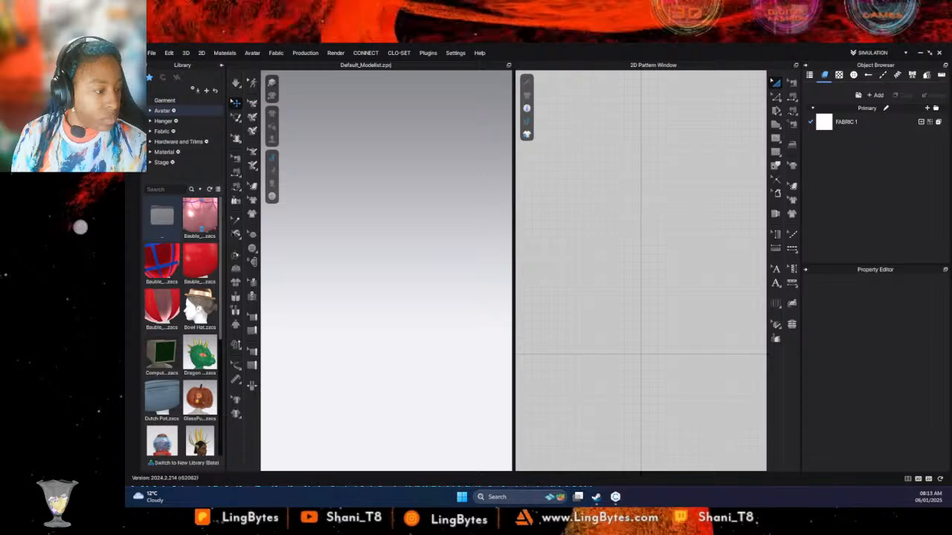
- Load the FV2.2_Mia avatar from the Female_V2 folder of the avatar library
left_click(165, 101)
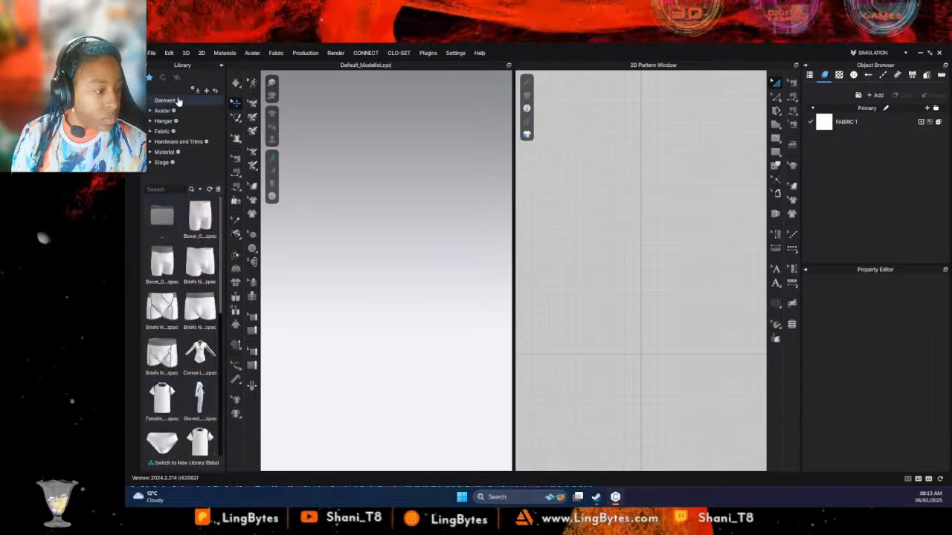
left_click(162, 110)
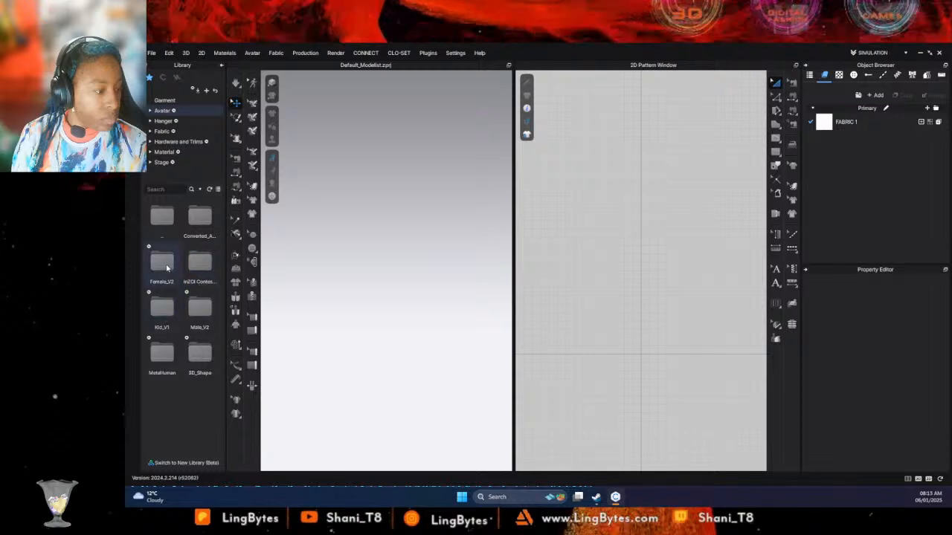
double_click(165, 264)
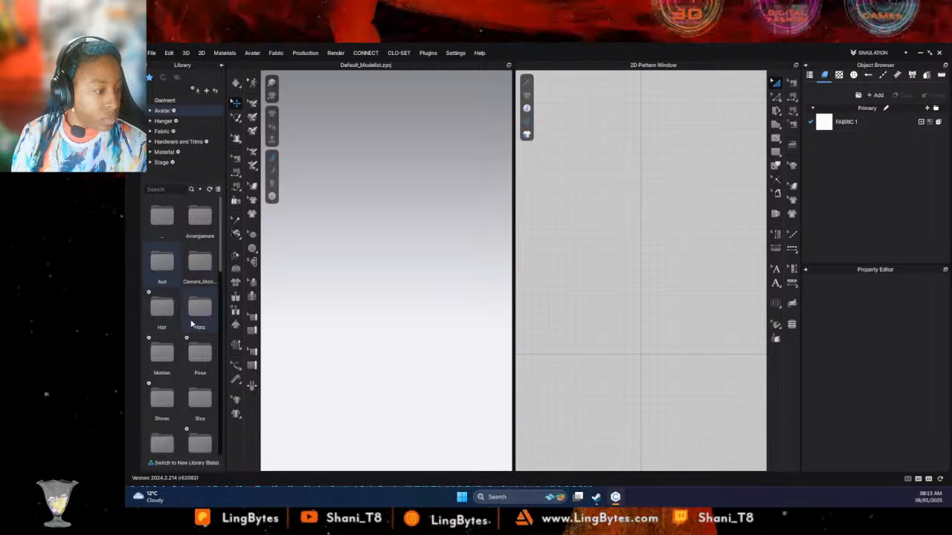
scroll(179, 319, "down", 8)
scroll(180, 337, "up", 3)
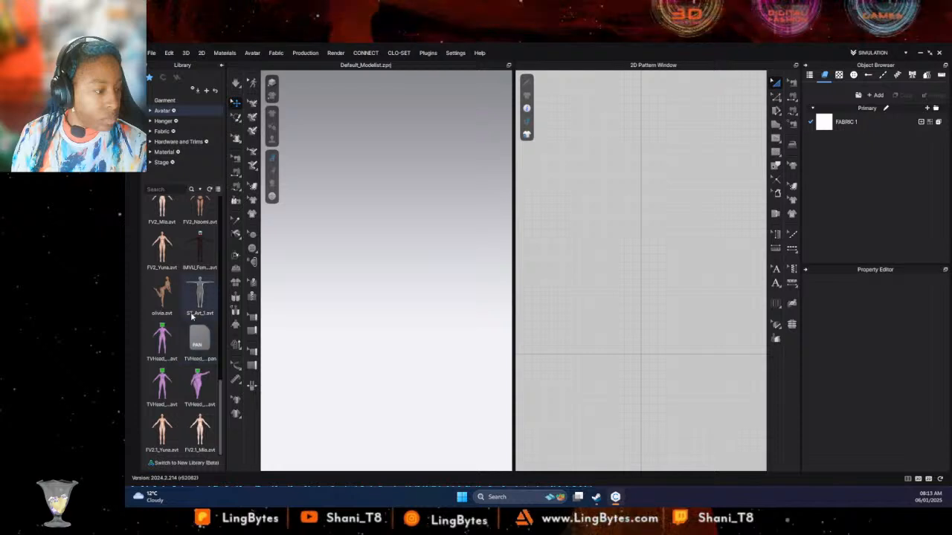
scroll(181, 254, "up", 3)
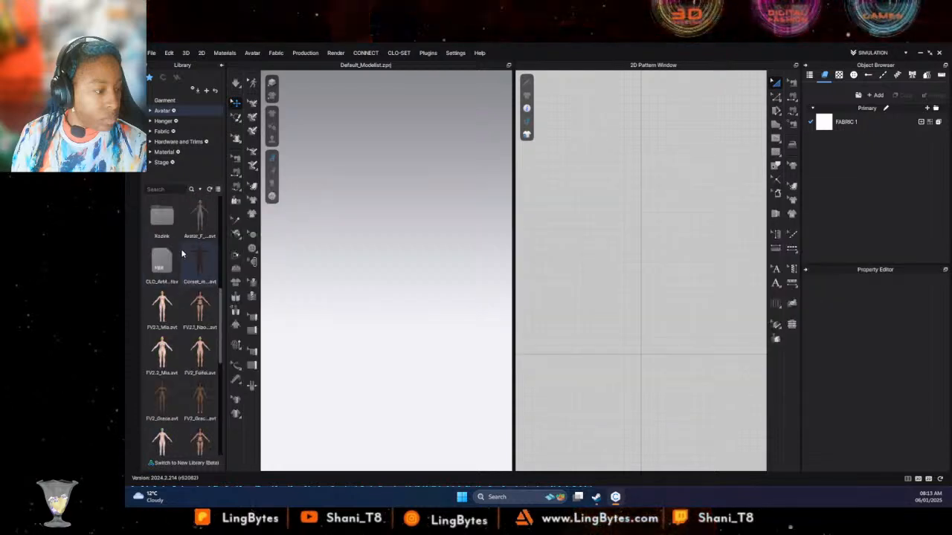
double_click(165, 353)
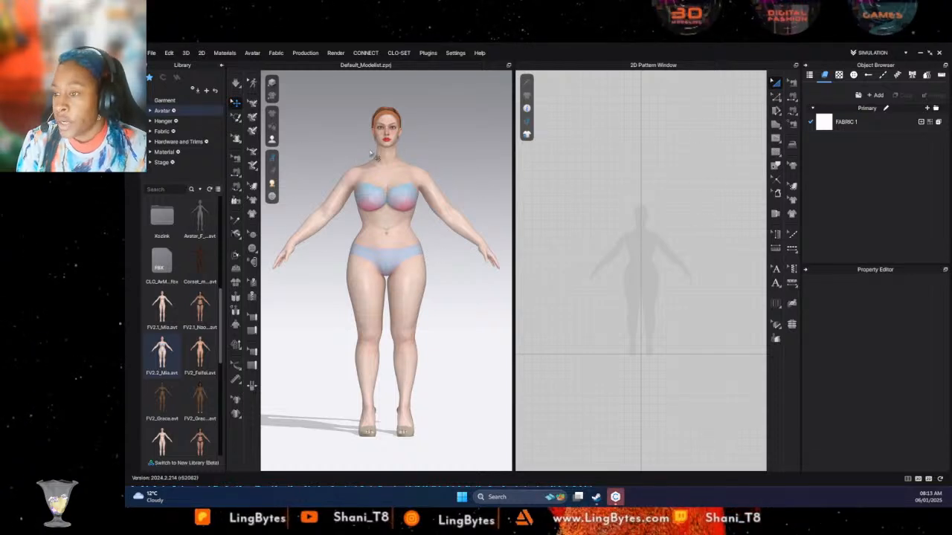
- Select all of the avatar's surfaces, including the hair, and give them the Metal material type and base color Gray 2 (#666666)
left_click(389, 130)
left_click(409, 132)
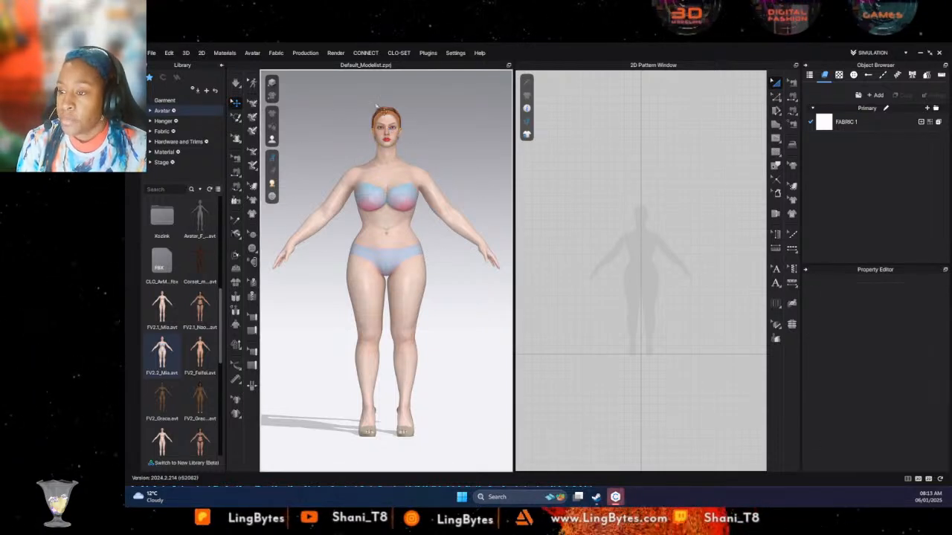
left_click(400, 134)
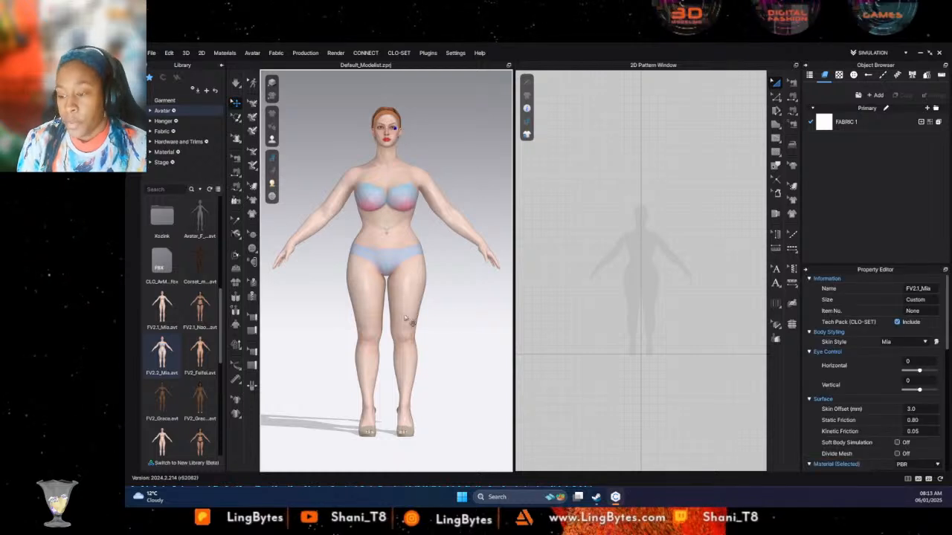
left_click(412, 312)
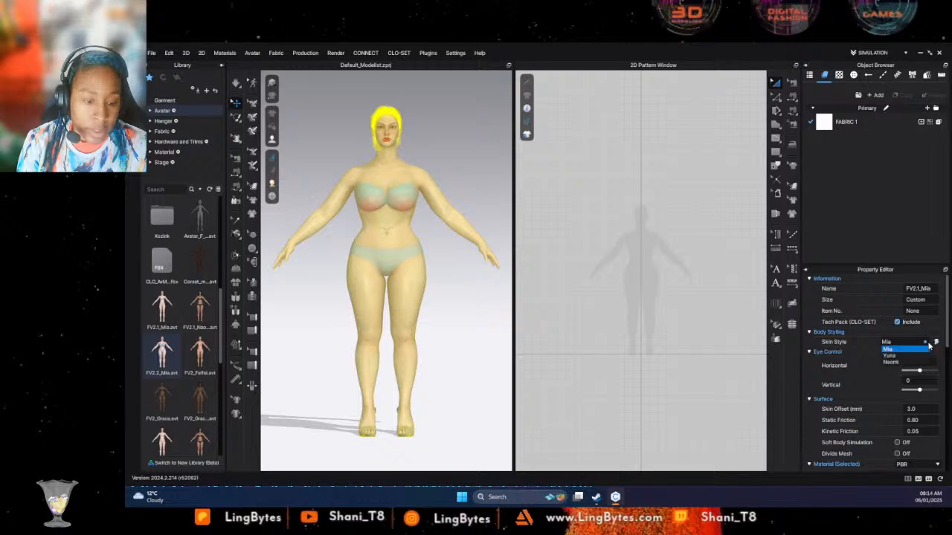
scroll(945, 384, "down", 3)
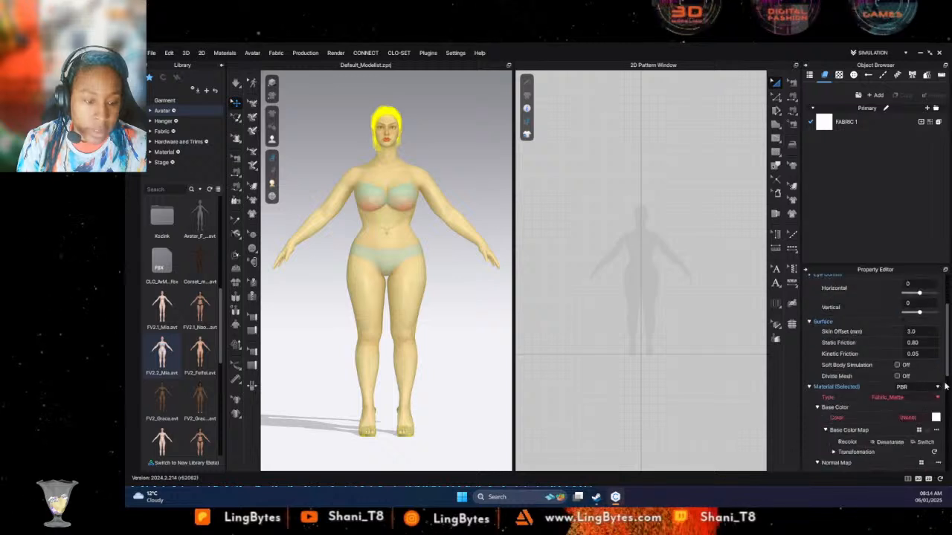
left_click(936, 419)
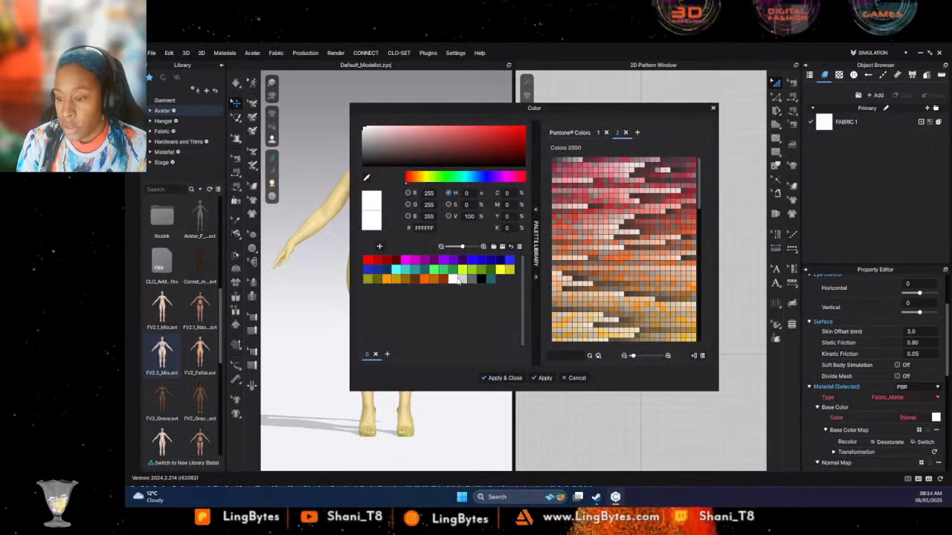
left_click(461, 281)
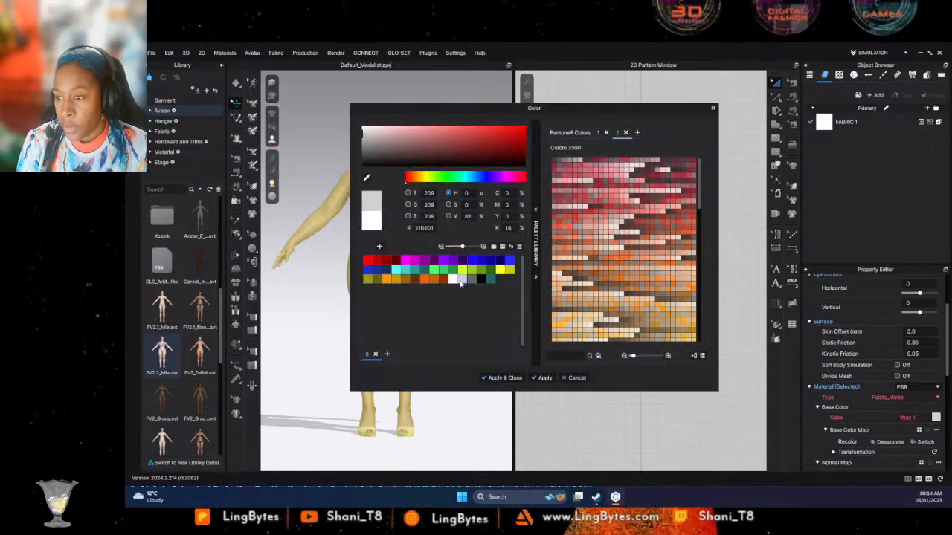
left_click(922, 399)
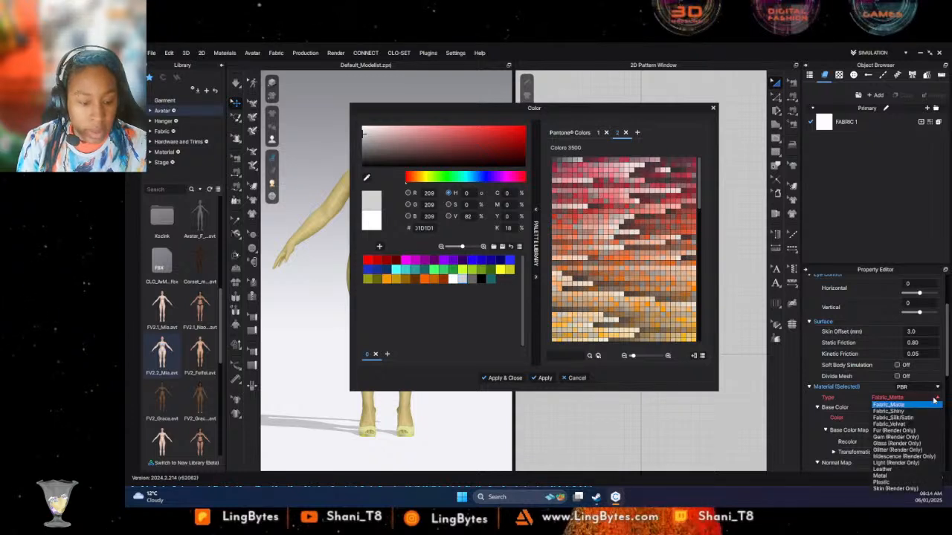
left_click(900, 477)
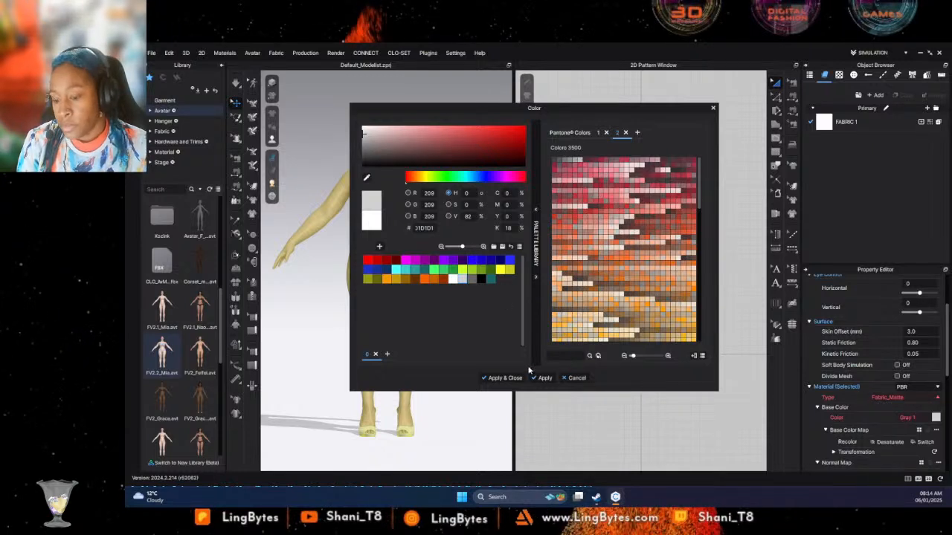
left_click(472, 279)
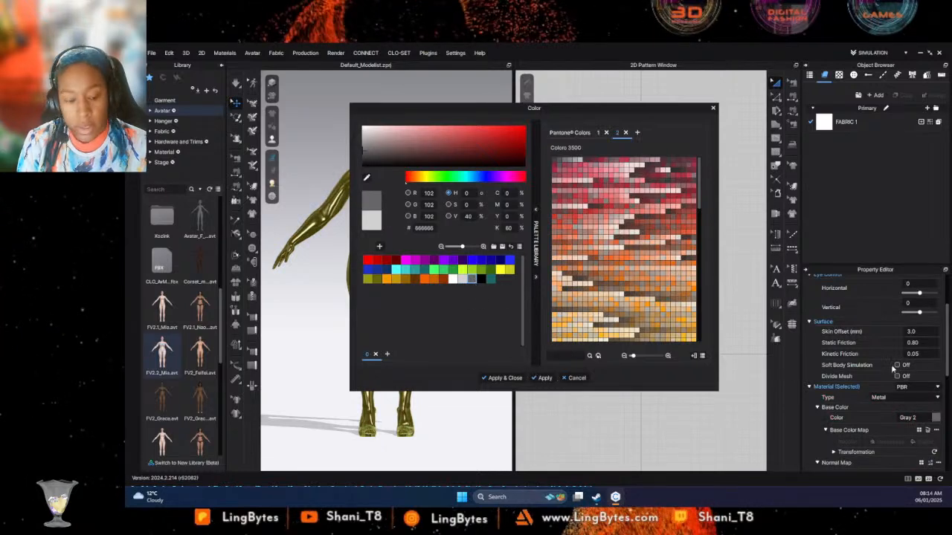
- Change the selected avatar surfaces' material type to Fabric_Silk/Satin and apply the Gray 2 color
left_click(896, 398)
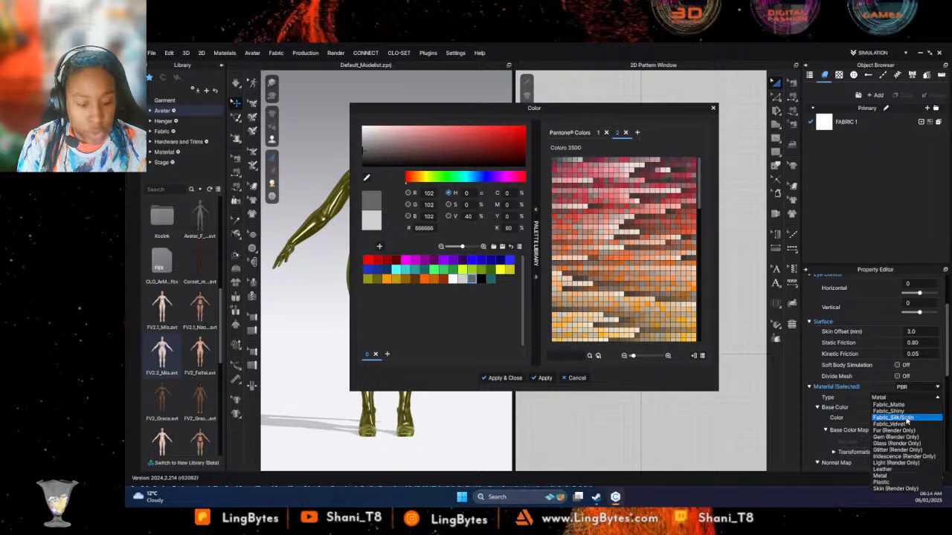
left_click(907, 418)
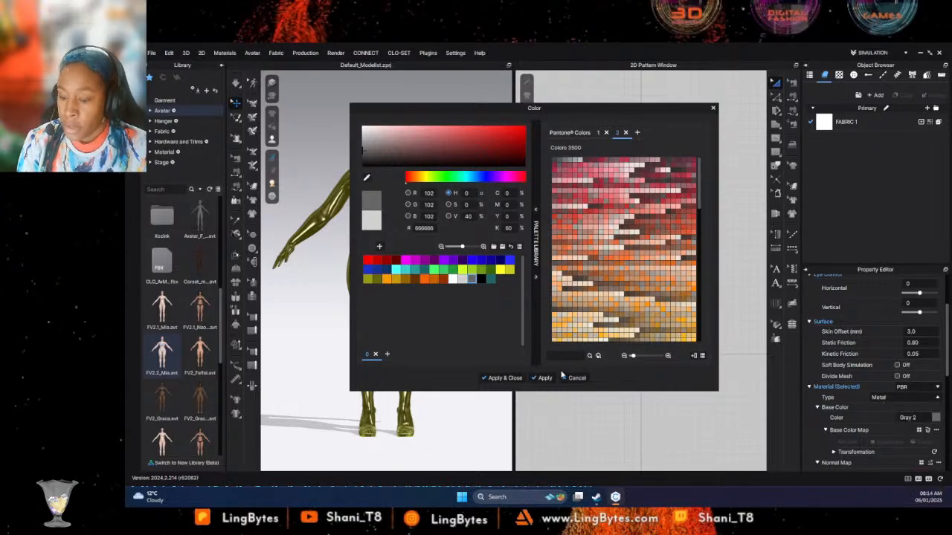
left_click(496, 377)
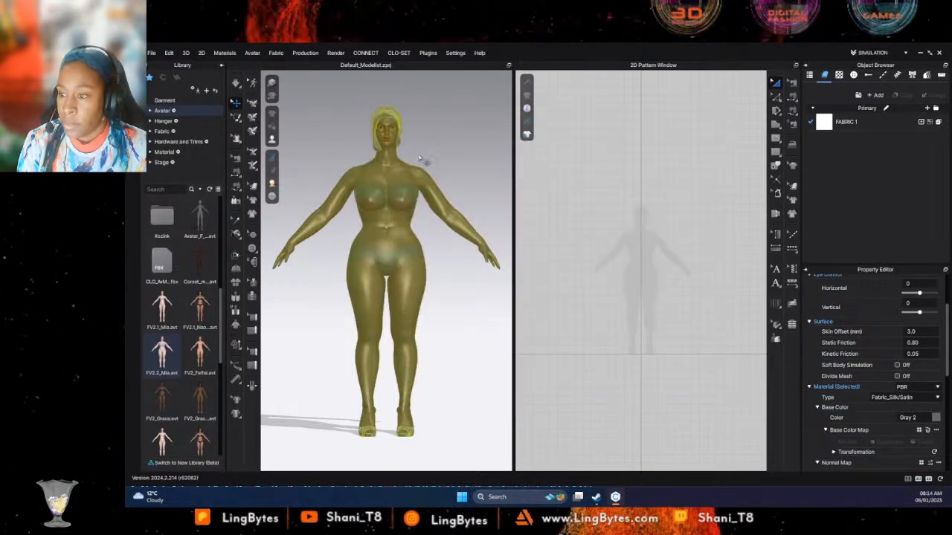
- Delete the hair accessory from the avatar's head
right_click(387, 115)
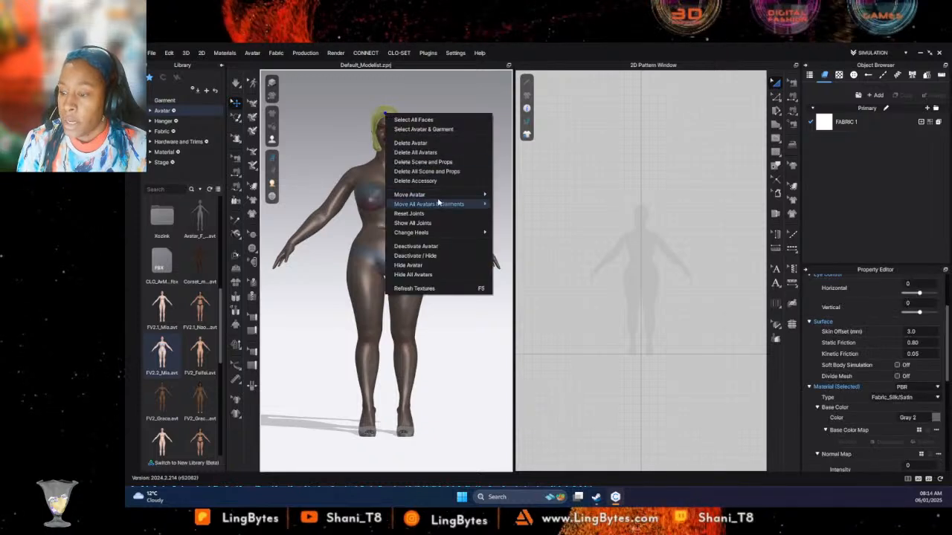
left_click(421, 181)
left_click(393, 131)
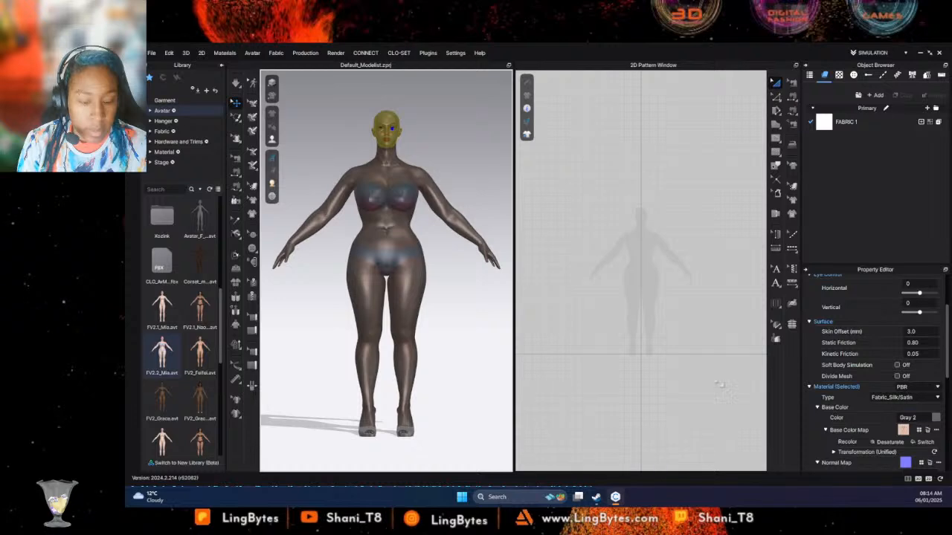
left_click(419, 268)
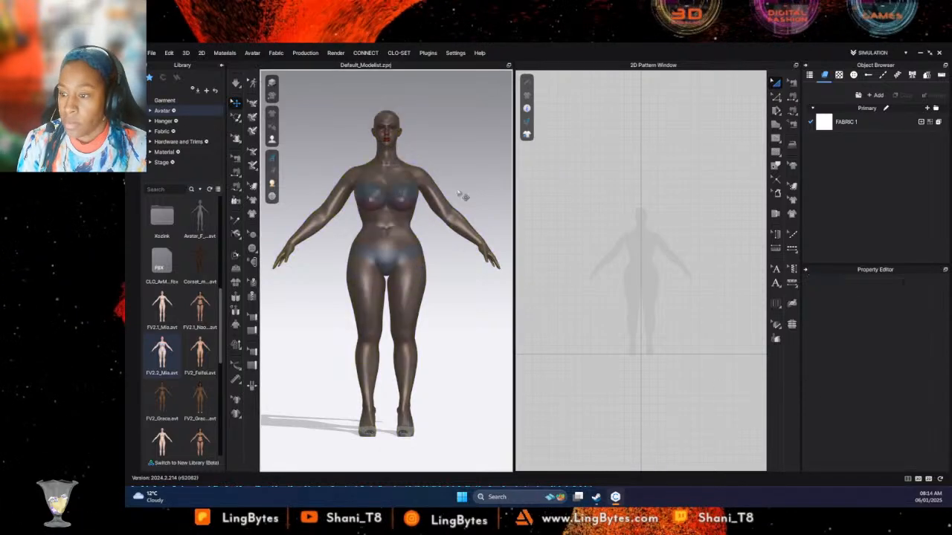
- Remove the base color maps from the avatar's torso, arms, legs and head so only the plain gray material remains
left_click(407, 215)
left_click(928, 430)
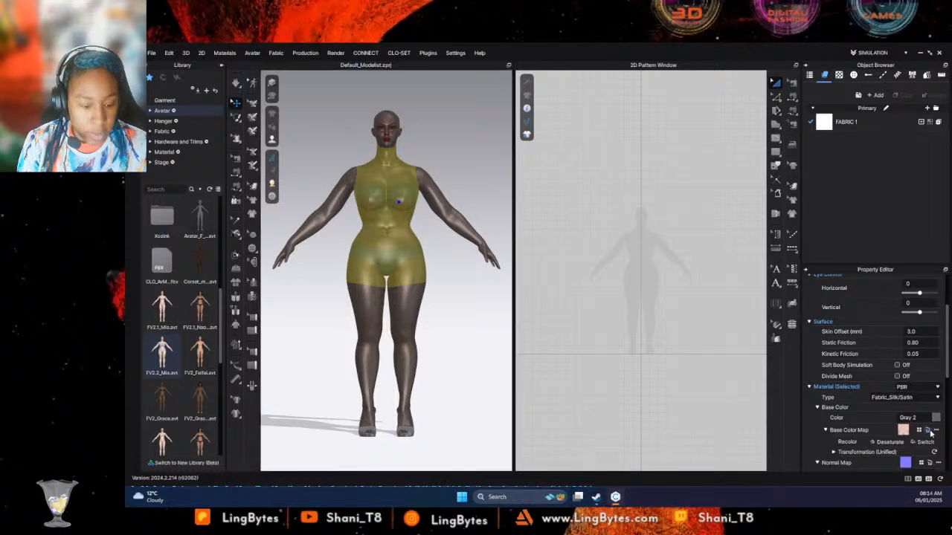
left_click(432, 205)
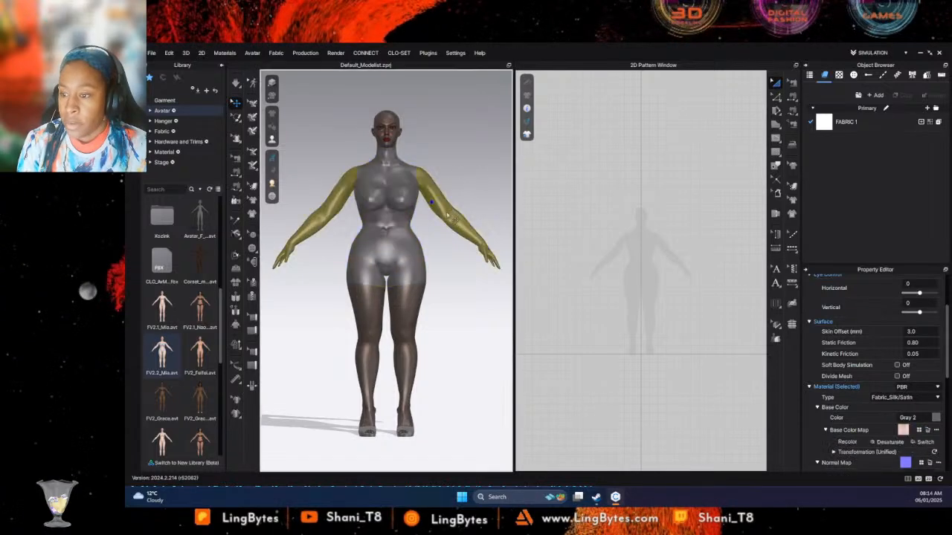
left_click(410, 316, "shift")
left_click(394, 128, "shift")
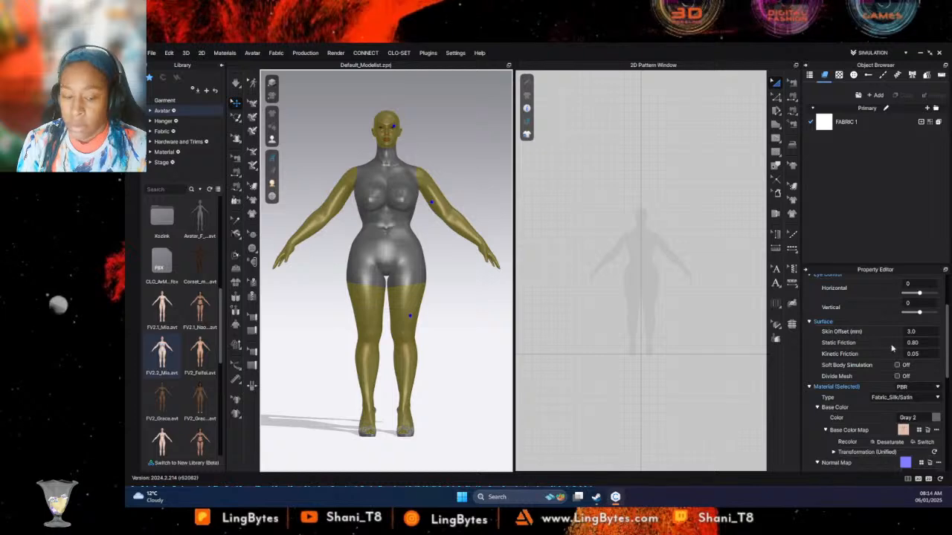
left_click(349, 134)
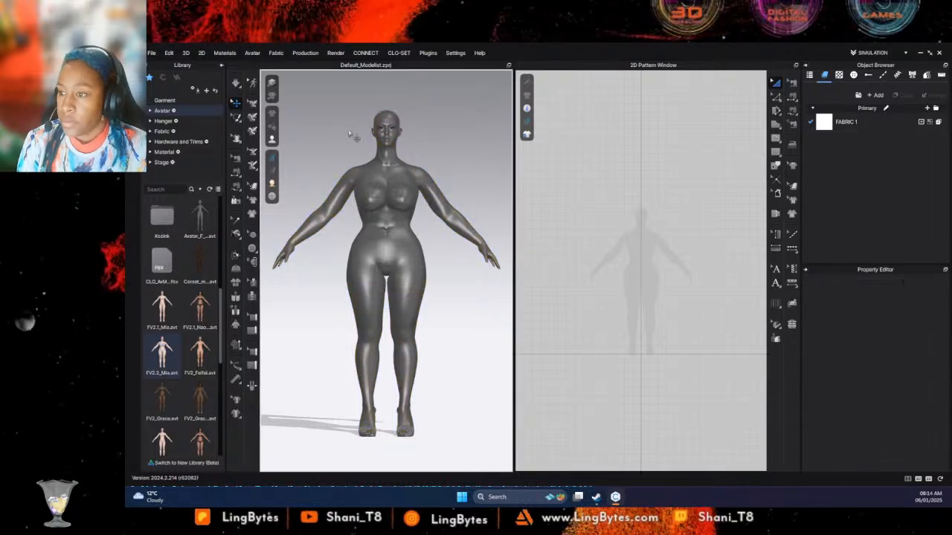
- Try setting the opacity of the head and eye surfaces to 0, and undo the change
left_click(399, 133)
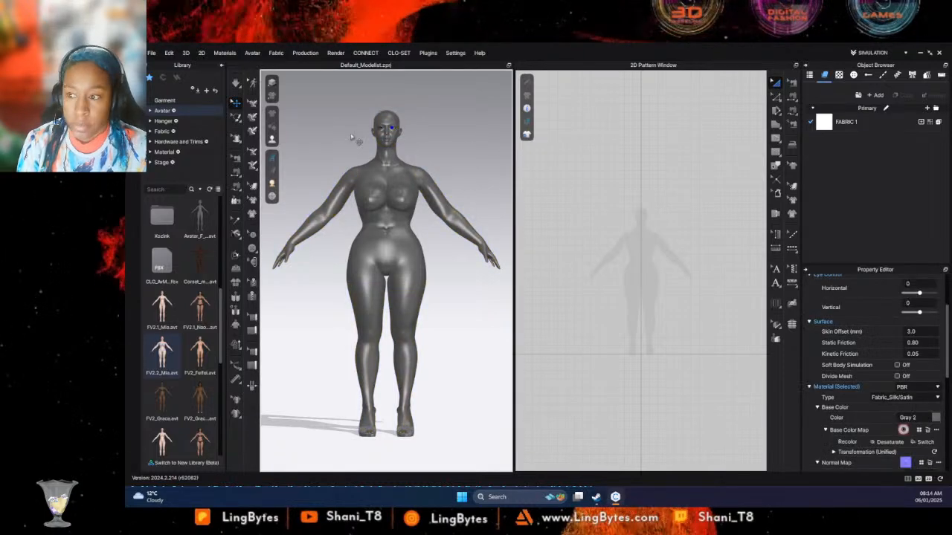
left_click(381, 129)
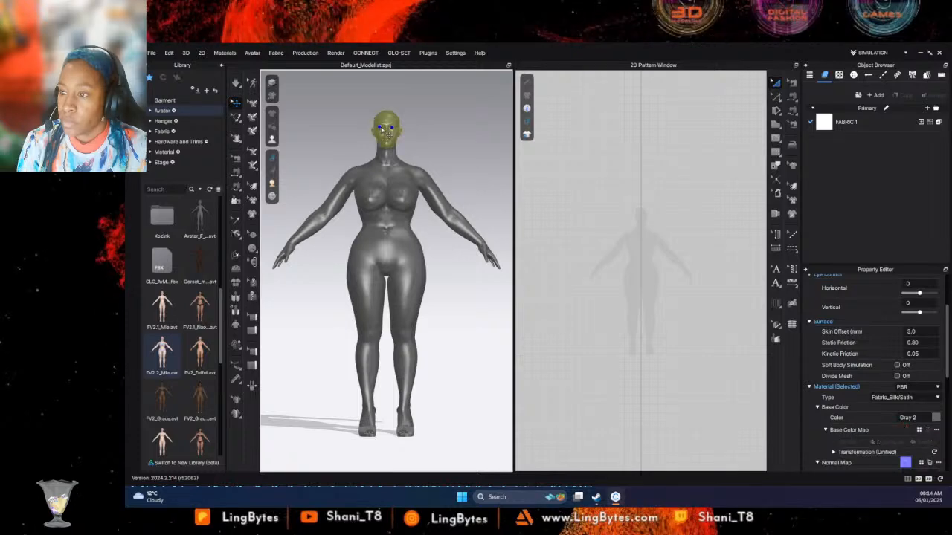
left_click(936, 418)
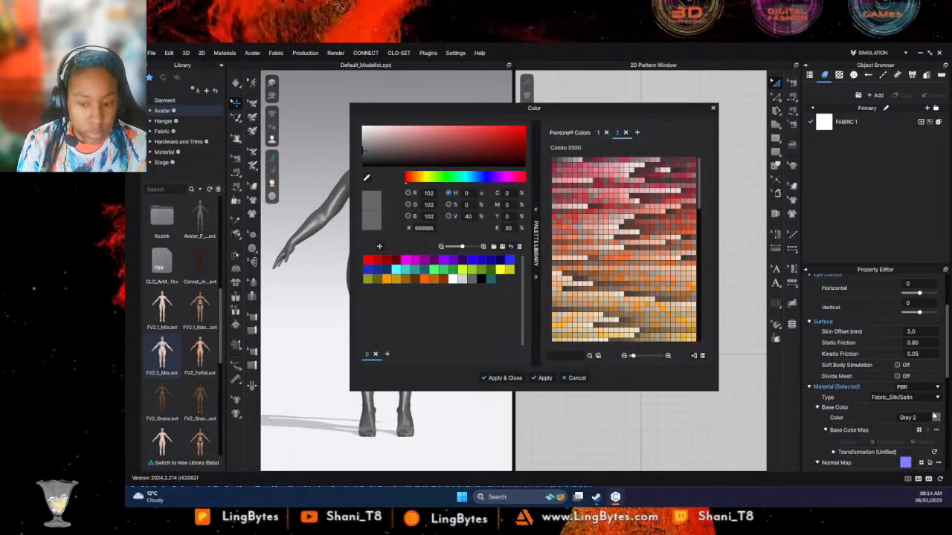
left_click(586, 378)
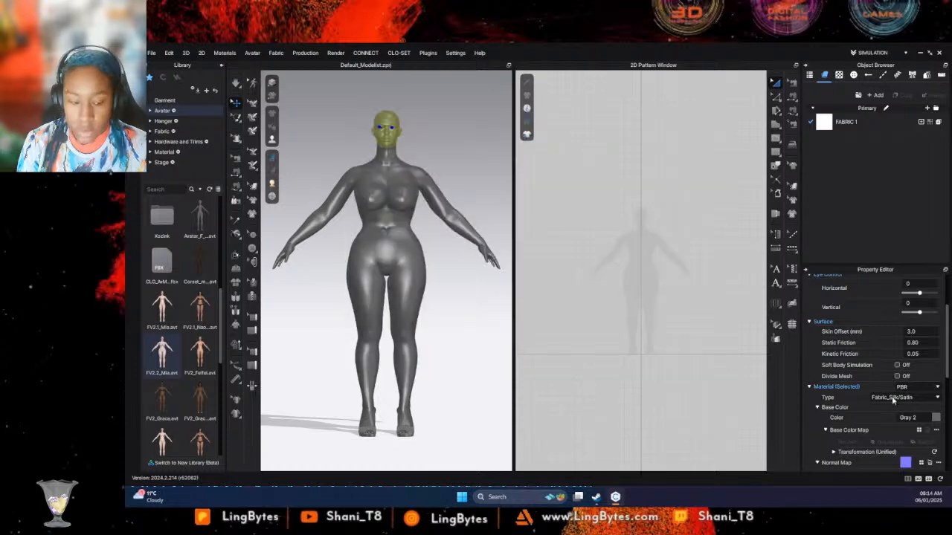
scroll(915, 416, "down", 4)
left_click_drag(935, 434, 780, 432)
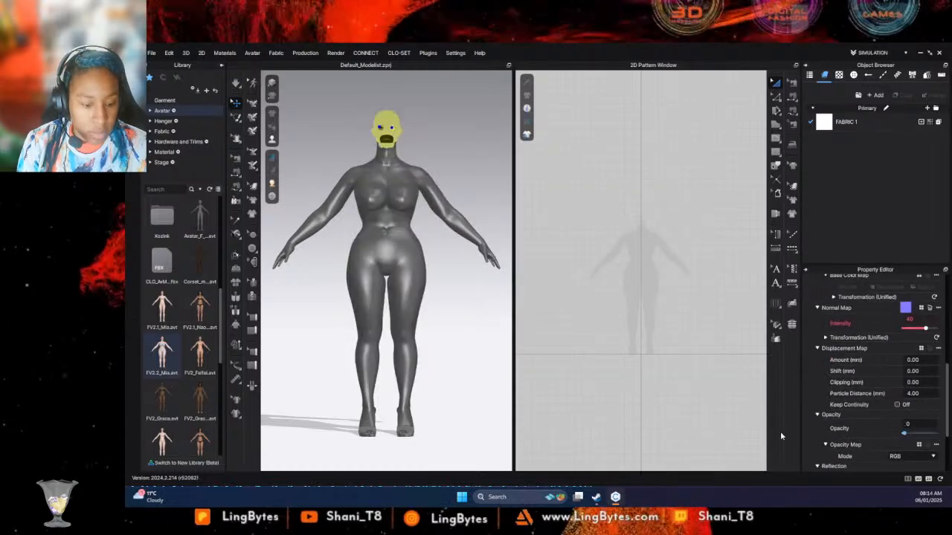
left_click(426, 109)
left_click(392, 139)
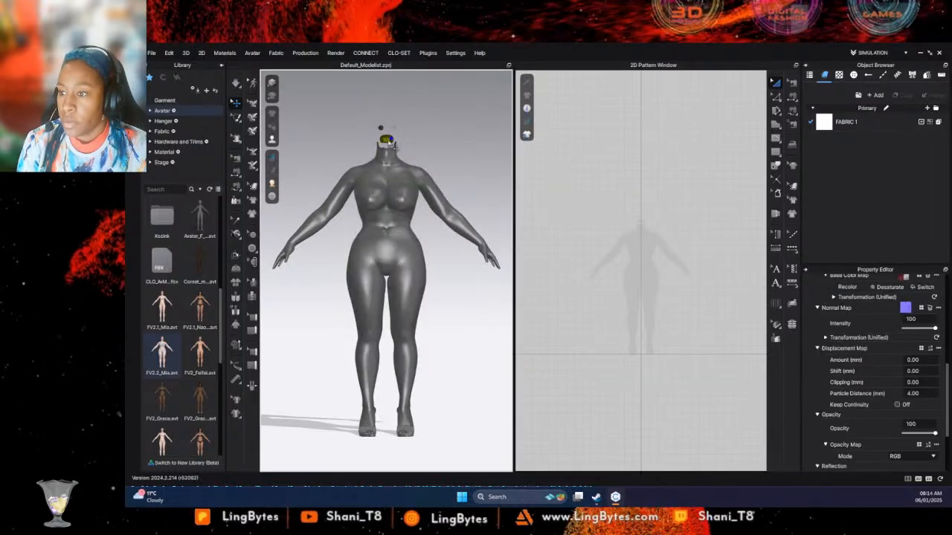
left_click(445, 105)
key("ctrl+z")
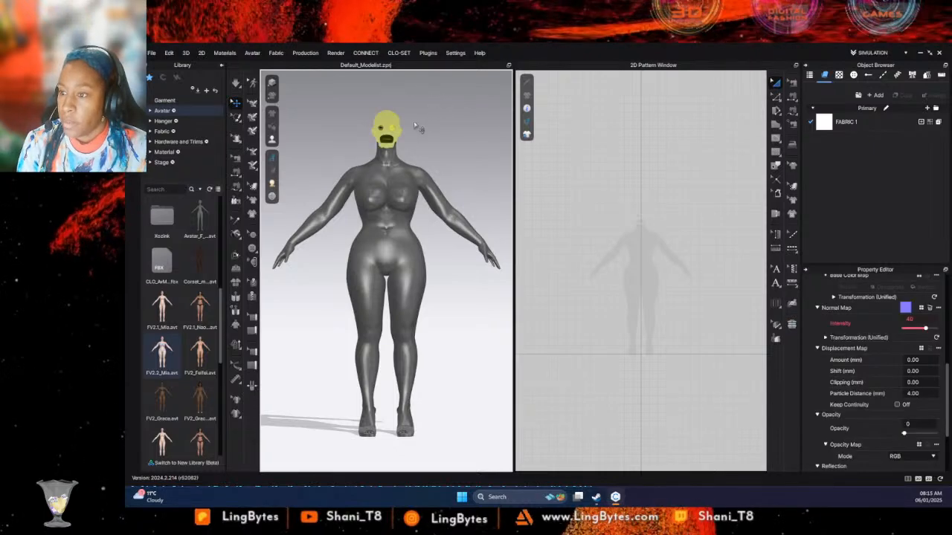
key("ctrl+z")
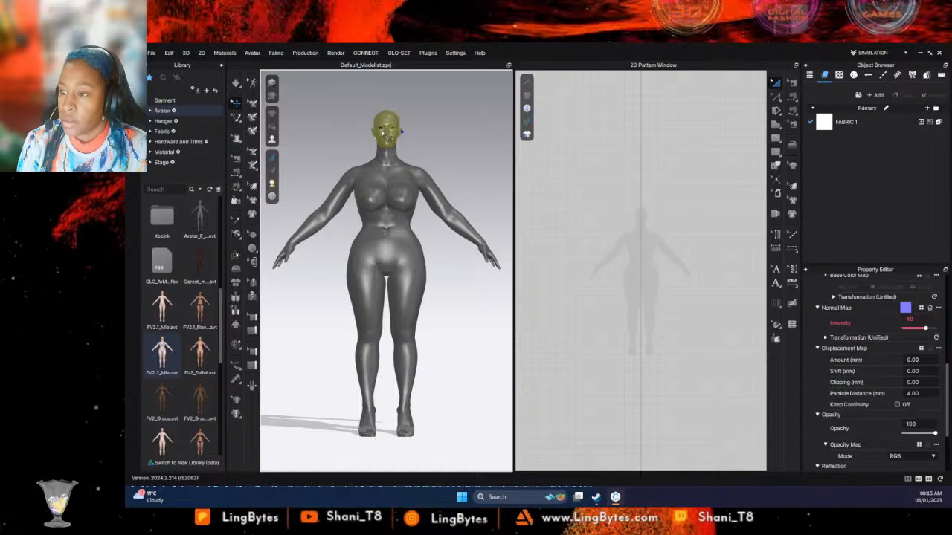
- Select only the avatar's two eyes and set their opacity to 0
left_click(379, 128)
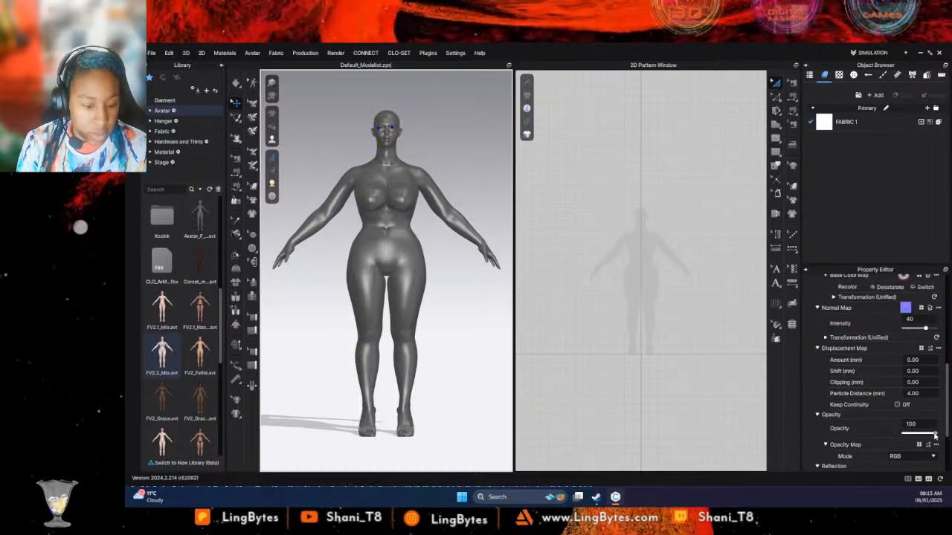
left_click_drag(935, 435, 868, 439)
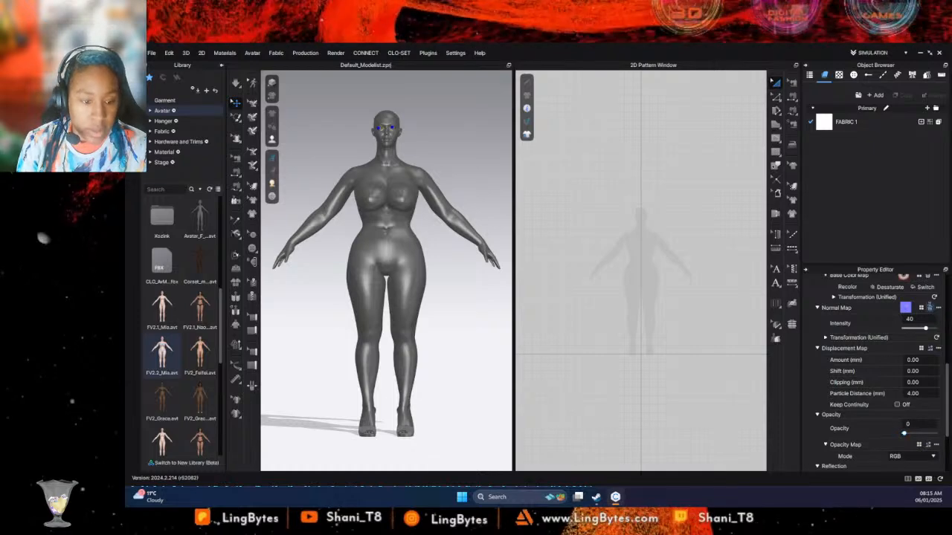
- Remove the normal map and base color map from the avatar's eyes and clear the selection
left_click(931, 309)
left_click(930, 279)
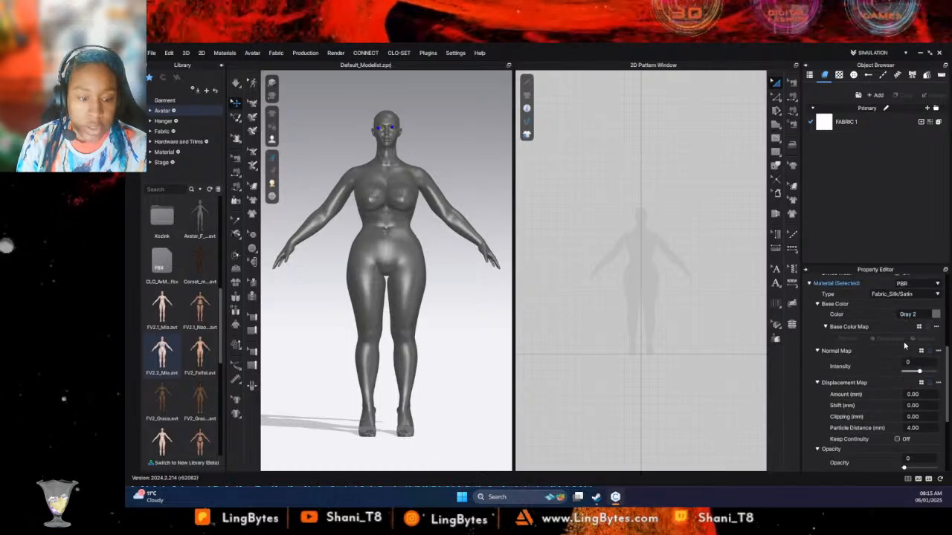
left_click(413, 142)
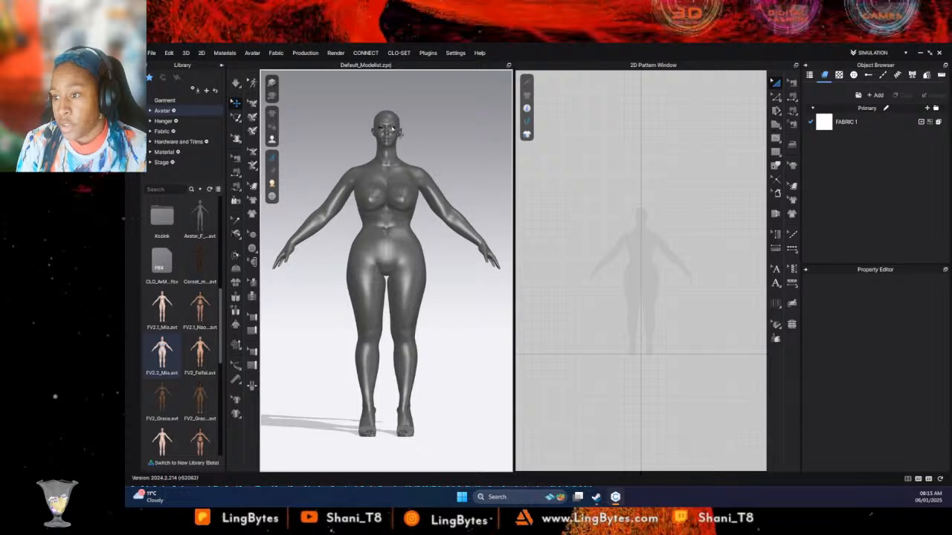
left_click(392, 129)
left_click(326, 134)
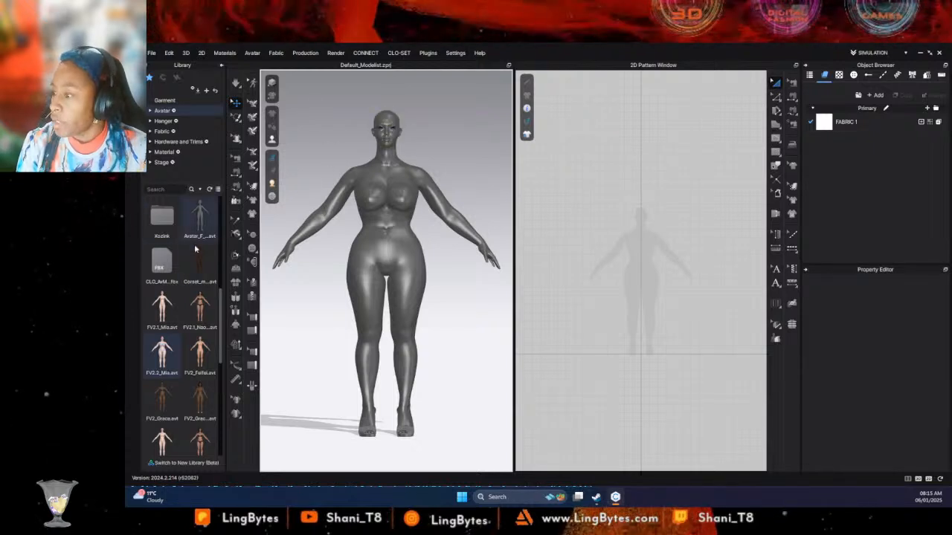
- Add the Dutch Pot hat from the avatar library's Hats folder to the avatar's head
scroll(190, 261, "up", 5)
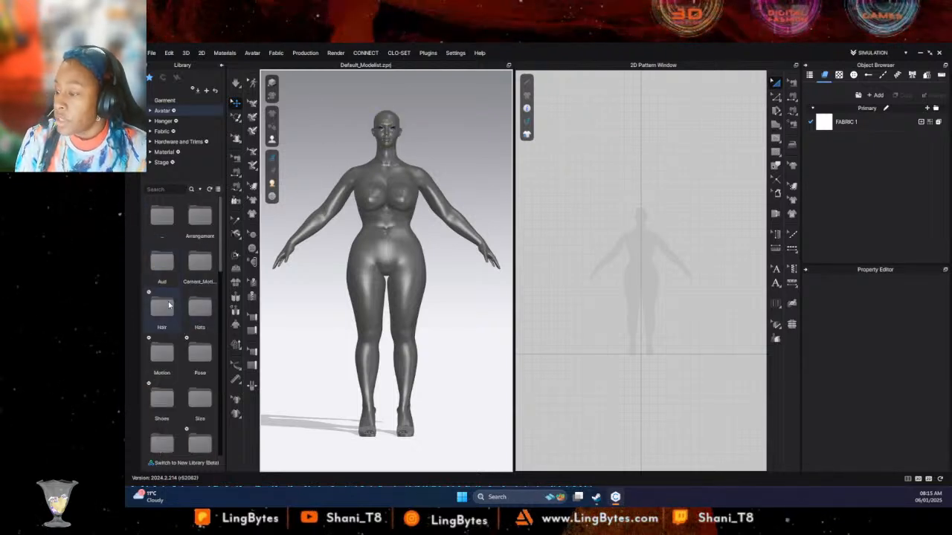
left_click(168, 305)
double_click(200, 312)
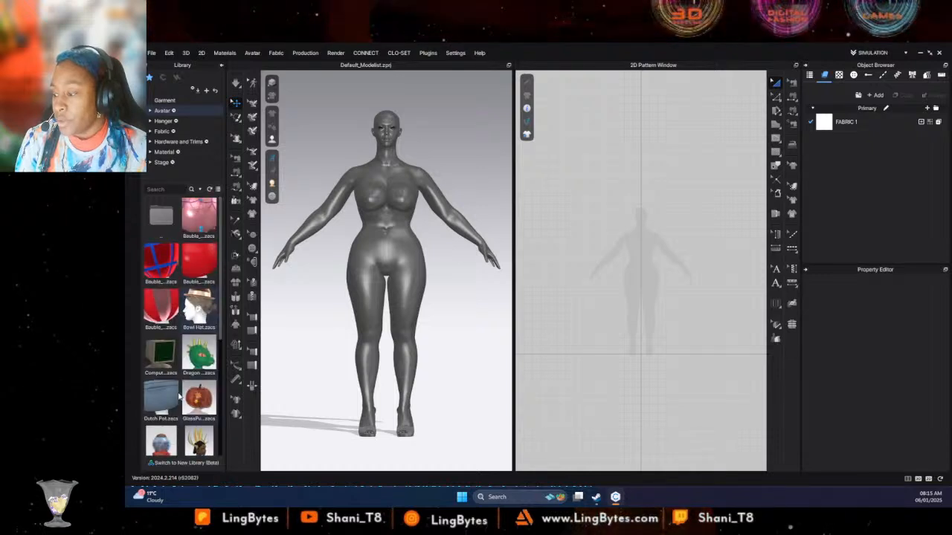
left_click_drag(172, 401, 399, 123)
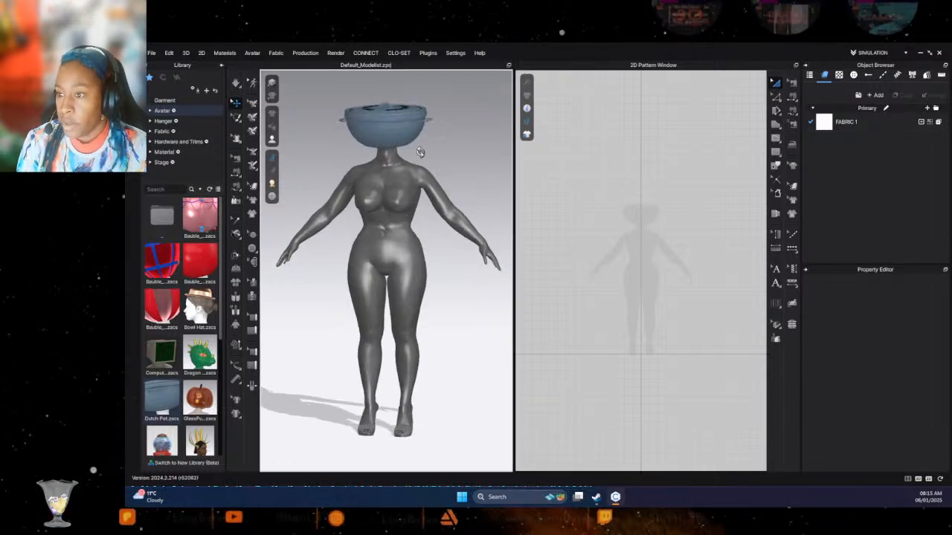
- Select the surfaces of the Dutch pot and its lid and set their base color to Gray 2 (666666)
right_click_drag(425, 153, 476, 165)
left_click(414, 123)
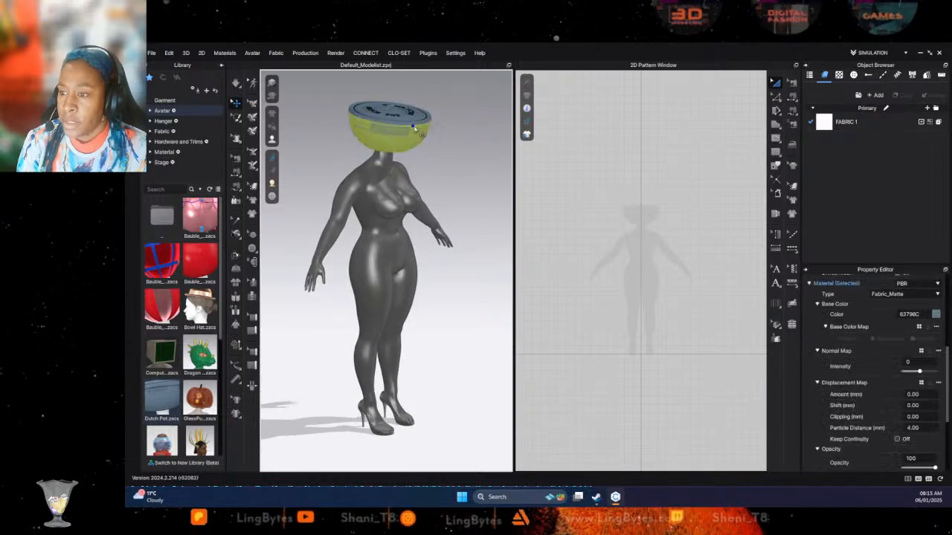
left_click(413, 122)
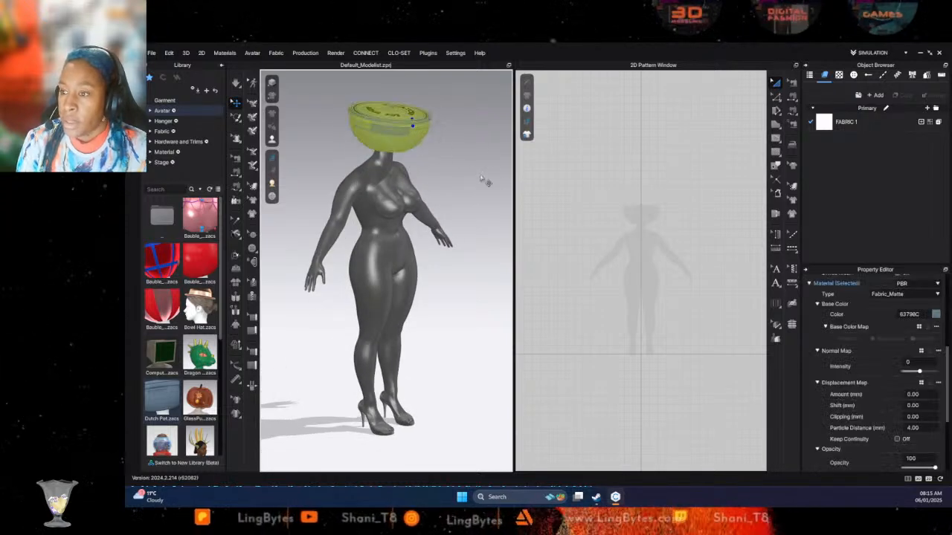
left_click(936, 315)
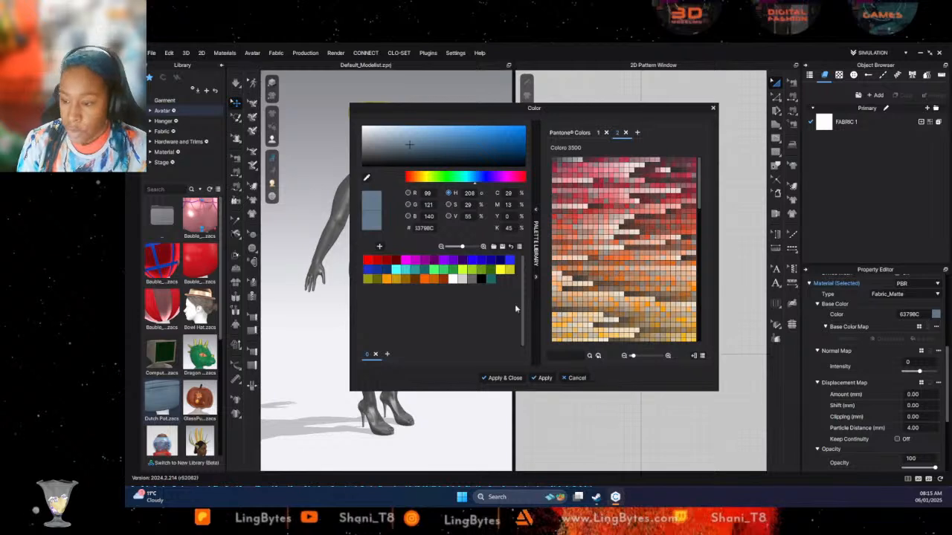
left_click(469, 279)
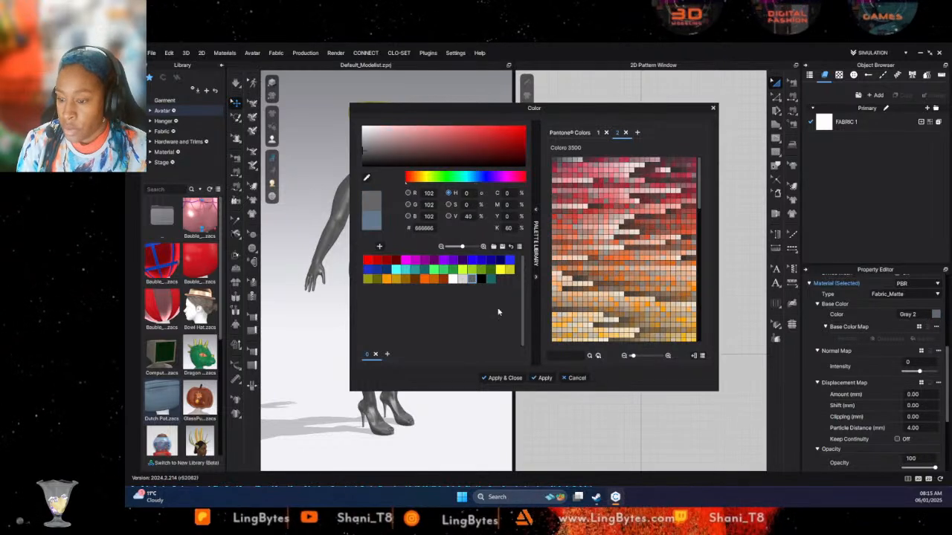
left_click(512, 380)
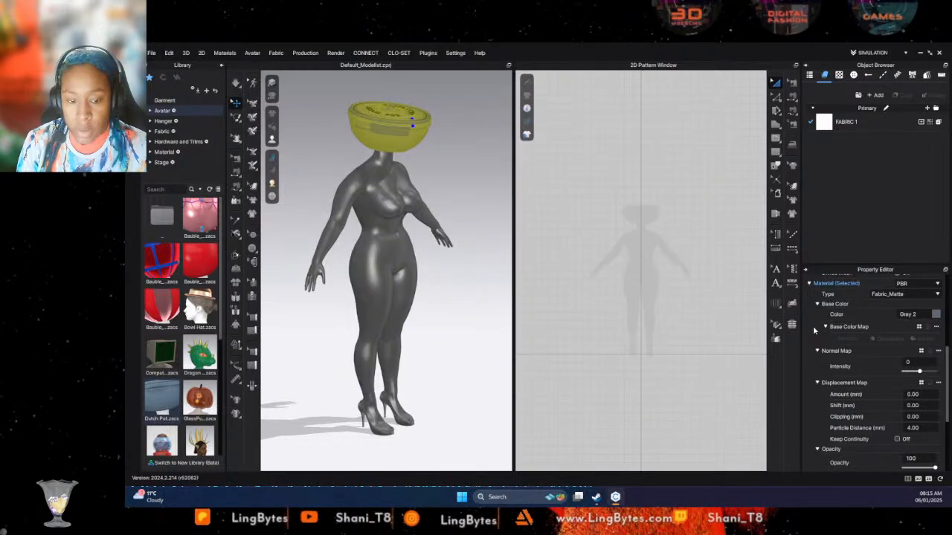
- Change the Dutch pot's material type to Fabric_Silk/Satin and clear the selection
left_click(900, 297)
left_click(683, 279)
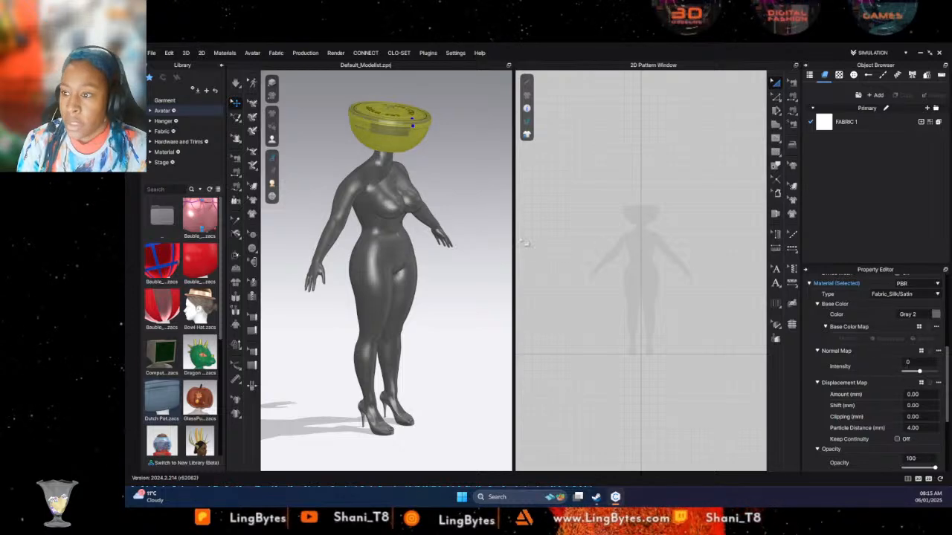
left_click(480, 201)
- Examine the gray Dutch pot on the avatar's head from several angles, including the lettering on its lid
right_click_drag(480, 201, 457, 179)
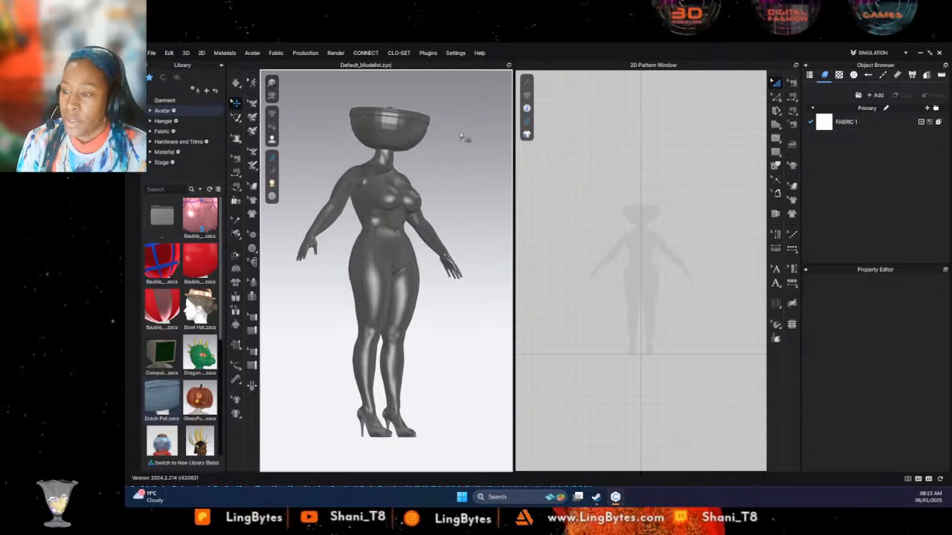
right_click_drag(460, 134, 433, 197)
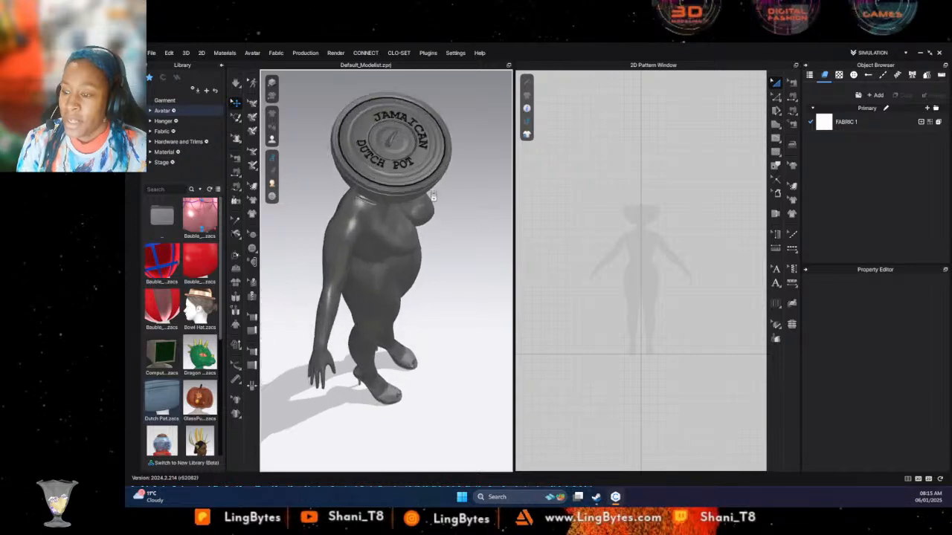
scroll(432, 187, "up", 5)
middle_click_drag(431, 185, 395, 359)
scroll(408, 343, "up", 1)
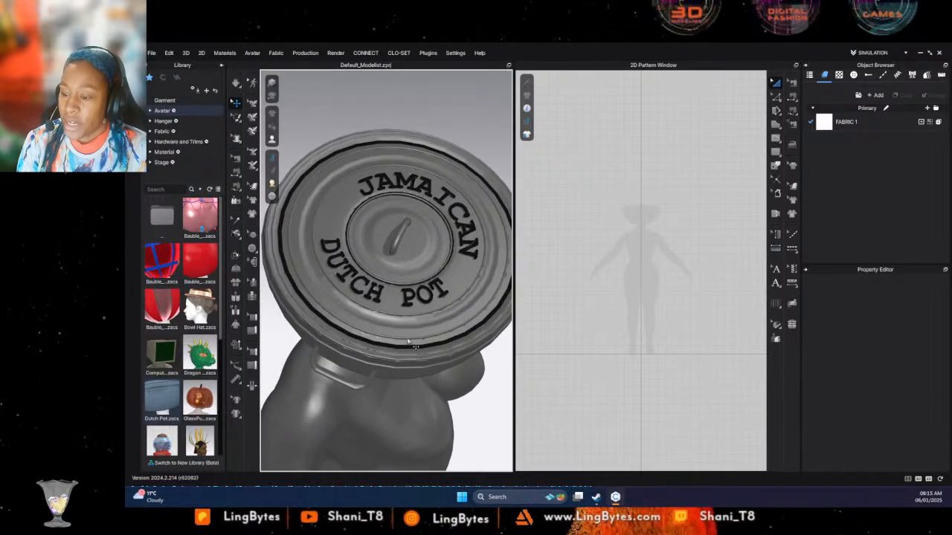
scroll(409, 343, "up", 2)
right_click_drag(417, 325, 393, 301)
scroll(406, 300, "up", 1)
scroll(410, 299, "up", 2)
scroll(420, 294, "down", 3)
scroll(422, 295, "down", 4)
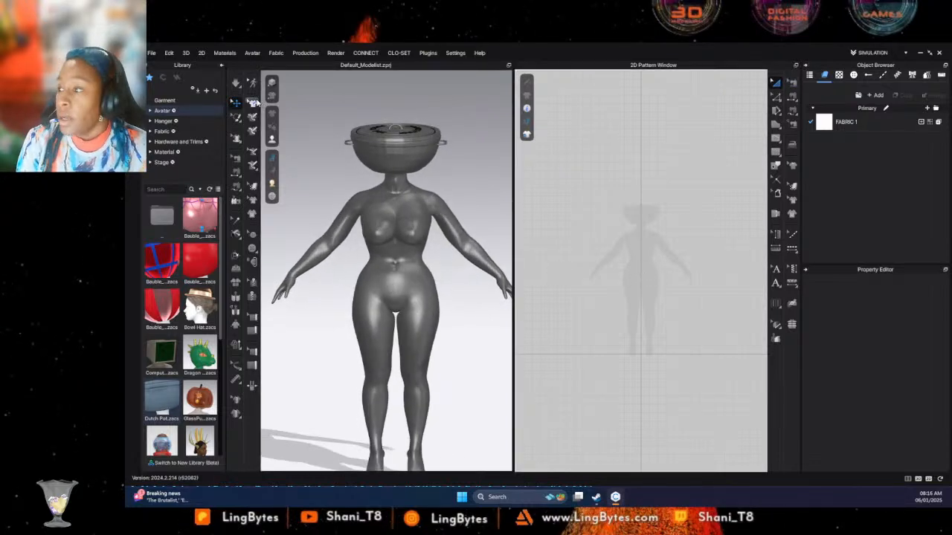
- Draw a closed half-bodice polygon beside the avatar's centre line, about 409 mm along the centre and 179 mm along the hem, with a curved neckline and armhole
left_click(165, 101)
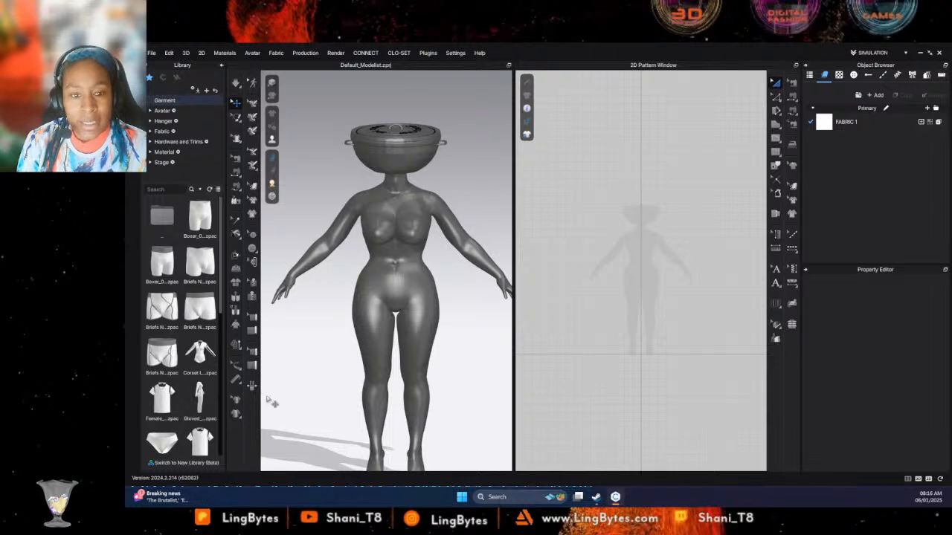
left_click(776, 124)
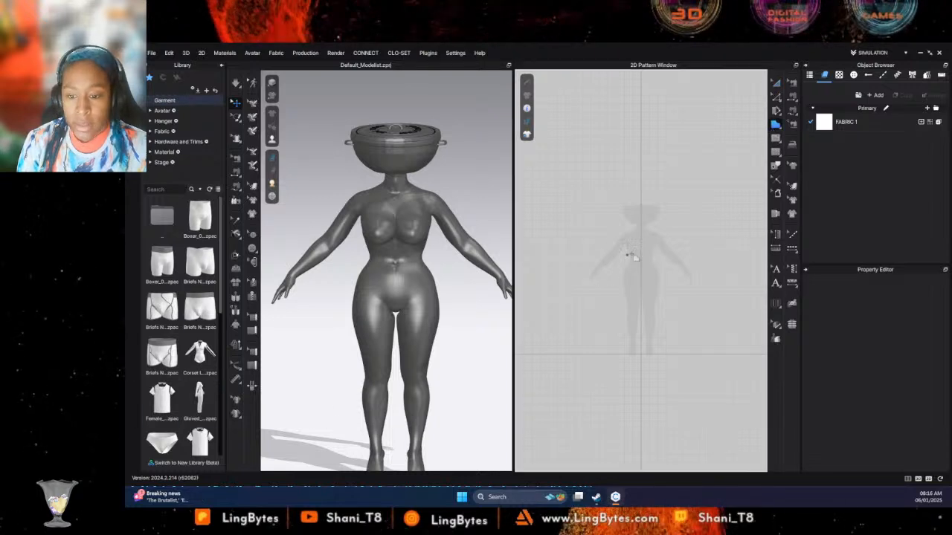
scroll(640, 256, "up", 3)
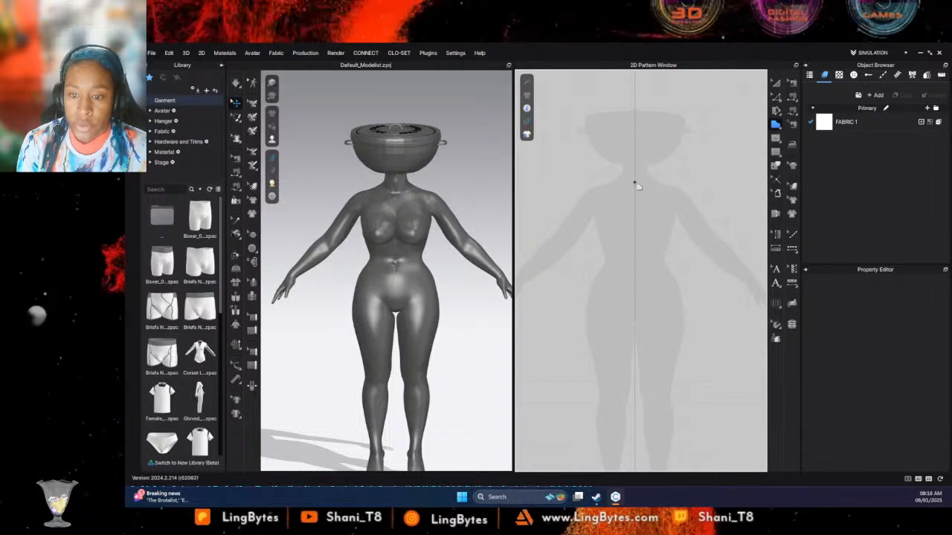
left_click(680, 187)
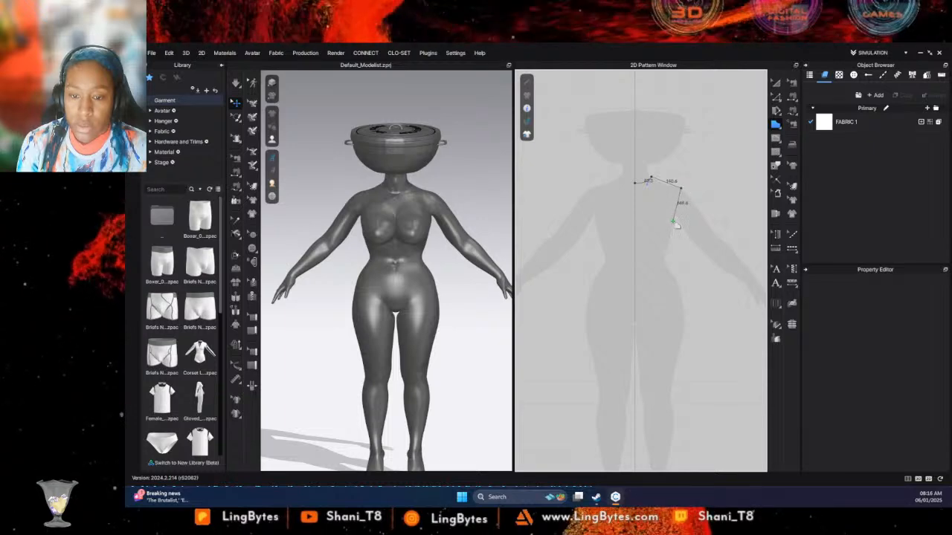
left_click_drag(671, 221, 675, 237)
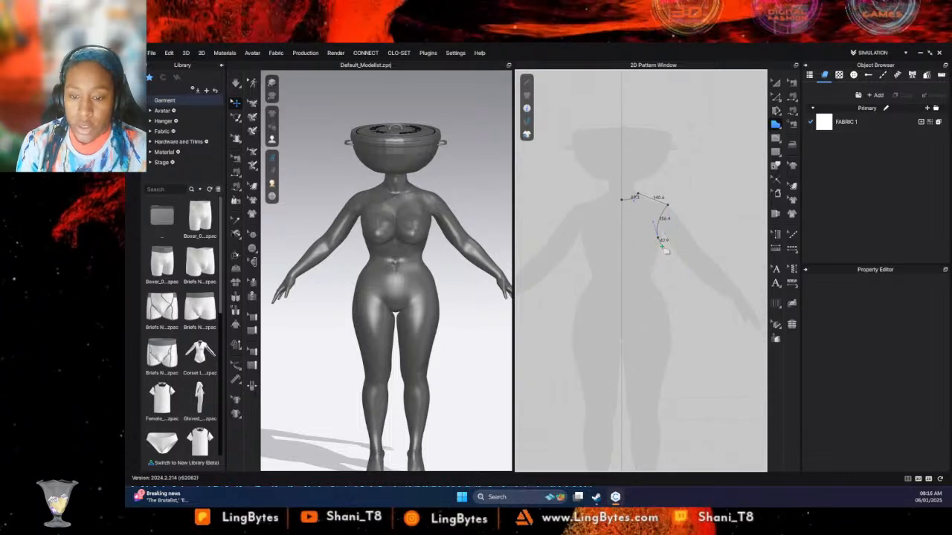
left_click(662, 247)
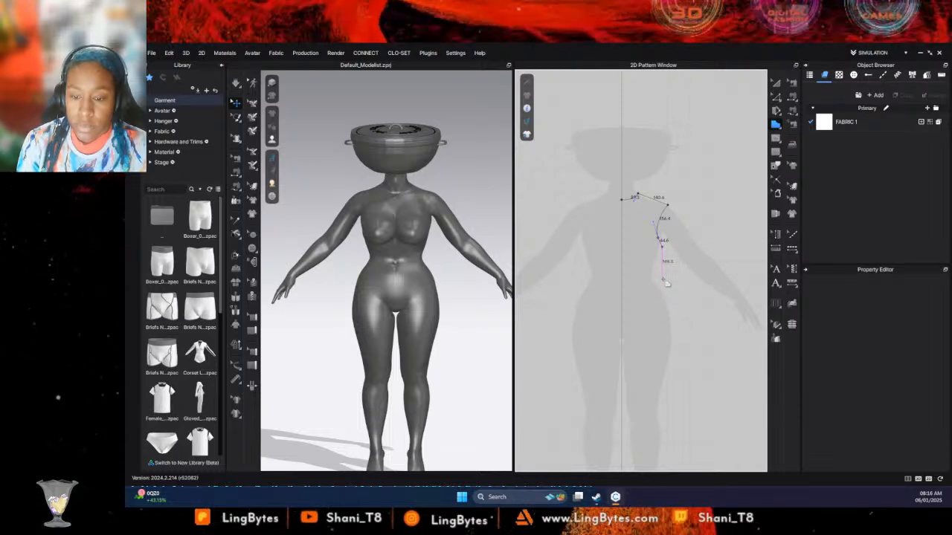
left_click(621, 291)
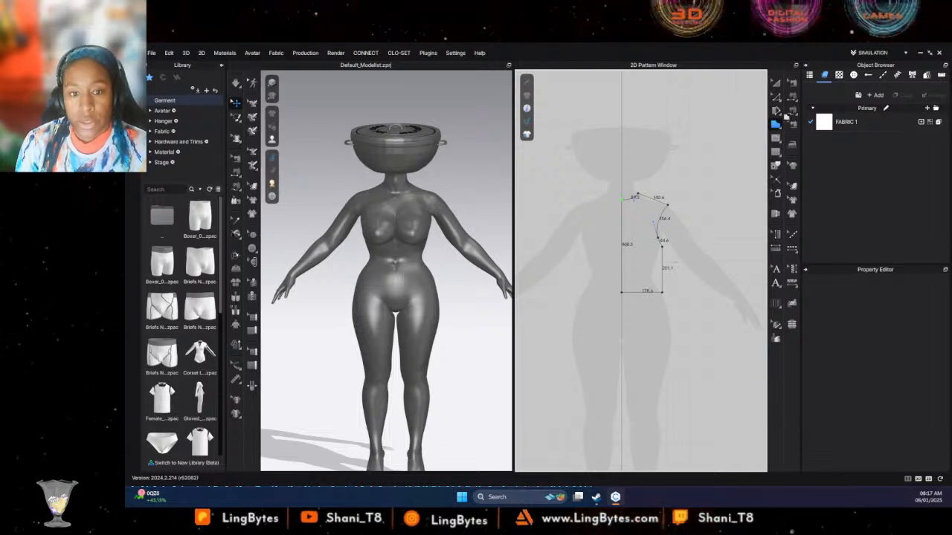
left_click(648, 201)
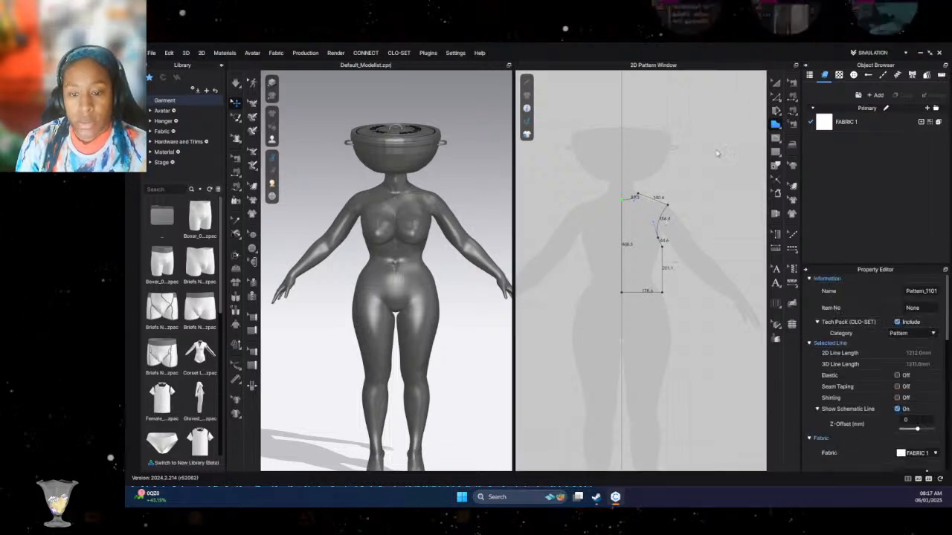
- Unfold the half bodice along its centre-front line using Unfold Symmetric Editing (with Sewing)
left_click(776, 83)
left_click(628, 230)
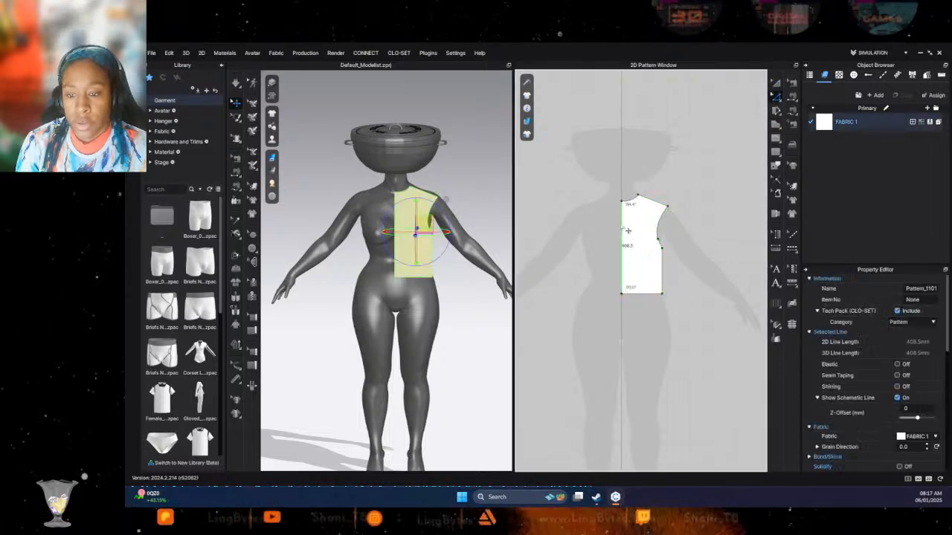
right_click(622, 223)
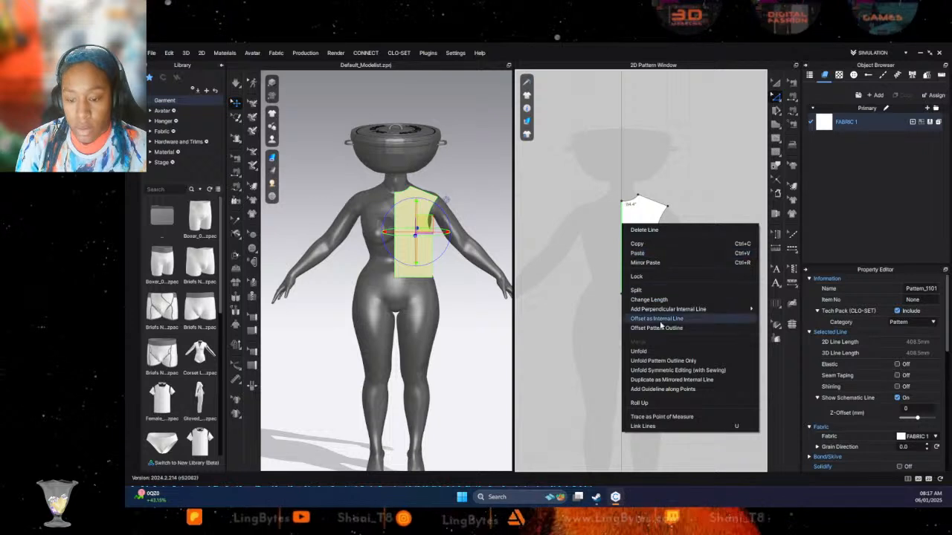
left_click(666, 370)
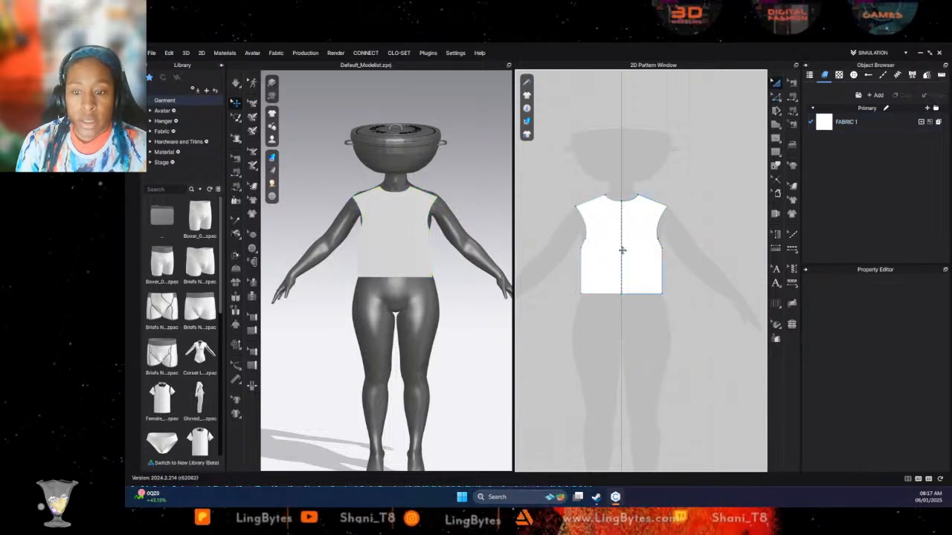
- Copy the full bodice pattern, paste it beside the original and align the two horizontally
left_click(622, 250)
scroll(651, 281, "up", 3)
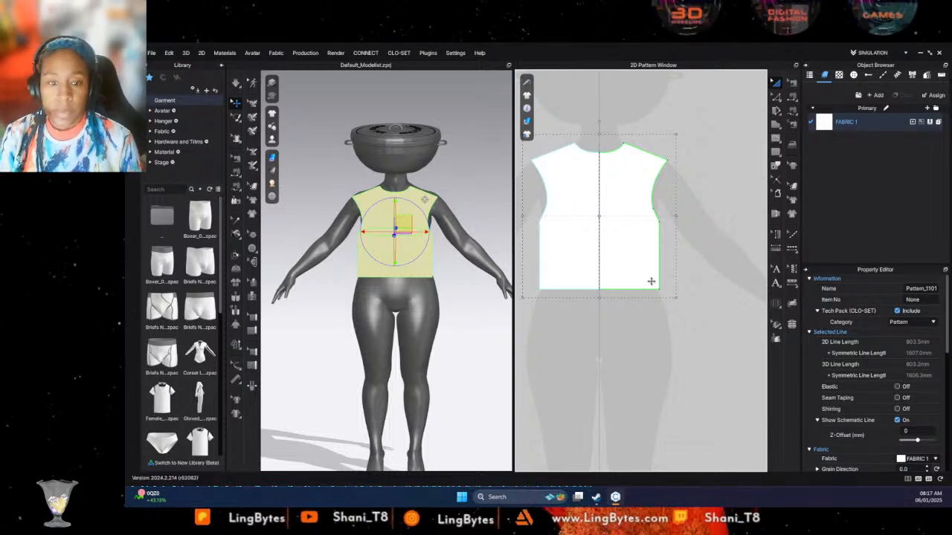
scroll(639, 196, "up", 2)
scroll(640, 206, "down", 4)
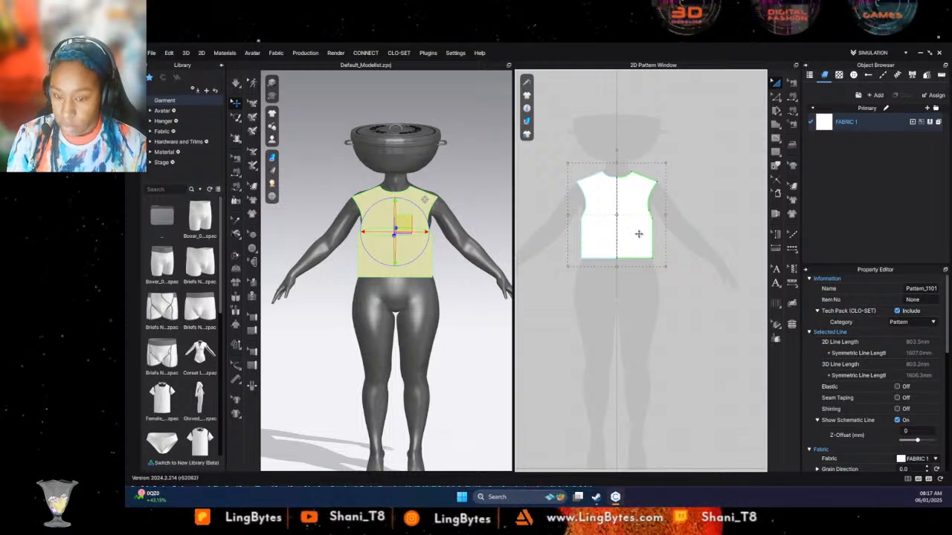
key("ctrl+c")
key("ctrl+v")
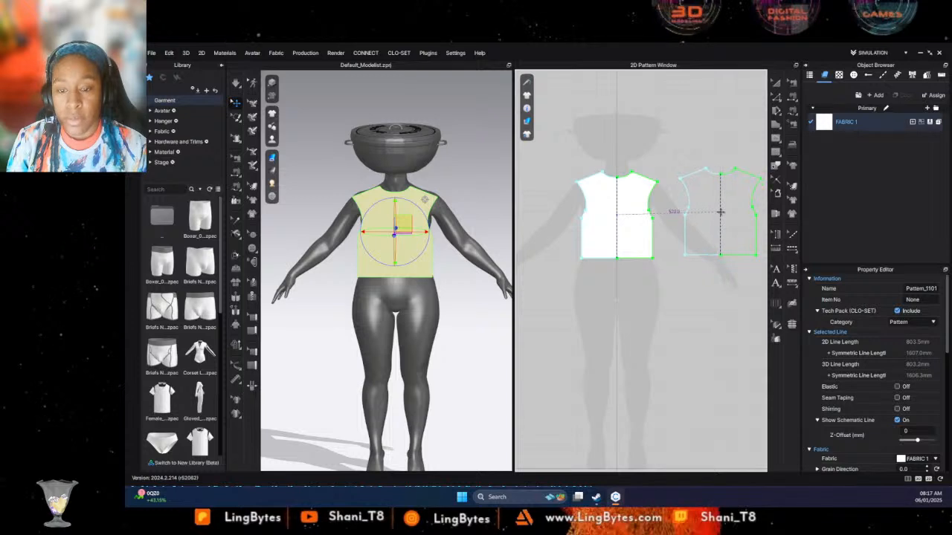
left_click(726, 218)
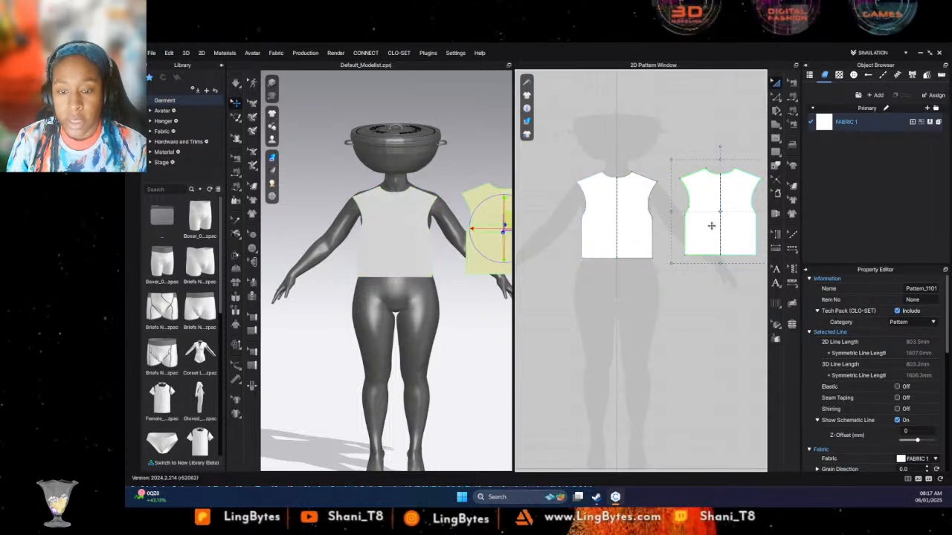
left_click_drag(710, 236, 715, 231)
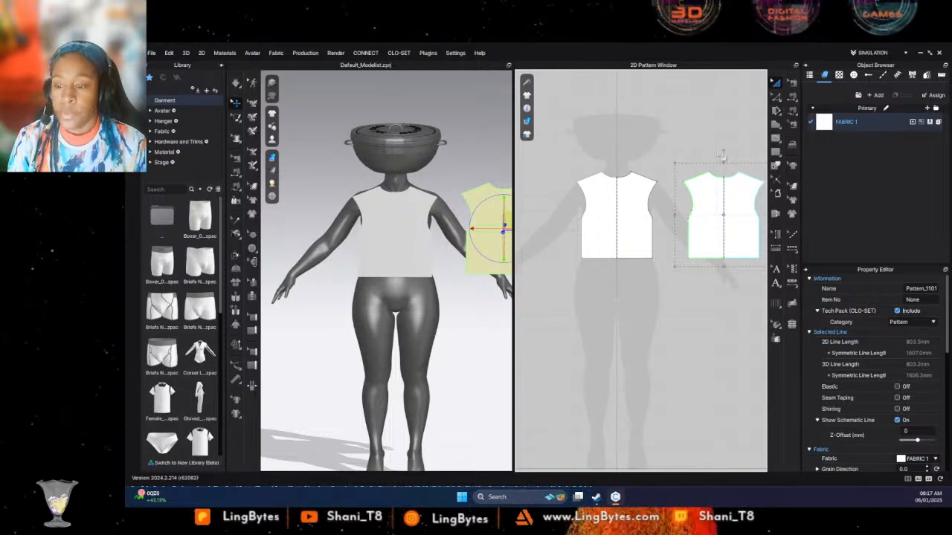
- Show the arrangement points around the avatar, with its back in view
right_click_drag(505, 253, 182, 266)
right_click_drag(432, 187, 365, 190)
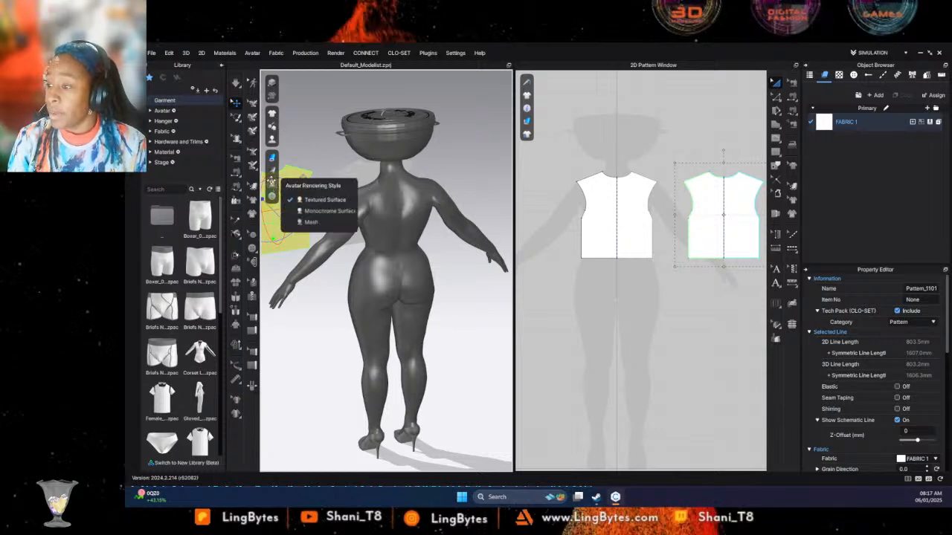
left_click(271, 183)
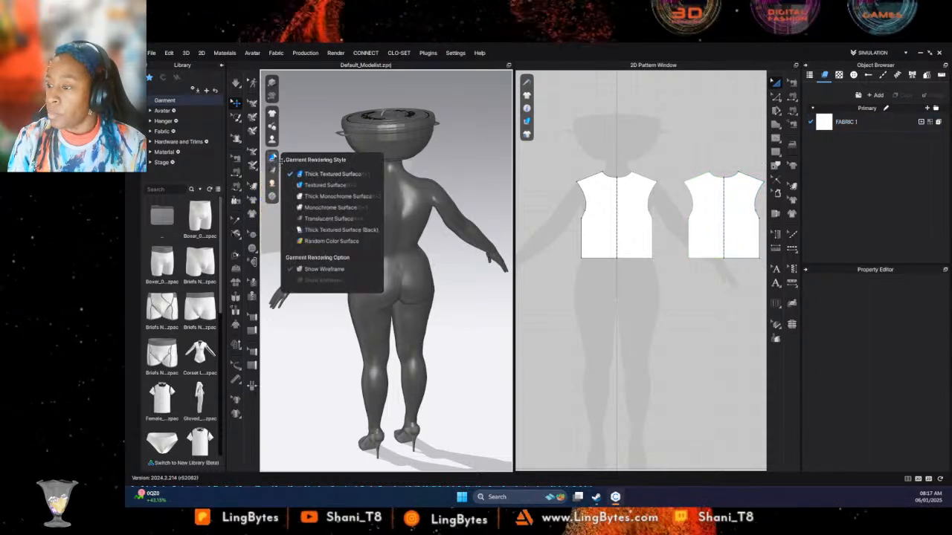
mouse_move(277, 145)
left_click(304, 167)
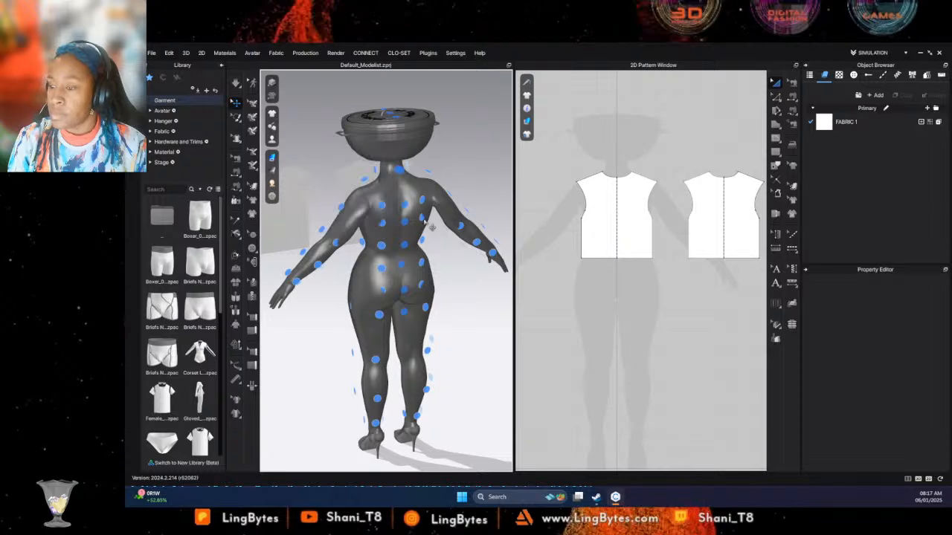
- Arrange the copied bodice pattern on the avatar's back using the arrangement point at the middle of the back
left_click(733, 213)
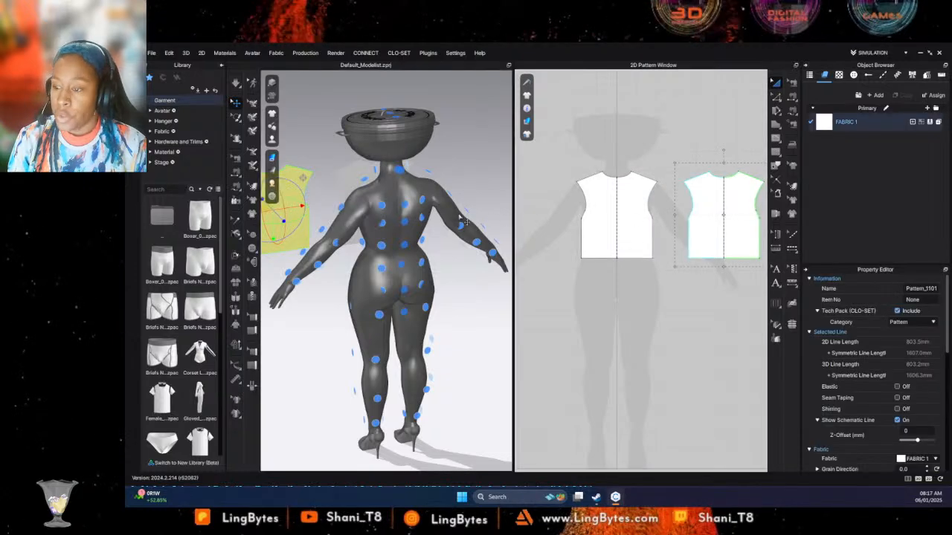
left_click(406, 222)
right_click_drag(409, 223, 539, 247)
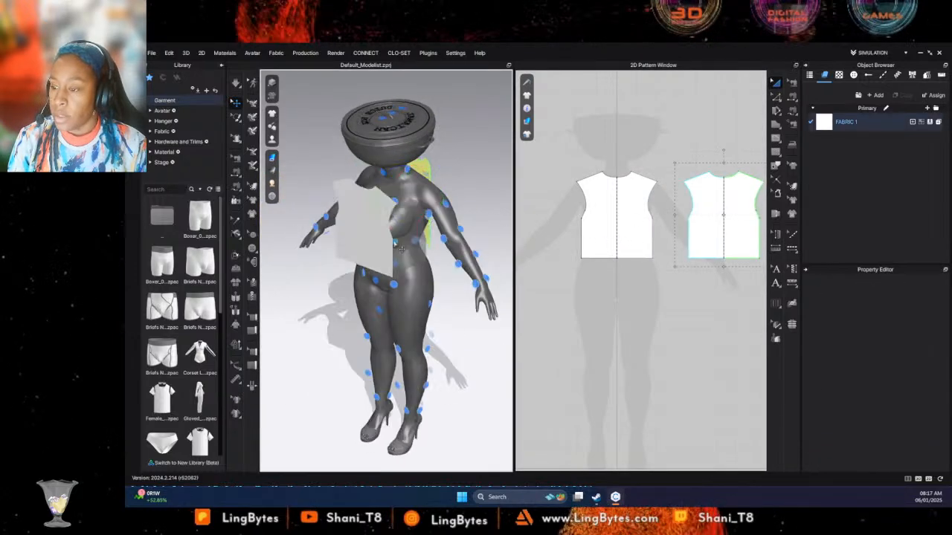
left_click_drag(402, 226, 375, 239)
right_click_drag(375, 238, 411, 230)
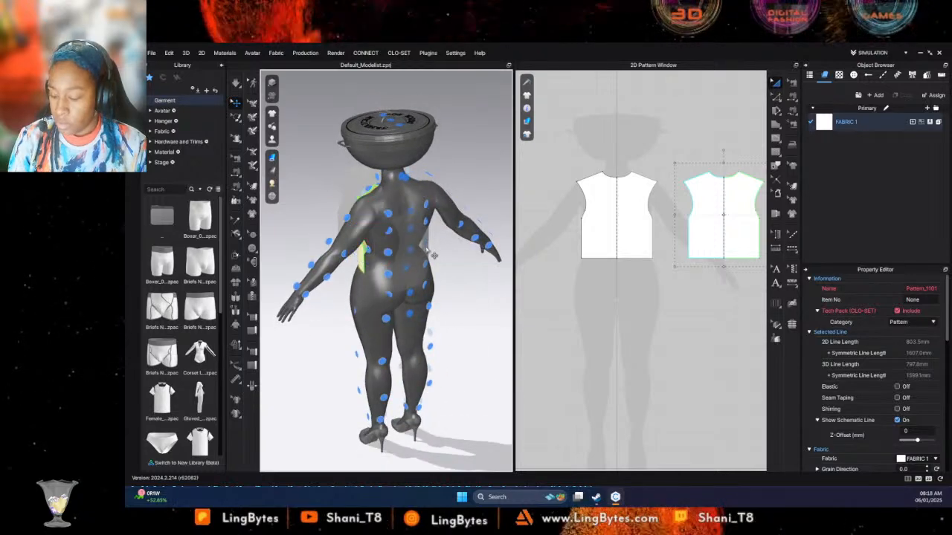
left_click(411, 229)
left_click(478, 283)
right_click_drag(457, 278, 494, 272)
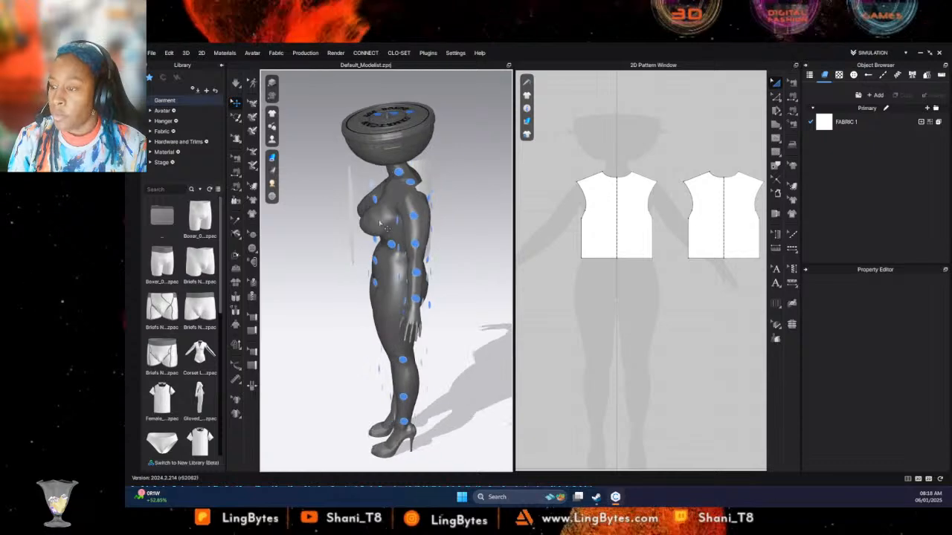
- Select the front bodice in the 3D view and move it forward so it hangs clear of the avatar's chest
left_click(350, 223)
left_click_drag(365, 222, 242, 223)
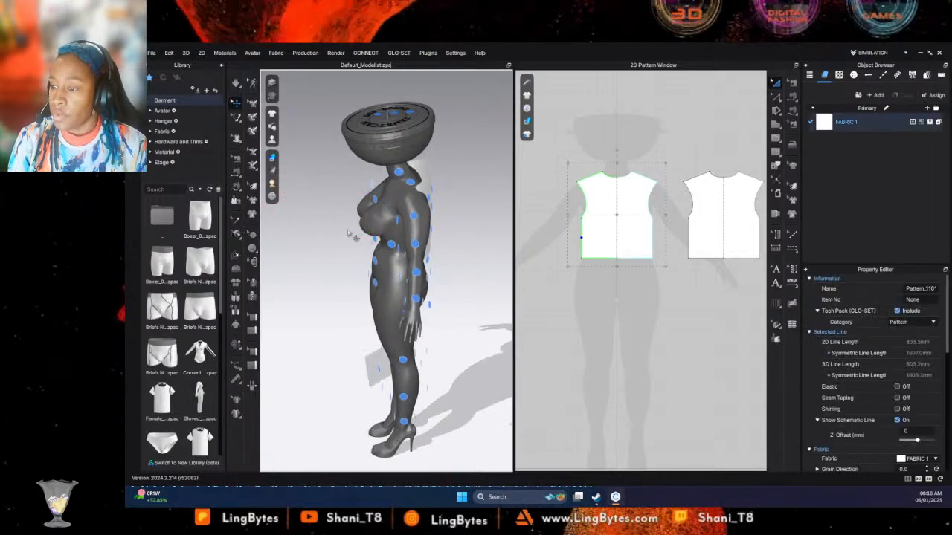
right_click_drag(352, 236, 437, 237)
left_click(405, 250)
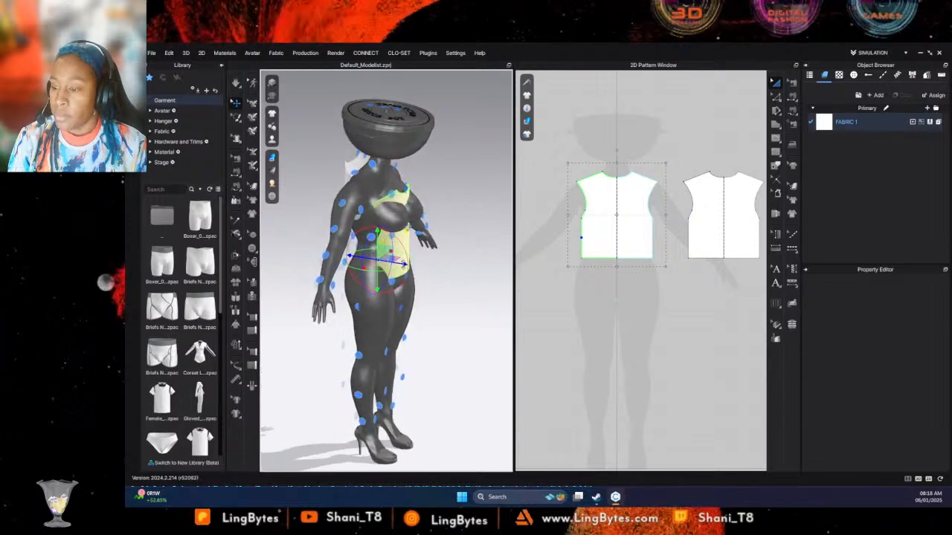
left_click_drag(402, 263, 419, 267)
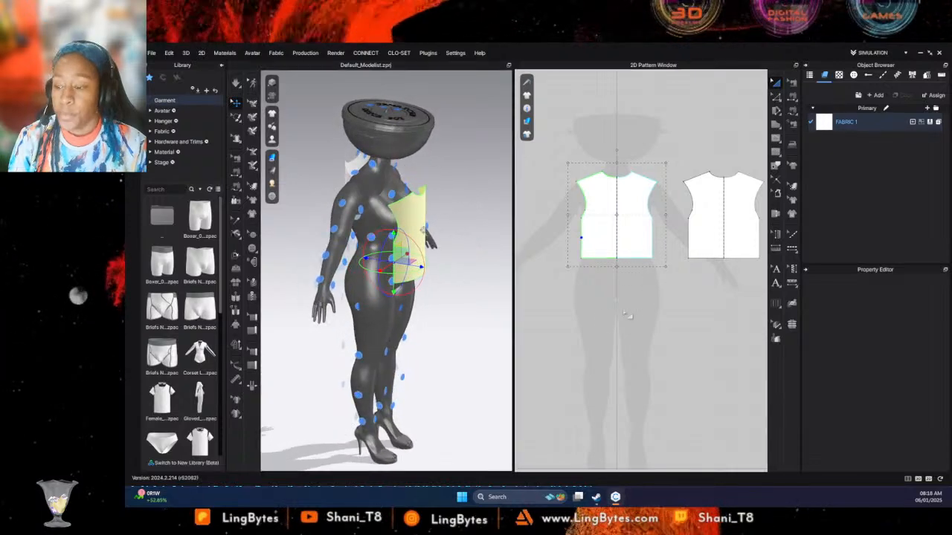
right_click(580, 309)
left_click(651, 266)
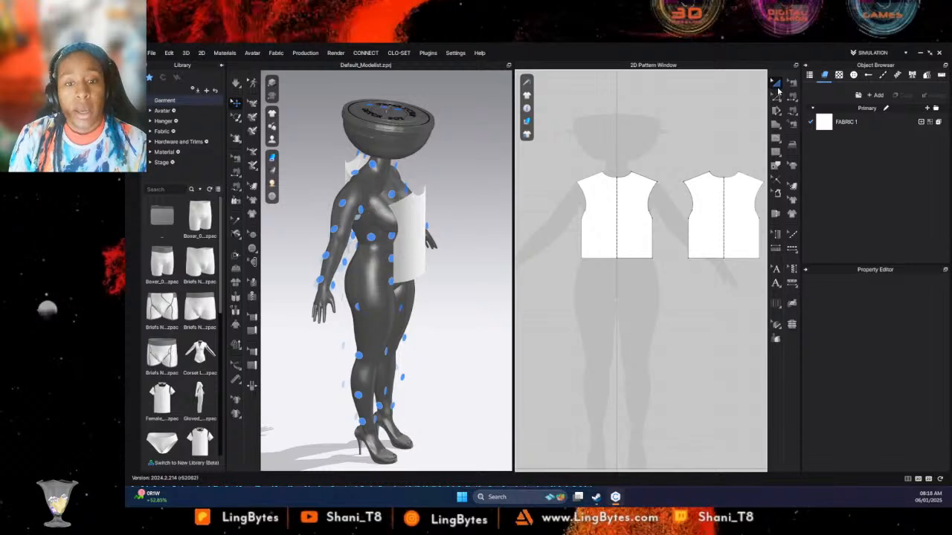
- Add the wide-leg shorts garment from the library to the scene without saving the project, maintaining the current avatar's size and pose
mouse_move(202, 349)
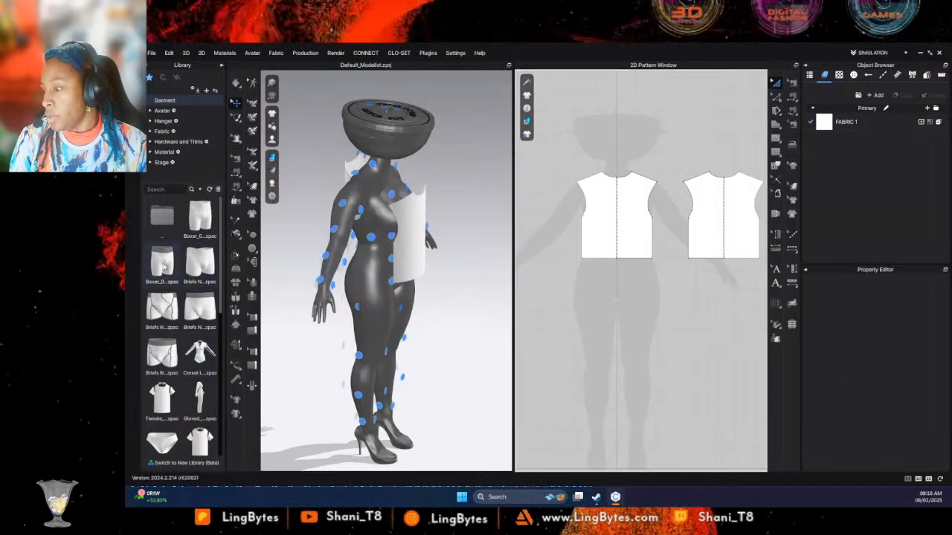
mouse_move(163, 268)
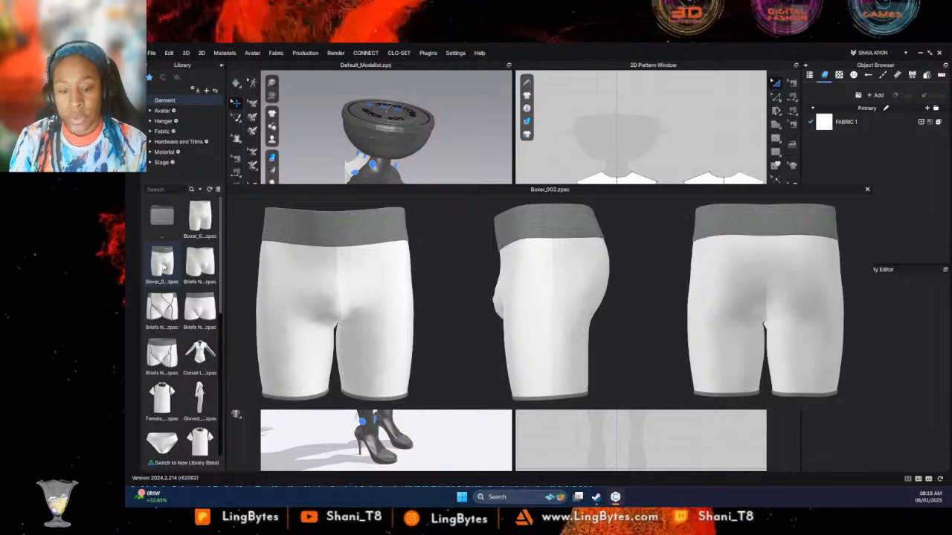
scroll(182, 327, "down", 5)
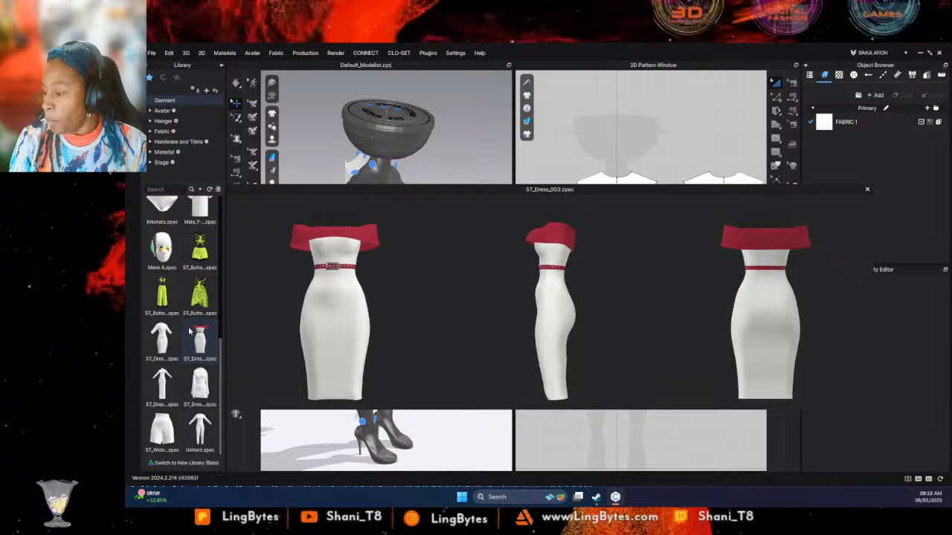
mouse_move(199, 430)
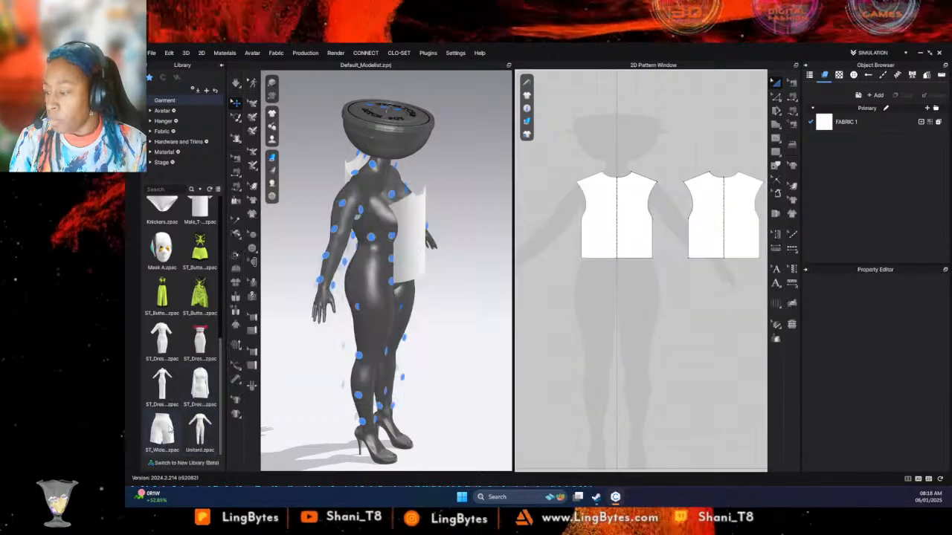
mouse_move(169, 432)
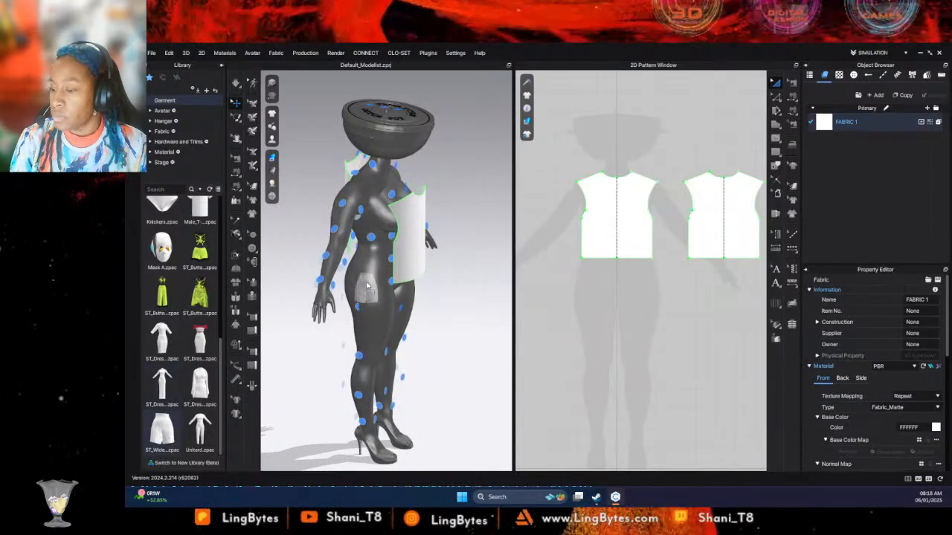
left_click_drag(162, 430, 395, 257)
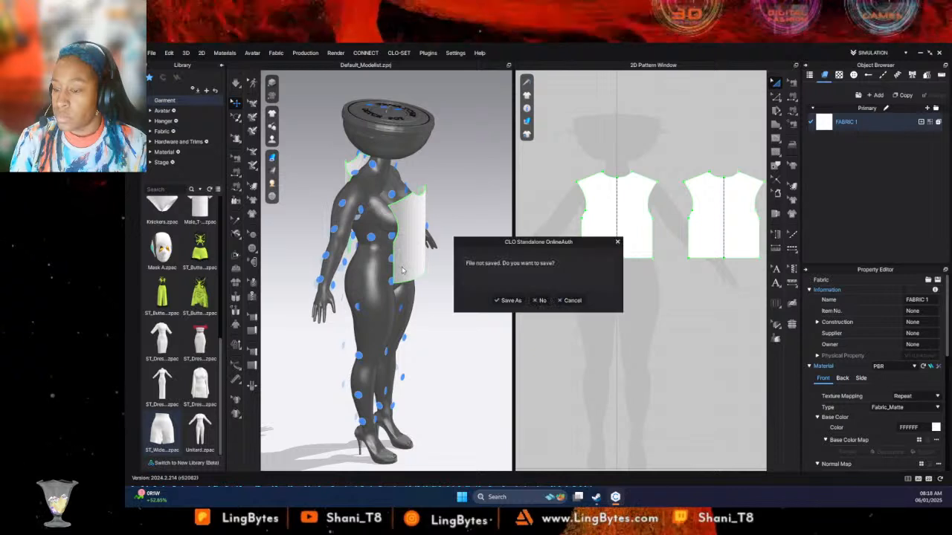
left_click(542, 300)
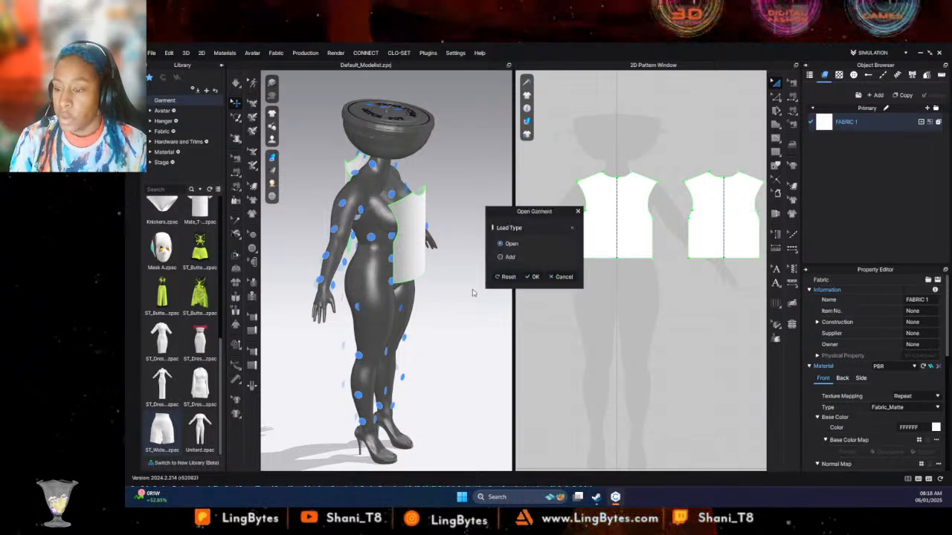
left_click(500, 257)
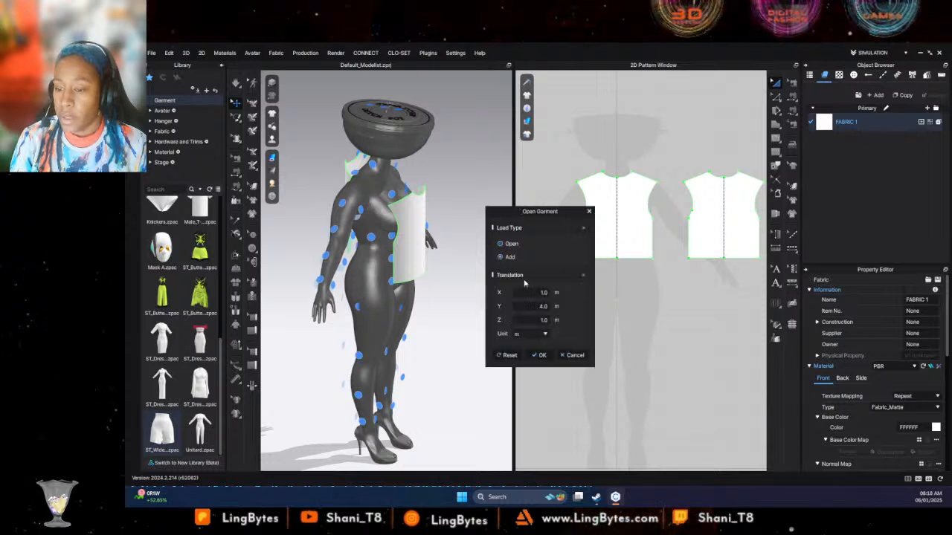
left_click(539, 356)
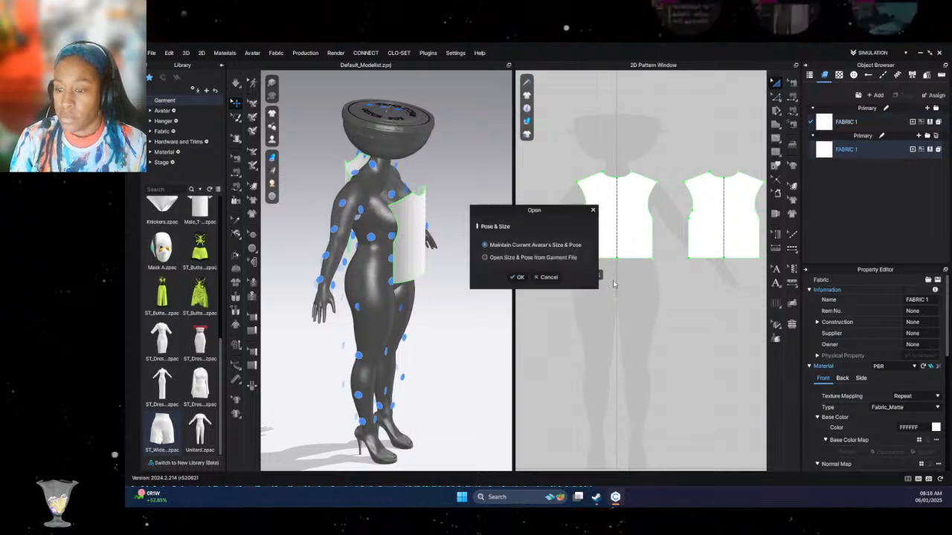
left_click(516, 276)
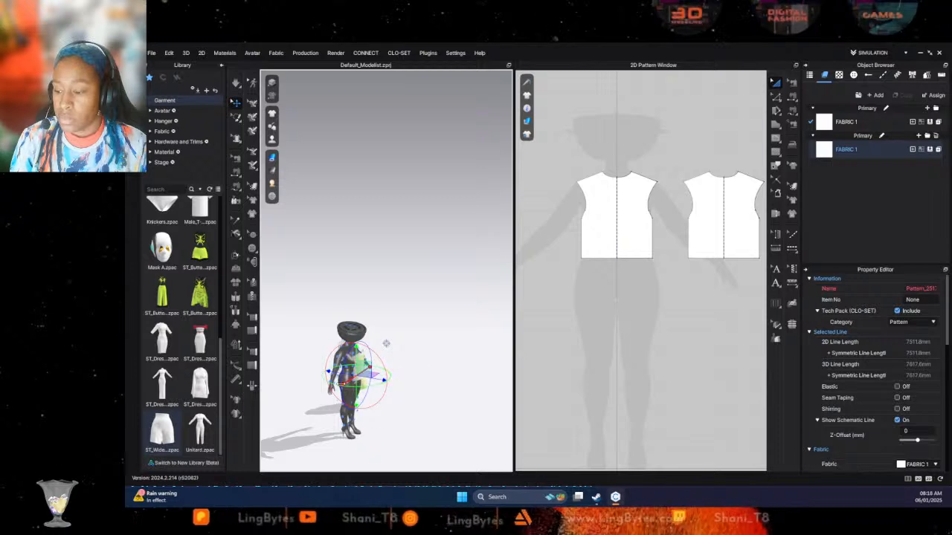
- Move the imported shorts from beside the avatar onto its hips
left_click_drag(342, 385, 386, 403)
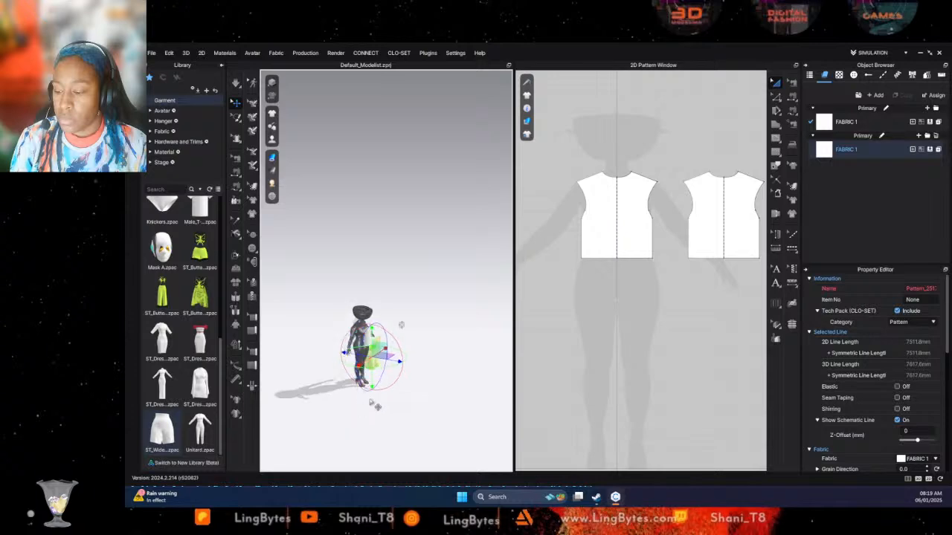
scroll(386, 394, "up", 6)
key("1")
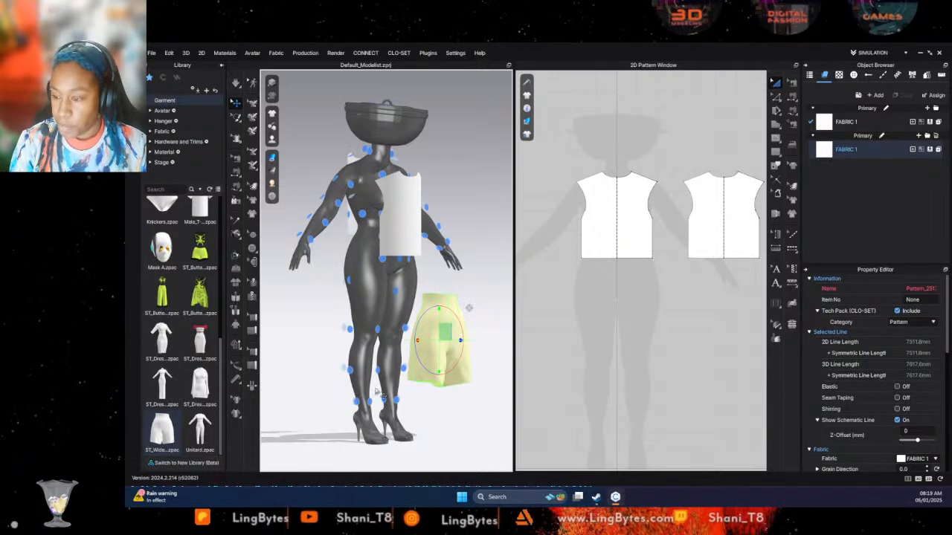
right_click_drag(433, 364, 434, 363)
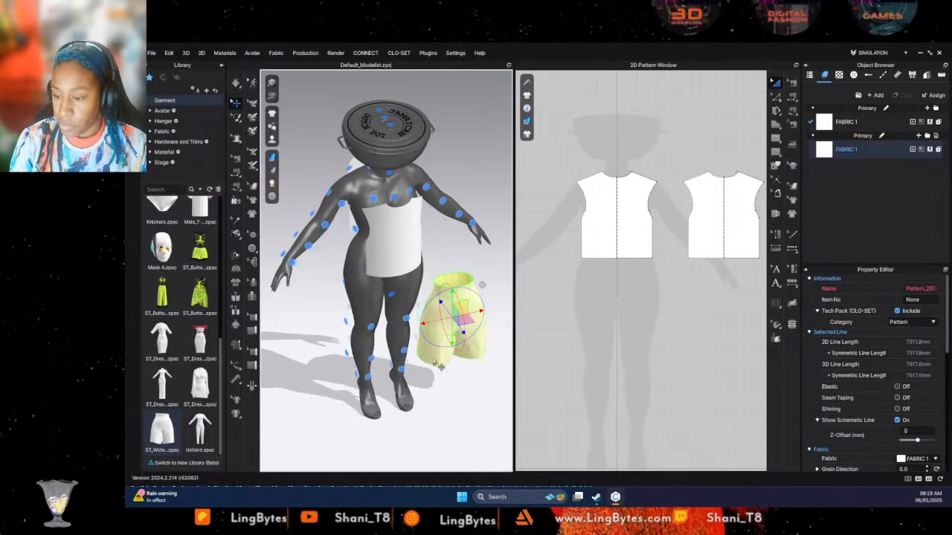
left_click_drag(426, 327, 394, 243)
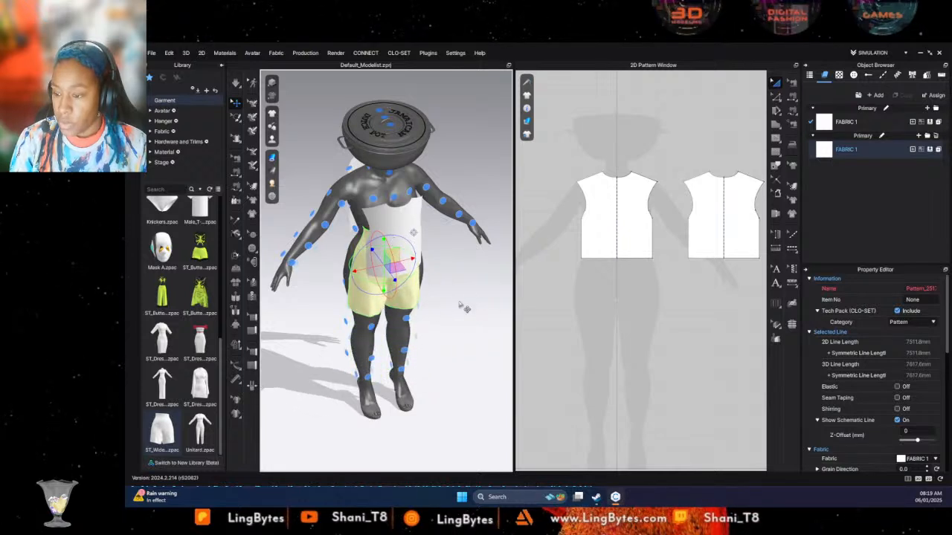
- Reposition the shorts' front panels individually so they sit apart in front of the avatar's hips
right_click(431, 306)
left_click(415, 309)
left_click(414, 301)
right_click_drag(443, 316, 348, 299)
left_click_drag(418, 301, 440, 303)
left_click_drag(445, 267, 393, 260)
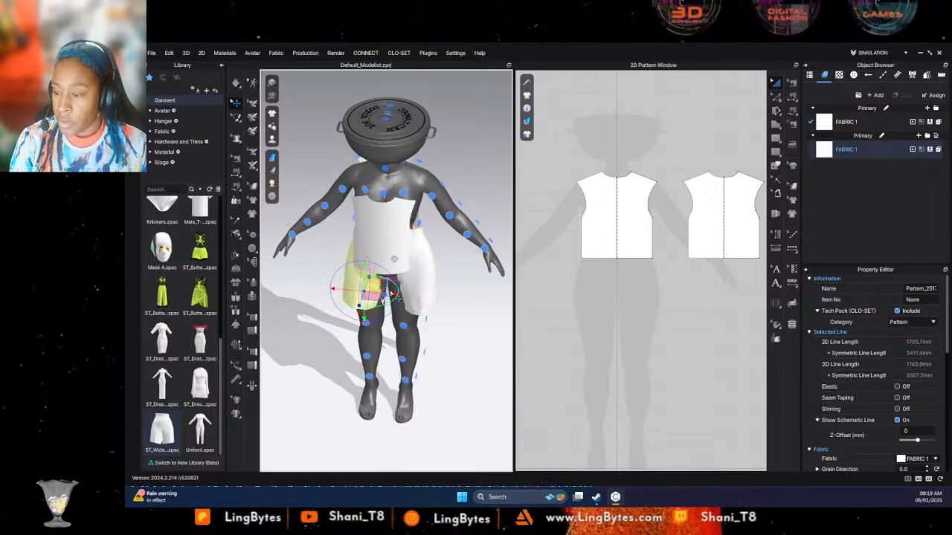
left_click(406, 303)
key("6")
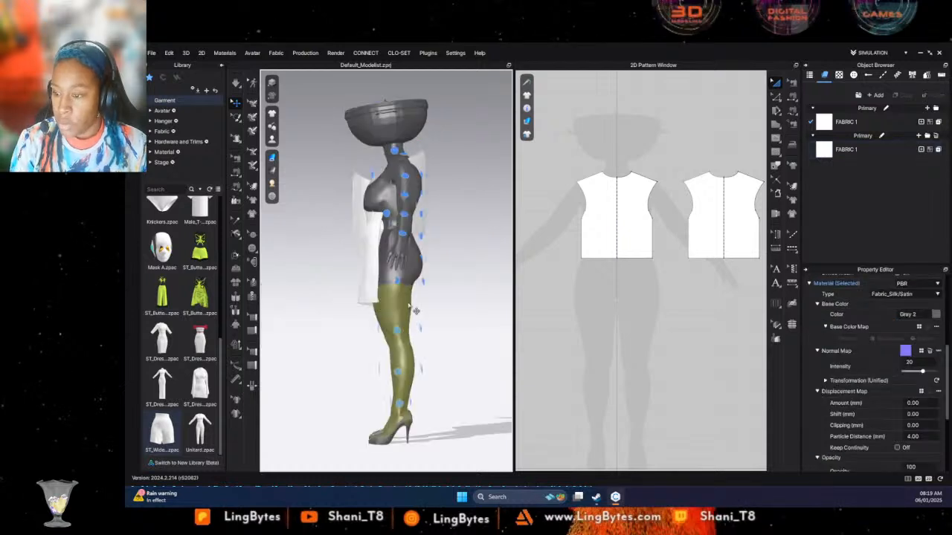
right_click_drag(393, 289, 396, 301)
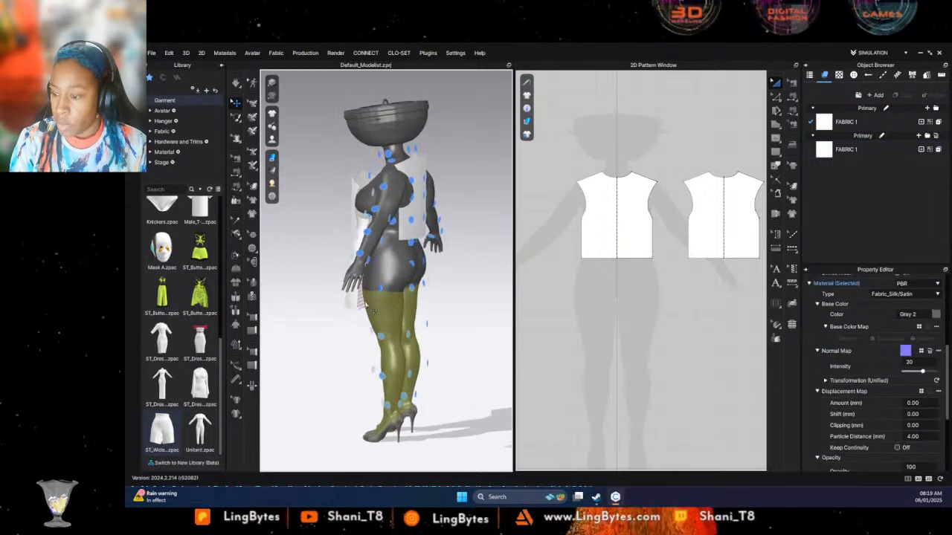
- Move the shorts' front pattern pair down in the 2D pattern layout, level with the bodice patterns
scroll(603, 320, "down", 3)
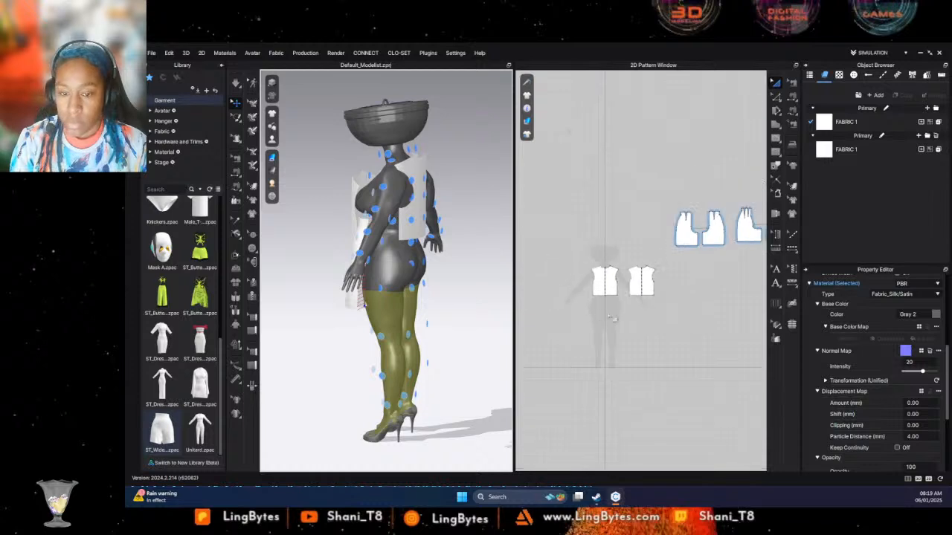
left_click_drag(623, 182, 703, 255)
left_click_drag(690, 222, 686, 303)
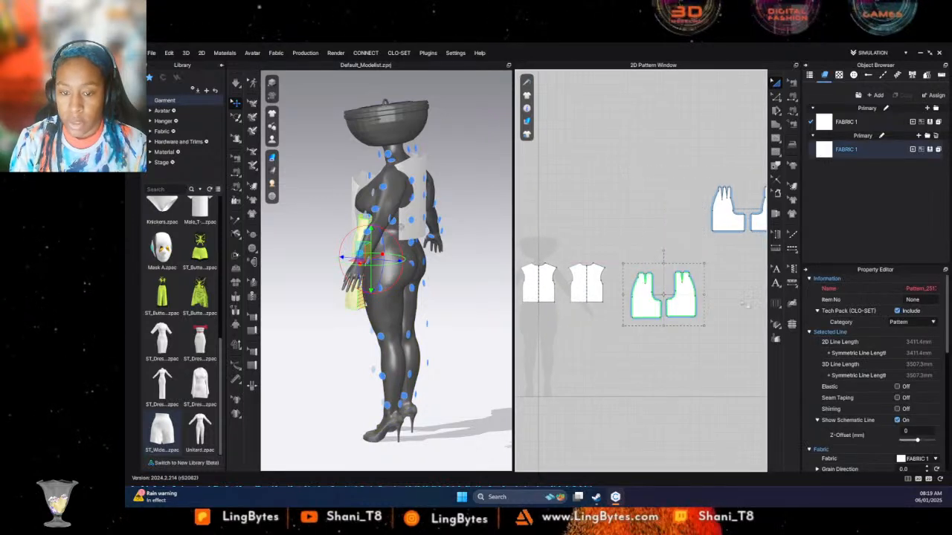
- Select the shorts' back panels, move them behind the avatar and spread them apart sideways around its hips
middle_click_drag(752, 223, 661, 205)
left_click_drag(611, 159, 703, 246)
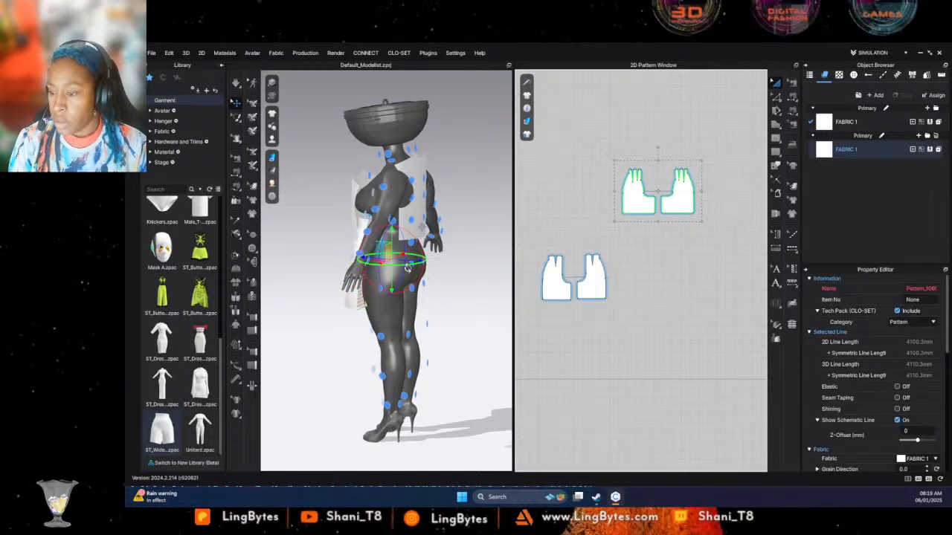
left_click_drag(418, 261, 456, 264)
left_click(481, 326)
right_click_drag(482, 327, 391, 343)
left_click(380, 286)
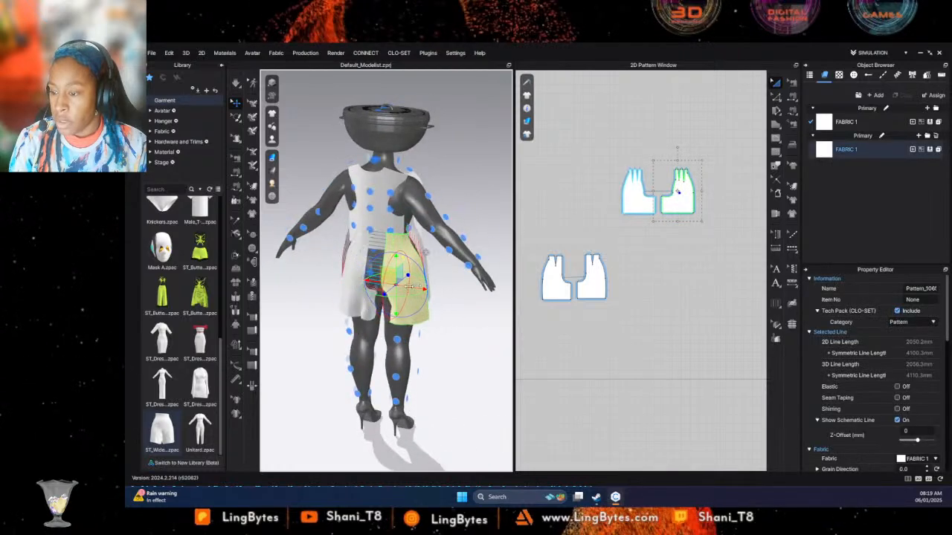
left_click(375, 284)
left_click_drag(382, 290, 367, 288)
- Set the simulation layer of both bodice patterns to -1
left_click(604, 306)
middle_click_drag(563, 229, 696, 232)
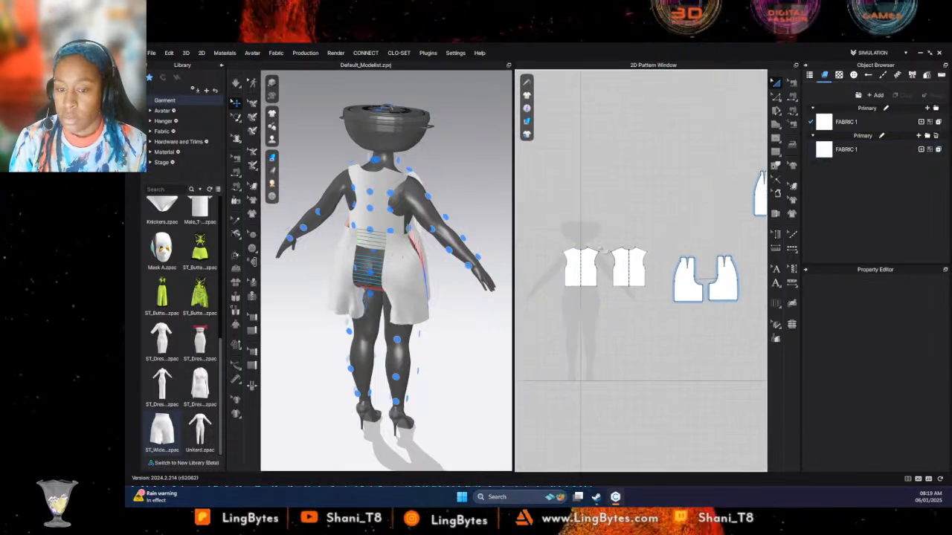
mouse_move(567, 227)
left_mouse_down()
mouse_move(673, 265)
mouse_move(658, 306)
left_mouse_up()
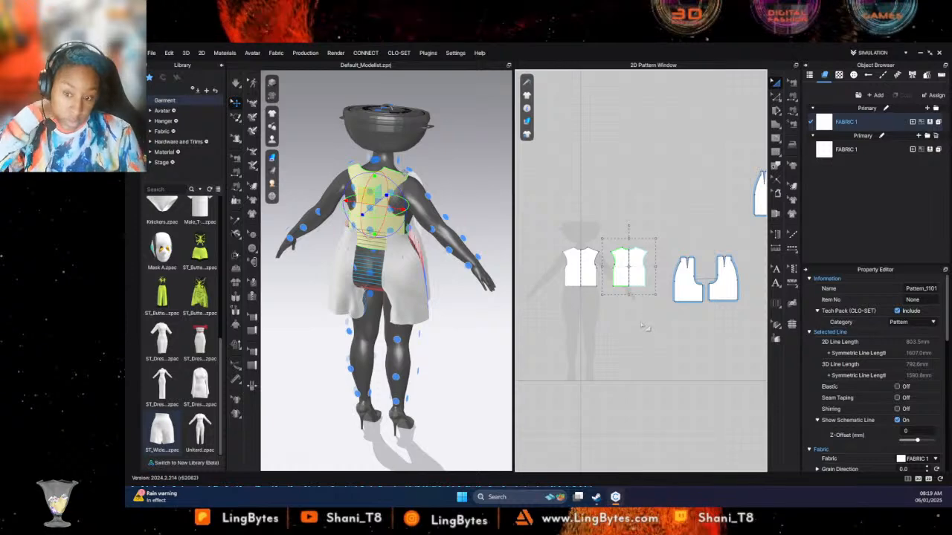
left_click_drag(548, 205, 656, 318)
scroll(862, 372, "down", 3)
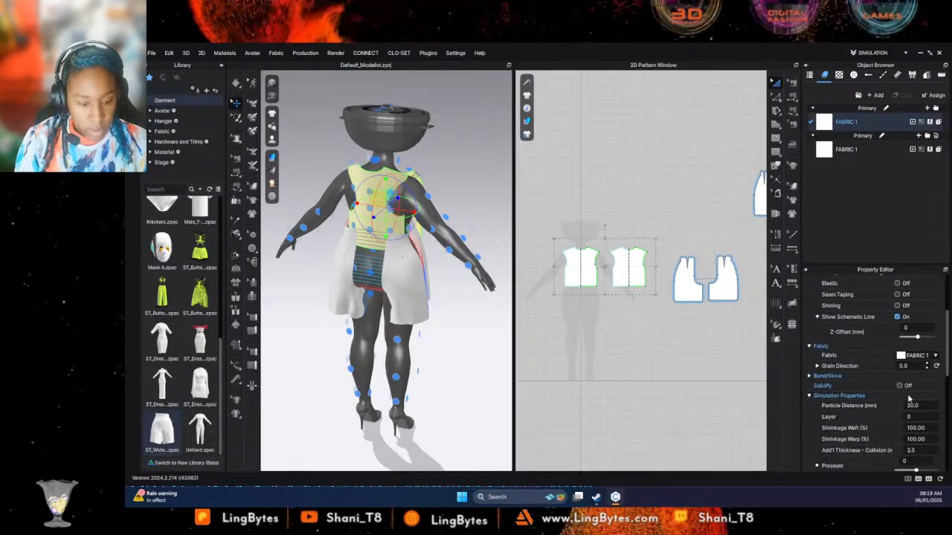
double_click(916, 418)
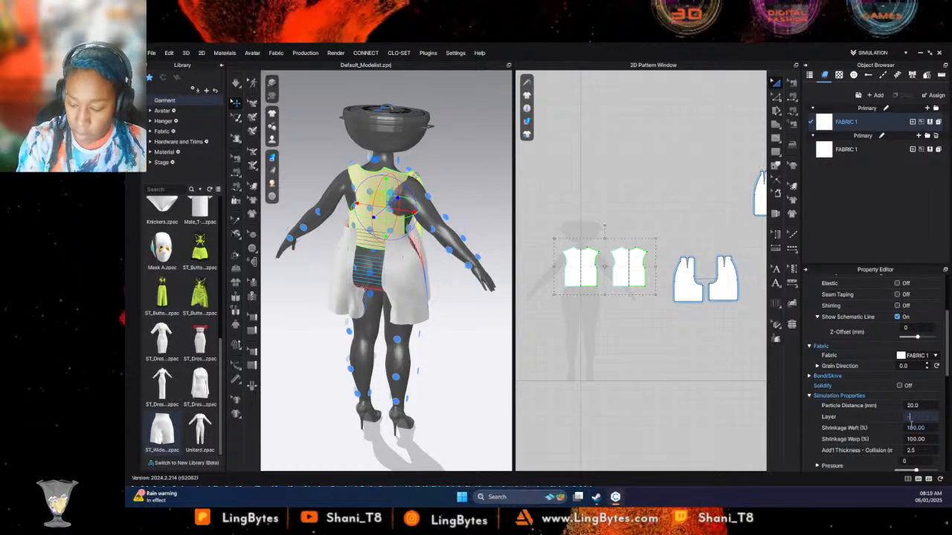
type("-1")
key("Return")
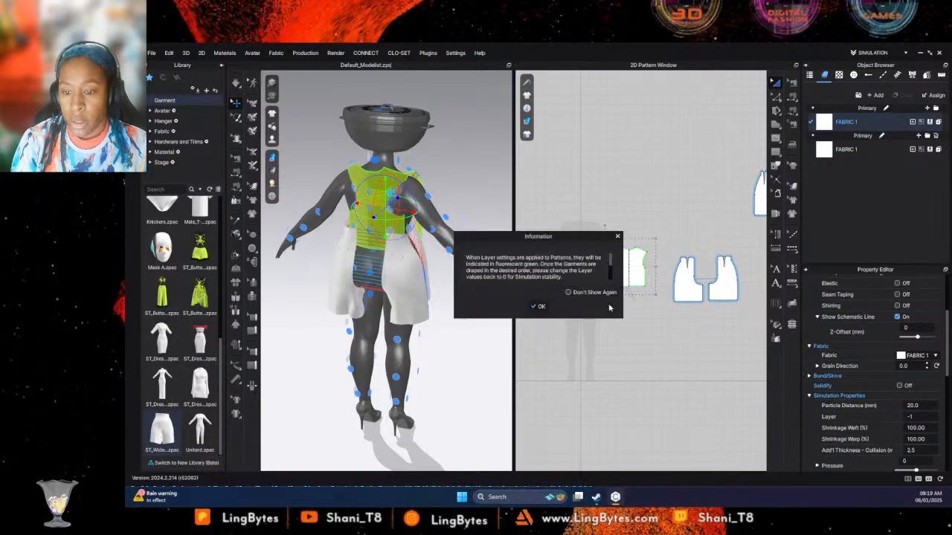
left_click(539, 307)
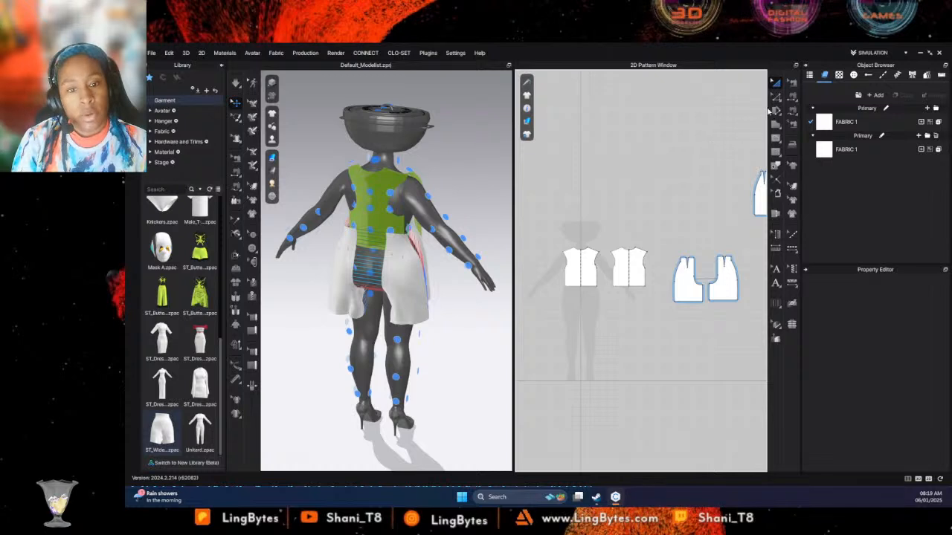
- Sew the front bodice to the back bodice along the side and shoulder seams with Segment Sewing and simulate the garment on the avatar
left_click(792, 97)
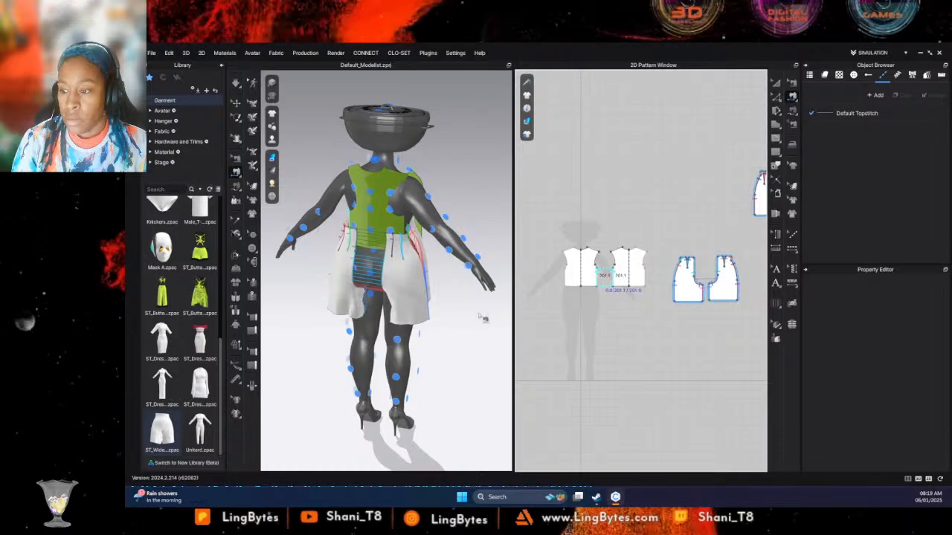
key("Return")
right_click_drag(481, 319, 625, 330)
left_click(596, 255)
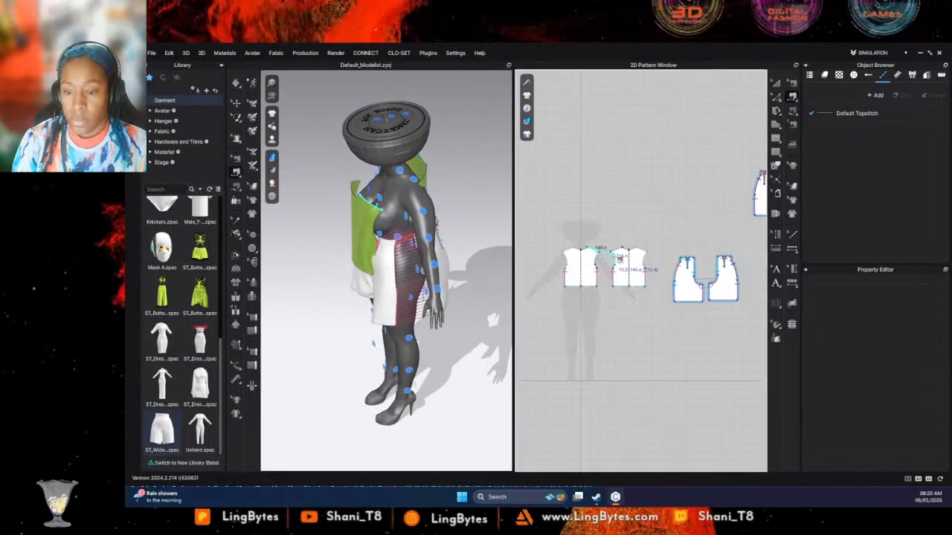
left_click(622, 257)
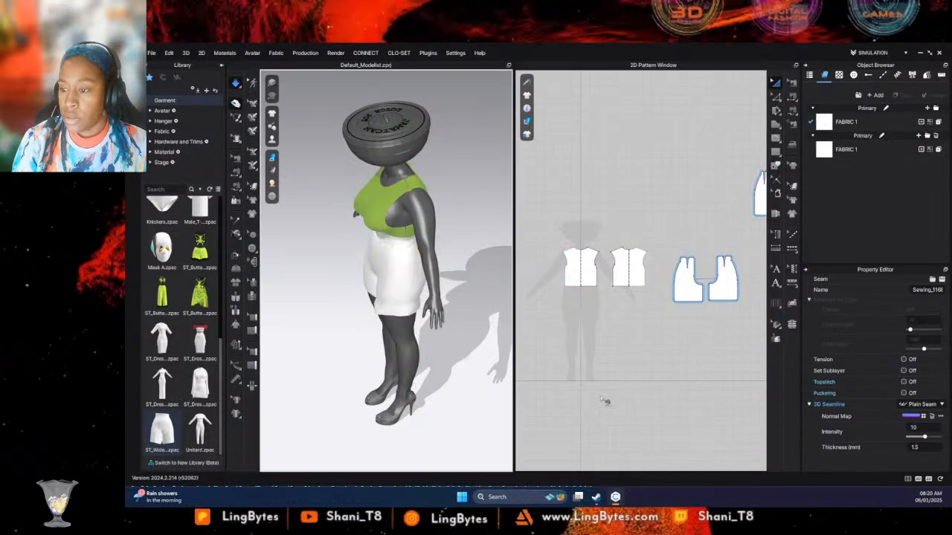
- Move the back bodice's outer shoulder point slightly inward along the shoulder line and simulate the change
key("n")
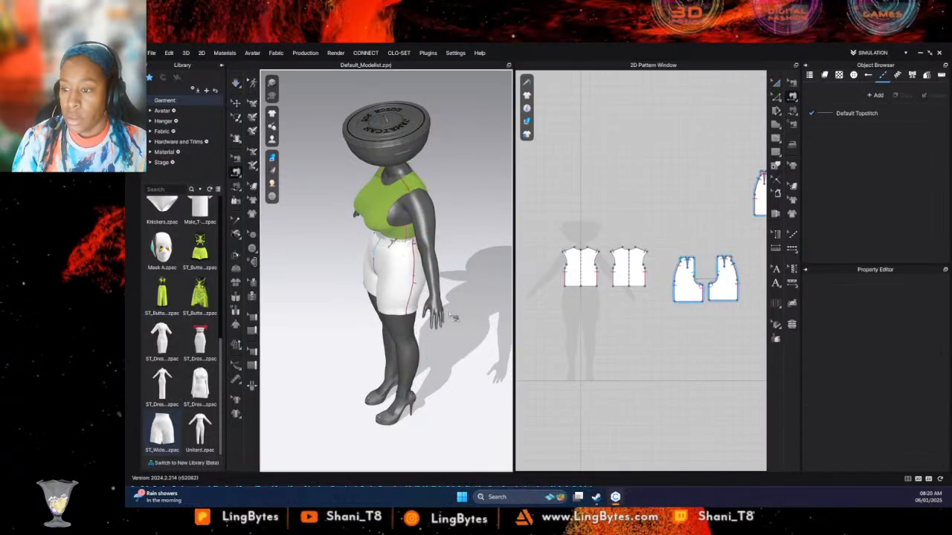
scroll(659, 251, "up", 4)
scroll(659, 251, "up", 4)
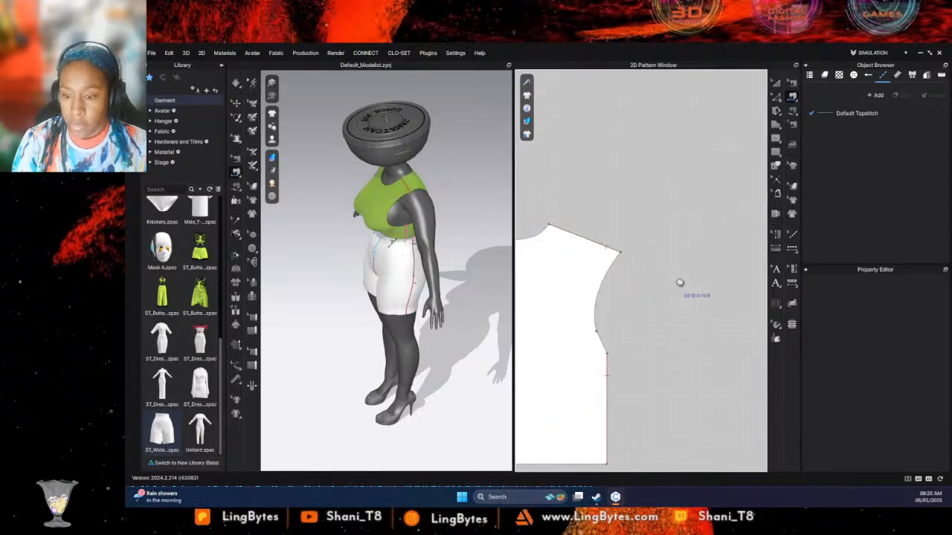
left_click(776, 98)
left_click(621, 257)
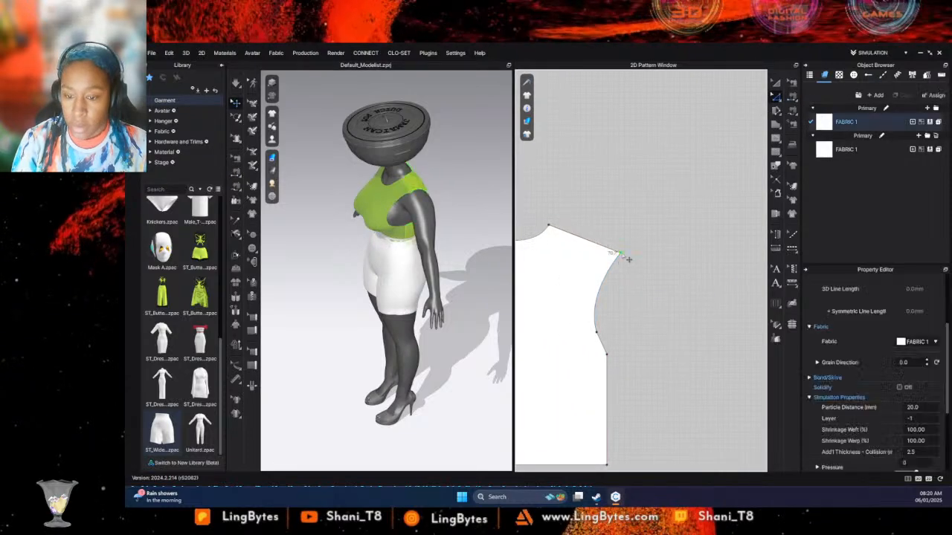
left_click_drag(623, 257, 619, 256)
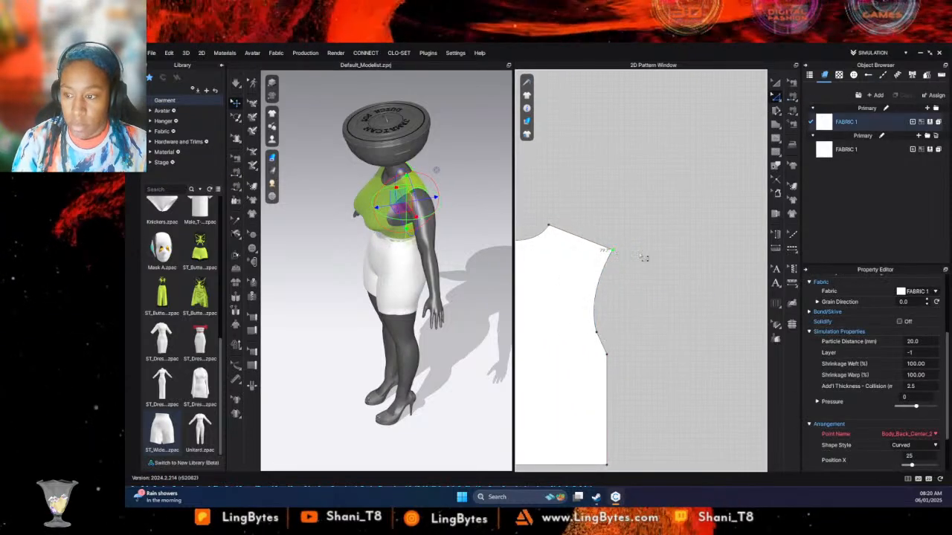
key("space")
middle_click_drag(639, 286, 729, 283)
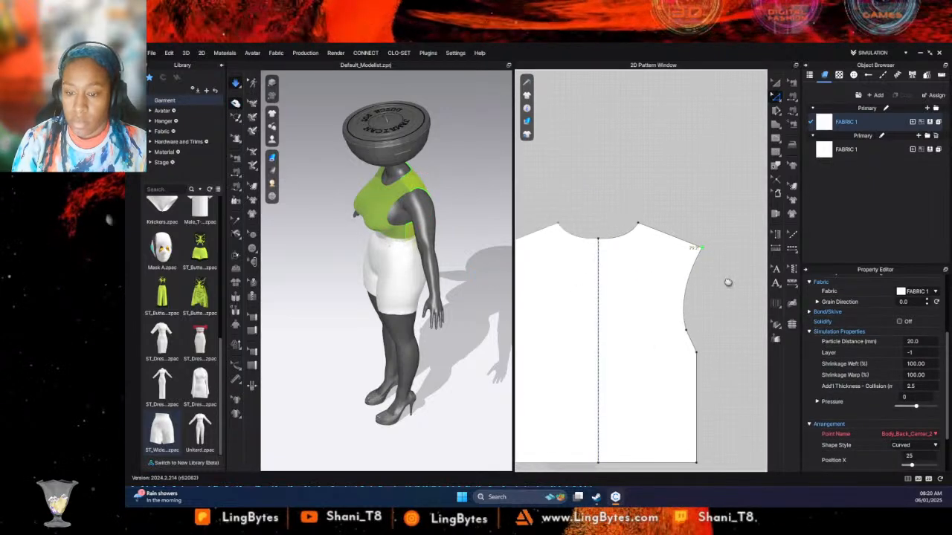
- Move the front bodice's outer shoulder point inward so the shoulder line is shortened like the back's
middle_click_drag(618, 272, 782, 286)
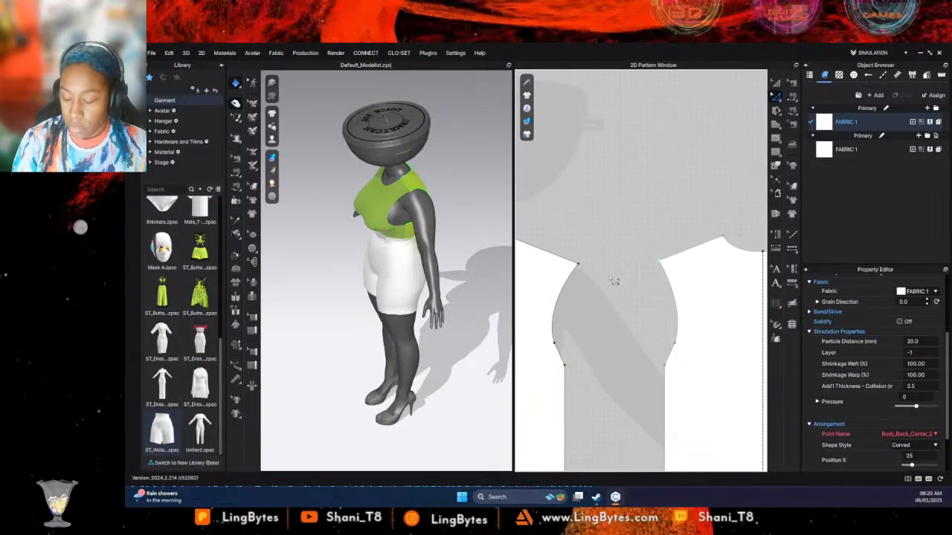
scroll(624, 286, "down", 3)
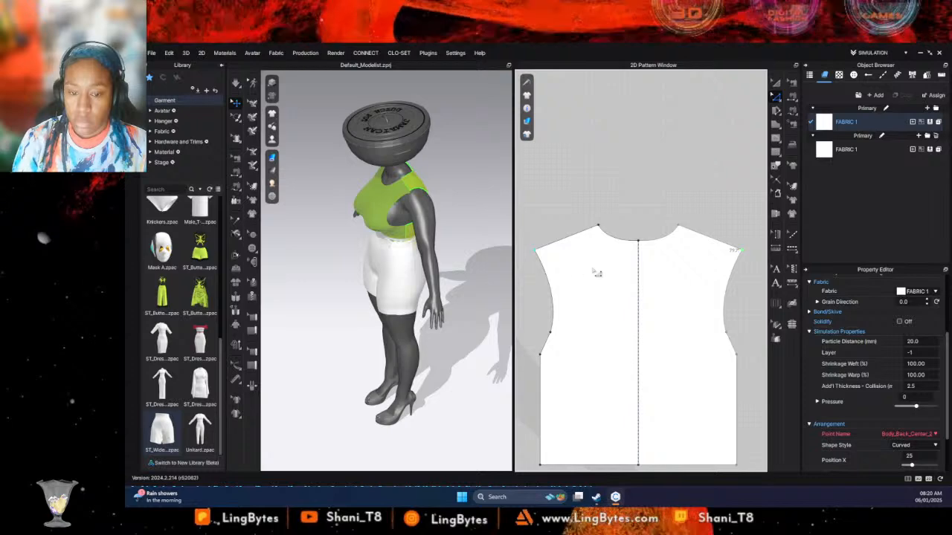
middle_click_drag(563, 280, 746, 282)
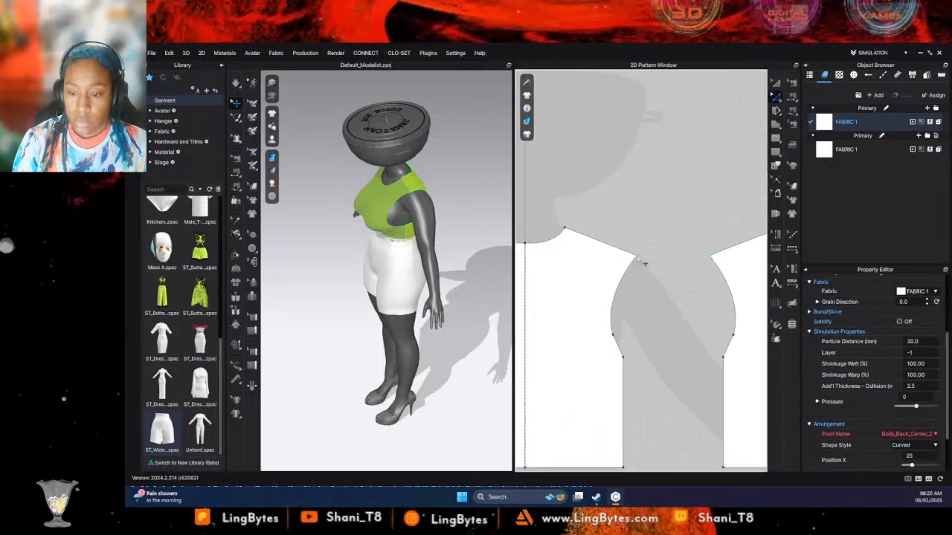
left_click(640, 261)
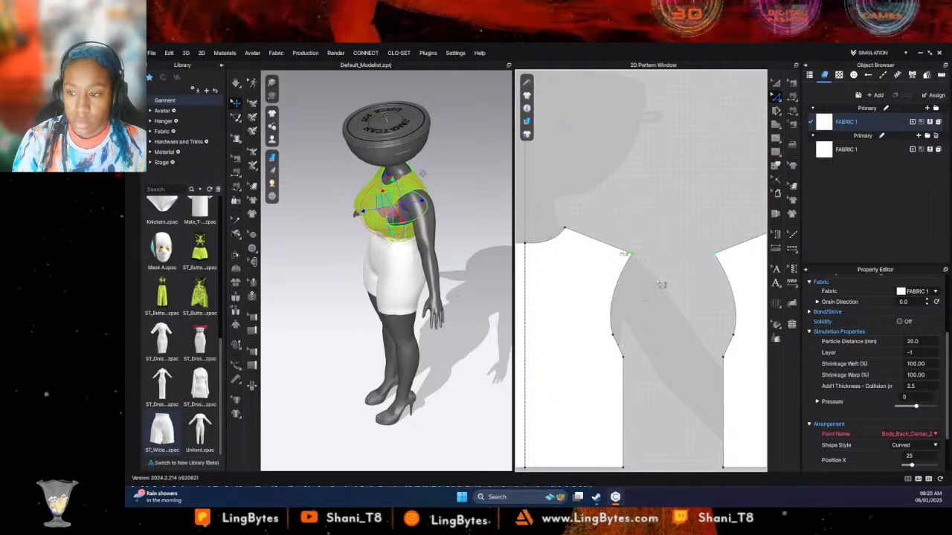
left_click(647, 297)
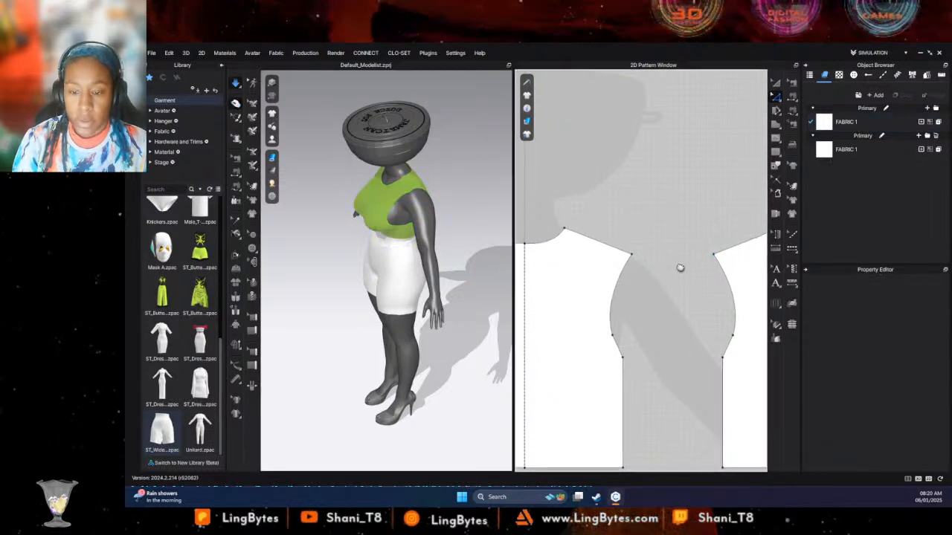
scroll(680, 268, "down", 5)
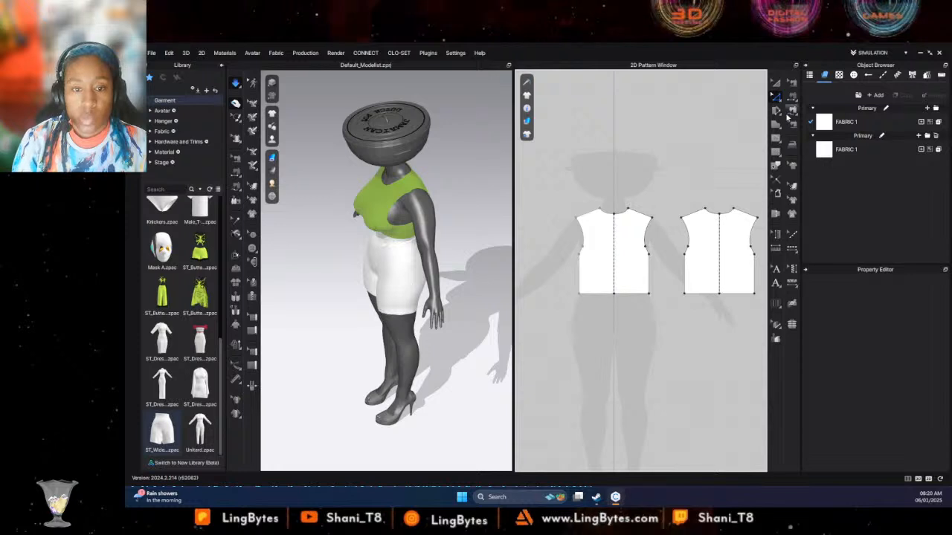
- Draw a closed half-sleeve pattern with a curved cap and straight fold line beside the front bodice, using the Polygon tool
left_click(772, 126)
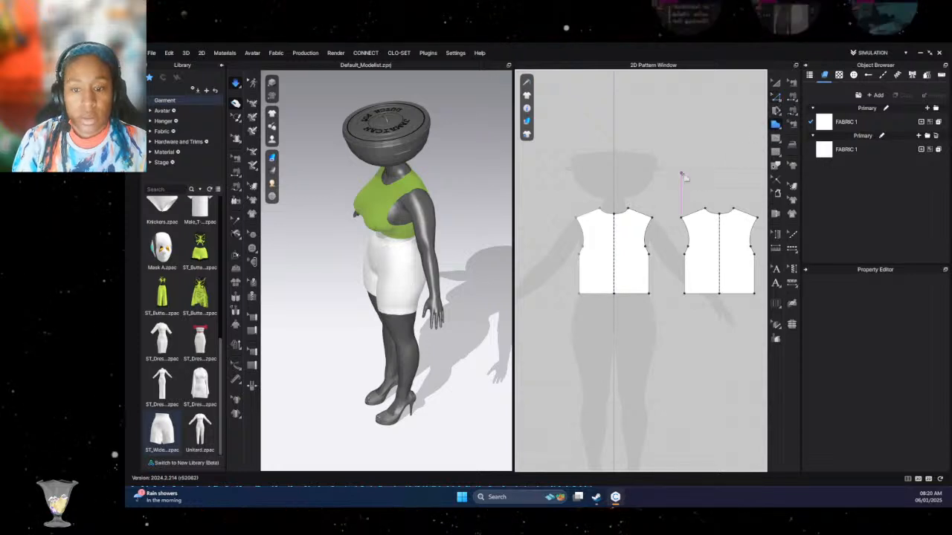
middle_click_drag(683, 175, 459, 177)
middle_click_drag(622, 190, 865, 168)
middle_click_drag(561, 177, 783, 183)
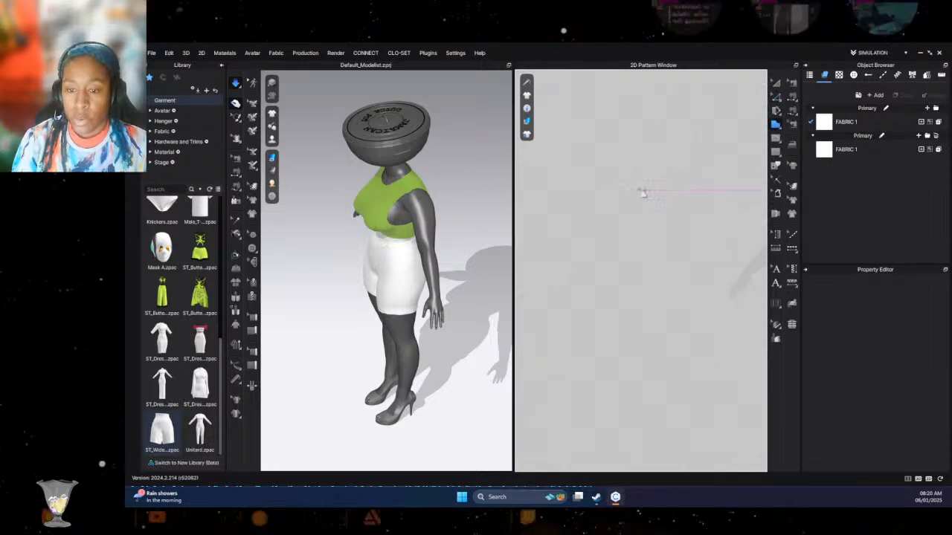
middle_click_drag(640, 193, 464, 199)
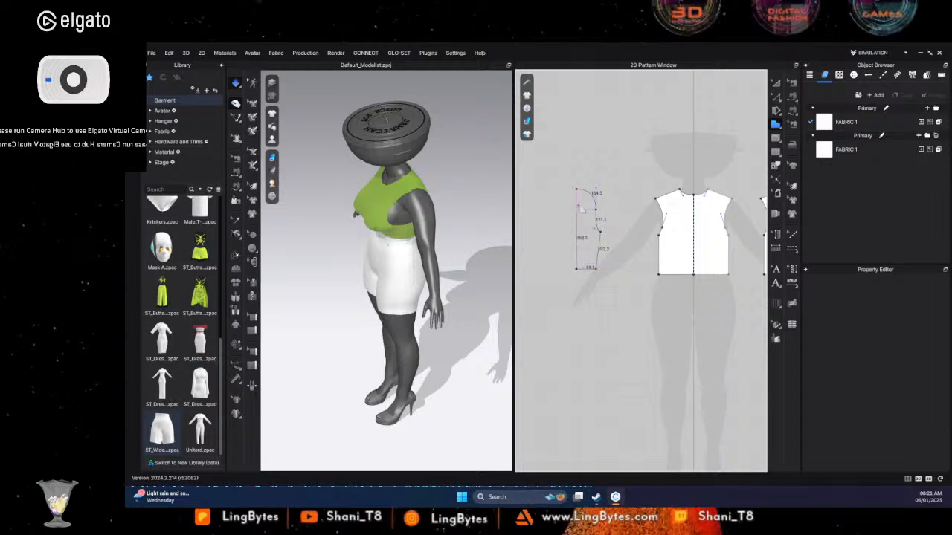
left_click(580, 192)
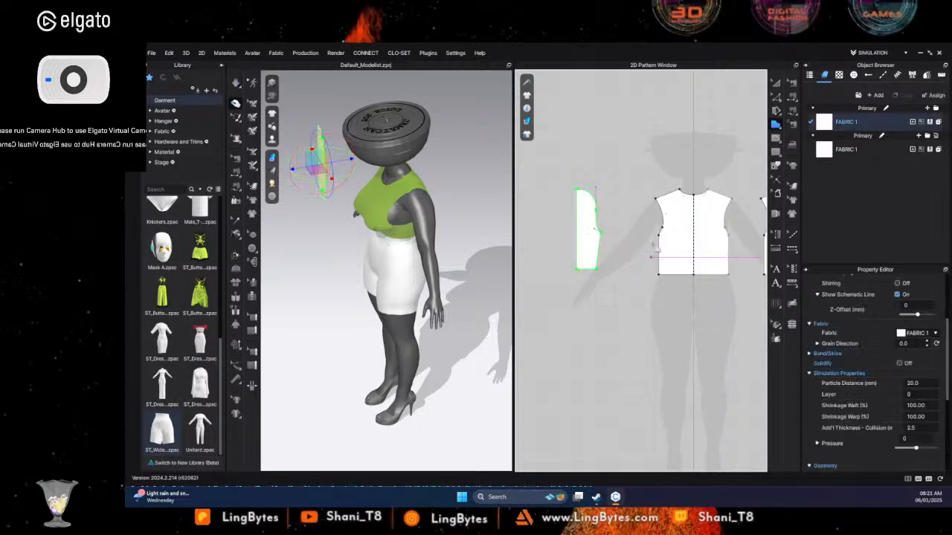
- Unfold the half-sleeve along its straight vertical edge using Unfold Symmetric Editing (with Sewing)
right_click(578, 222)
mouse_move(631, 309)
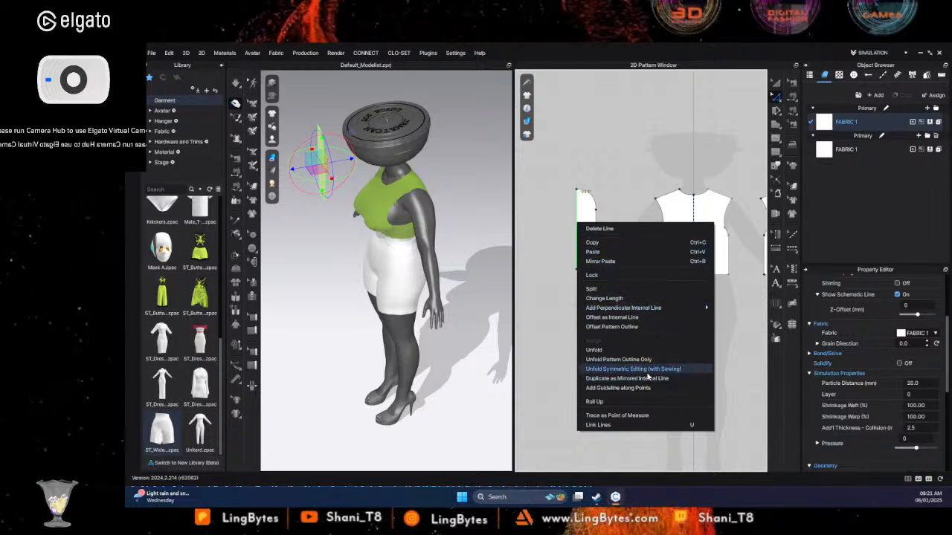
left_click(632, 369)
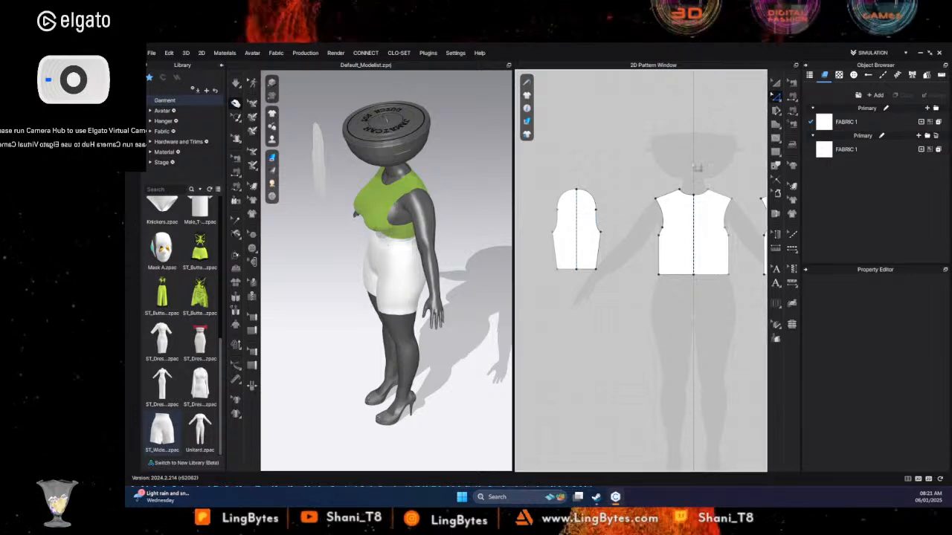
- Widen the sleeve by moving its underarm points outward, and broaden the cap by moving its side curve points outward
left_click(607, 238)
left_click_drag(603, 233, 616, 235)
left_click(617, 214)
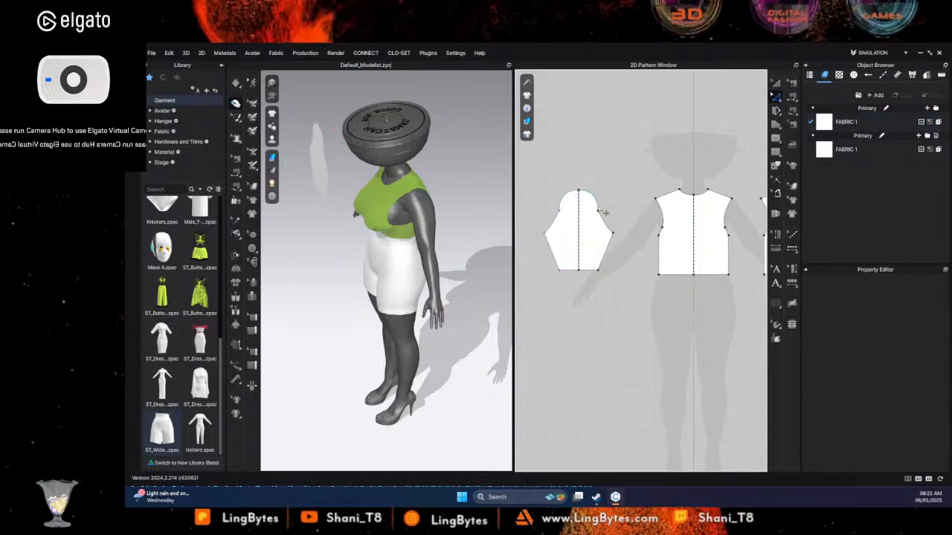
left_click(612, 220)
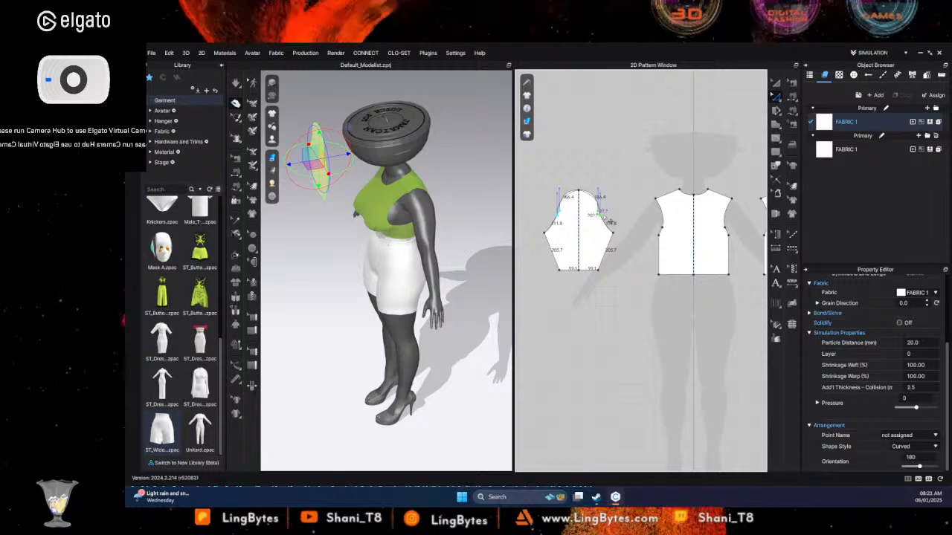
left_click(614, 231)
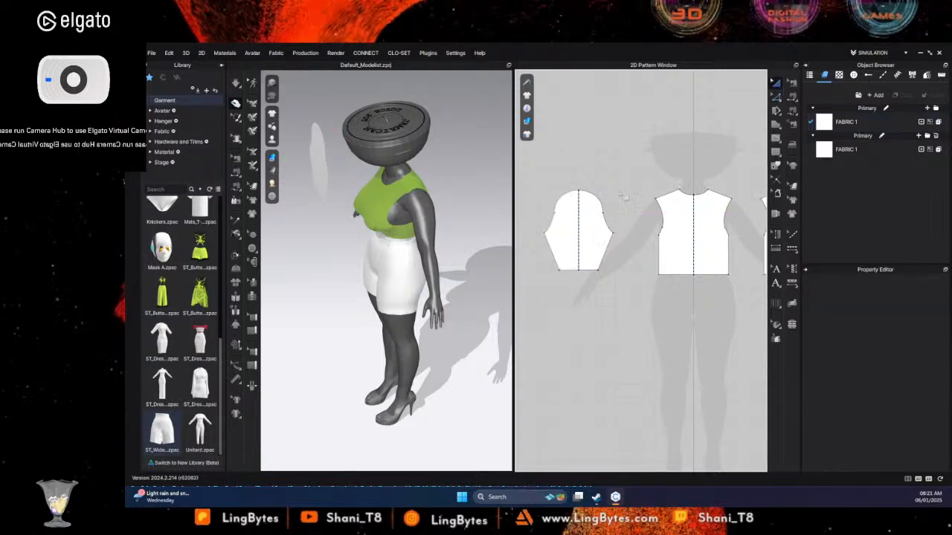
- Copy the finished sleeve pattern and paste a second sleeve between the back bodice and the shorts patterns
left_click(595, 221)
right_click(595, 221)
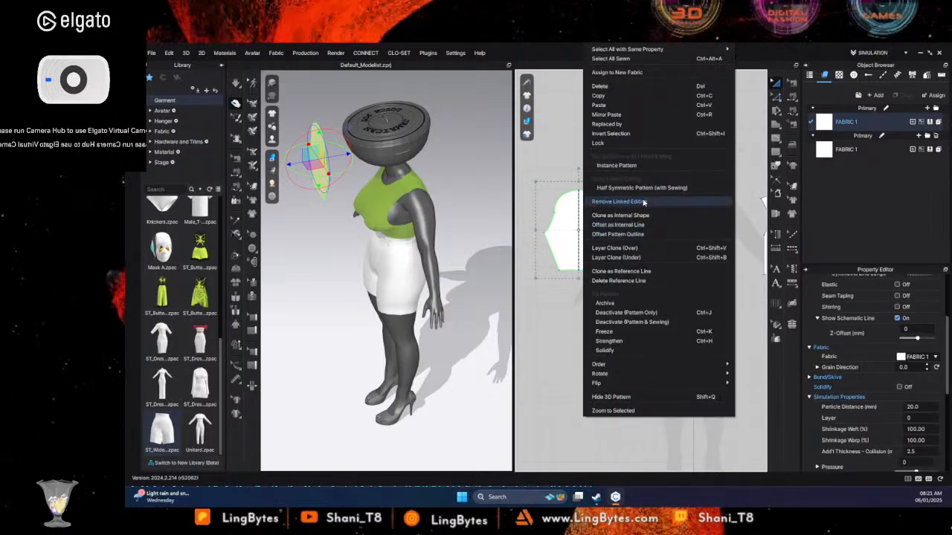
left_click(616, 96)
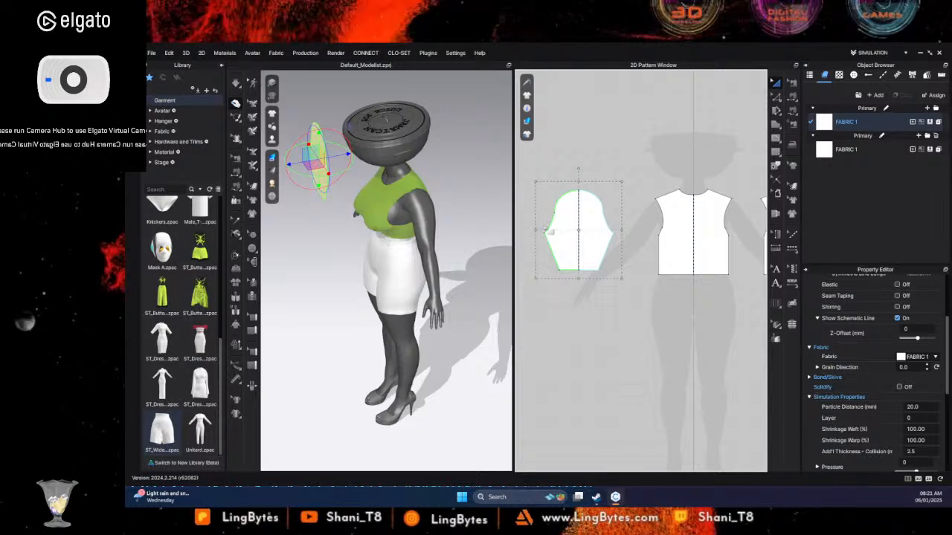
right_click(591, 213)
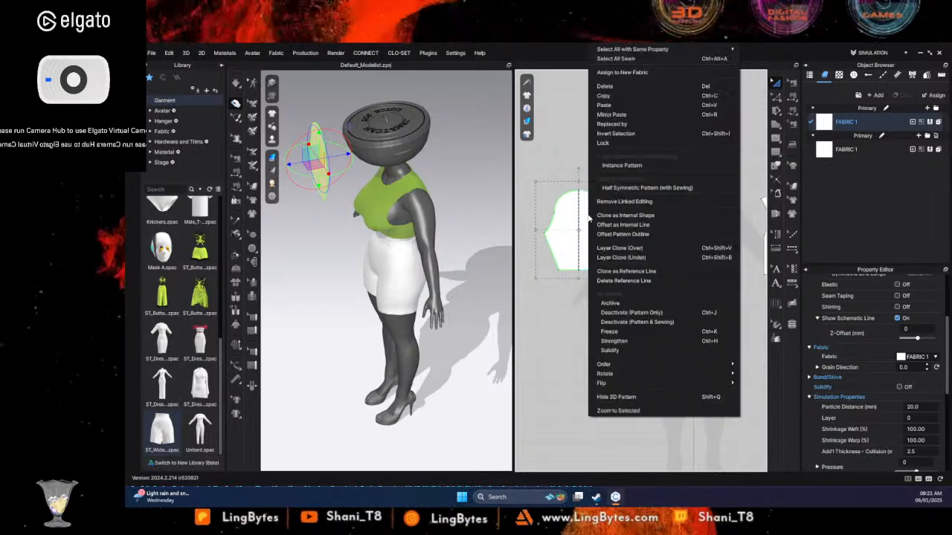
left_click(617, 97)
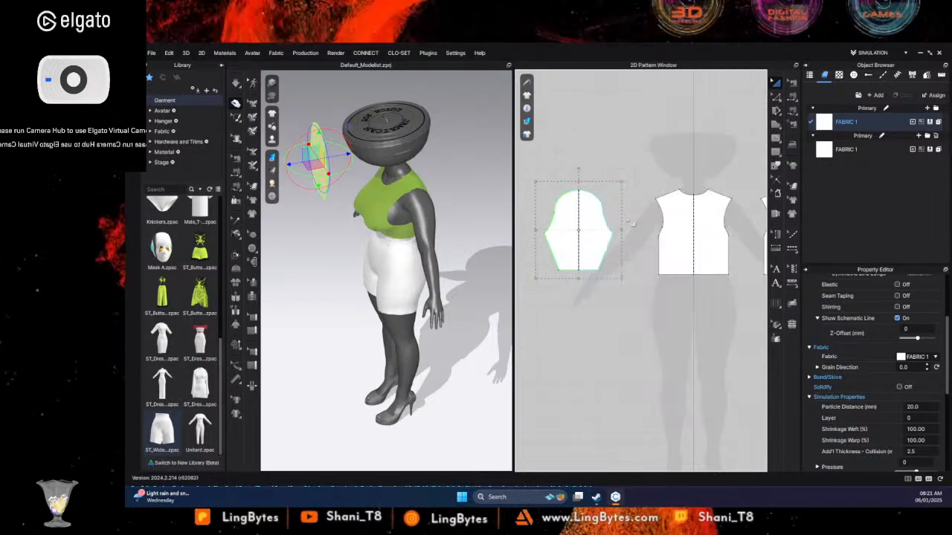
scroll(626, 230, "down", 5)
middle_click_drag(626, 231, 560, 233)
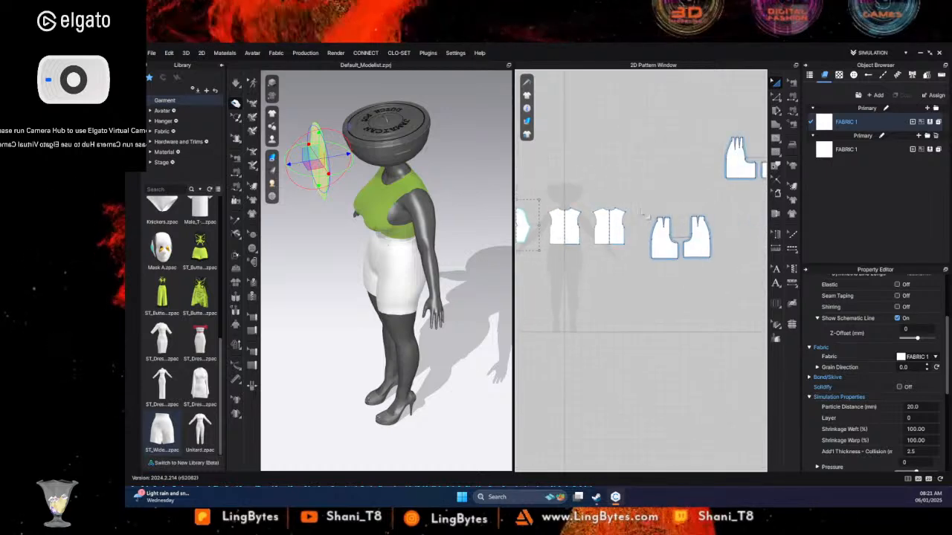
right_click(641, 209)
left_click(682, 221)
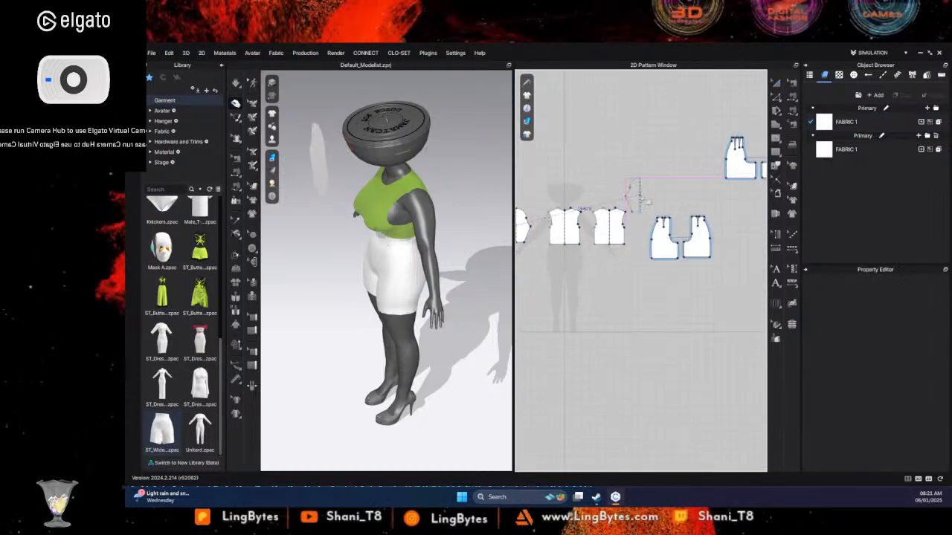
left_click(641, 195)
- Move the front and back bodice patterns up in the 2D layout so they line up between the two sleeves
middle_click_drag(604, 227, 670, 230)
left_click_drag(586, 229, 581, 198)
left_click_drag(625, 223, 613, 197)
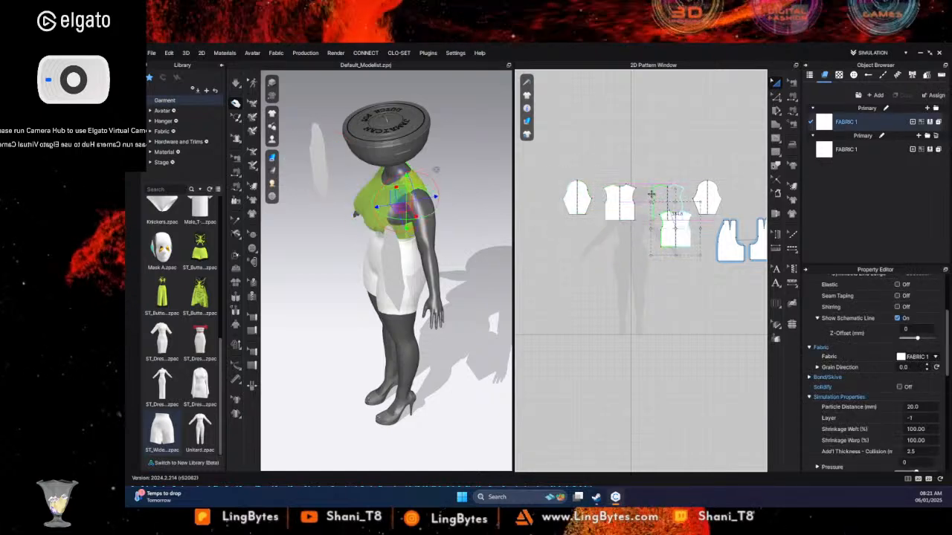
left_click_drag(659, 221, 650, 191)
left_click(701, 229)
- Sew the right half of the first sleeve's cap to the adjacent front bodice armhole with Free Sewing
scroll(699, 229, "up", 5)
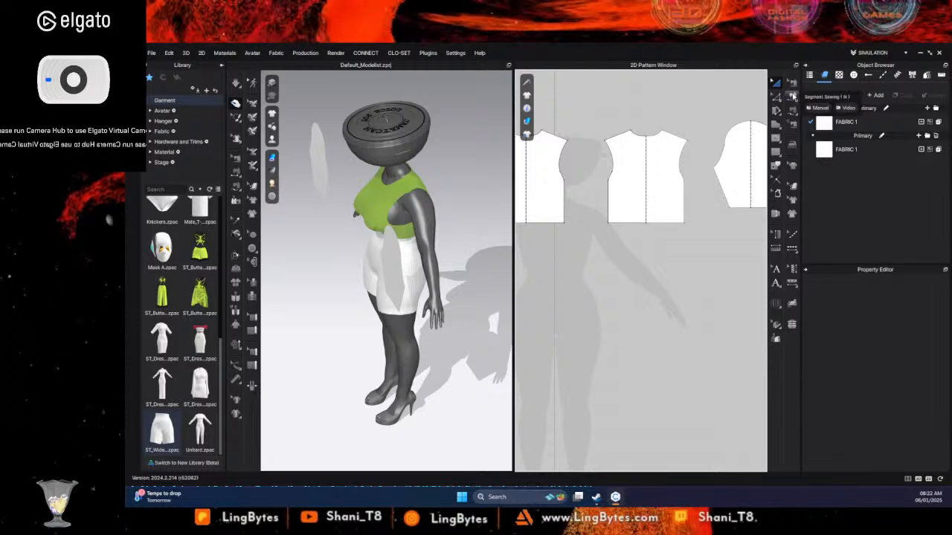
left_click(792, 110)
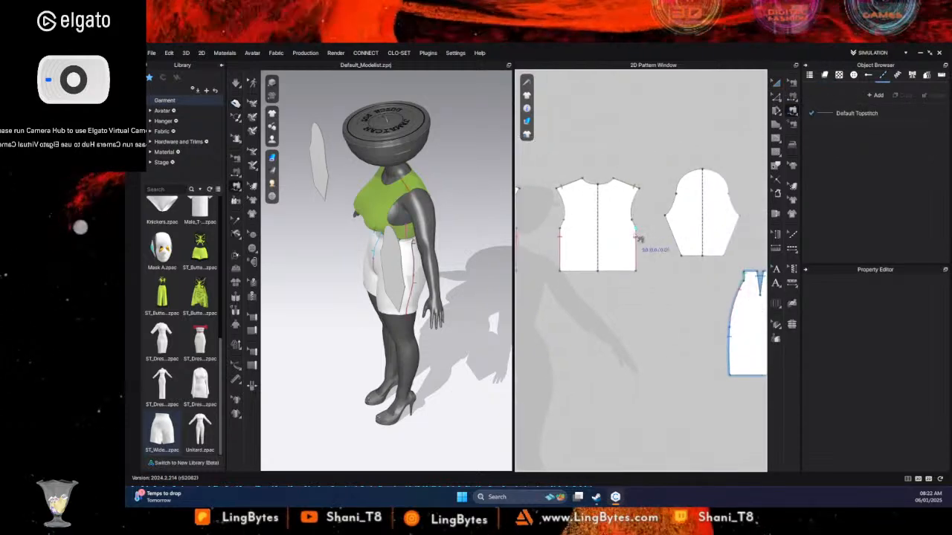
middle_click_drag(589, 250, 725, 263)
mouse_move(569, 238)
middle_mouse_down()
mouse_move(632, 238)
mouse_move(617, 238)
middle_mouse_up()
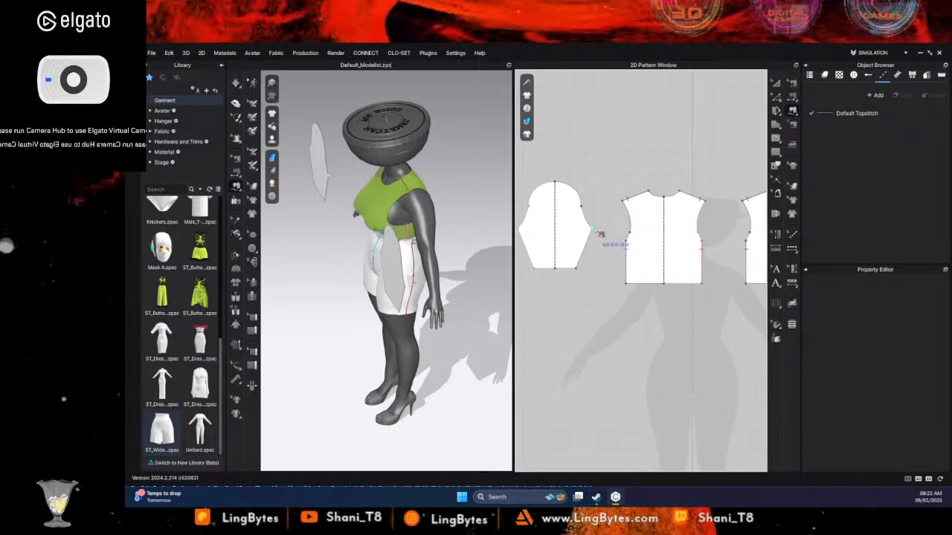
left_click(593, 229)
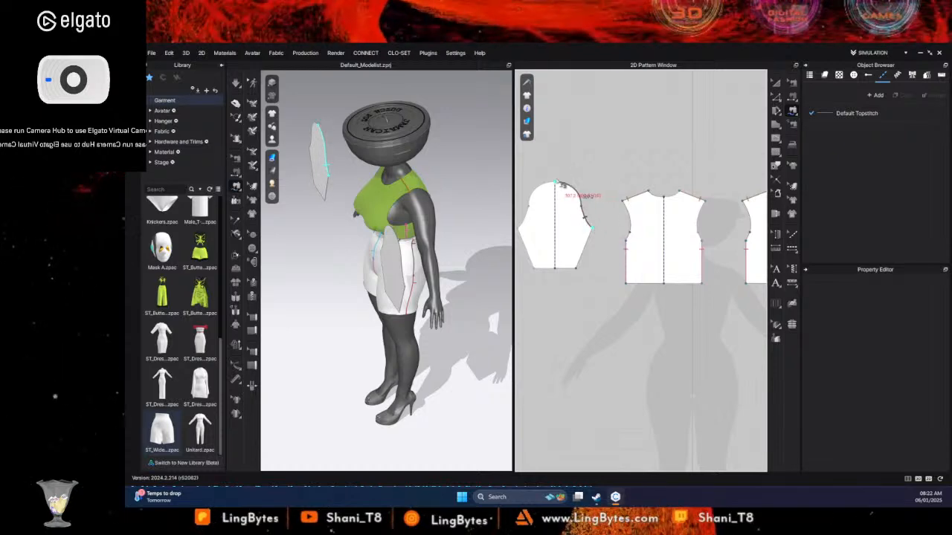
left_click(563, 185)
left_click(631, 242)
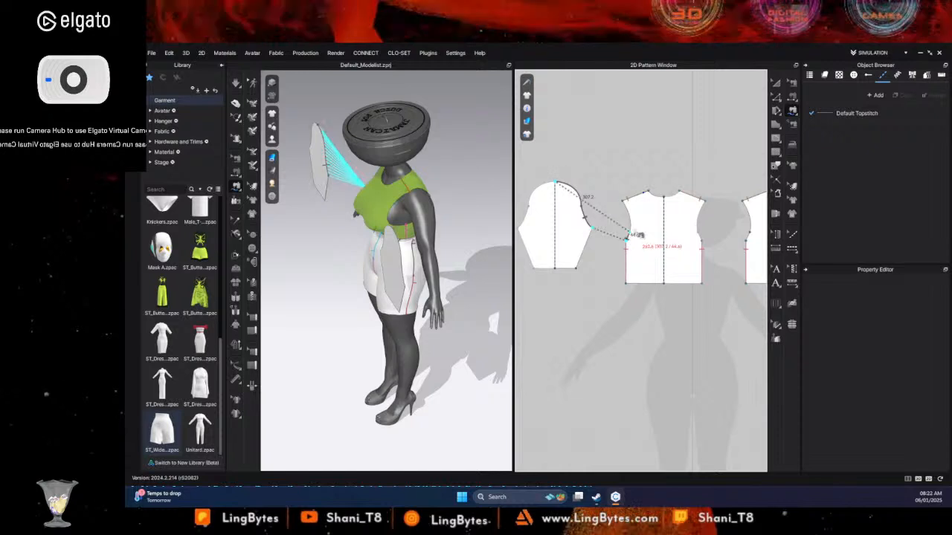
left_click(629, 209)
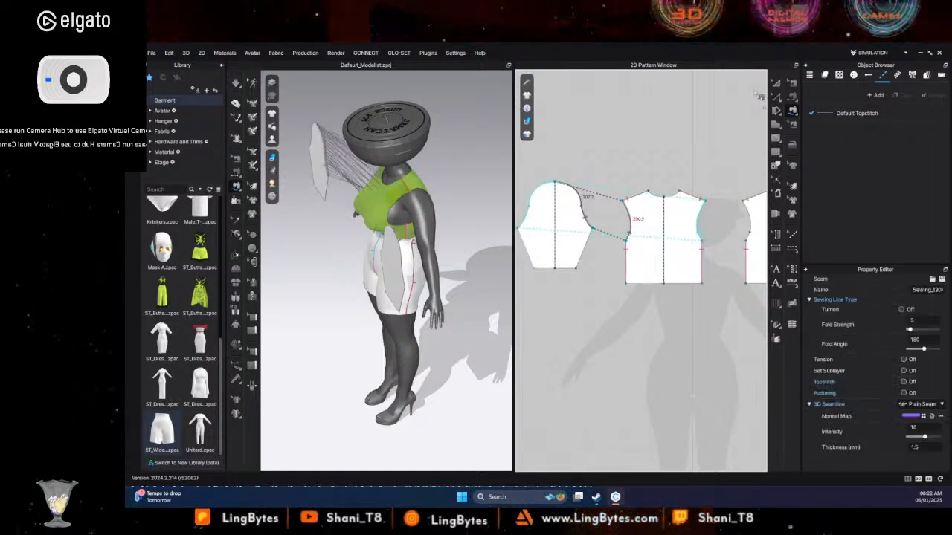
- Delete the second sleeve pattern beside the back bodice
left_click(776, 82)
left_click(554, 215)
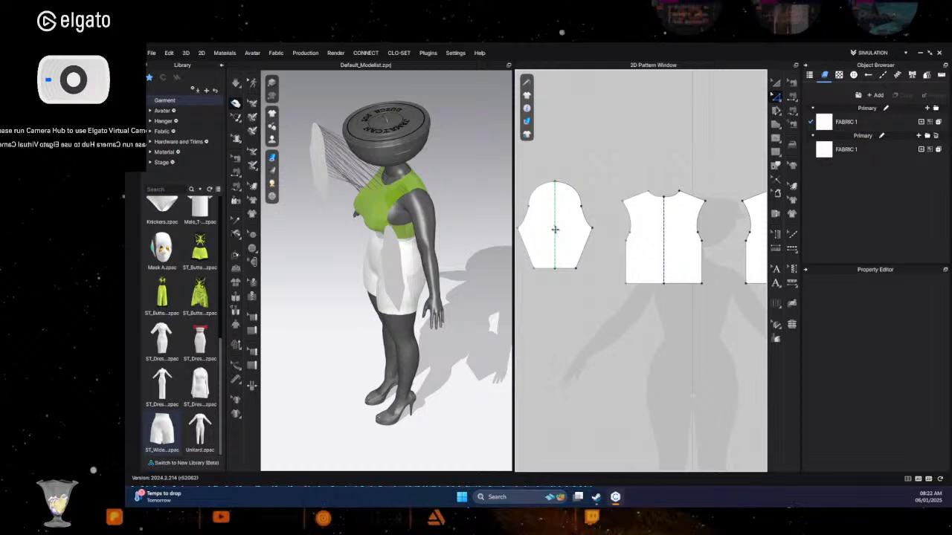
scroll(603, 233, "down", 3)
left_click(725, 237)
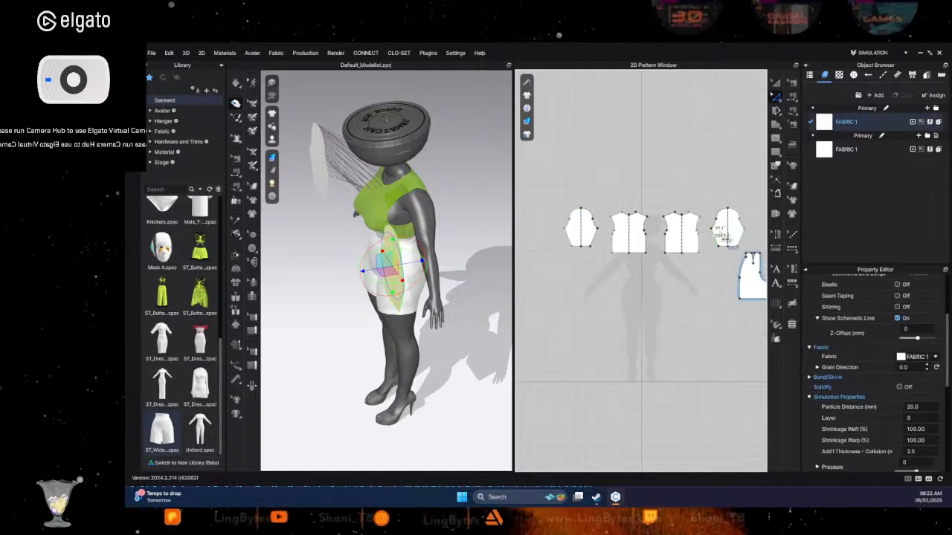
key("Delete")
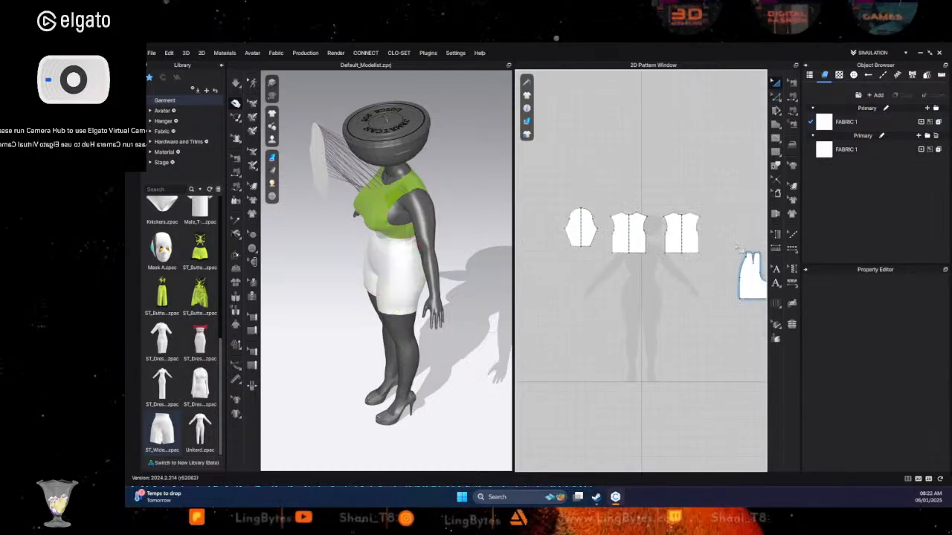
- Remove the symmetry line running down the middle of the remaining sleeve
left_click(583, 235)
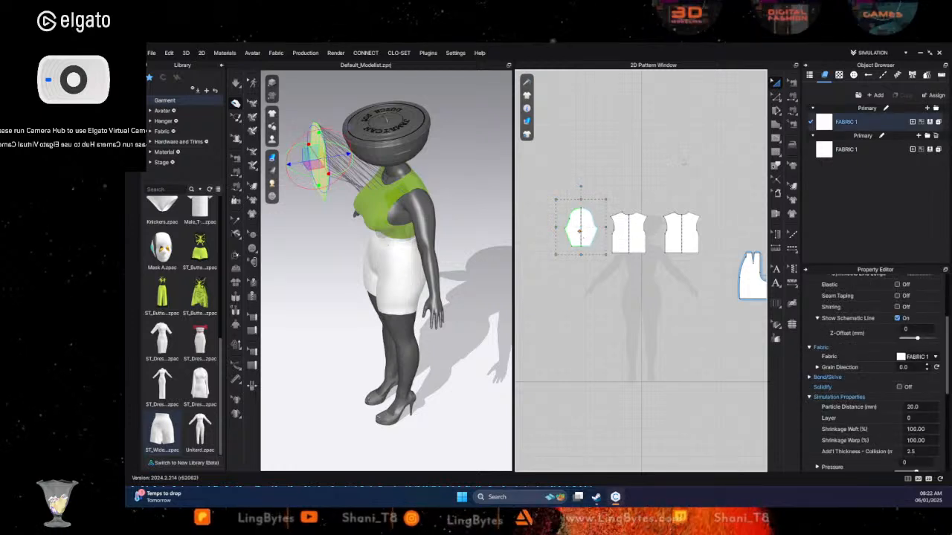
scroll(591, 220, "down", 3)
scroll(591, 219, "up", 6)
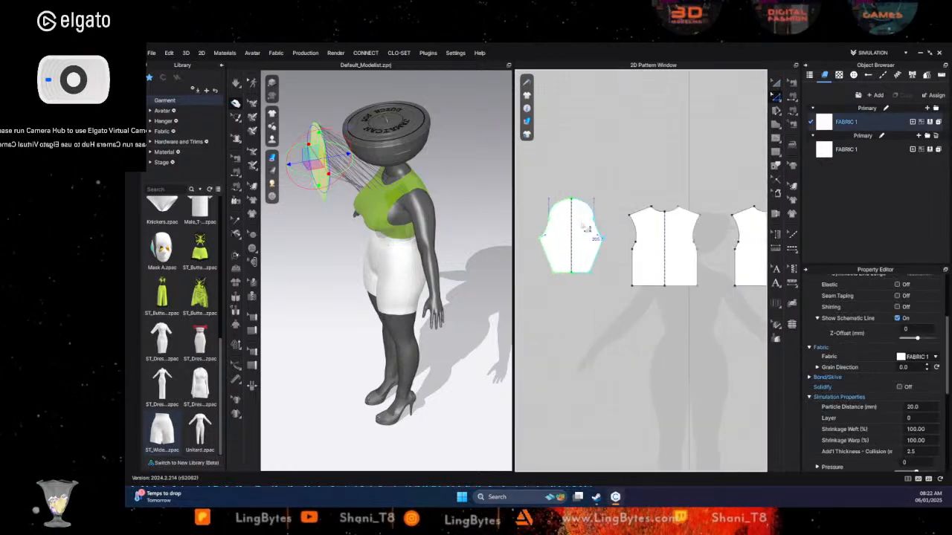
key("z")
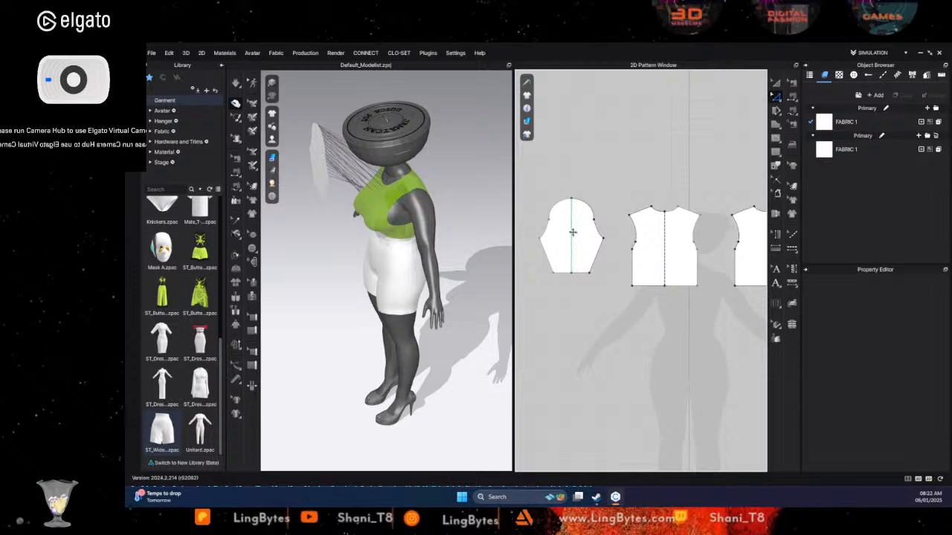
- Create a linked symmetric copy of the sleeve and place it on the outer side of the back bodice
left_click(775, 83)
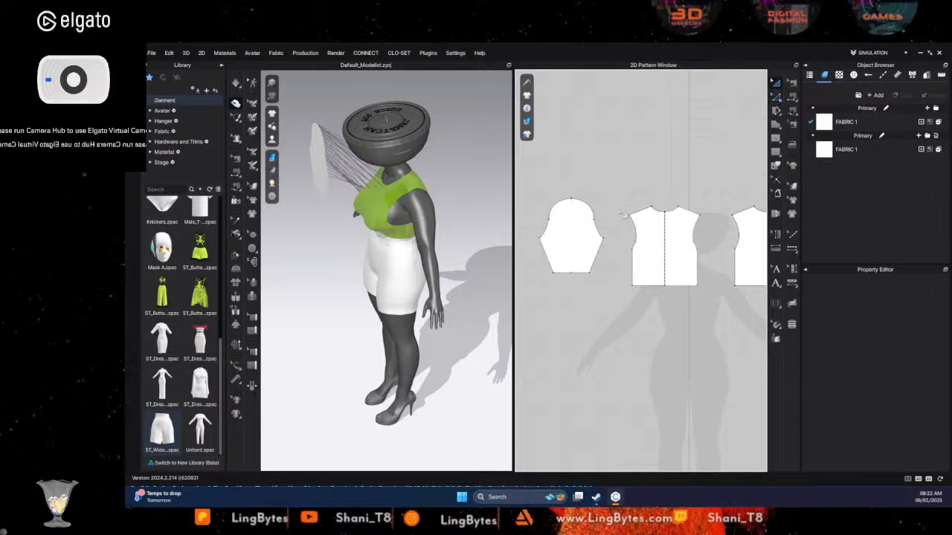
left_click(580, 240)
right_click(583, 240)
left_click(652, 165)
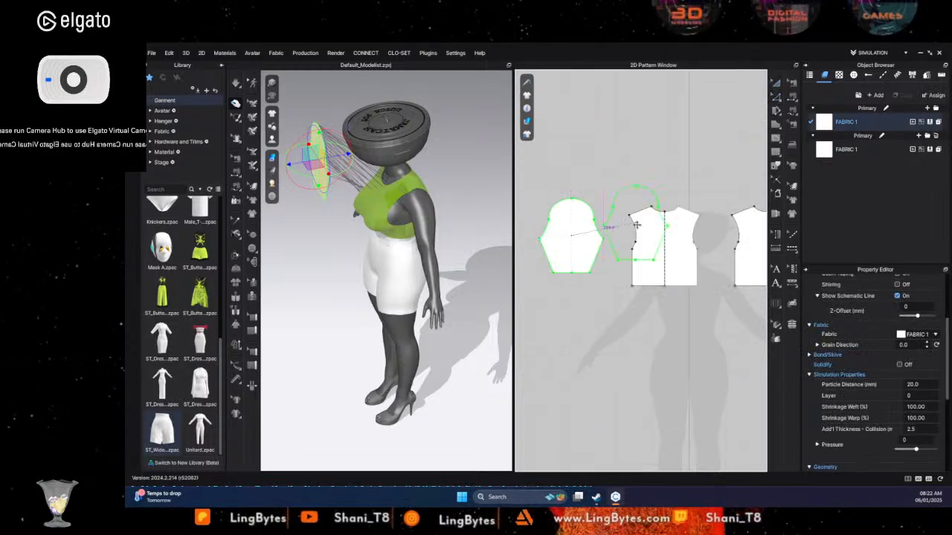
scroll(639, 223, "down", 3)
left_click(739, 261)
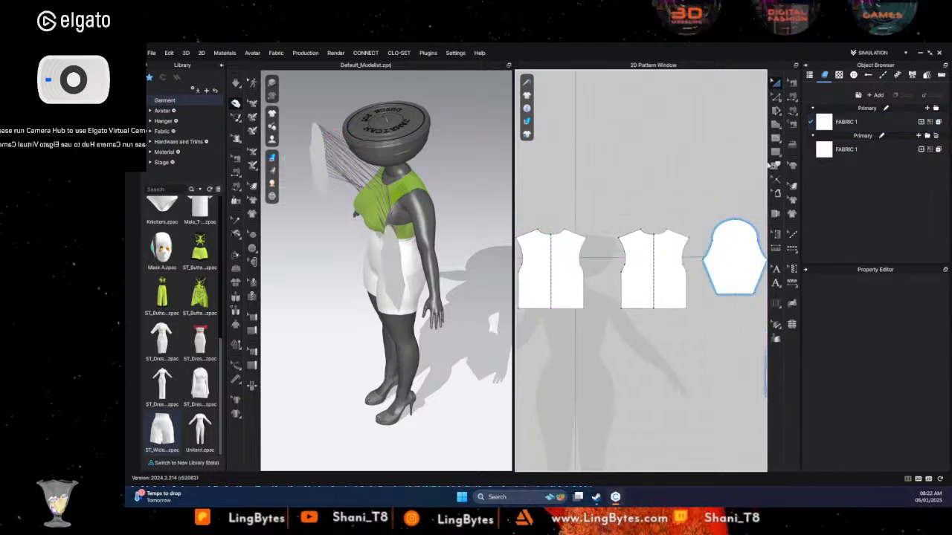
- Sew the back bodice's outer armhole to the facing cap half of the copied sleeve with Free Sewing
left_click(792, 108)
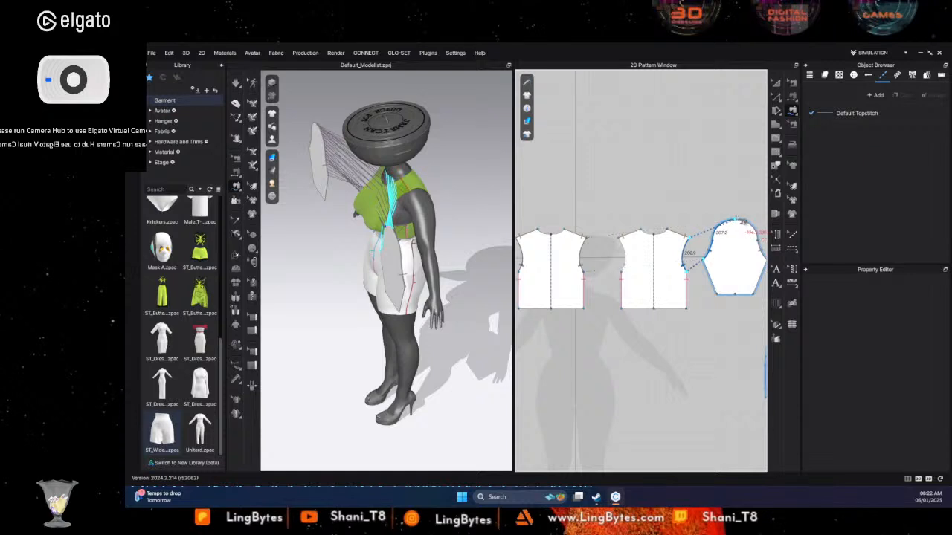
left_click(744, 230)
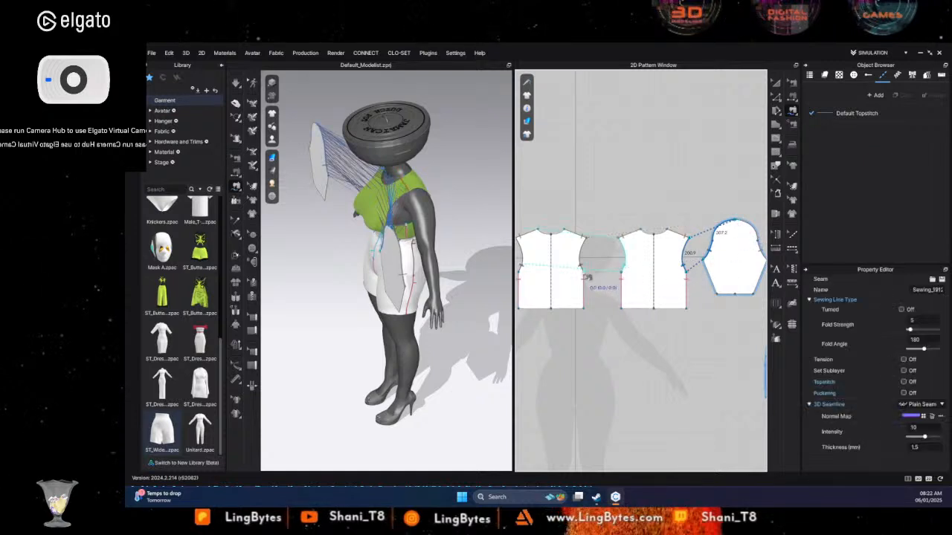
left_click(775, 83)
left_click(581, 254)
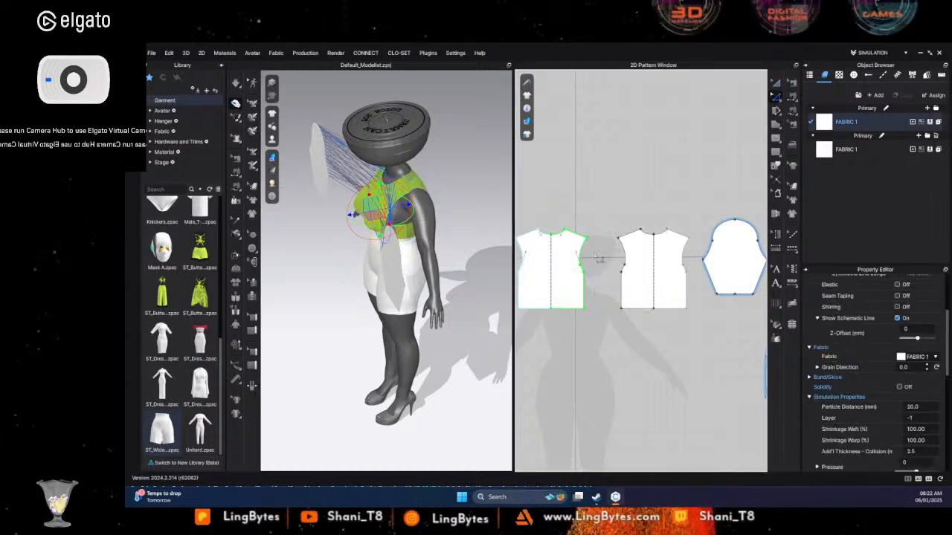
left_click(661, 217)
- Delete both old sleeve seams from the front bodice's armhole, including Sewing_1906331
left_click(792, 81)
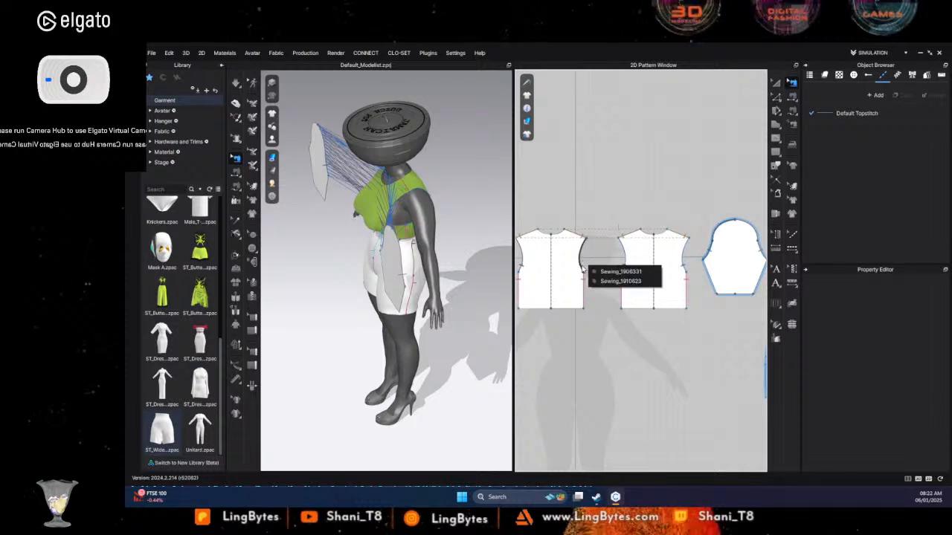
left_click(614, 273)
key("Delete")
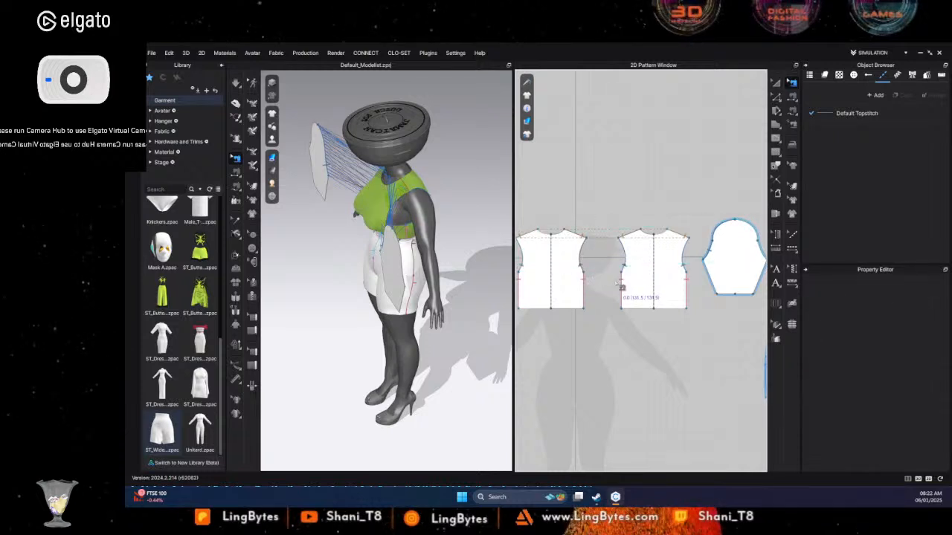
left_click(791, 110)
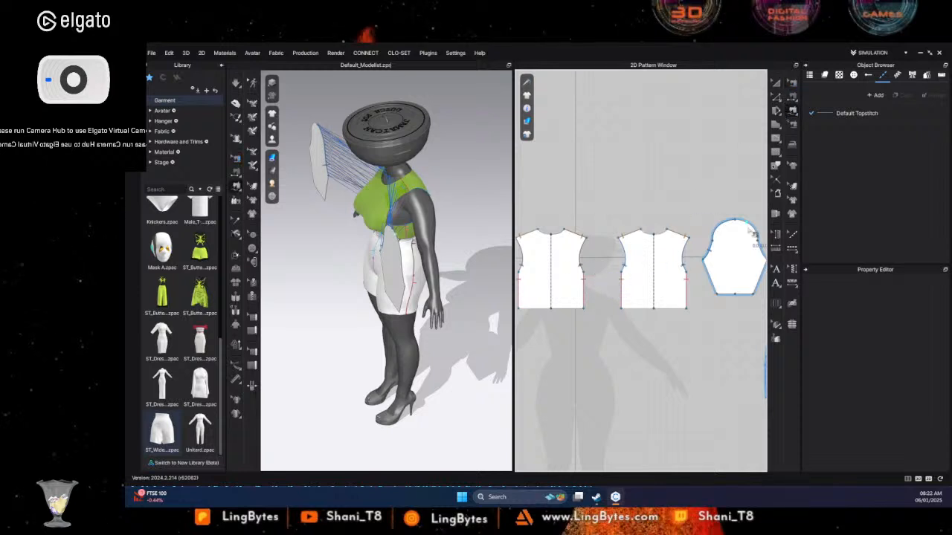
left_click(792, 83)
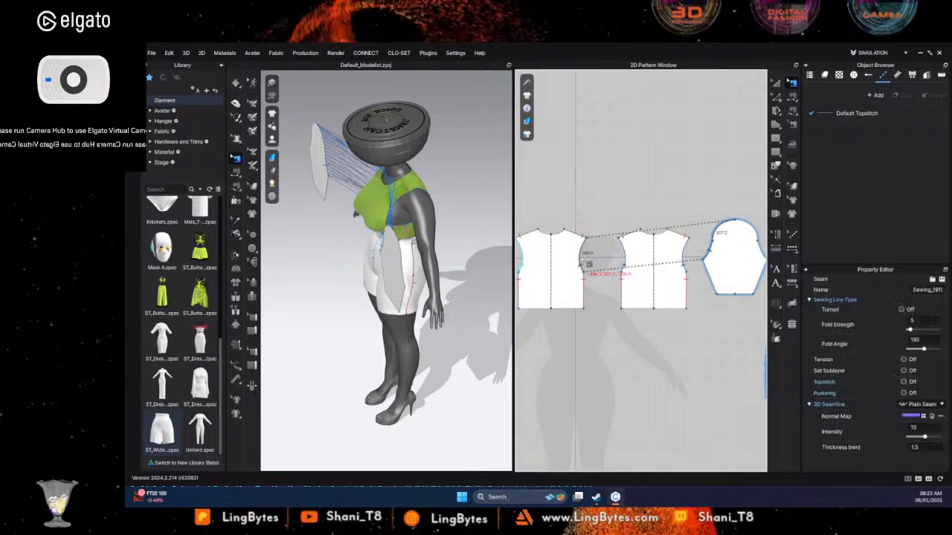
left_click(581, 267)
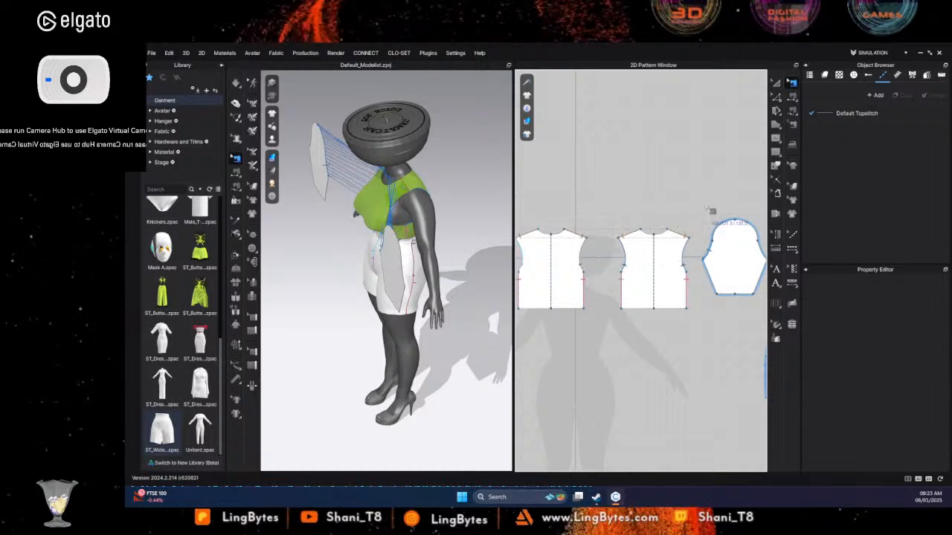
- Sew the outer cap half of the copied sleeve to the front bodice's left armhole with Free Sewing
left_click(792, 102)
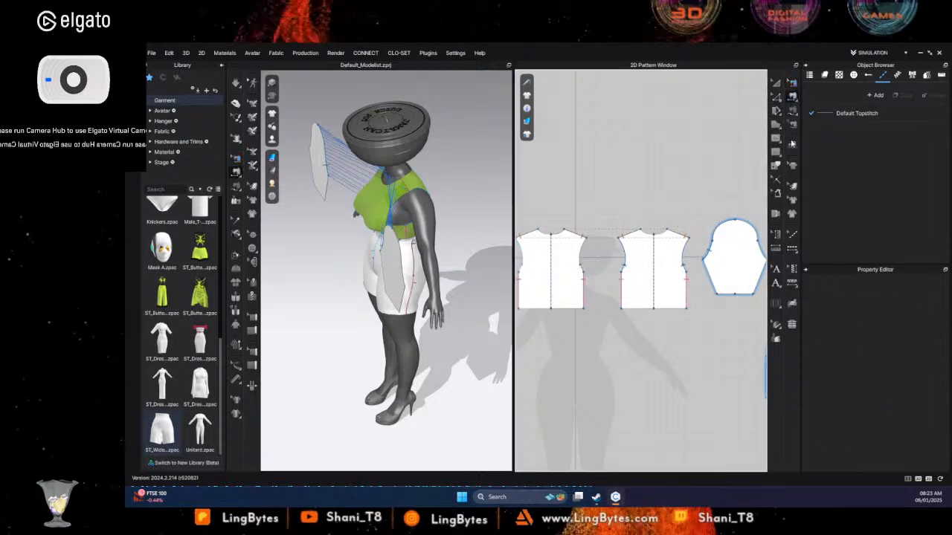
left_click(792, 112)
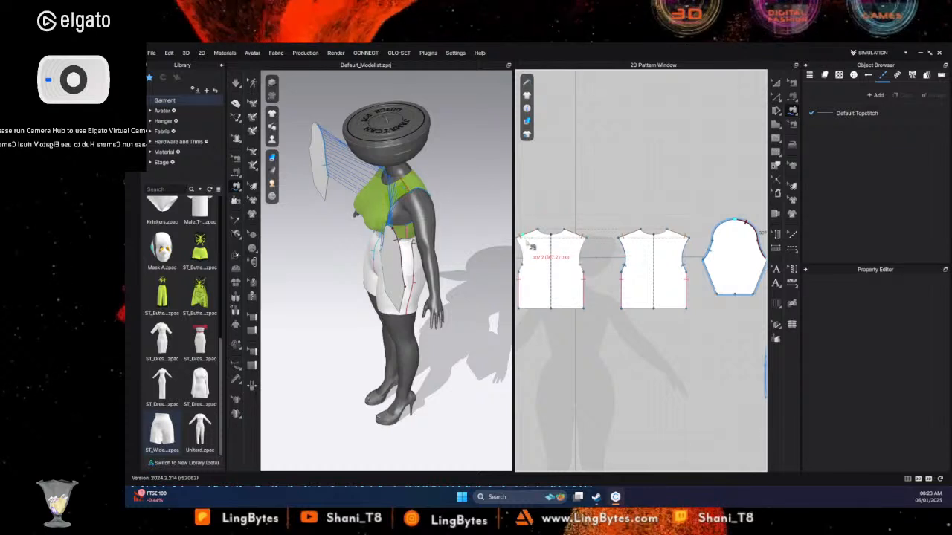
middle_click_drag(584, 193, 654, 183)
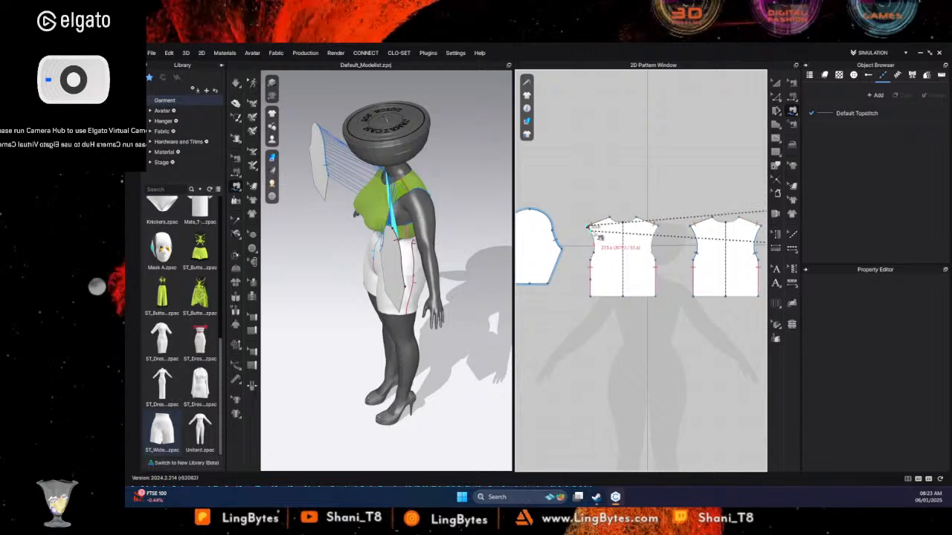
left_click(592, 257)
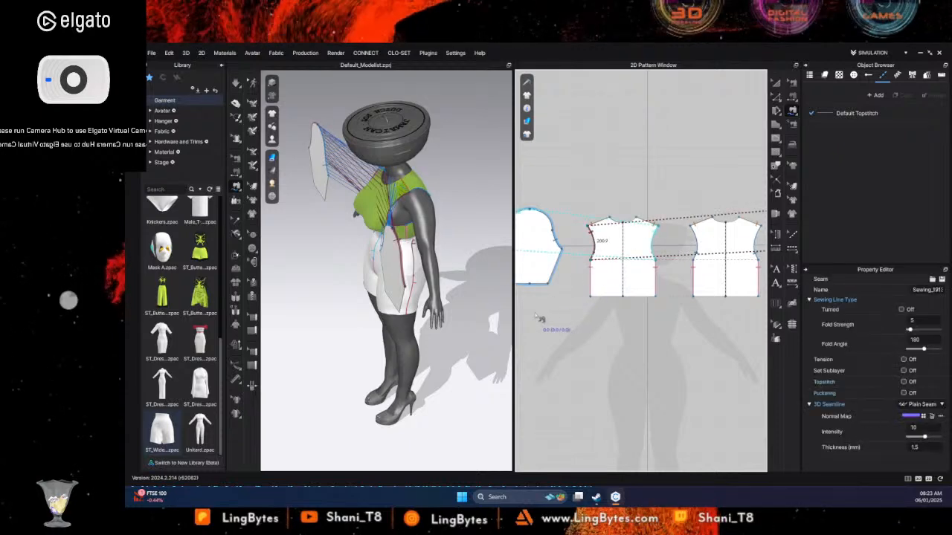
- Freeze the front and back bodice patterns on the avatar
left_click(776, 83)
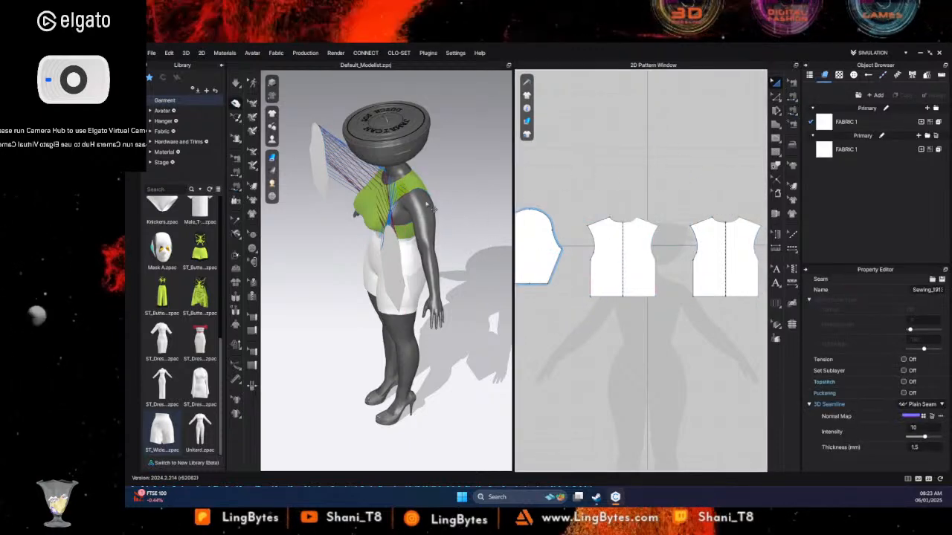
left_click(595, 223)
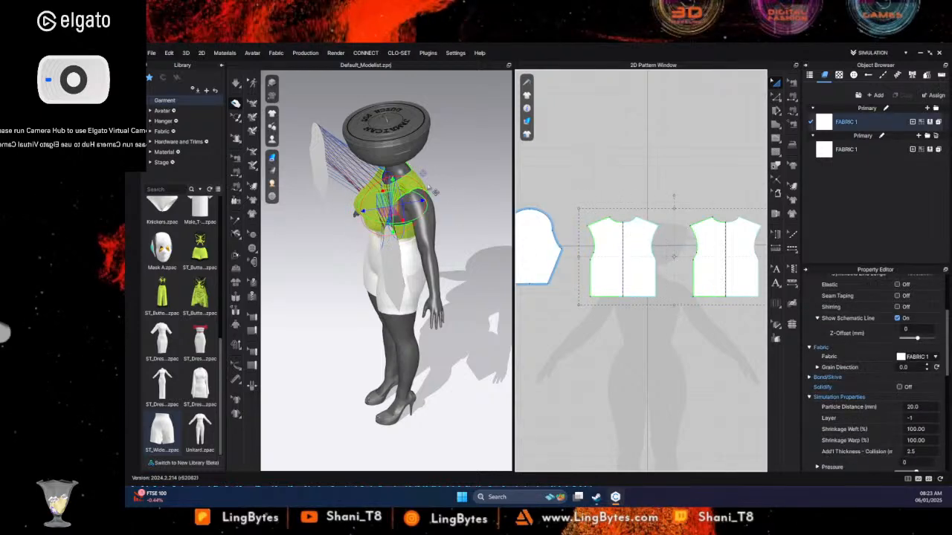
right_click(359, 209)
left_click(424, 119)
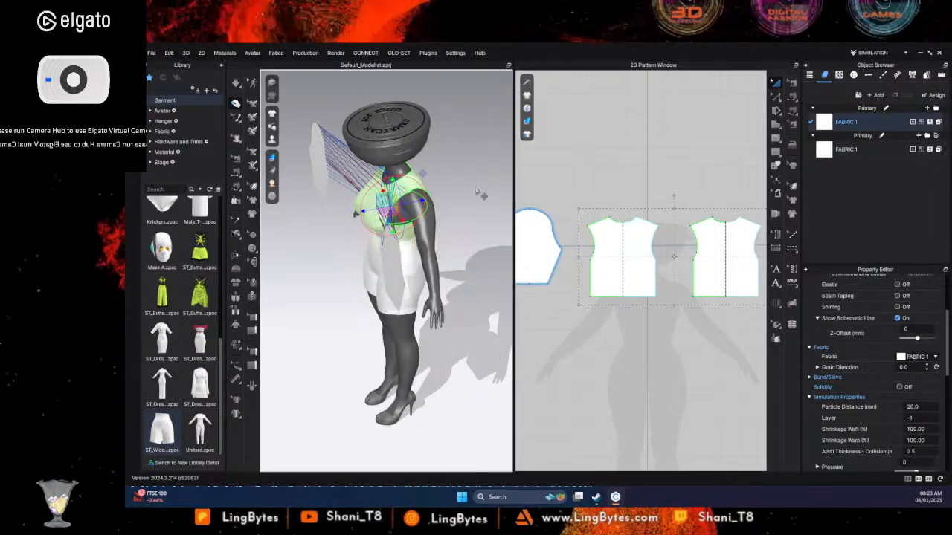
- Run the simulation and pull the sewn sleeves away from the chest toward the avatar's arms
key("space")
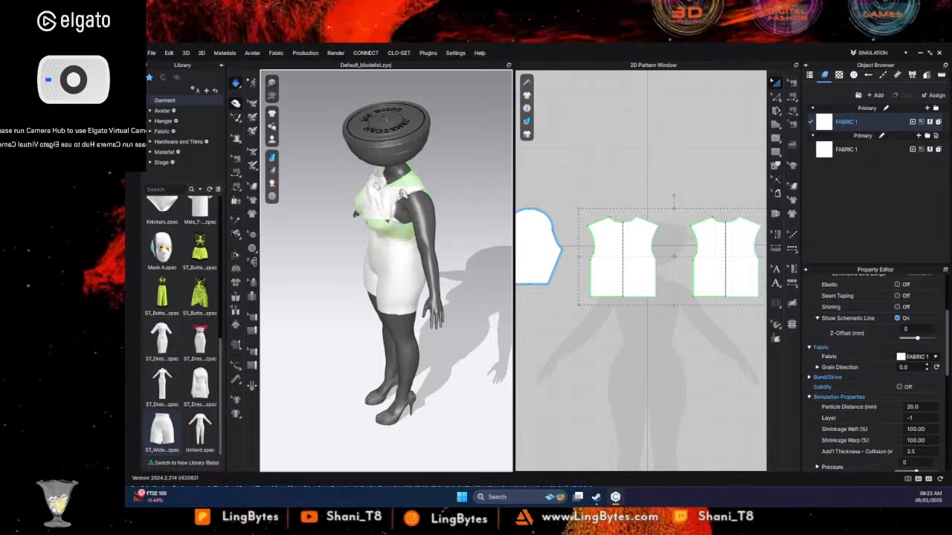
left_click(370, 200)
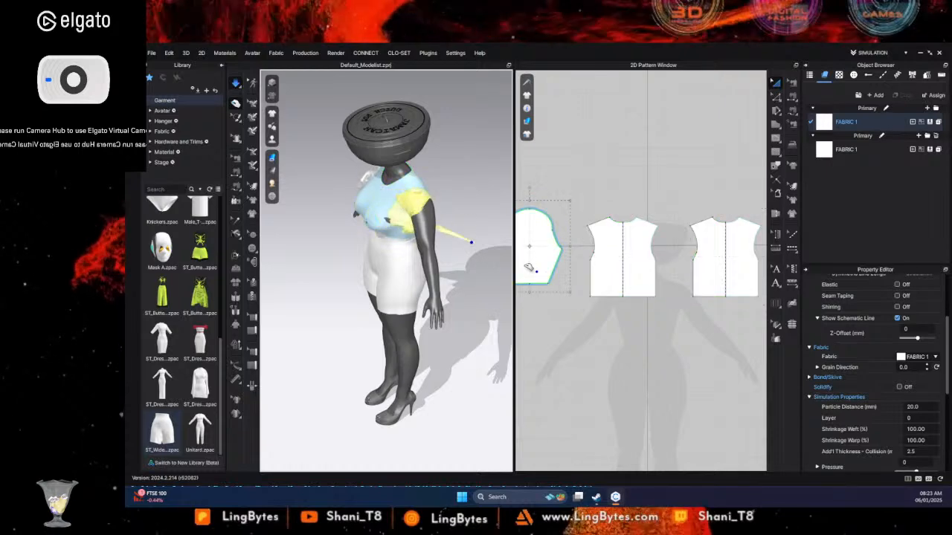
right_click_drag(419, 206, 489, 238)
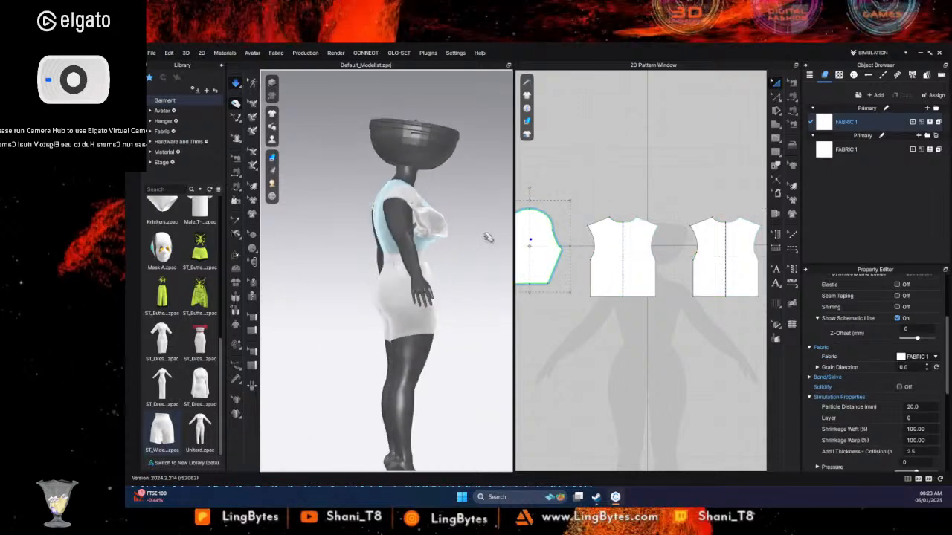
left_click(399, 197)
left_click(407, 204)
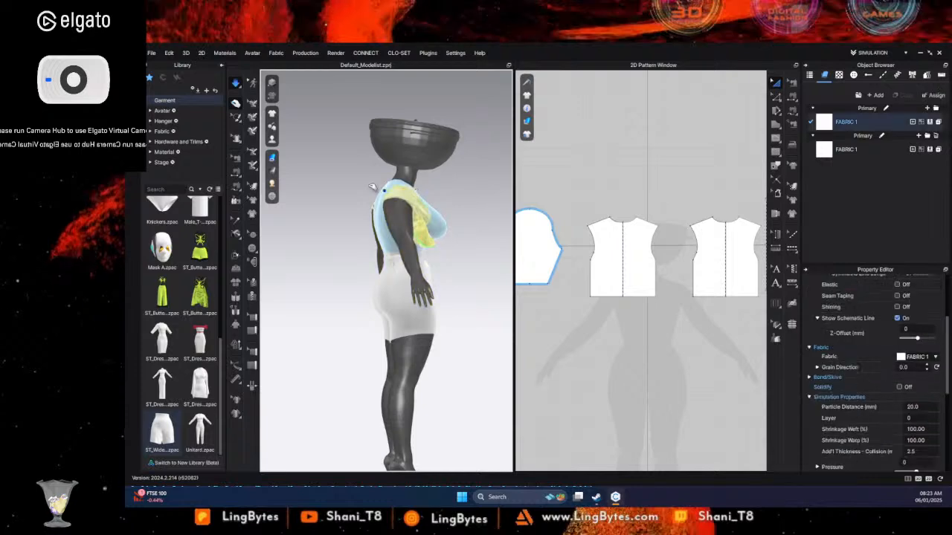
right_click_drag(407, 203, 424, 243)
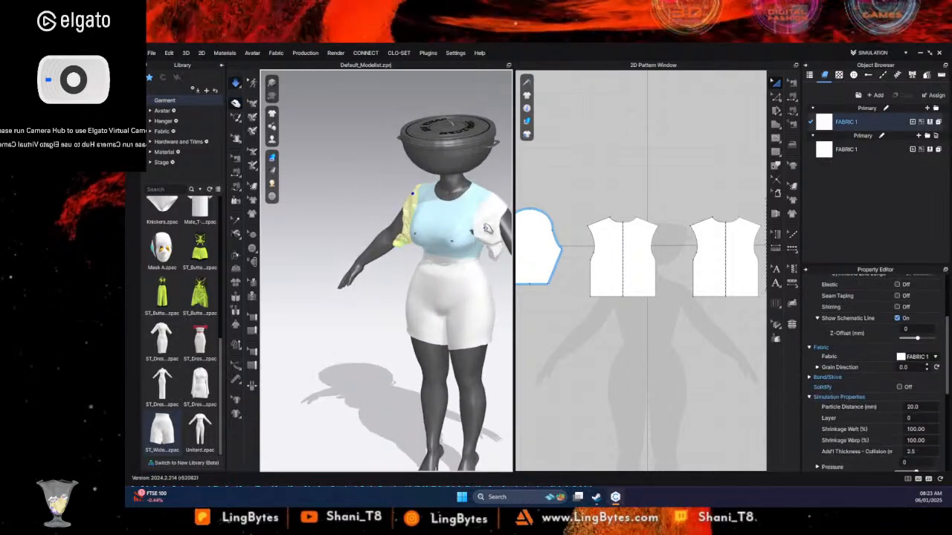
- Pull the sleeve fabric over the avatar's right shoulder and down until it covers the upper arm
right_click_drag(334, 261, 418, 228)
left_click_drag(418, 231, 389, 52)
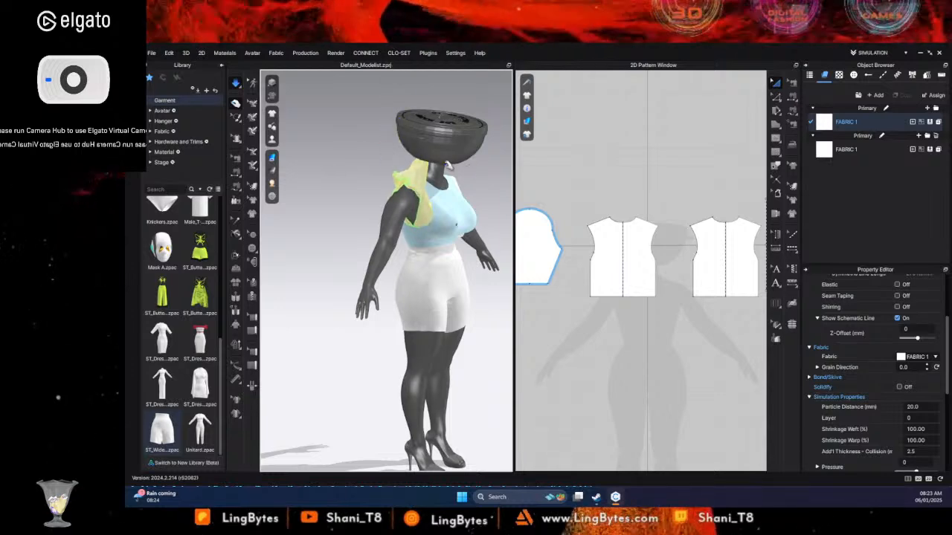
left_click_drag(406, 185, 376, 218)
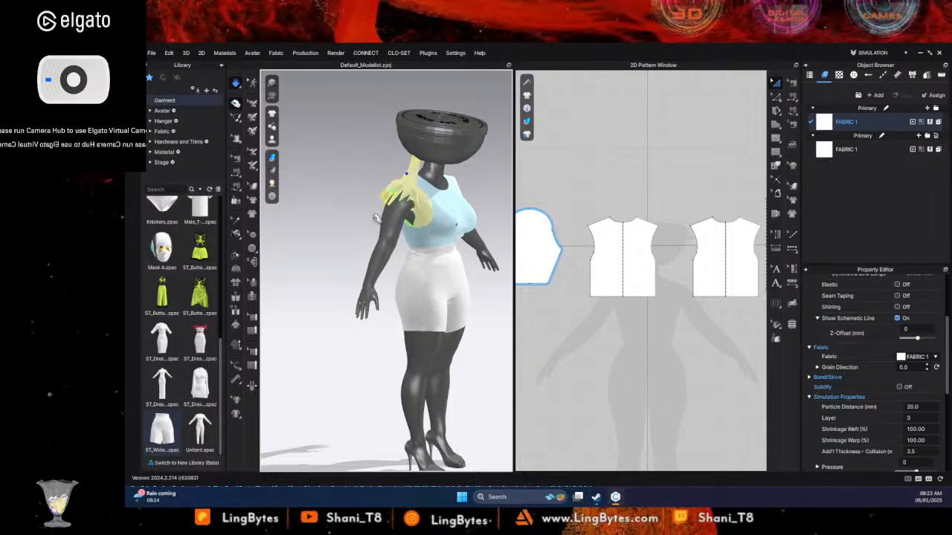
left_click_drag(423, 154, 416, 159)
left_click_drag(387, 197, 327, 252)
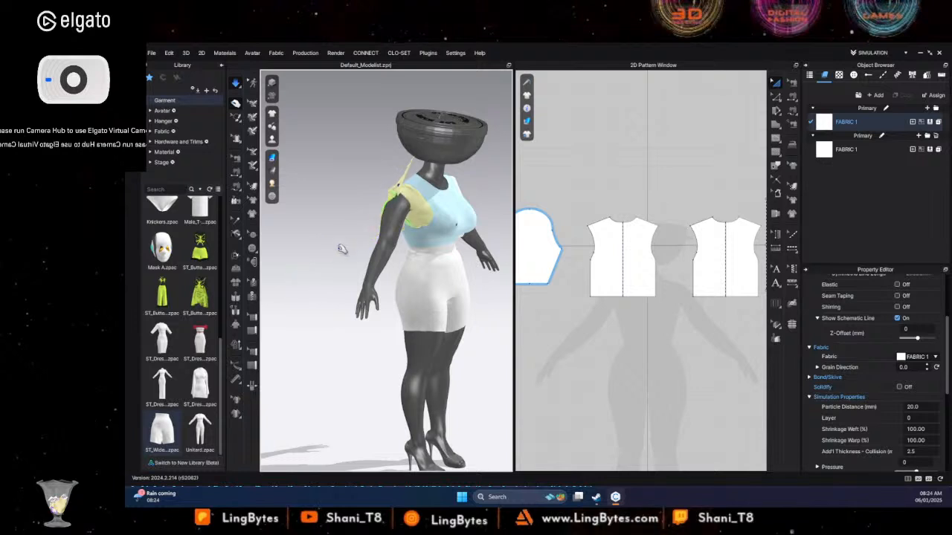
left_click_drag(388, 199, 195, 250)
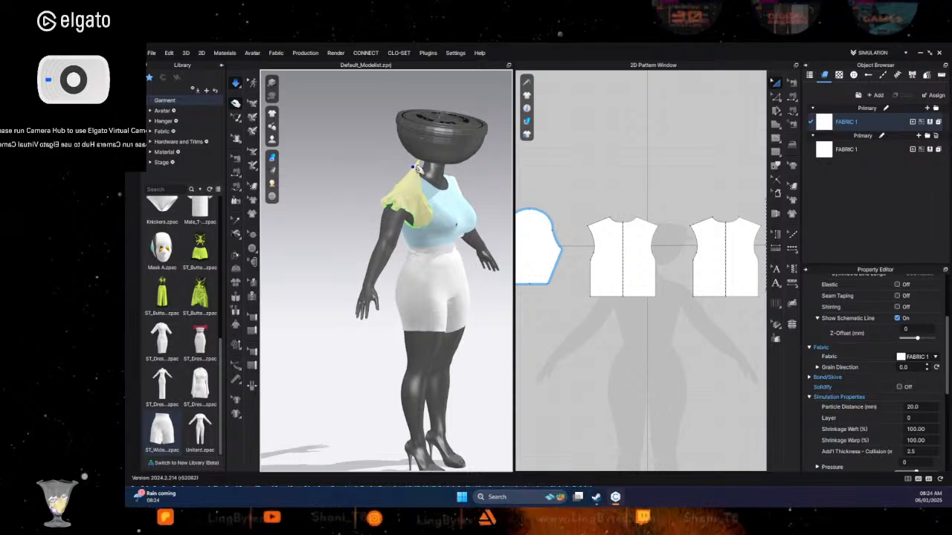
mouse_move(404, 183)
left_mouse_down()
mouse_move(392, 187)
mouse_move(417, 161)
mouse_move(405, 171)
left_mouse_up()
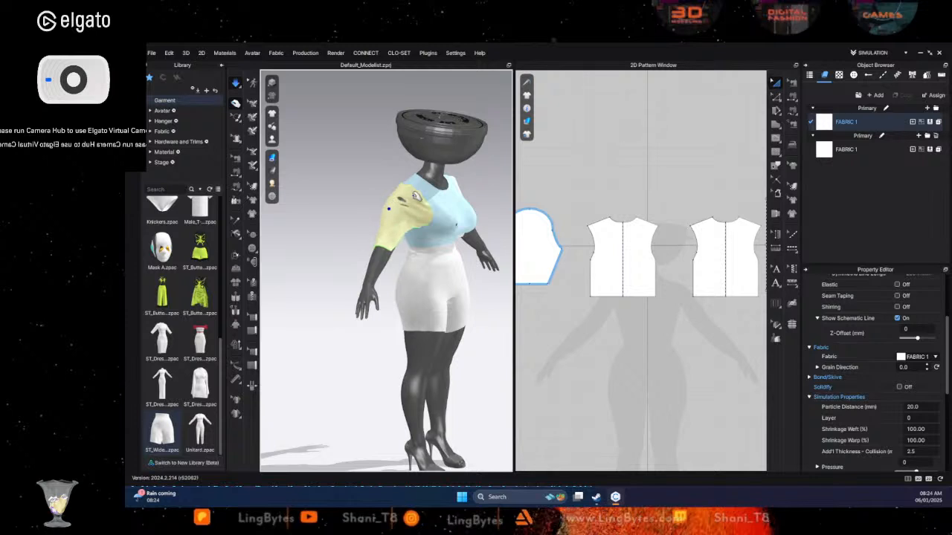
right_click_drag(442, 182, 396, 199)
left_click_drag(440, 186, 496, 175)
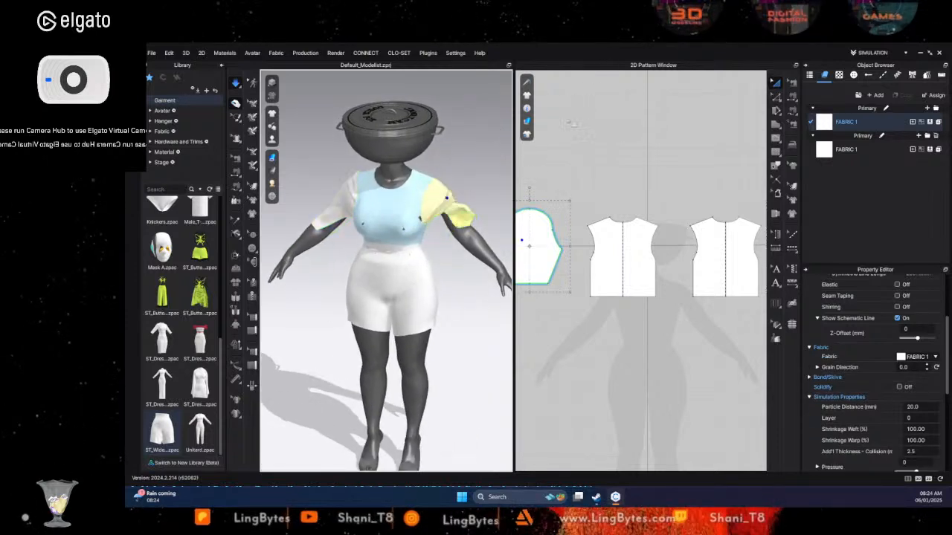
- Pull the opposite sleeve outward and around the avatar's left arm until it drapes over the upper arm
right_click_drag(461, 223, 348, 230)
left_click_drag(474, 200, 655, 229)
left_click_drag(460, 202, 669, 212)
left_click(462, 194)
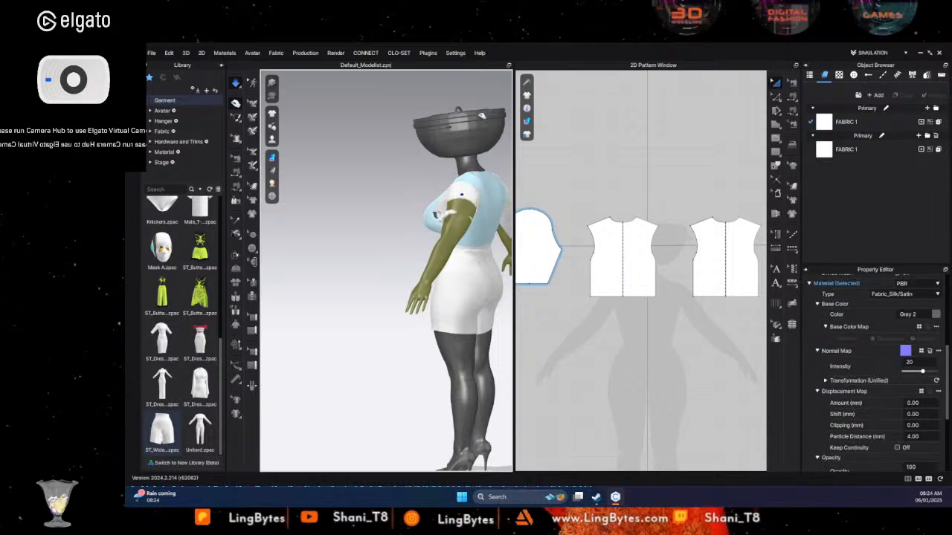
left_click_drag(476, 217, 641, 73)
right_click_drag(494, 194, 518, 238)
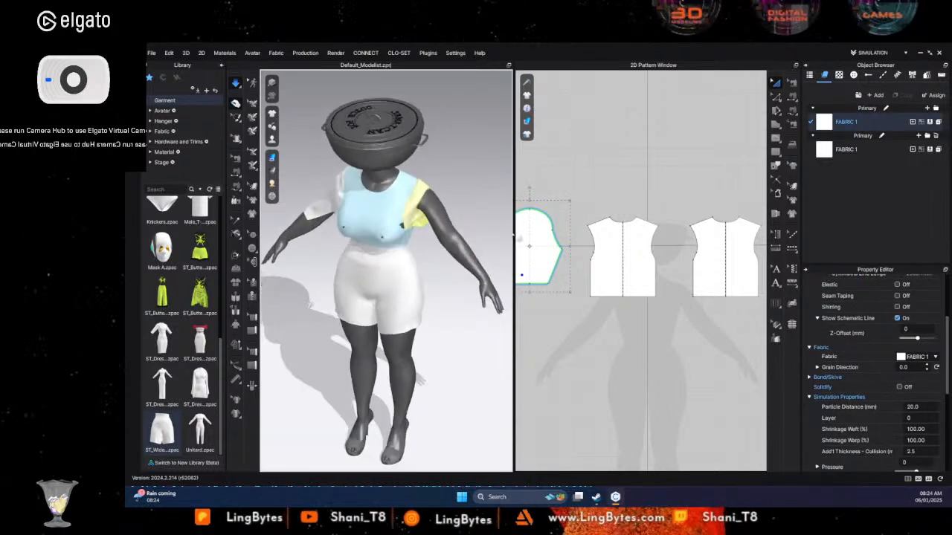
left_click_drag(474, 143, 603, 46)
left_click_drag(446, 203, 539, 176)
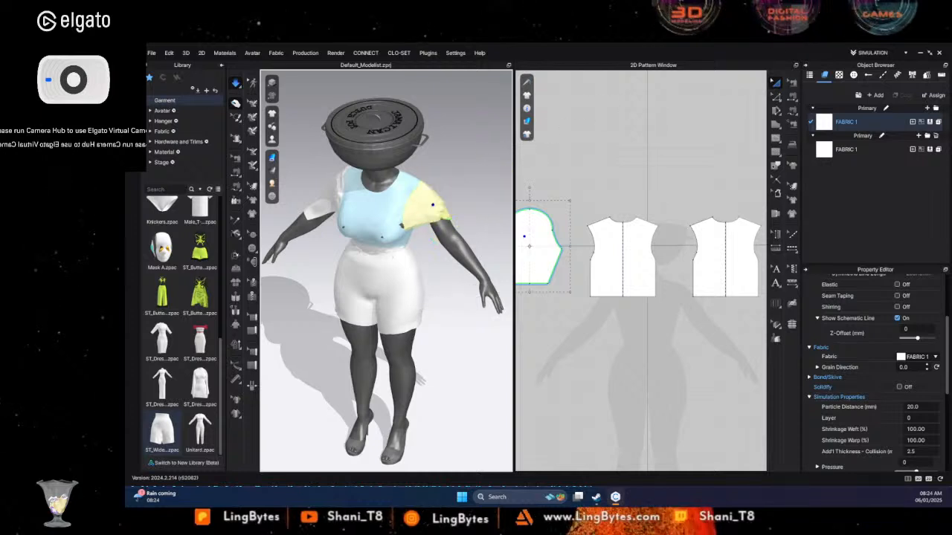
right_click_drag(429, 273, 452, 264)
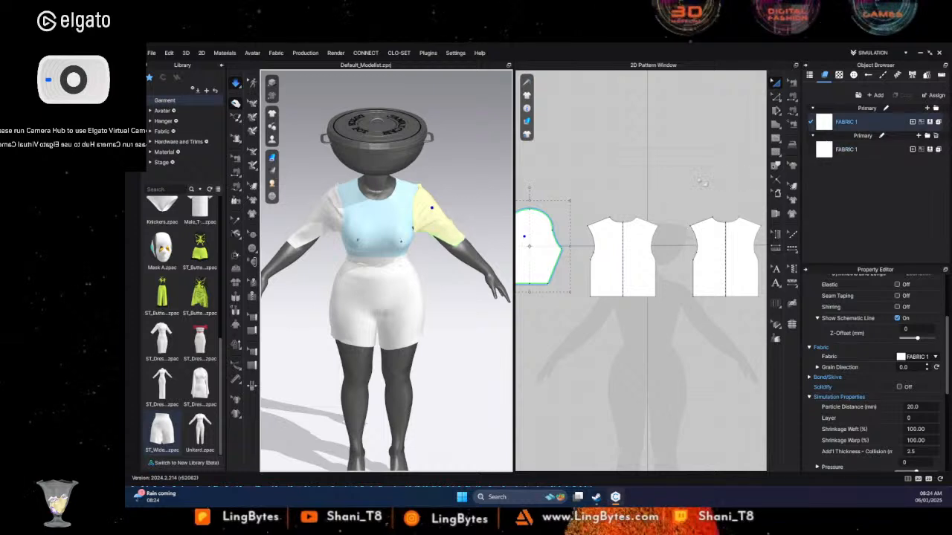
- Sew the two slanted underarm edges of the sleeve pattern together with Segment Sewing and simulate the closed sleeves
right_click_drag(589, 305, 656, 325)
left_click(792, 97)
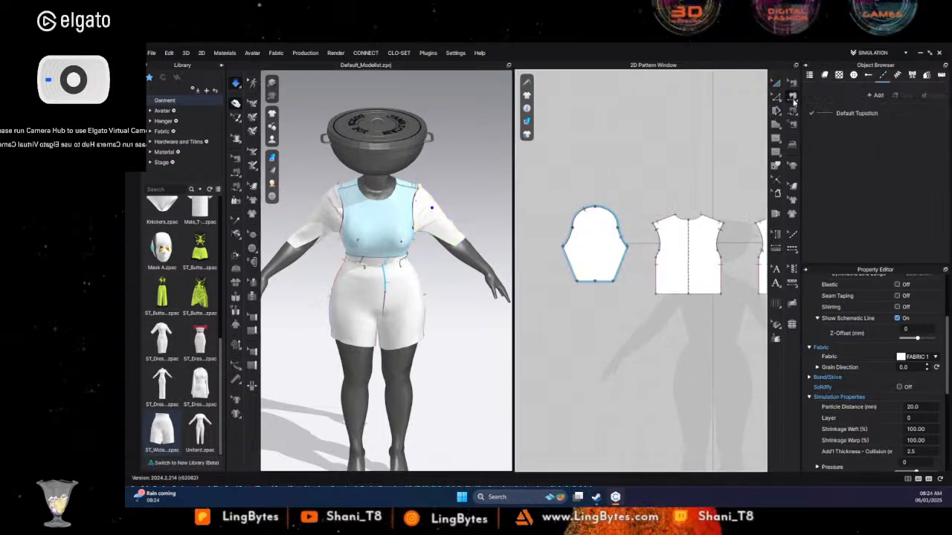
left_click(624, 258)
left_click(566, 263)
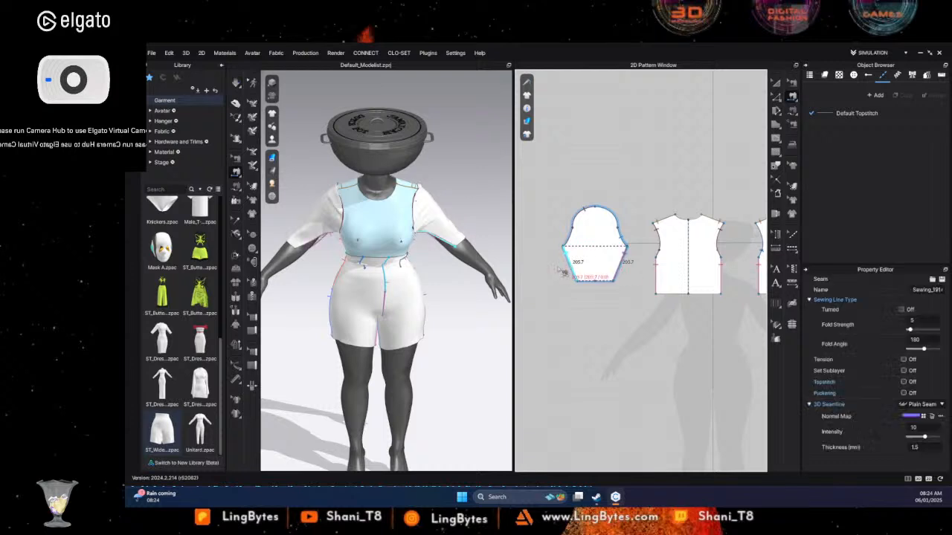
key("space")
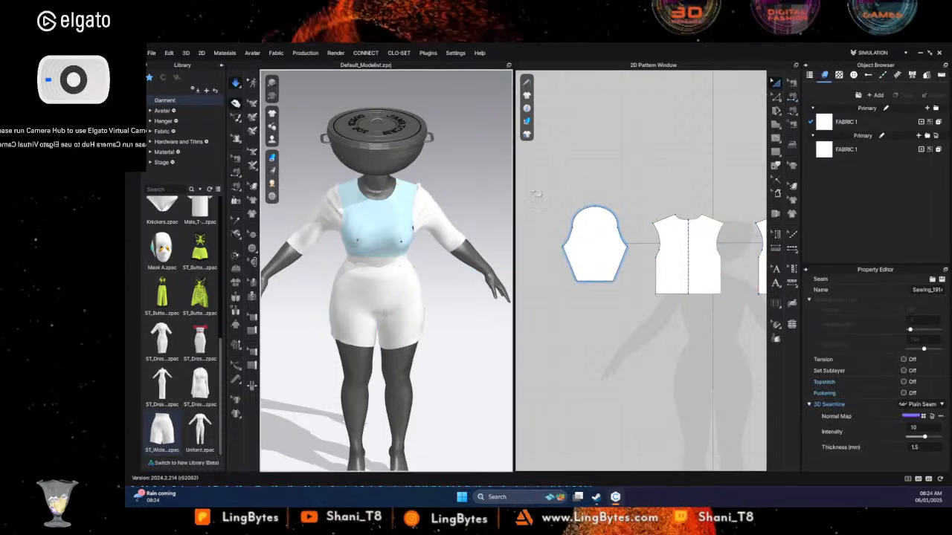
- Solidify the front and back bodice patterns
left_click(696, 255)
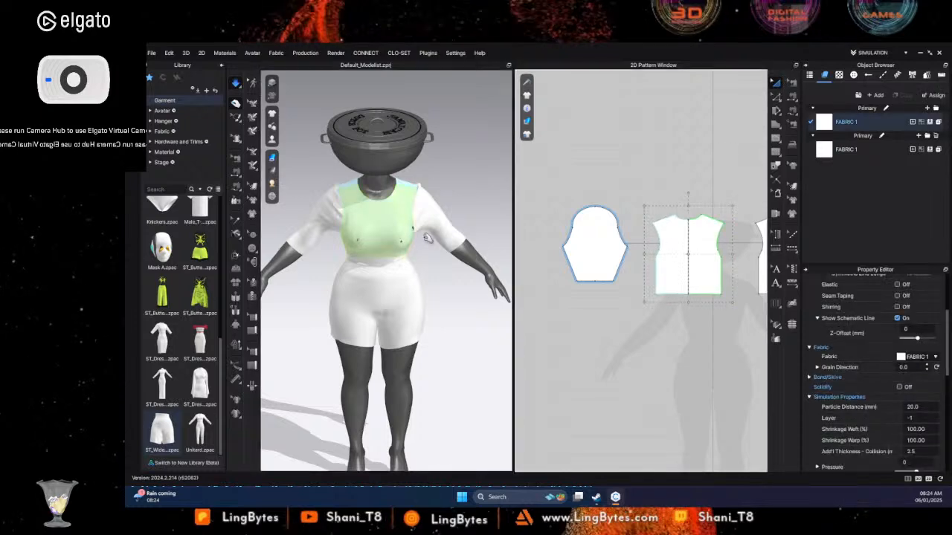
right_click(407, 238)
left_click(422, 128)
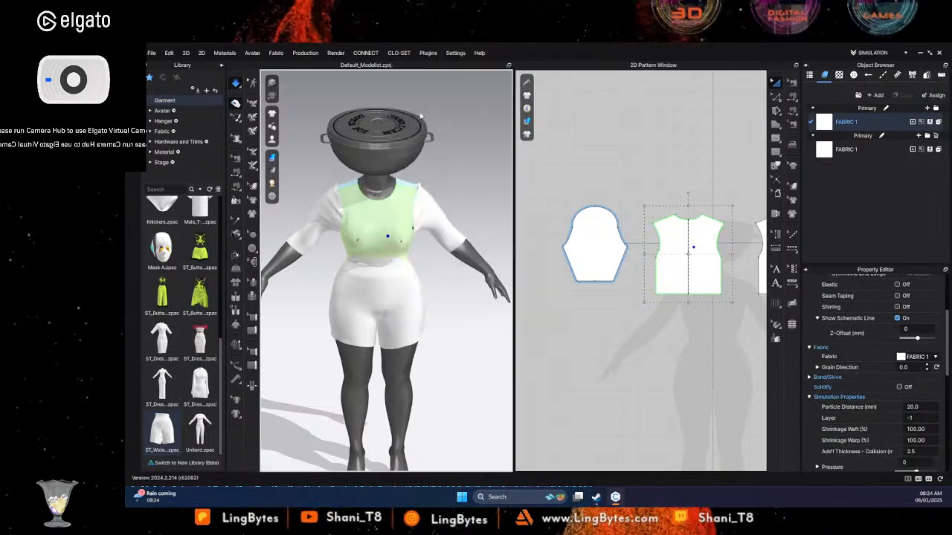
right_click(405, 190)
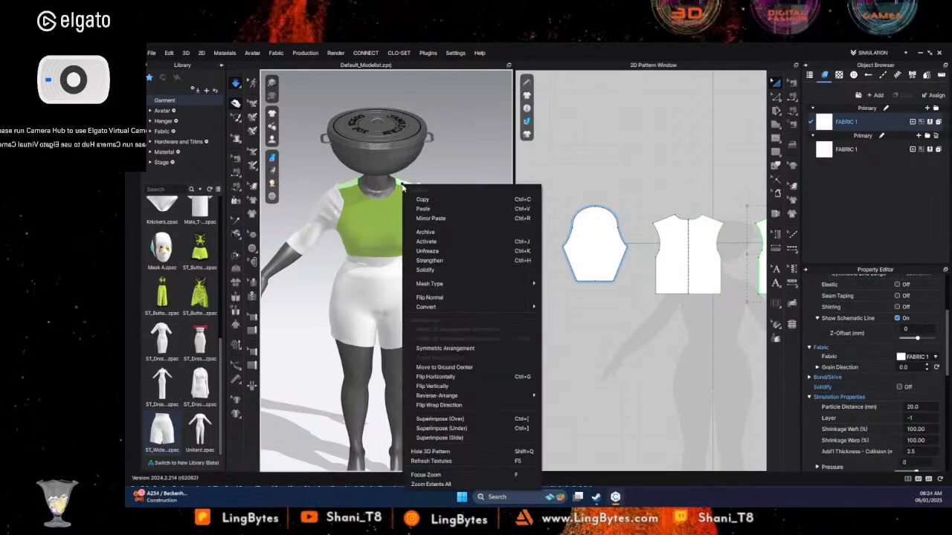
left_click(447, 270)
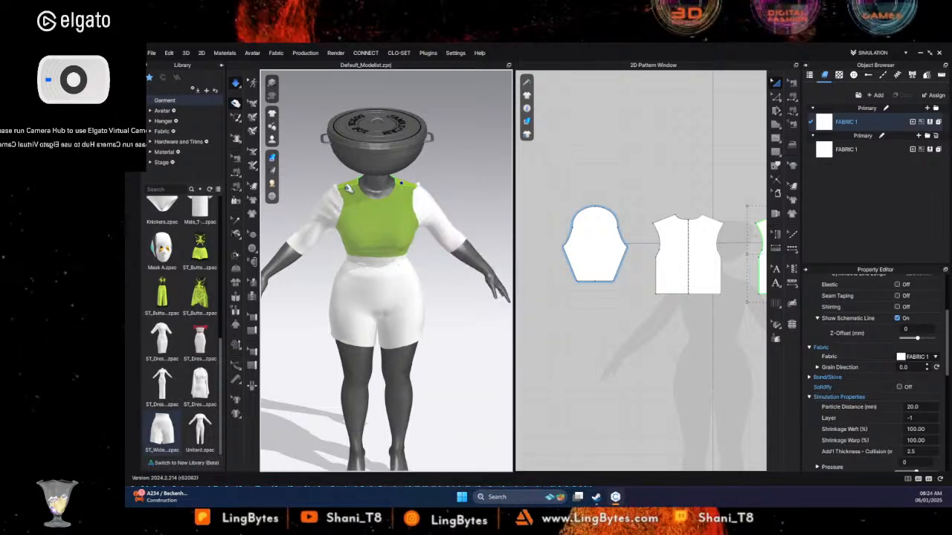
left_click(428, 184)
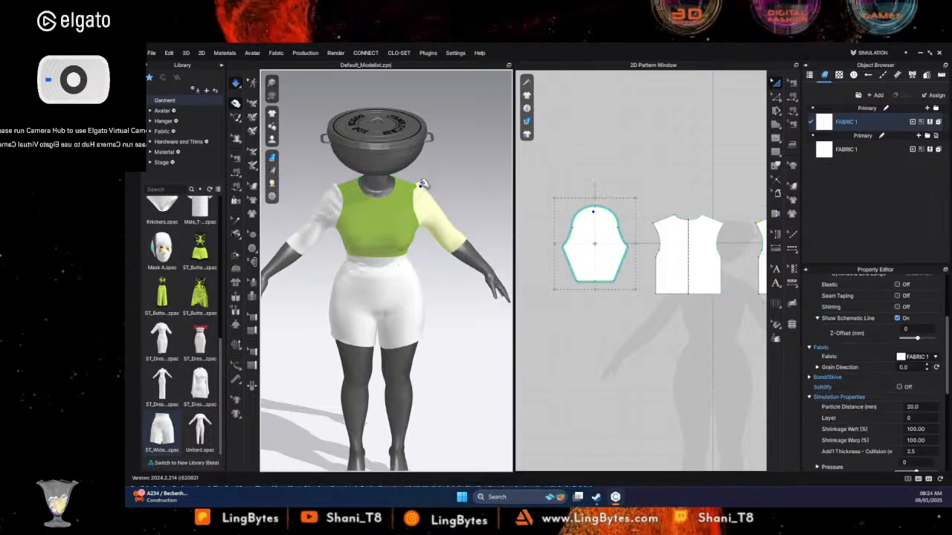
left_click(335, 191)
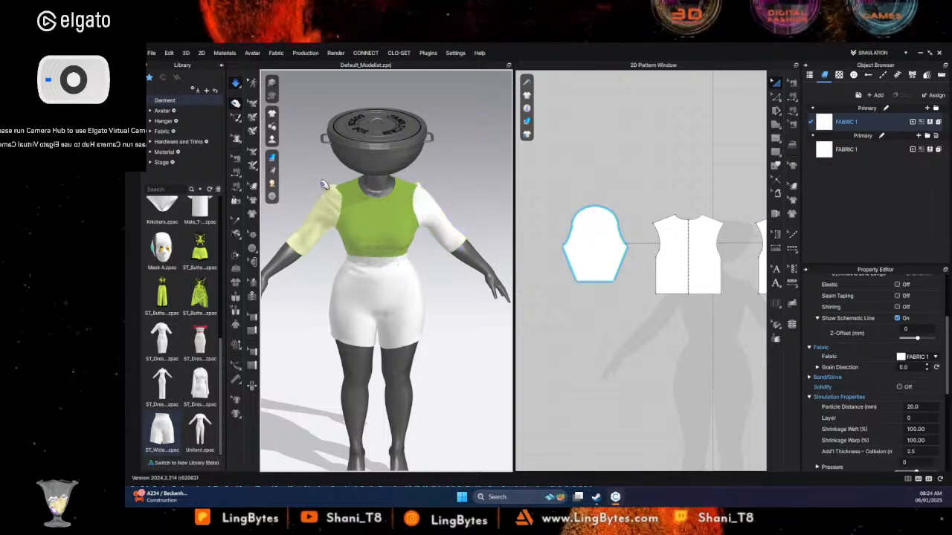
right_click_drag(328, 192, 439, 215)
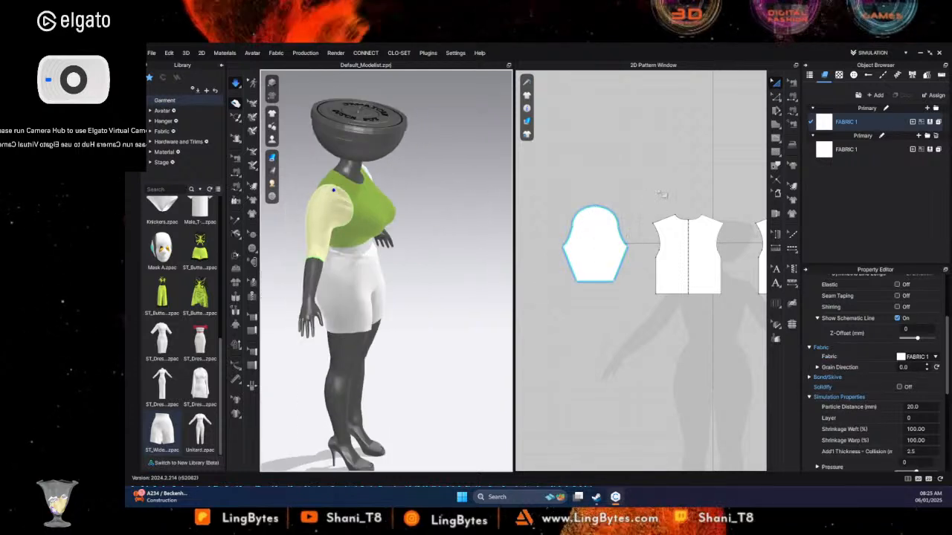
left_click(747, 153)
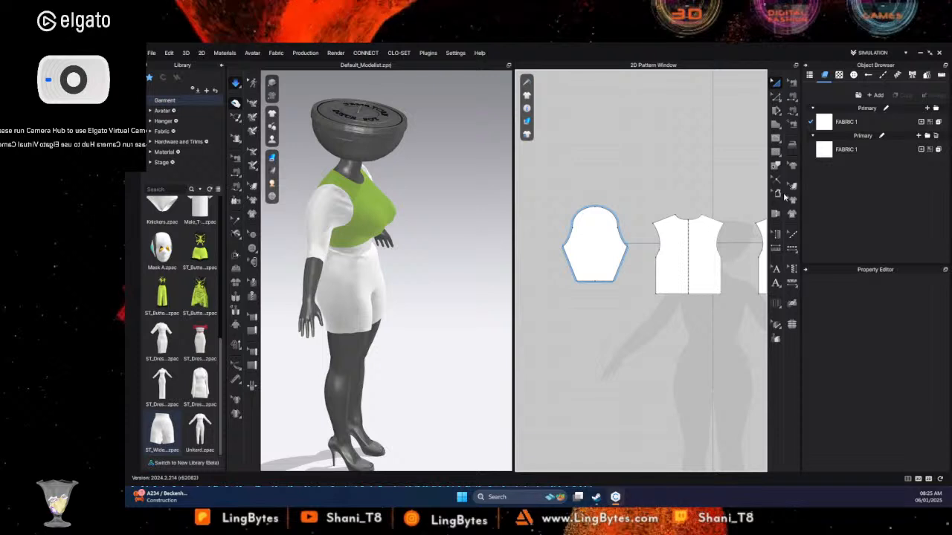
left_click(776, 97)
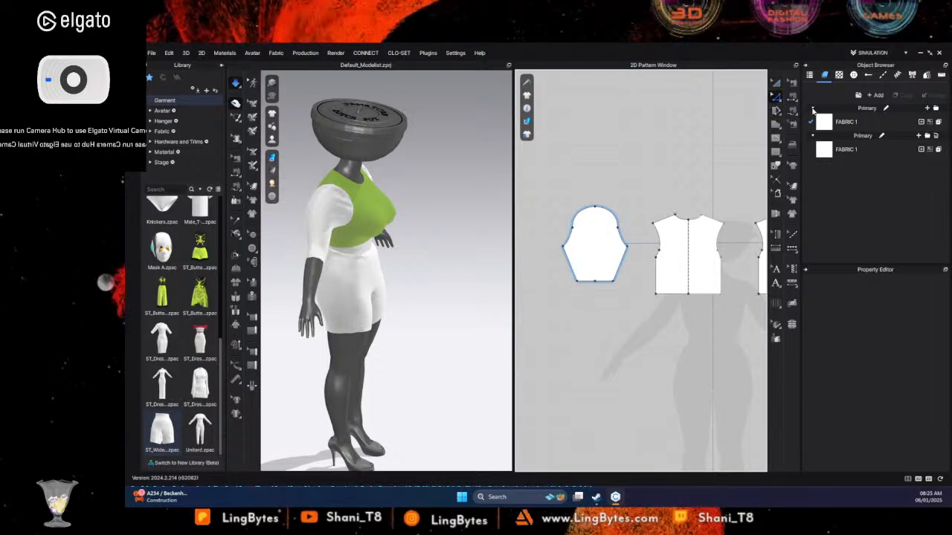
left_click(776, 111)
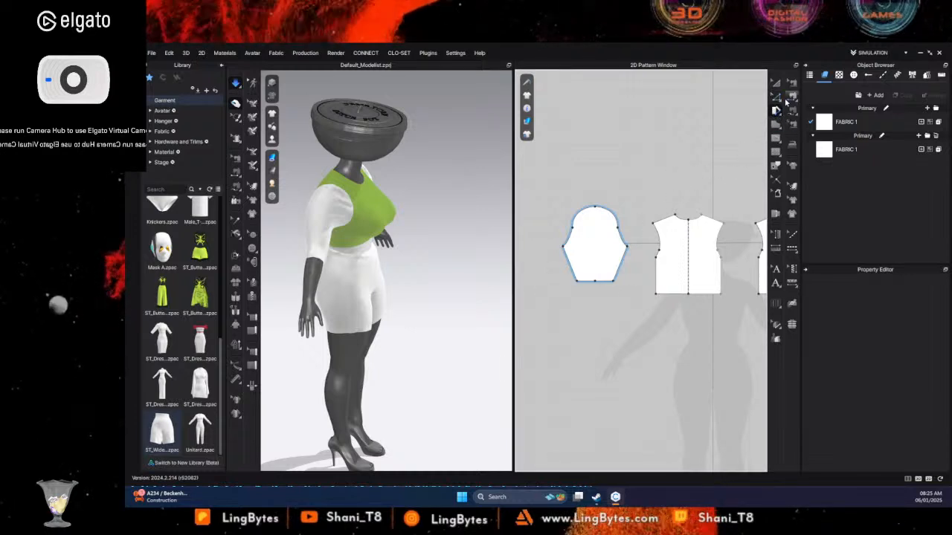
left_click(776, 137)
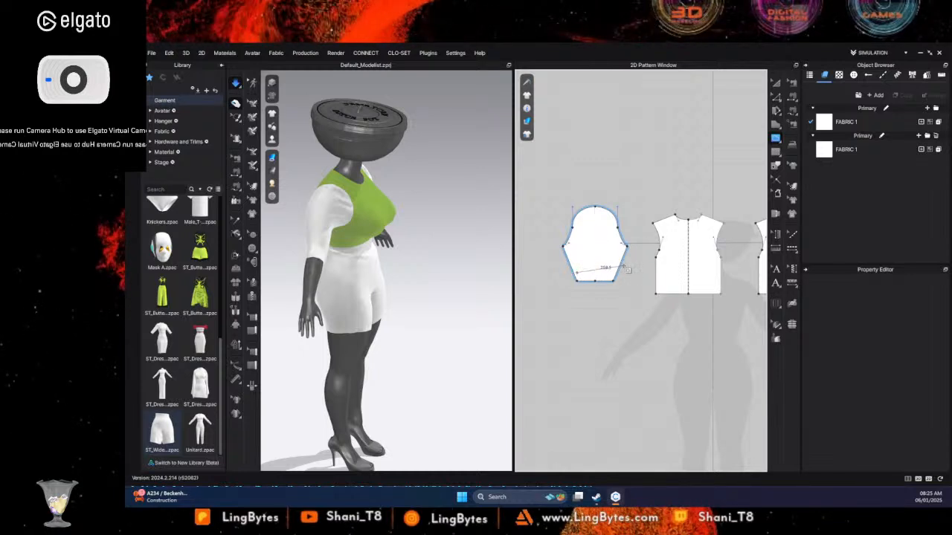
middle_click_drag(717, 103, 712, 111)
- Offset the sleeve's hem edge inward as an internal line and cut the sleeve along it into a separate narrow cuff band
left_click(779, 99)
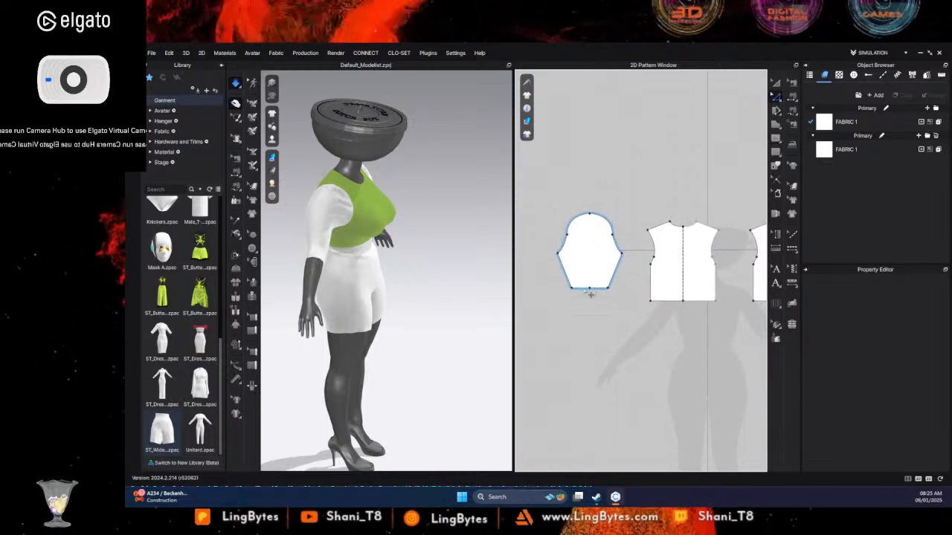
left_click(593, 294)
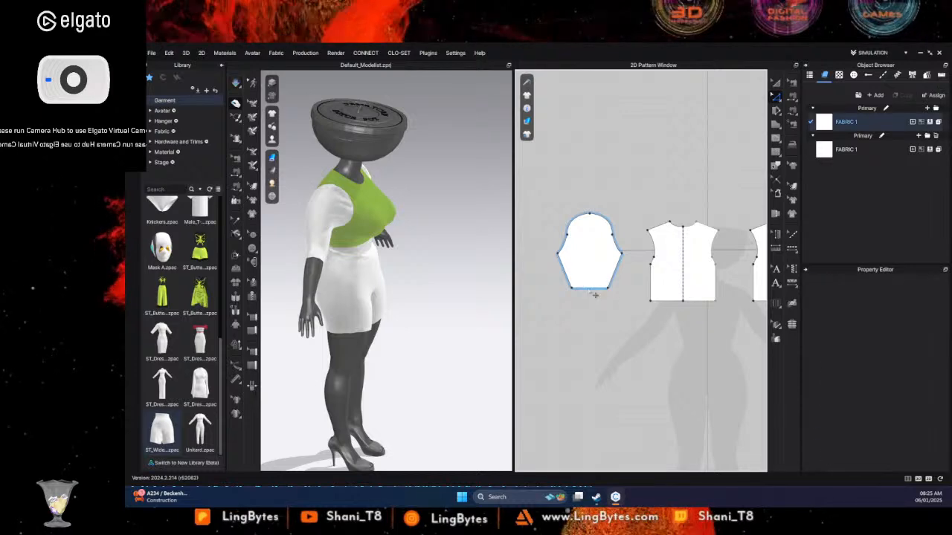
left_click(590, 288)
right_click(588, 288)
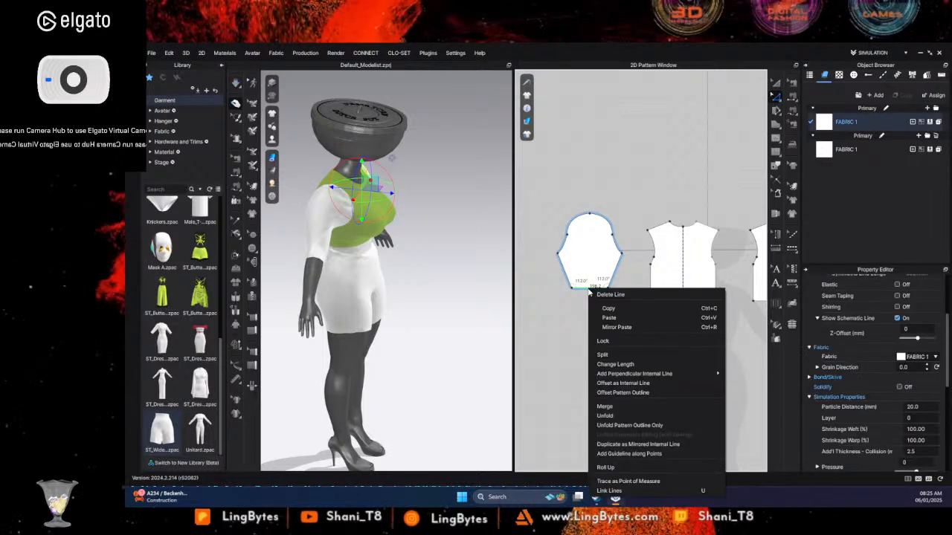
left_click(623, 383)
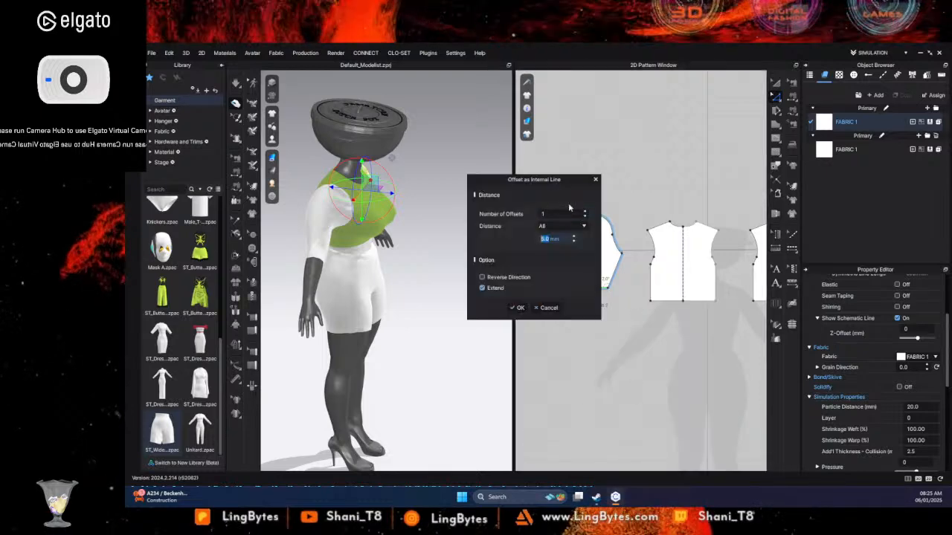
left_click_drag(534, 186, 487, 196)
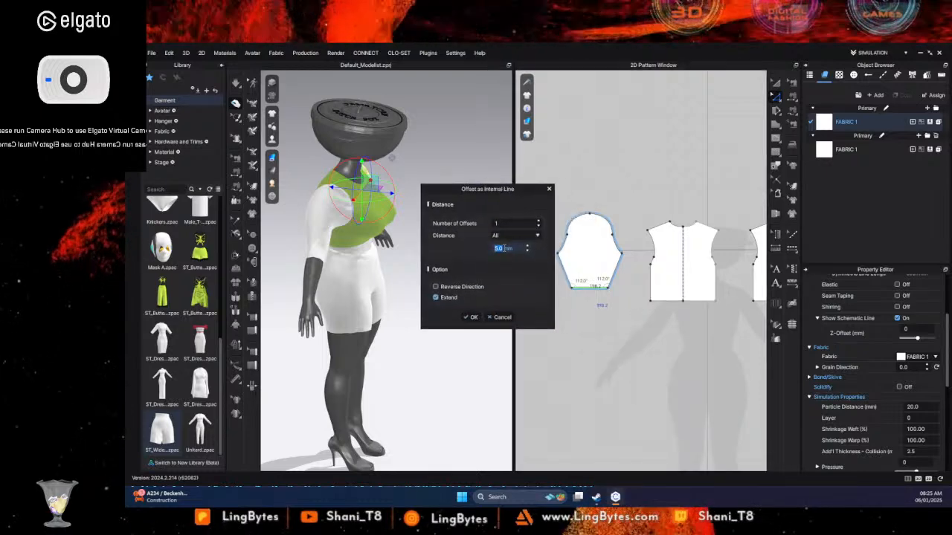
type("2")
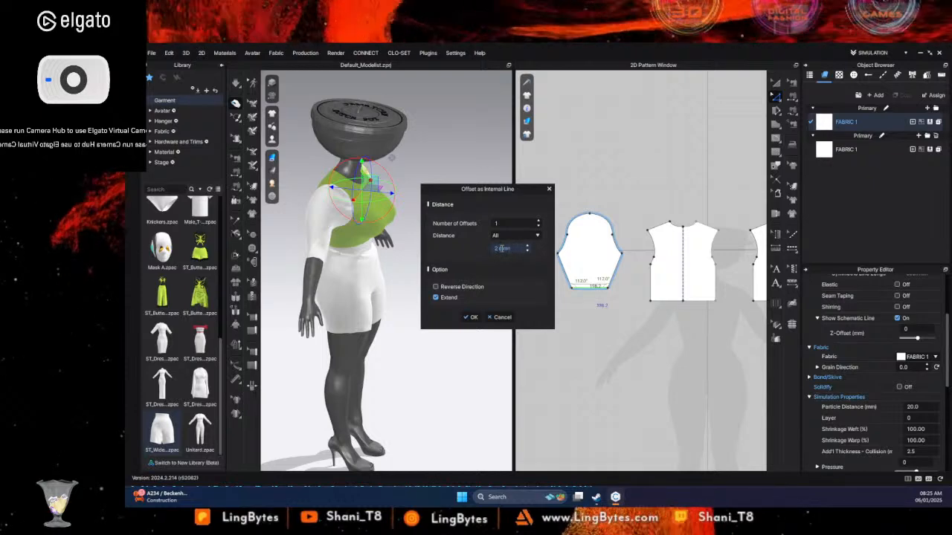
left_click(470, 317)
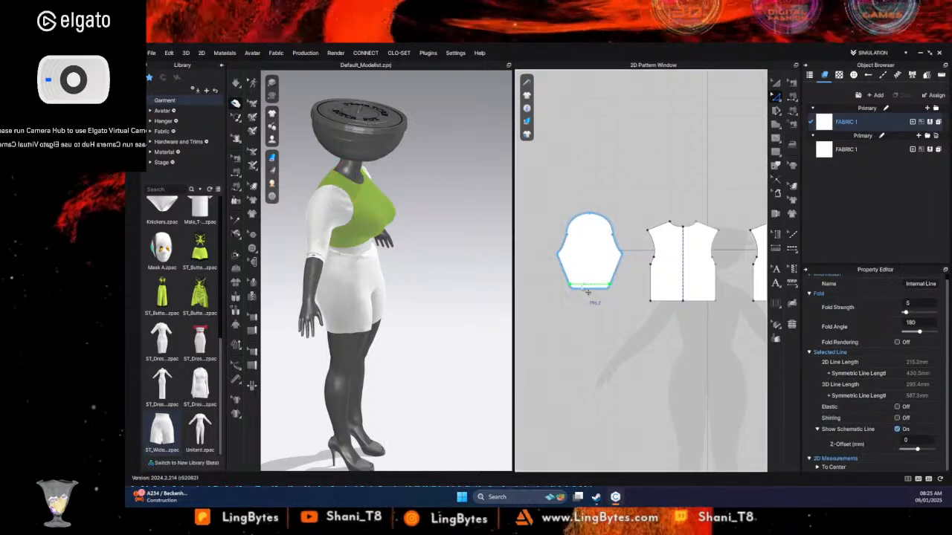
right_click(588, 284)
left_click(619, 195)
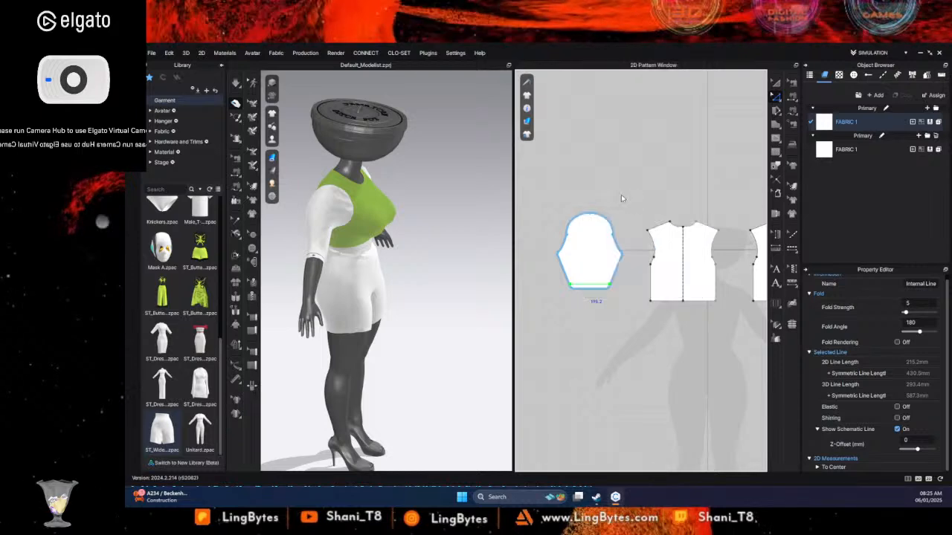
- Try slashing the upper sleeve from the cap point to the cuff seam and spreading it open at the lower edge
left_click(776, 111)
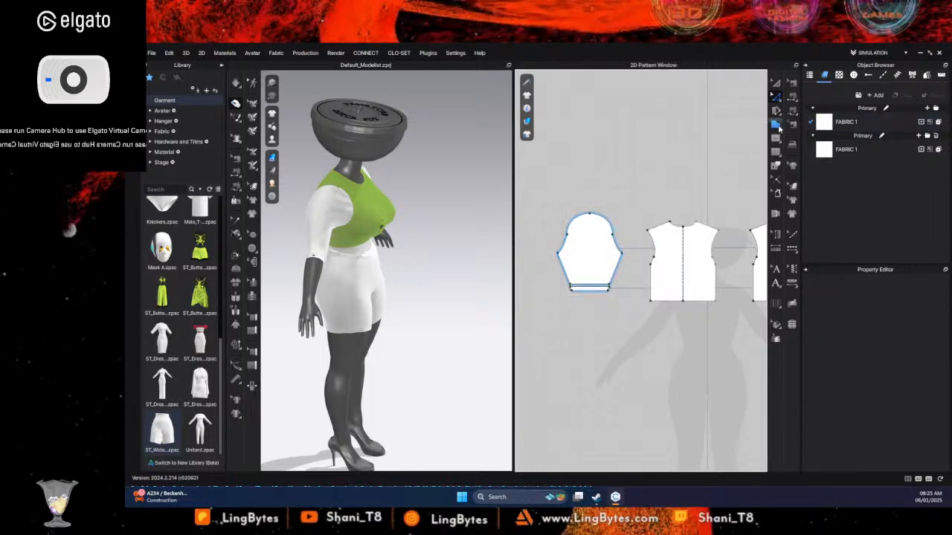
left_click(592, 217)
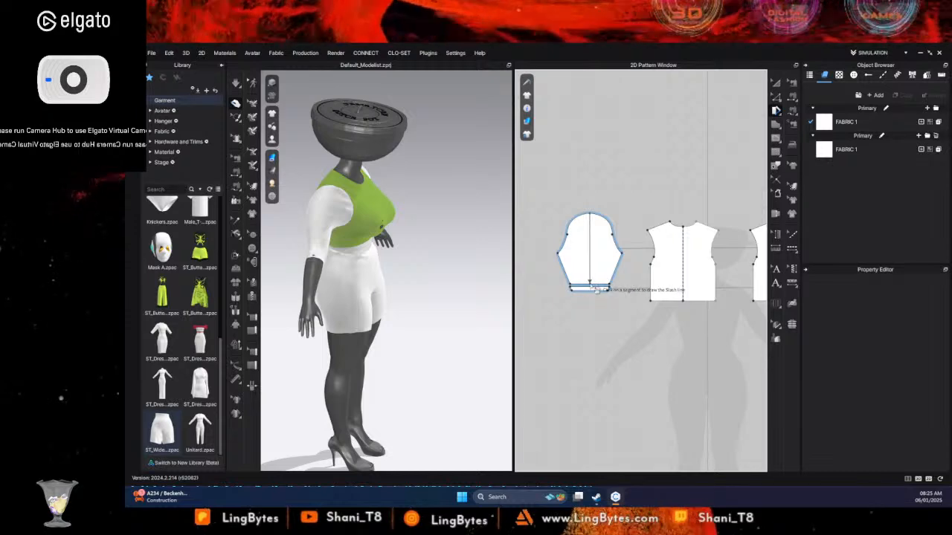
left_click(593, 289)
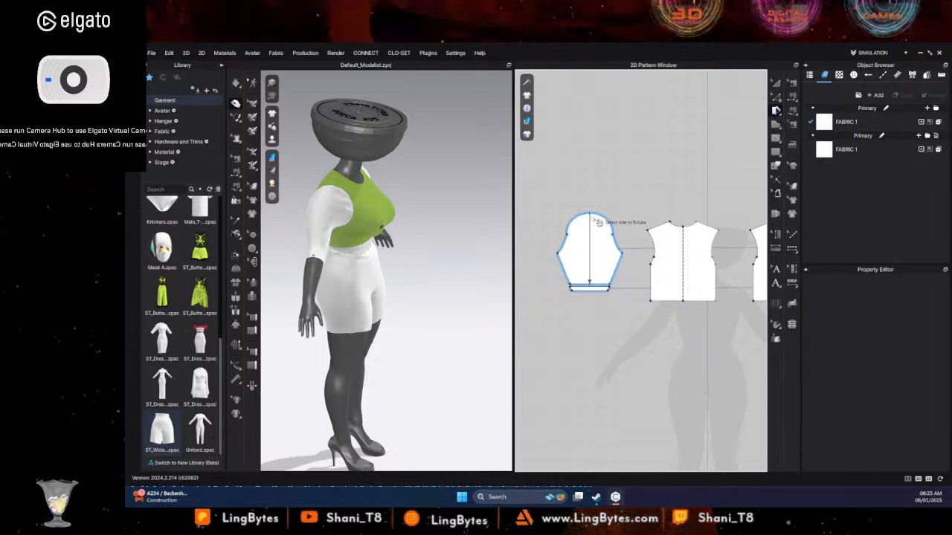
left_click_drag(597, 222, 604, 244)
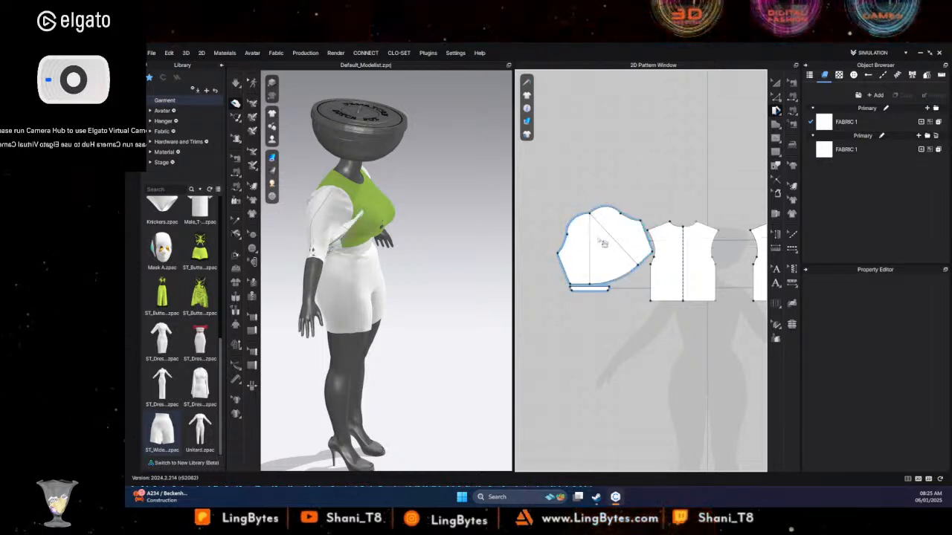
key("ctrl+z")
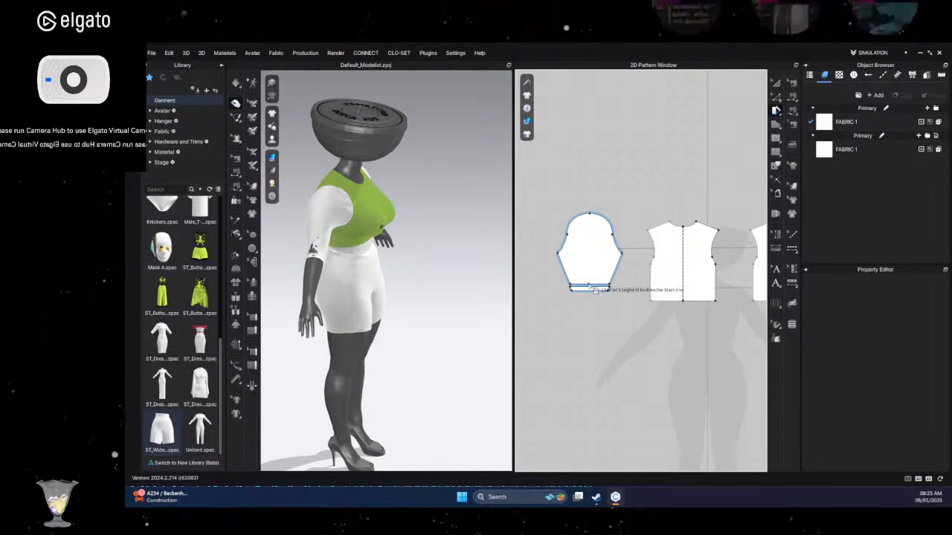
- Slash the upper sleeve from the cuff seam to the cap point, spread the cap wide open and simulate the puff sleeve
left_click(593, 289)
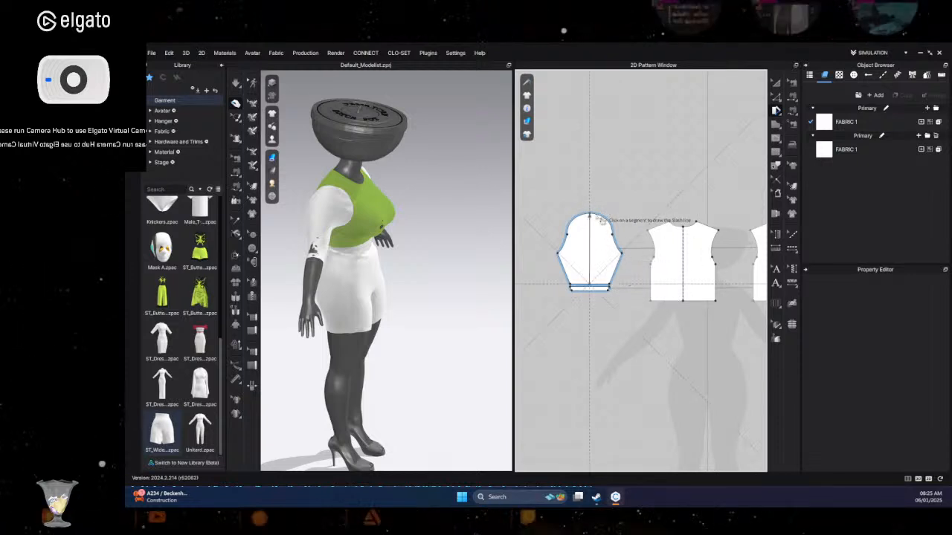
left_click(602, 223)
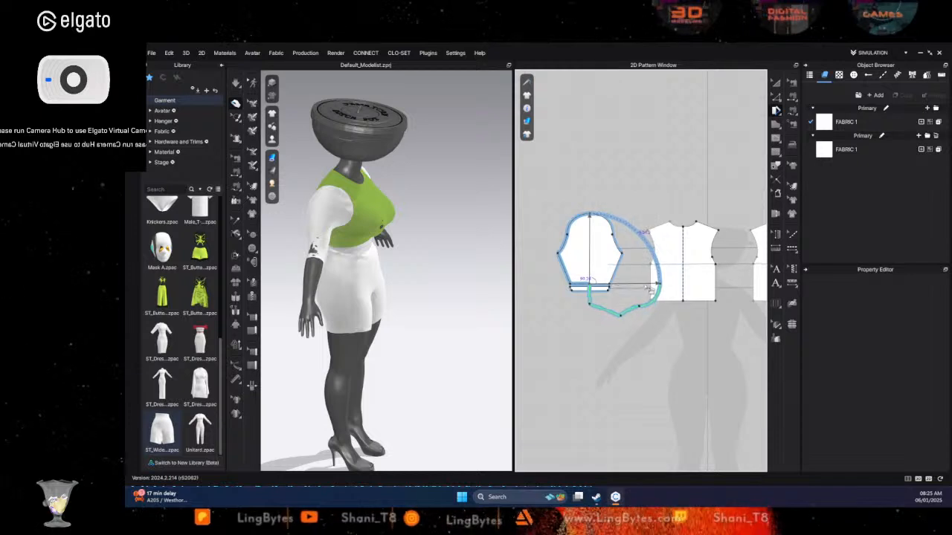
left_click(649, 291)
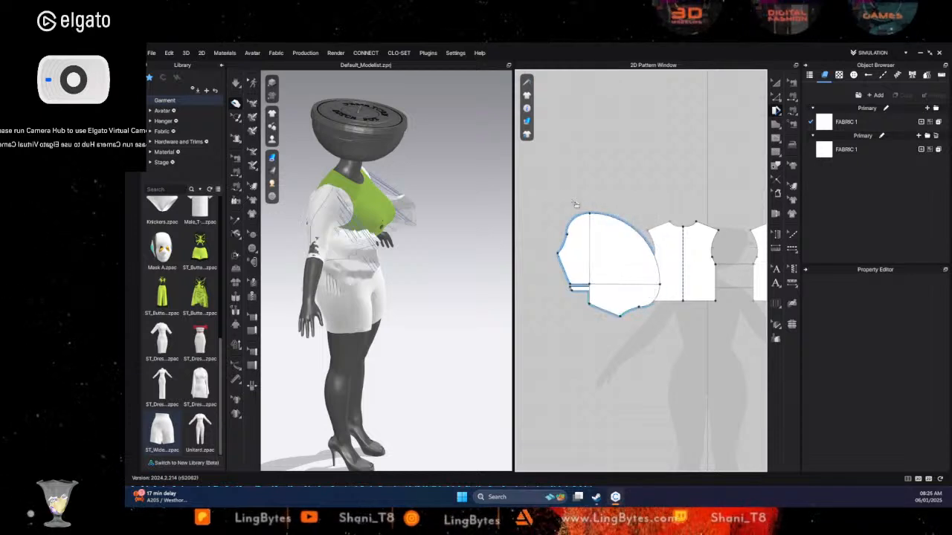
key("space")
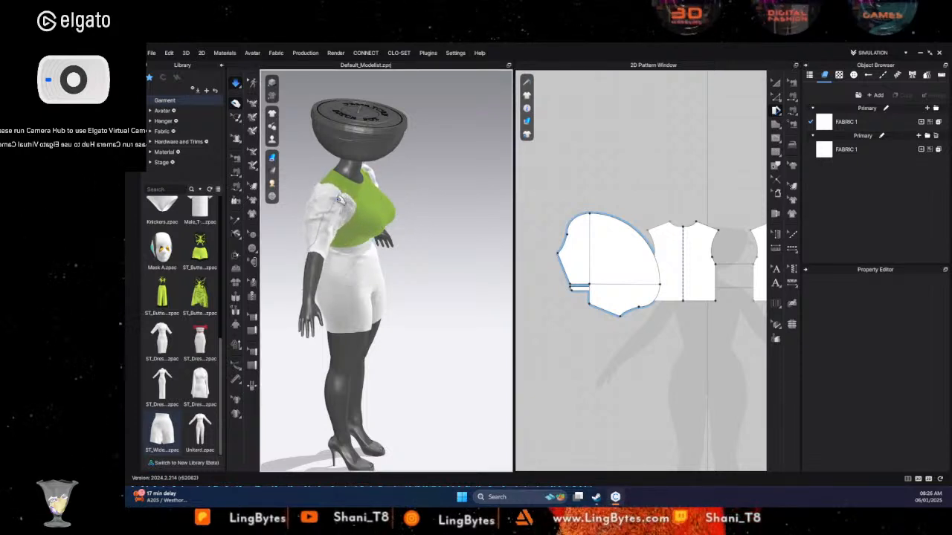
- Pull the simulated puff sleeve into place around the shoulder and underarm, working from the side, back and front
left_click(336, 184)
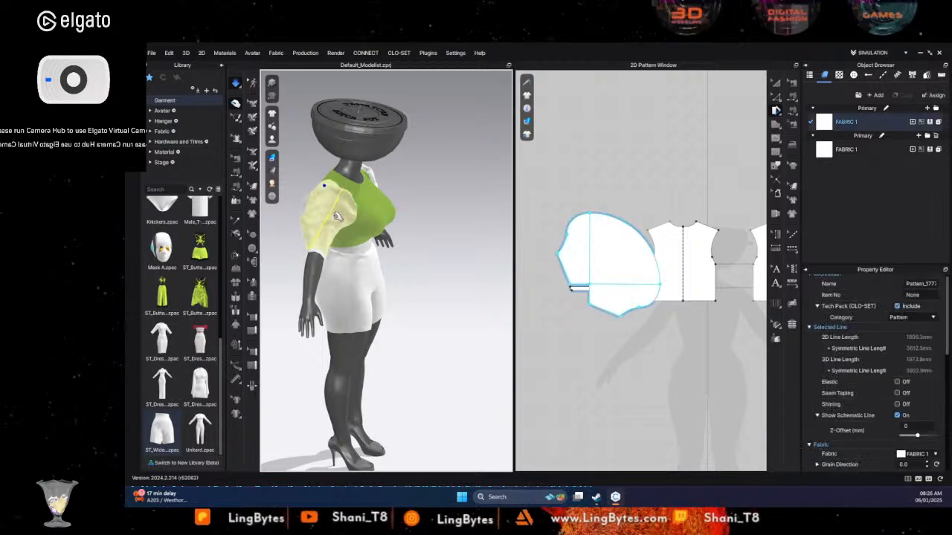
right_click_drag(320, 220, 437, 264)
right_click_drag(315, 280, 368, 302)
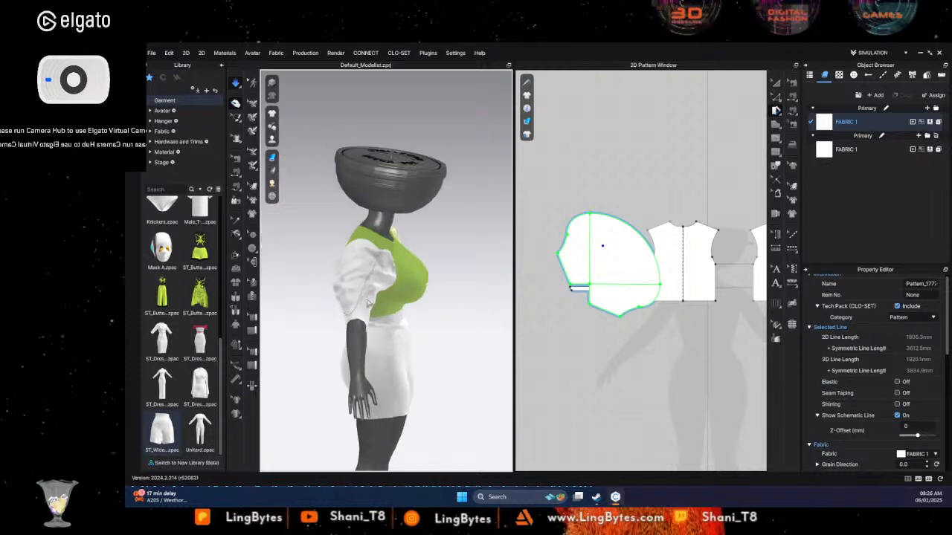
left_click_drag(344, 238, 369, 245)
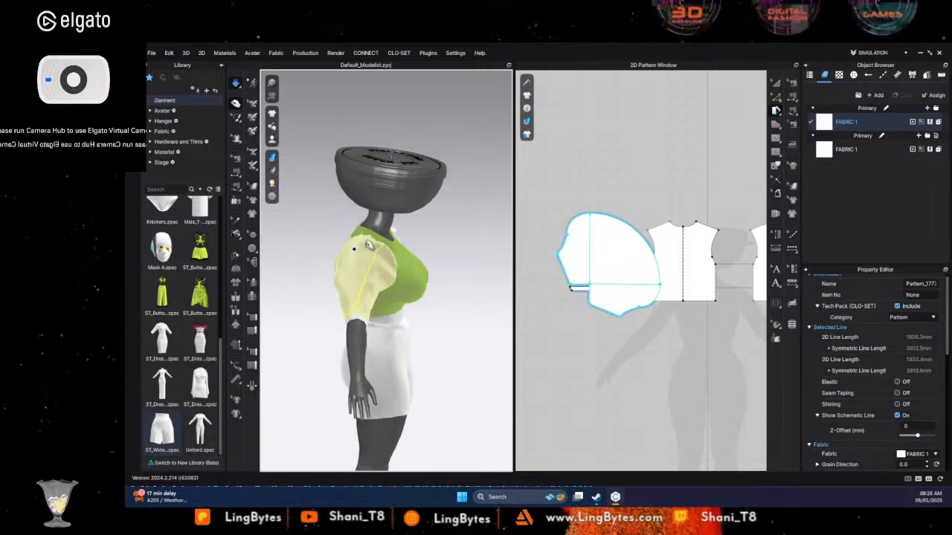
right_click_drag(339, 251, 443, 260)
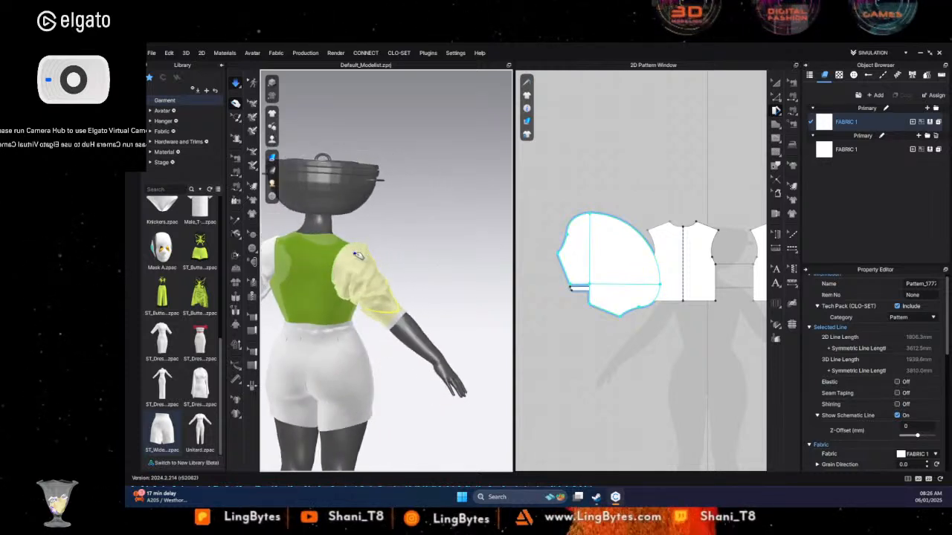
left_click_drag(358, 255, 384, 209)
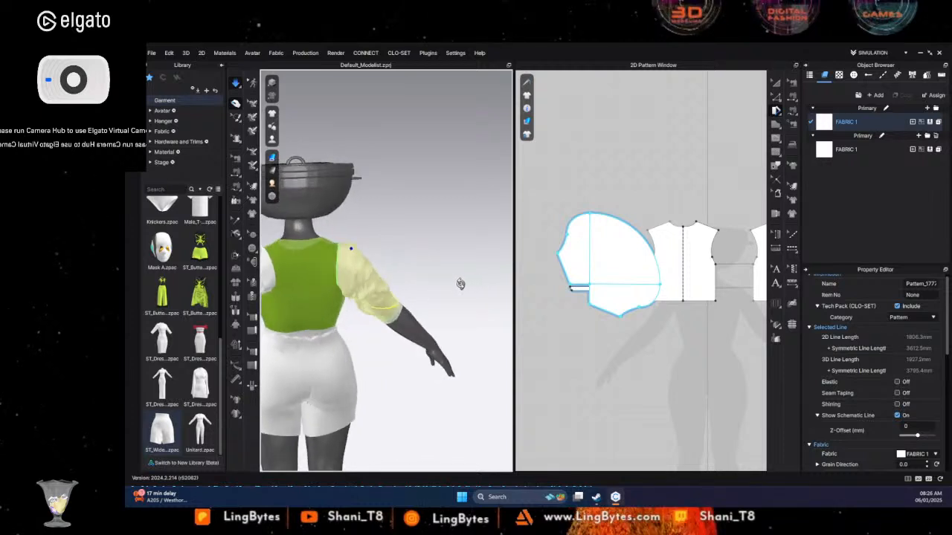
right_click_drag(459, 283, 256, 276)
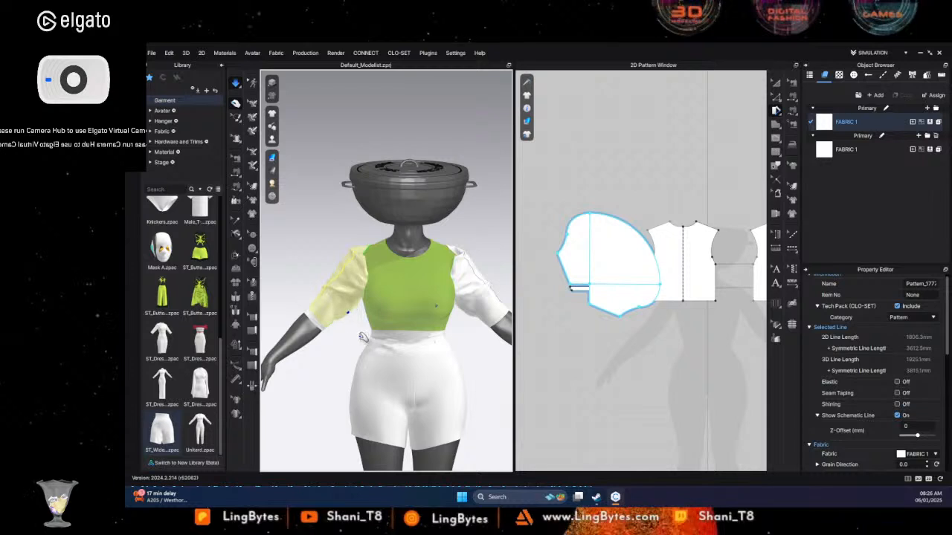
right_click_drag(367, 342, 502, 342)
left_click_drag(343, 301, 352, 320)
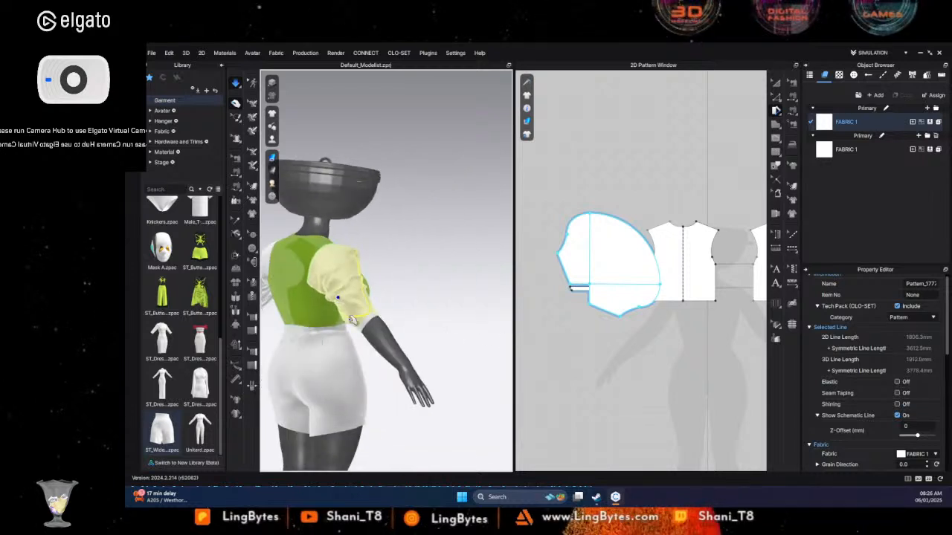
- Stop the simulation and undo the cap spread on the upper sleeve
key("space")
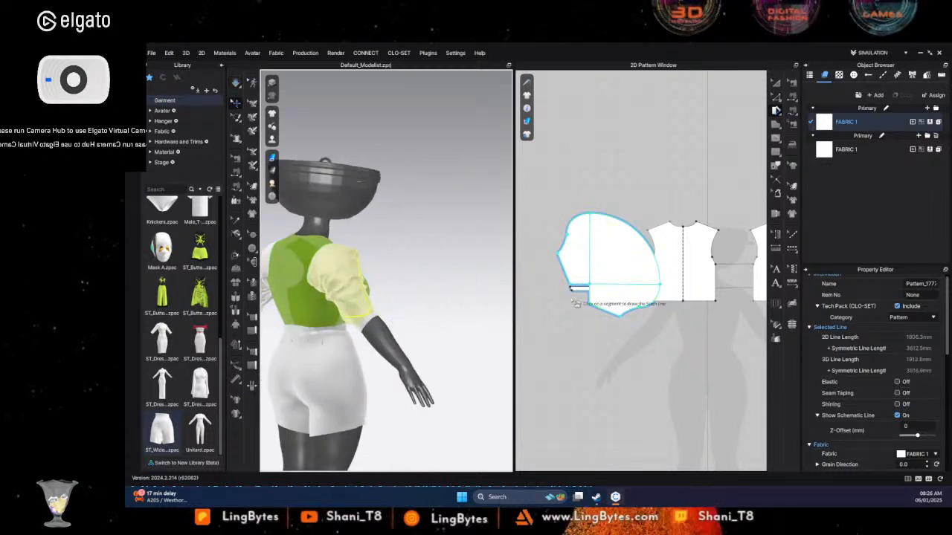
key("ctrl+z")
key("ctrl+z")
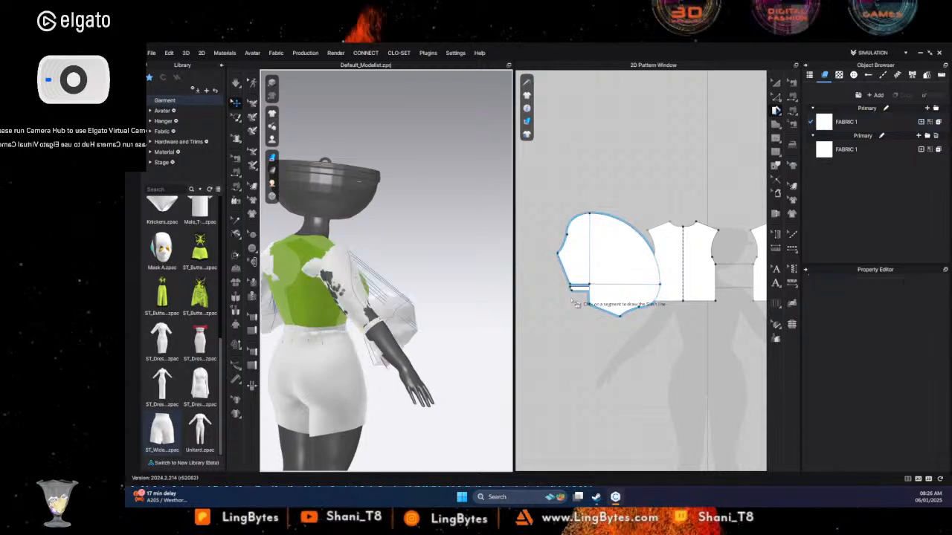
key("ctrl+z")
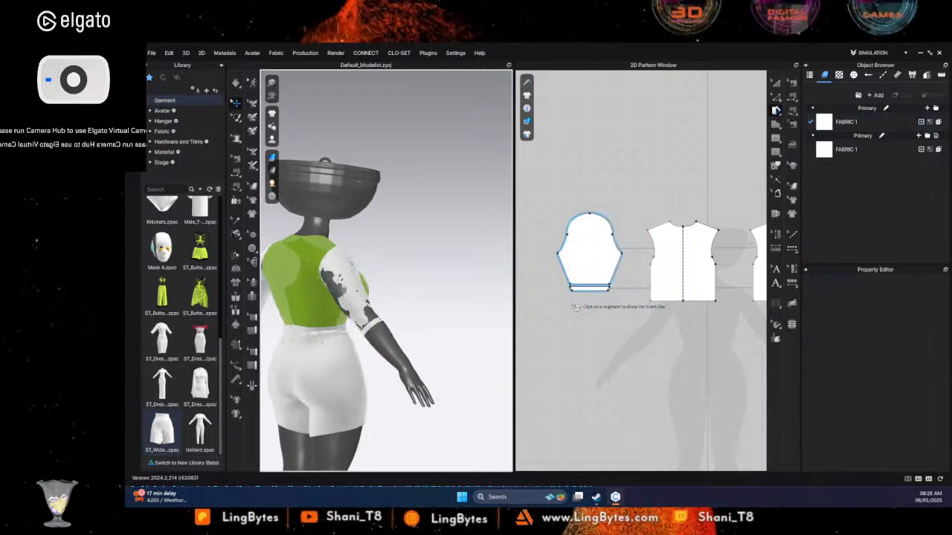
- Place a pleat line down the centre of the upper sleeve from the cap point to the cuff seam with the Pleats tool
left_click(778, 306)
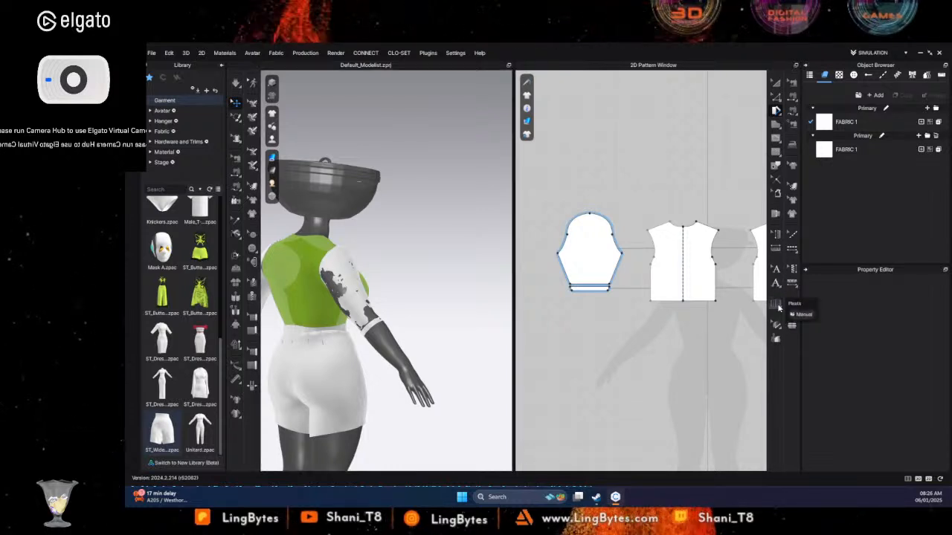
left_click(592, 217)
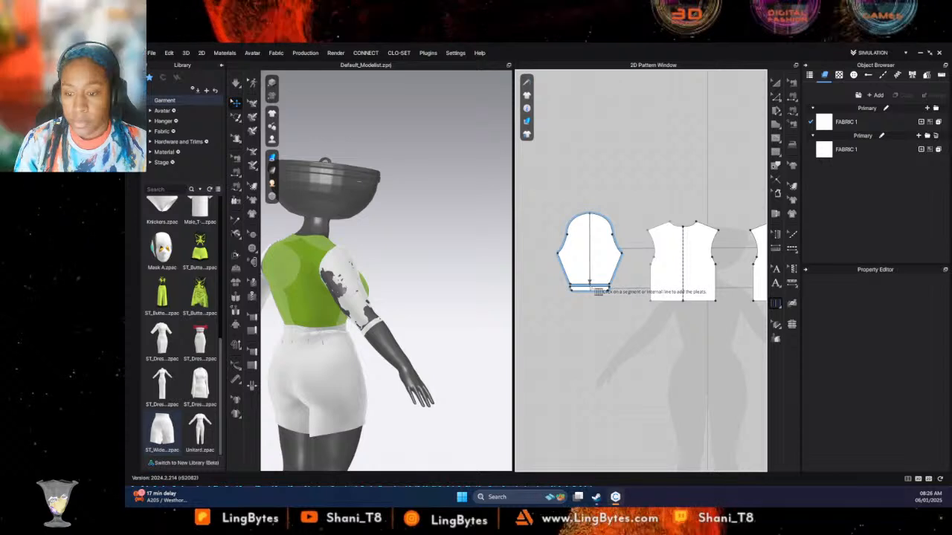
left_click(594, 240)
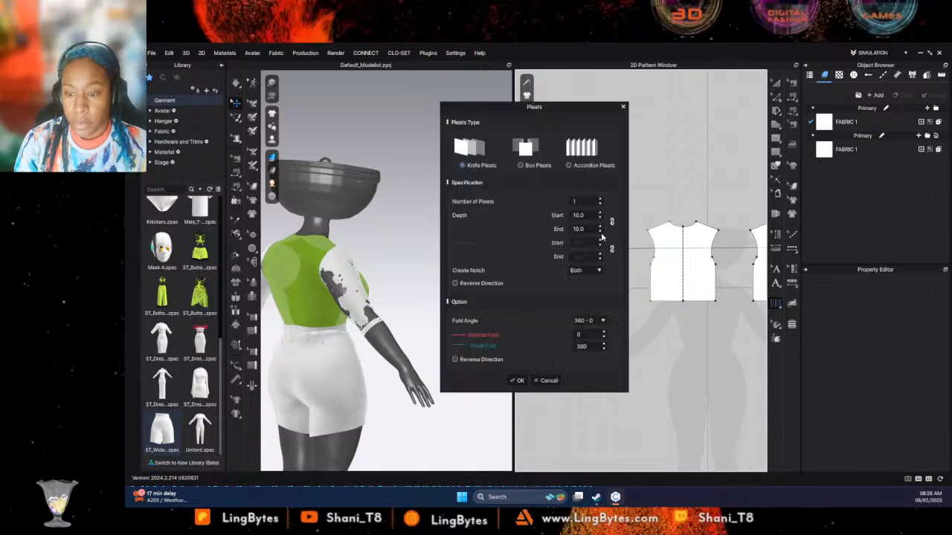
left_click_drag(557, 119, 435, 127)
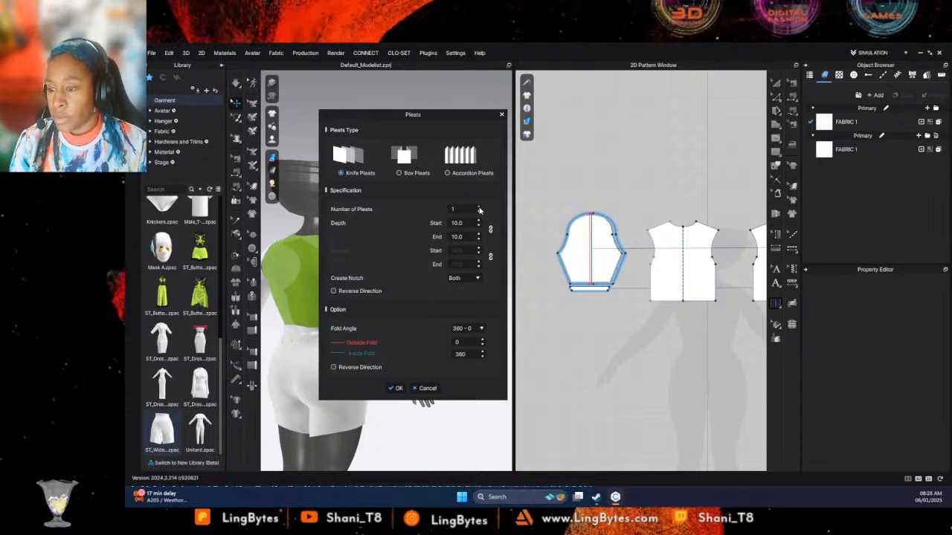
- Set the number of knife pleats on the upper sleeve to 6
left_click(480, 209)
left_click(480, 209)
left_click(480, 209)
left_click(480, 209)
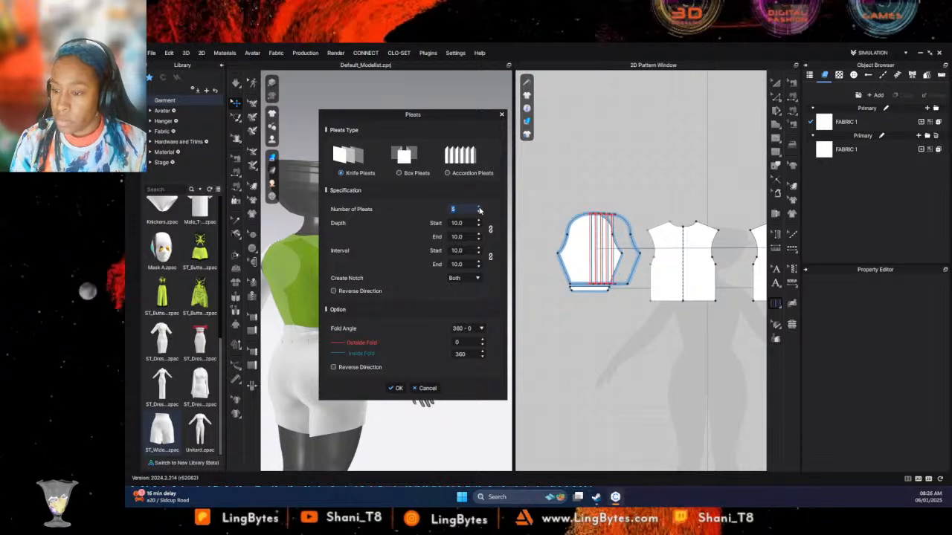
left_click(479, 209)
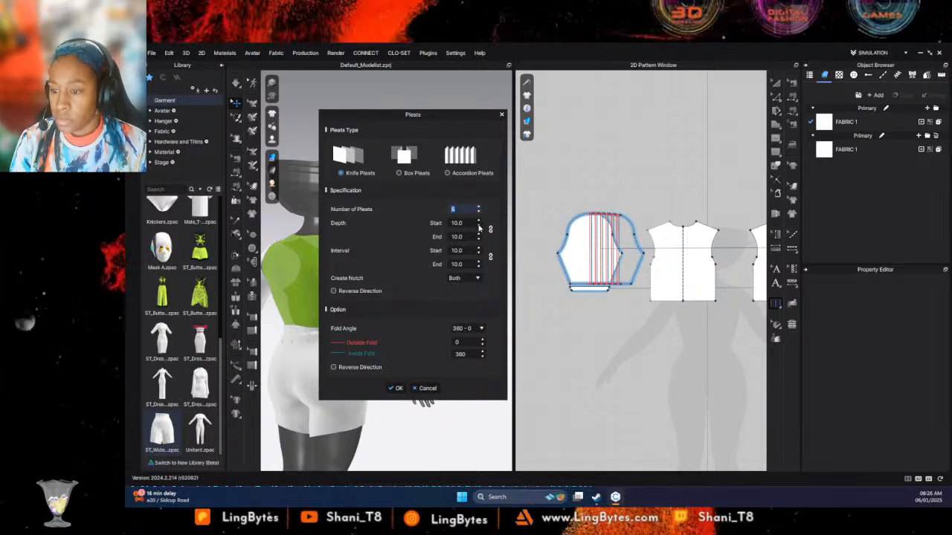
- Try a smaller start depth for the sleeve pleats, then set the start depth to 15.0
left_click(479, 227)
left_click(479, 227)
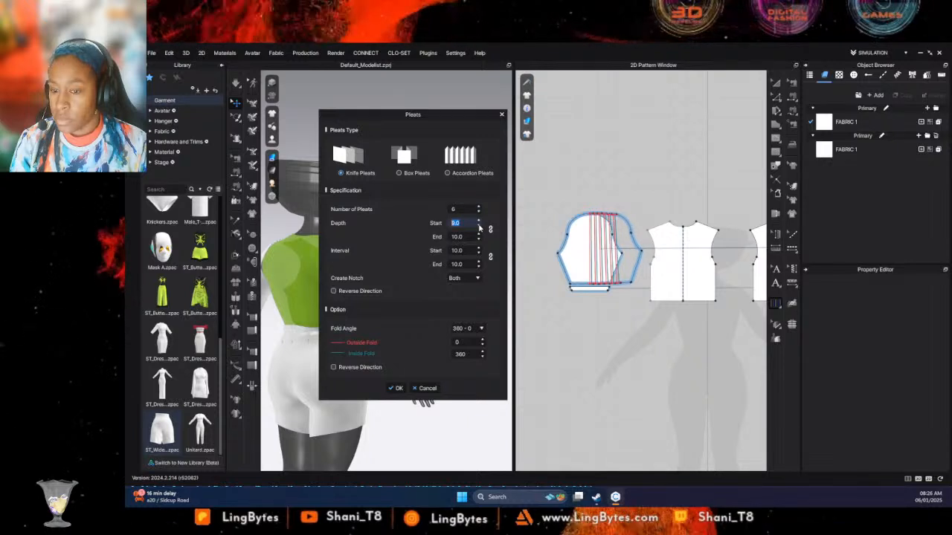
left_click(479, 227)
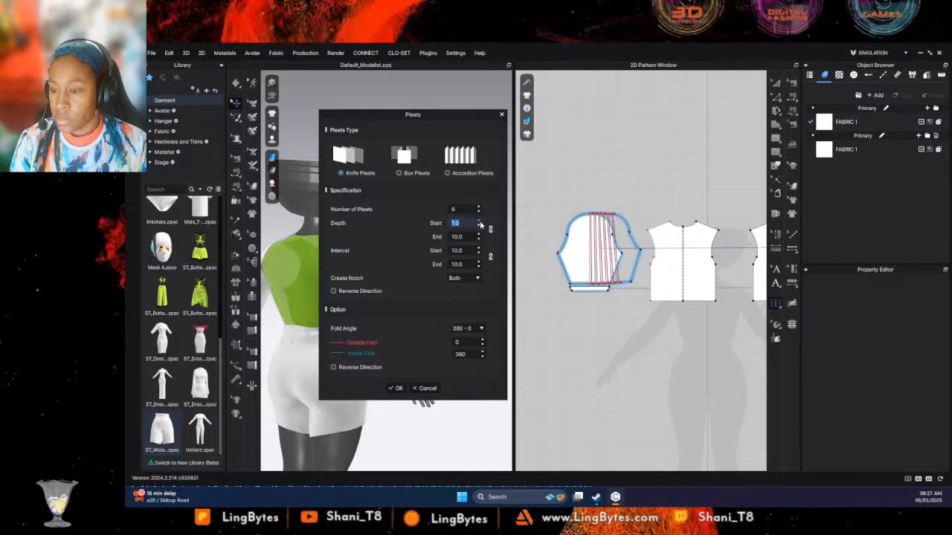
left_click(479, 221)
left_click(479, 221)
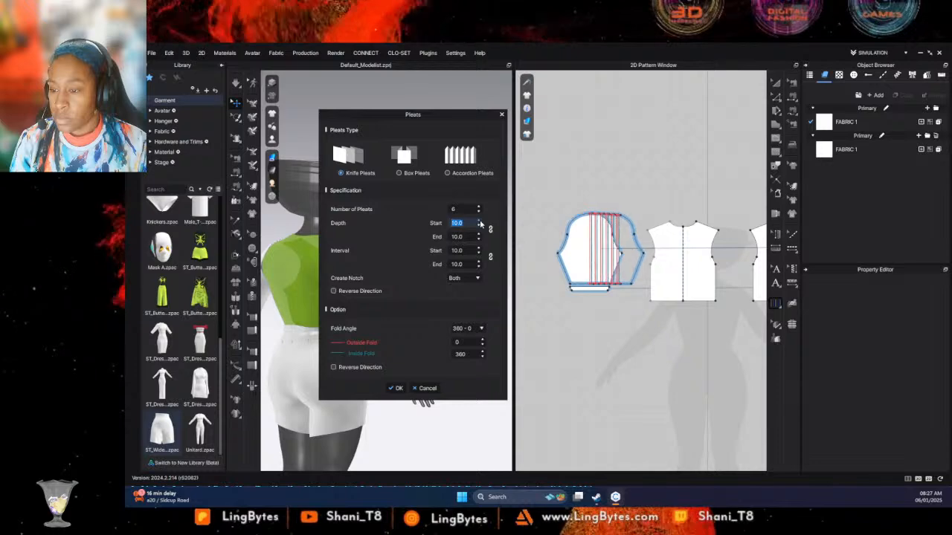
left_click(479, 221)
left_click(479, 221)
left_click(479, 221)
left_click(478, 221)
left_click(479, 220)
left_click(479, 221)
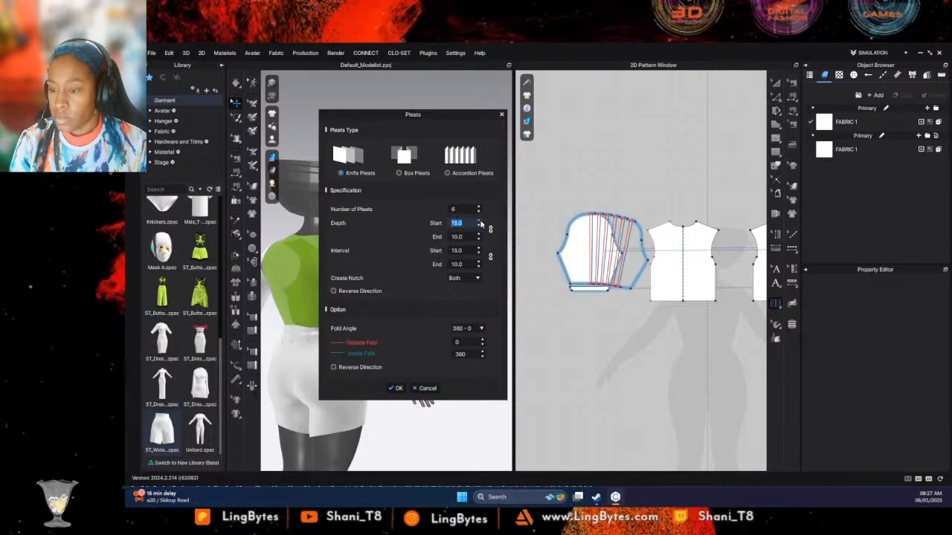
- Set the end depth of the sleeve pleats to 5.0 and apply the knife pleats to the upper sleeve
left_click(479, 240)
left_click(479, 239)
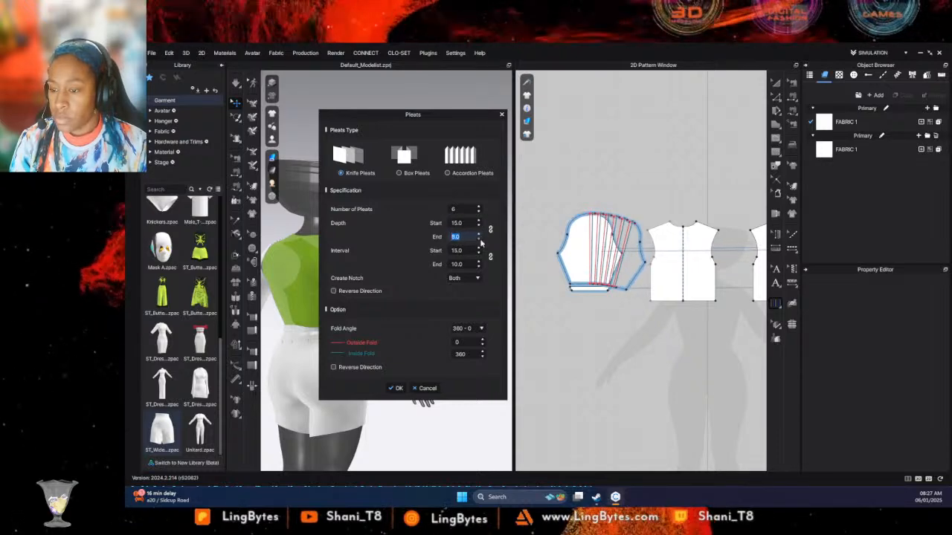
left_click(479, 240)
left_click(479, 240)
left_click(479, 240)
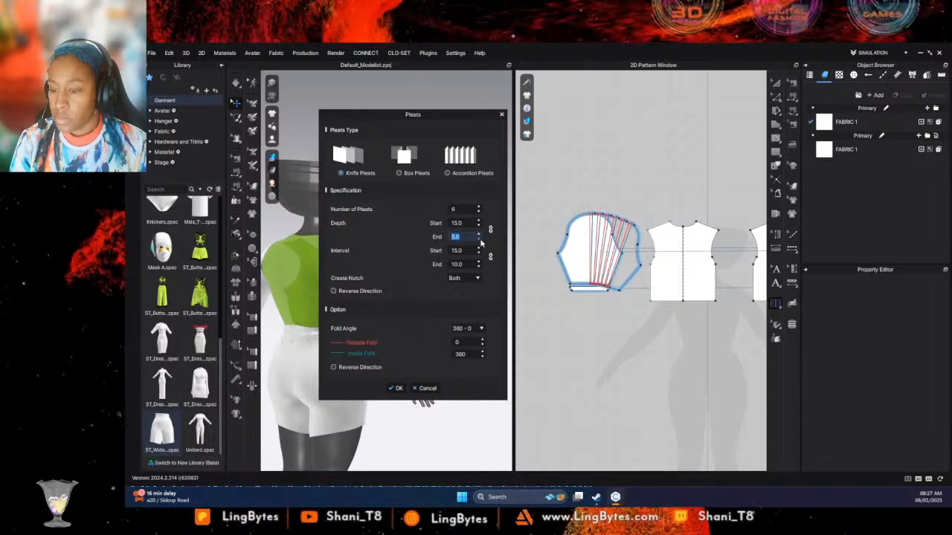
left_click(399, 389)
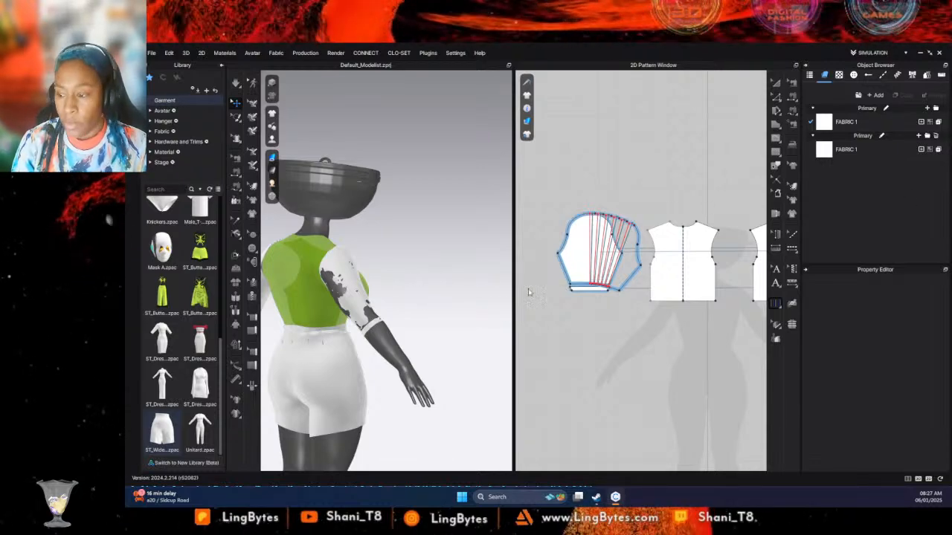
- Simulate the pleated sleeves and pull at the cuff and lower sleeve while viewing the garment from the side, back and front
right_click_drag(442, 312, 399, 255)
left_click(379, 325)
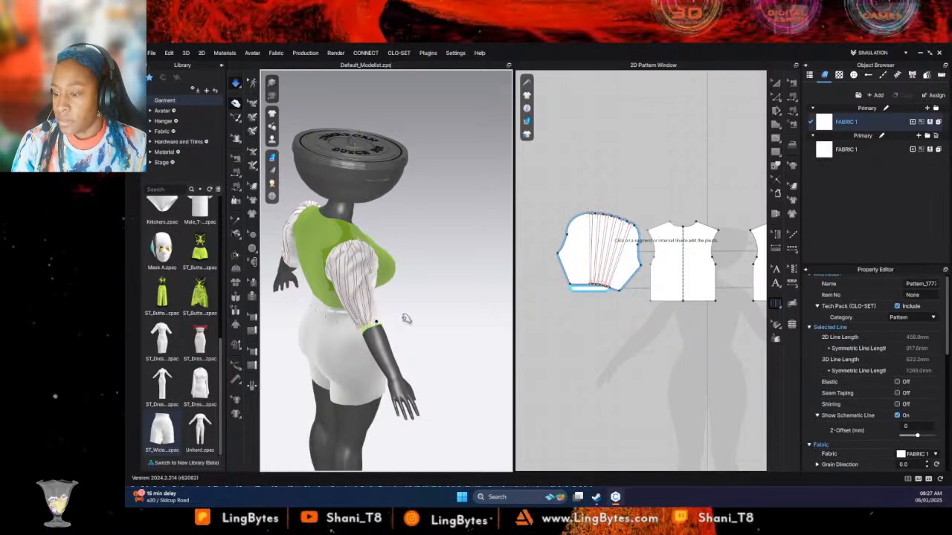
right_click_drag(391, 324, 423, 290)
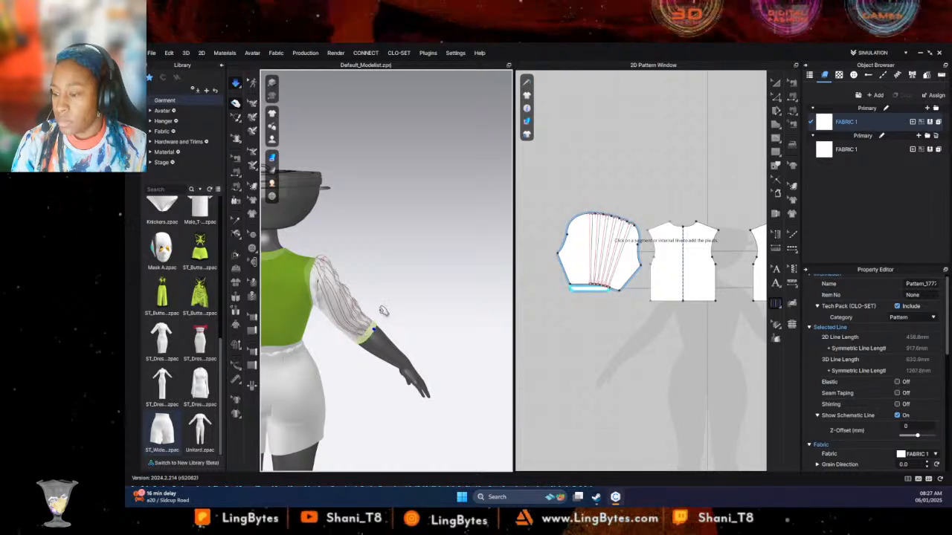
right_click_drag(383, 315, 178, 327)
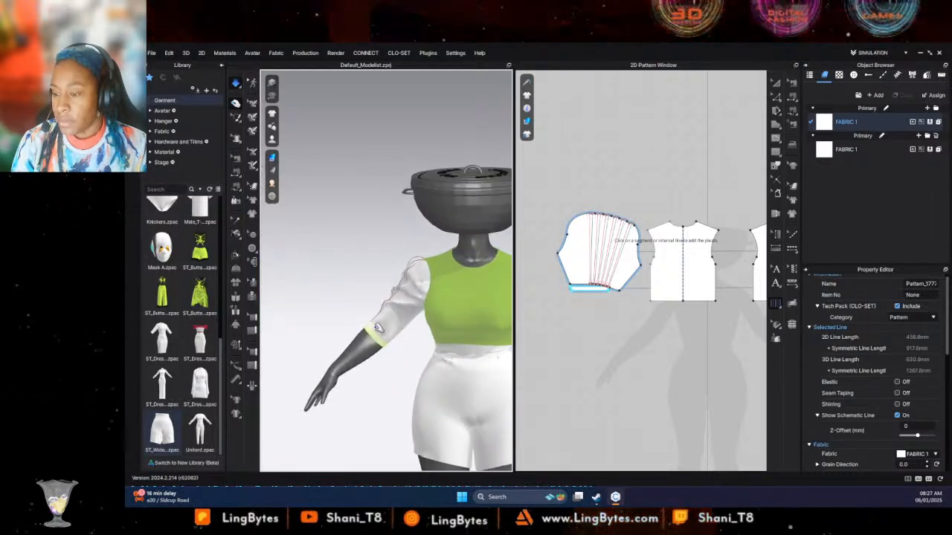
left_click(379, 332)
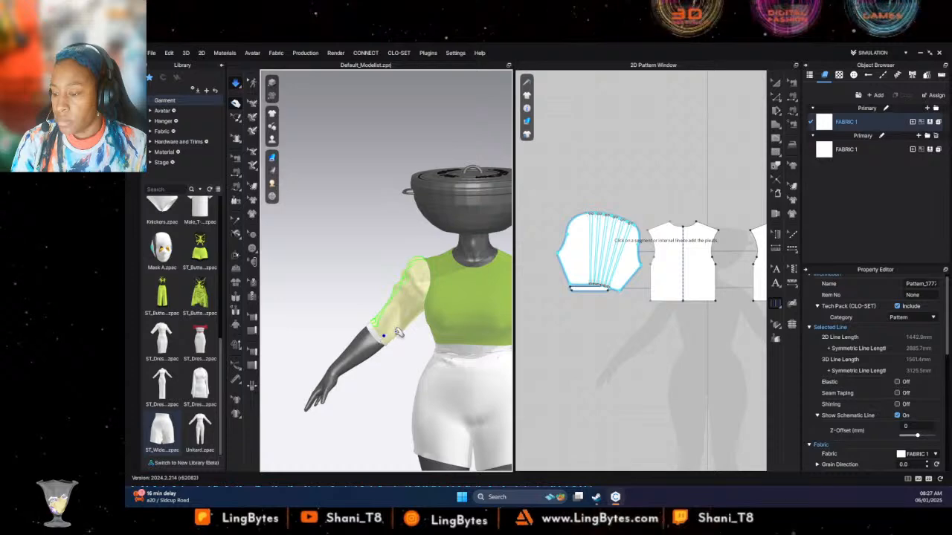
right_click_drag(397, 333, 380, 299)
left_click(378, 301)
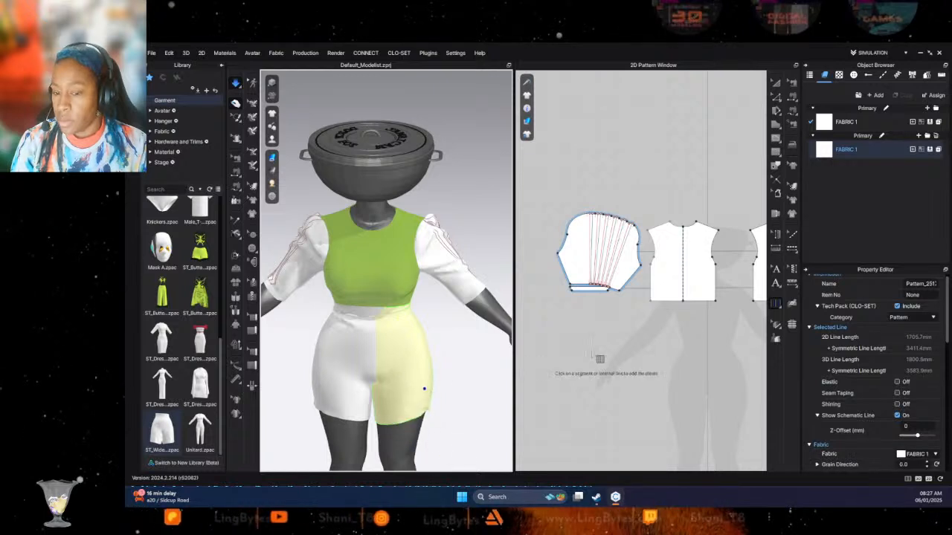
- Clear the selection and activate the slash and spread tool for the bodice panel beside the pleated sleeve
left_click(625, 349)
left_click(776, 84)
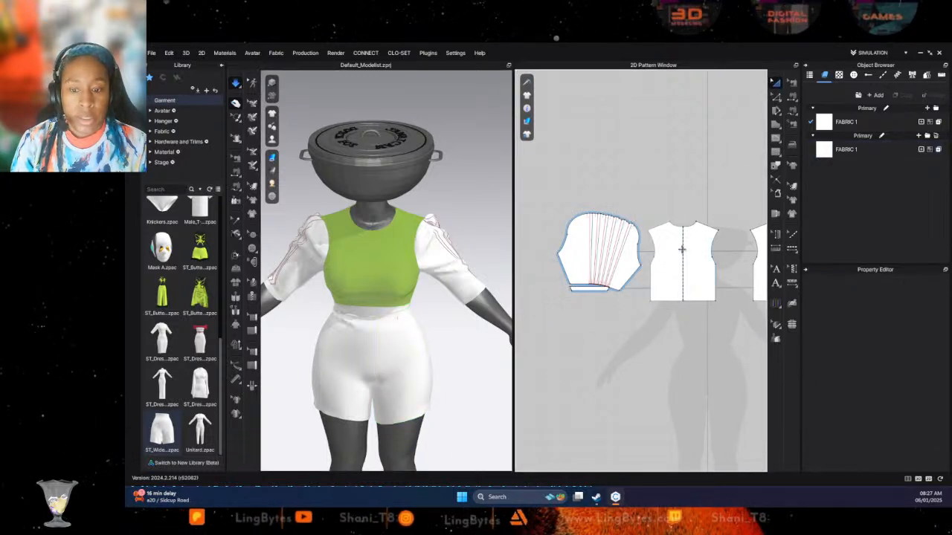
scroll(682, 250, "down", 3)
middle_click_drag(682, 250, 599, 229)
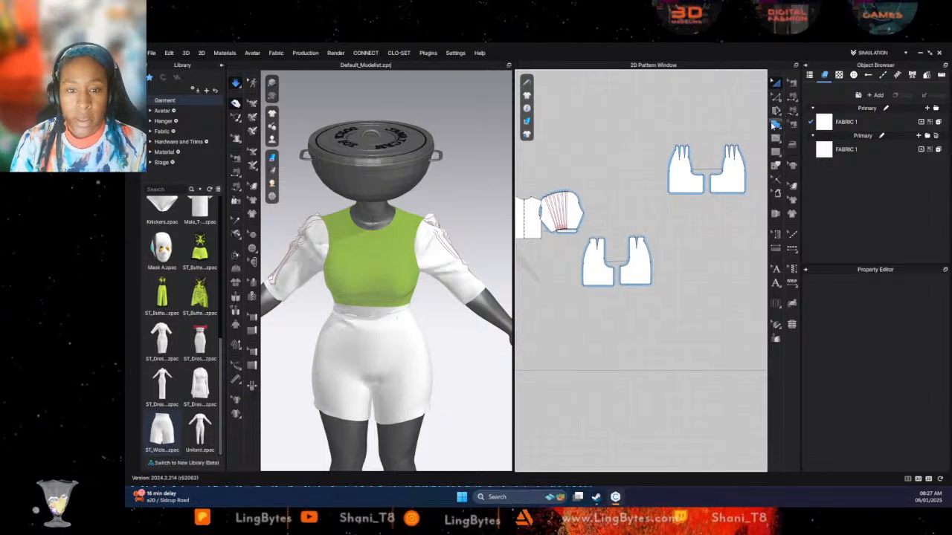
middle_click_drag(613, 215, 714, 212)
left_click(776, 97)
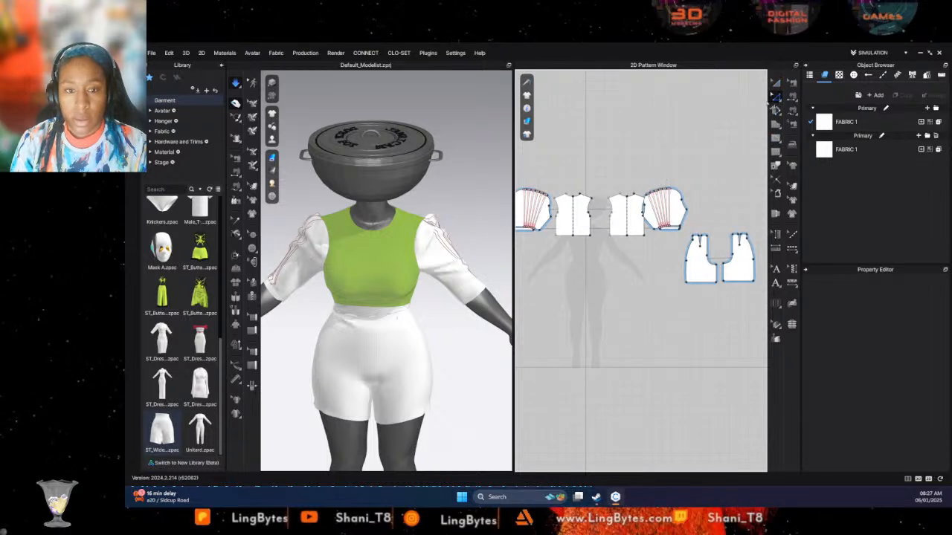
scroll(618, 231, "up", 4)
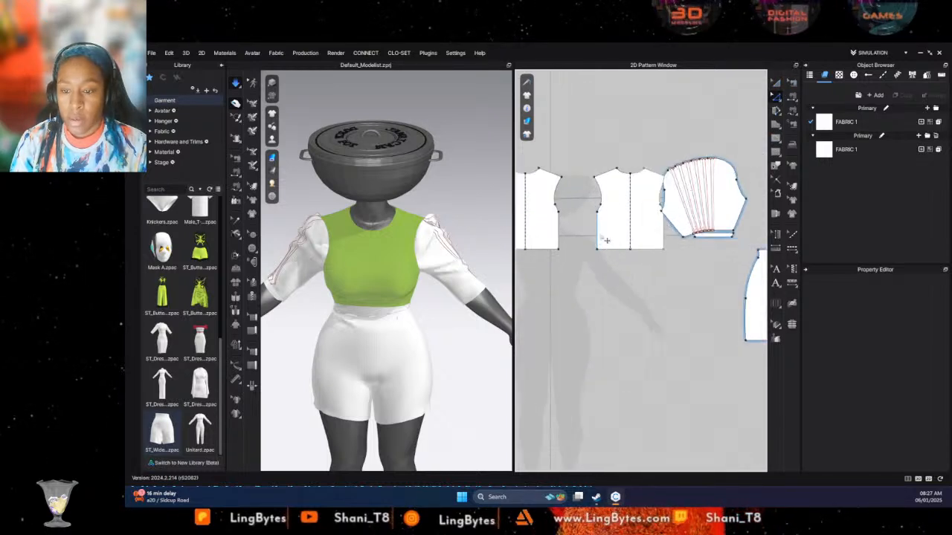
left_click(776, 126)
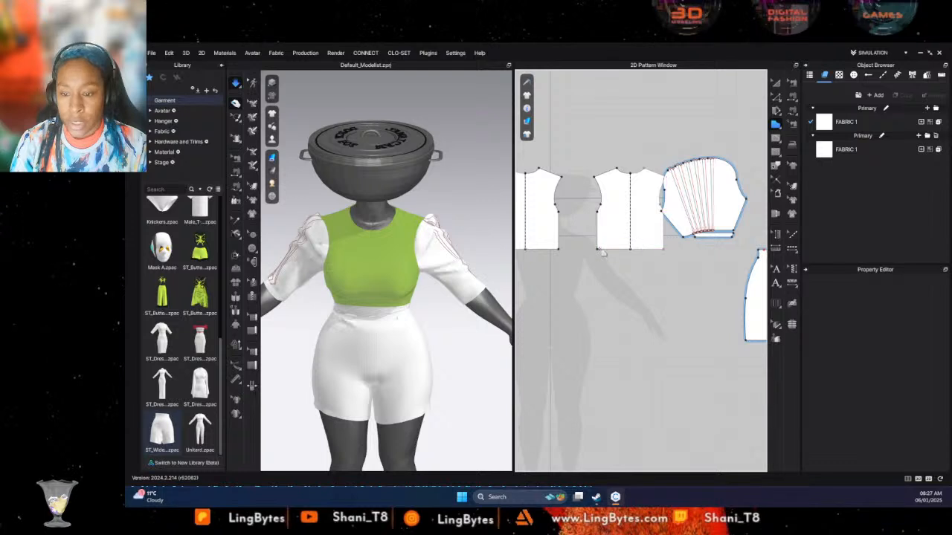
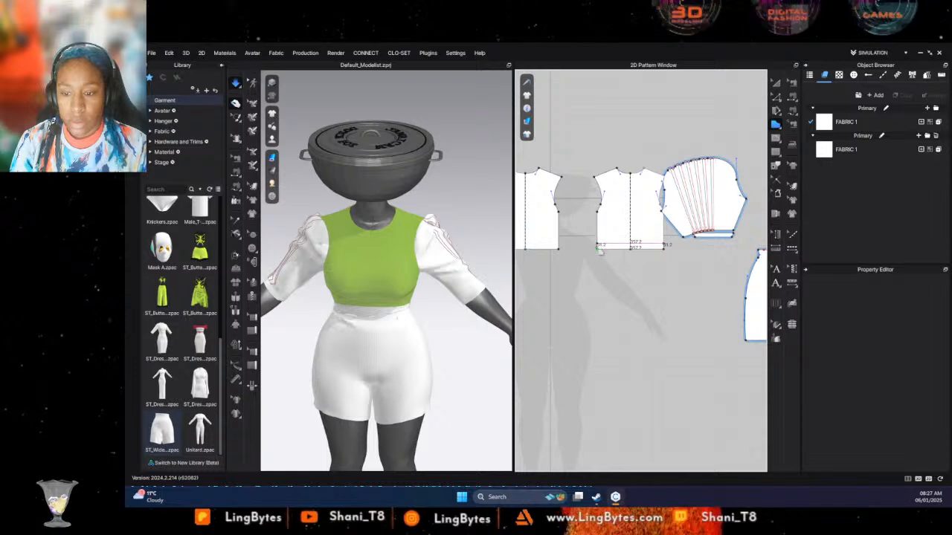
- Create a rectangular waistband strip about 357 by 31 mm along the bodice hem and arrange it at the avatar's front waist
left_click(644, 244)
left_click(776, 82)
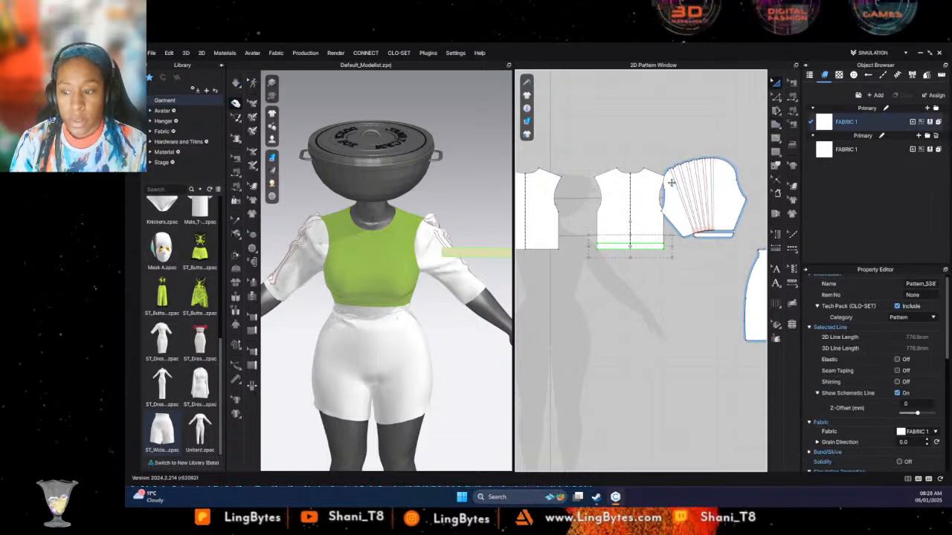
mouse_move(273, 139)
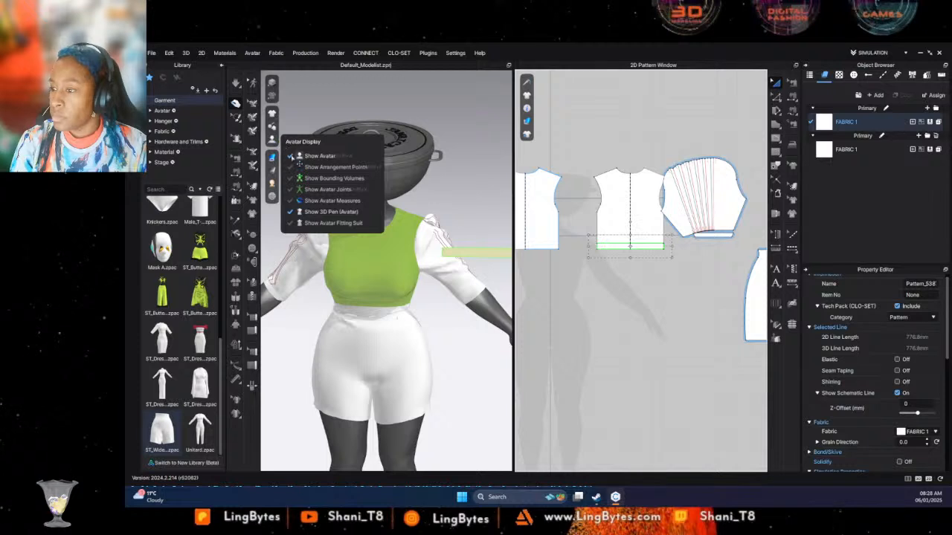
left_click(299, 166)
left_click(370, 305)
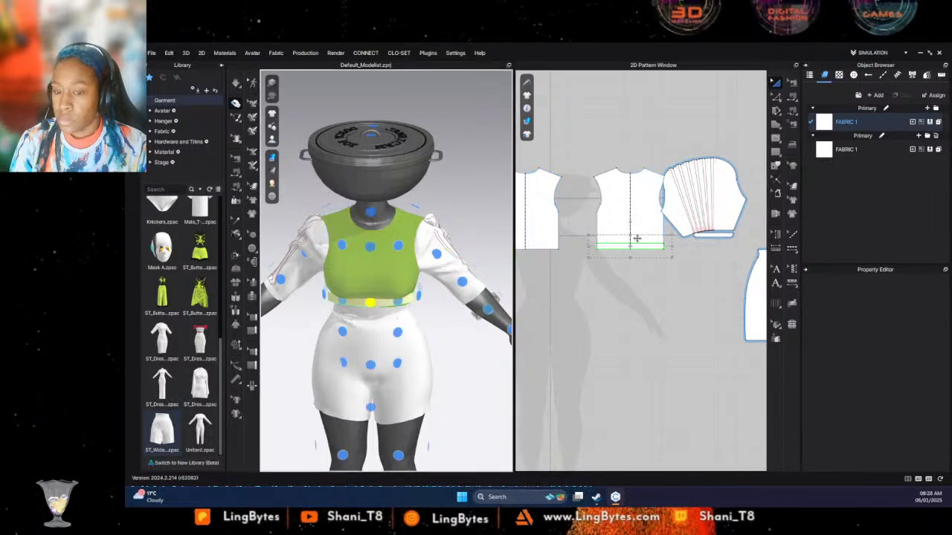
- Move the waistband strip above the front shorts panels and unfold it from its short edge with symmetric editing and sewing
middle_click_drag(661, 336, 590, 300)
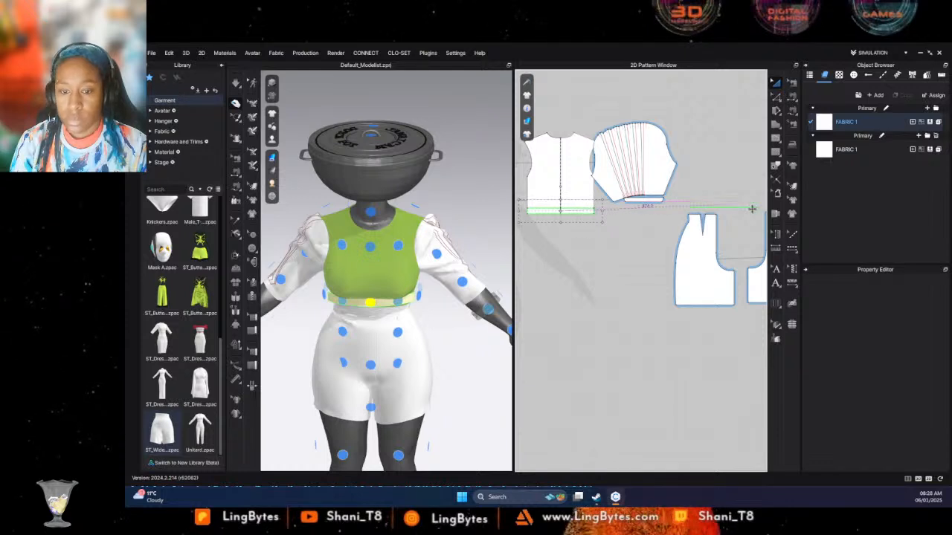
middle_click_drag(752, 209, 661, 233)
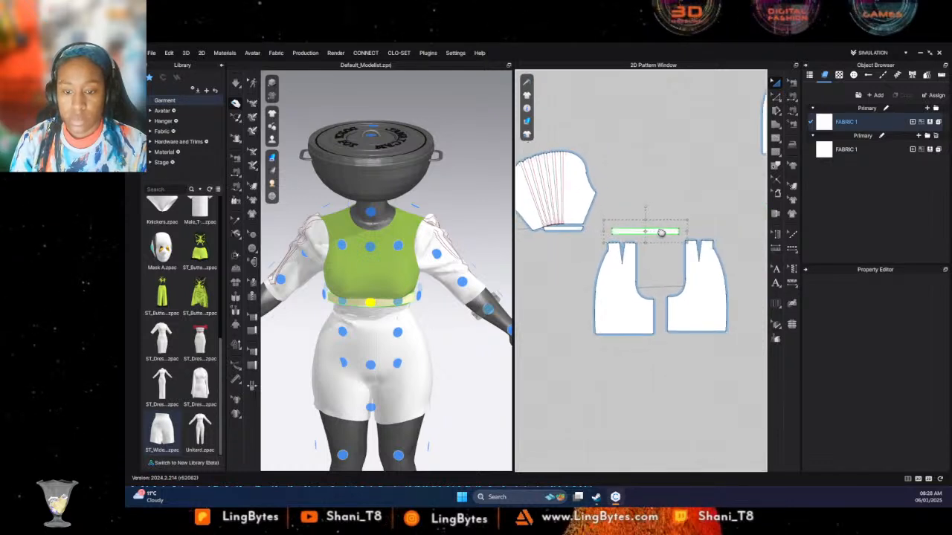
left_click(775, 102)
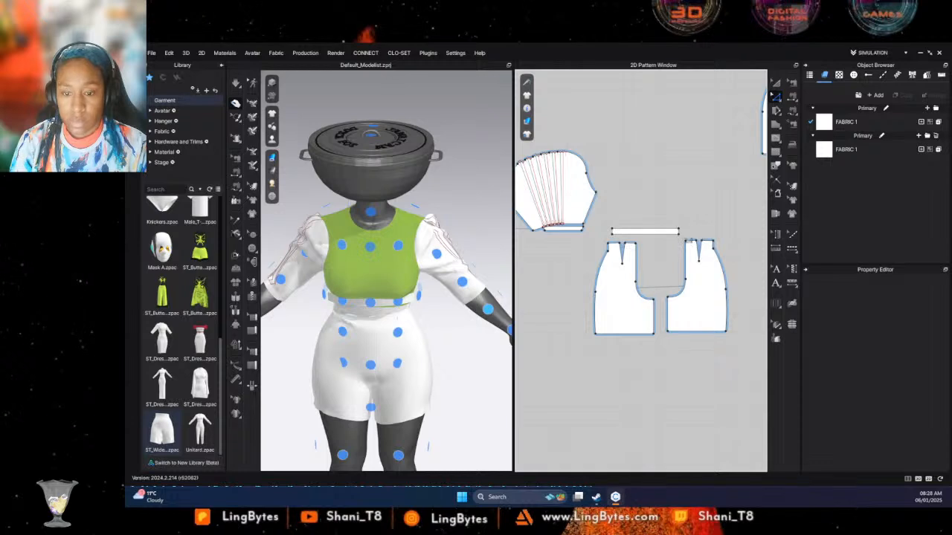
left_click(679, 233)
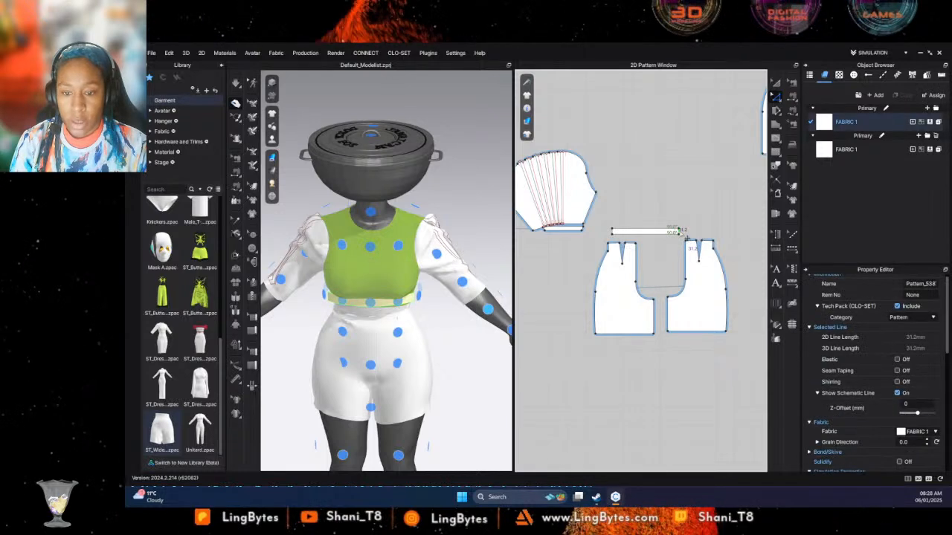
right_click(681, 234)
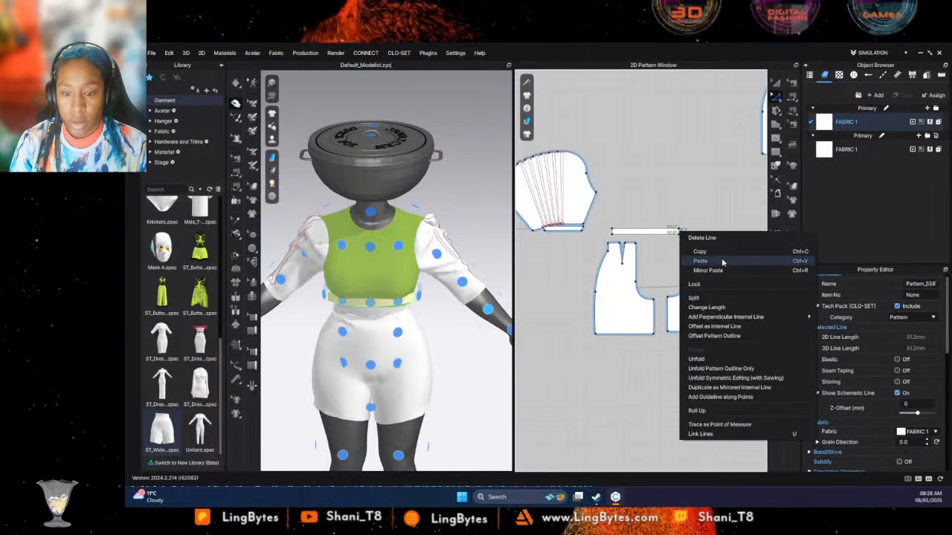
left_click(735, 369)
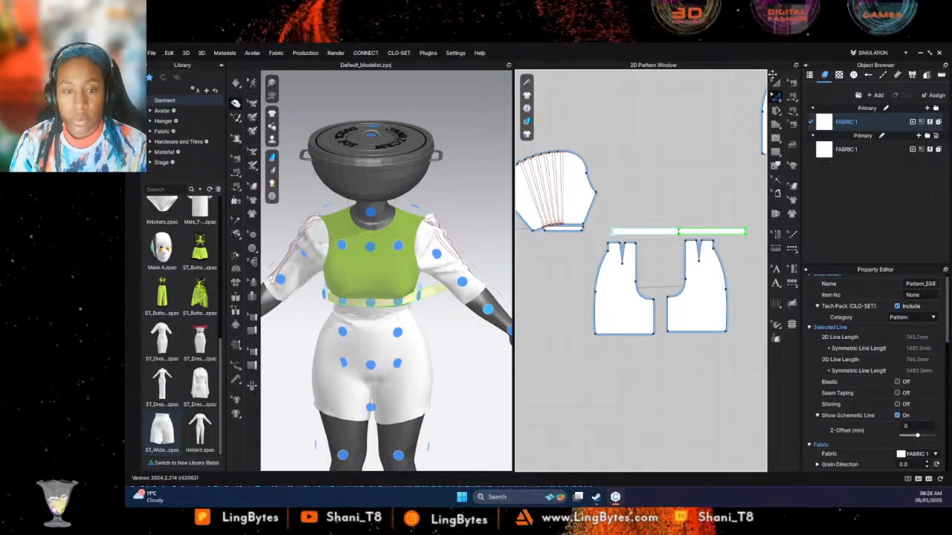
left_click(777, 83)
left_click_drag(693, 229, 683, 217)
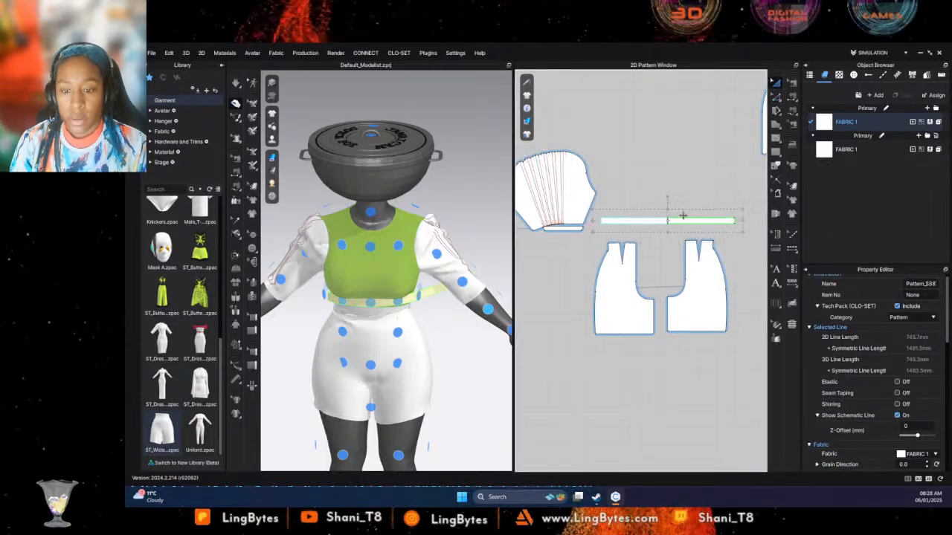
- Sew the waistband's lower edge to the waist edges of the front and back shorts panels and simulate the garment
left_click(792, 110)
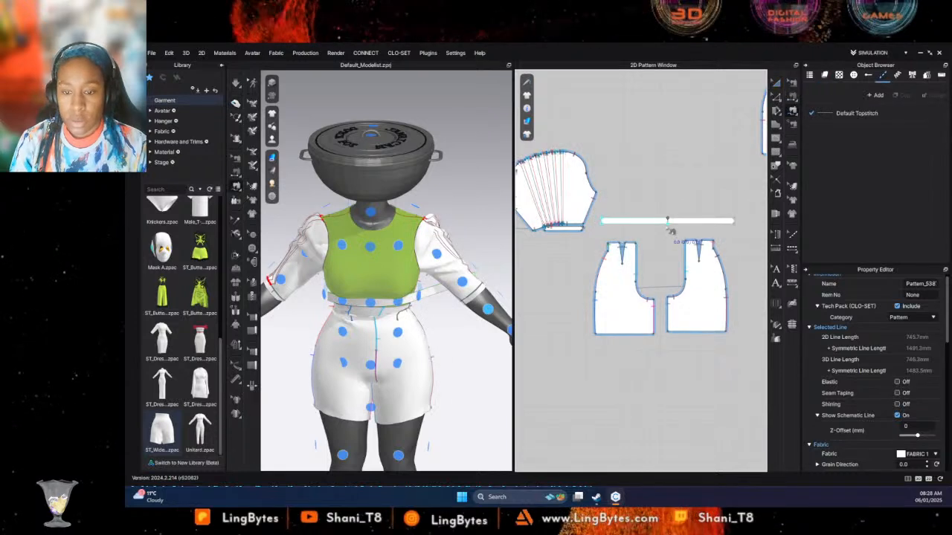
left_click(667, 221)
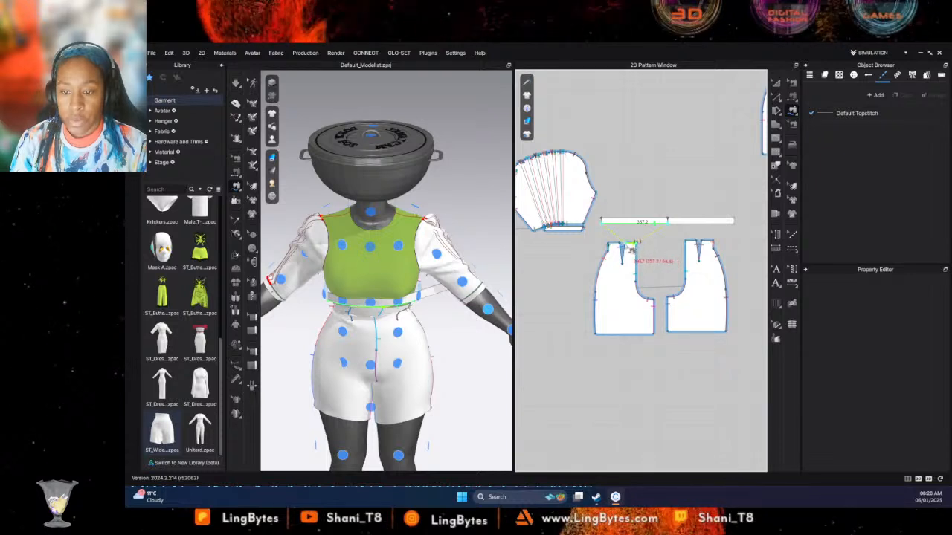
middle_click_drag(691, 177, 554, 265)
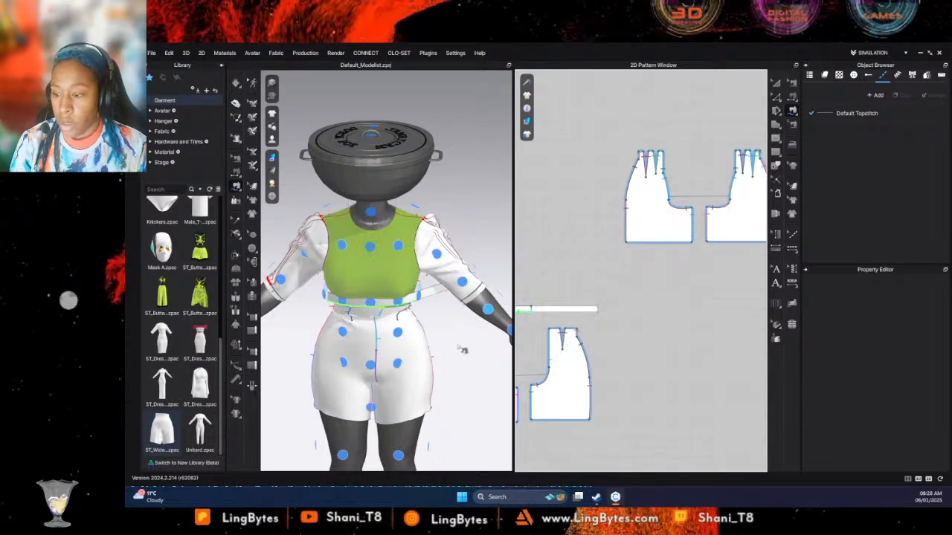
right_click_drag(461, 349, 611, 309)
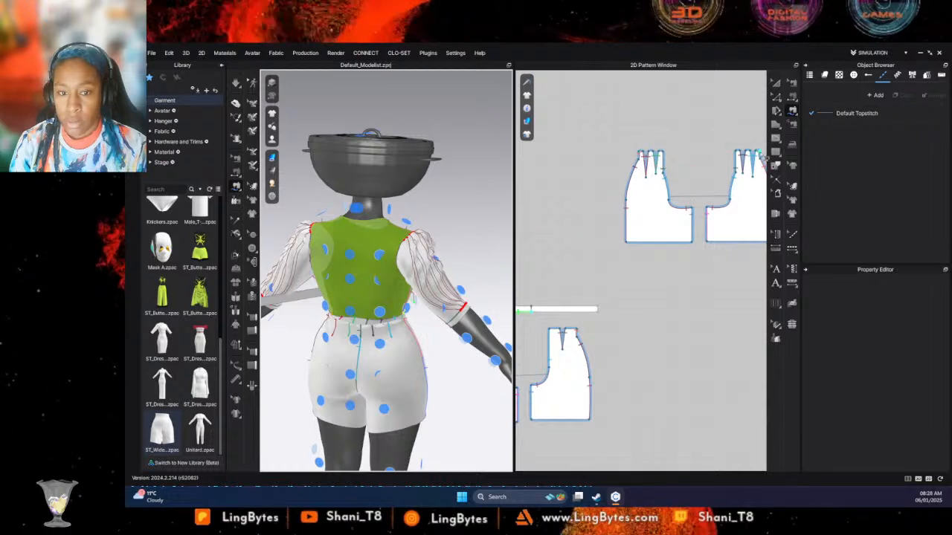
left_click(759, 154)
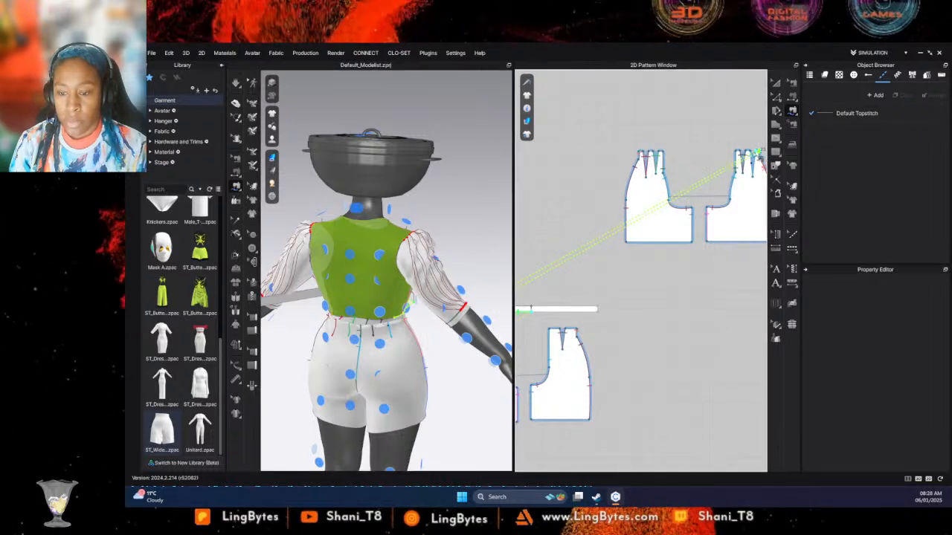
left_click(754, 154)
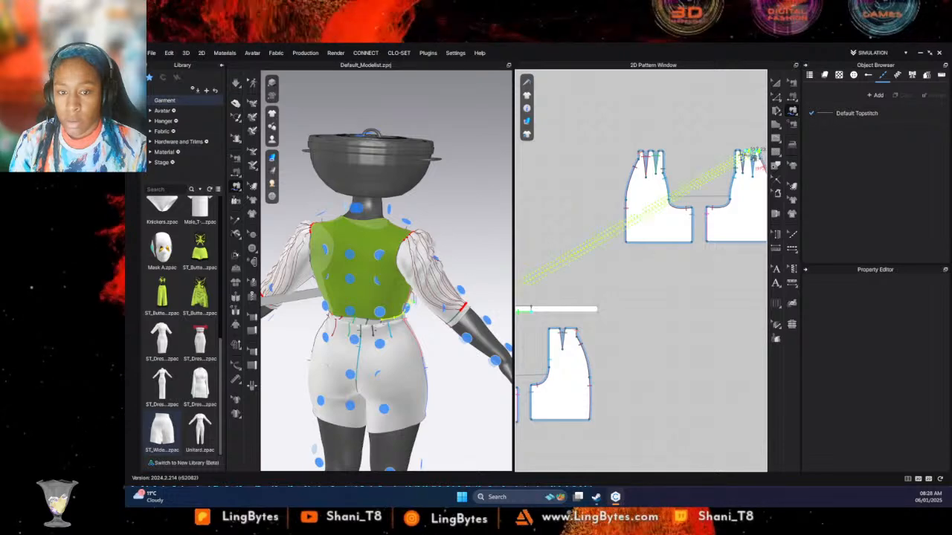
left_click(740, 153)
left_click(736, 152)
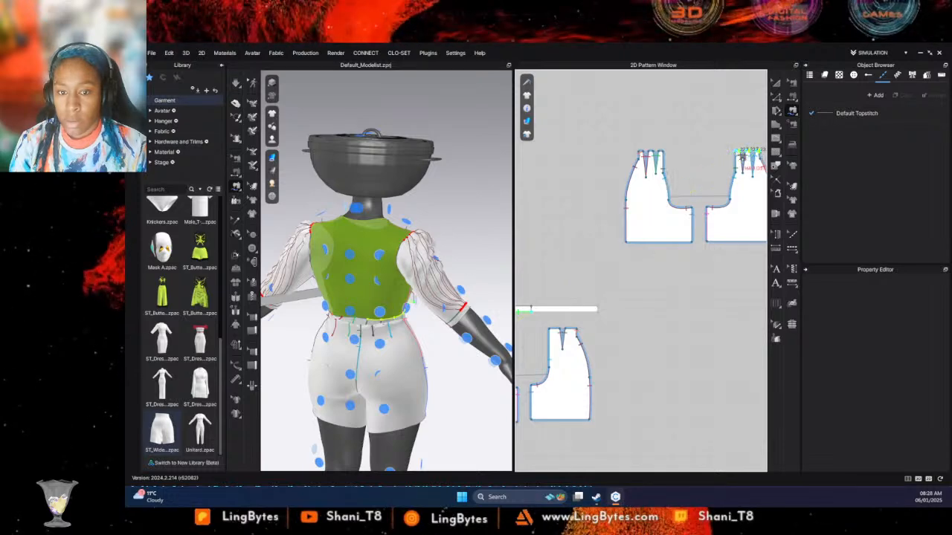
key("Return")
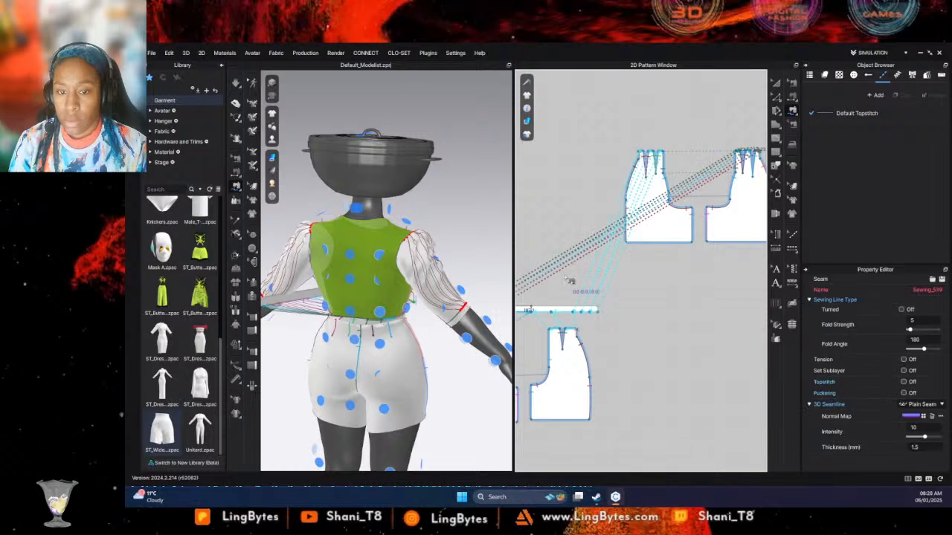
middle_click_drag(622, 307, 699, 289)
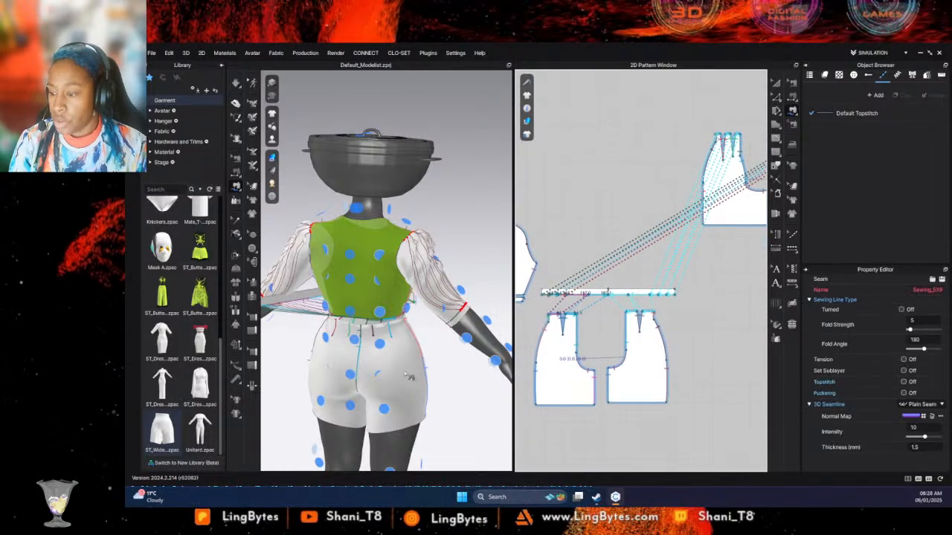
key("space")
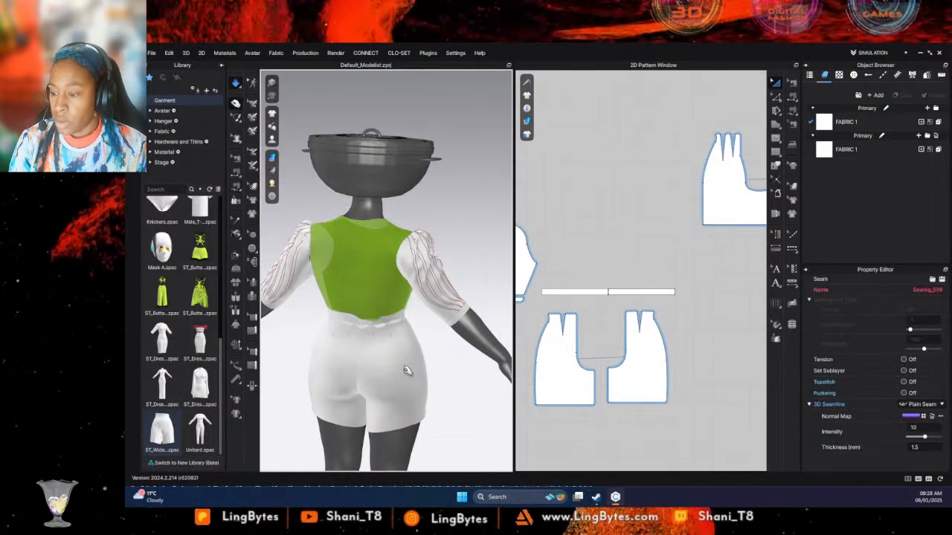
- Sew the two short ends of the waistband together and simulate the closed band
middle_click_drag(628, 196, 682, 181)
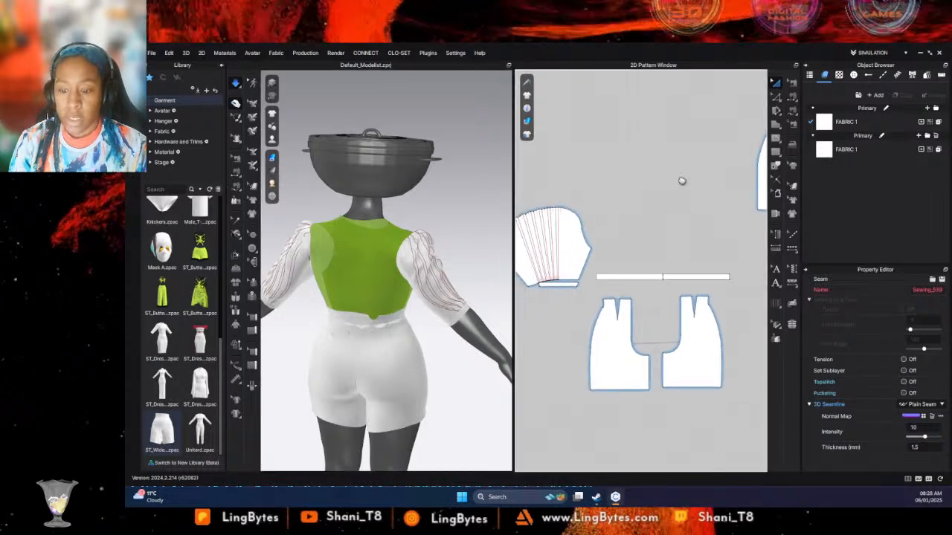
left_click(793, 96)
left_click(597, 277)
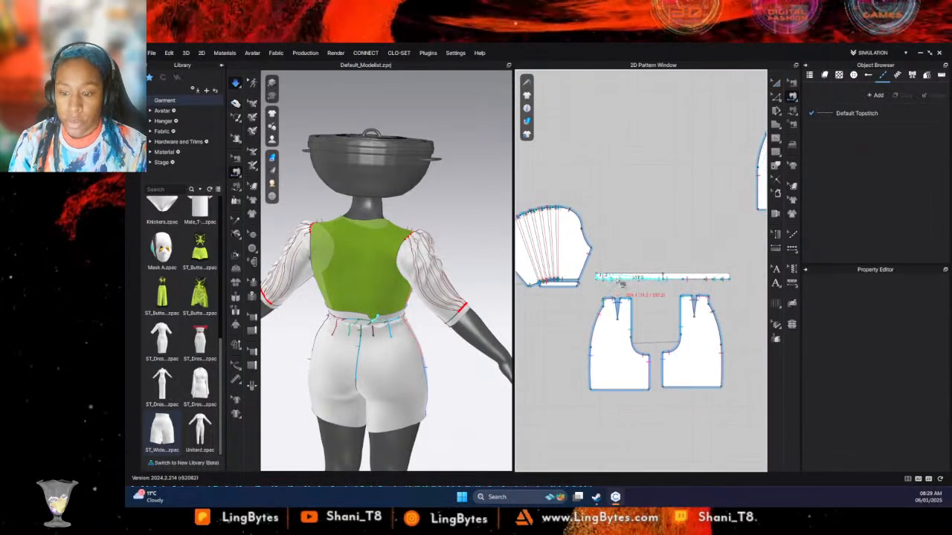
left_click(737, 279)
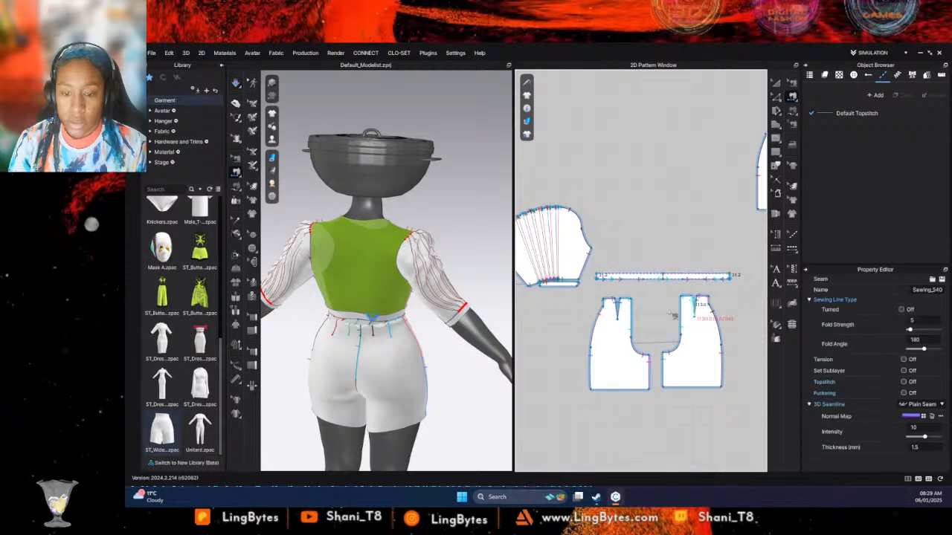
key("q")
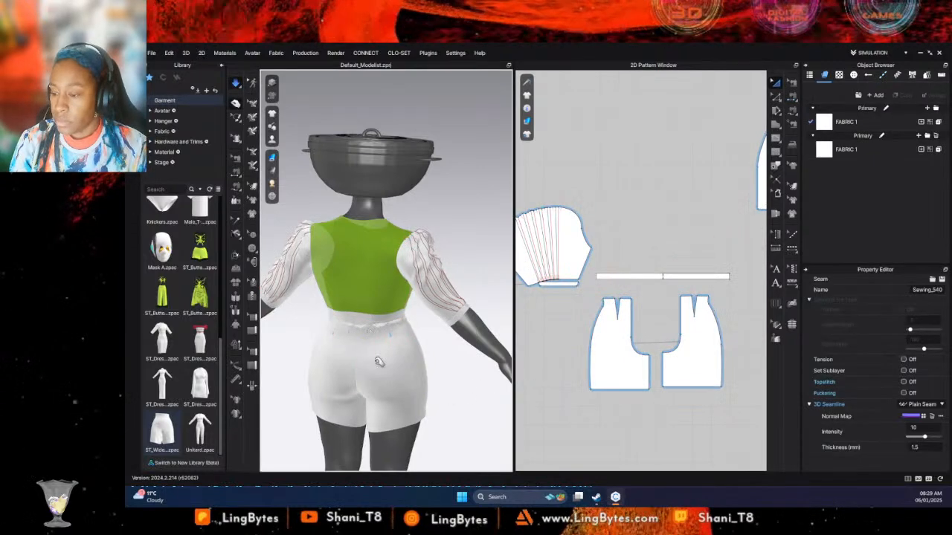
- Pull the back of the shorts down on both legs during simulation so they settle below the waistband
scroll(593, 255, "down", 4)
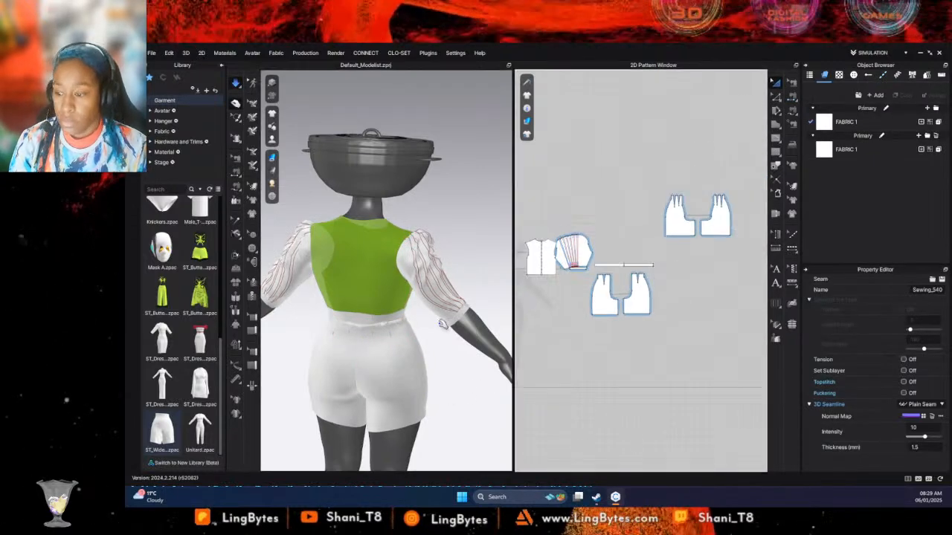
left_click(423, 403)
left_click_drag(416, 451, 418, 450)
left_click_drag(366, 390, 334, 423)
left_click(334, 422)
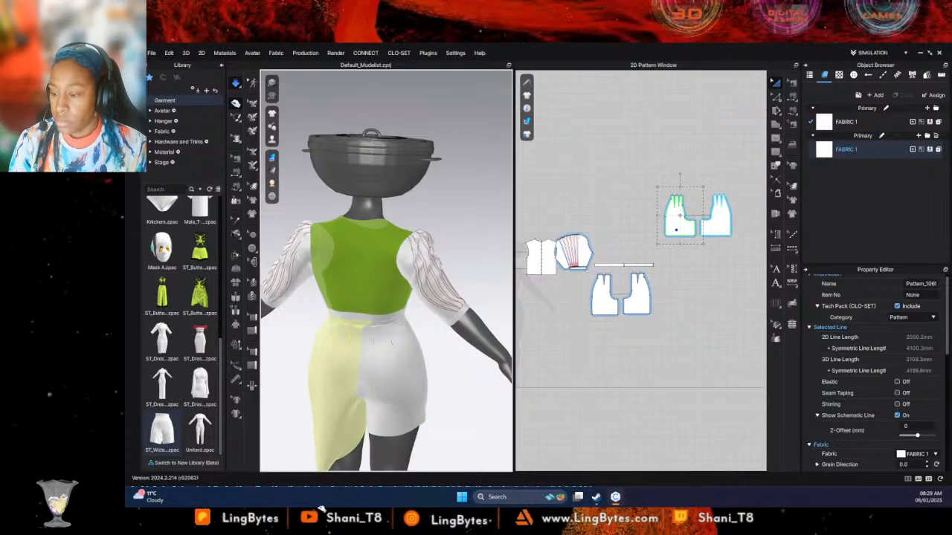
- Pull the front legs of the shorts downward during simulation to straighten them on the avatar
right_click_drag(328, 421, 281, 360)
left_click(309, 331)
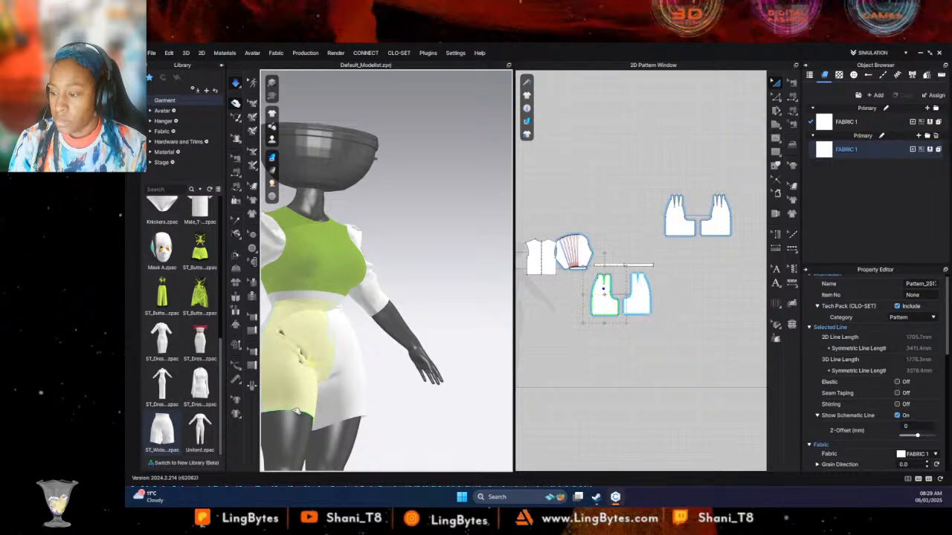
left_click_drag(279, 402, 290, 504)
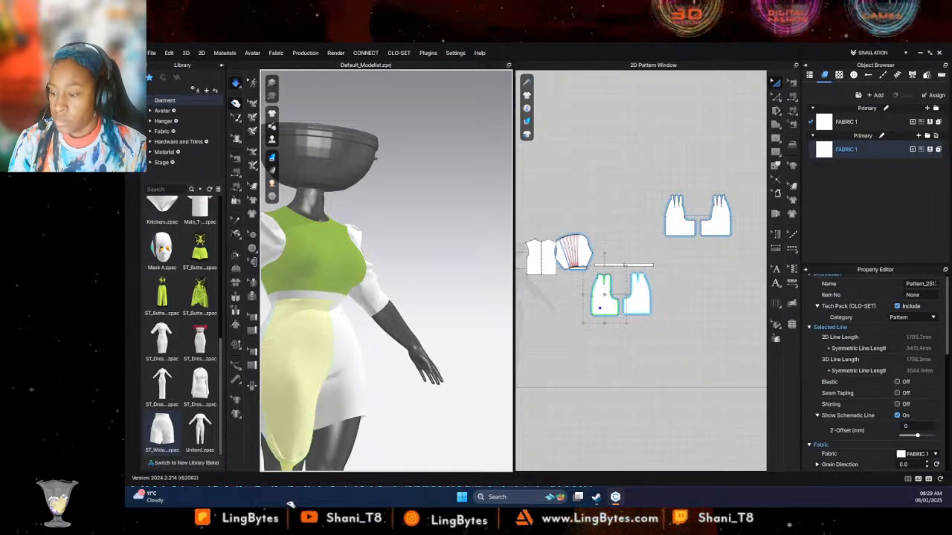
left_click_drag(351, 344, 360, 403)
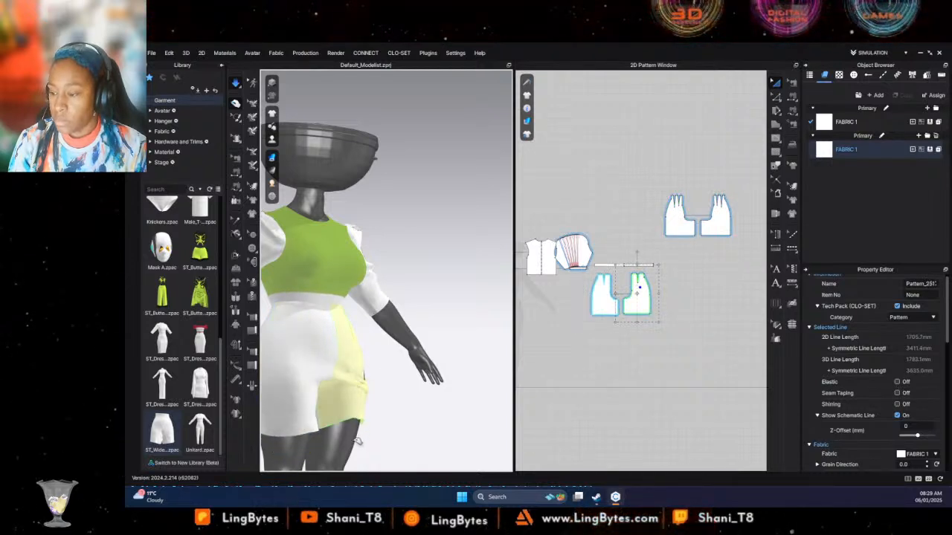
left_click_drag(351, 472, 350, 474)
left_click_drag(287, 320, 351, 485)
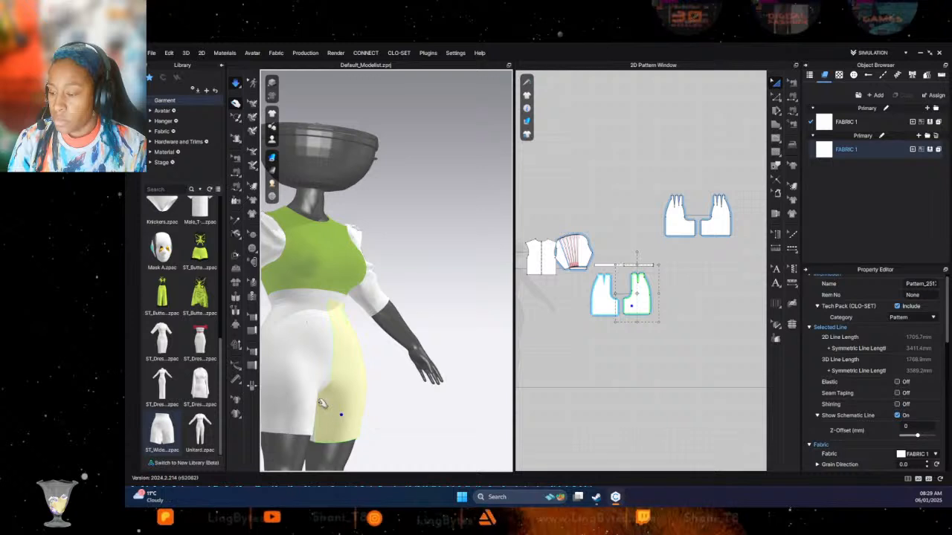
left_click_drag(301, 420, 281, 498)
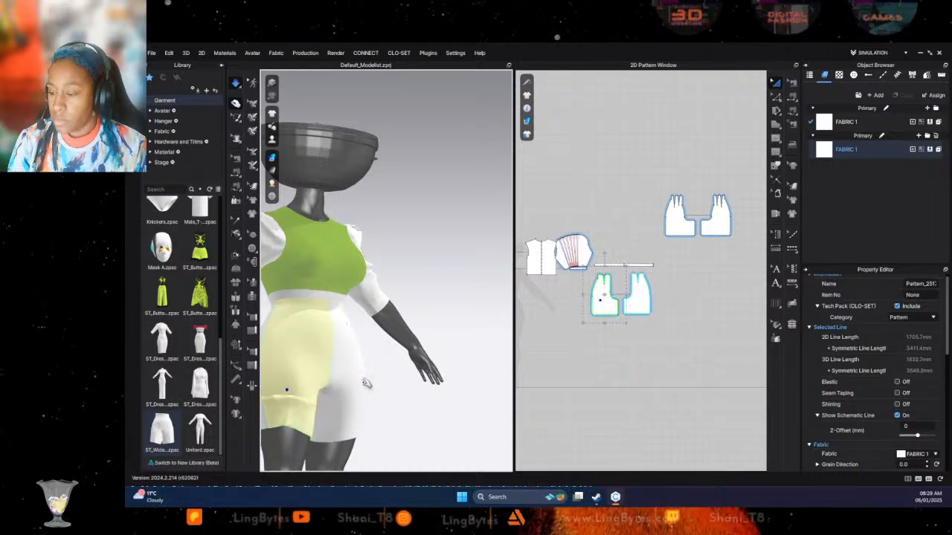
scroll(321, 350, "down", 2)
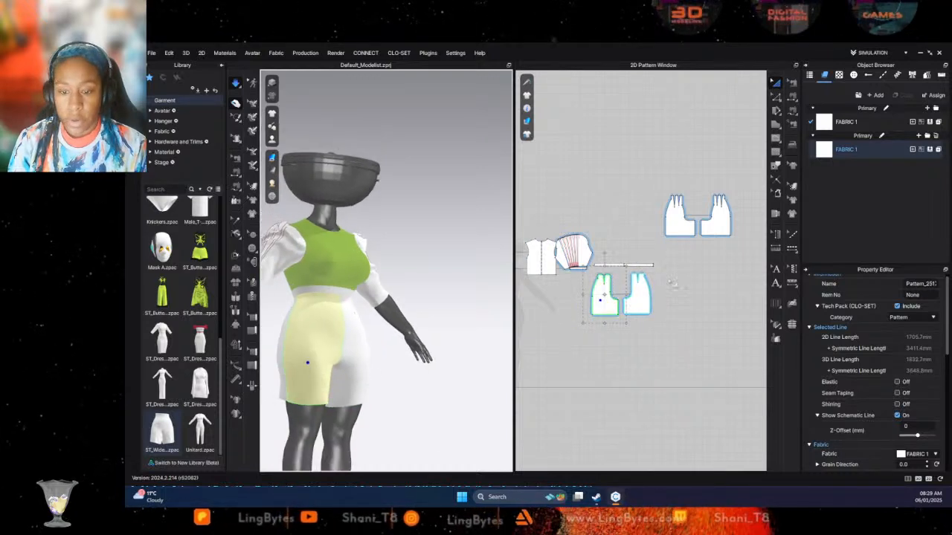
- Set the additional rendering thickness of the waistband, all shorts panels and the sleeve cuff to 3 mm
left_click(673, 281)
left_click_drag(752, 195, 586, 324)
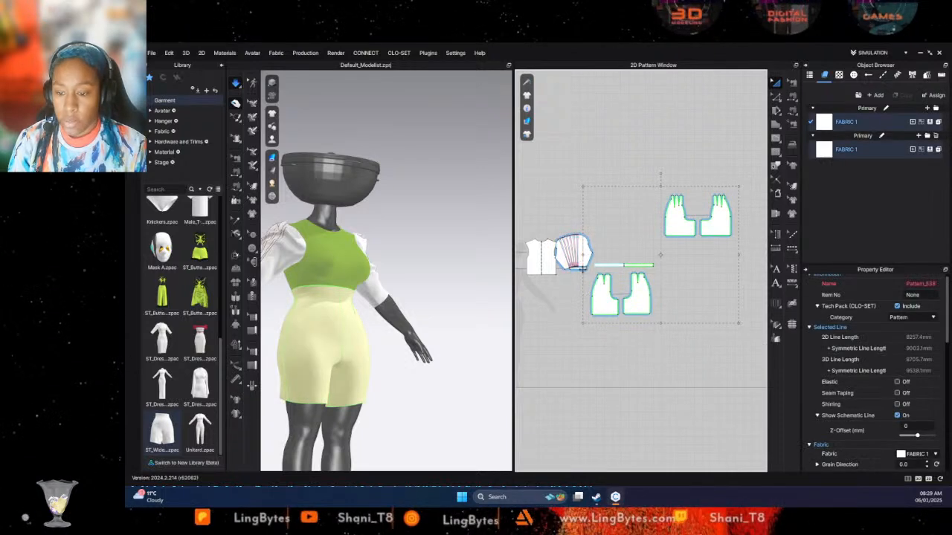
scroll(886, 389, "down", 5)
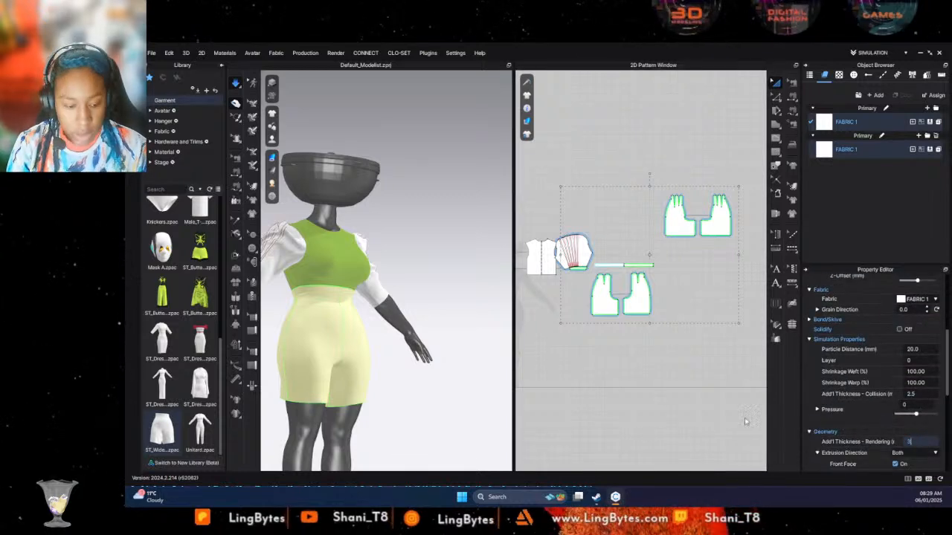
left_click(679, 421)
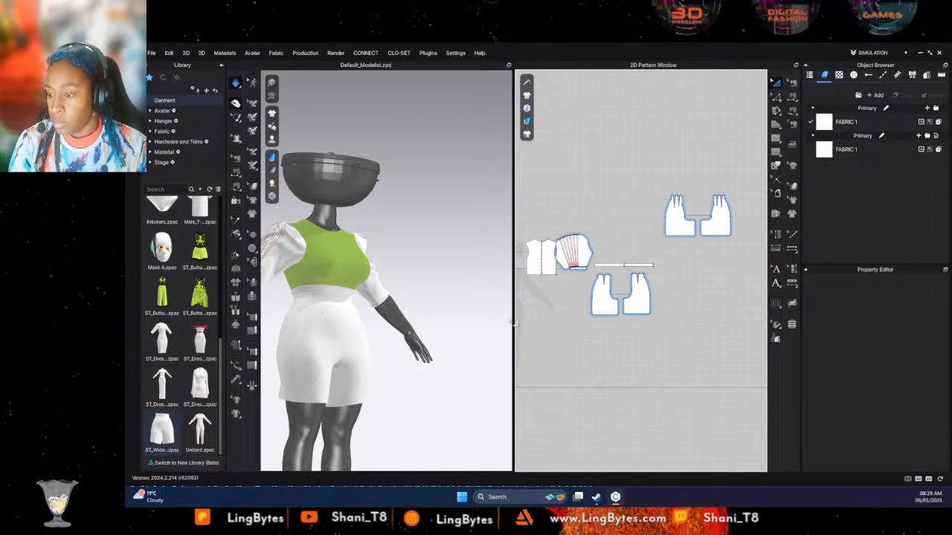
- Change the waistband's additional rendering thickness and set that of all four shorts panels to 1.5 mm
scroll(408, 309, "down", 2)
middle_click_drag(332, 314, 412, 357)
scroll(412, 358, "down", 5)
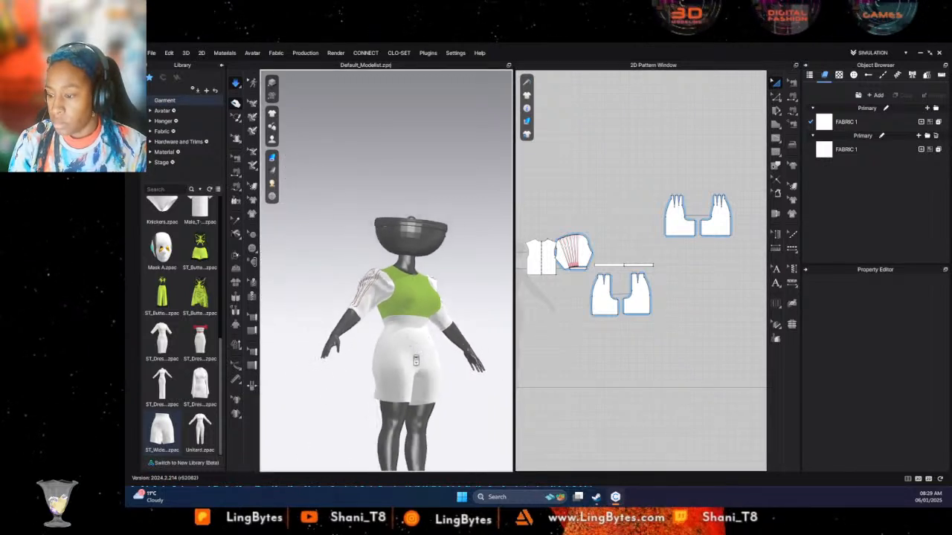
scroll(376, 356, "up", 4)
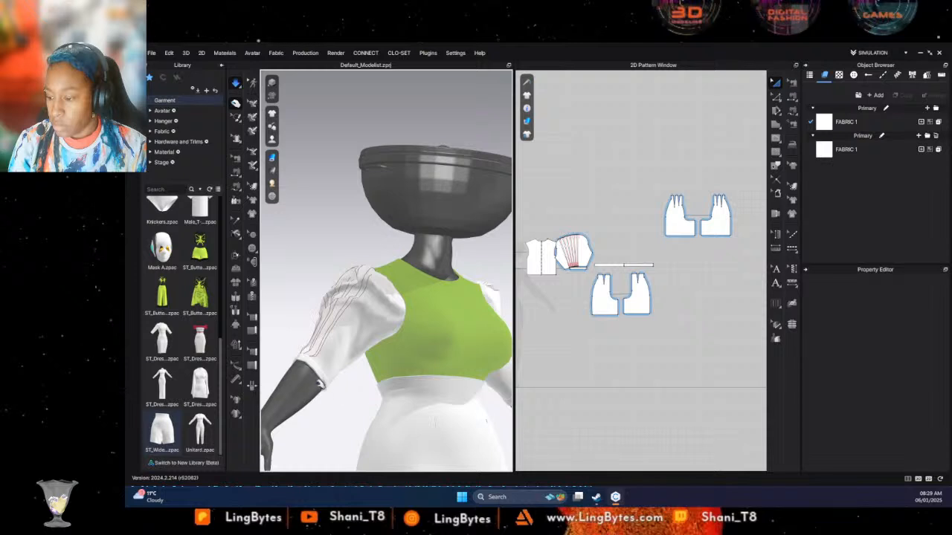
left_click(326, 378)
right_click_drag(361, 398, 381, 364)
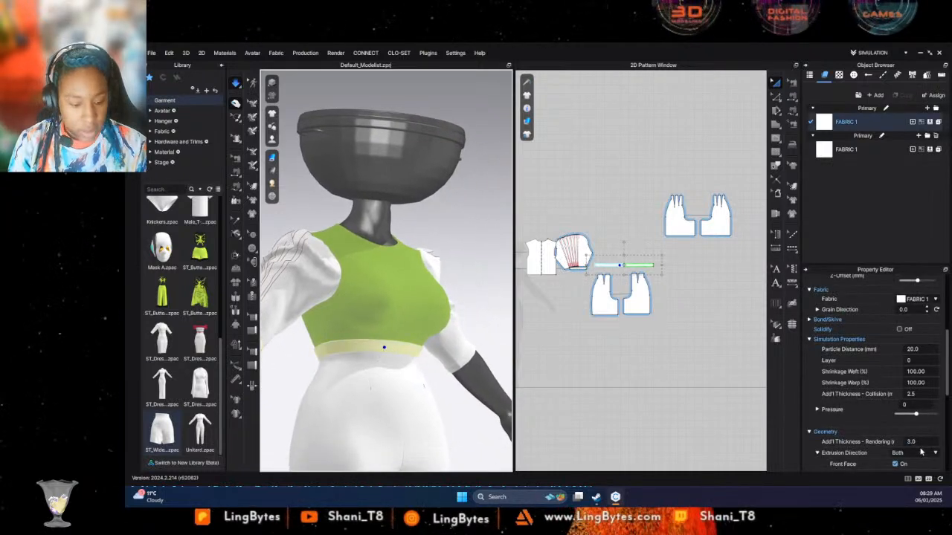
left_click(922, 442)
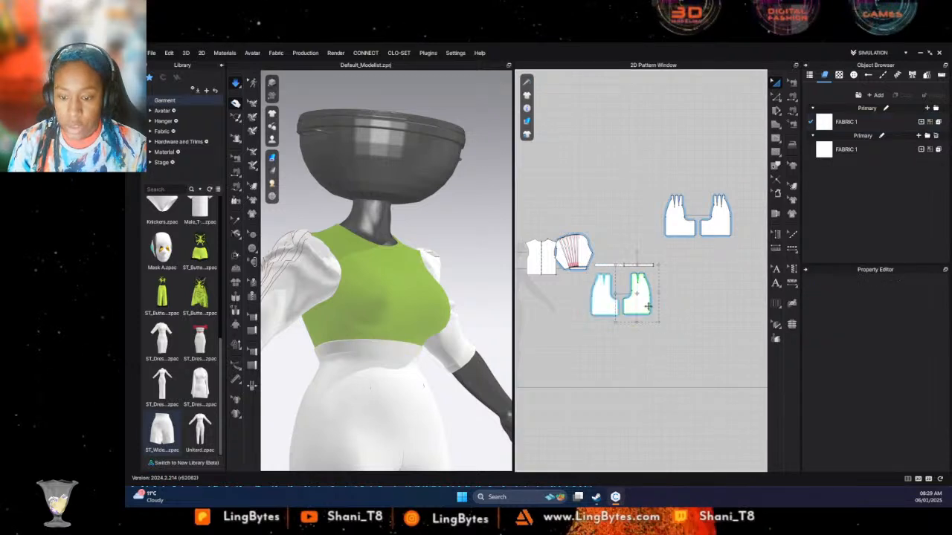
left_click(603, 299)
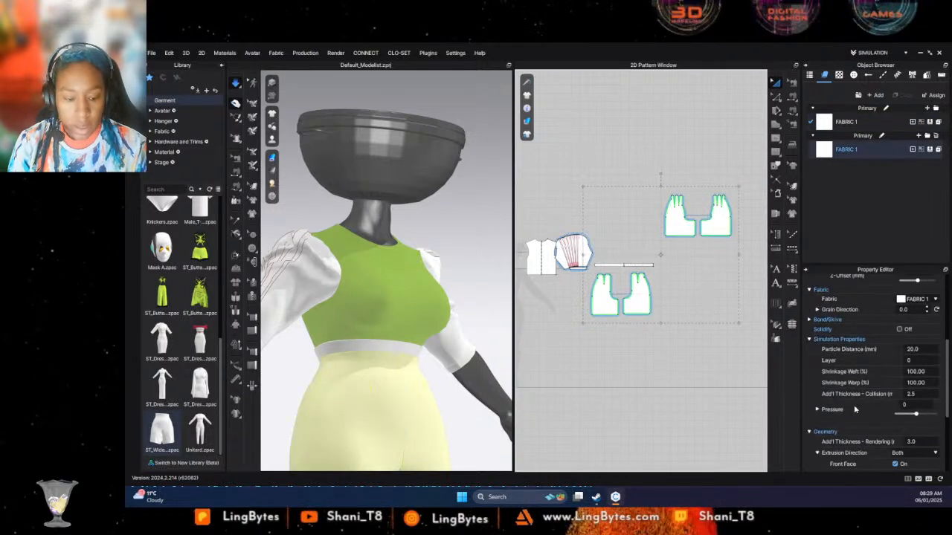
left_click(922, 442)
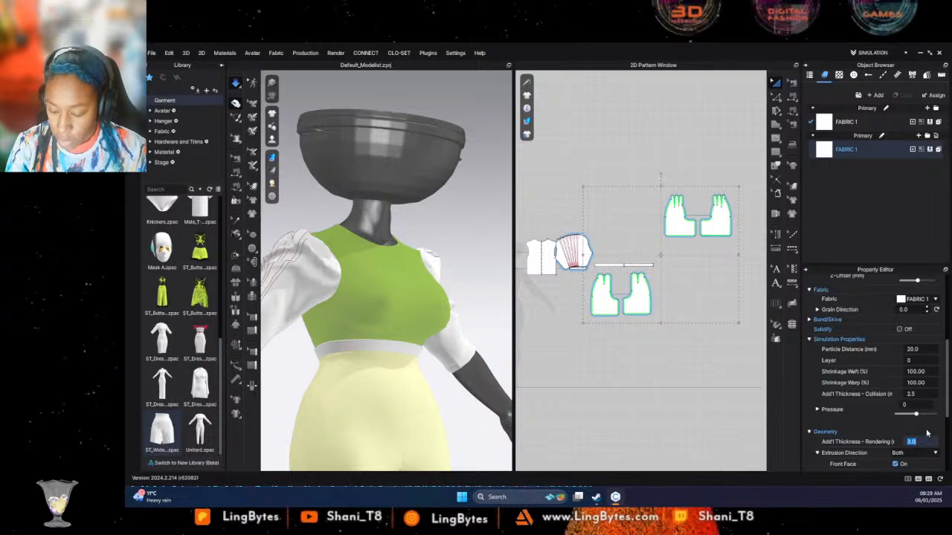
left_click(737, 404)
- Lengthen all four shorts panels to below the knee by moving their hem edges straight down together, and simulate the garment
middle_click_drag(402, 392, 431, 281)
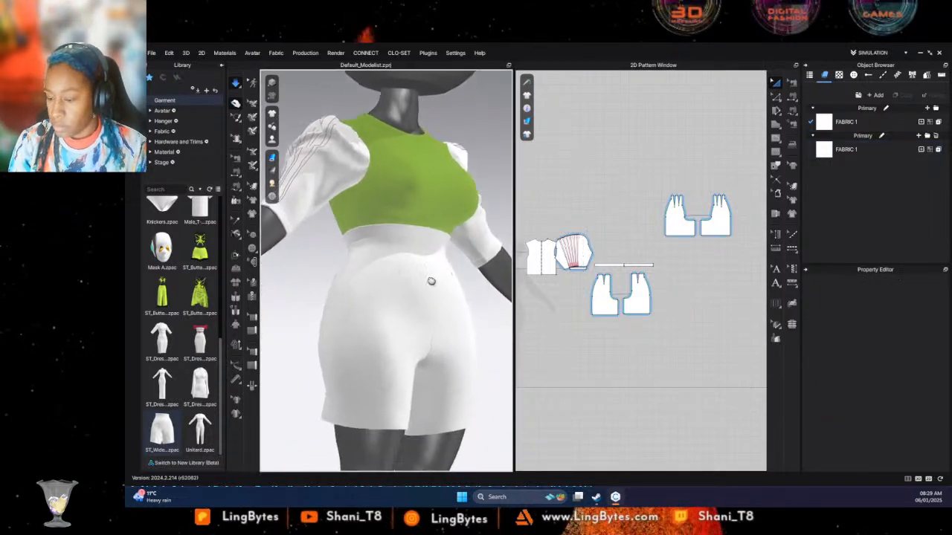
right_click_drag(431, 281, 416, 366)
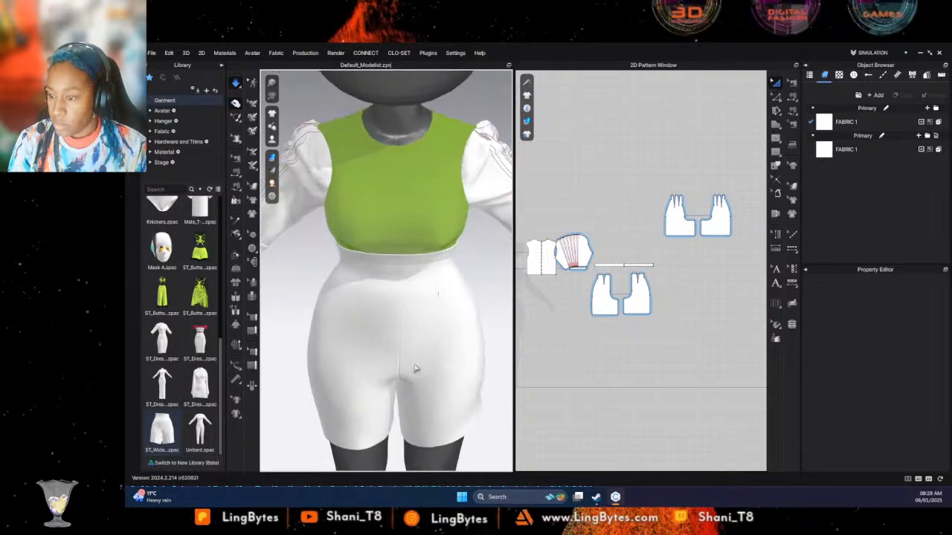
scroll(416, 352, "down", 5)
middle_click_drag(418, 336, 418, 200)
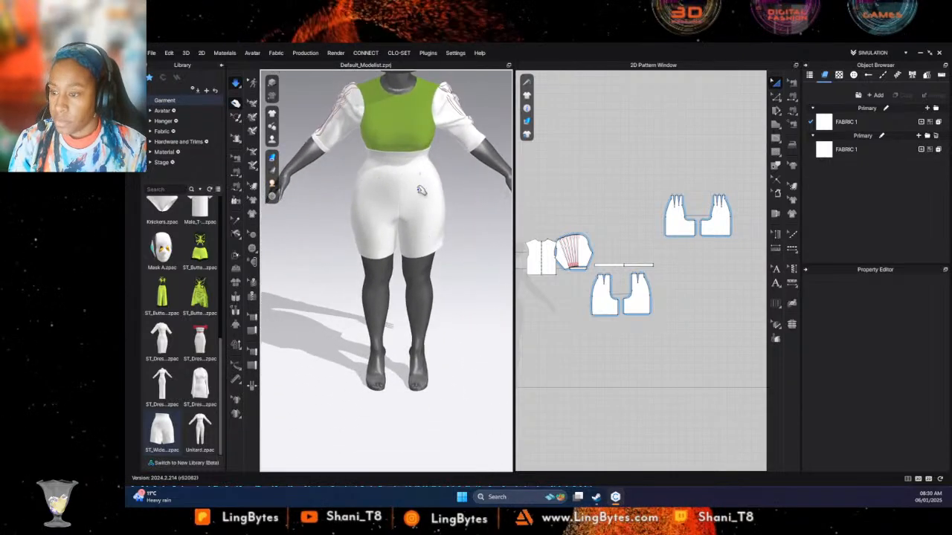
left_click(444, 278)
left_click(714, 110)
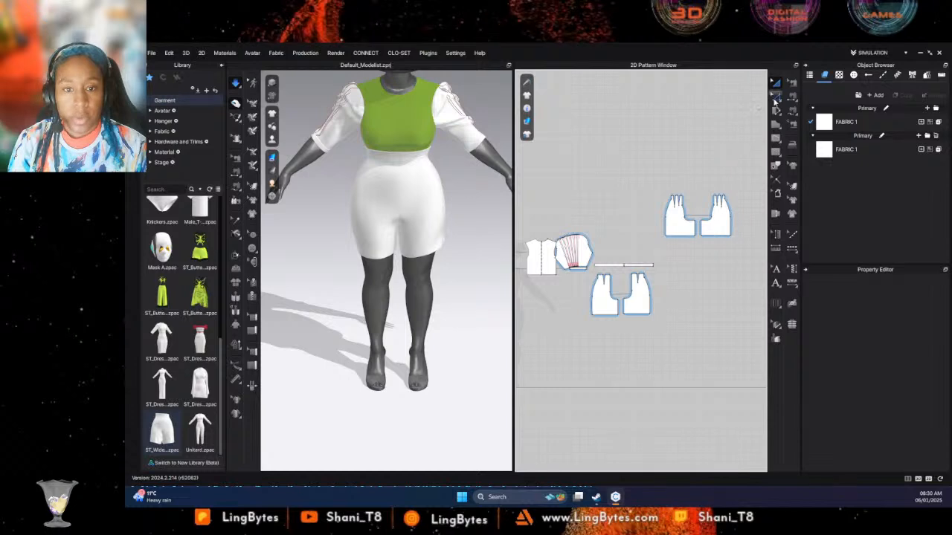
key("z")
left_click(723, 237)
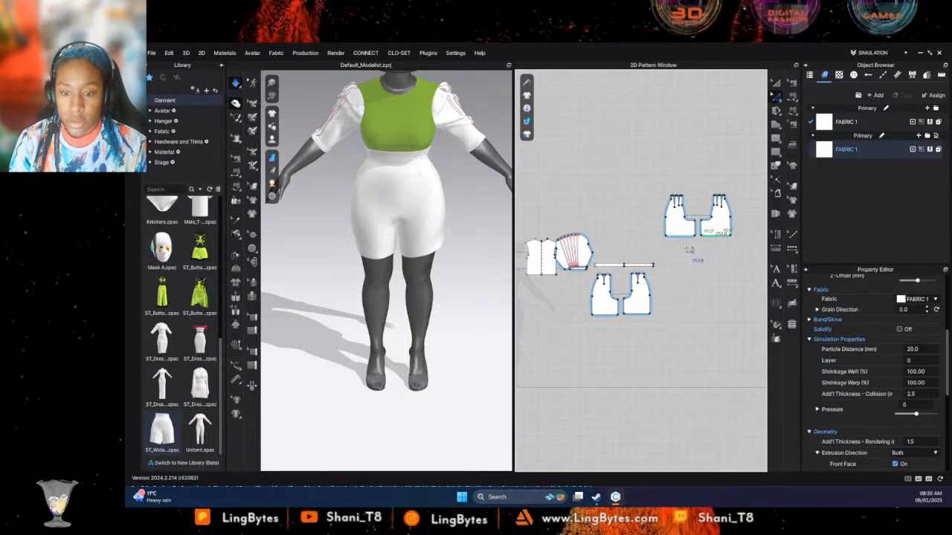
left_click(712, 254)
left_click(719, 236)
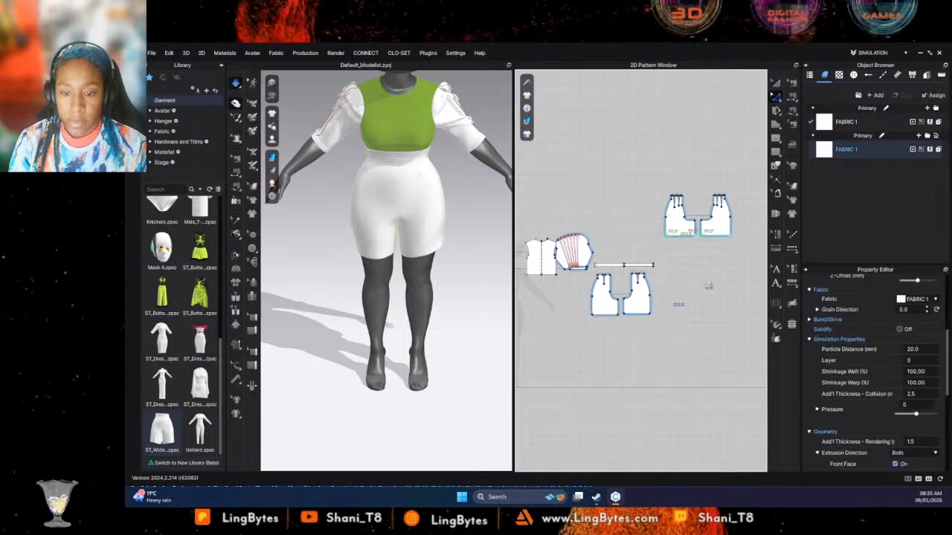
left_click(738, 255)
left_click_drag(657, 232, 655, 230)
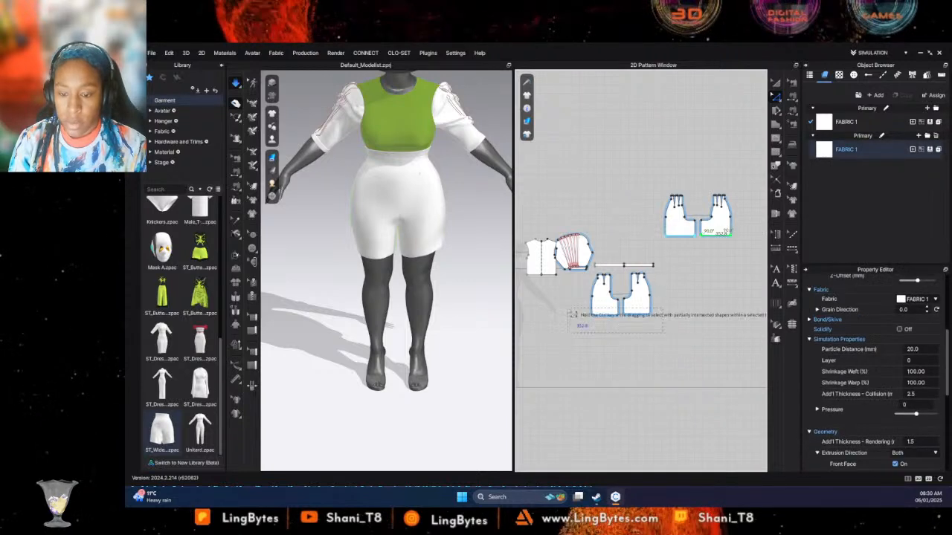
left_click_drag(573, 314, 645, 325)
key("Down")
key("Down")
key("Down")
key("Down")
key("Down")
key("Down")
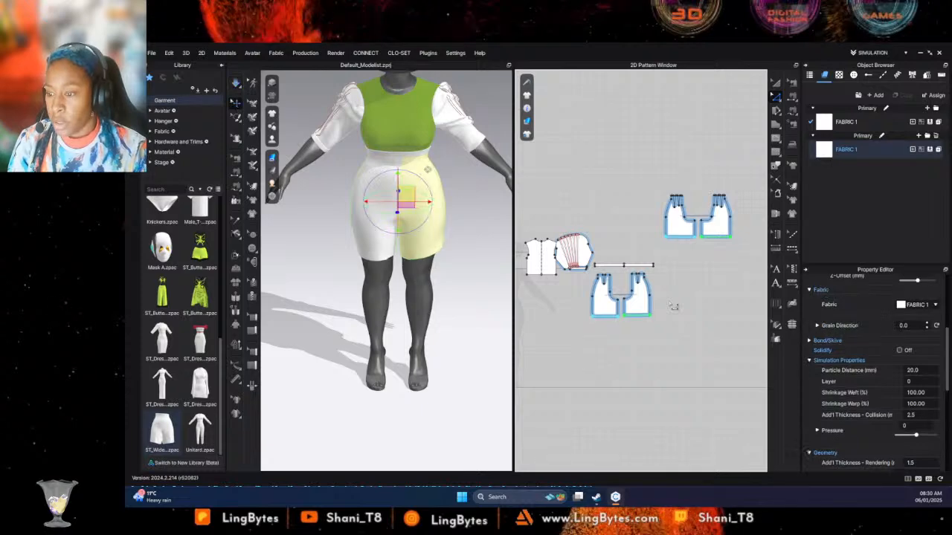
key("Down")
key("Down")
key("Down")
key("Down")
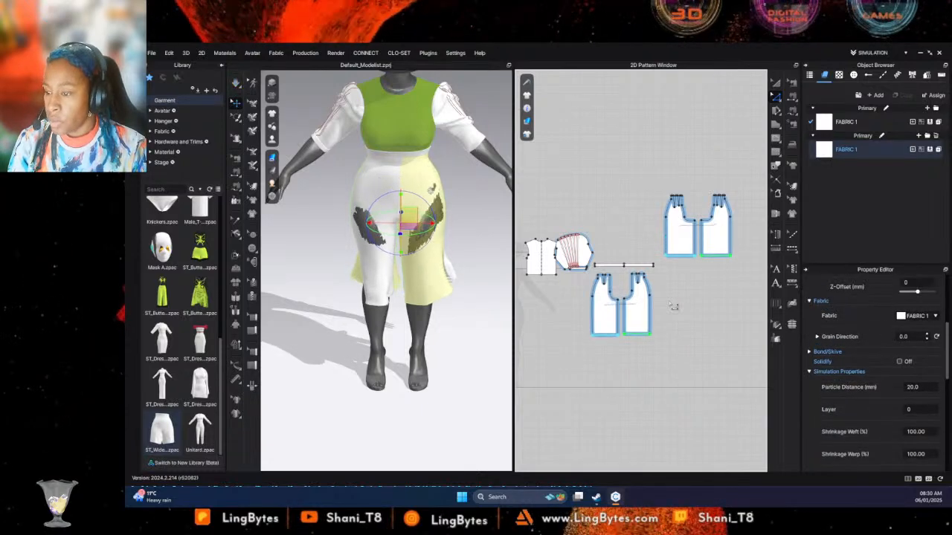
key("Down")
key("Down")
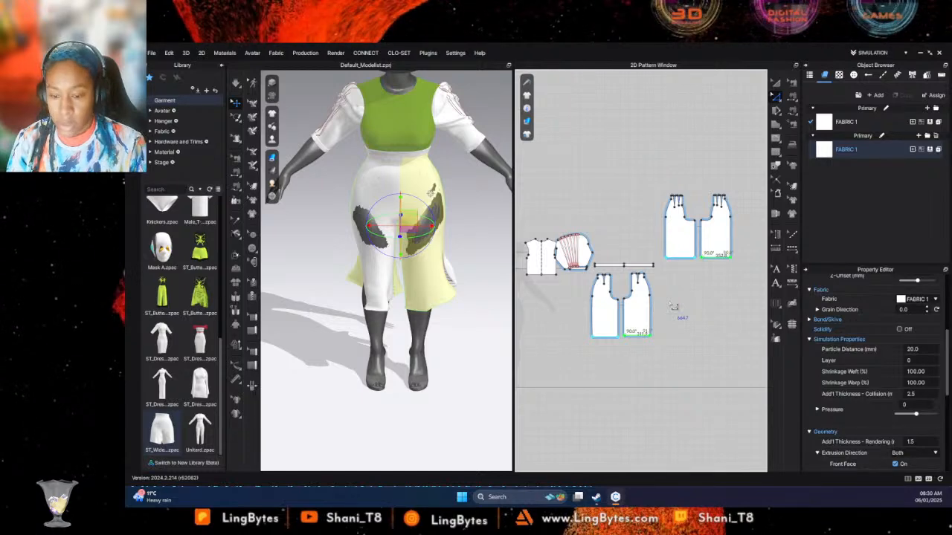
key("space")
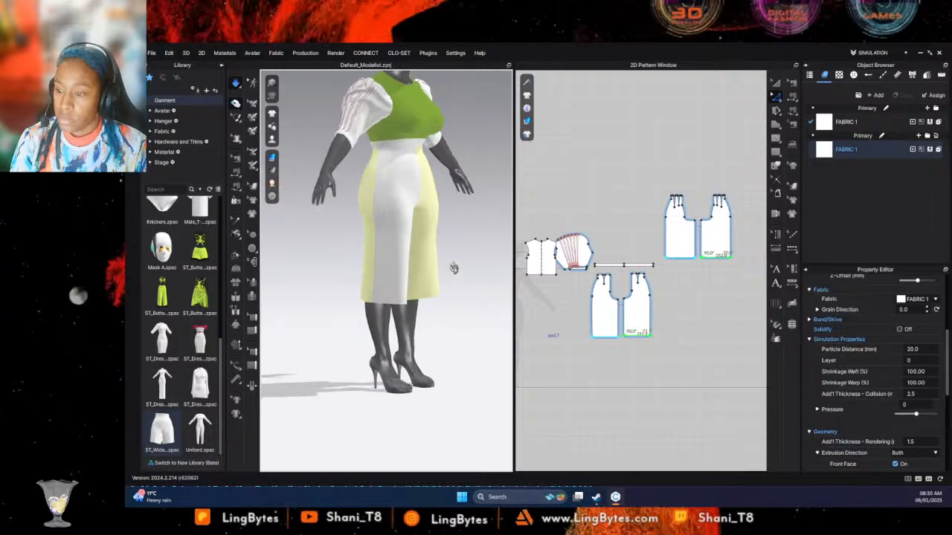
left_click(728, 314)
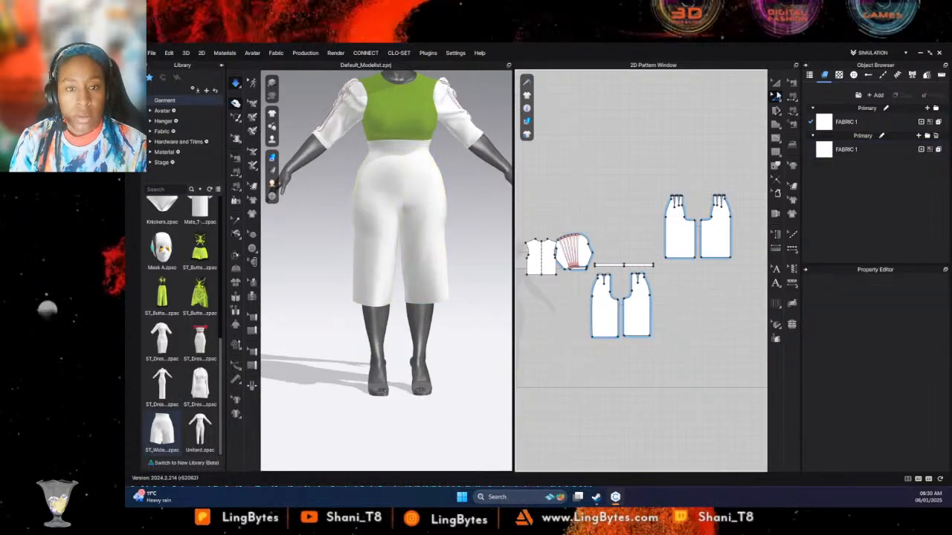
- Offset the hem edges of all leg panels as one internal line at a distance of 21 mm
left_click(642, 339)
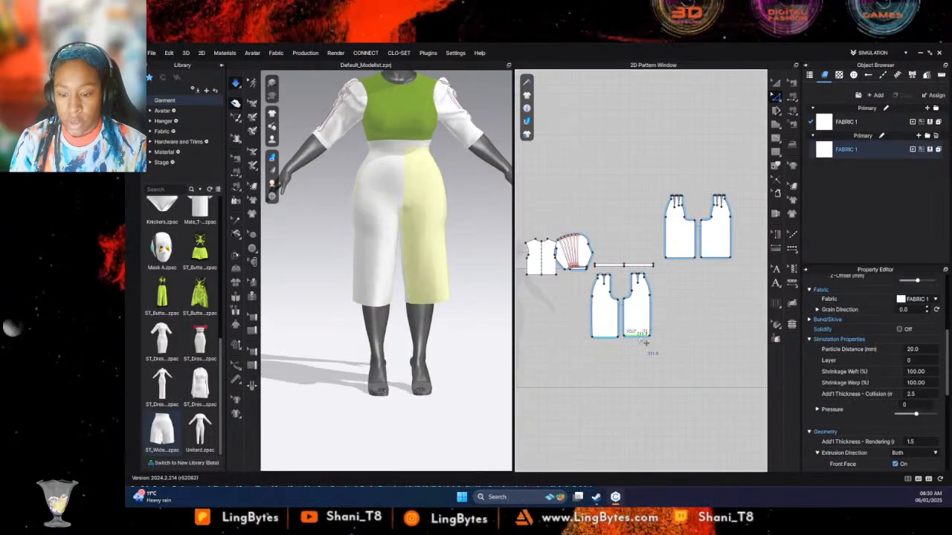
right_click(685, 258)
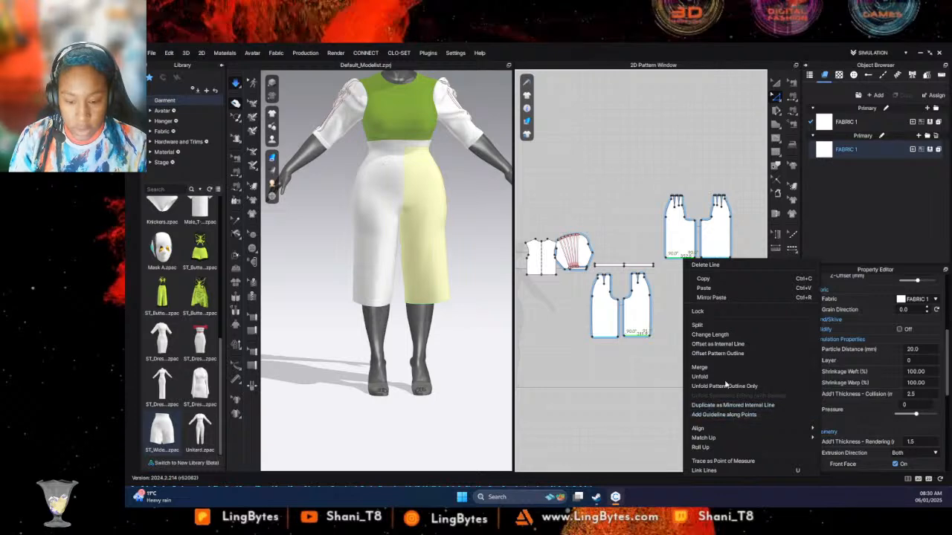
left_click(730, 345)
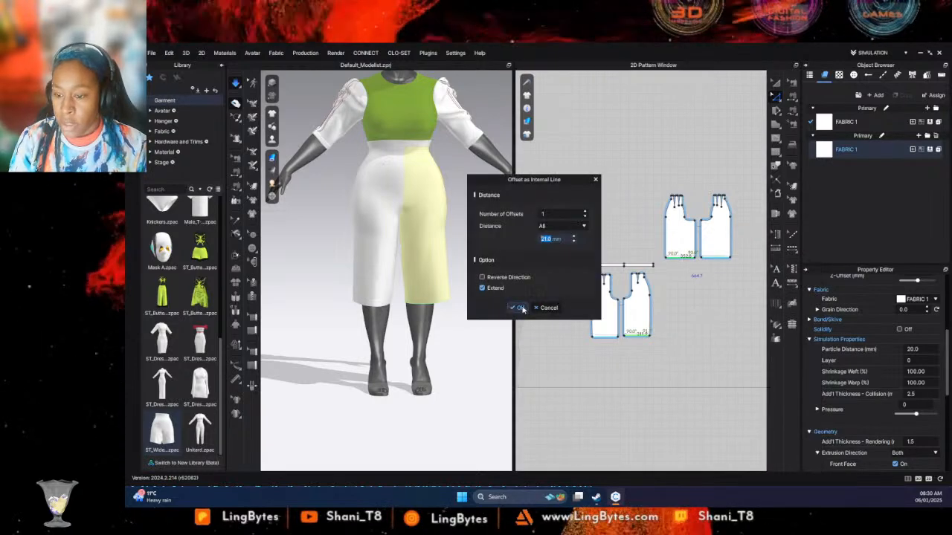
left_click(516, 308)
- Cut and sew the leg panels along the internal lines above the hems to make separate hem bands
left_click(725, 258)
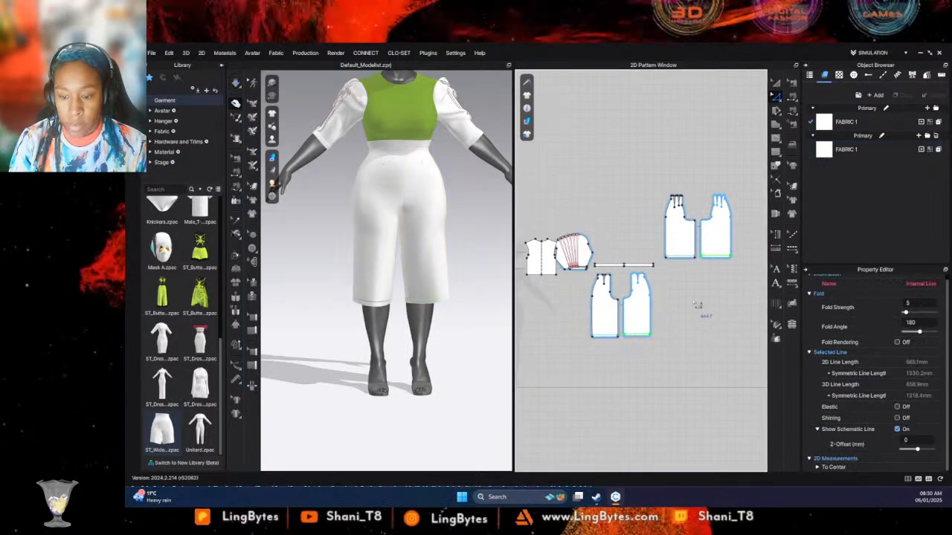
right_click(721, 257)
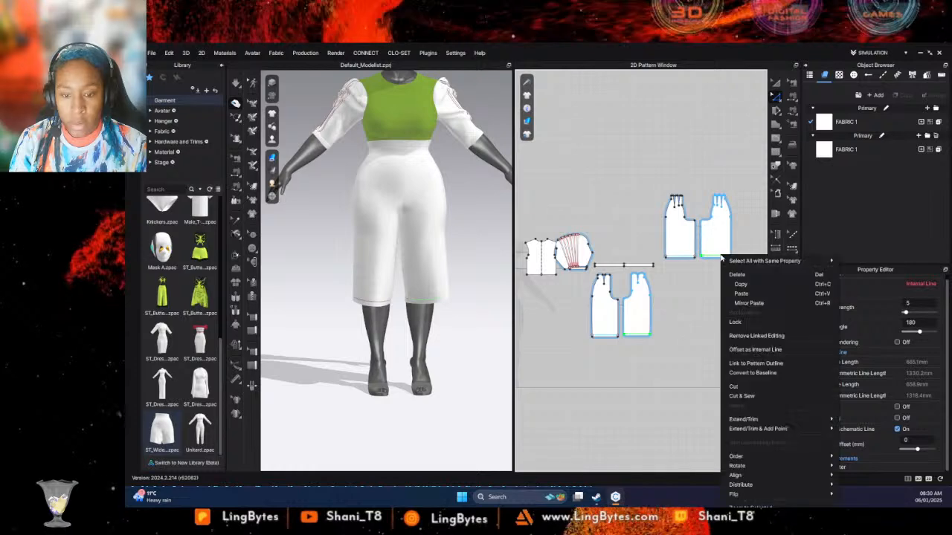
left_click(754, 398)
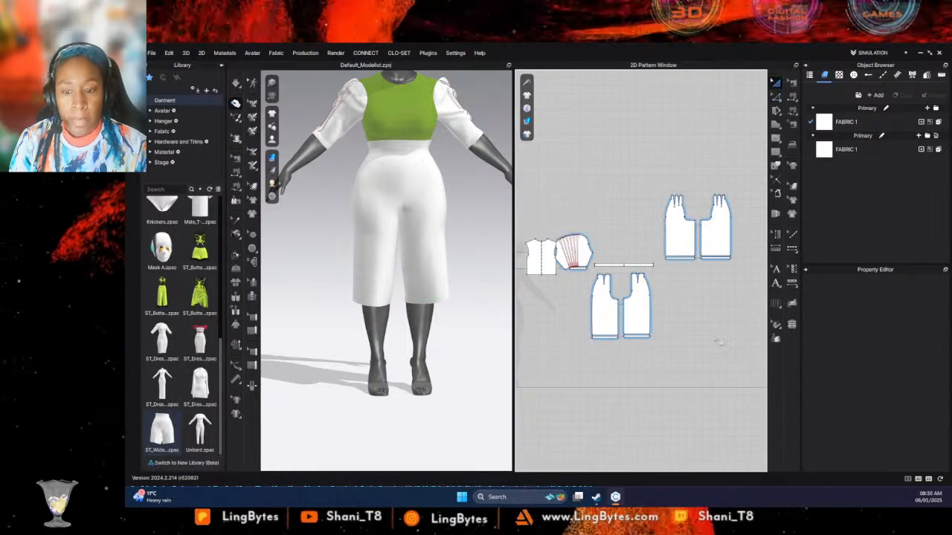
- Narrow all four hem bands in width in two passes, simulating after each so they gather the leg hems
left_click_drag(573, 328, 573, 328)
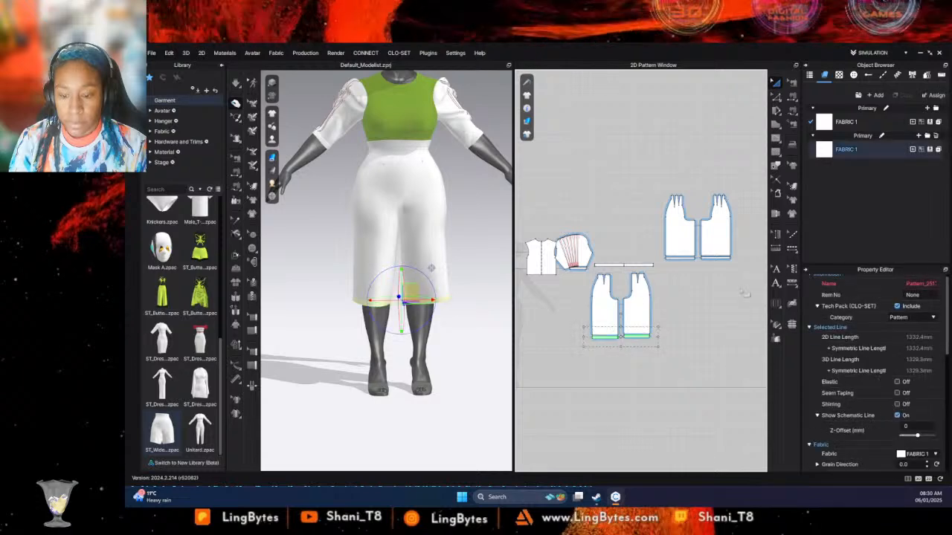
left_click_drag(743, 270, 658, 252, "shift")
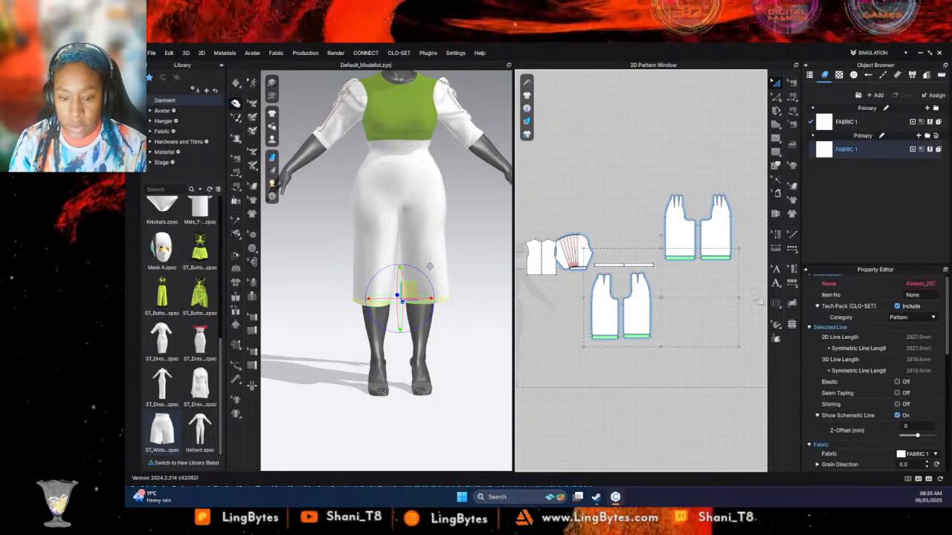
left_click_drag(738, 298, 703, 298)
key("space")
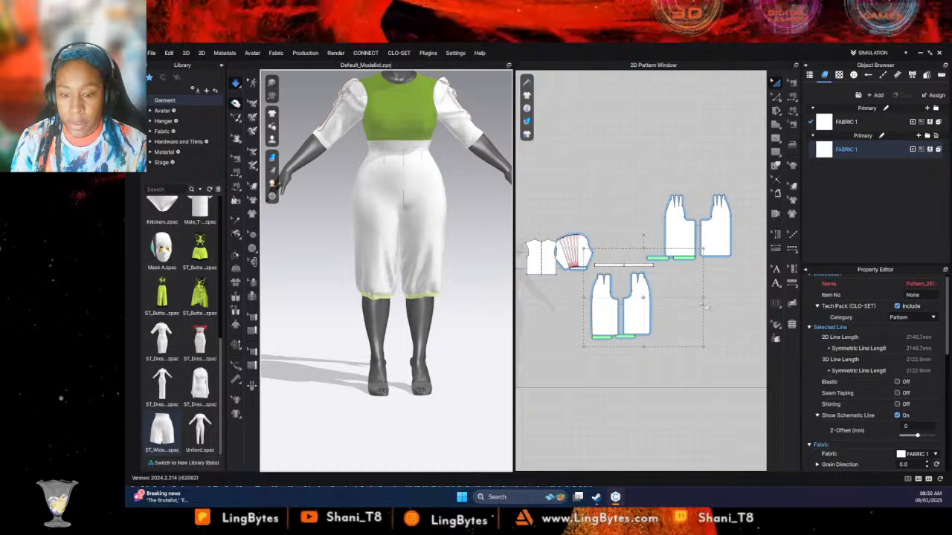
left_click_drag(695, 297, 682, 297)
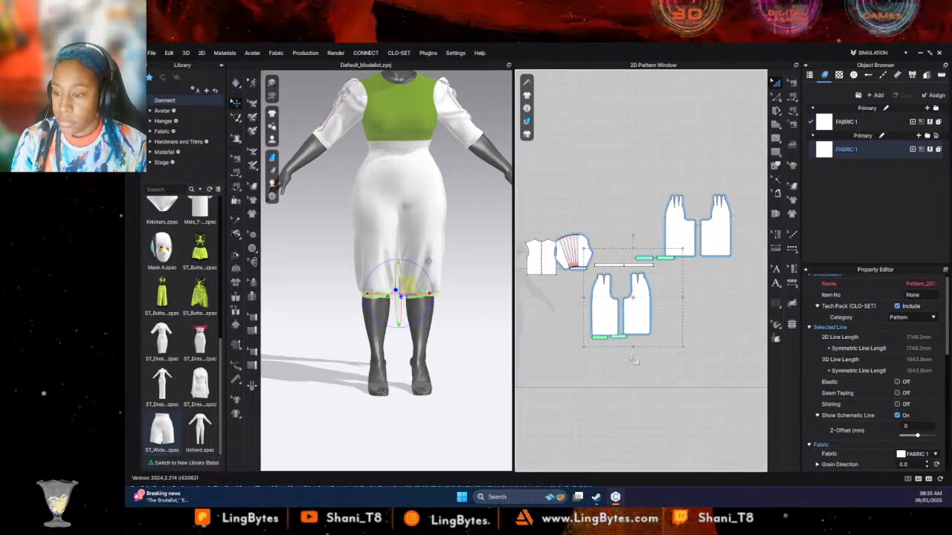
key("space")
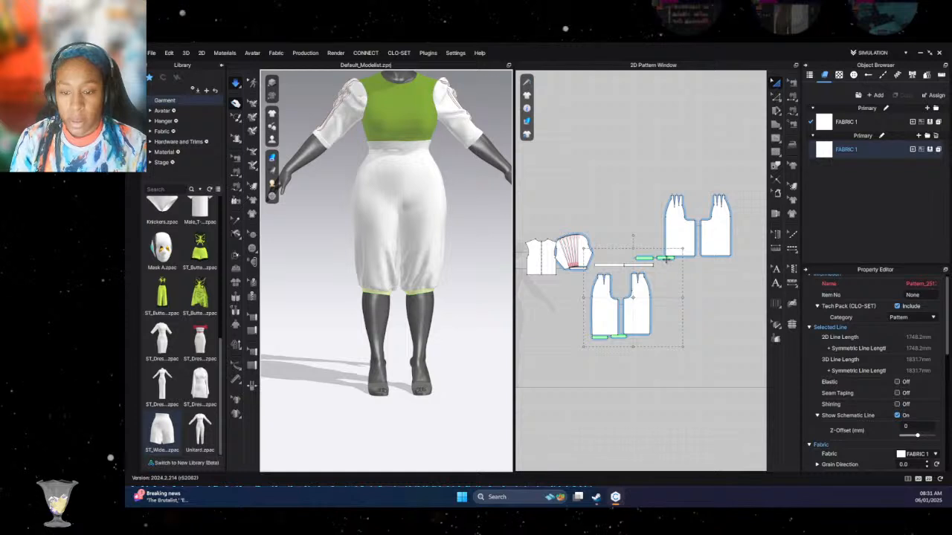
- Move the four hem bands clear below the leg panels in the pattern layout and lower them to the ankles on the avatar
left_click_drag(666, 259, 684, 341)
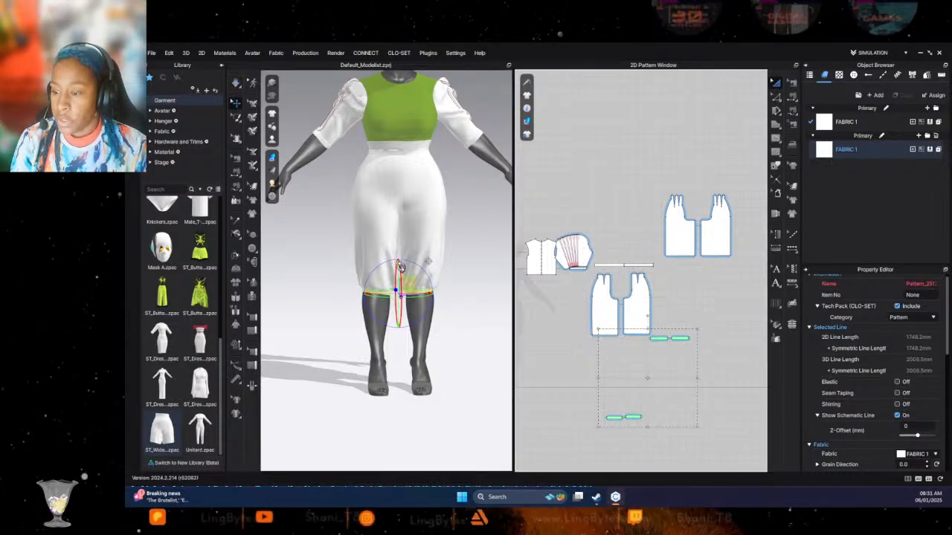
left_click_drag(400, 267, 400, 327)
left_click(659, 263)
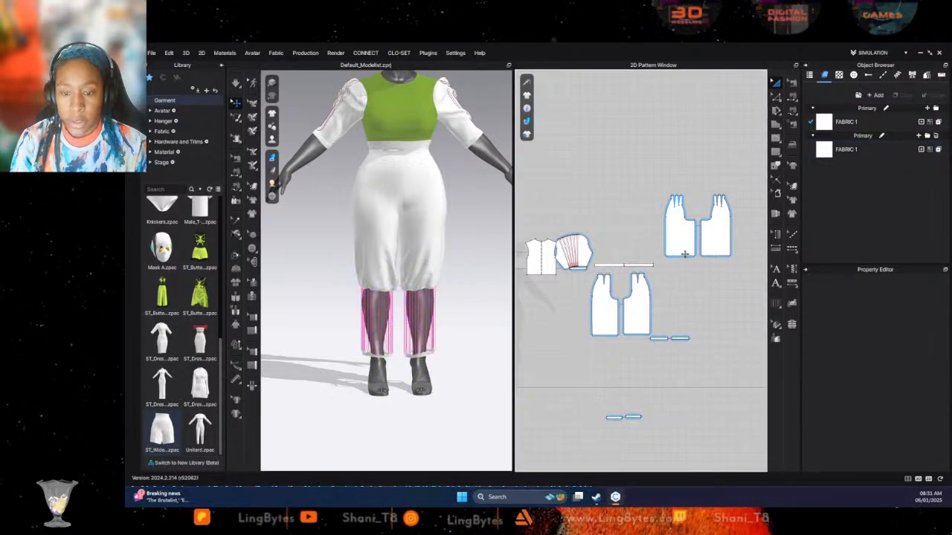
- Lengthen all four leg panels by selecting their hem edges together and moving them straight down in the pattern layout
left_click(685, 254)
key("z")
left_click(718, 259)
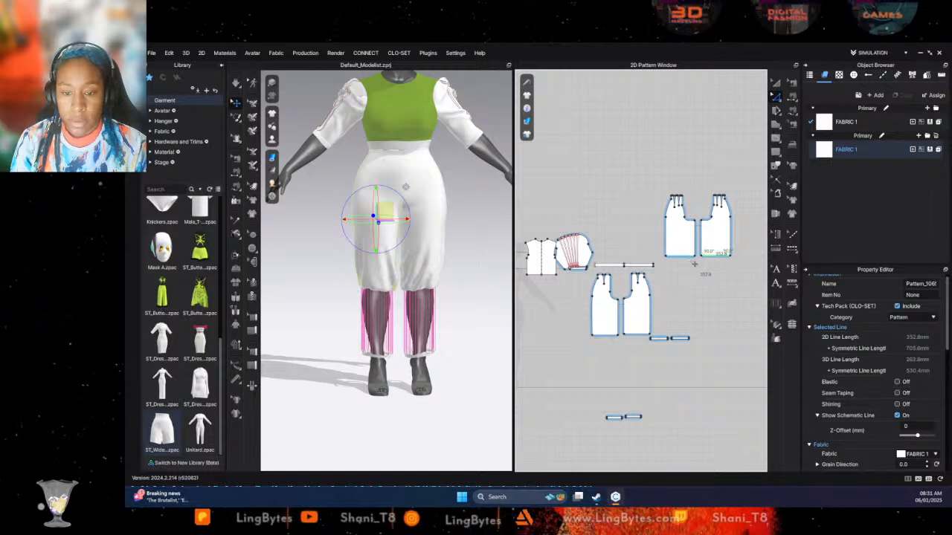
left_click(652, 261)
left_click_drag(660, 251, 664, 269)
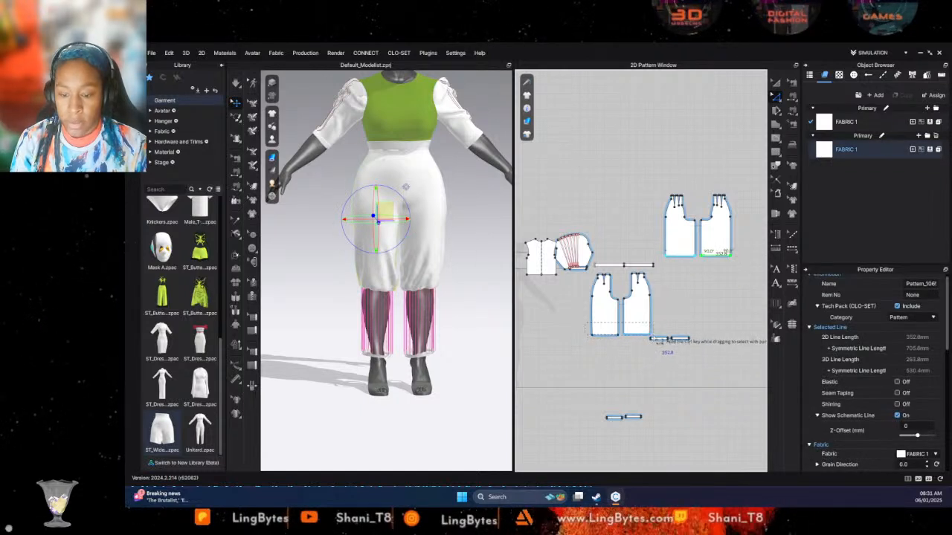
left_click_drag(658, 341, 660, 344, "shift")
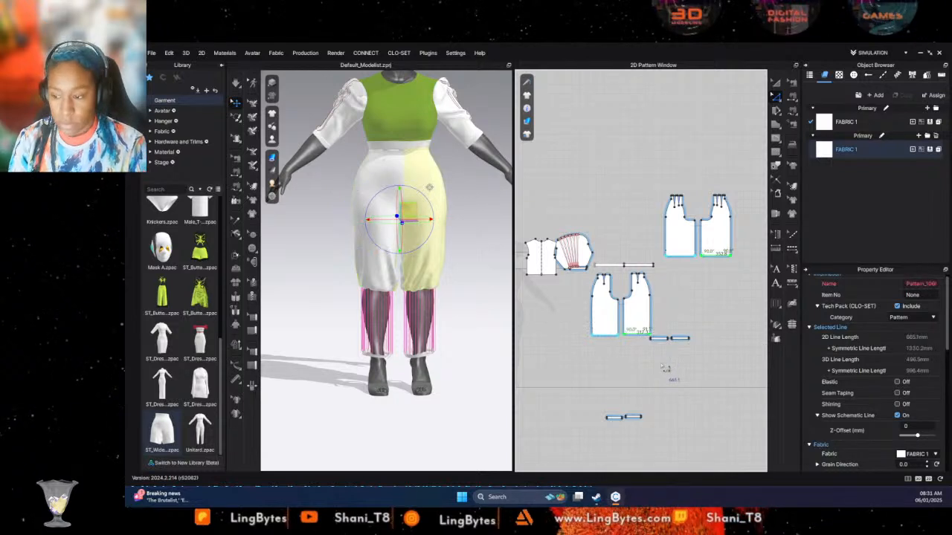
key("Down")
key("Down")
key("Down")
key("Down")
key("Down")
key("Down")
key("Down")
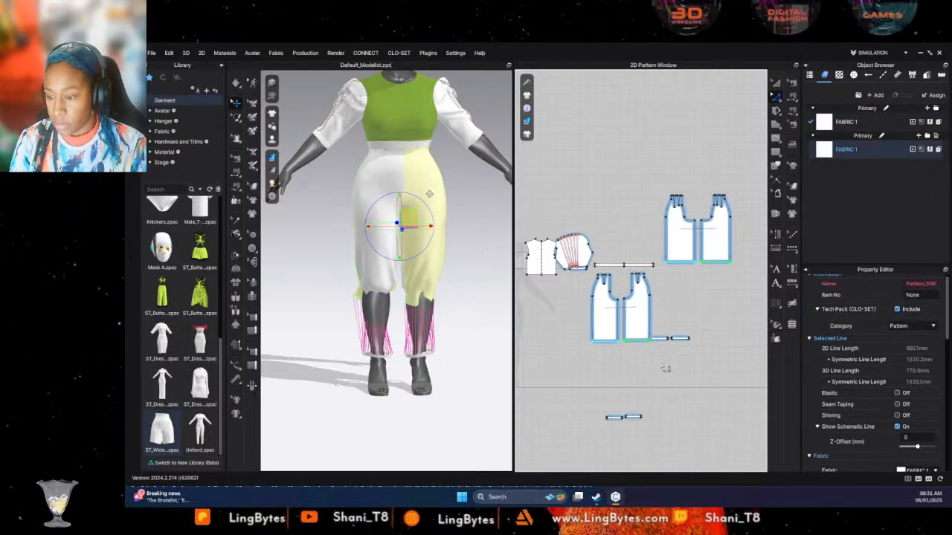
key("Down")
key("Down")
key("Down")
key("Down")
key("Down")
key("Down")
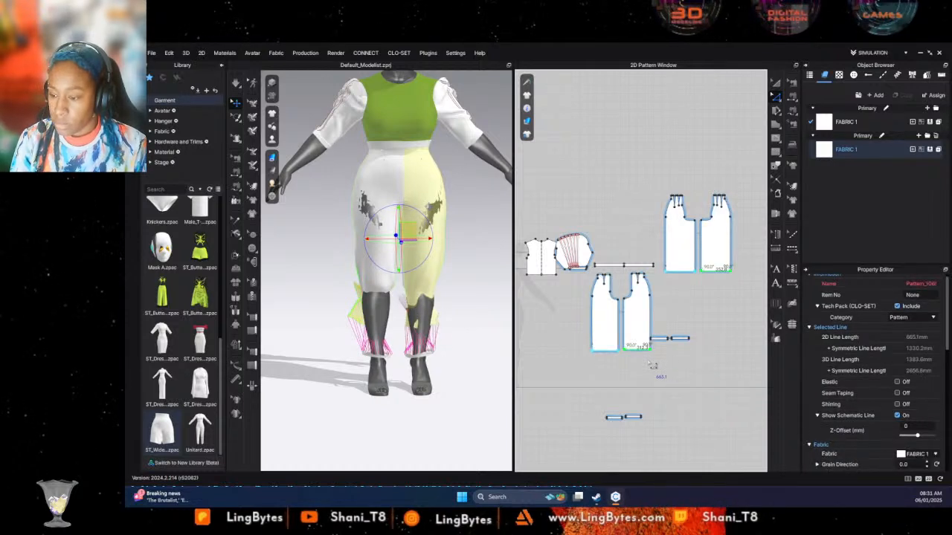
- Simulate the lengthened trousers and pull the leg fabric outward around both ankles until it hangs evenly
key("space")
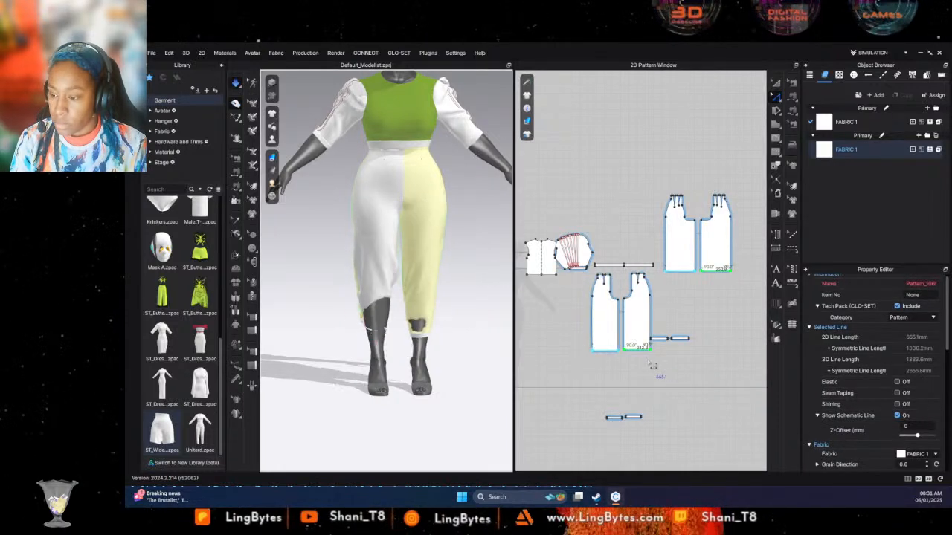
mouse_move(419, 313)
right_mouse_down()
mouse_move(372, 316)
mouse_move(414, 322)
mouse_move(336, 319)
mouse_move(429, 300)
right_mouse_up()
left_click(421, 320)
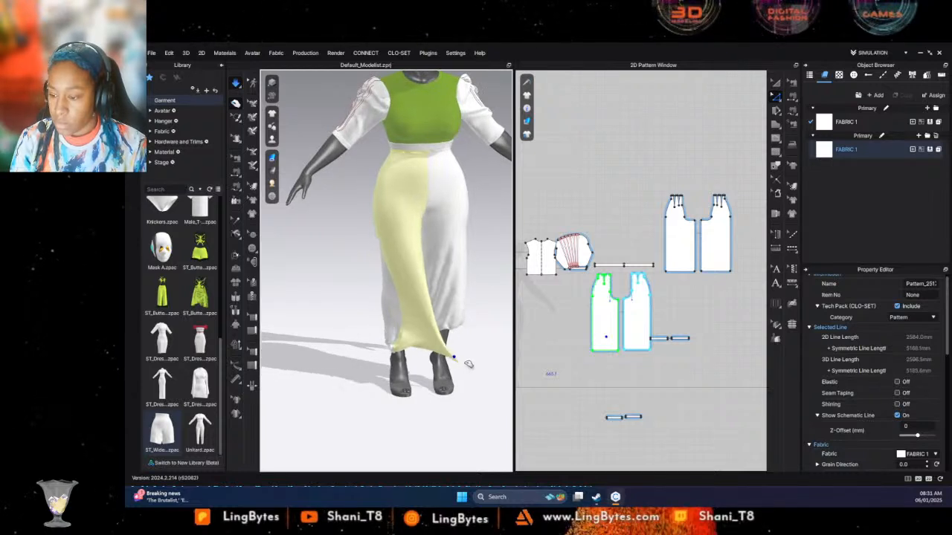
left_click_drag(558, 348, 396, 348)
right_click_drag(396, 348, 442, 347)
left_click_drag(395, 343, 336, 328)
right_click_drag(429, 347, 495, 329)
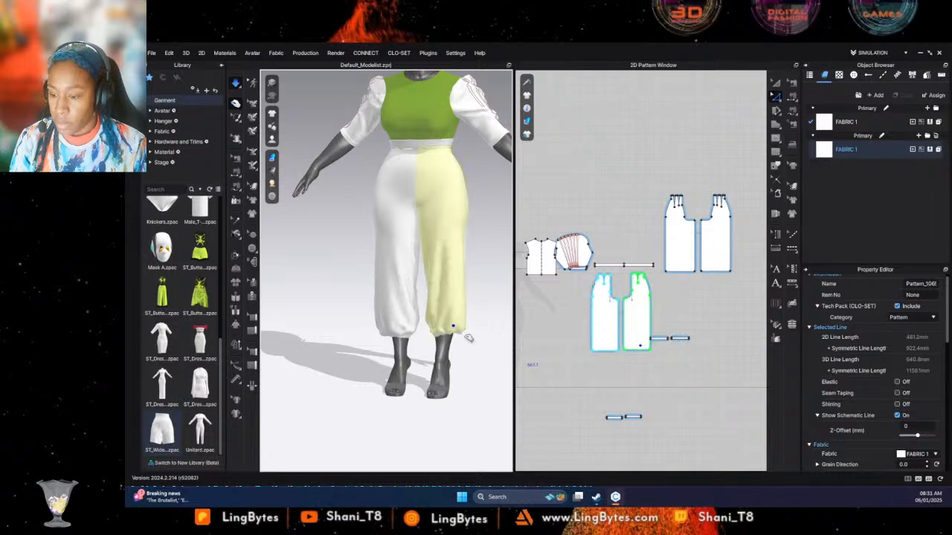
- Rearrange the hem bands in the pattern layout, placing one pair under the upper leg panels and the other near the lower ones
left_click(441, 347)
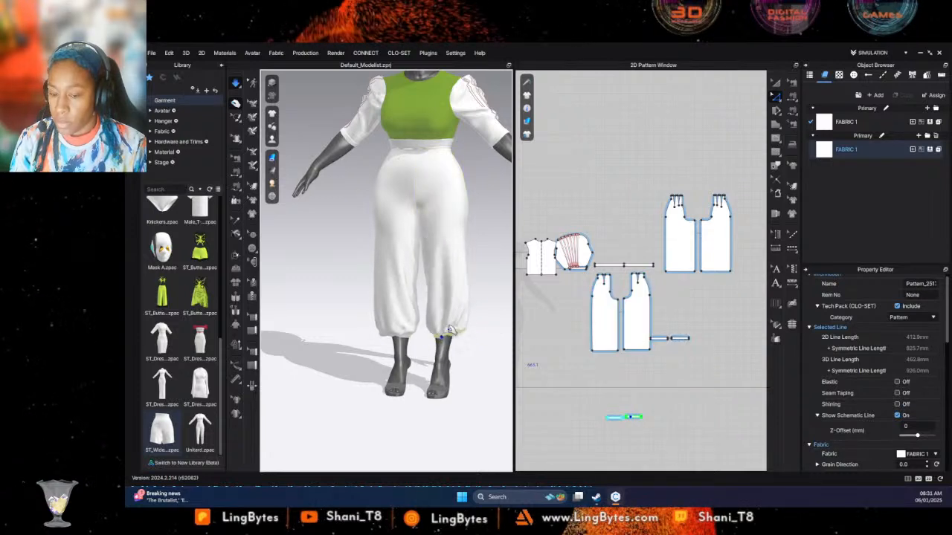
left_click(777, 87)
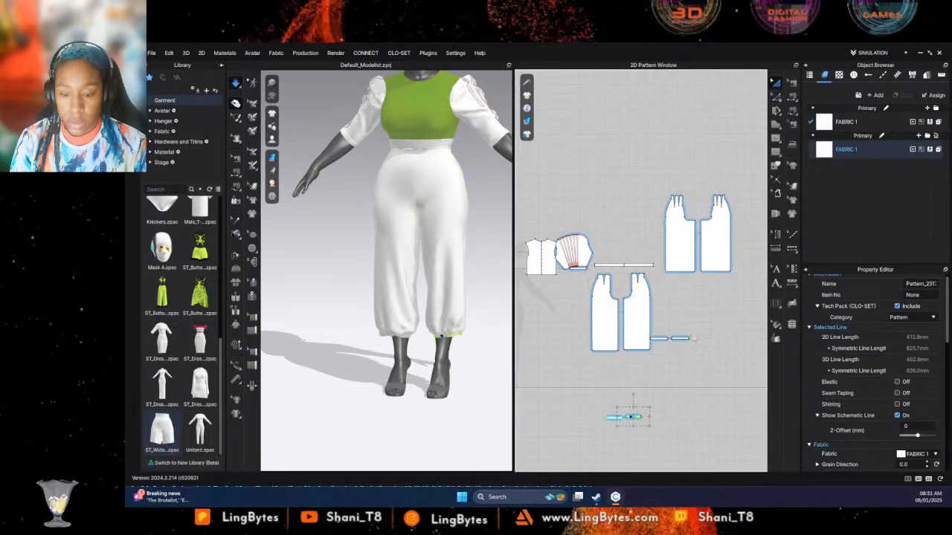
left_click(702, 351)
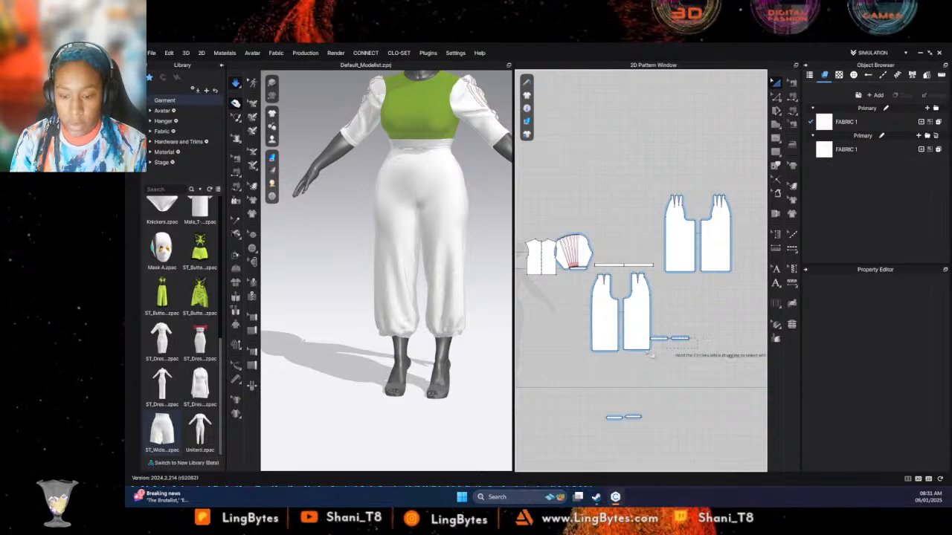
left_click_drag(659, 325, 657, 324)
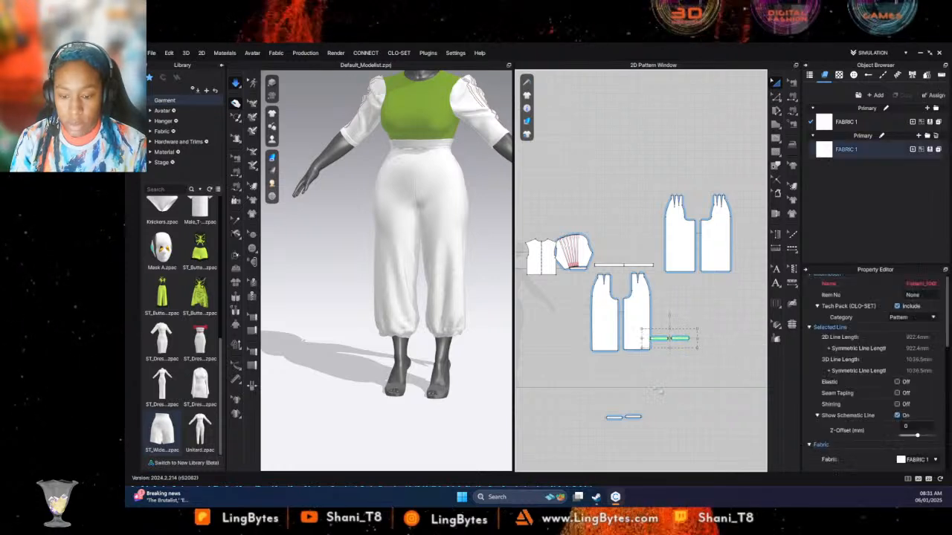
left_click_drag(665, 422, 592, 396)
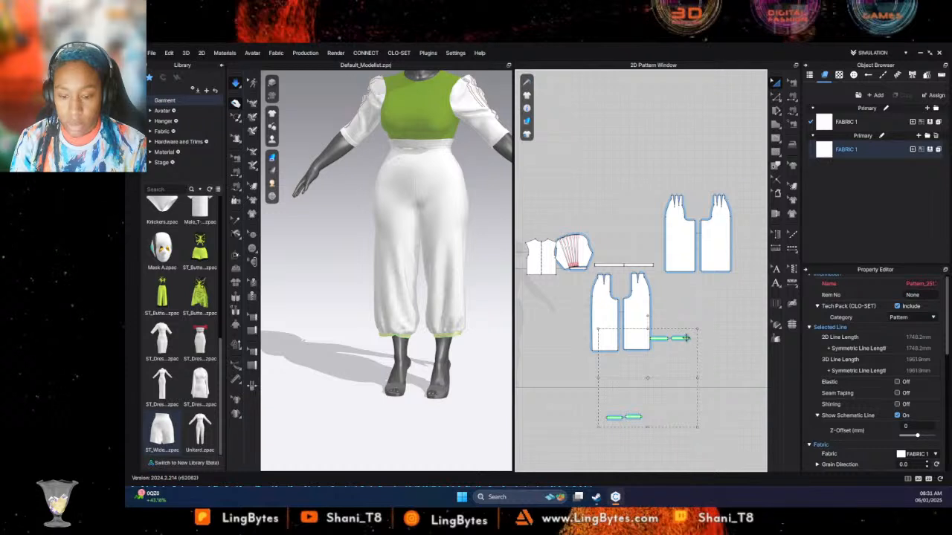
left_click_drag(717, 304, 711, 285)
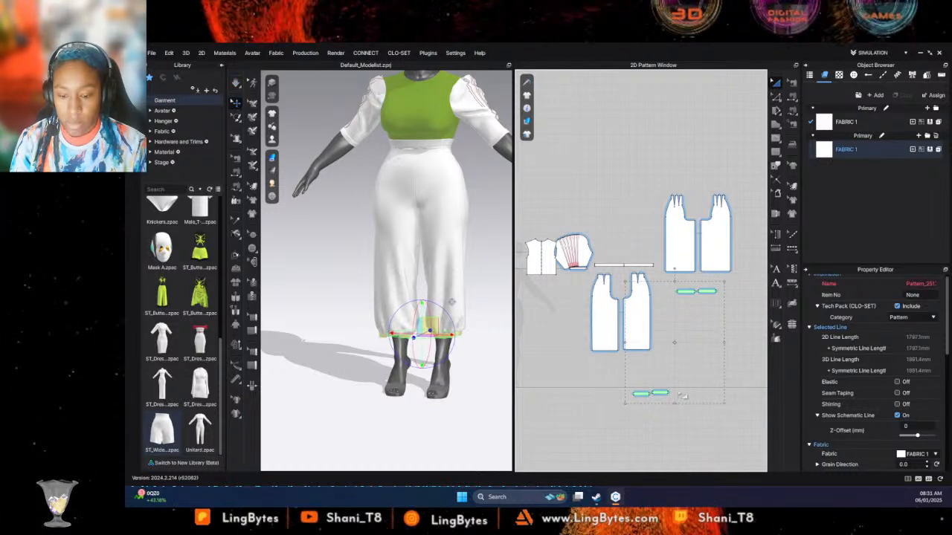
left_click(685, 433)
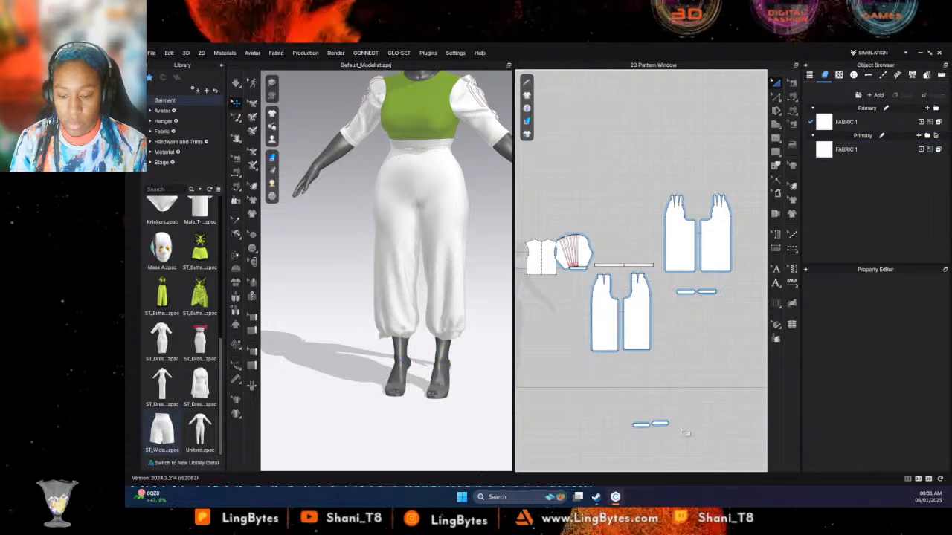
left_click_drag(618, 407, 618, 408)
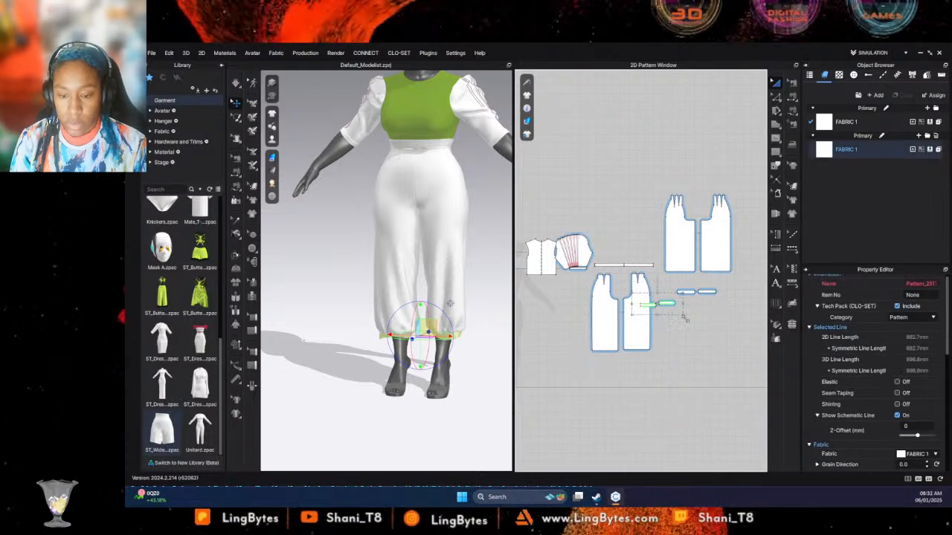
- Stretch all four hem bands vertically into deep cuffs, then simulate and pull the cuff fabric into place around the ankles
left_click(706, 311)
left_click_drag(638, 286, 678, 399)
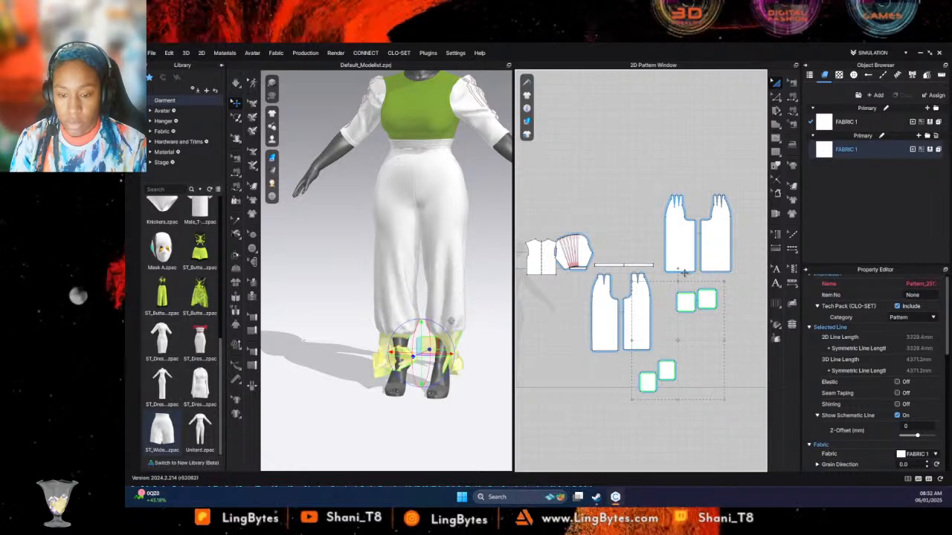
key("space")
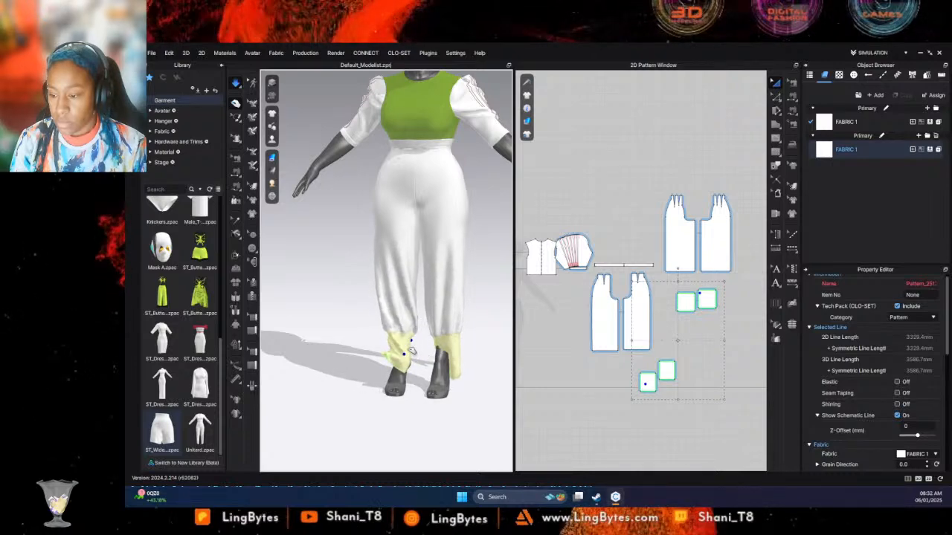
right_click_drag(486, 315, 402, 363)
left_click_drag(409, 323, 417, 299)
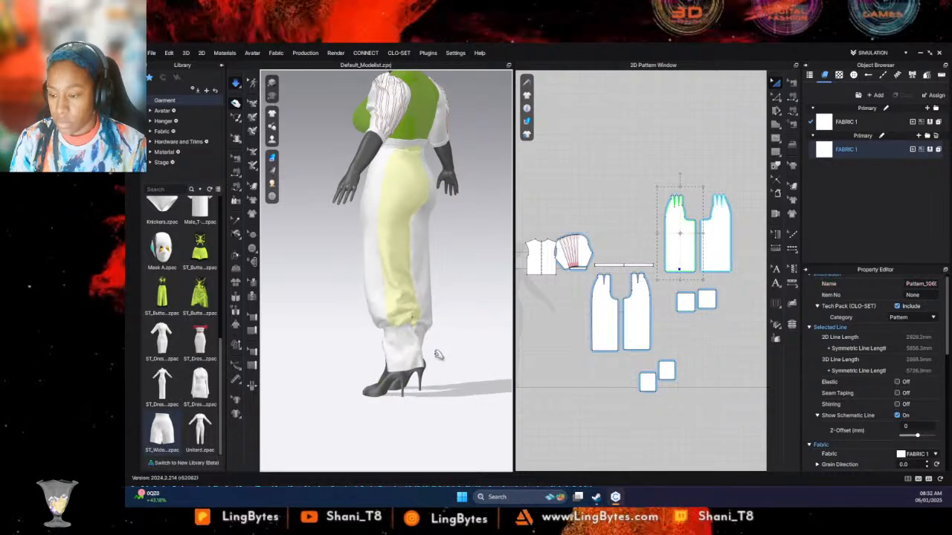
right_click_drag(438, 356, 479, 370)
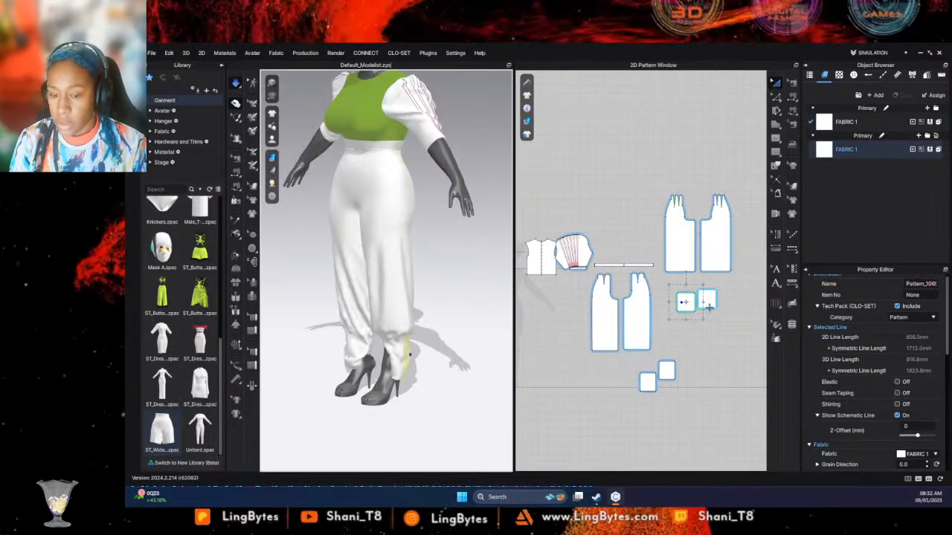
- Reset the 3D arrangement of the front cuff on the avatar's left leg and place it flat before the ankle
left_click(739, 336)
left_click_drag(766, 313, 678, 296)
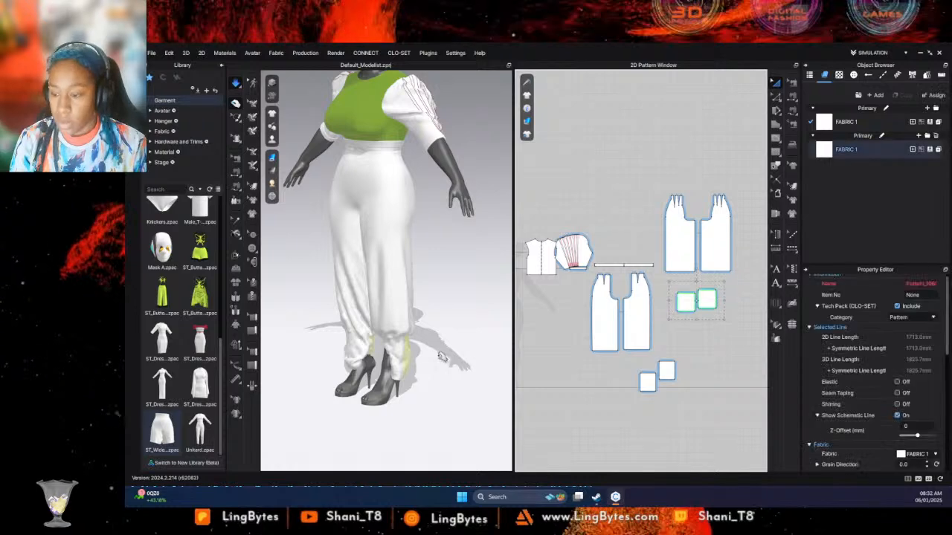
right_click(401, 360)
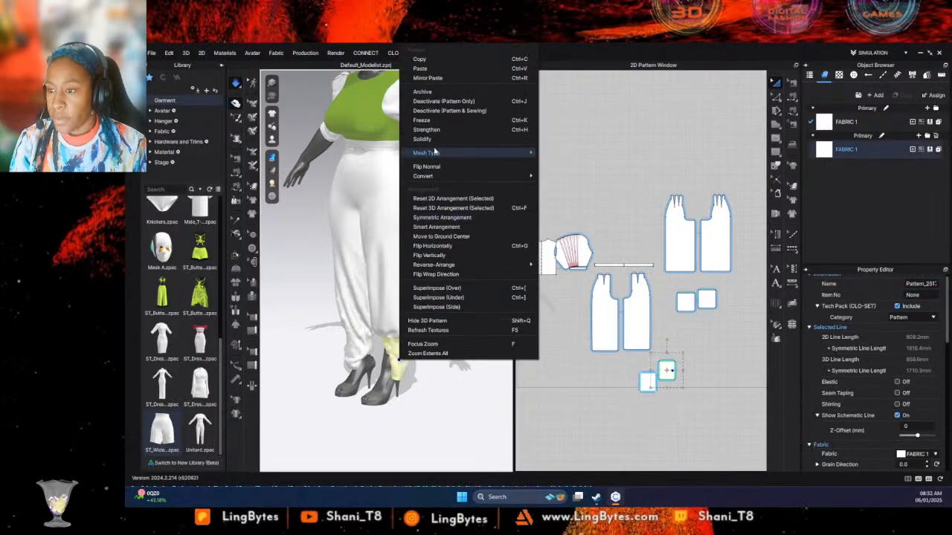
left_click(453, 207)
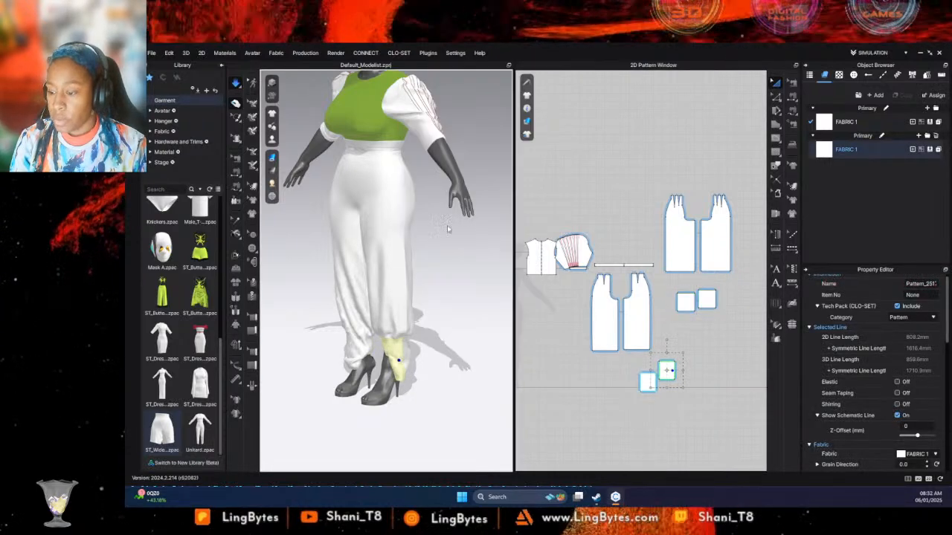
left_click_drag(381, 290, 388, 373)
right_click_drag(424, 379, 498, 346)
left_click_drag(395, 365, 363, 364)
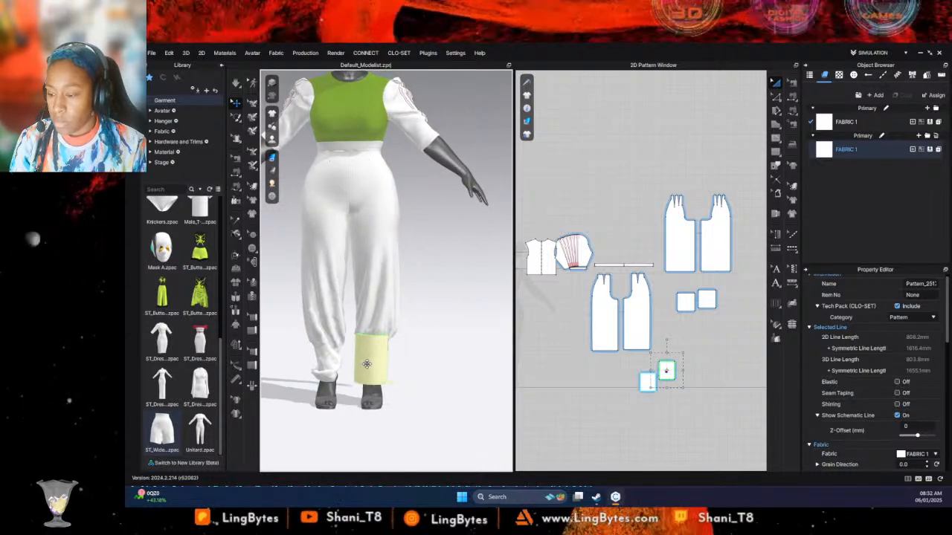
left_click(333, 359)
right_click(332, 359)
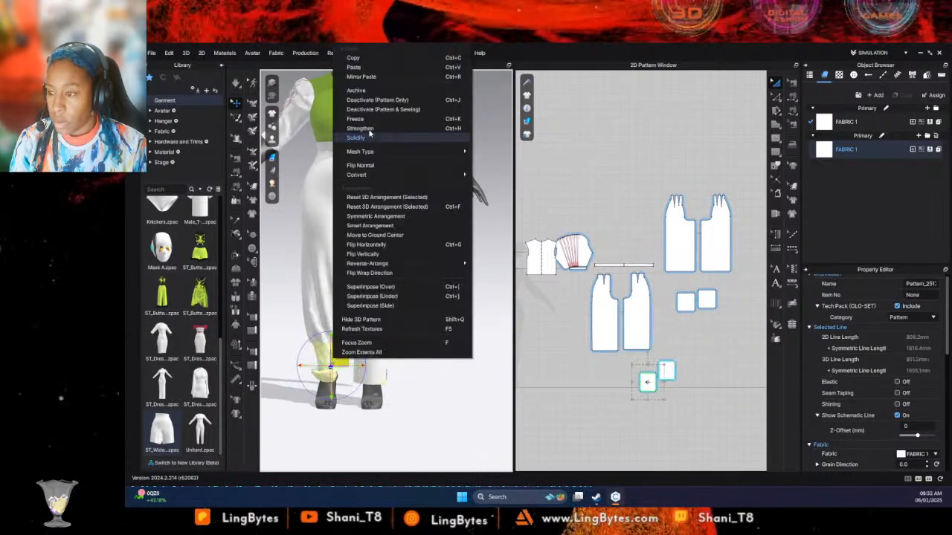
left_click(426, 405)
- Reset the 3D arrangement of the back cuff on the avatar's right leg and lower it behind the ankle
right_click_drag(427, 405, 354, 400)
left_click(340, 366)
right_click(333, 361)
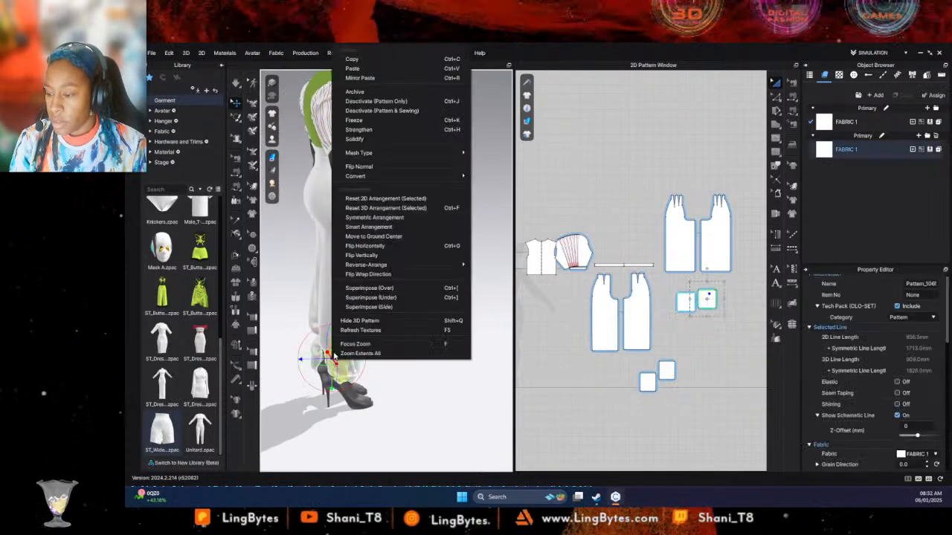
left_click(371, 207)
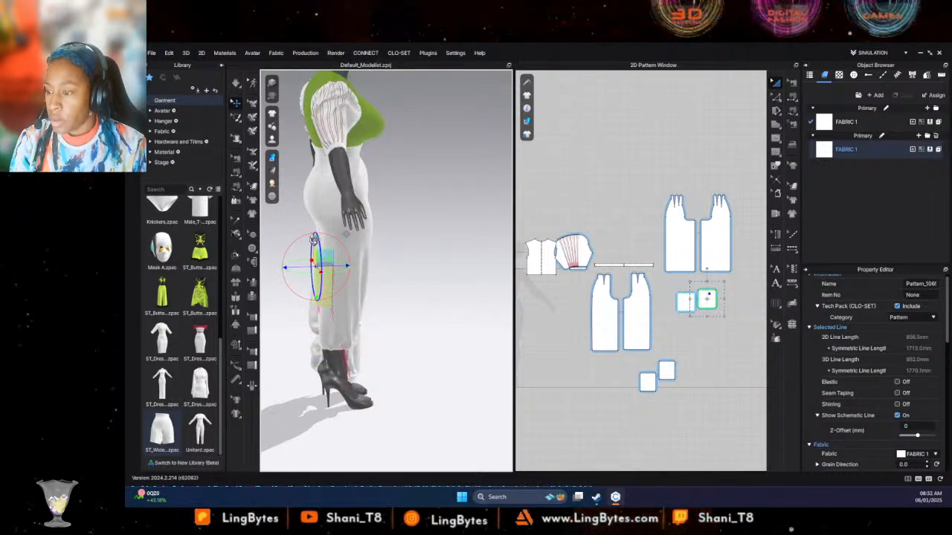
left_click_drag(316, 239, 317, 325)
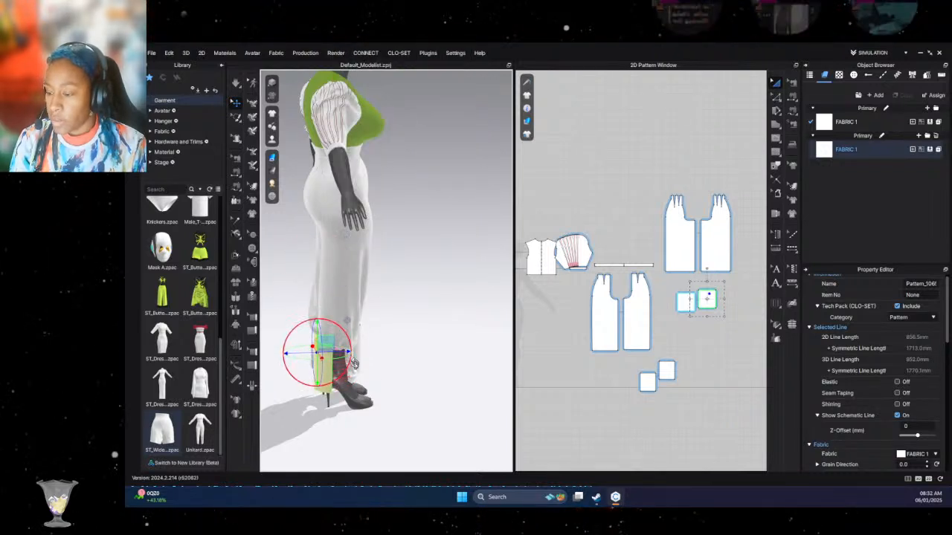
- Reset the 3D arrangement of the front cuff on the avatar's right leg and bring it down in front of the feet
left_click(374, 380)
right_click_drag(374, 380, 338, 371)
left_click(337, 361)
right_click(337, 360)
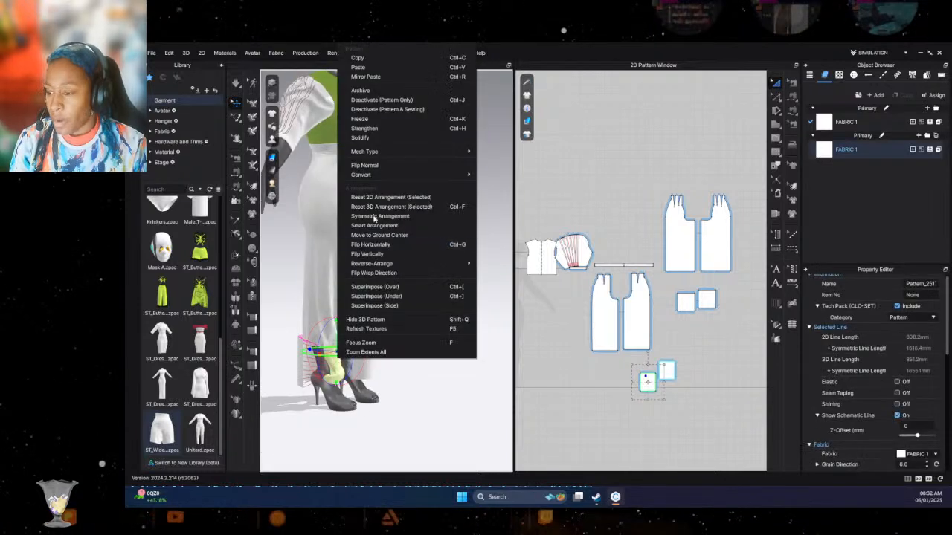
left_click(380, 207)
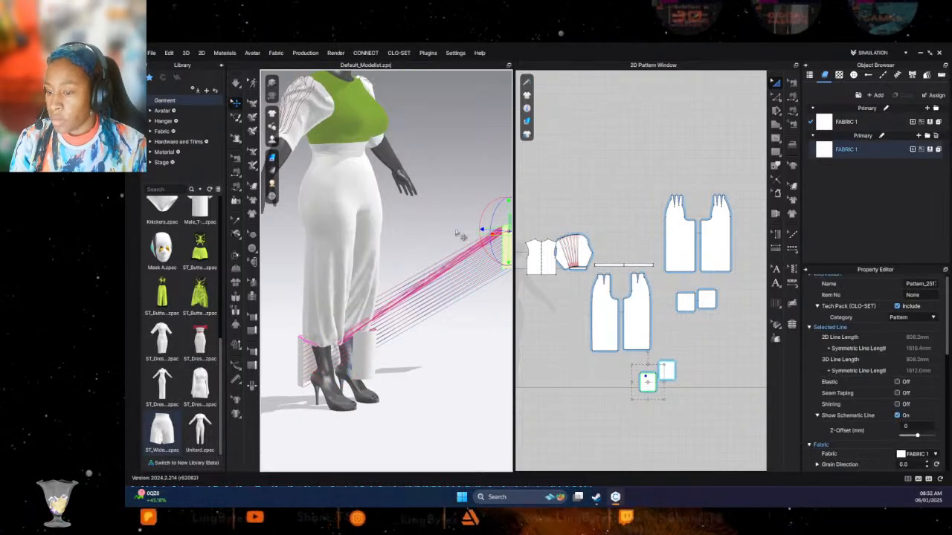
left_click_drag(505, 252, 382, 439)
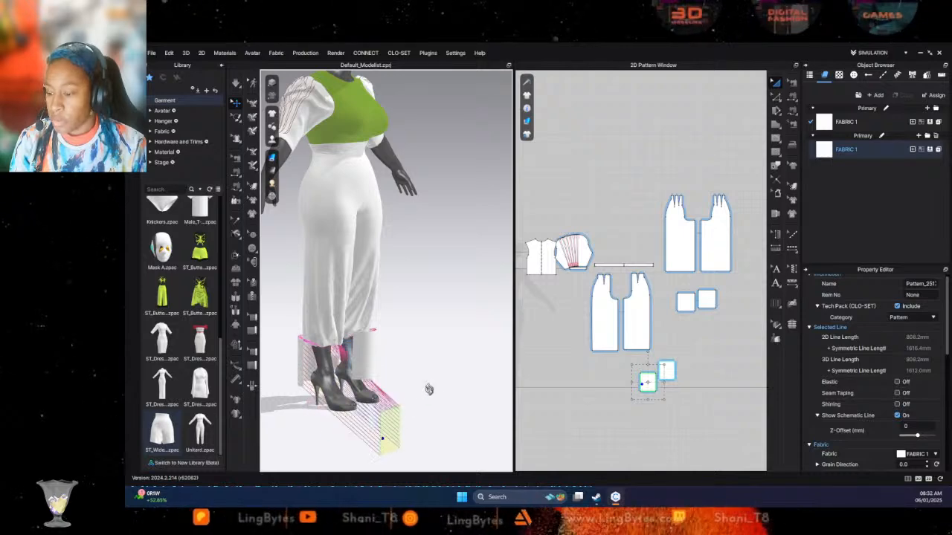
- Position the right leg's front cuff upright just in front of the ankle, in line with the trouser hem
right_click_drag(429, 391, 395, 399)
left_click_drag(397, 401, 273, 335)
right_click_drag(303, 344, 364, 339)
left_click_drag(316, 371, 464, 393)
right_click_drag(465, 392, 428, 414)
left_click_drag(433, 420, 355, 371)
right_click_drag(351, 366, 398, 404)
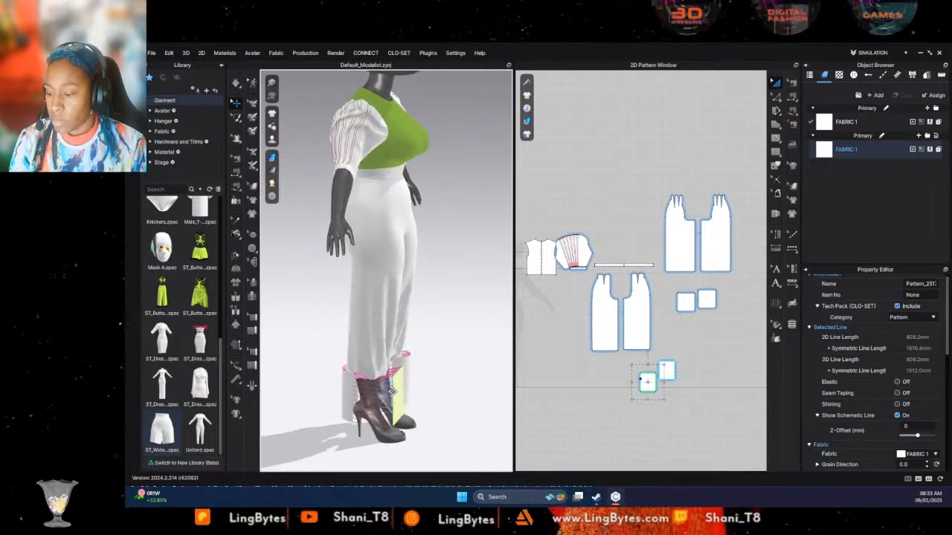
right_click_drag(400, 404, 322, 410)
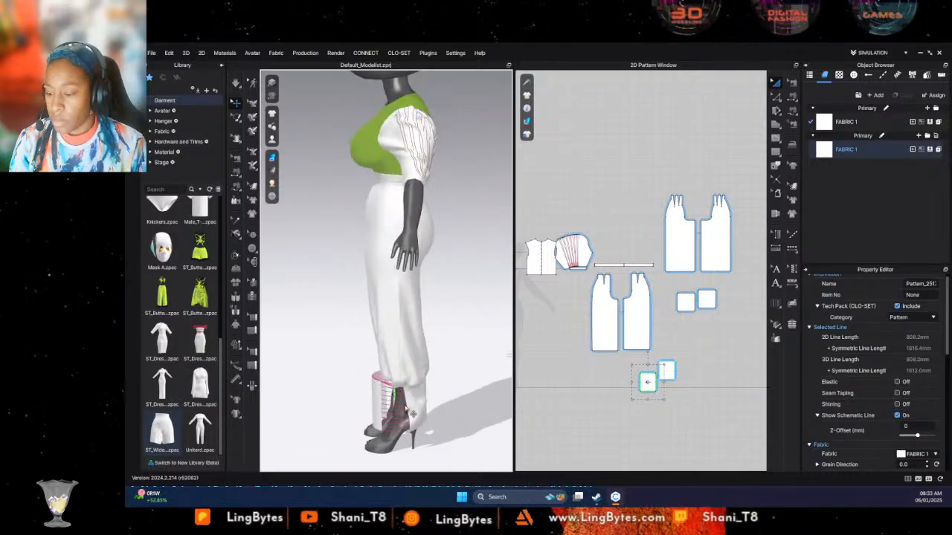
- Simulate the garment and pull the right leg's cuff fabric into shape around the ankle
key("space")
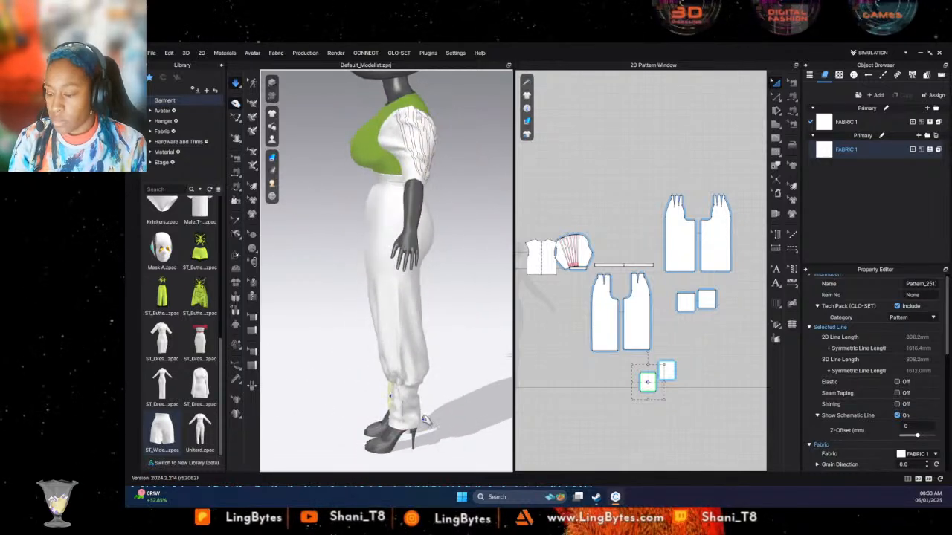
right_click_drag(432, 439, 503, 413)
left_click_drag(373, 384, 394, 404)
right_click_drag(403, 407, 380, 365)
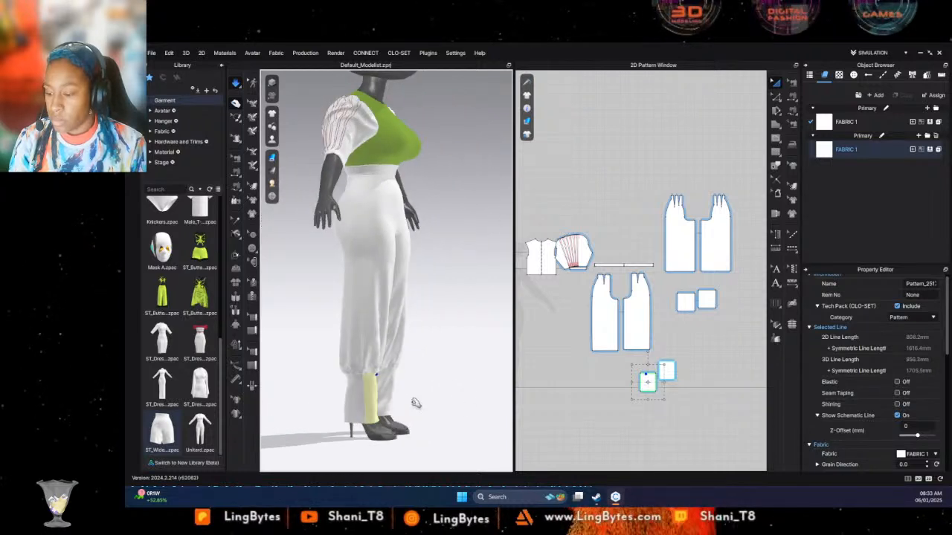
- Shorten the trouser legs by raising the hem edges of the front and back panels to about knee height
left_click(359, 348)
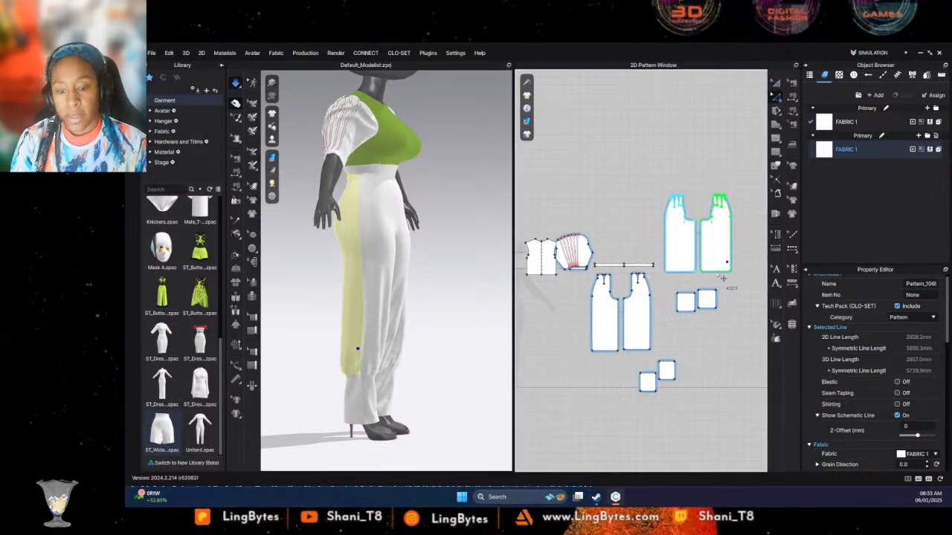
left_click(746, 280)
mouse_move(643, 275)
left_mouse_down()
mouse_move(668, 271)
mouse_move(658, 266)
left_mouse_up()
left_click_drag(661, 359, 581, 340, "shift")
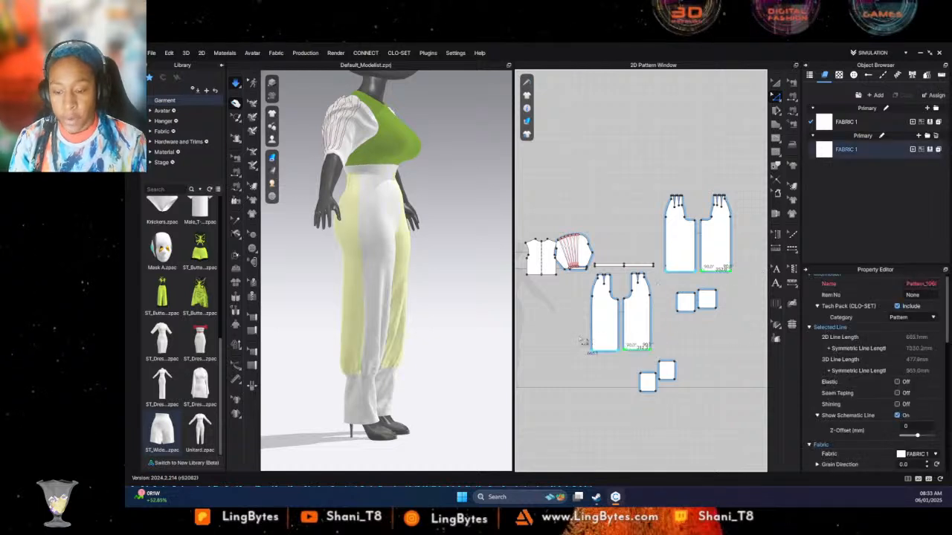
key("Up")
key("Up")
key("Up")
key("Up")
key("Up")
key("Up")
key("Up")
key("Up")
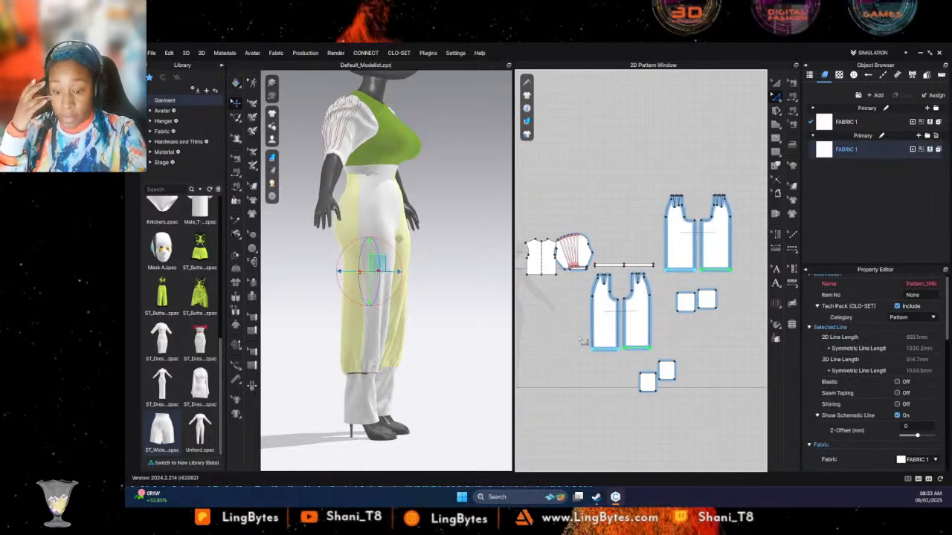
key("Up")
key("Up")
key("Up")
key("Up")
key("Up")
key("Up")
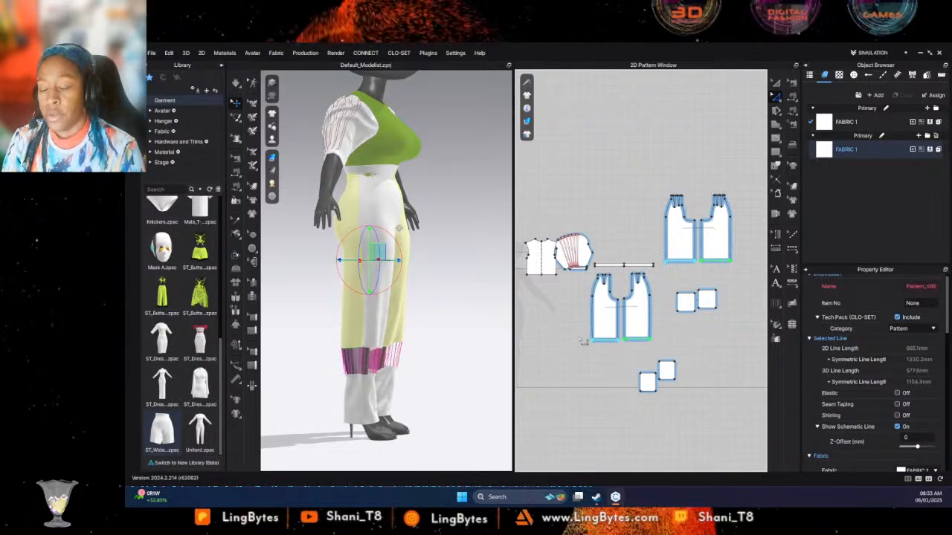
key("Up")
key("Up")
key("Up")
key("Up")
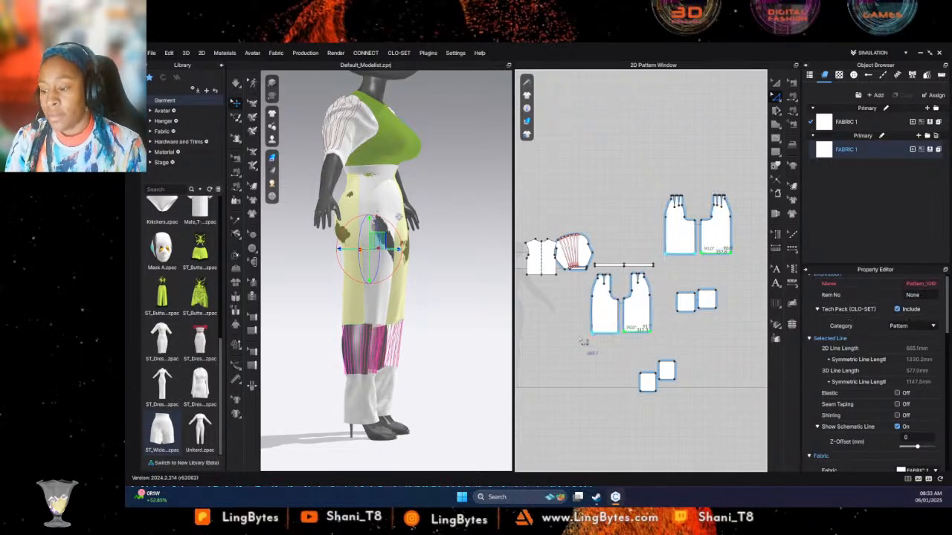
- Simulate the shortened trousers so the cuffs follow the raised hems, and check them from the front
key("space")
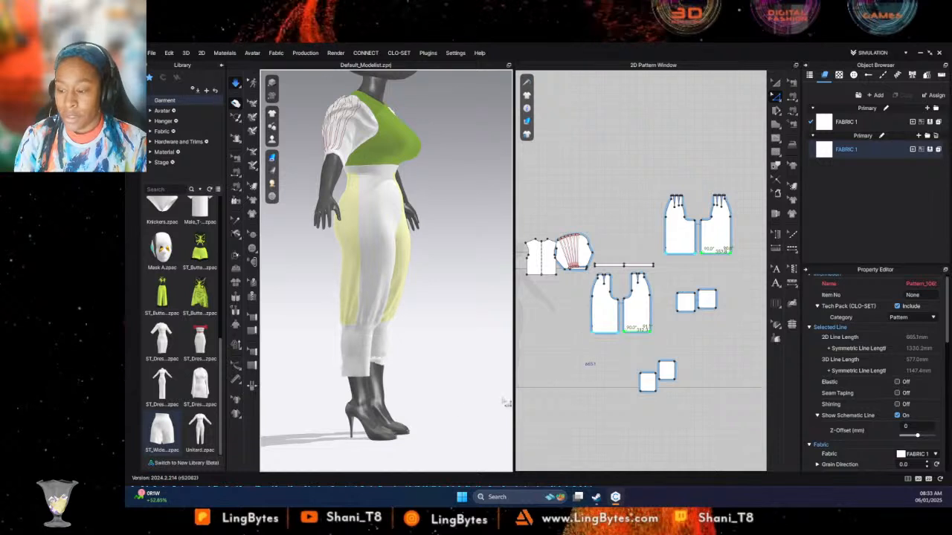
left_click(380, 357)
key("2")
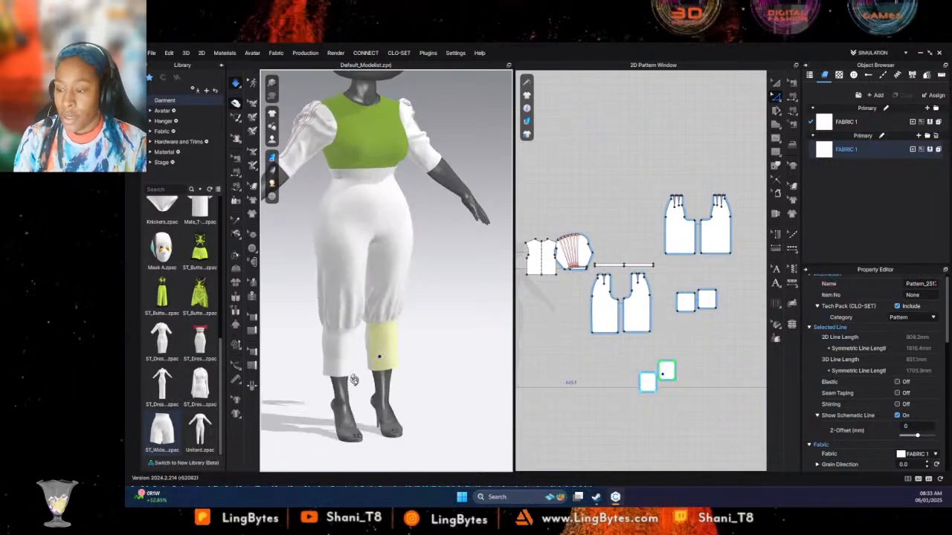
- Stretch all four cuff patterns downward together and simulate so the cuffs reach the ankles
left_click(666, 331)
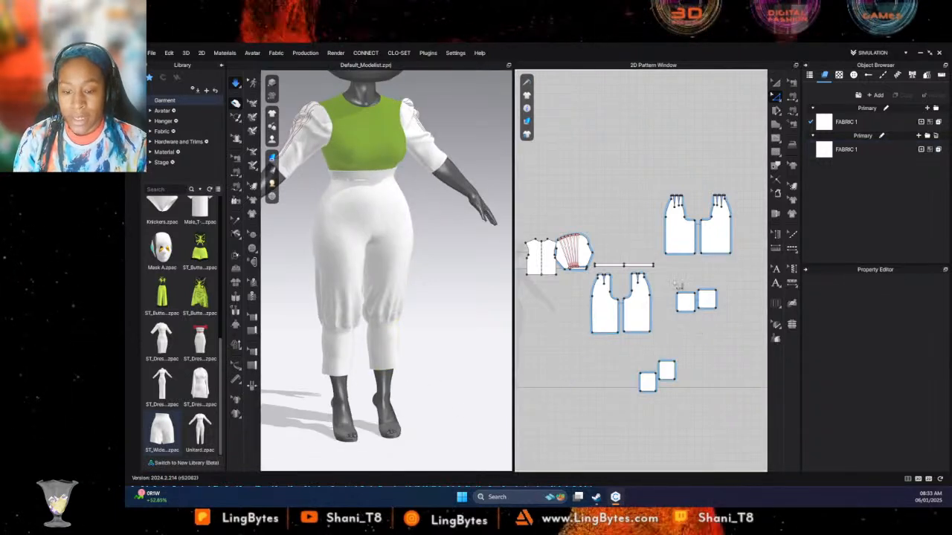
left_click_drag(735, 288, 661, 339)
left_click_drag(688, 396, 646, 353, "shift")
left_click(776, 124)
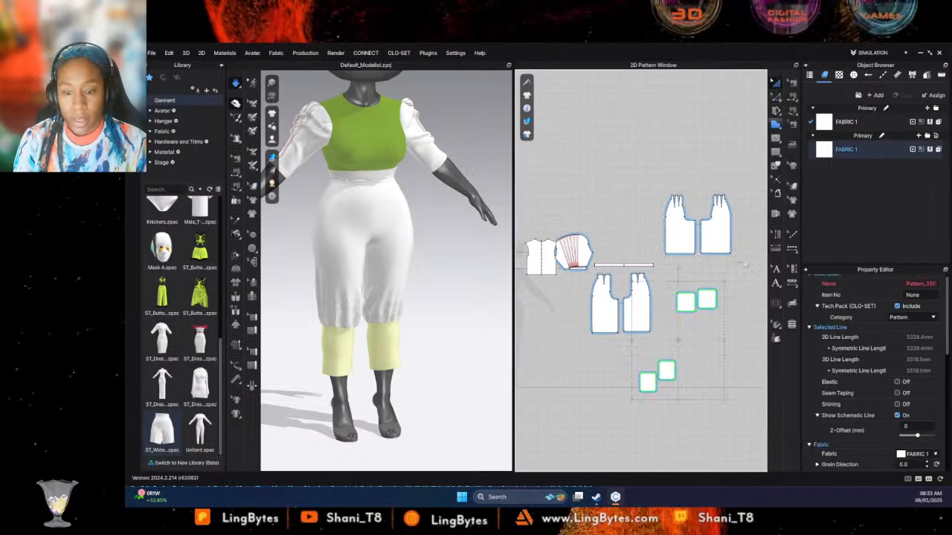
left_click_drag(675, 400, 677, 448)
key("space")
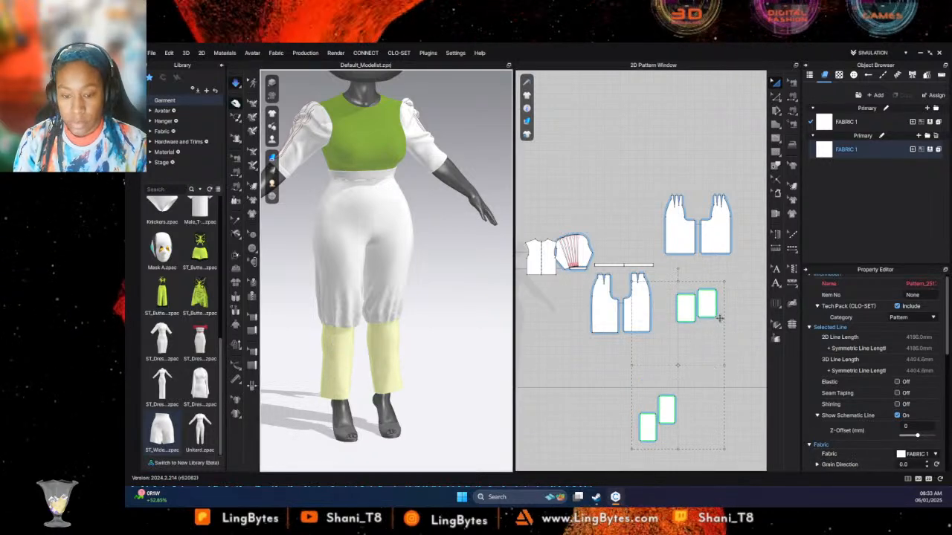
- Move the front cuff patterns beneath the front trouser panels and space the two back cuff patterns apart
left_click(699, 344)
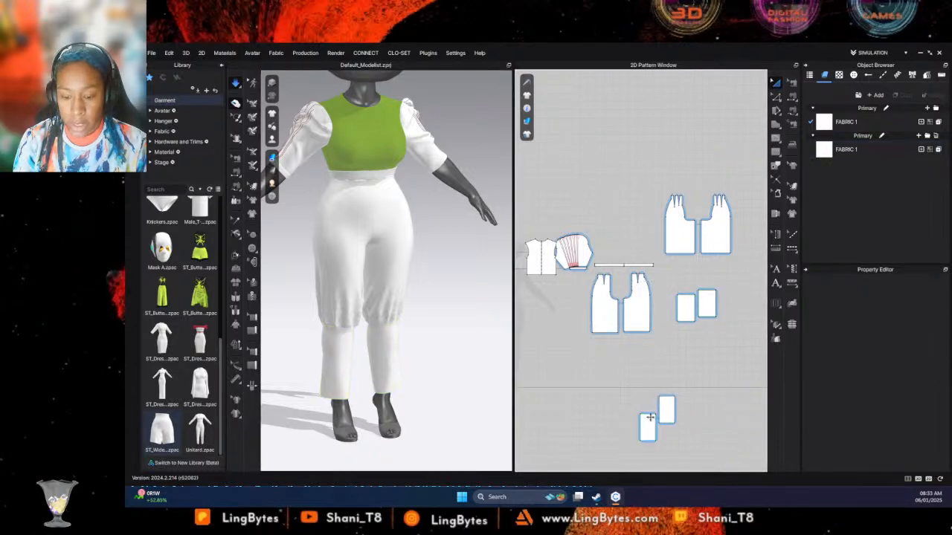
left_click(649, 418)
left_click_drag(649, 418, 635, 354)
left_click_drag(709, 308, 719, 312)
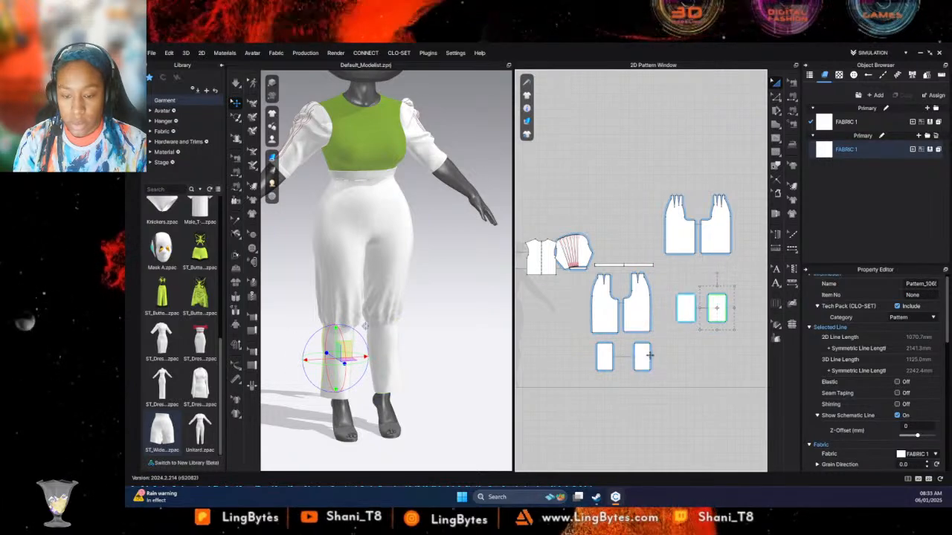
- Taper the front and back cuffs by shifting their inner bottom corners inward
left_click(776, 97)
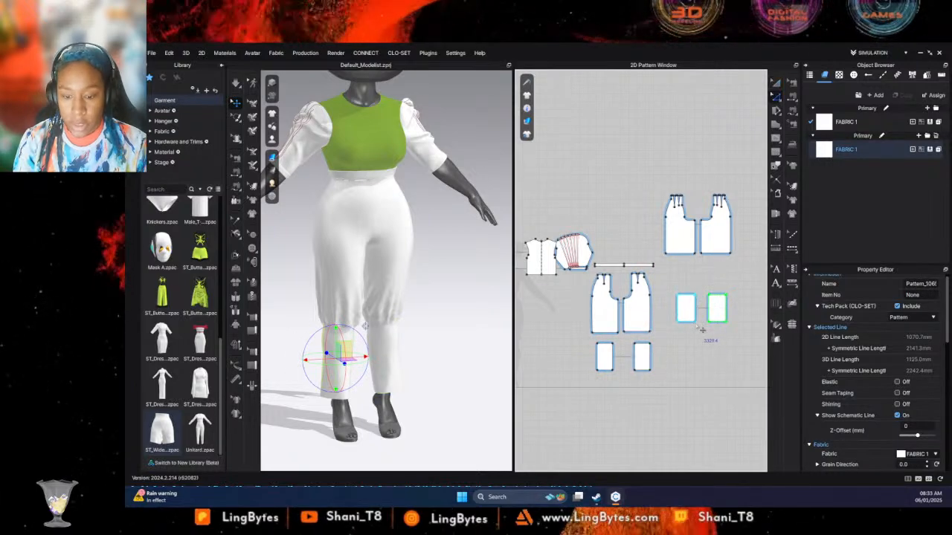
left_click(644, 361)
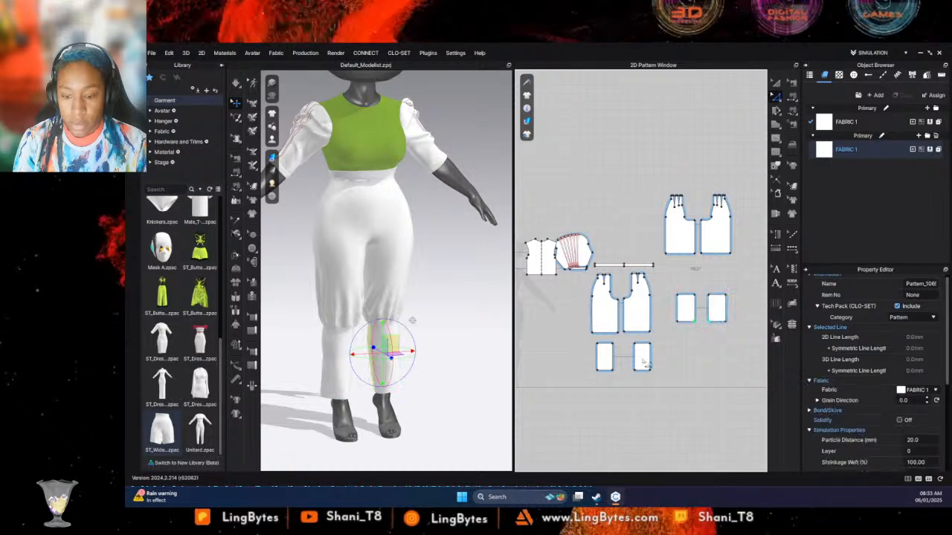
left_click(613, 370, "shift")
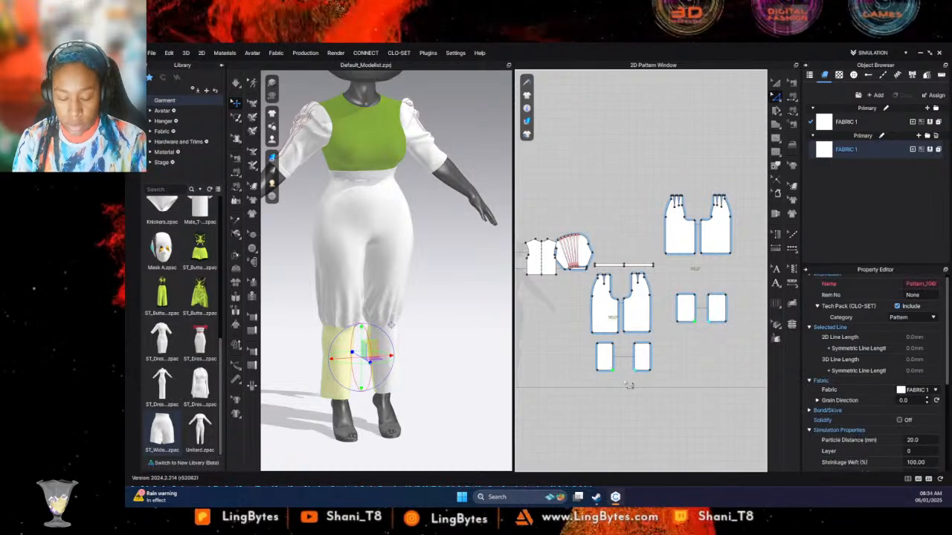
key("Left")
key("Left")
key("Left")
key("Left")
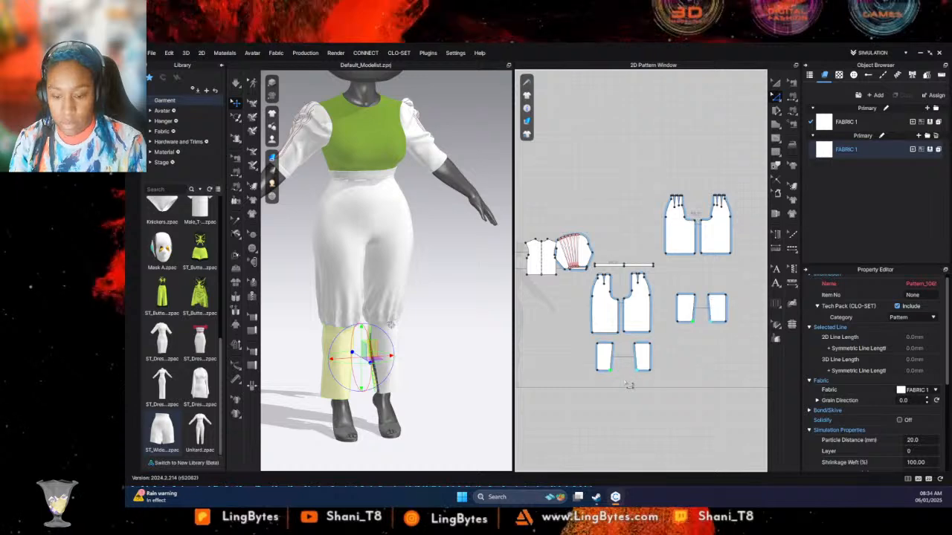
- Shift the outer bottom corners of the front and back cuffs inward to match, and simulate the garment
left_click(727, 322)
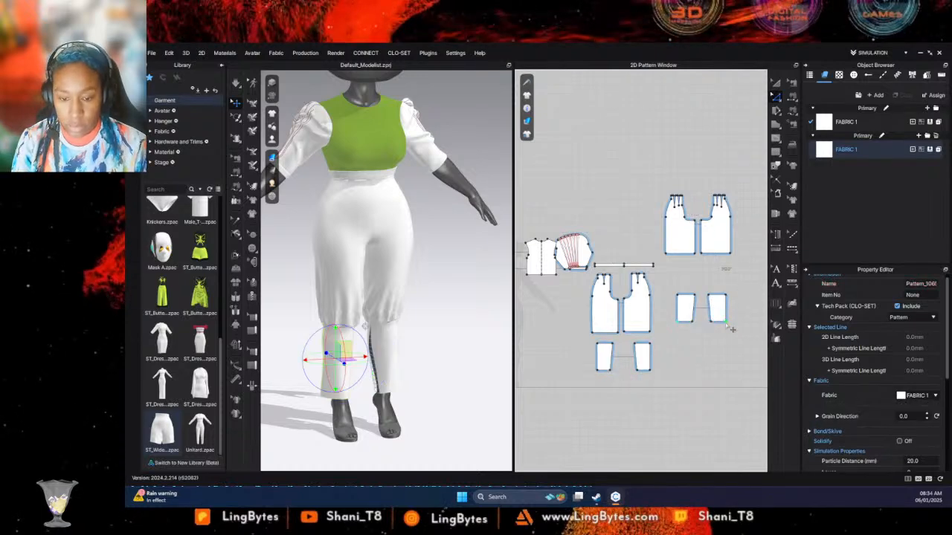
left_click(650, 370, "shift")
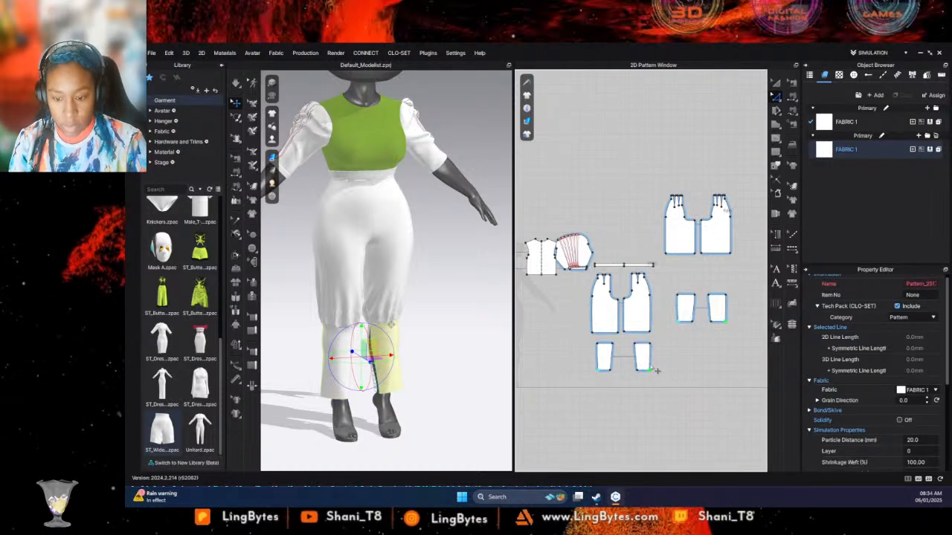
key("Left")
key("Left")
key("Left")
key("Left")
key("space")
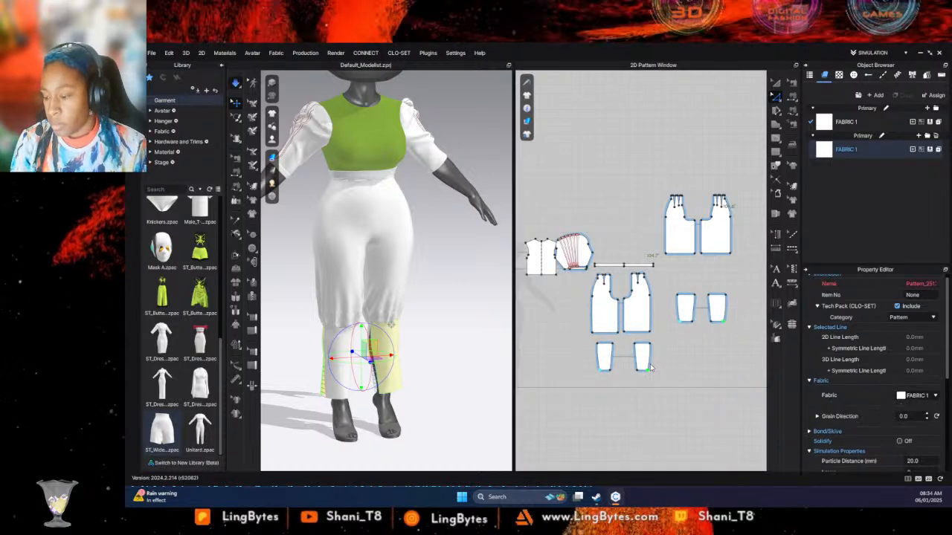
- Narrow the back cuffs further at their outer bottom corners and simulate to settle the fabric on the legs
right_click_drag(394, 395, 513, 366)
left_click(703, 333)
left_click(692, 322)
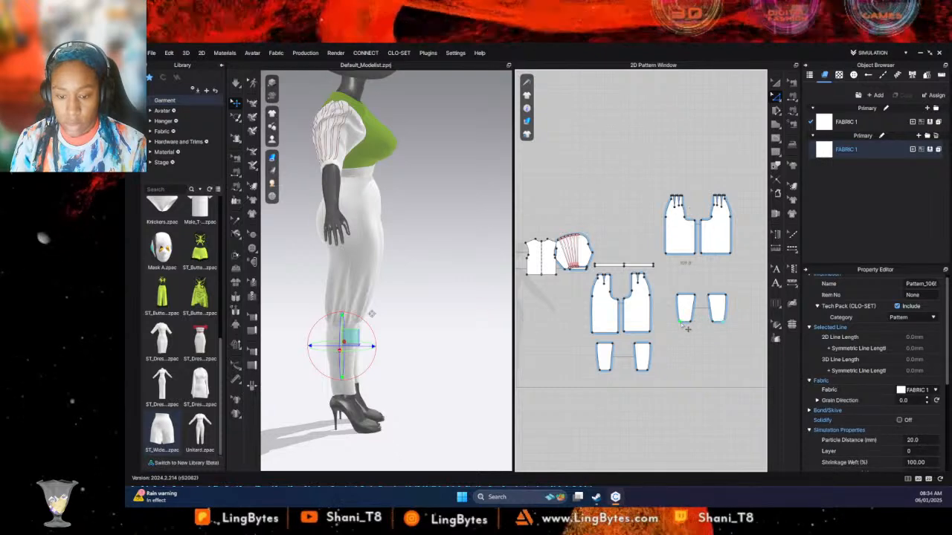
key("space")
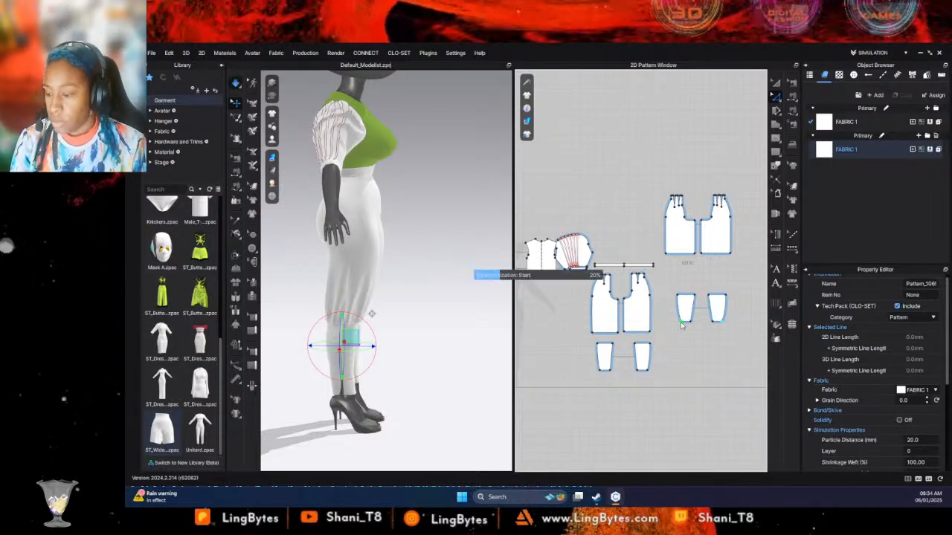
right_click_drag(431, 402, 303, 394)
left_click(328, 294)
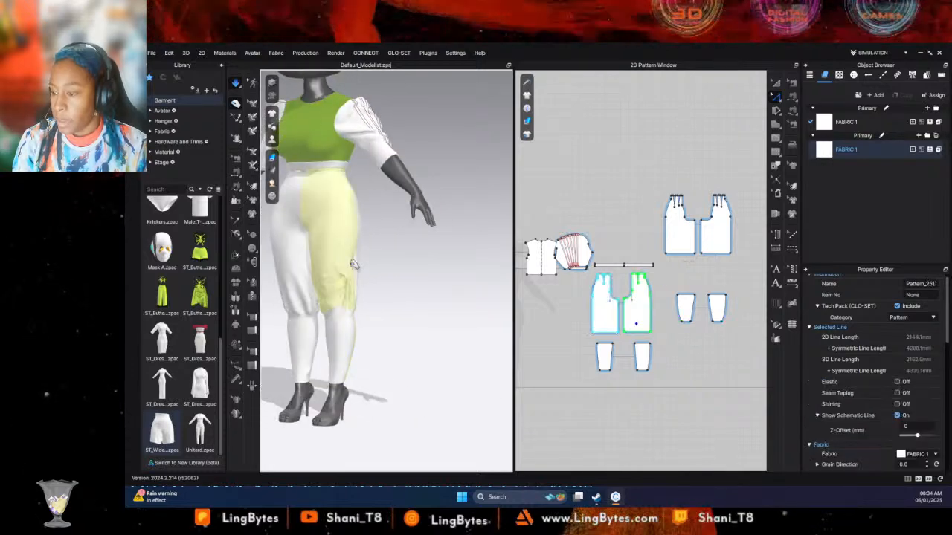
left_click(396, 278)
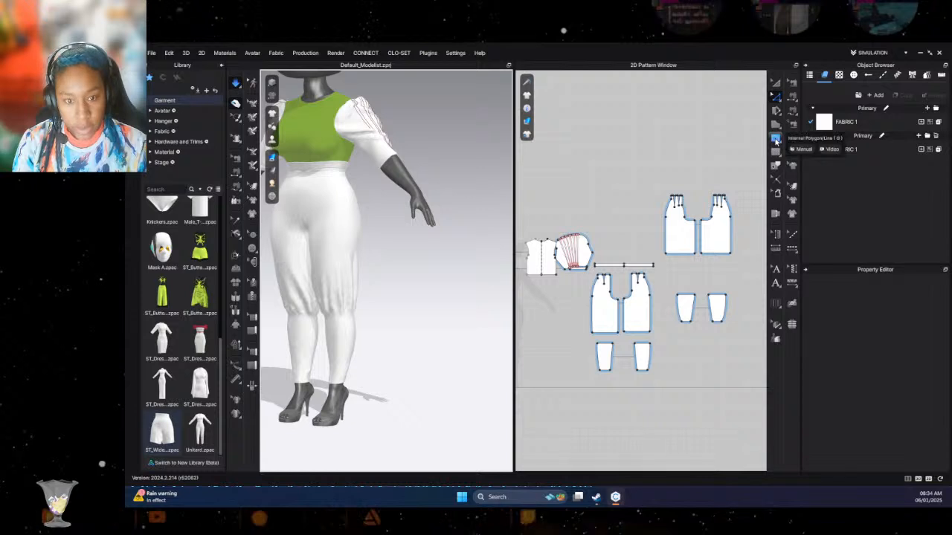
left_click(775, 138)
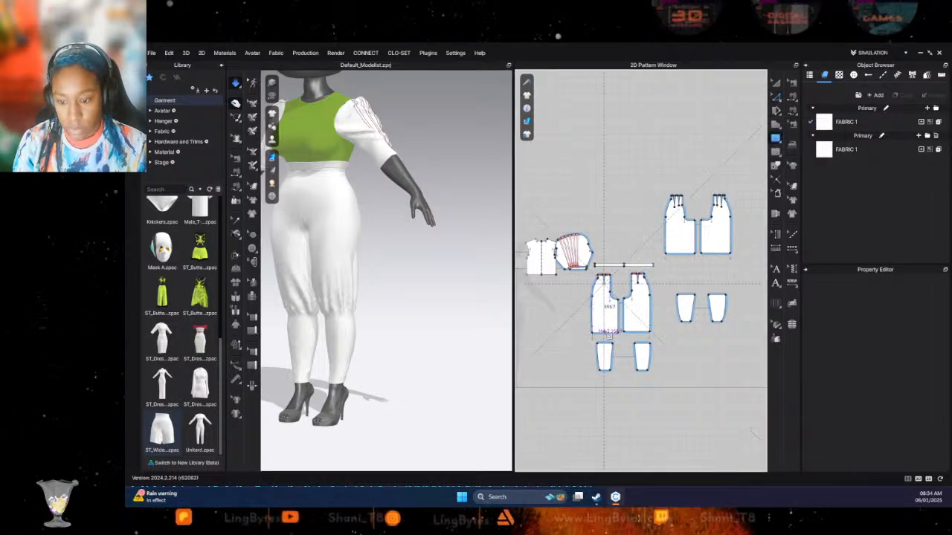
left_click(603, 331)
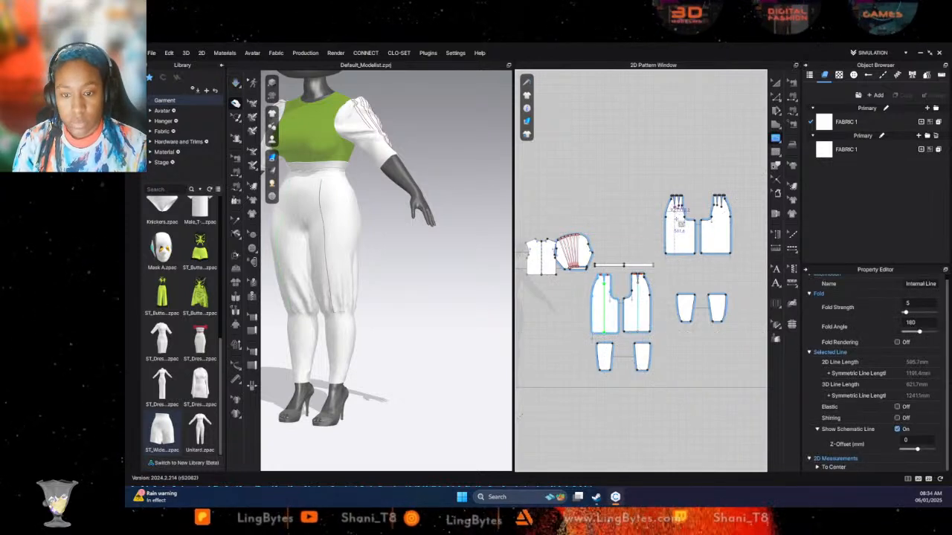
left_click(728, 202)
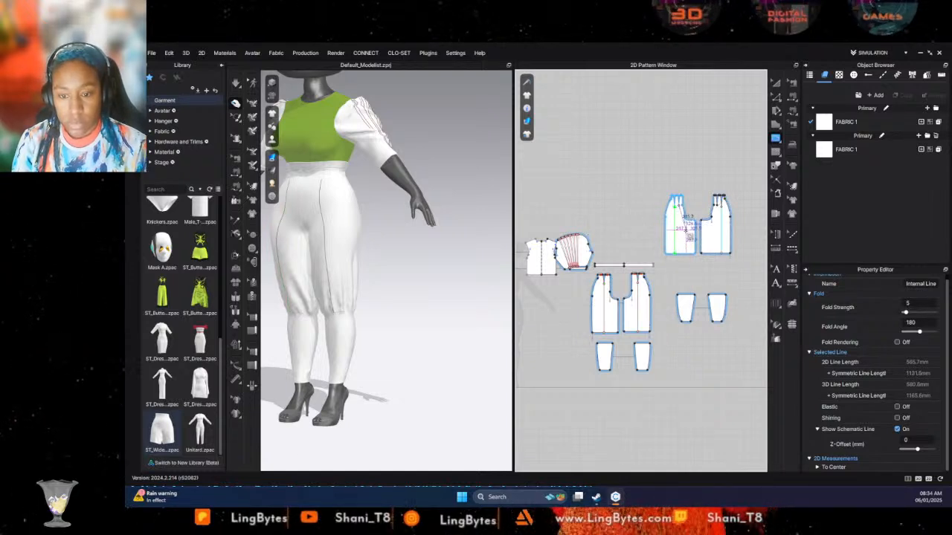
key("ctrl+z")
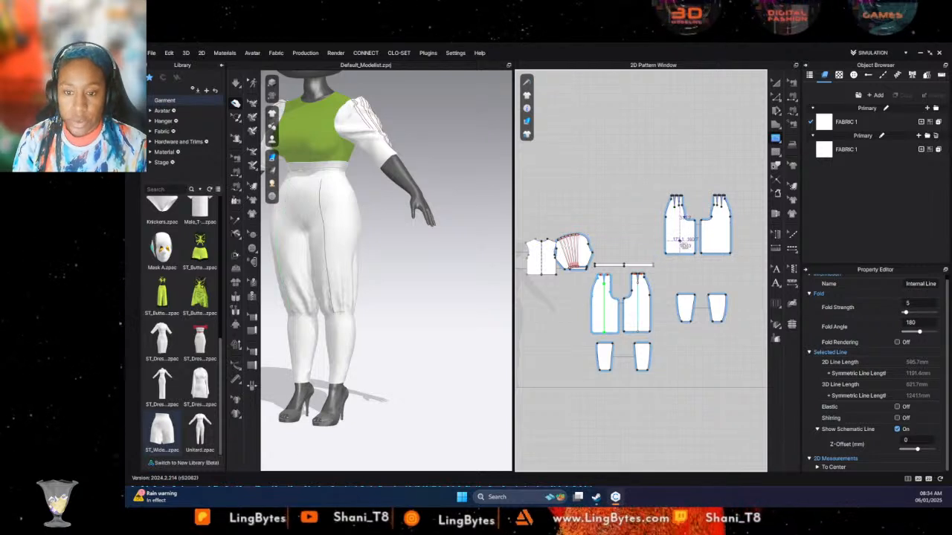
key("ctrl+z")
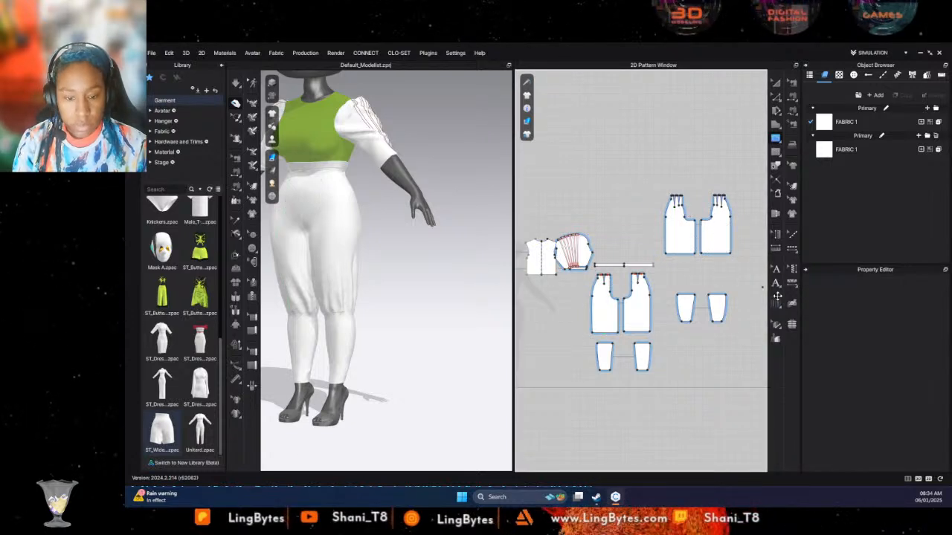
- Add two knife pleats running lengthwise down the front trouser panels from the waist to the hem
left_click(777, 303)
left_click(603, 279)
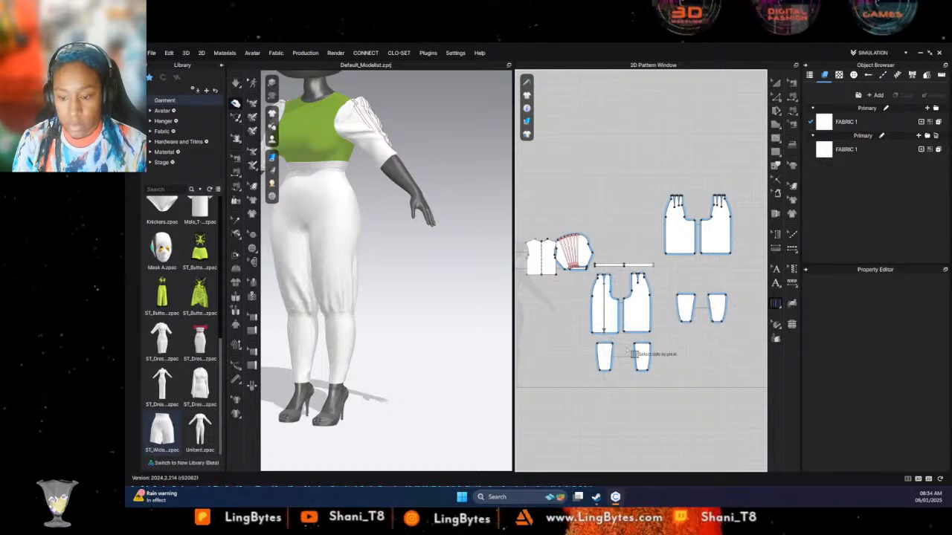
left_click(609, 305)
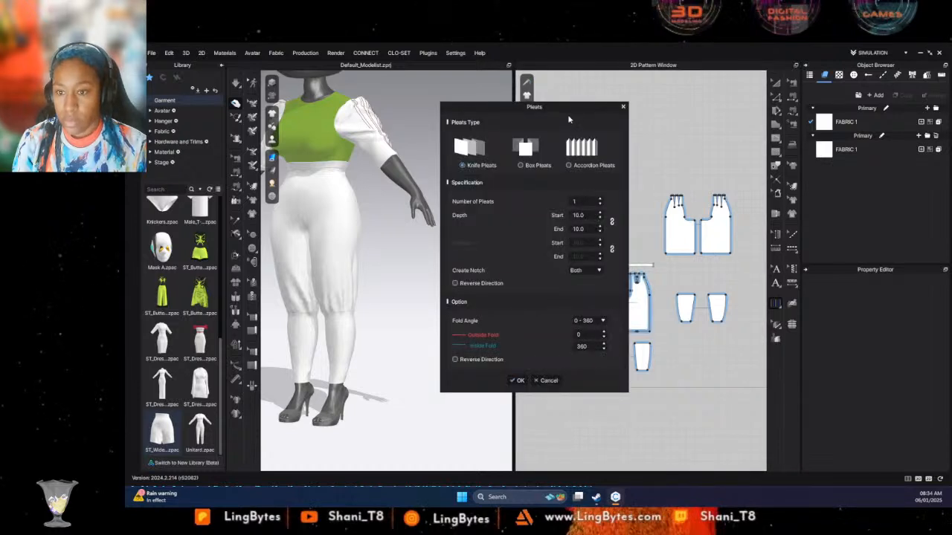
left_click_drag(495, 115, 424, 117)
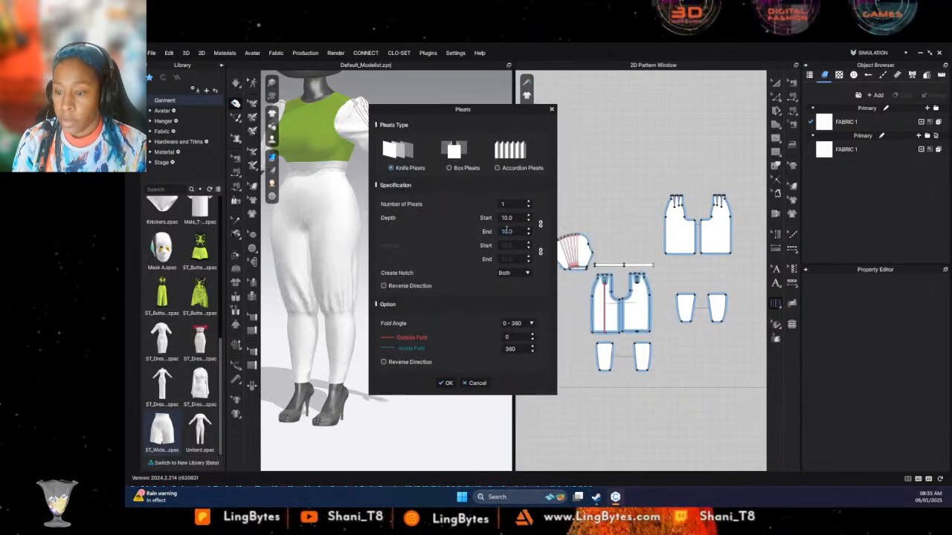
left_click(529, 202)
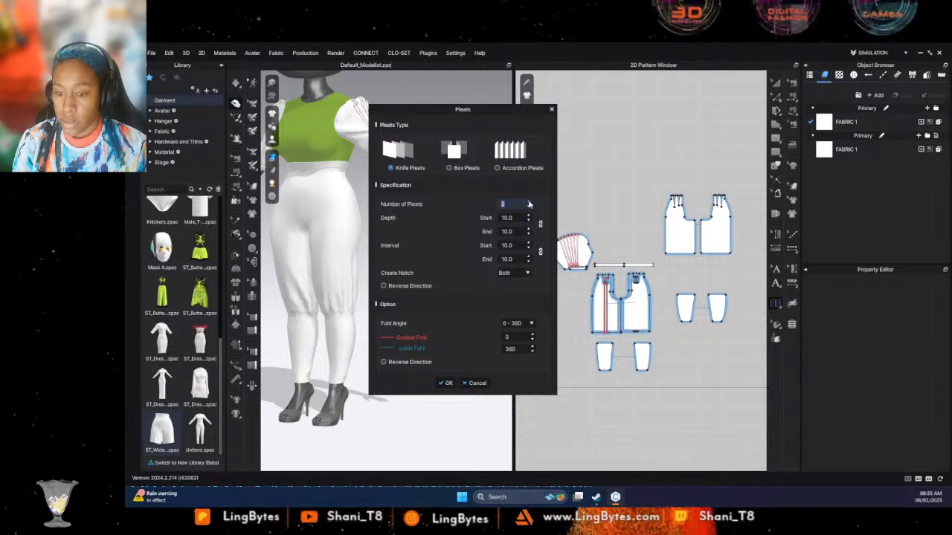
left_click(447, 383)
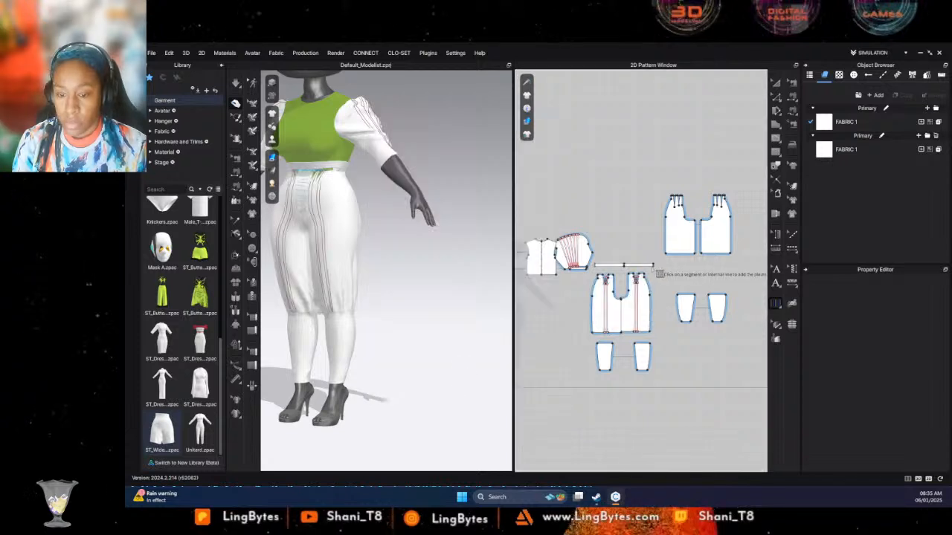
- Add two knife pleats running lengthwise from the outer waist dart to the hem of the mirrored back trouser panels
left_click(675, 201)
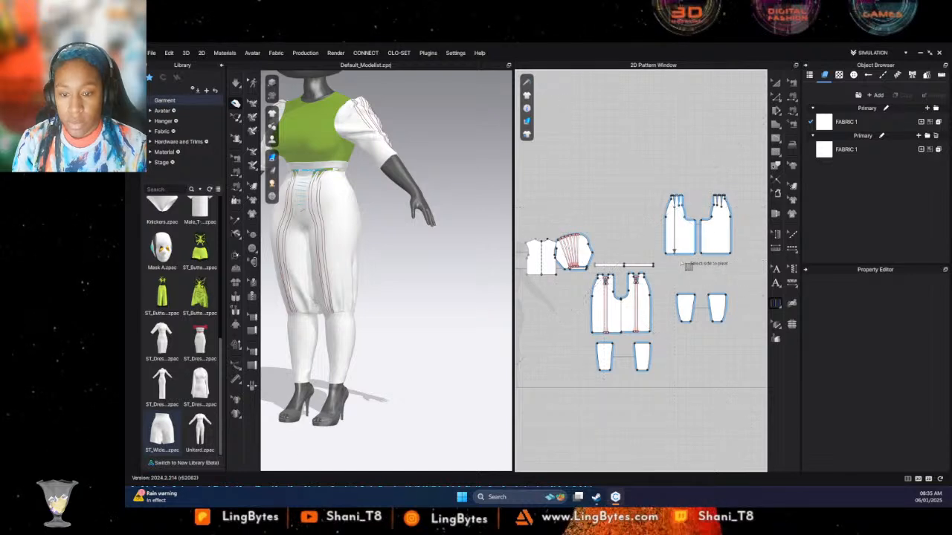
left_click(679, 227)
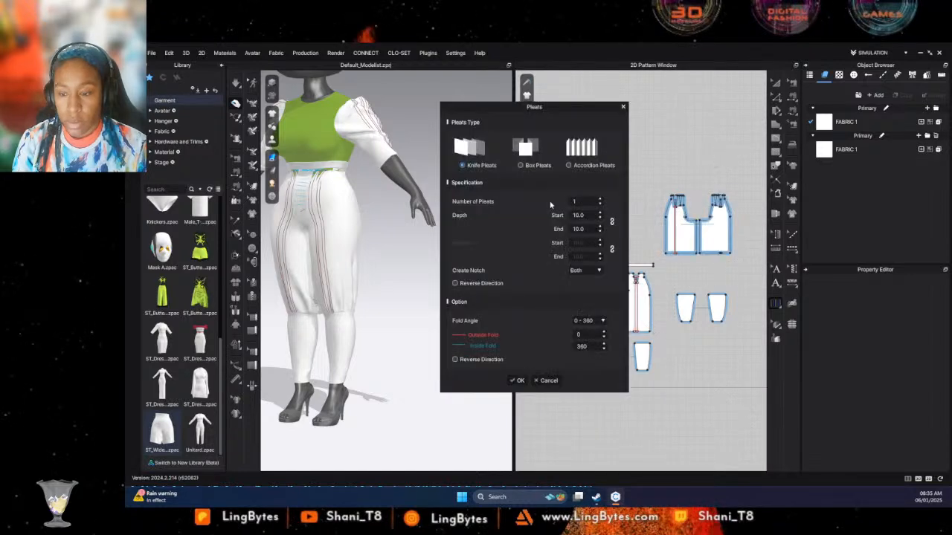
left_click(600, 200)
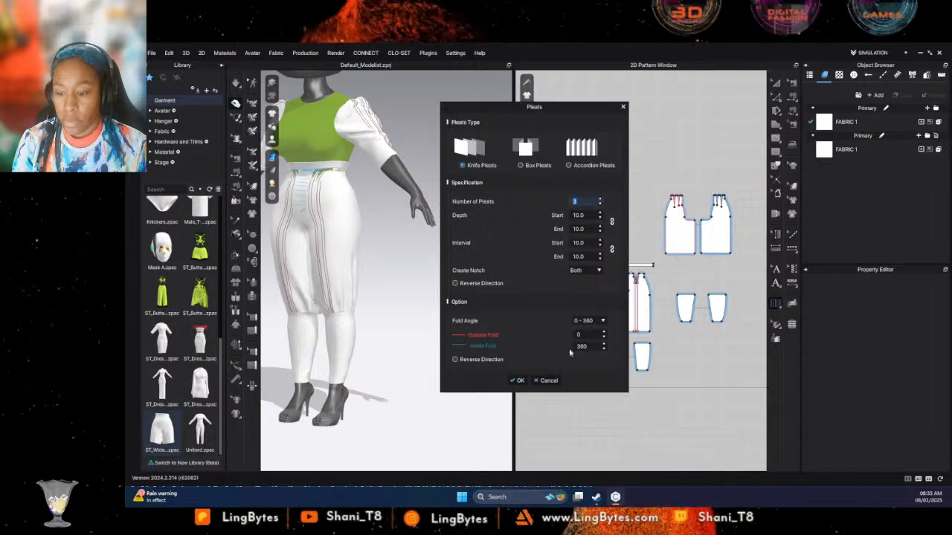
left_click(517, 380)
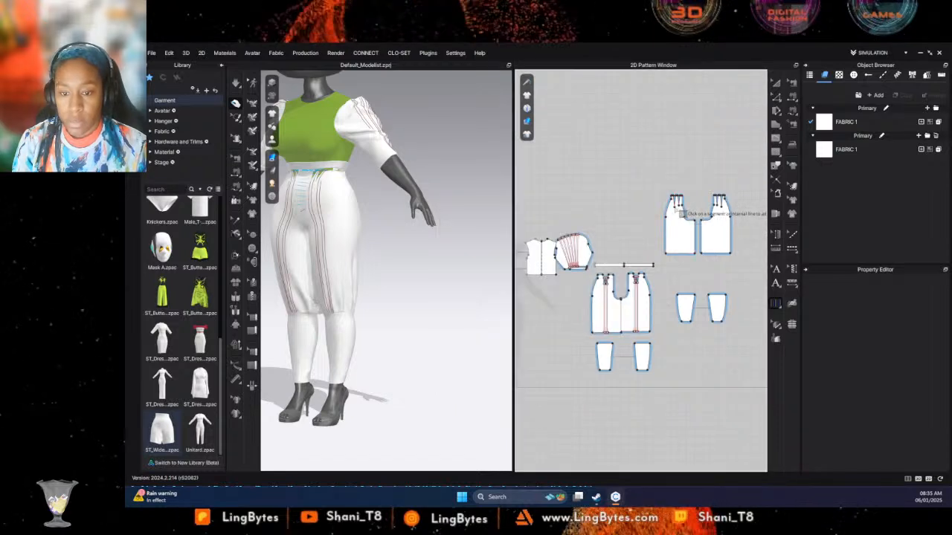
left_click(678, 255)
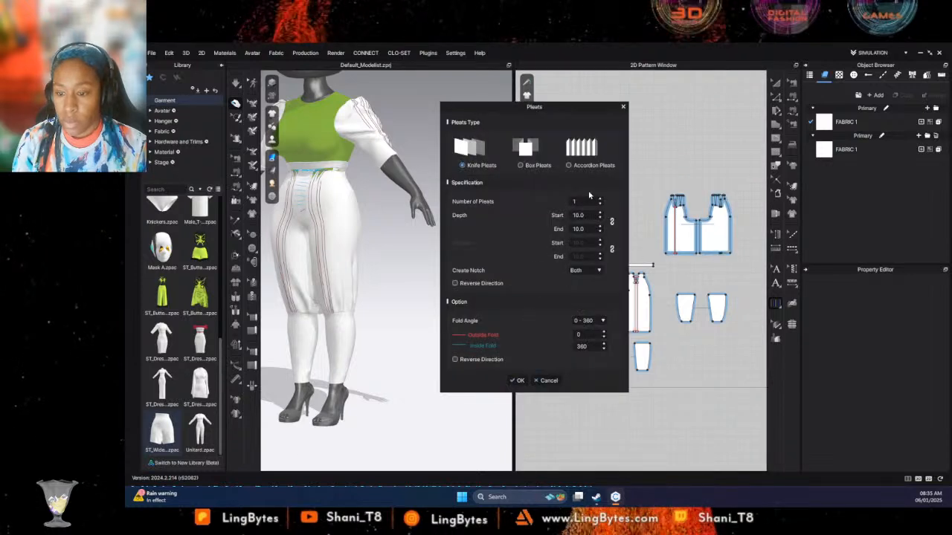
left_click(601, 199)
left_click(520, 381)
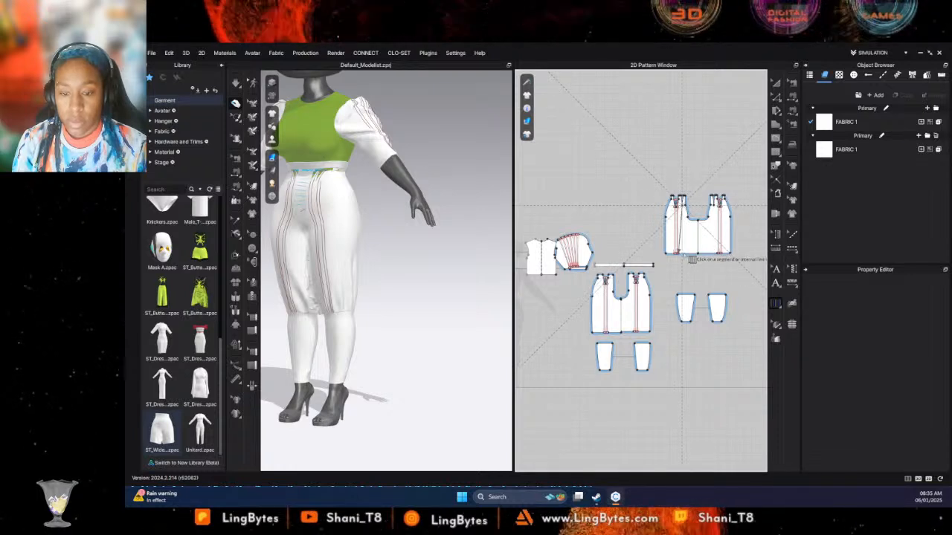
- Add another pair of knife pleats from the inner waist dart to the hem of the back trouser panels
scroll(685, 257, "down", 2)
scroll(670, 254, "up", 7)
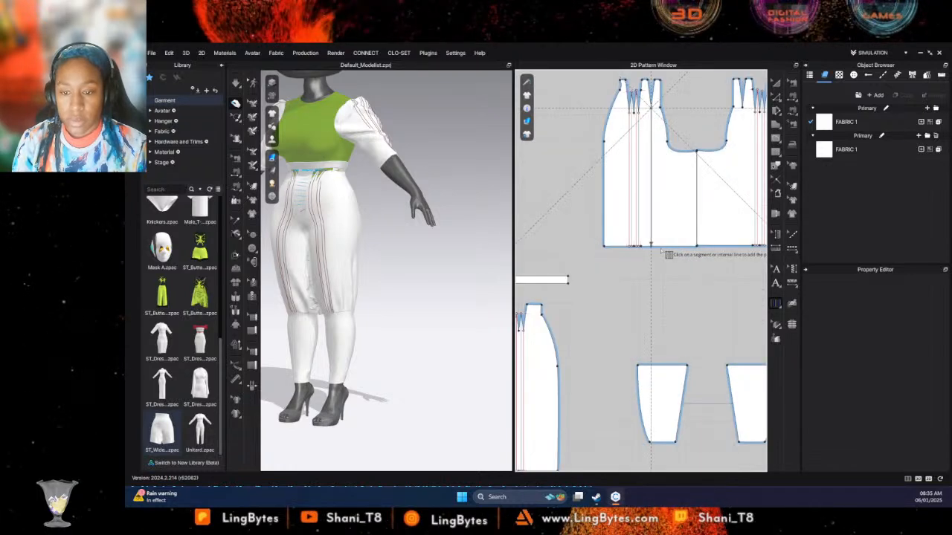
left_click(673, 218)
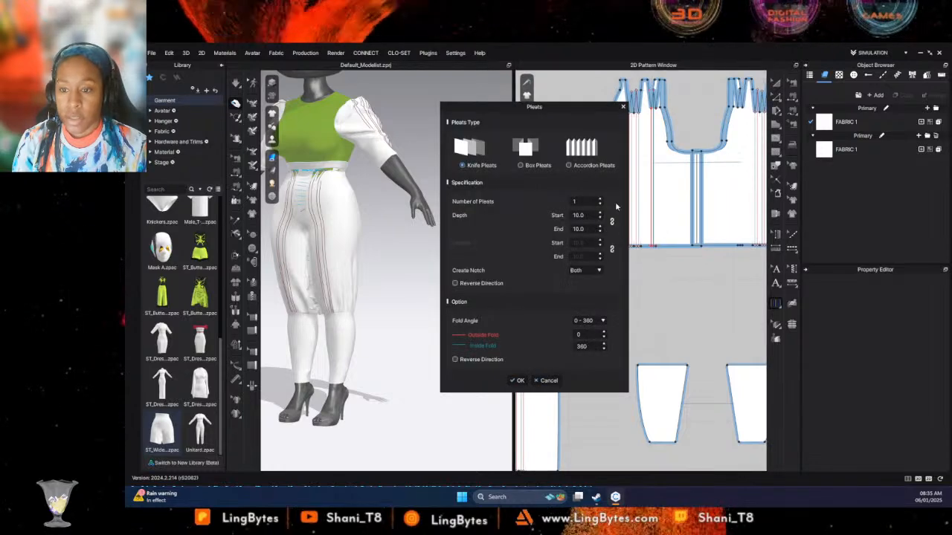
left_click(601, 201)
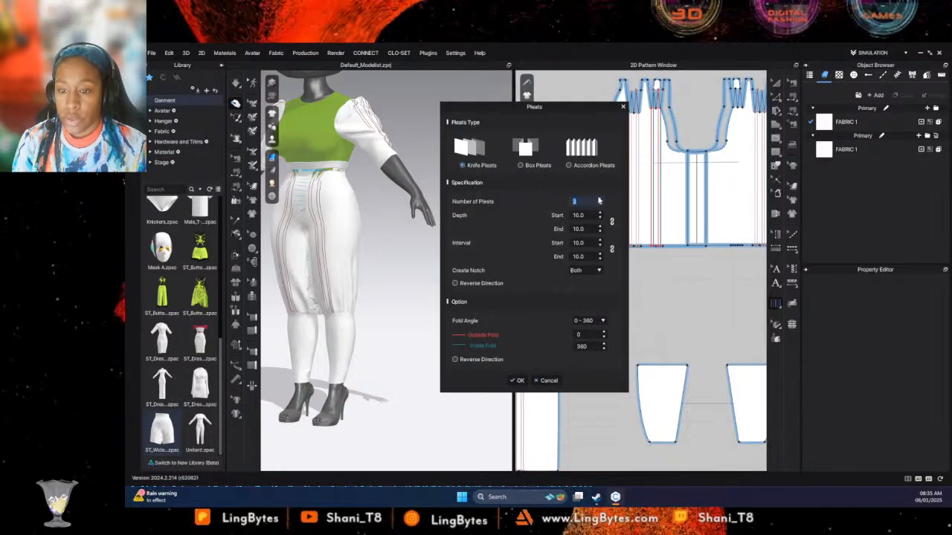
left_click(601, 201)
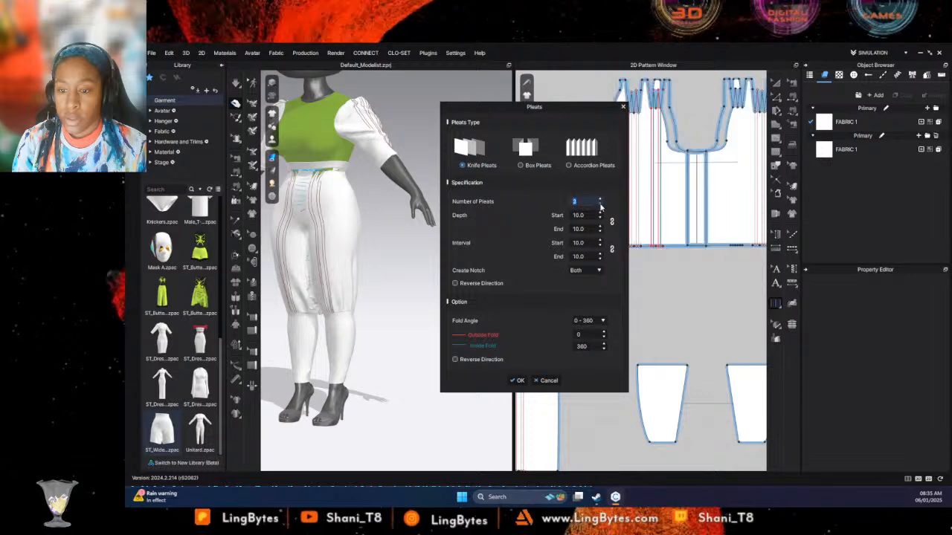
left_click(518, 380)
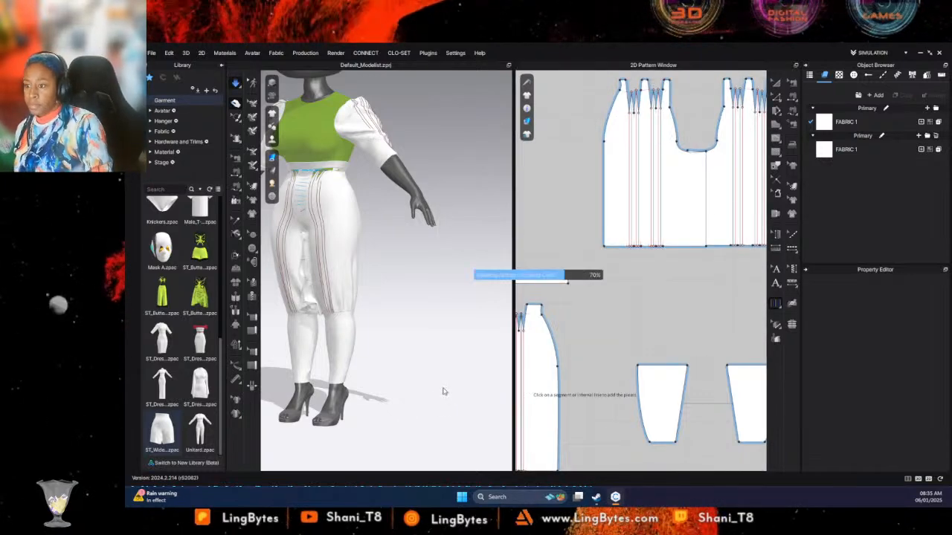
- Simulate the garment with the new back pleats and save the project as Dutch Pot.zprj
key("space")
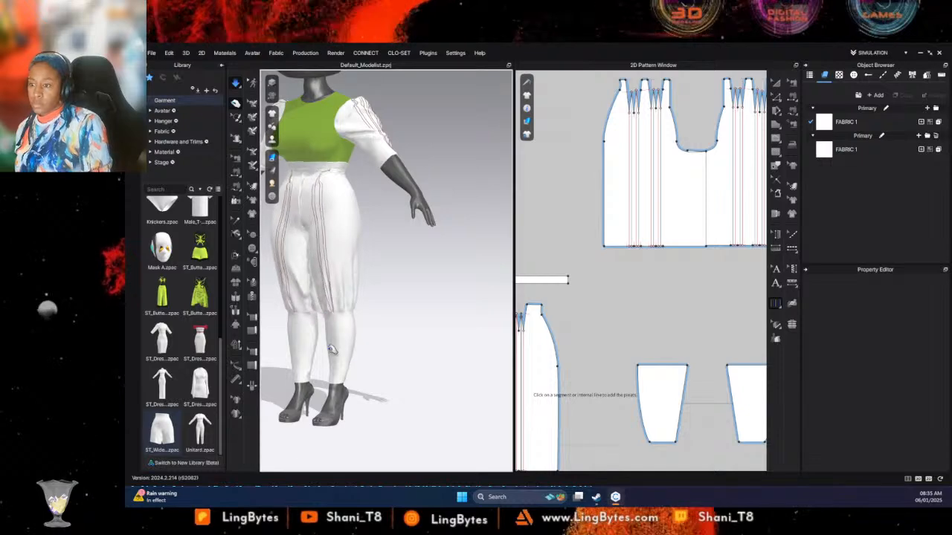
right_click_drag(360, 346, 357, 299)
left_click(357, 299)
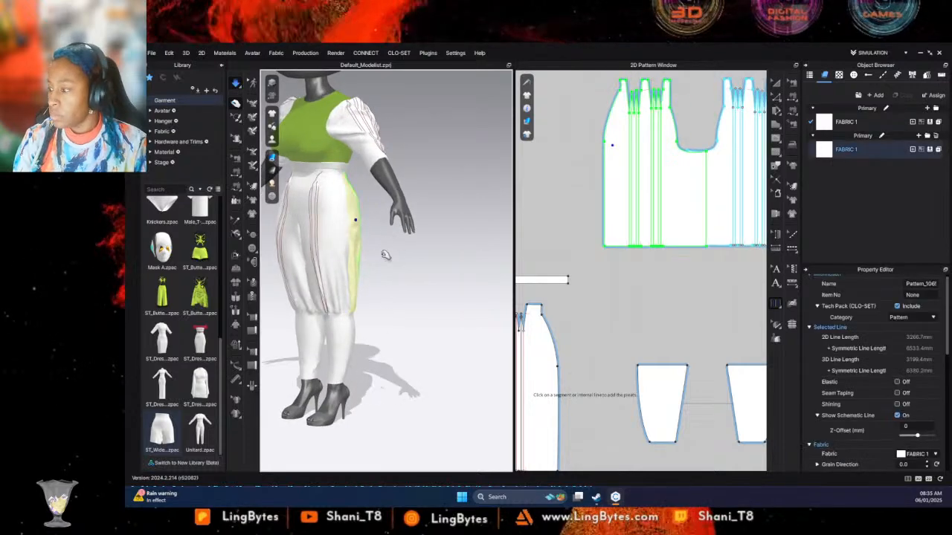
scroll(613, 295, "down", 5)
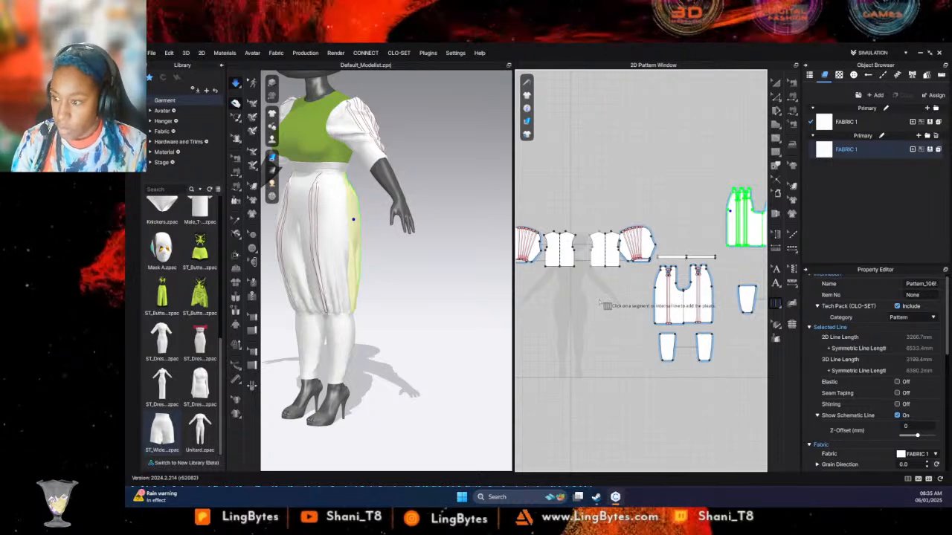
key("ctrl+s")
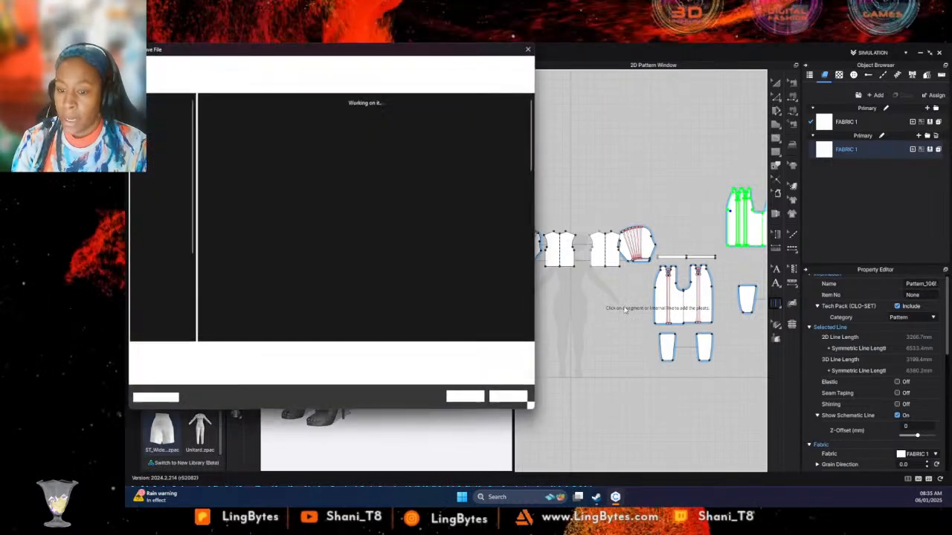
key("Escape")
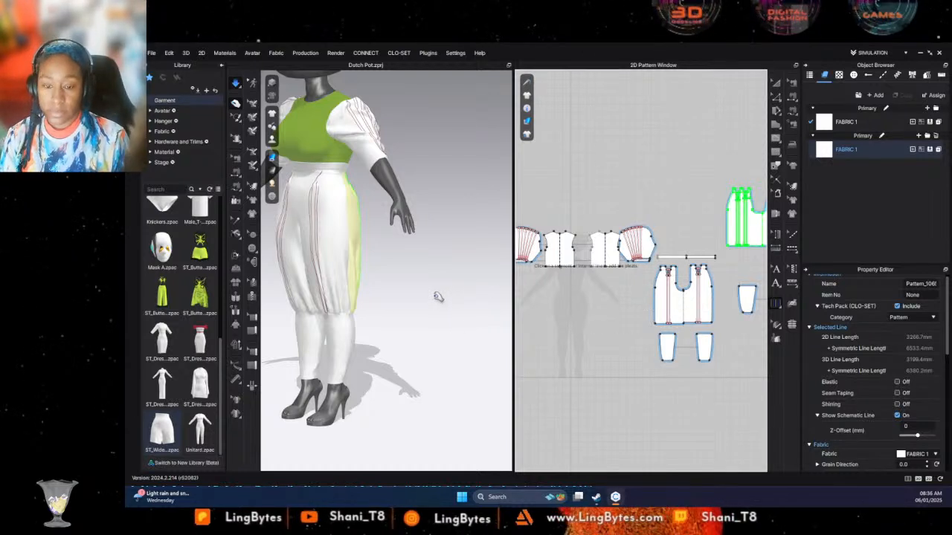
- Start a polygon pattern on the bodice's centre line, running about 124 mm across and 365 mm straight down
left_click(563, 302)
scroll(565, 301, "down", 2)
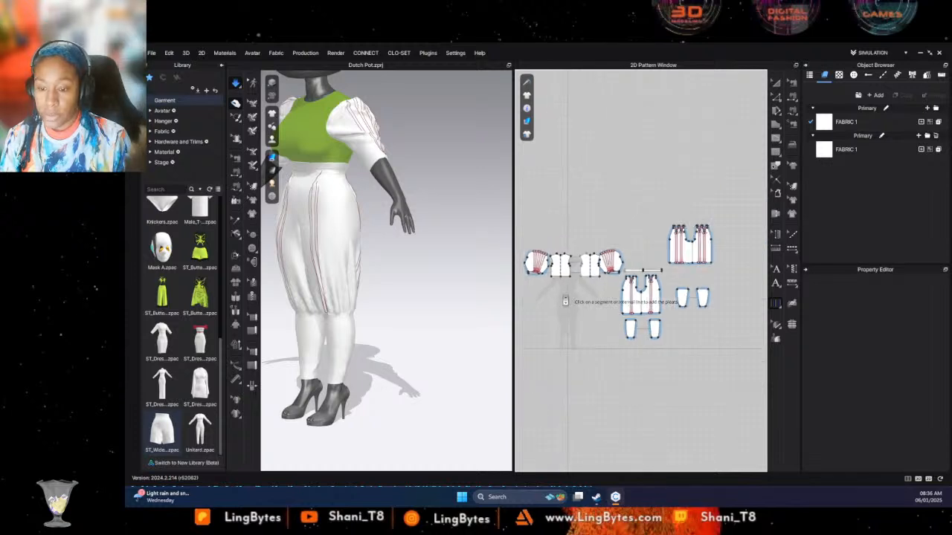
scroll(565, 301, "up", 2)
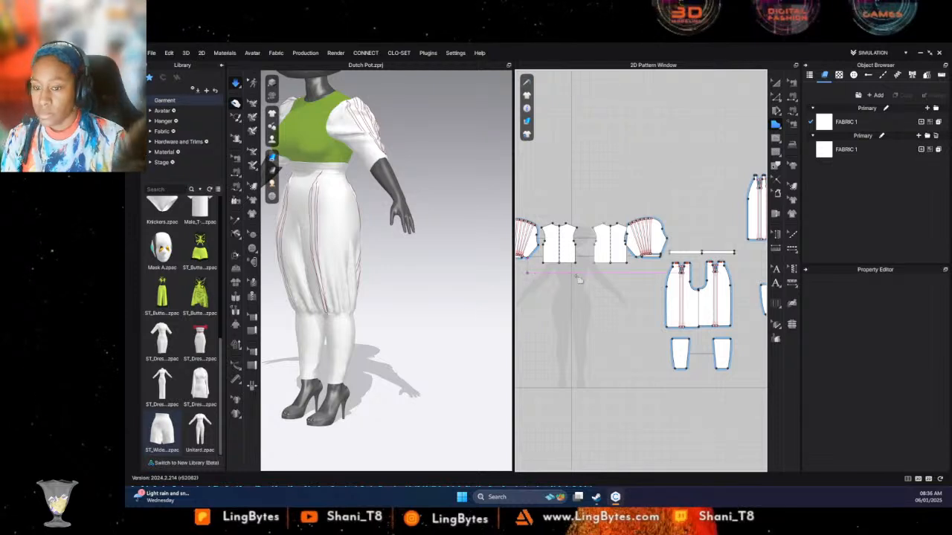
scroll(578, 278, "up", 5)
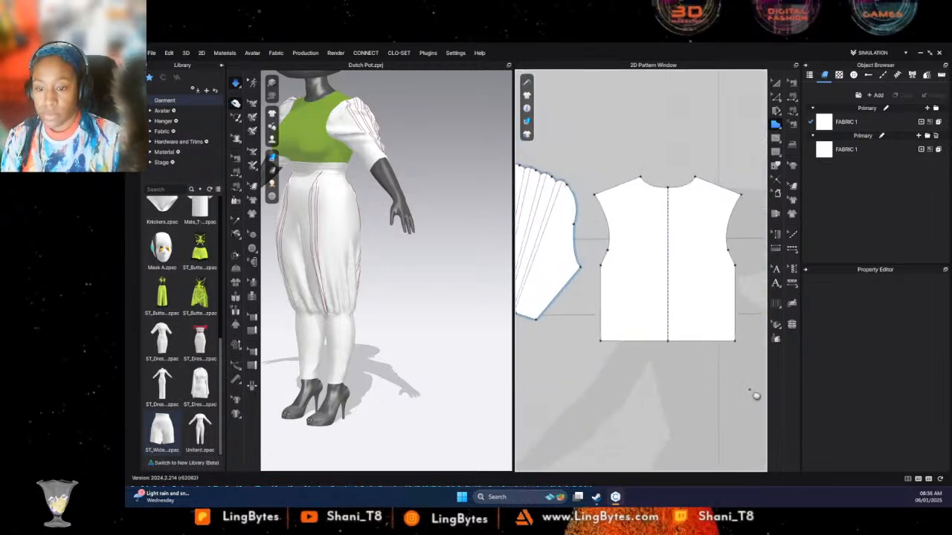
left_click(597, 196)
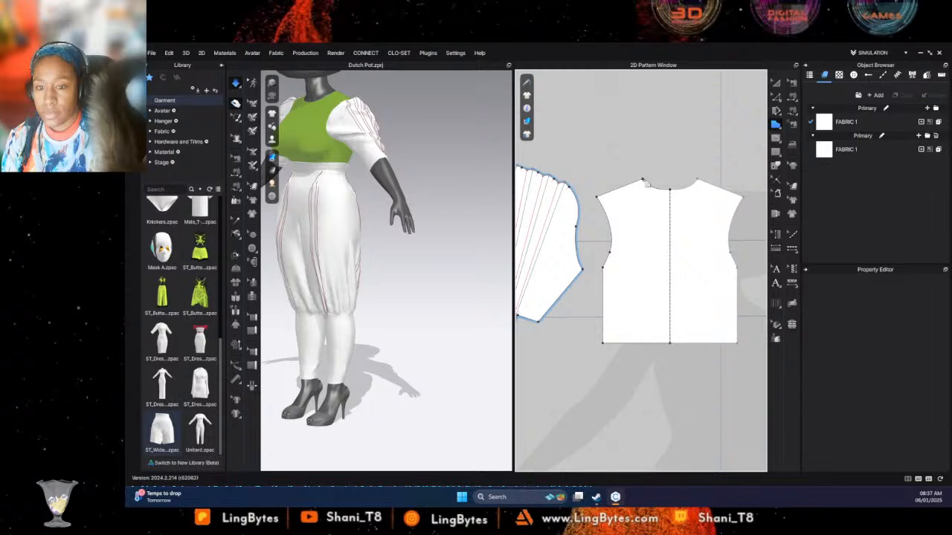
left_click(643, 179)
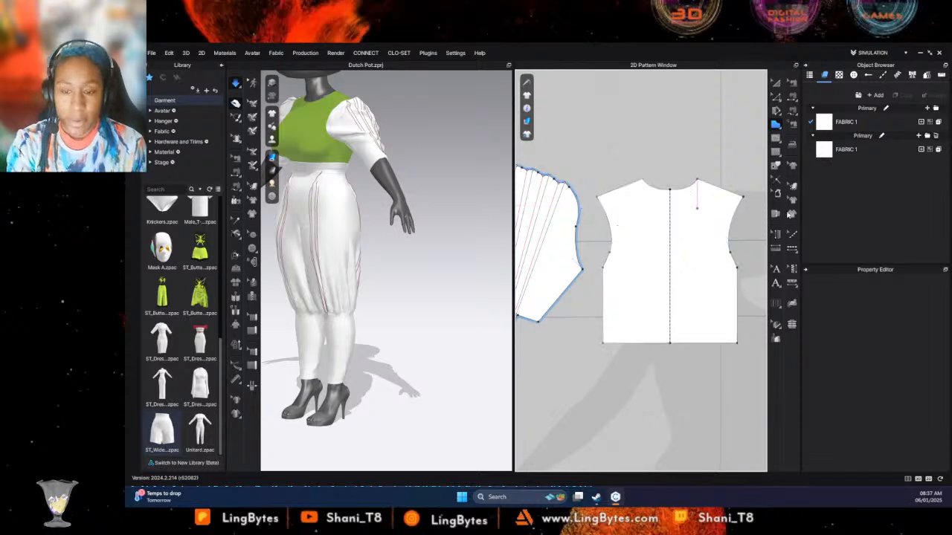
scroll(652, 210, "down", 3)
scroll(660, 205, "down", 2)
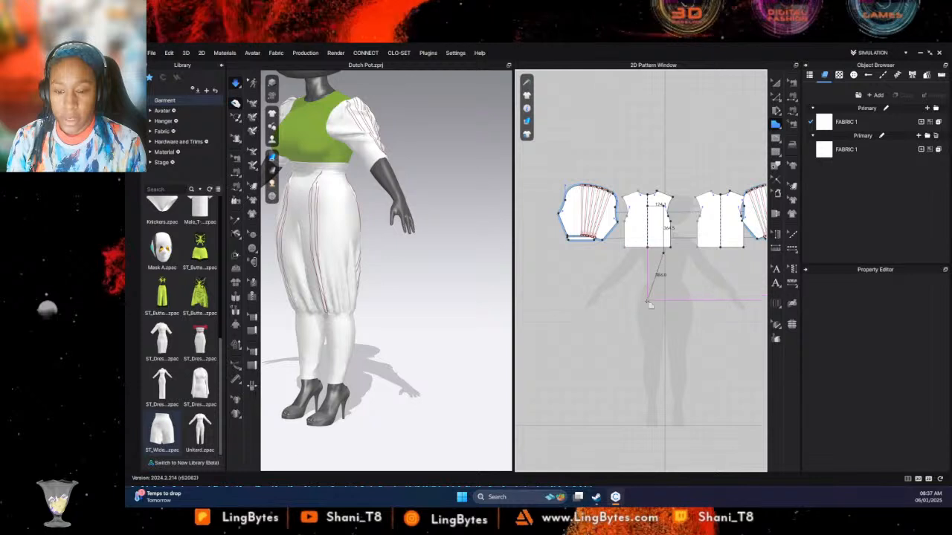
- Continue the outline with a curve about 391 mm long, a straight drop and a 106 mm bottom edge, and close it at the centre line
left_click_drag(647, 300, 647, 326)
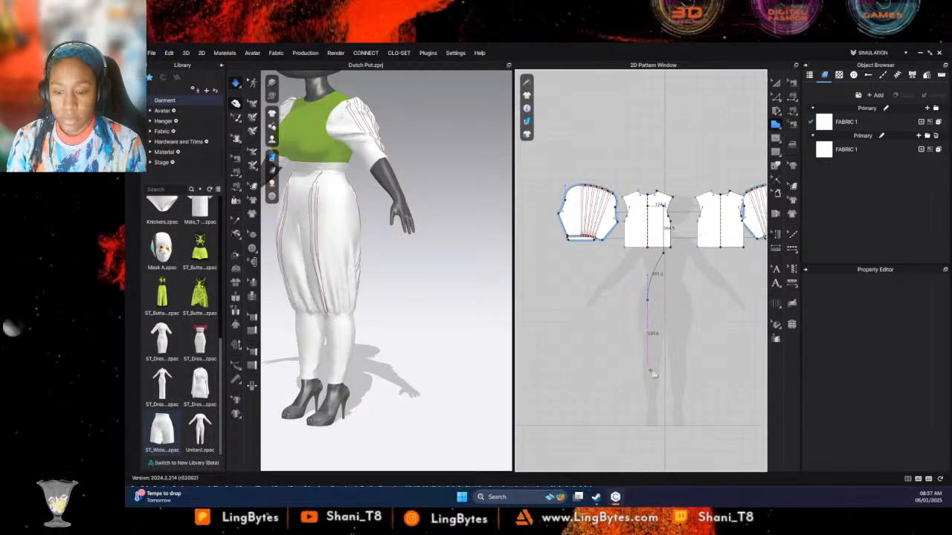
left_click(650, 370)
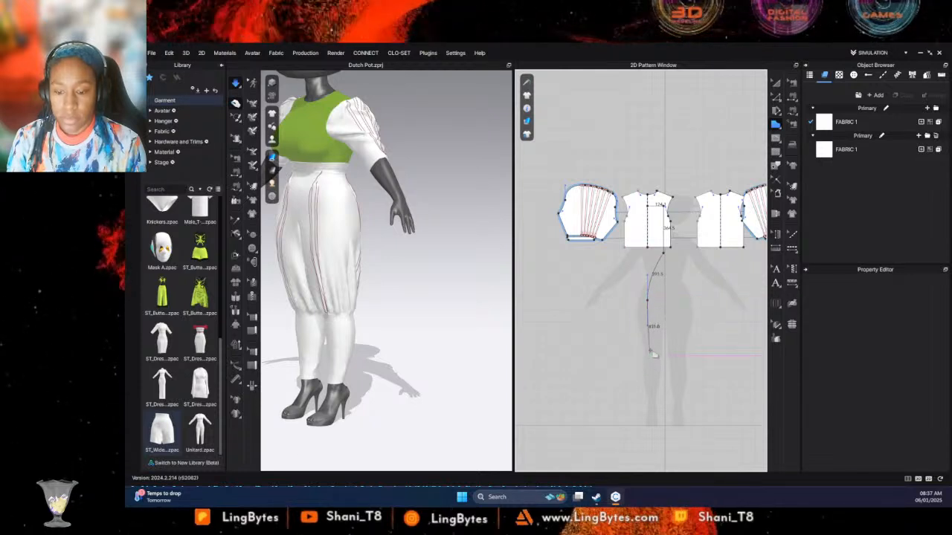
left_click(647, 337)
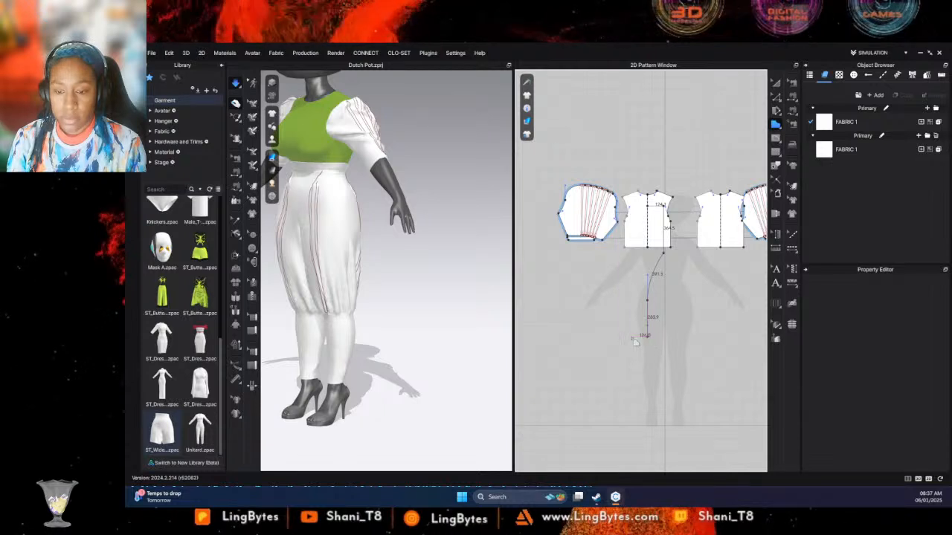
left_click(633, 337)
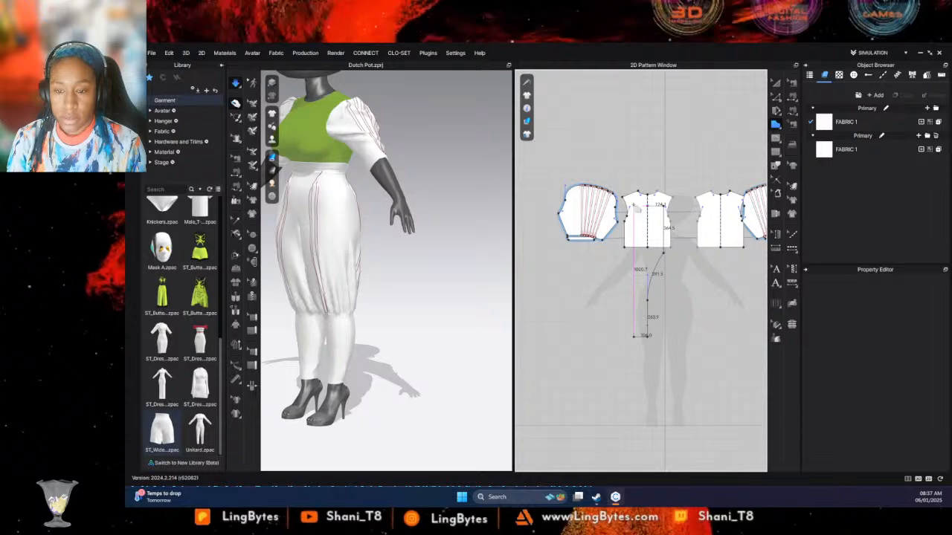
scroll(636, 212, "up", 5)
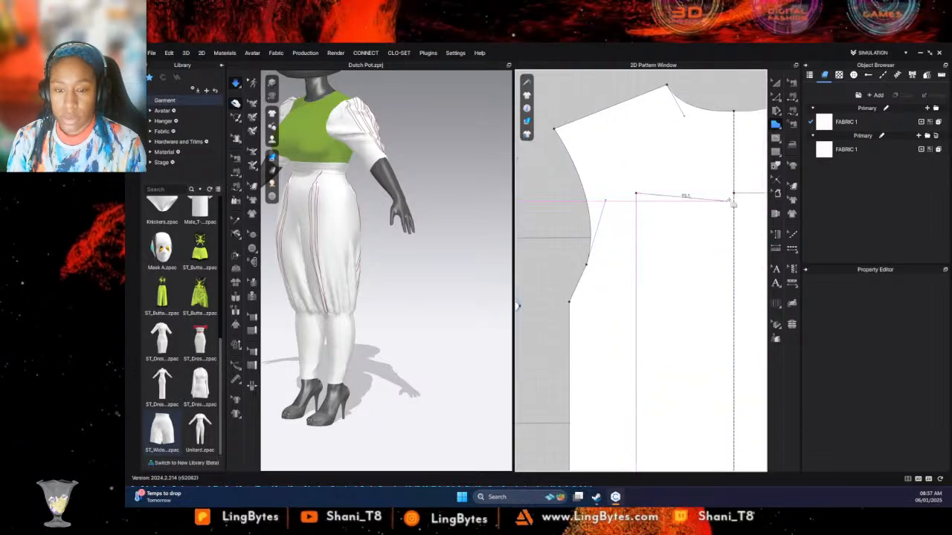
left_click(733, 196)
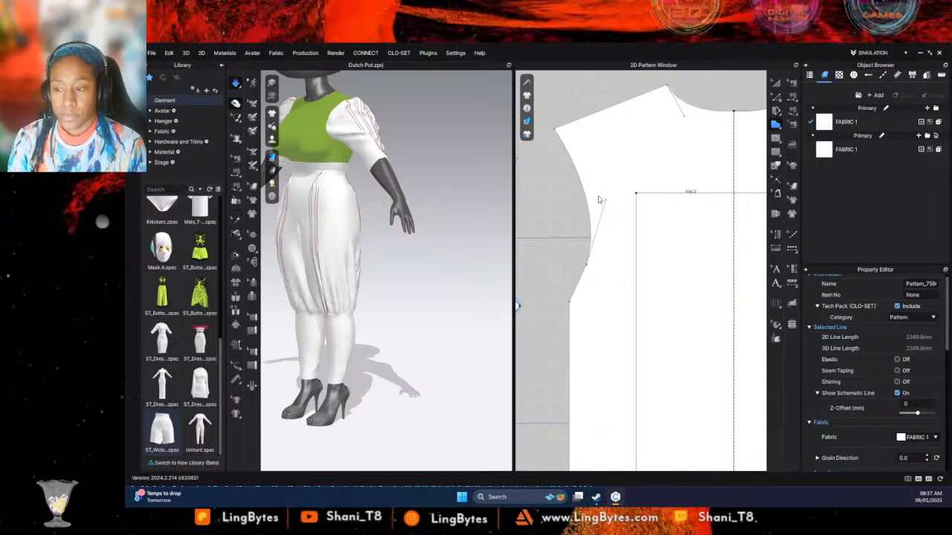
- Set the new long panel's simulation layer to 1
scroll(462, 251, "down", 3)
scroll(463, 230, "down", 3)
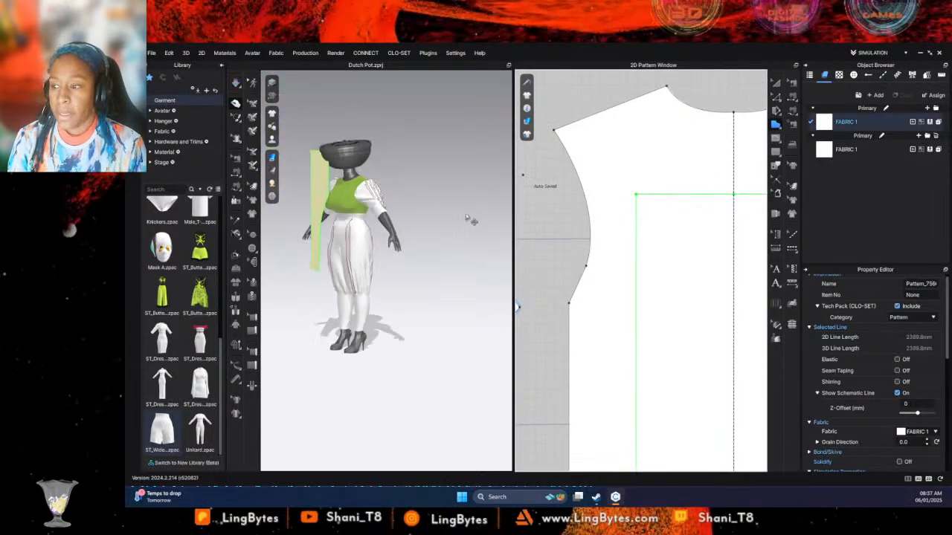
left_click(663, 256)
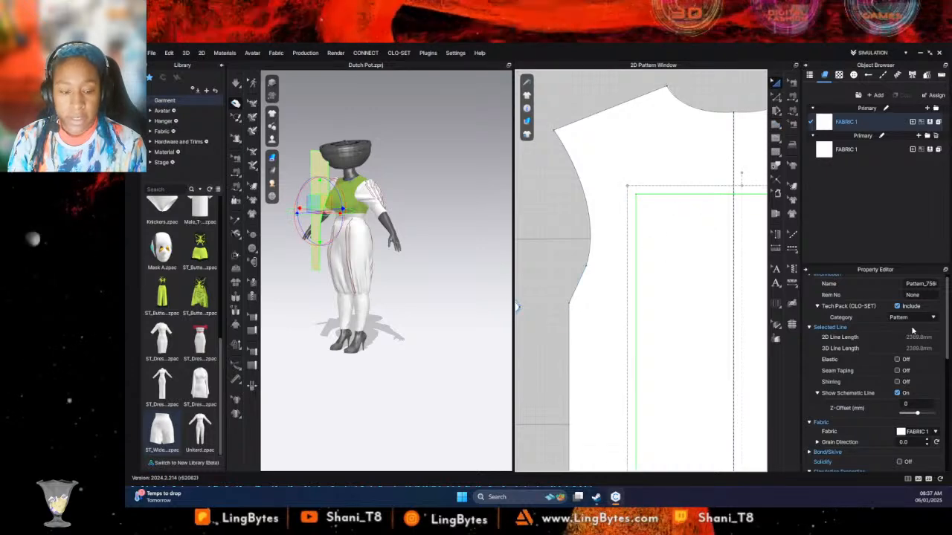
scroll(915, 394, "down", 3)
left_click(919, 389)
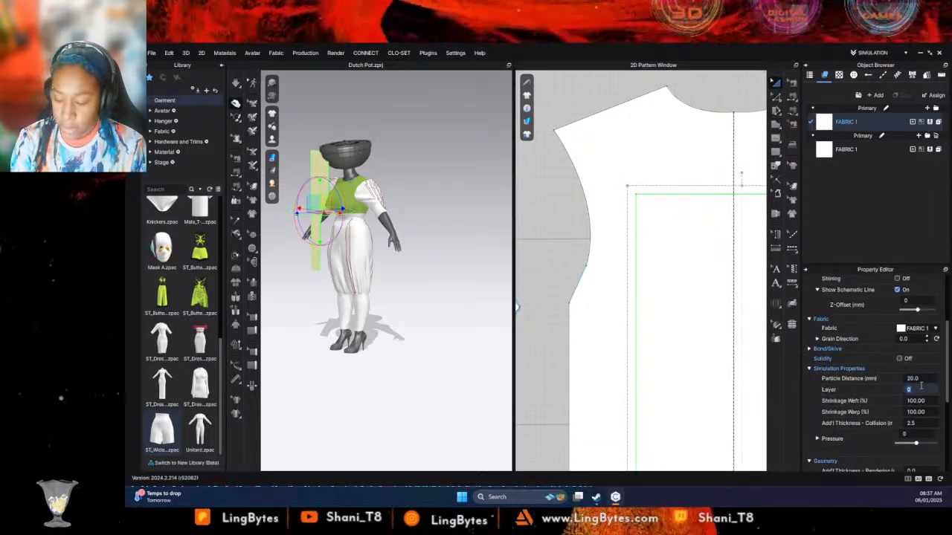
type("1")
key("Return")
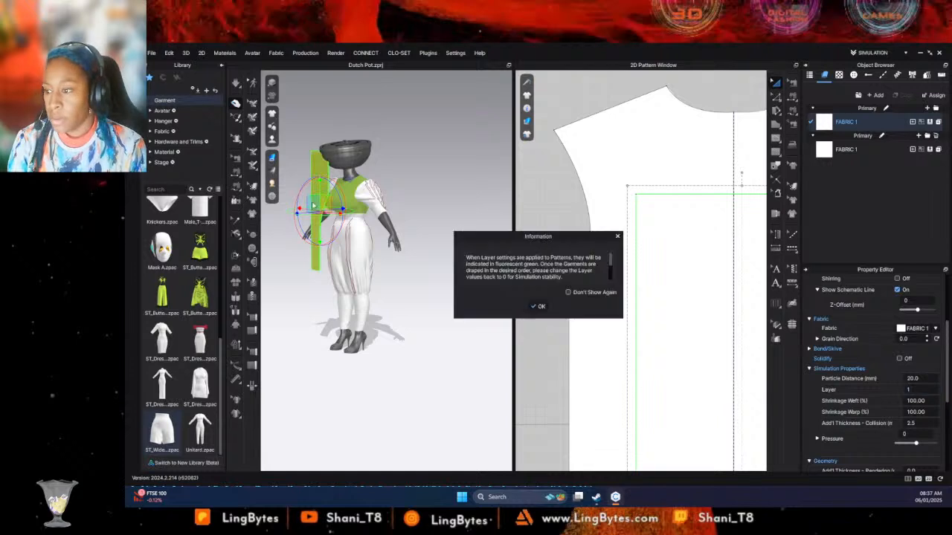
left_click(547, 307)
left_click(442, 271)
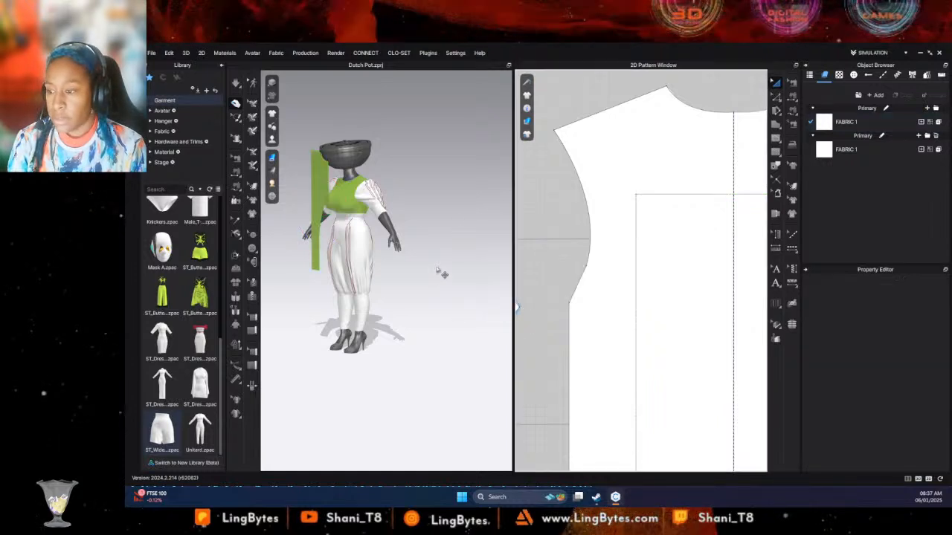
- Show the avatar's arrangement points around the mannequin
middle_click_drag(442, 271, 467, 296)
mouse_move(271, 140)
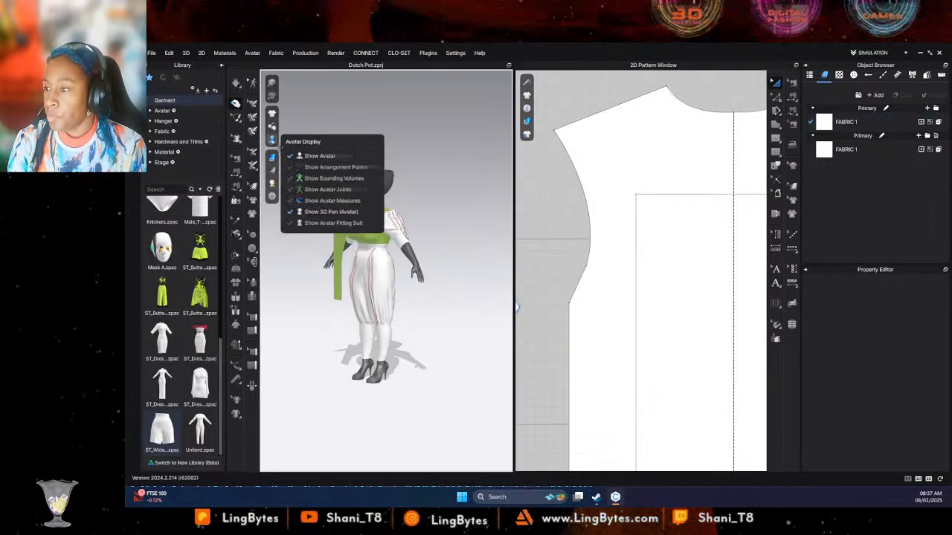
left_click(324, 167)
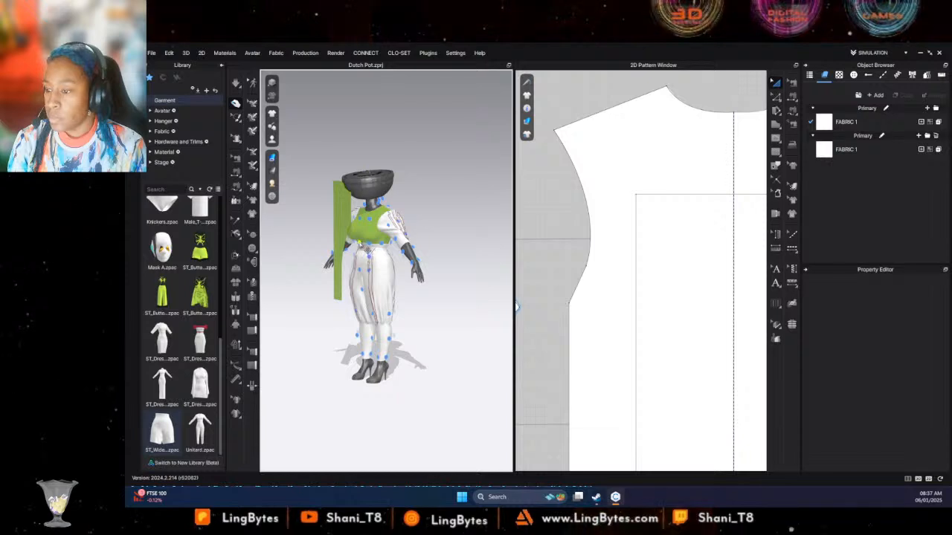
- Place the long panel in front of the mannequin's torso using an arrangement point
left_click(715, 259)
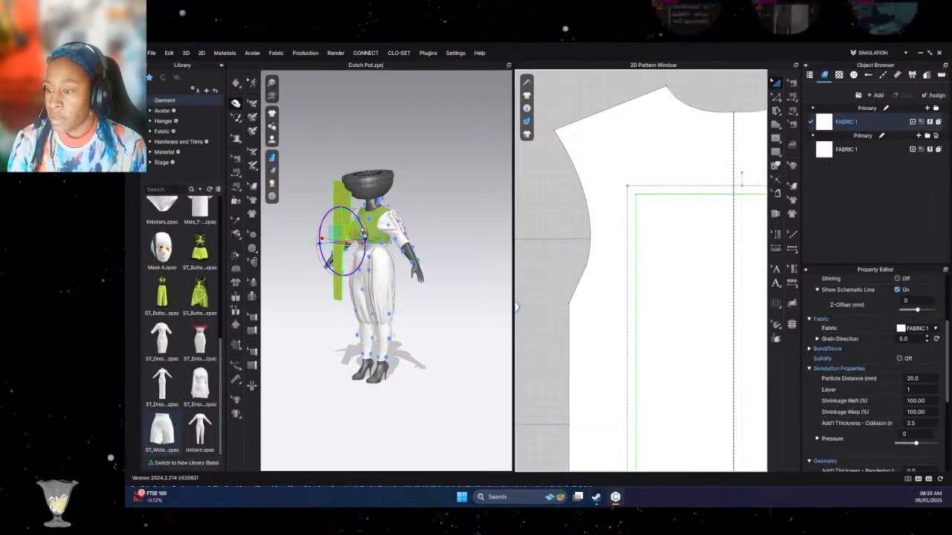
left_click(363, 239)
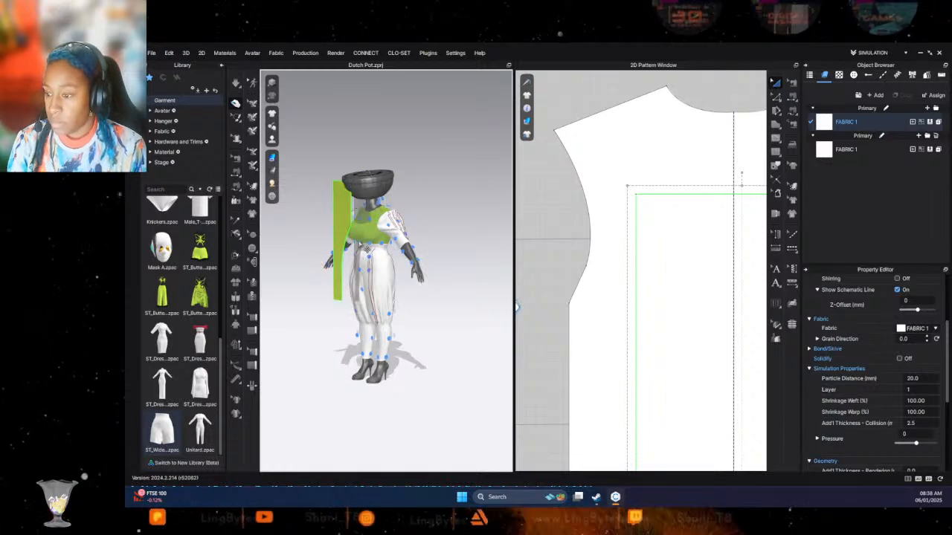
left_click(395, 254)
left_click(368, 209)
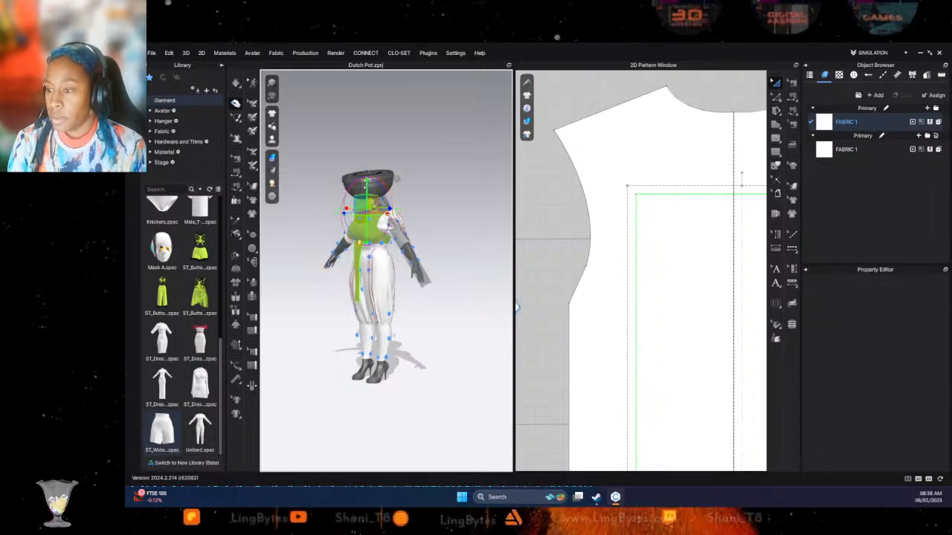
- Lower the long panel to chest height and shift it forward, clear of the bodice
left_click_drag(366, 186, 367, 216)
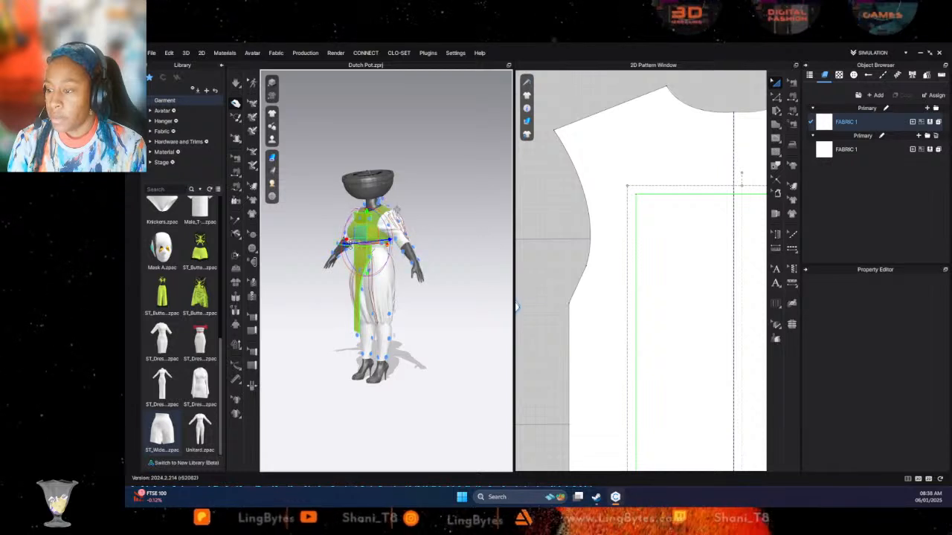
left_click(440, 208)
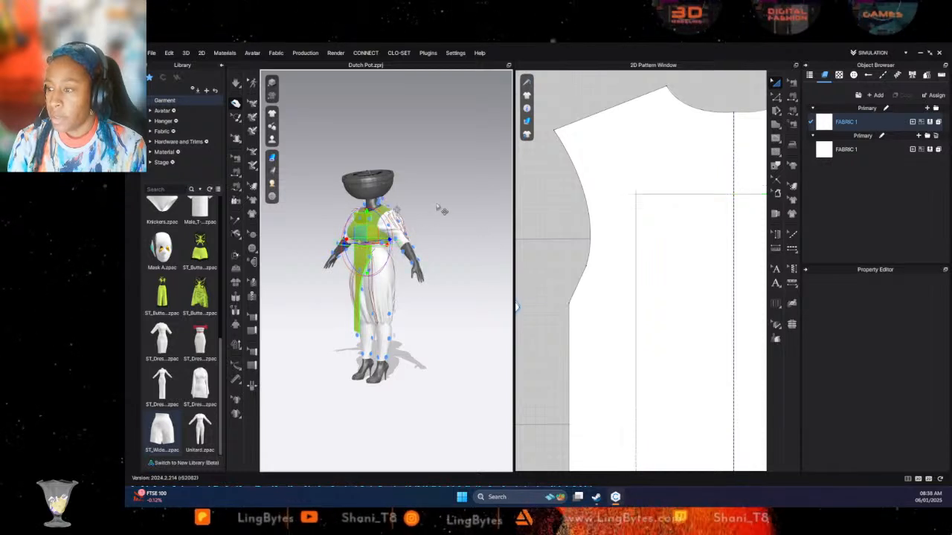
left_click(366, 256)
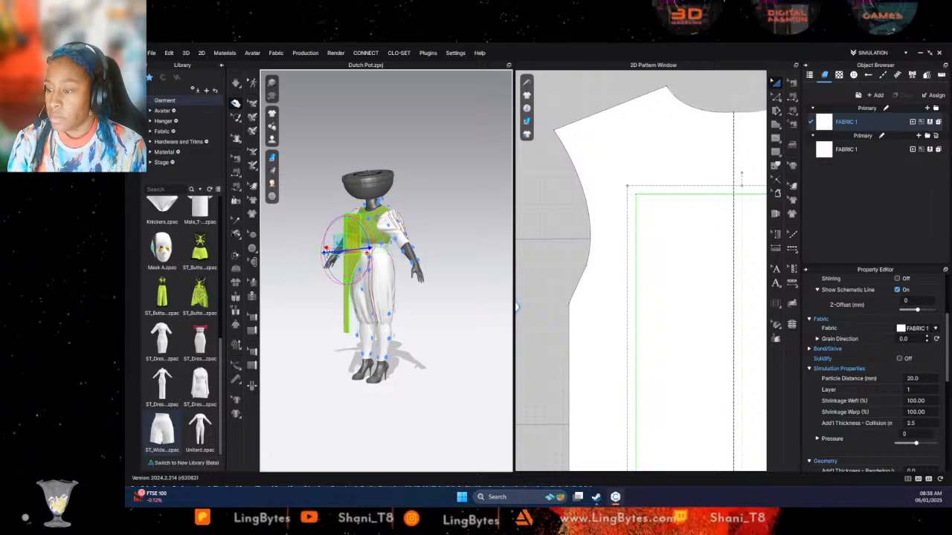
scroll(612, 150, "down", 3)
middle_click_drag(613, 151, 607, 182)
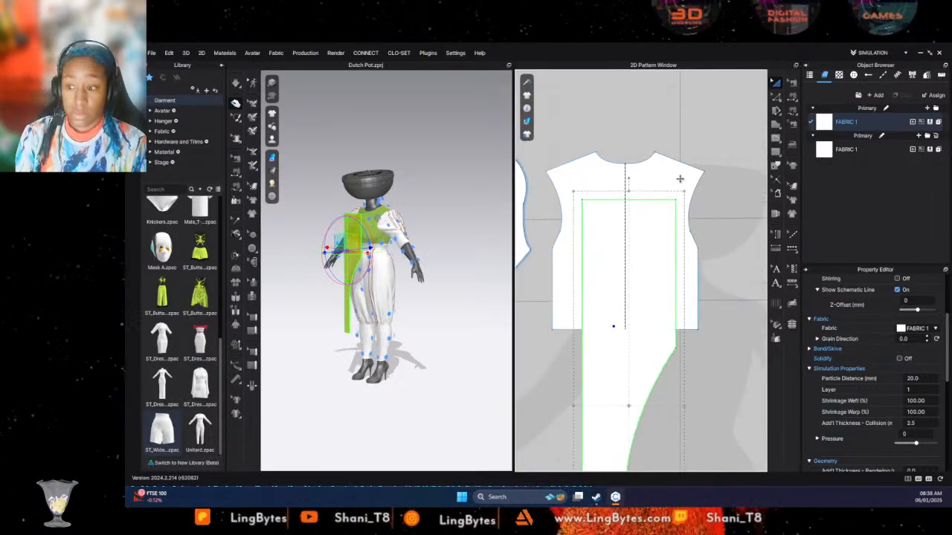
right_click_drag(439, 251, 428, 253)
- Draw a strap about 21 mm wide above one upper corner of the long panel and place its symmetric copy with sewing above the other
left_click(777, 126)
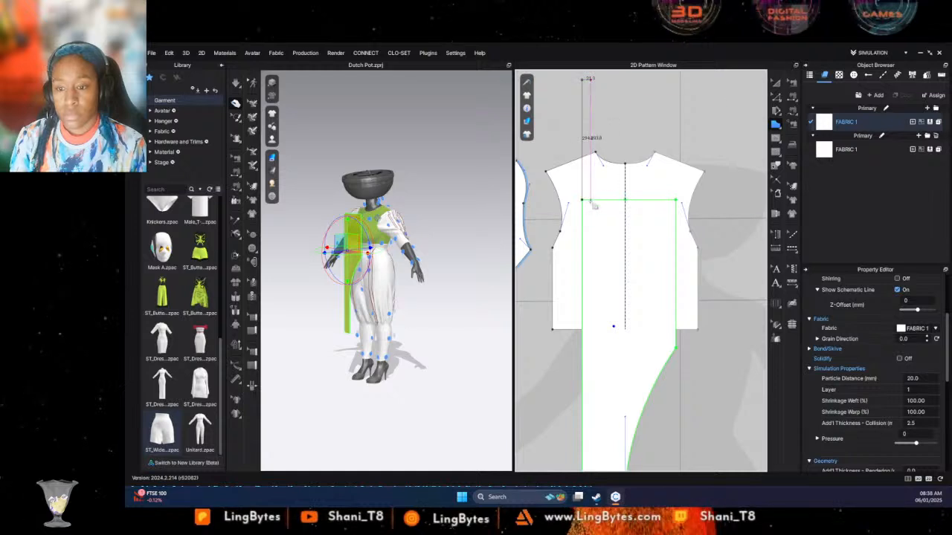
left_click_drag(587, 203, 588, 201)
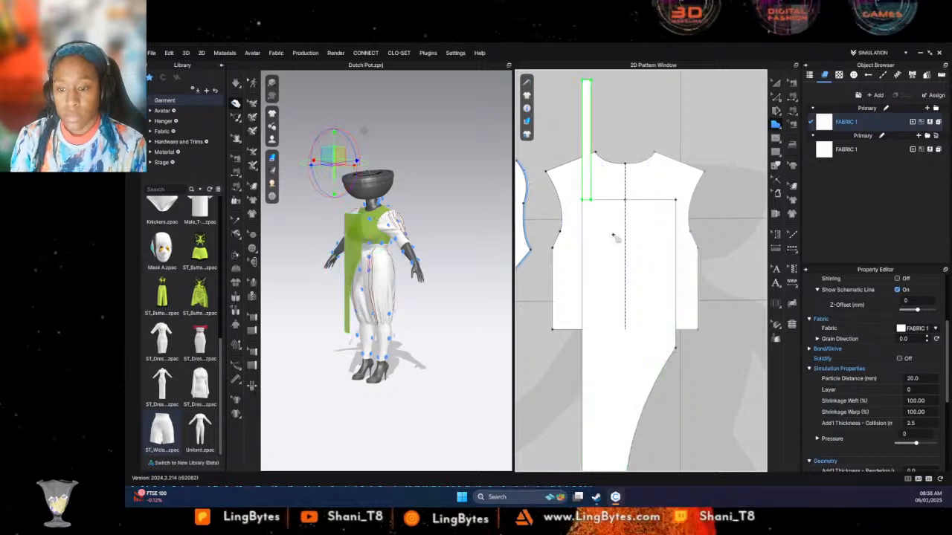
key("a")
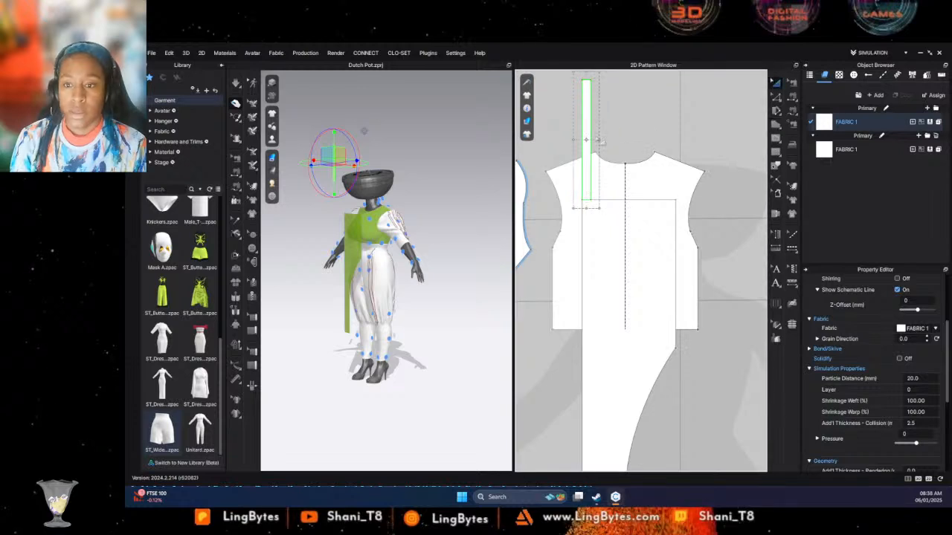
right_click(588, 125)
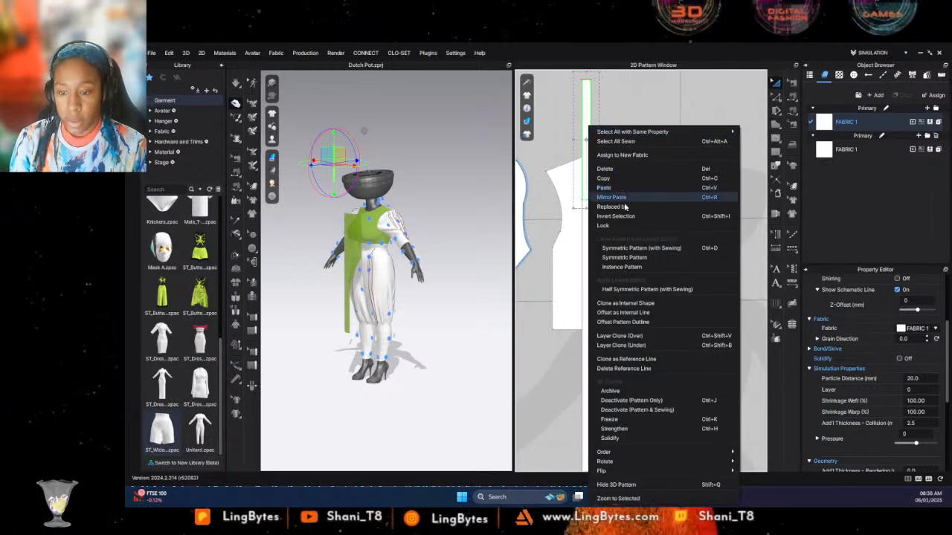
left_click(636, 248)
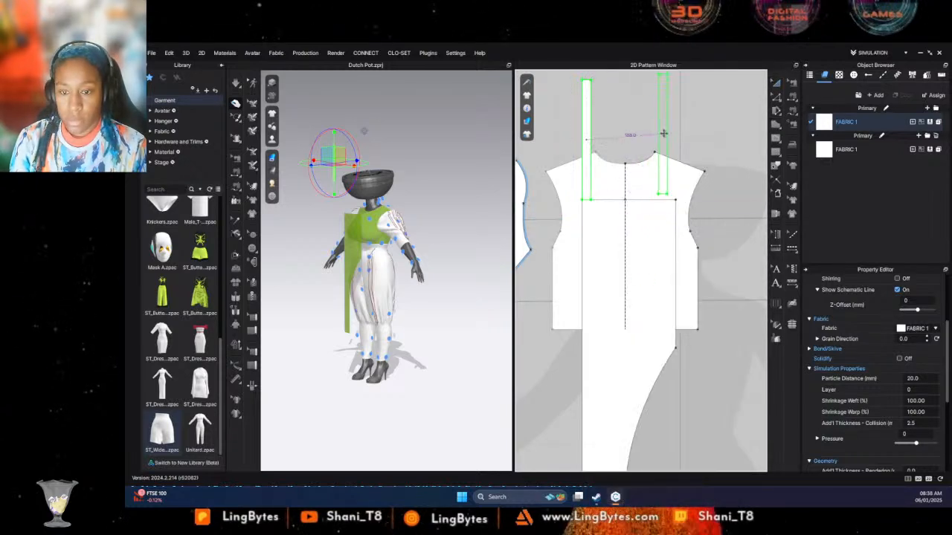
left_click(660, 140)
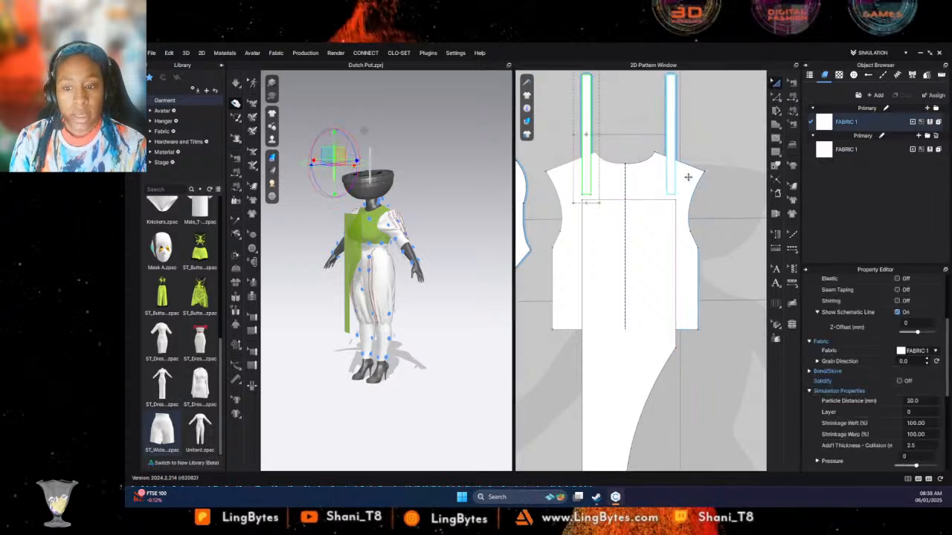
- Sew the lower end of each strap to the matching corner section of the long panel's upper edge with free sewing
left_click(792, 97)
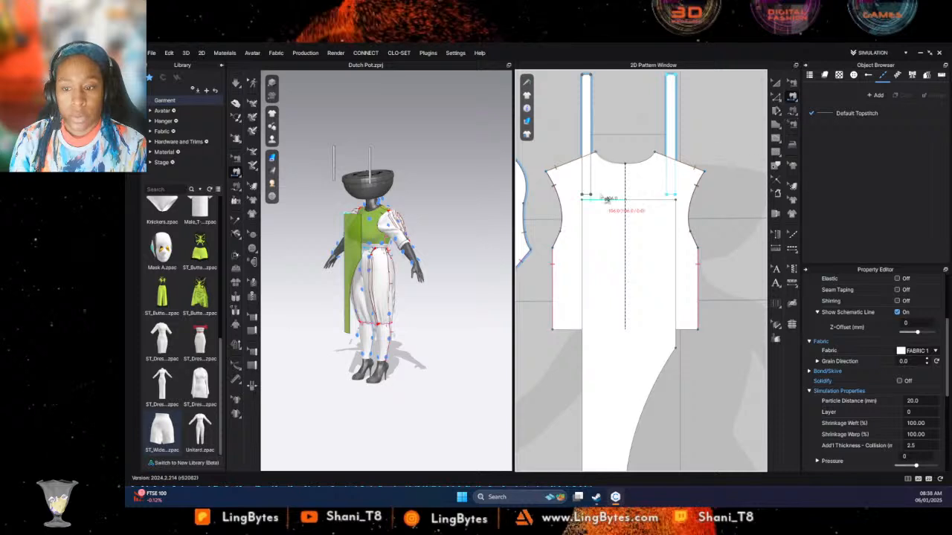
left_click(793, 110)
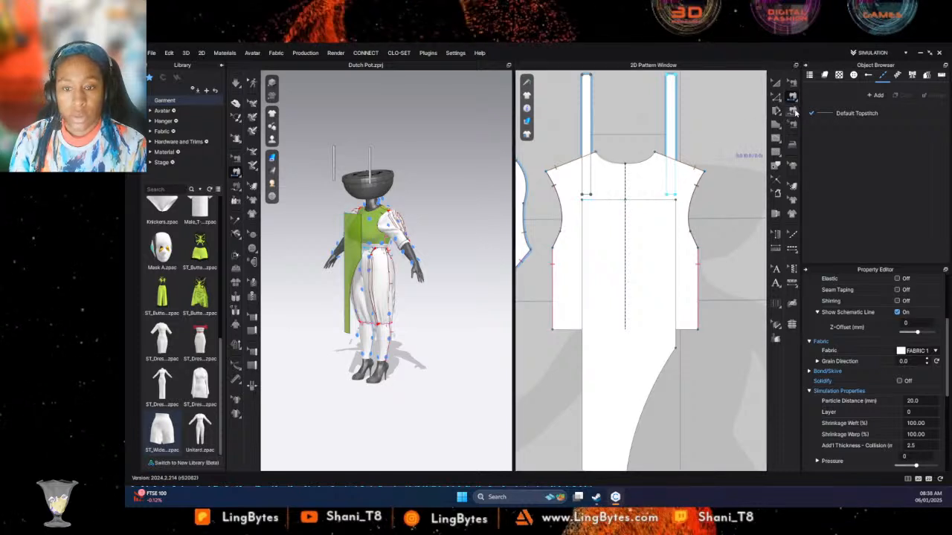
left_click(583, 200)
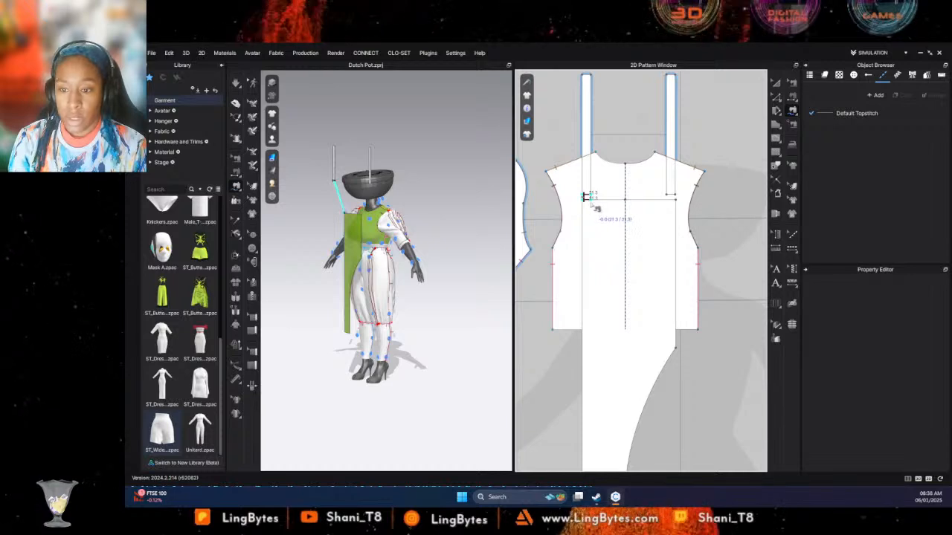
left_click(586, 196)
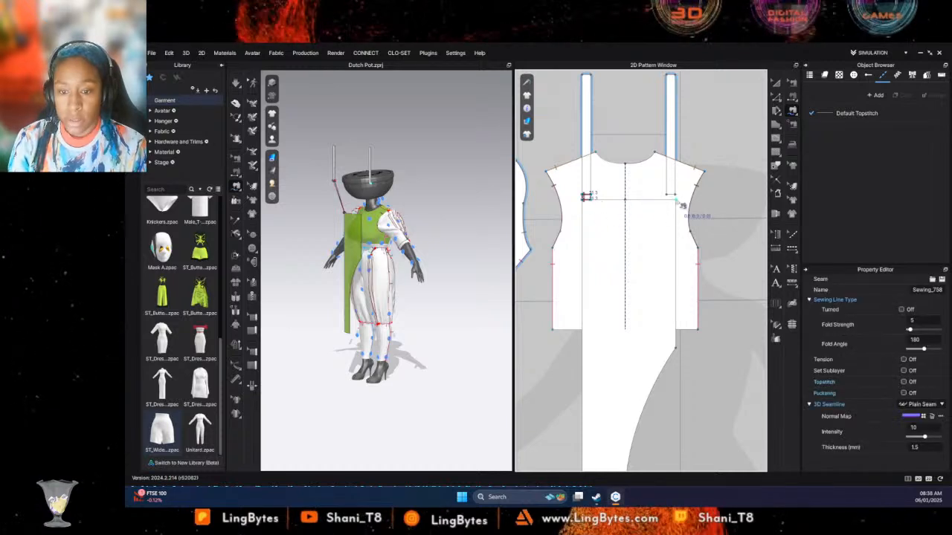
left_click(673, 197)
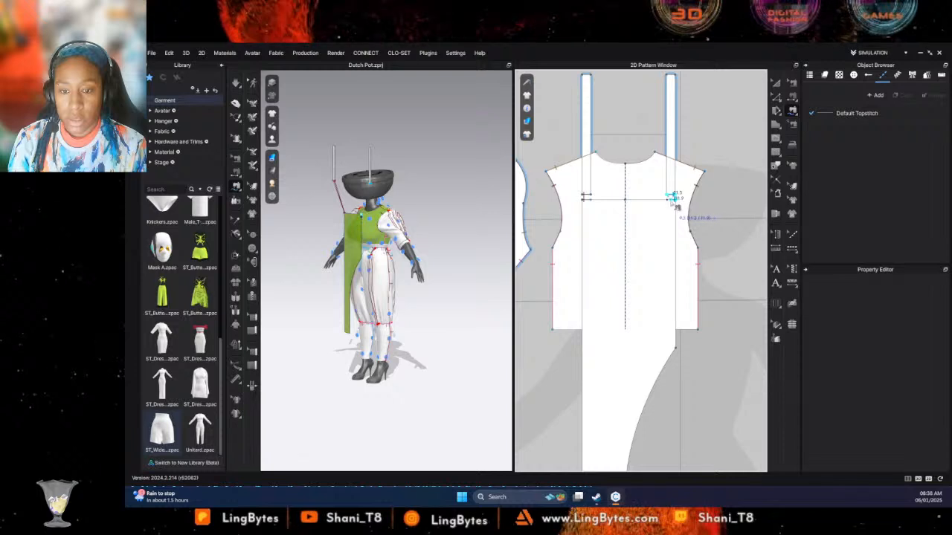
left_click(673, 199)
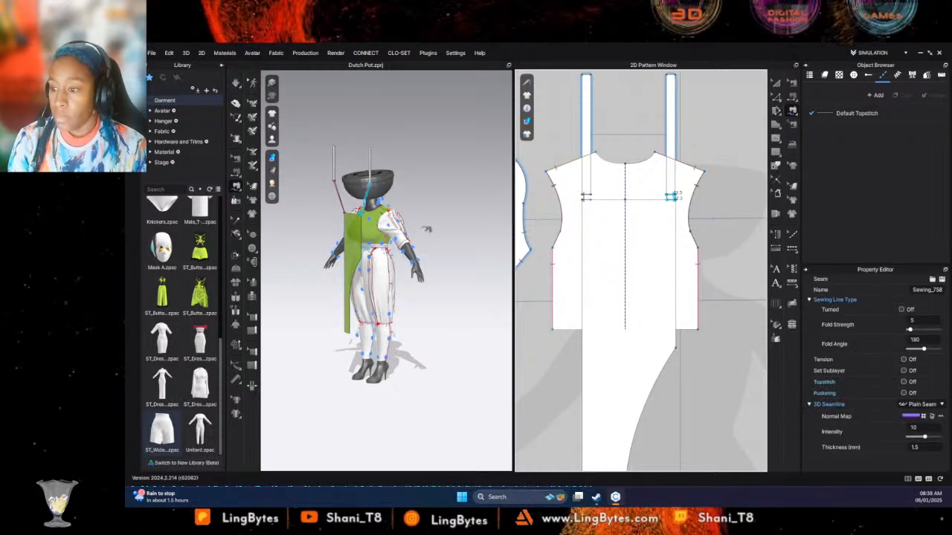
- Position the straps at the mannequin's shoulders in 3D using its arrangement points
right_click_drag(424, 228, 310, 132)
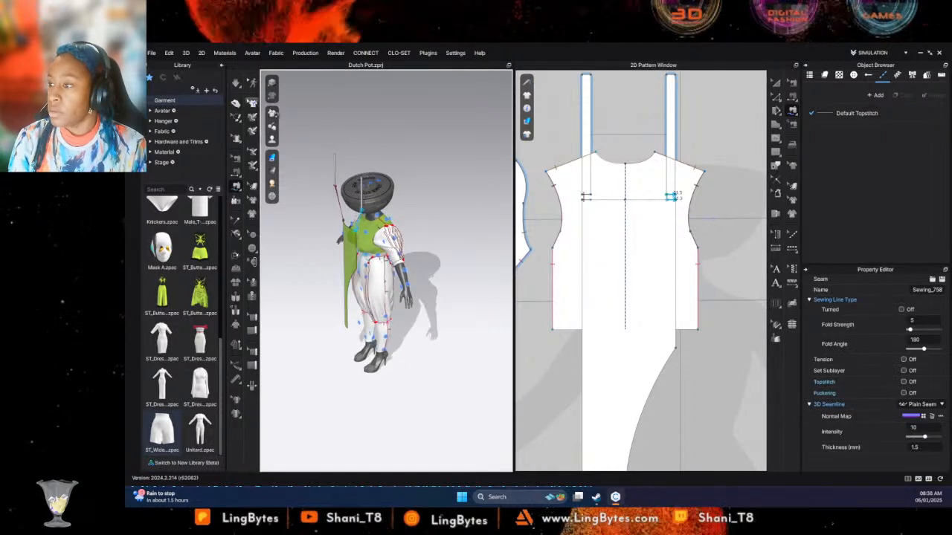
left_click(776, 81)
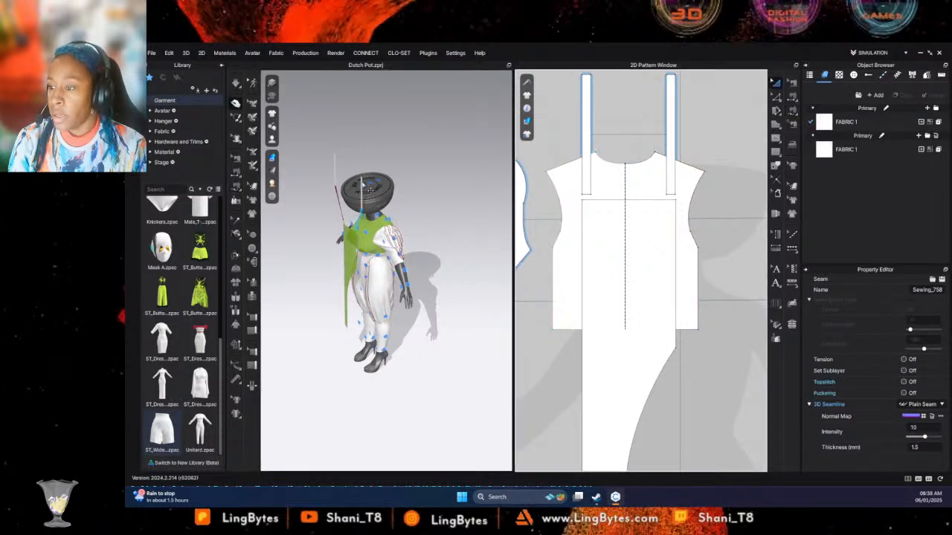
left_click(366, 188)
left_click(586, 164)
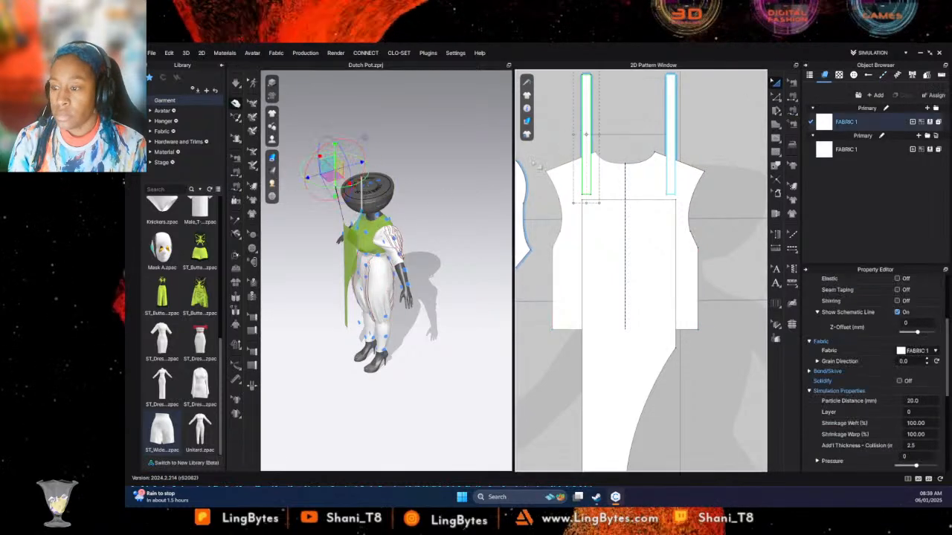
right_click_drag(452, 221, 350, 233)
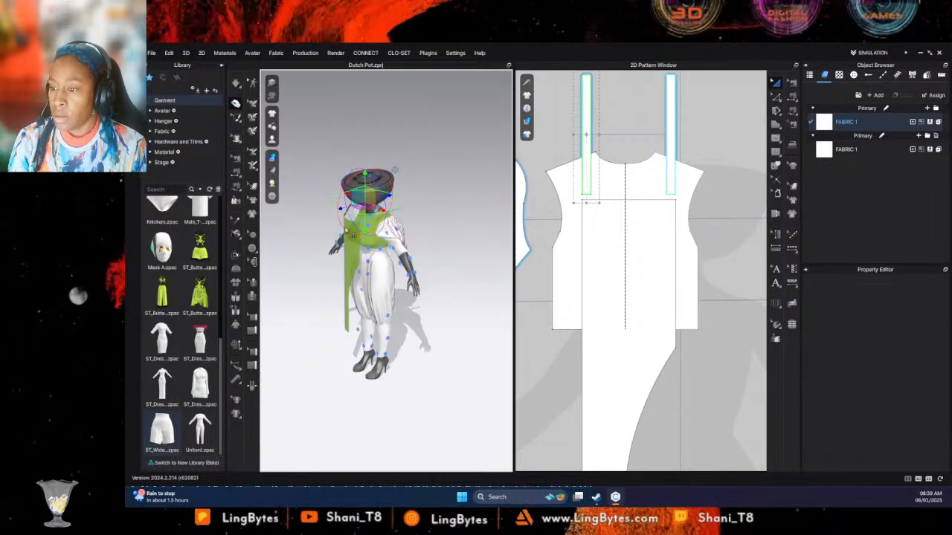
right_click_drag(451, 222, 375, 218)
scroll(635, 113, "down", 3)
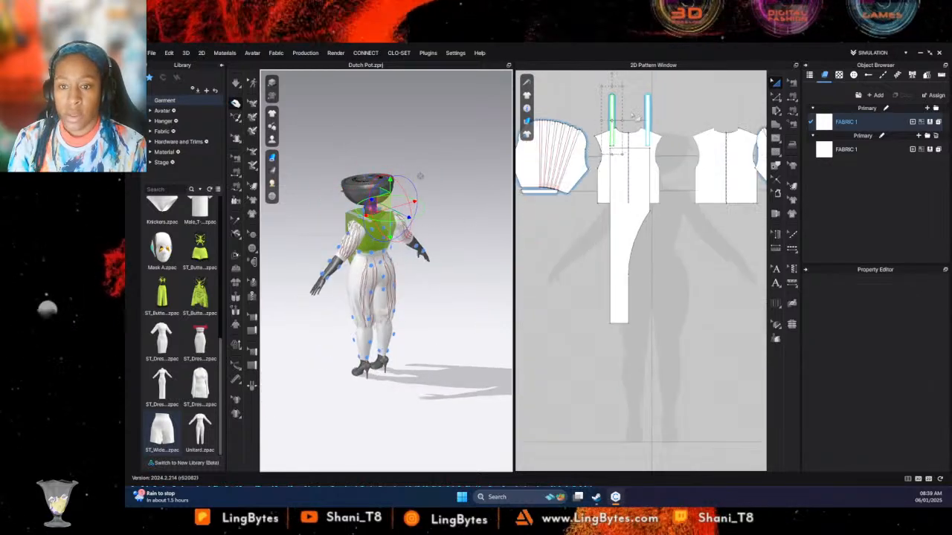
scroll(634, 113, "up", 1)
middle_click_drag(634, 113, 635, 164)
left_click_drag(594, 115, 683, 157)
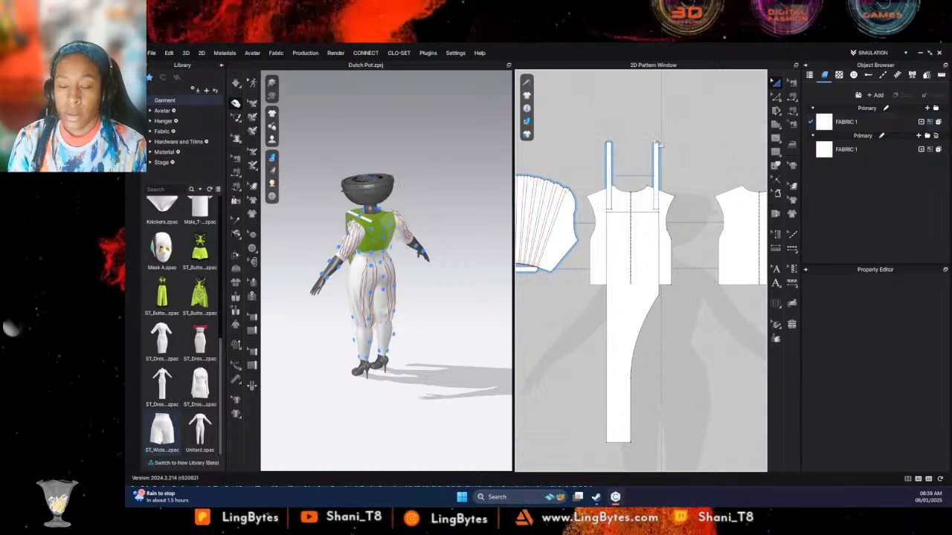
left_click(776, 97)
left_click_drag(595, 132, 672, 154)
left_click(775, 82)
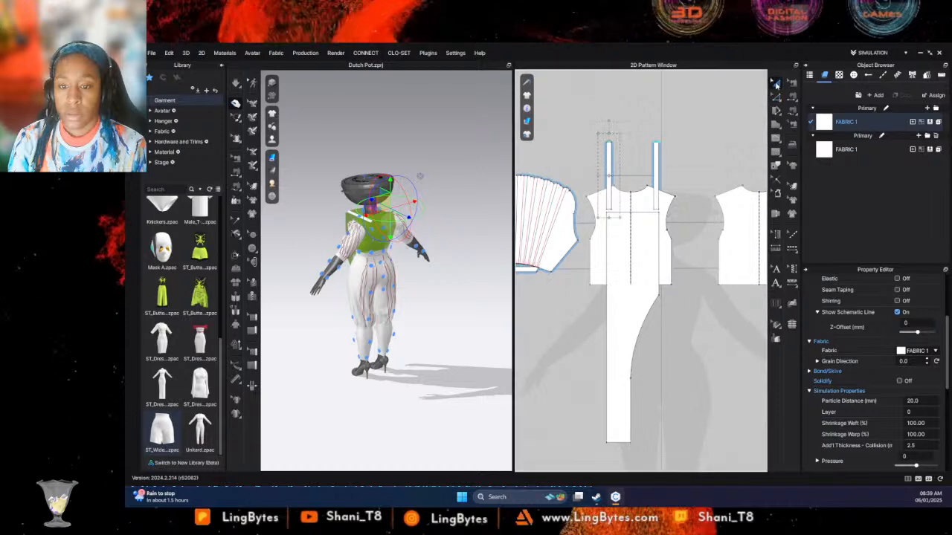
left_click(712, 157)
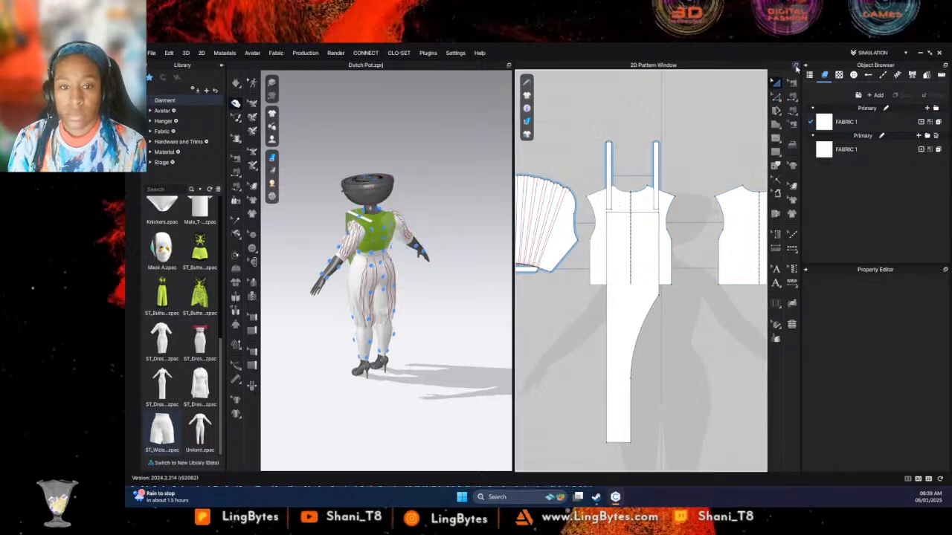
- Draw a narrow horizontal strip pattern about 343 mm long across the long panel near the bodice's hem
left_click(775, 124)
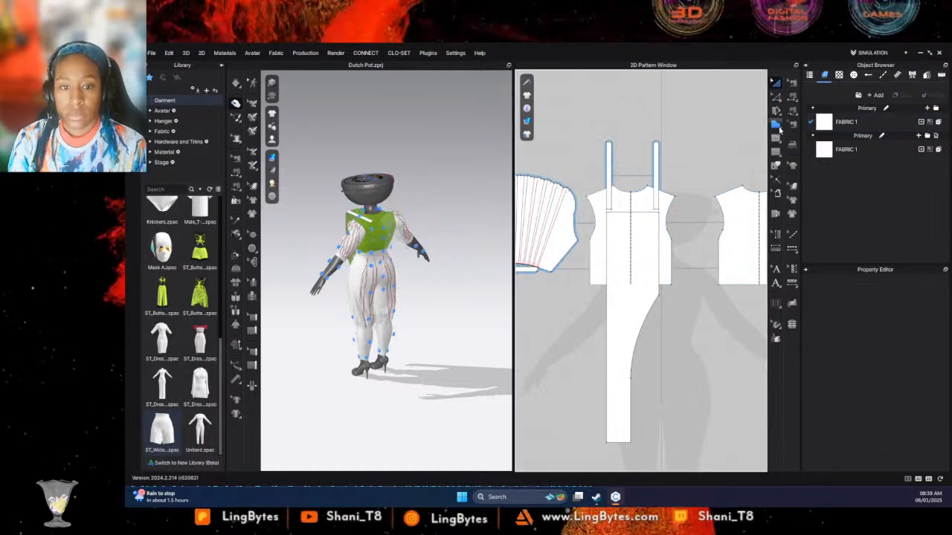
left_click(607, 268)
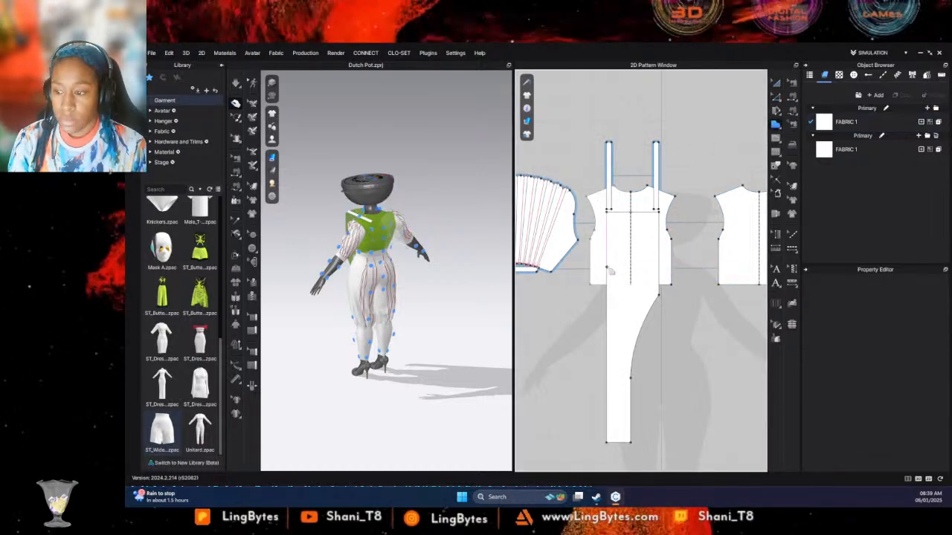
left_click(685, 270)
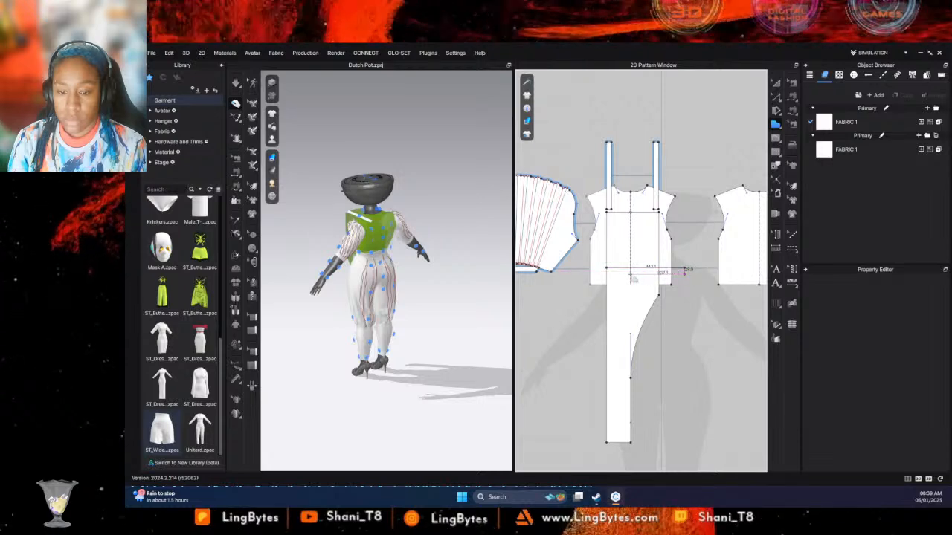
left_click(607, 275)
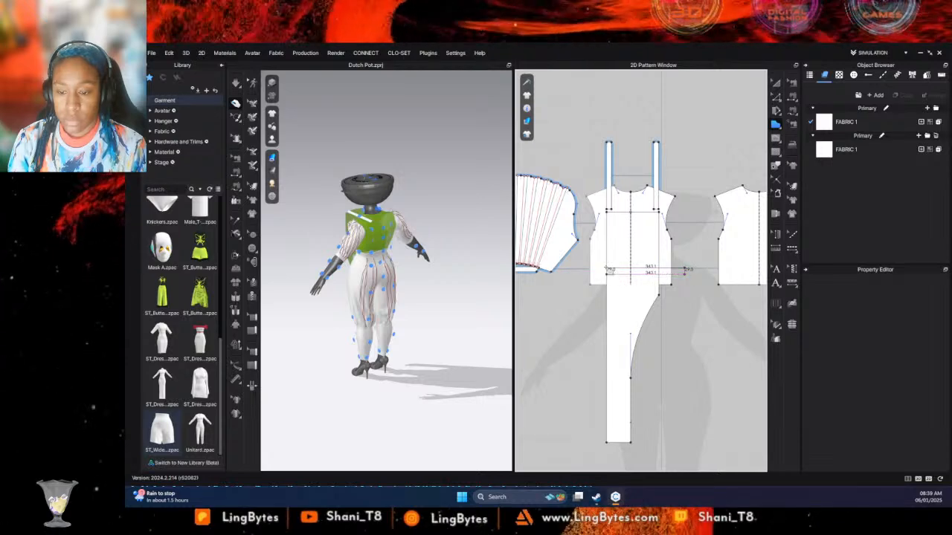
left_click(607, 268)
mouse_move(431, 195)
right_mouse_down()
mouse_move(429, 221)
mouse_move(459, 211)
mouse_move(433, 212)
right_mouse_up()
key("a")
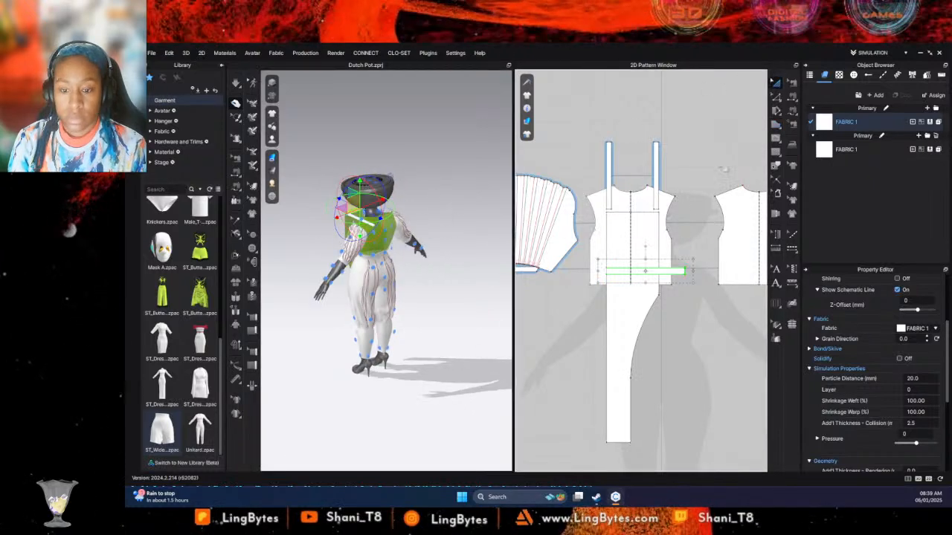
- Try moving the strip between the front and back bodice patterns at hem level, and remove it
left_click_drag(655, 269, 729, 285)
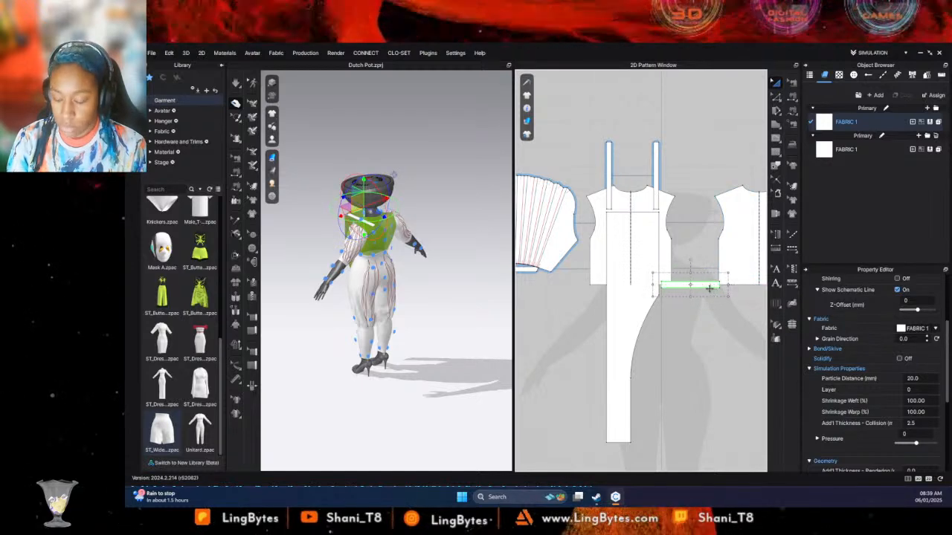
key("z")
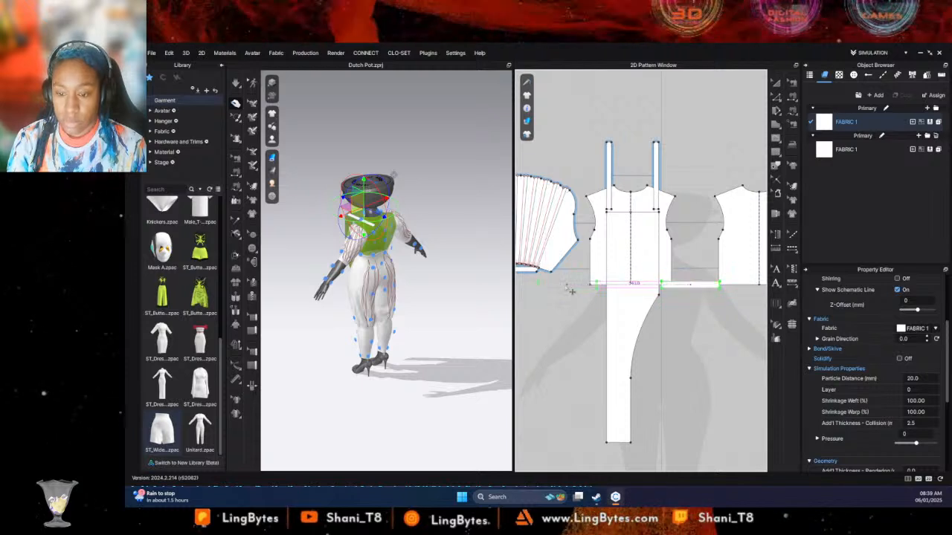
key("Escape")
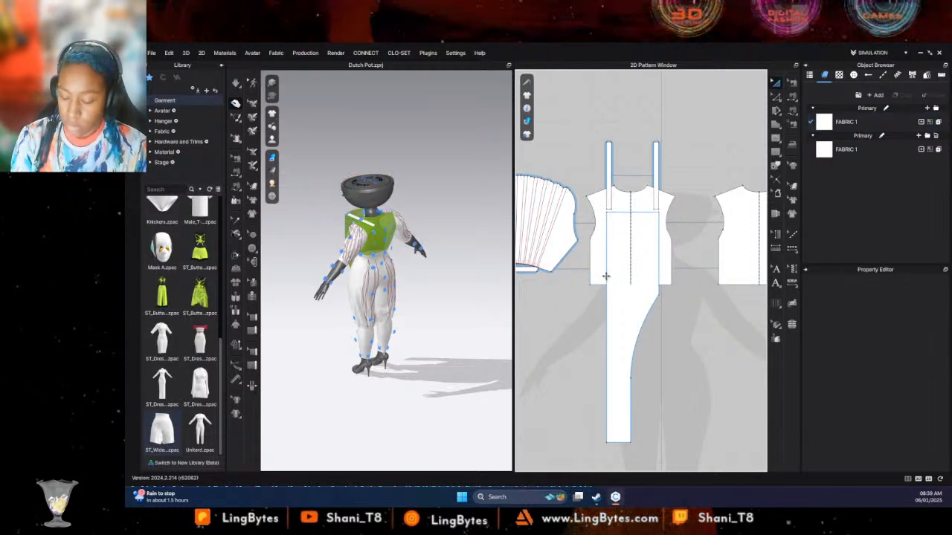
- Create a symmetric pattern with sewing from the narrow horizontal strip and place it on the opposite side of the long panel at hem level
left_click(678, 278)
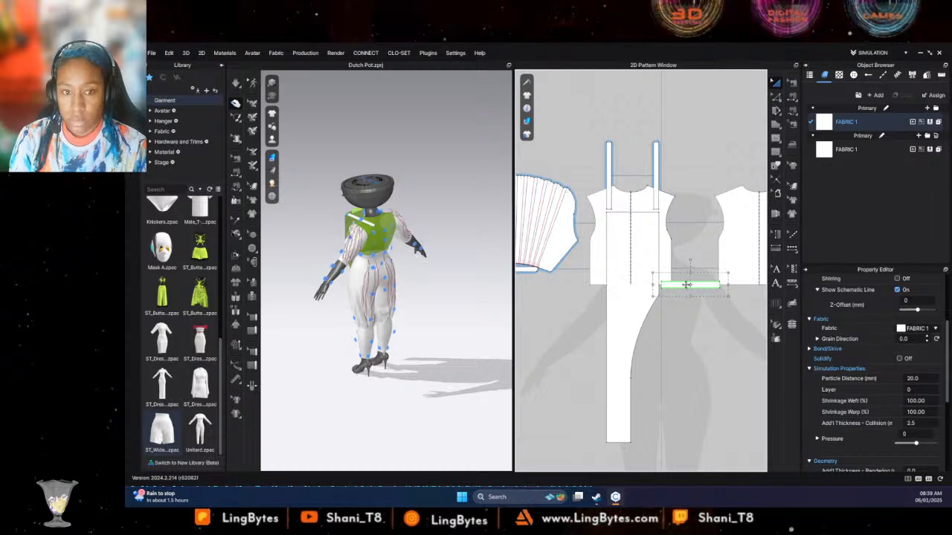
right_click(705, 277)
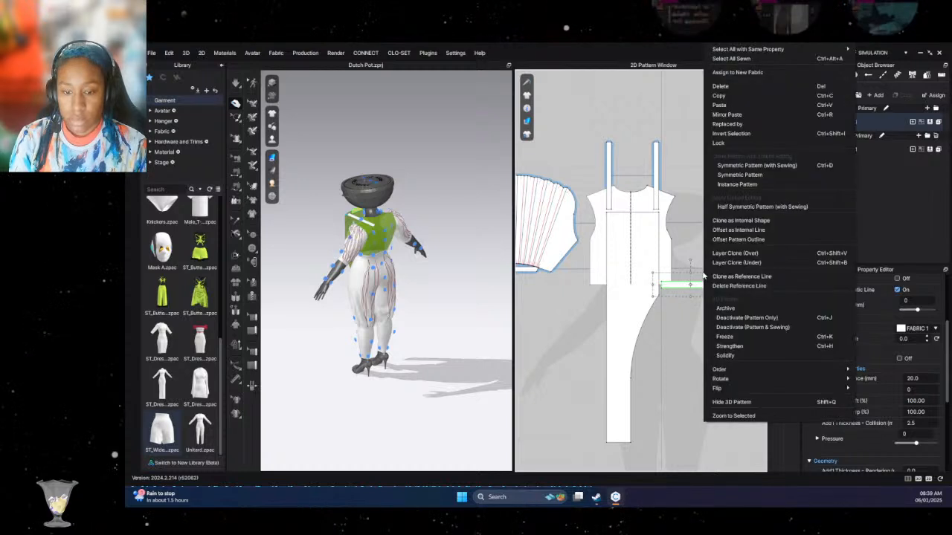
left_click(754, 168)
key("ctrl+c")
key("ctrl+v")
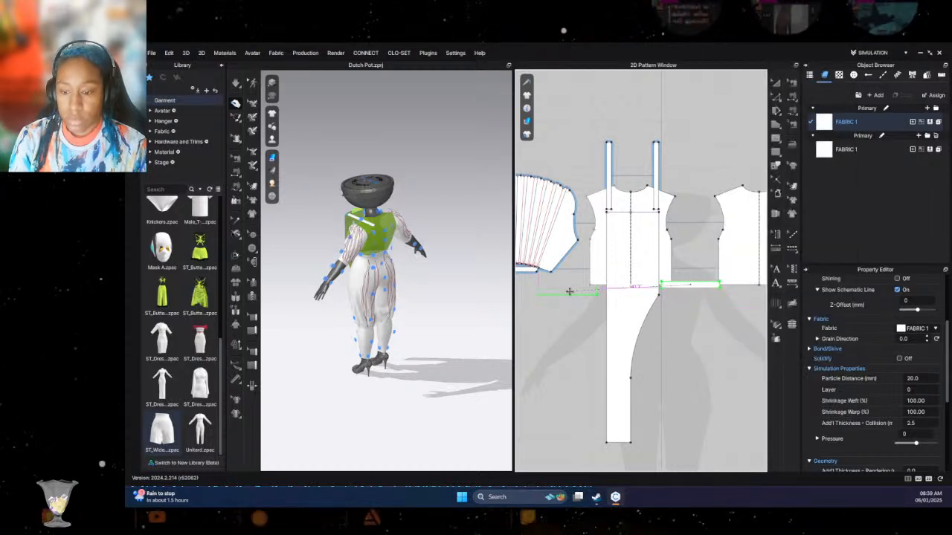
left_click(567, 290)
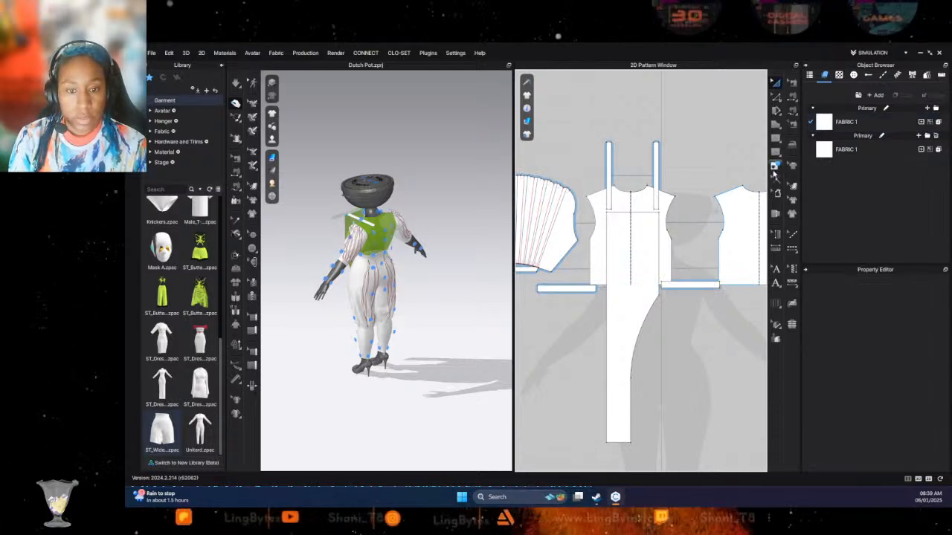
- Draw two crossing baselines near the original strip's outer end, one about 29 mm across its width and one about 33 mm along its centre
left_click(776, 153)
scroll(719, 288, "up", 6)
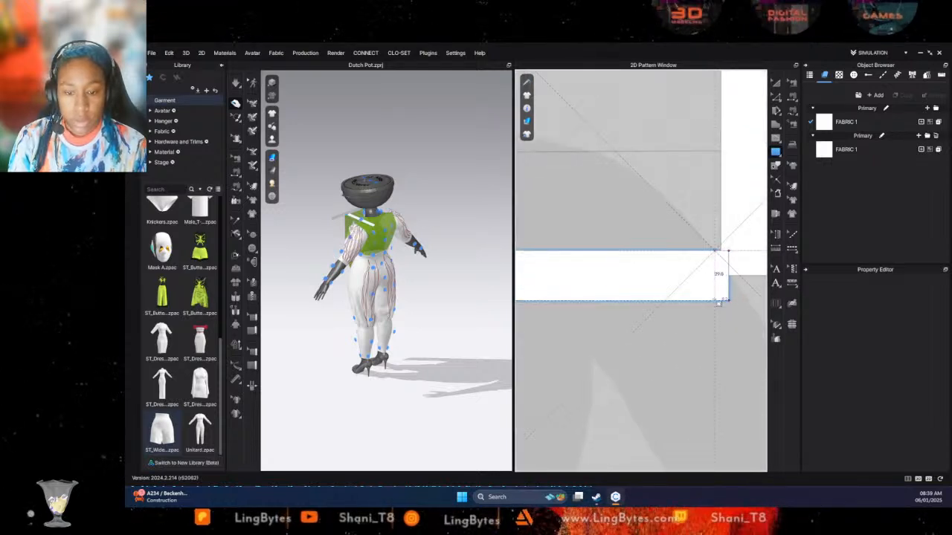
left_click(715, 283)
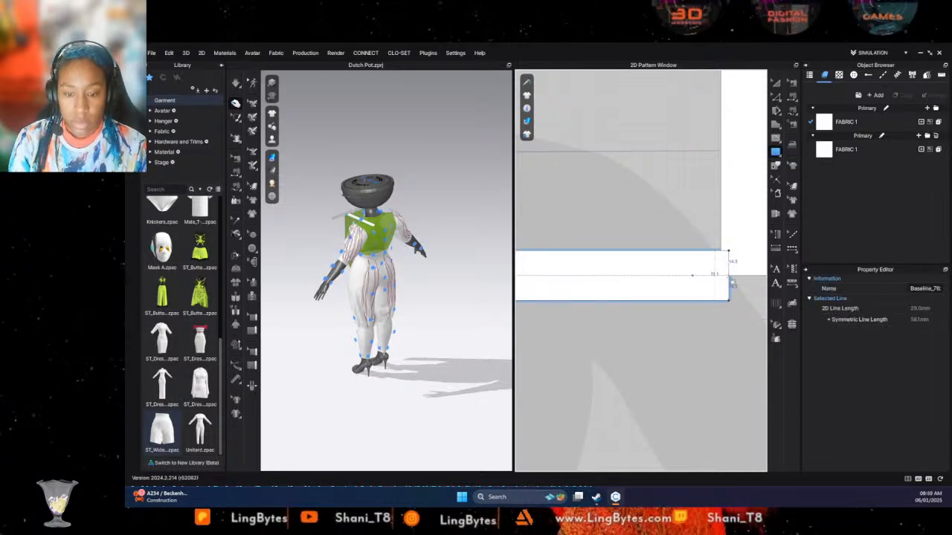
right_click_drag(730, 286, 702, 278)
left_click(718, 276)
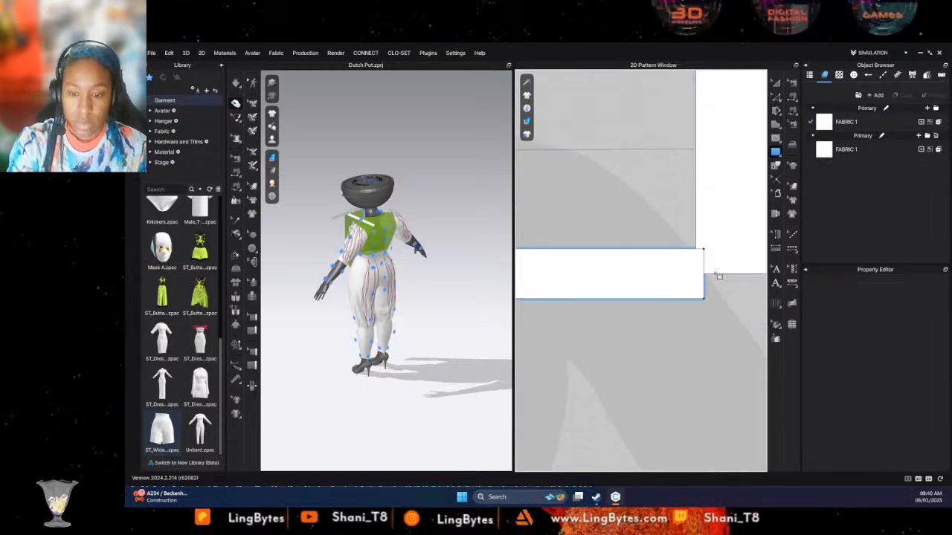
left_click(661, 248)
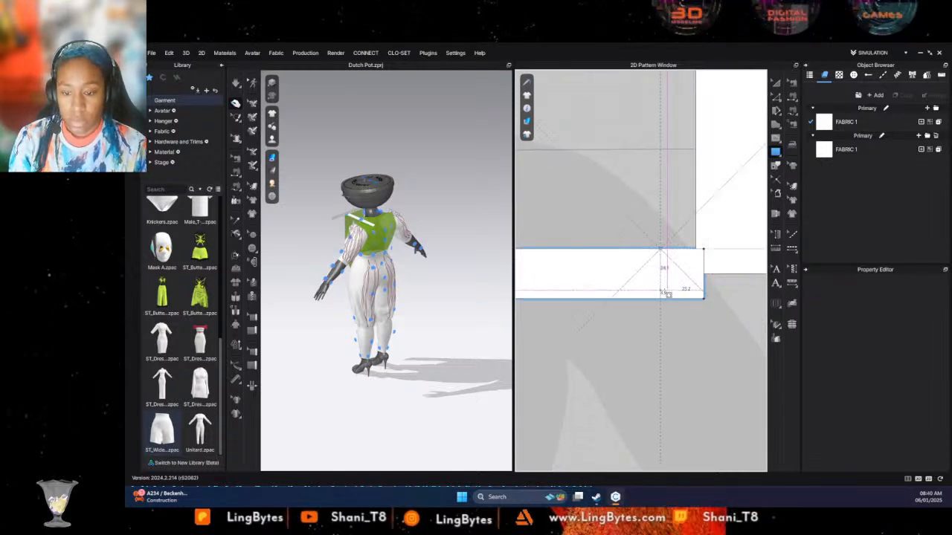
left_click(695, 317)
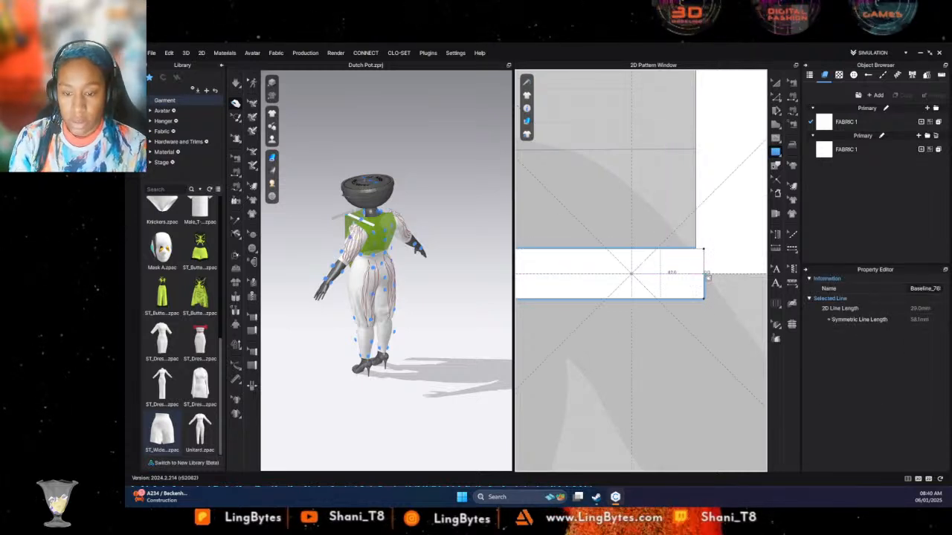
left_click(688, 274, "shift")
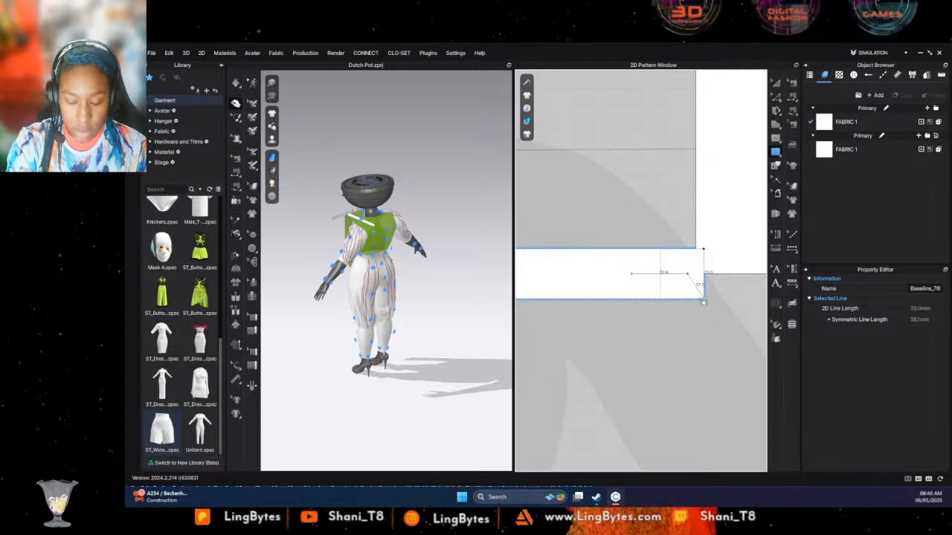
- Place a button where the baselines cross at the original strip's outer end
left_click(252, 249)
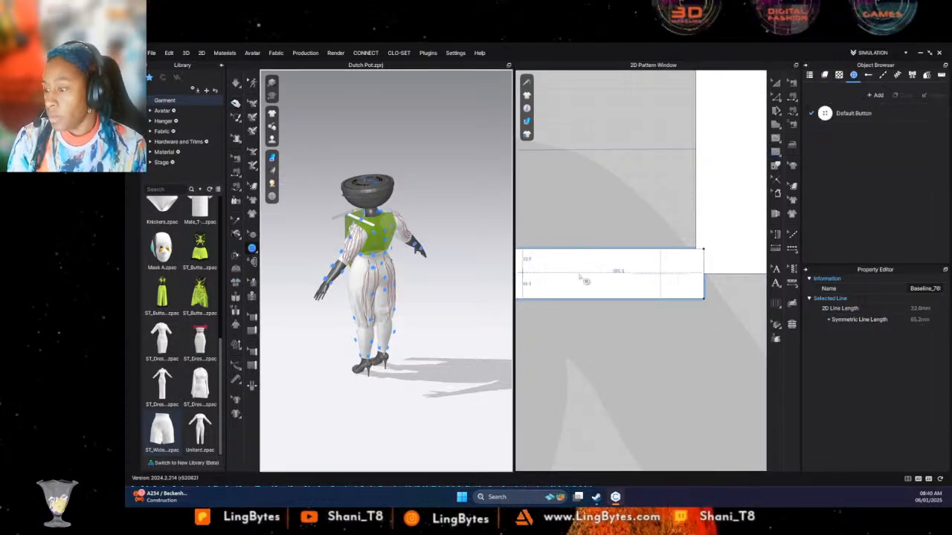
left_click(660, 275)
scroll(618, 325, "down", 5)
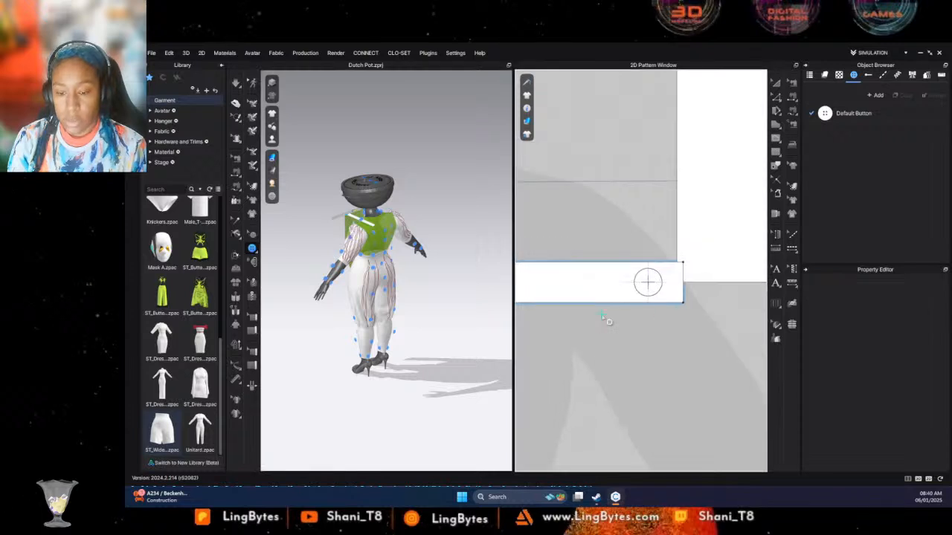
- Add a buttonhole at the mirrored baseline crossing near the outer end of the symmetric strip
scroll(689, 306, "up", 5)
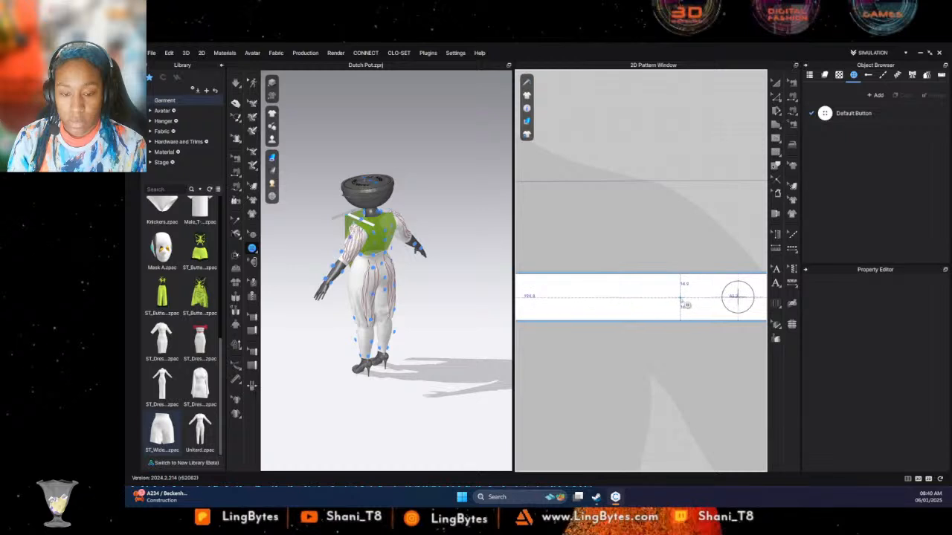
scroll(676, 303, "down", 5)
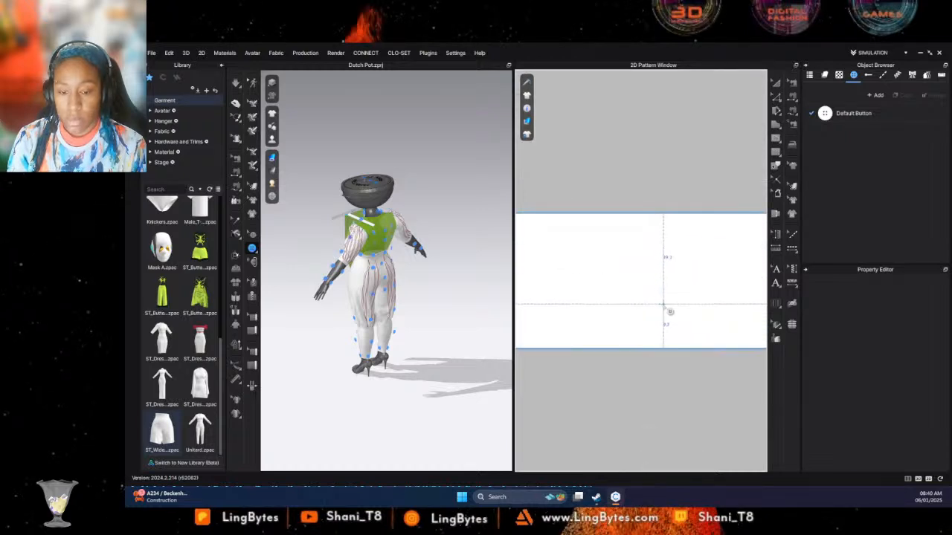
middle_click_drag(719, 324, 788, 328)
middle_click_drag(592, 343, 700, 337)
left_click(252, 249)
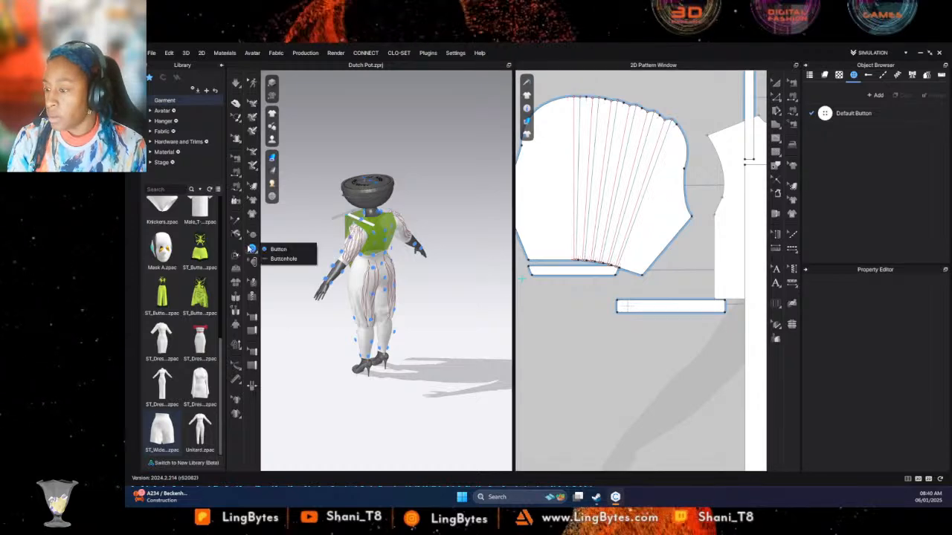
left_click(308, 258)
scroll(651, 319, "up", 4)
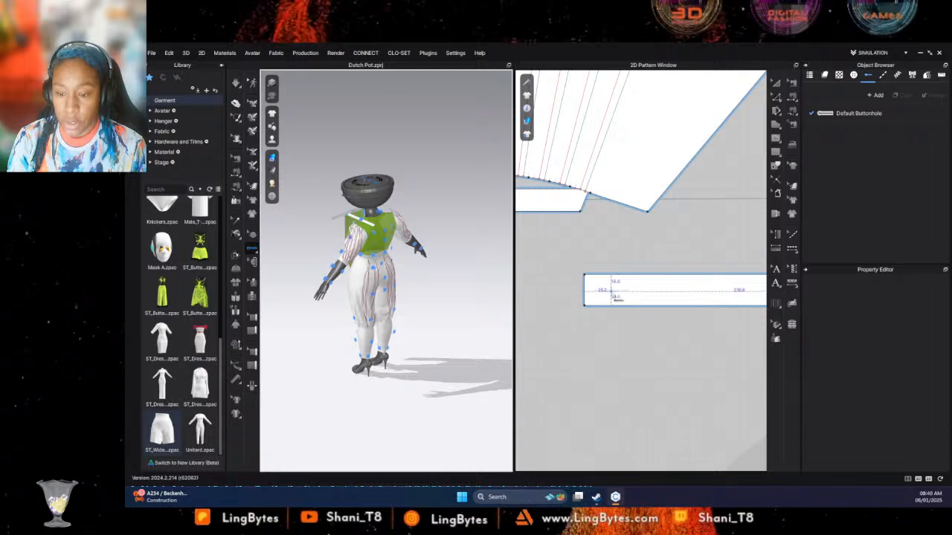
- Fasten the button on the original strip to the buttonhole on the symmetric strip
scroll(631, 344, "down", 6)
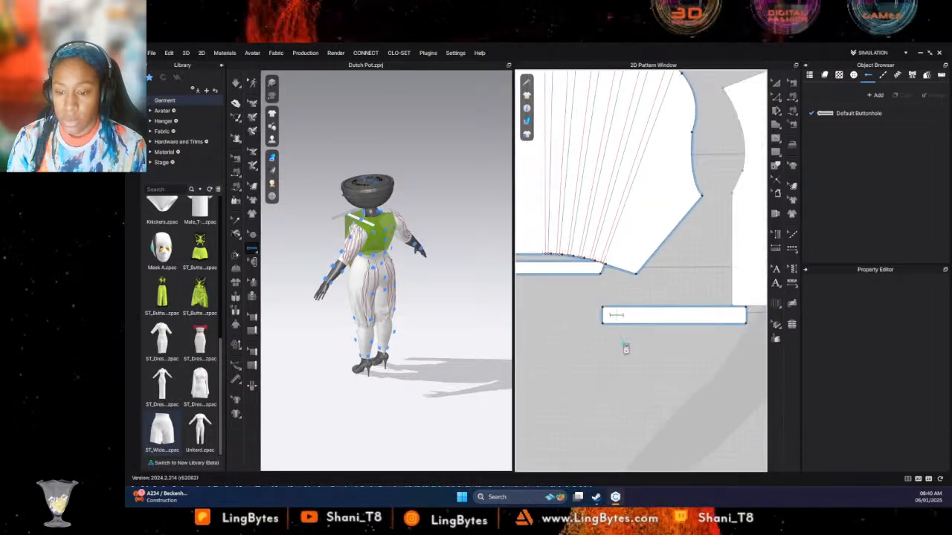
left_click(253, 262)
middle_click_drag(650, 278, 671, 273)
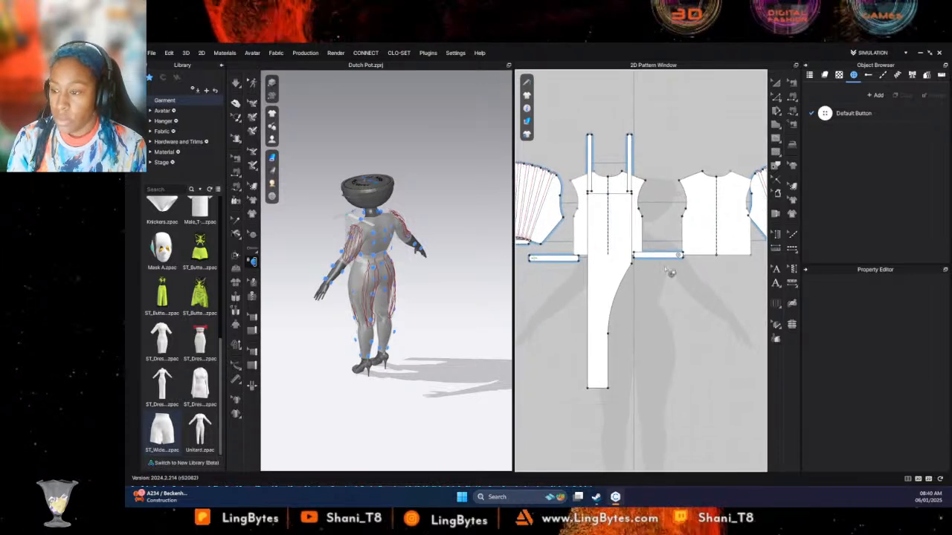
left_click(678, 256)
left_click(534, 259)
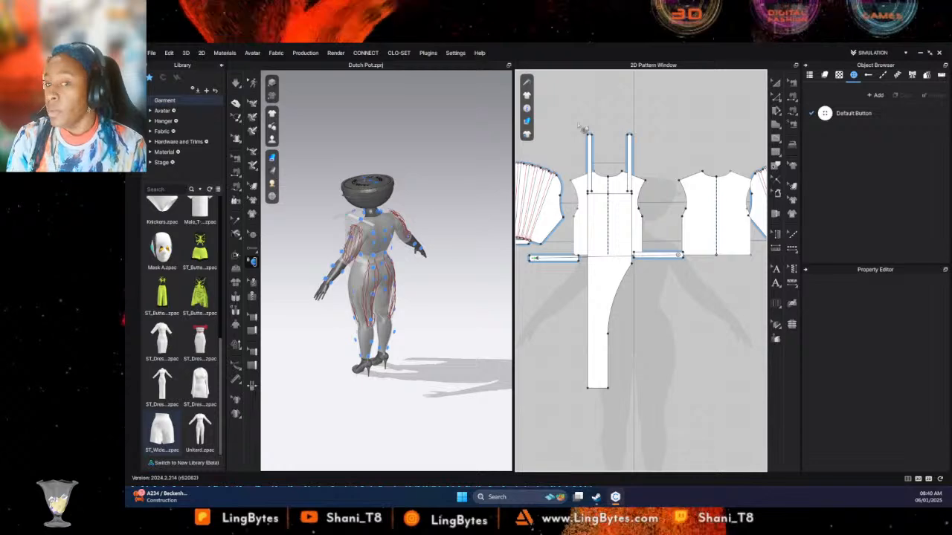
- Position the strips at the mannequin's waist in 3D using an arrangement point
left_click(774, 83)
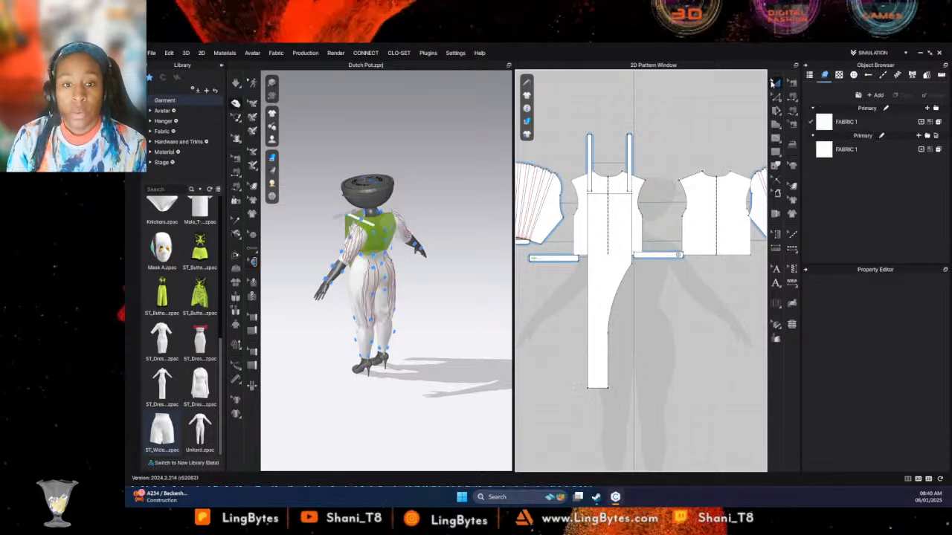
left_click(555, 262)
scroll(373, 269, "up", 6)
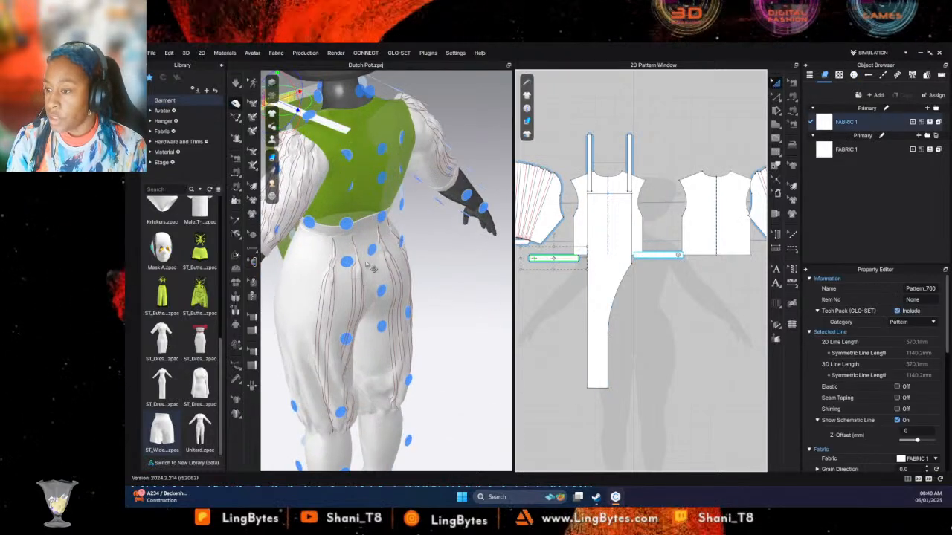
right_click_drag(446, 237, 662, 220)
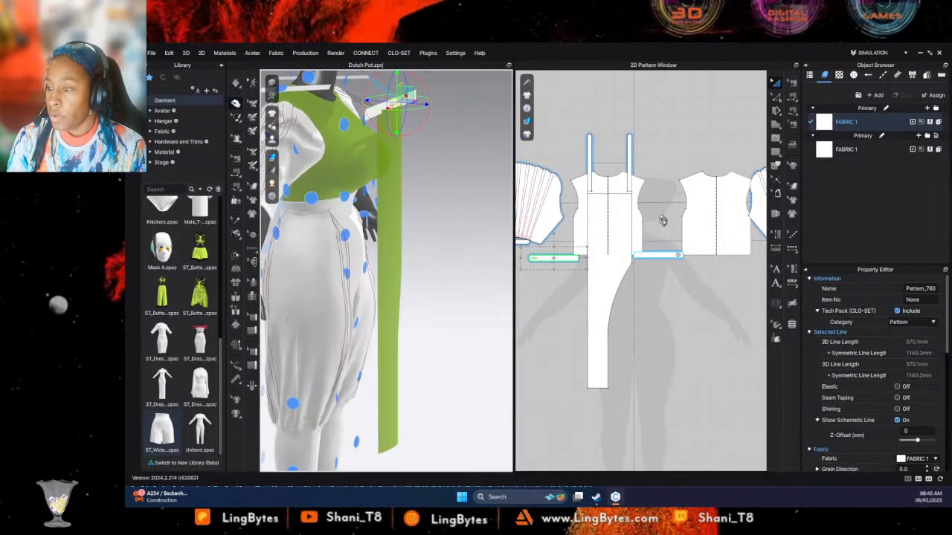
right_click_drag(363, 211, 610, 179)
left_click(377, 198)
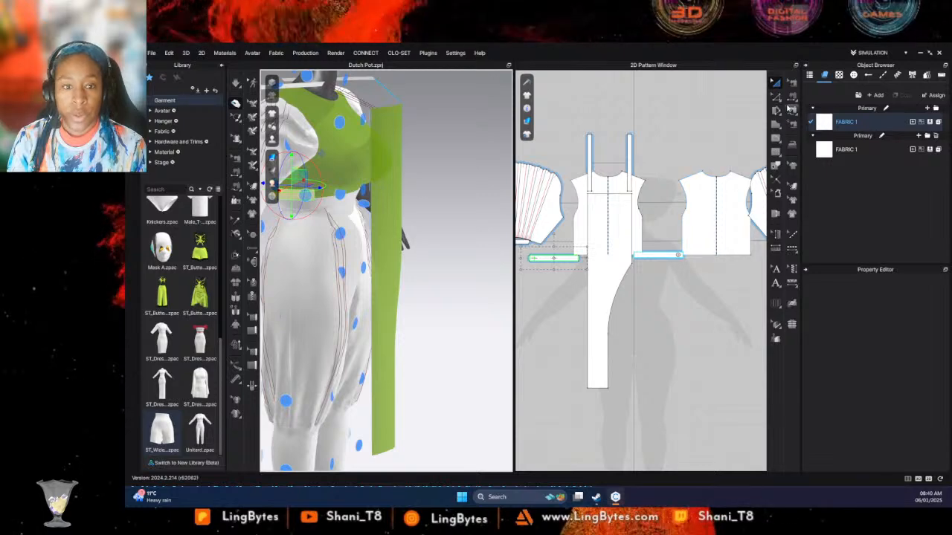
- Sew the strip's 29 mm inner end to the long panel's side edge just above the bodice hem with free sewing
left_click(792, 111)
scroll(638, 230, "down", 2)
scroll(638, 230, "up", 6)
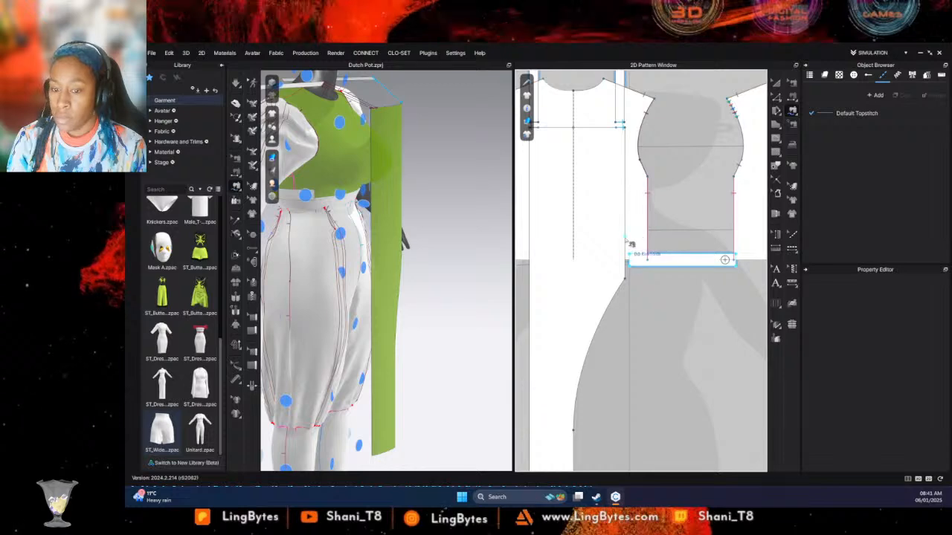
left_click(530, 227)
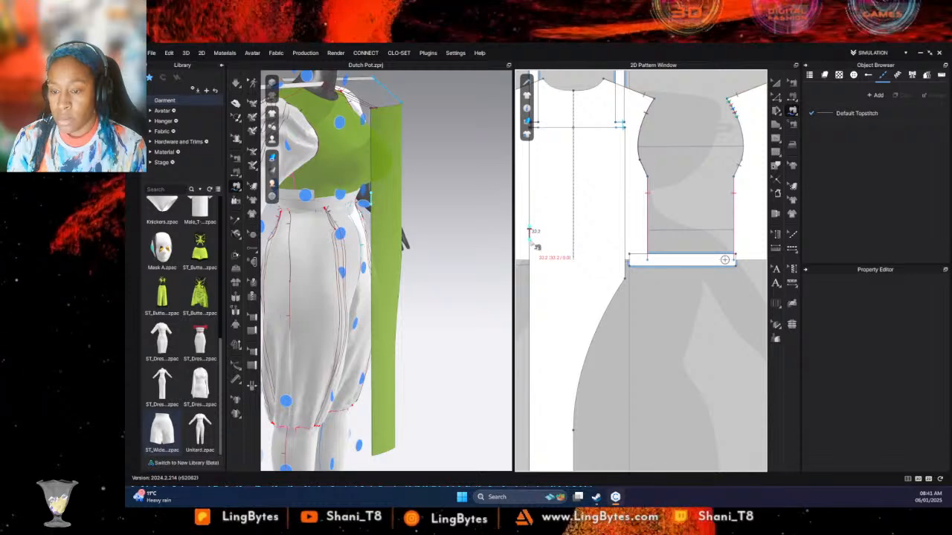
middle_click_drag(531, 242, 610, 235)
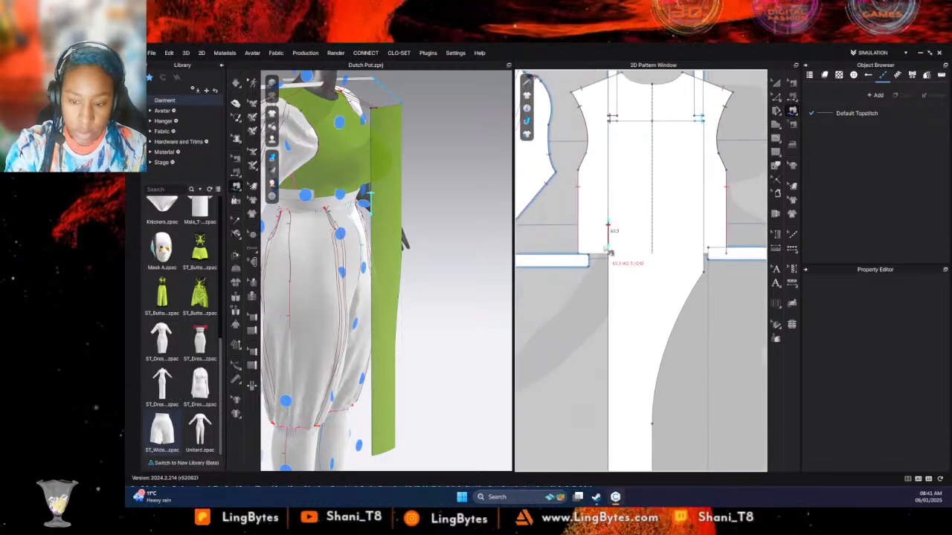
left_click(589, 268)
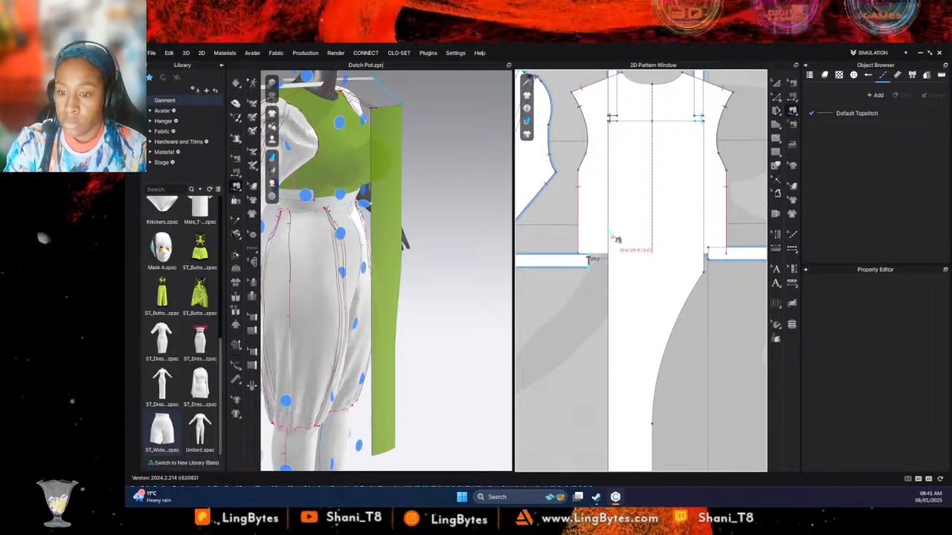
left_click(616, 241)
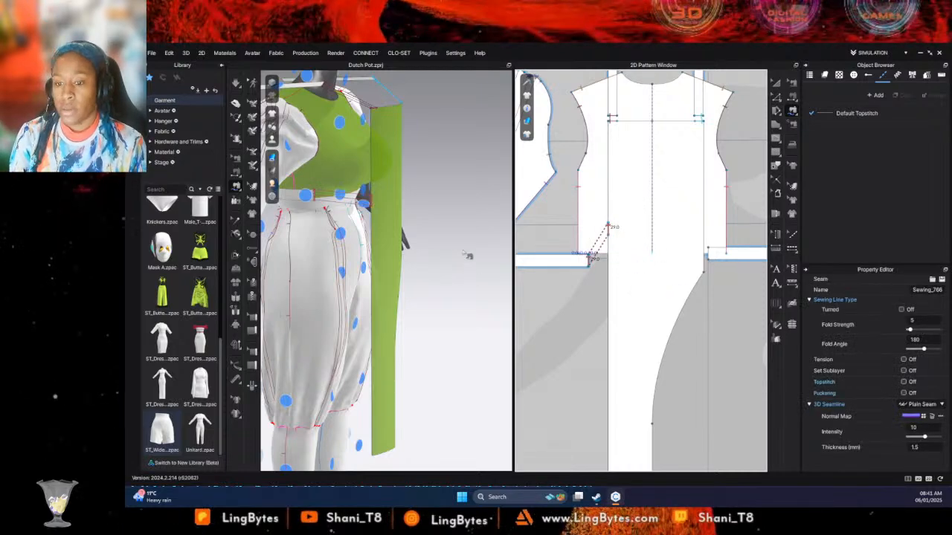
- Draw two short crossing baselines, about 29 mm and 30 mm long, near the middle of the waist strip with the button
middle_click_drag(459, 248, 586, 311)
scroll(581, 301, "down", 5)
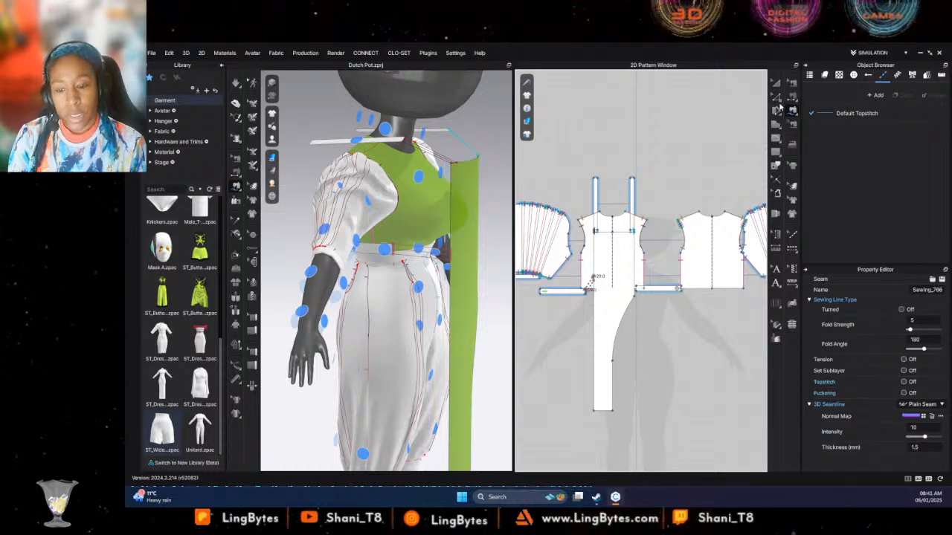
right_click_drag(334, 297, 487, 271)
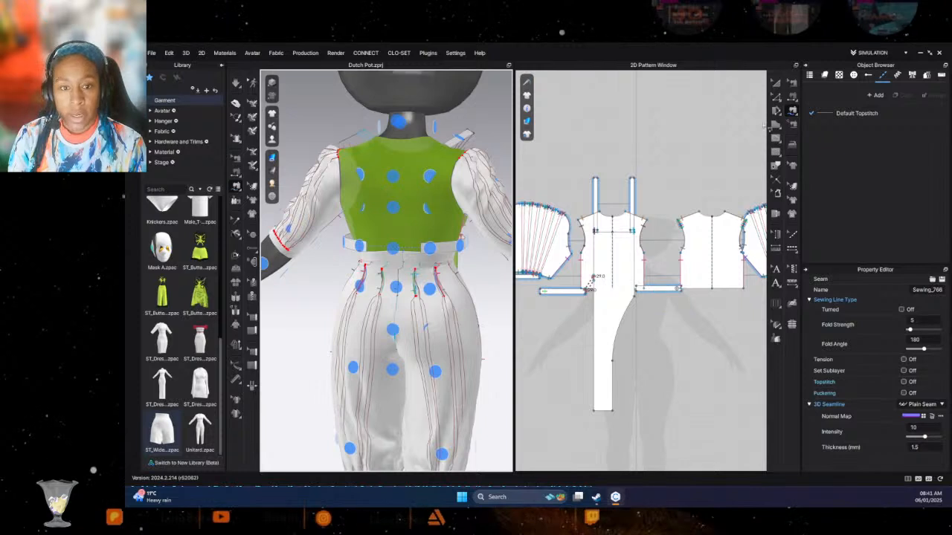
left_click(775, 151)
scroll(658, 299, "up", 6)
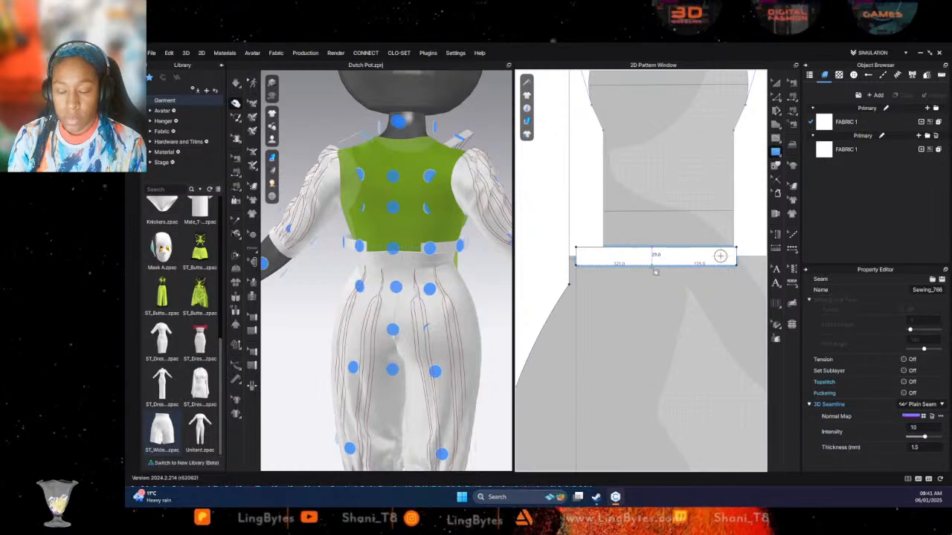
left_click(649, 260)
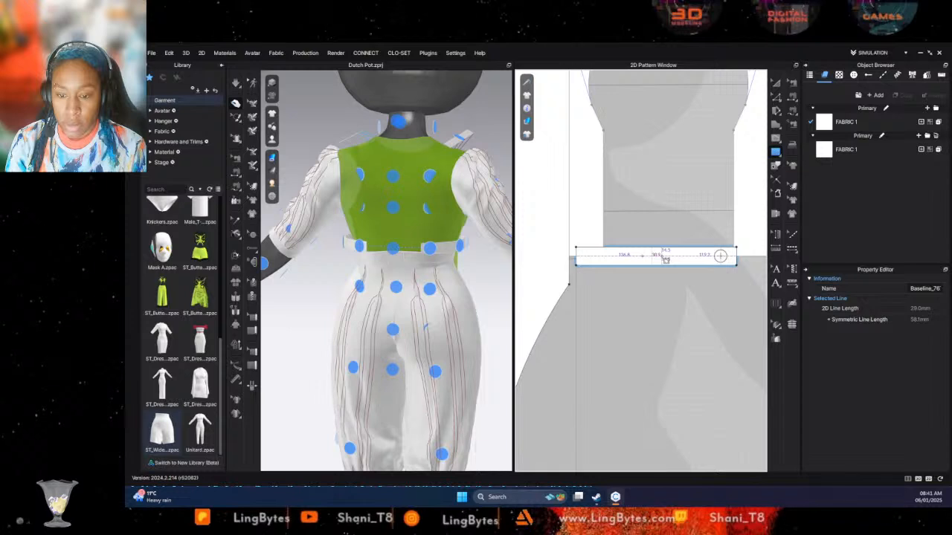
scroll(606, 224, "down", 5)
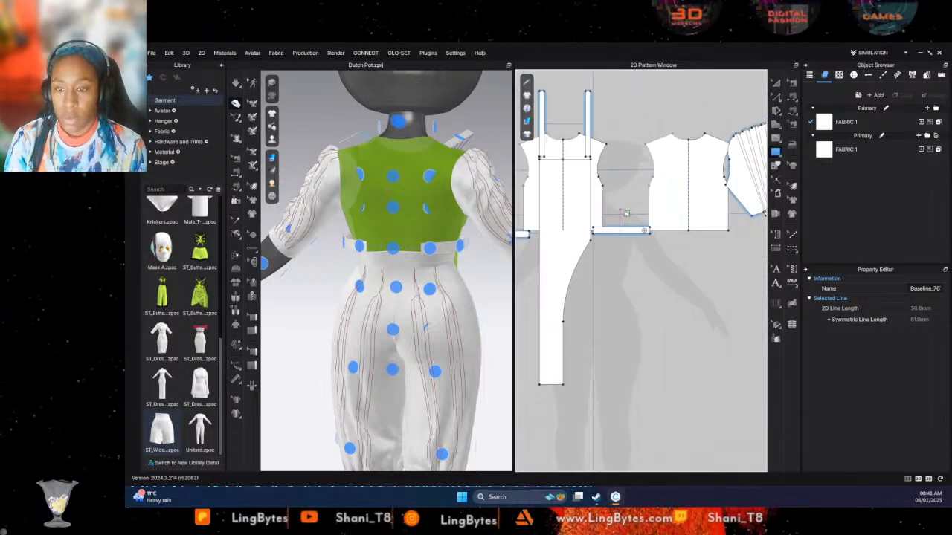
- Draw short crossing baselines near the upper end of the shoulder strap, one of them about 25 mm long
middle_click_drag(611, 166, 662, 328)
scroll(662, 327, "up", 1)
scroll(660, 321, "down", 3)
scroll(652, 302, "up", 8)
middle_click_drag(637, 97, 641, 160)
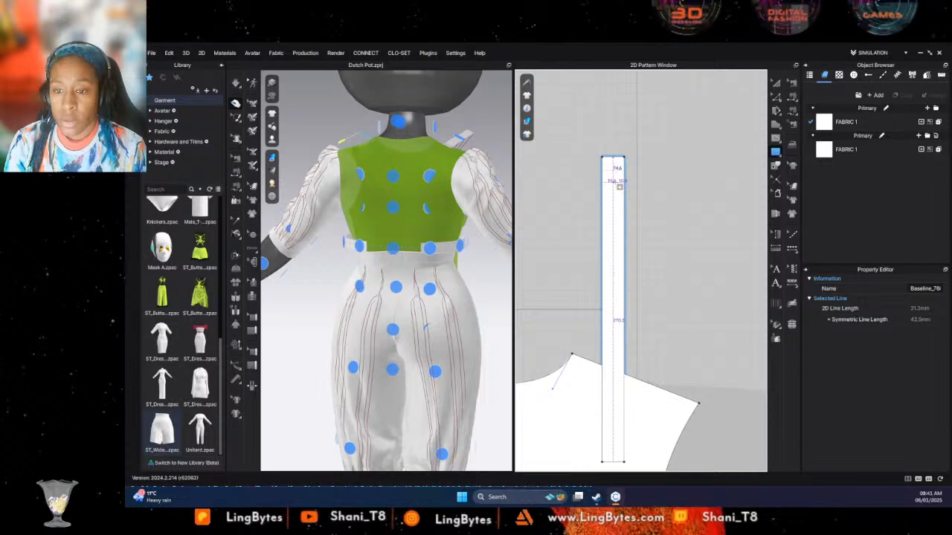
- Place a default button at the baseline crossing near the upper end of each shoulder strap
left_click(252, 248)
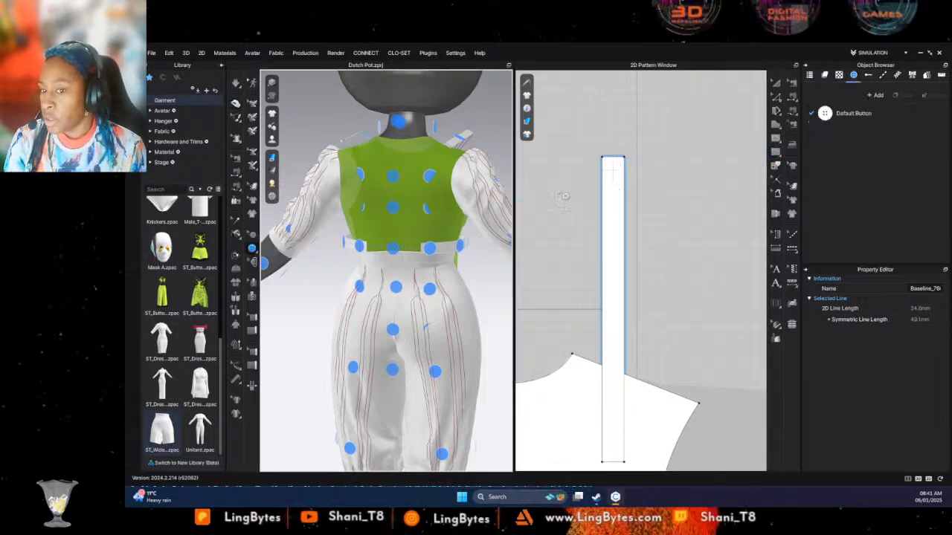
left_click(614, 173)
middle_click_drag(569, 202, 760, 209)
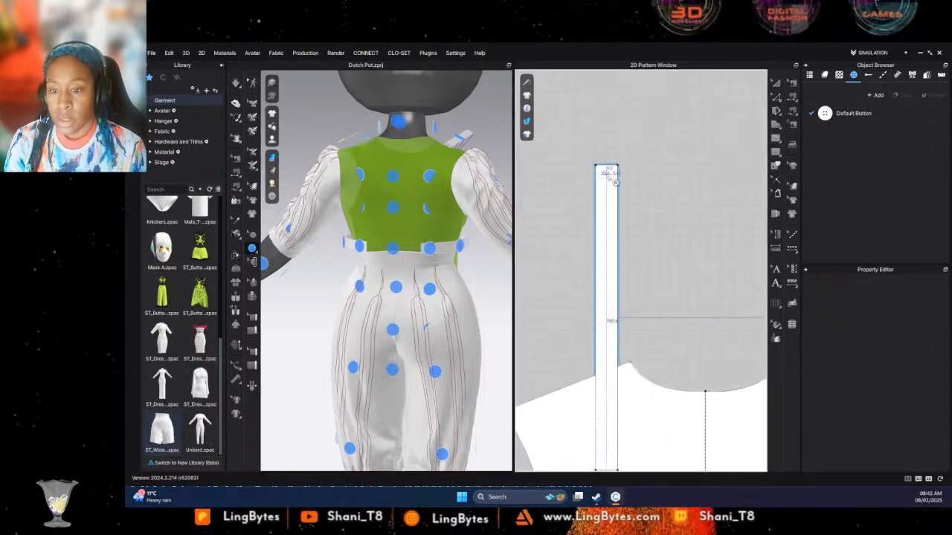
scroll(691, 276, "down", 5)
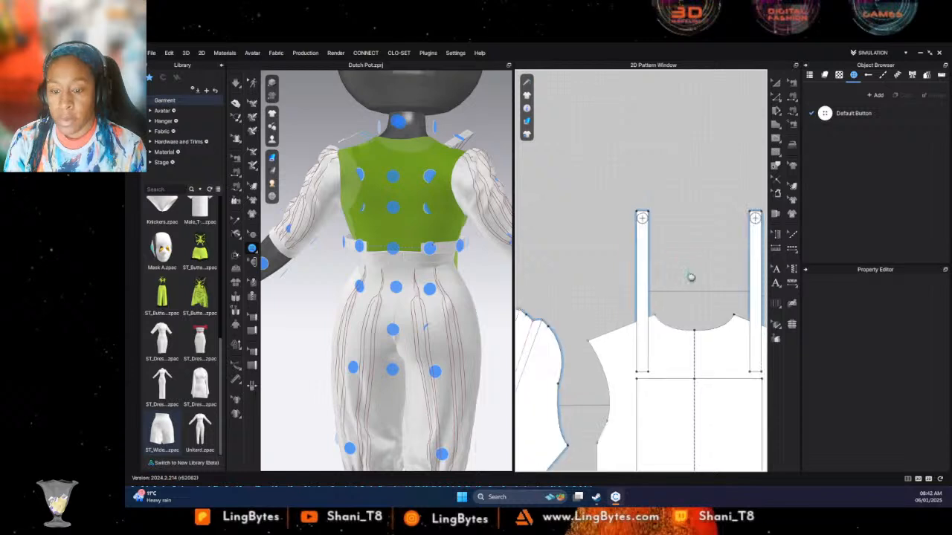
- Place a default buttonhole at the baseline crossing near the middle of each waist strip
scroll(662, 325, "up", 5)
middle_click_drag(662, 325, 695, 307)
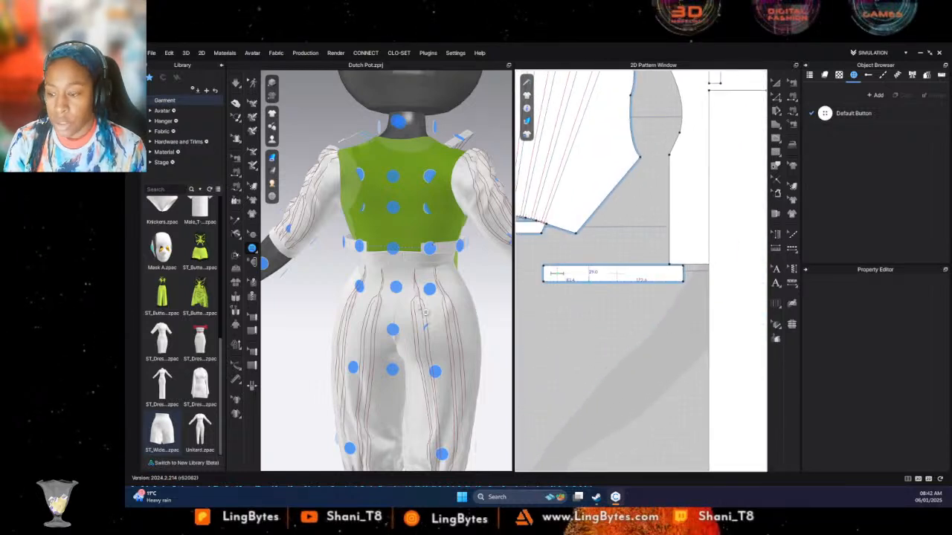
left_click_drag(252, 247, 283, 258)
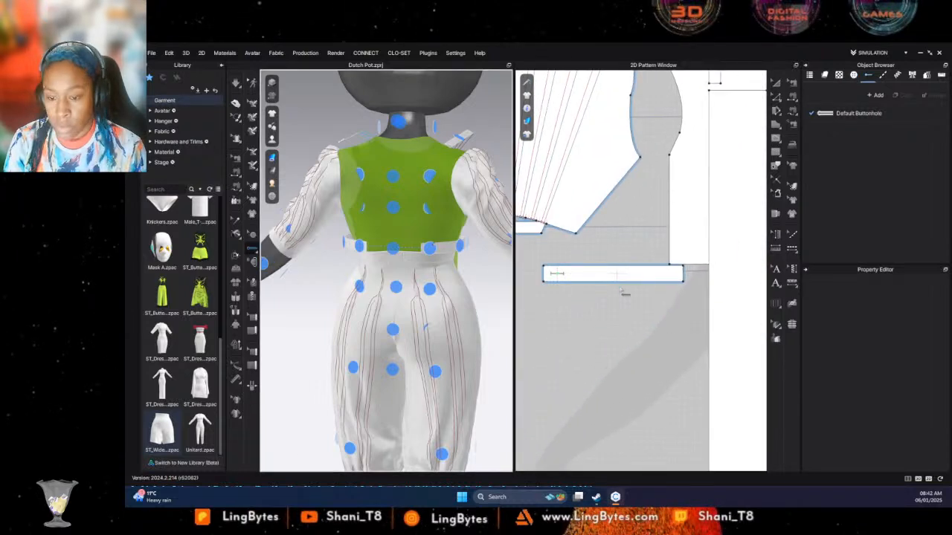
scroll(622, 286, "up", 3)
scroll(623, 287, "up", 2)
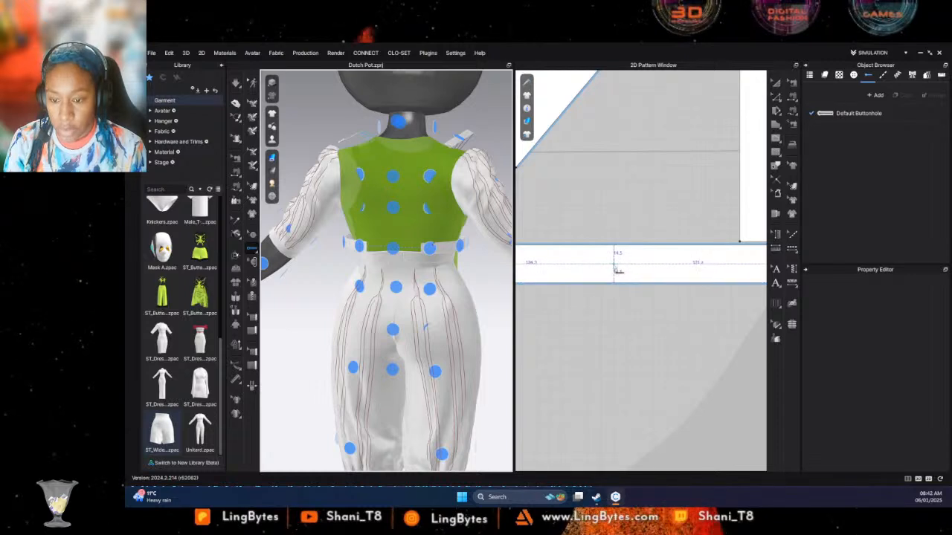
left_click(614, 265)
scroll(712, 308, "down", 1)
middle_click_drag(537, 338, 559, 283)
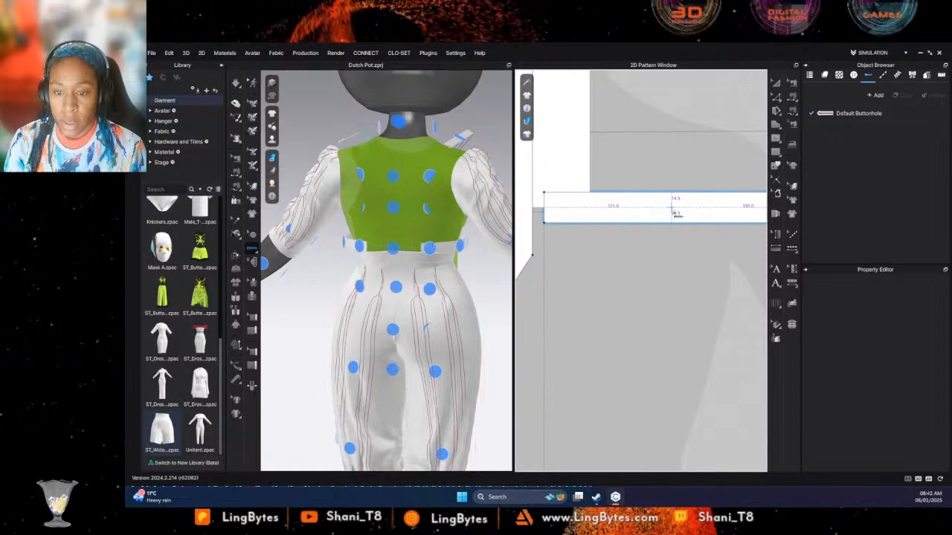
left_click(674, 213)
scroll(672, 251, "down", 5)
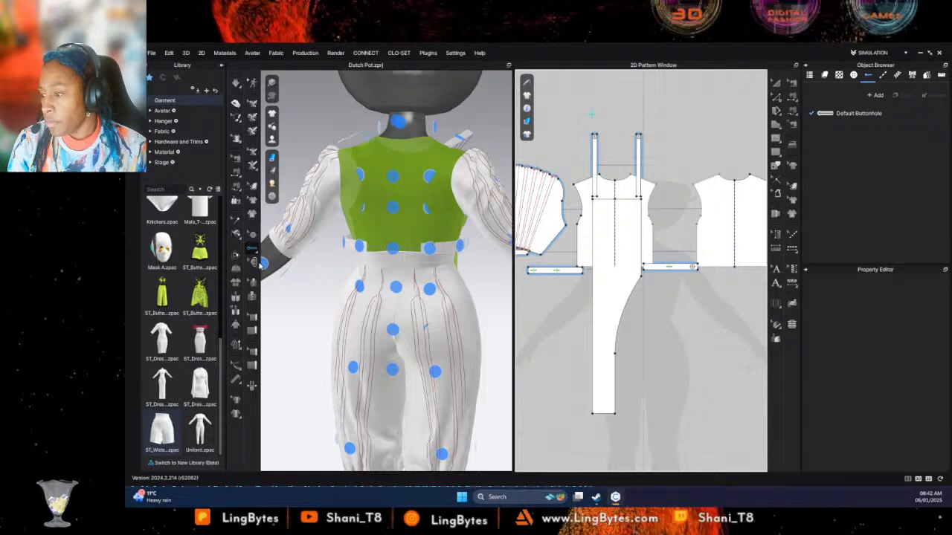
- Fasten the button on the shoulder strap nearest the pleated sleeve to the middle buttonhole on the waist strip without a button
left_click(252, 263)
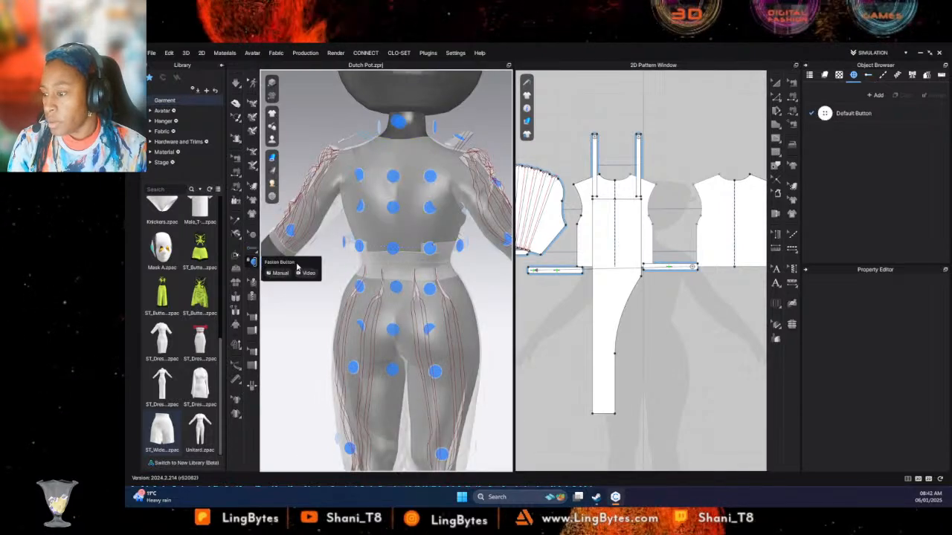
left_click(603, 141)
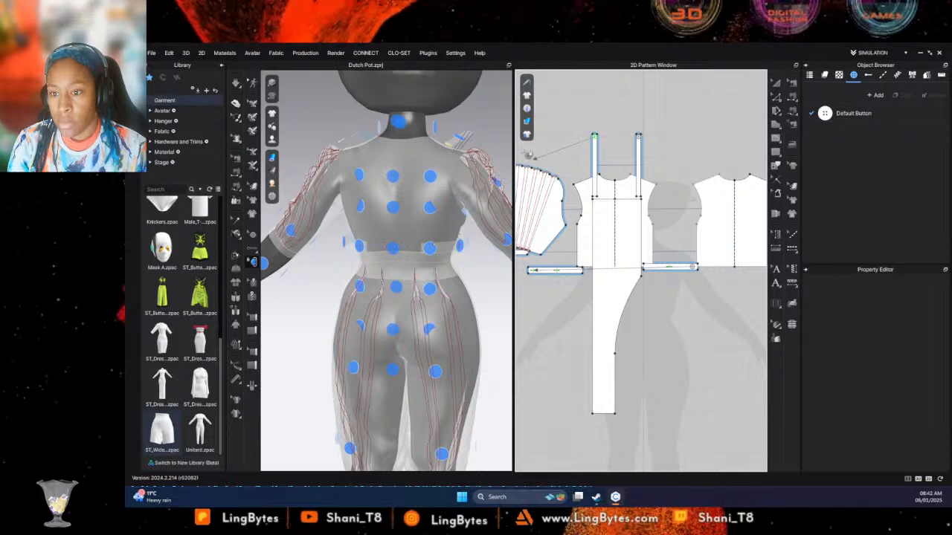
right_click_drag(502, 144, 485, 172)
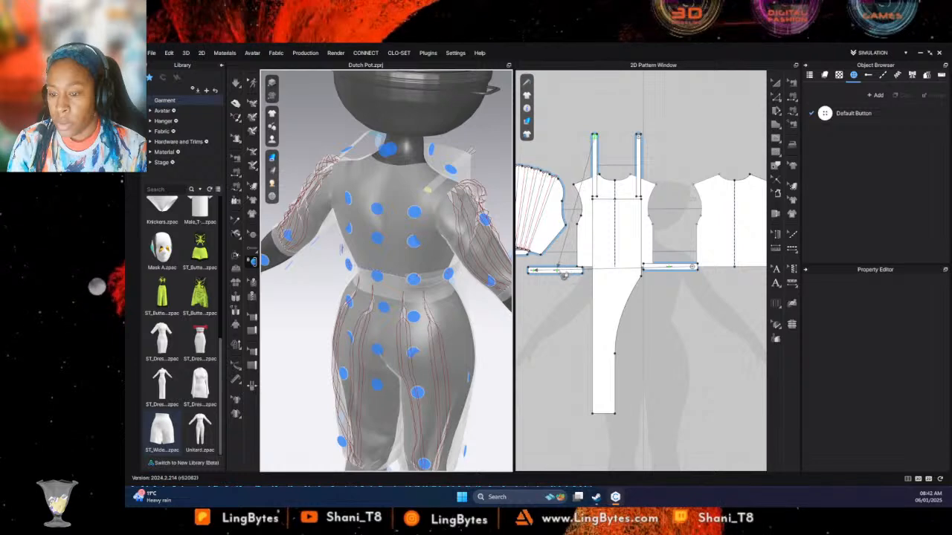
right_click_drag(480, 290, 382, 243)
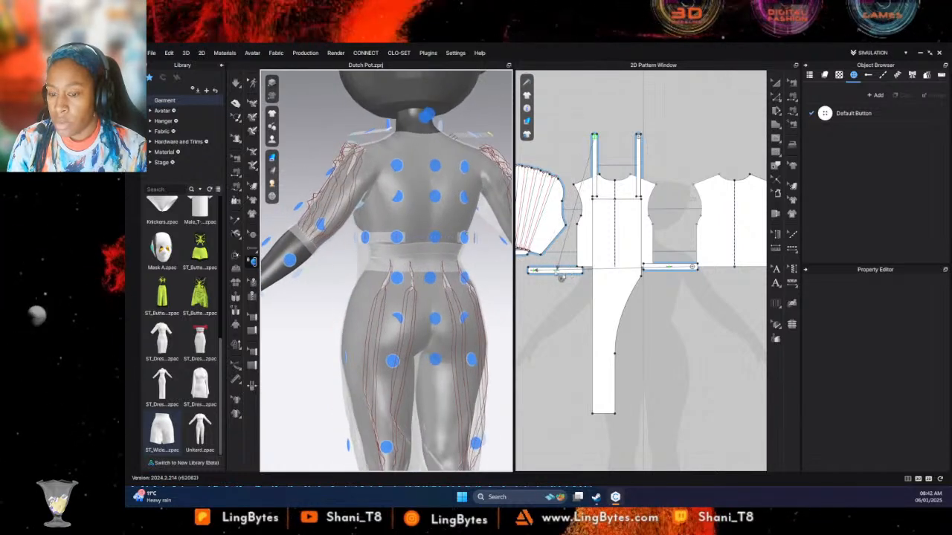
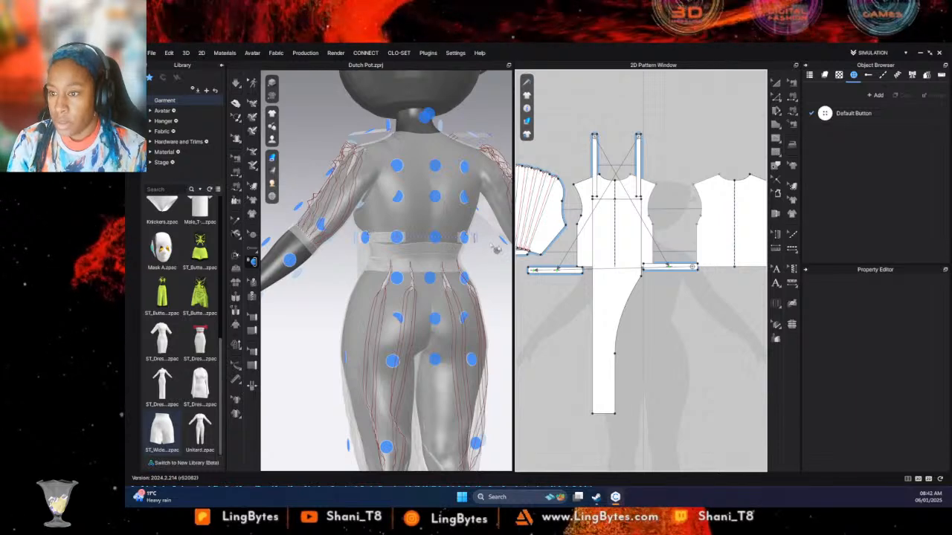
- Run the simulation to drape the buttoned shoulder straps over the mannequin's back
key("space")
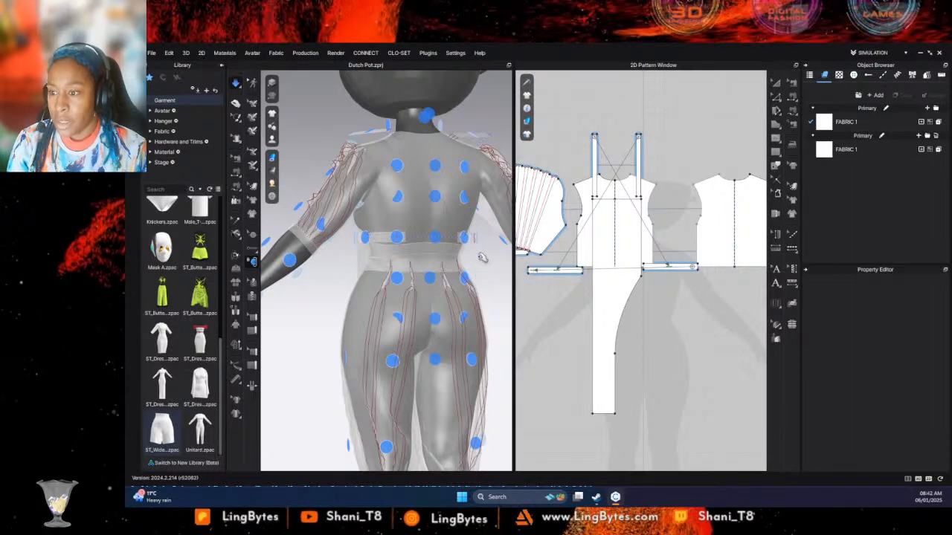
key("space")
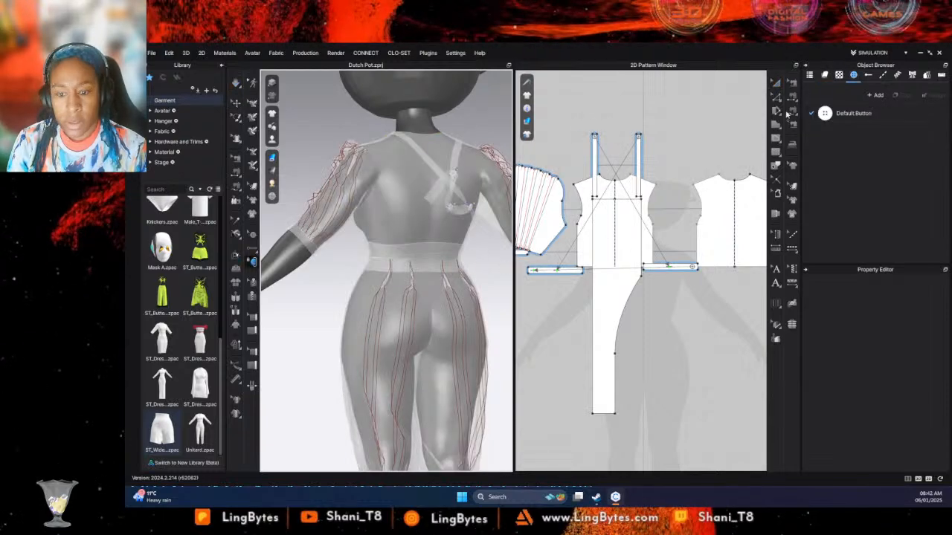
- Move the waist strip on the long panel's curved side outward and down until it sits just below the bodice hem
left_click(792, 96)
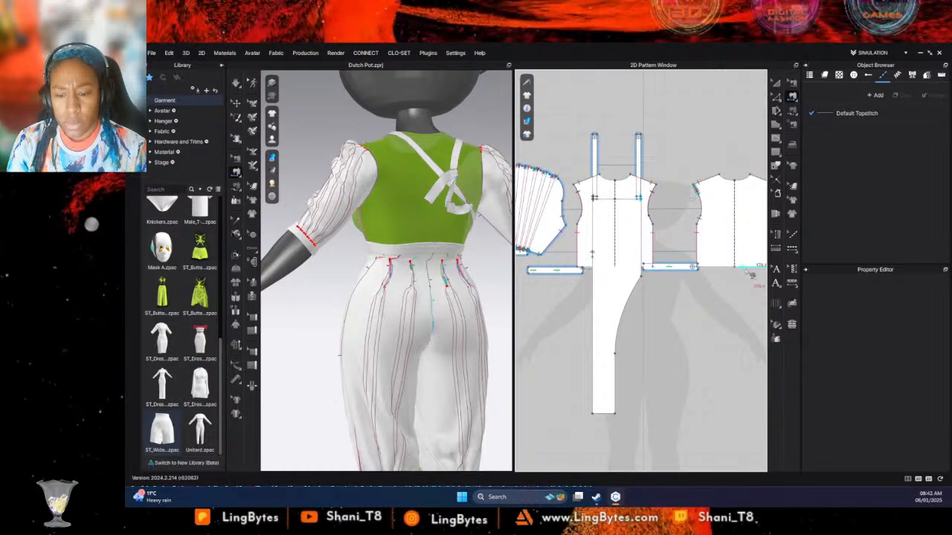
scroll(677, 275, "up", 5)
scroll(692, 274, "down", 2)
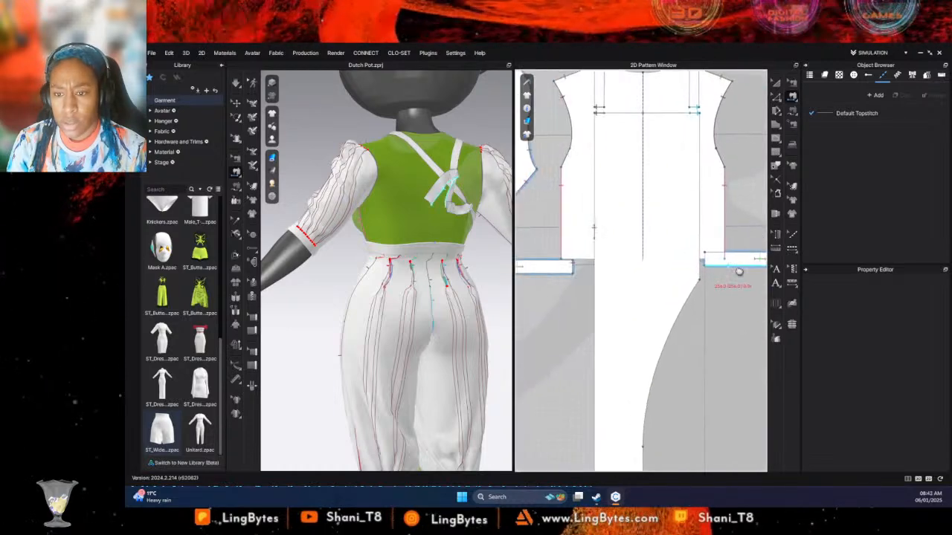
left_click(776, 84)
mouse_move(751, 267)
left_mouse_down()
mouse_move(758, 293)
mouse_move(754, 275)
left_mouse_up()
middle_click_drag(731, 284, 652, 290)
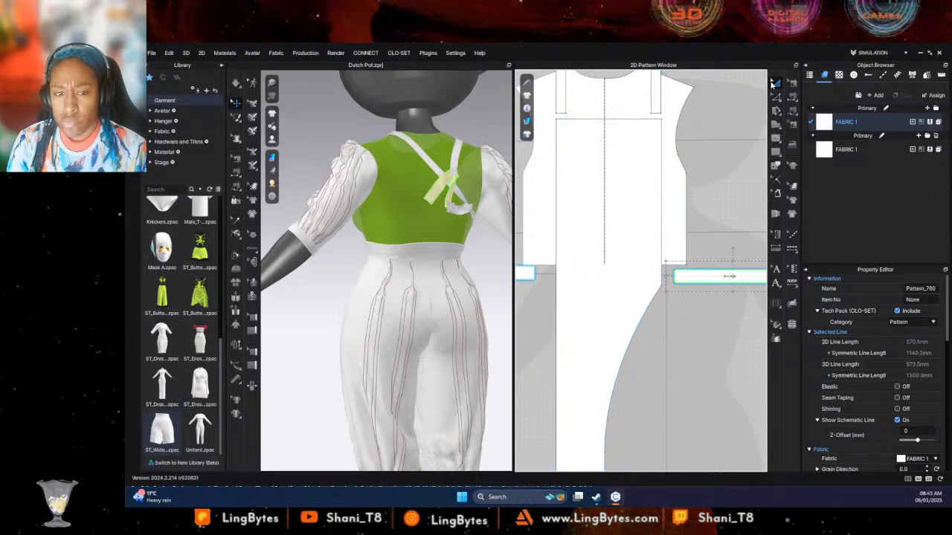
- Move the long panel down in the pattern layout so the seamed section of its straight edge sits level with the waist strip
left_click(775, 151)
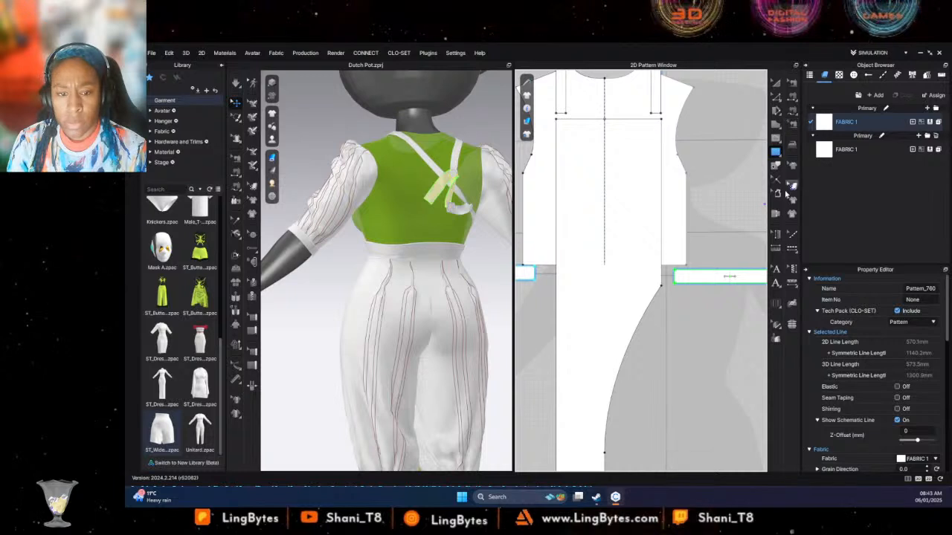
left_click(792, 84)
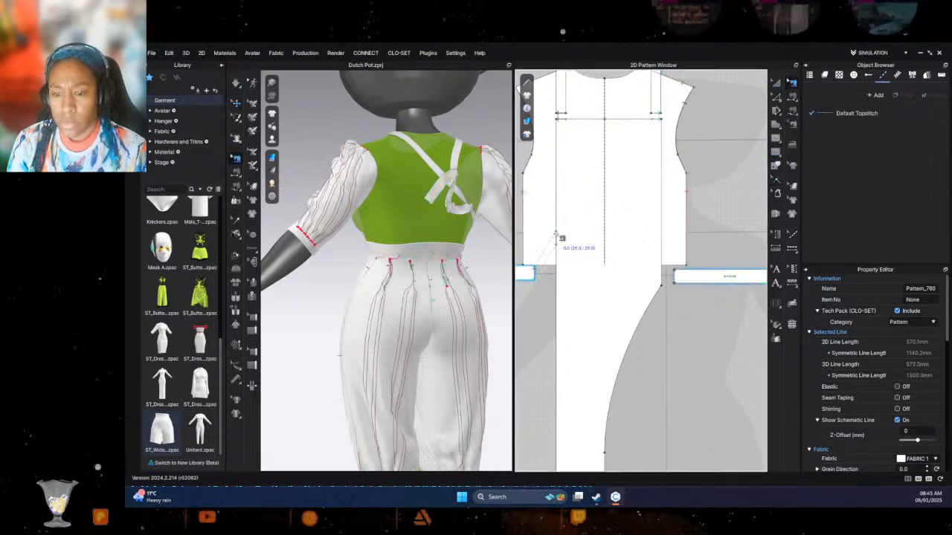
left_click(556, 235)
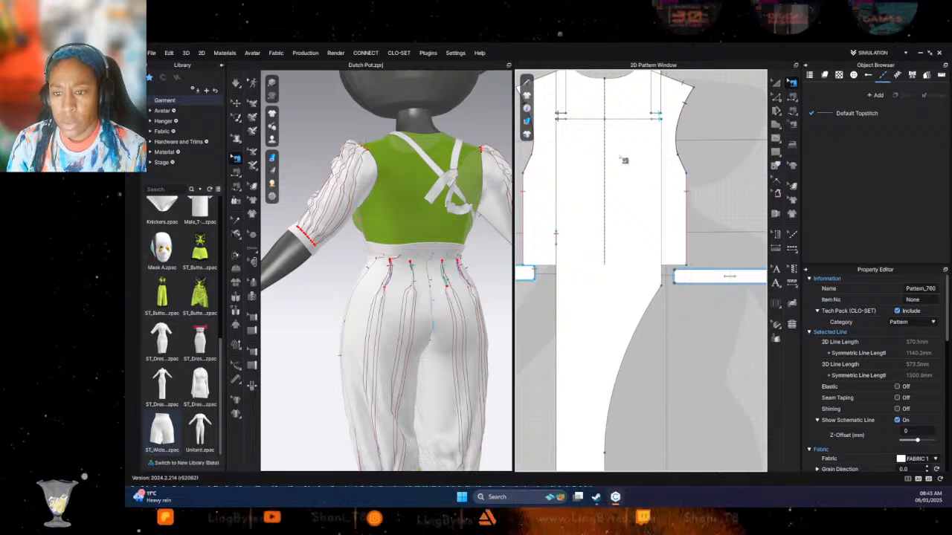
left_click(776, 83)
left_click(603, 201)
left_click_drag(603, 202, 604, 232)
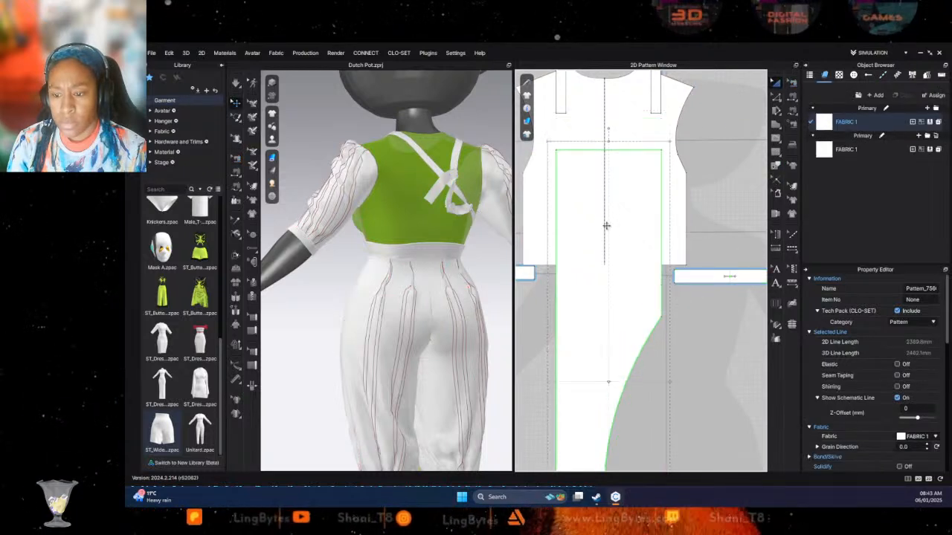
left_click(792, 83)
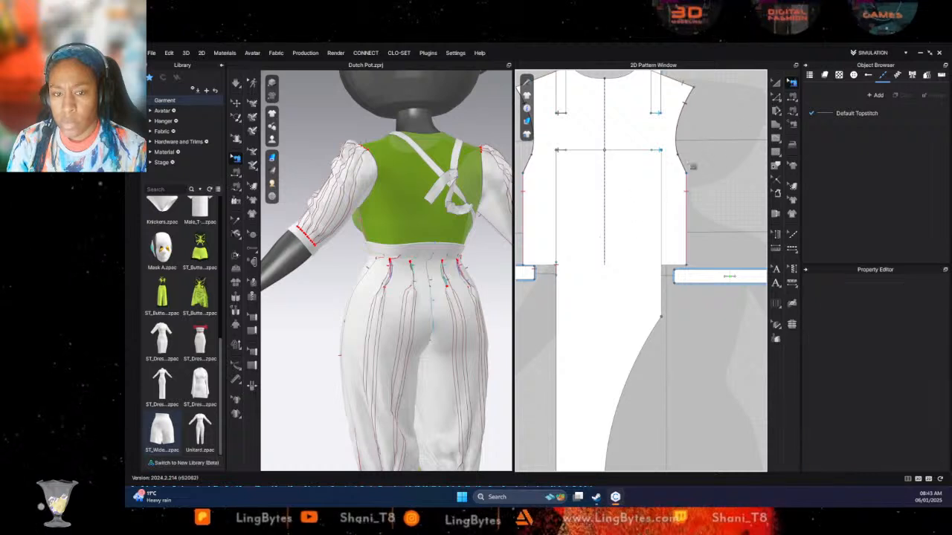
left_click(776, 84)
left_click(623, 229)
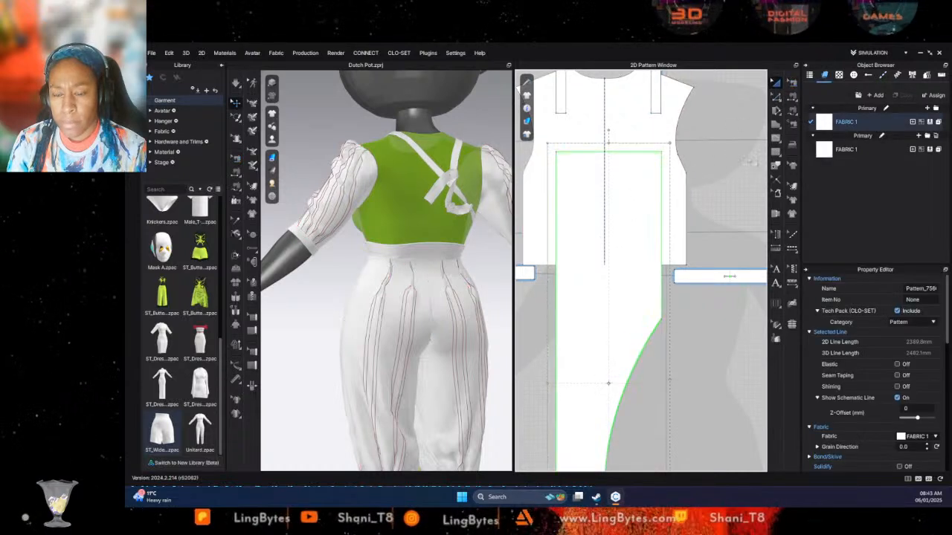
- Select the seam joining the waist strip to the long panel and add a notch on the panel's straight edge near its upper end
left_click(792, 82)
scroll(590, 265, "up", 3)
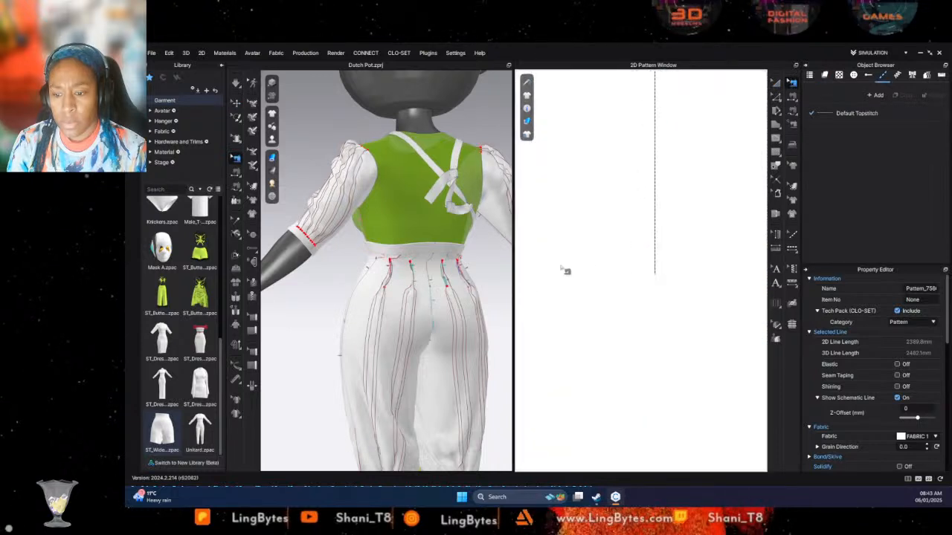
left_click(611, 249)
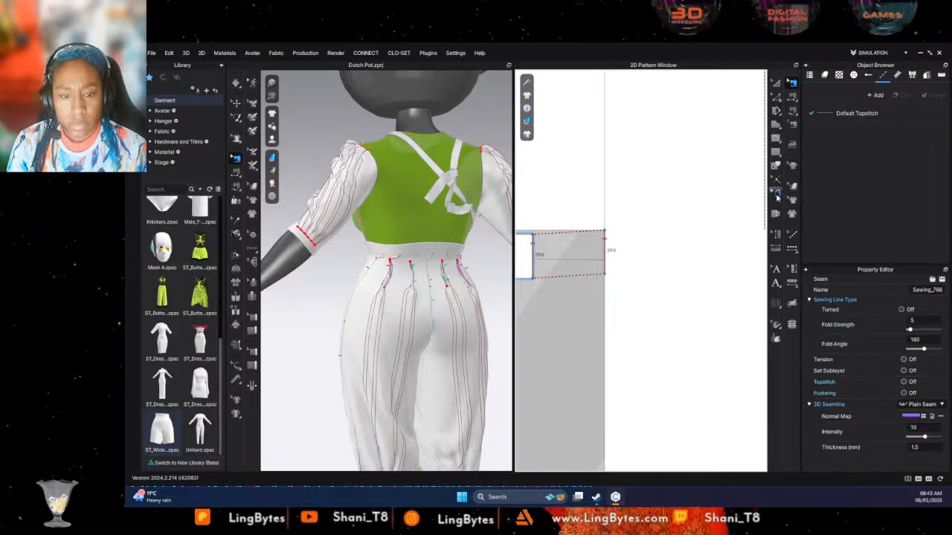
left_click(776, 180)
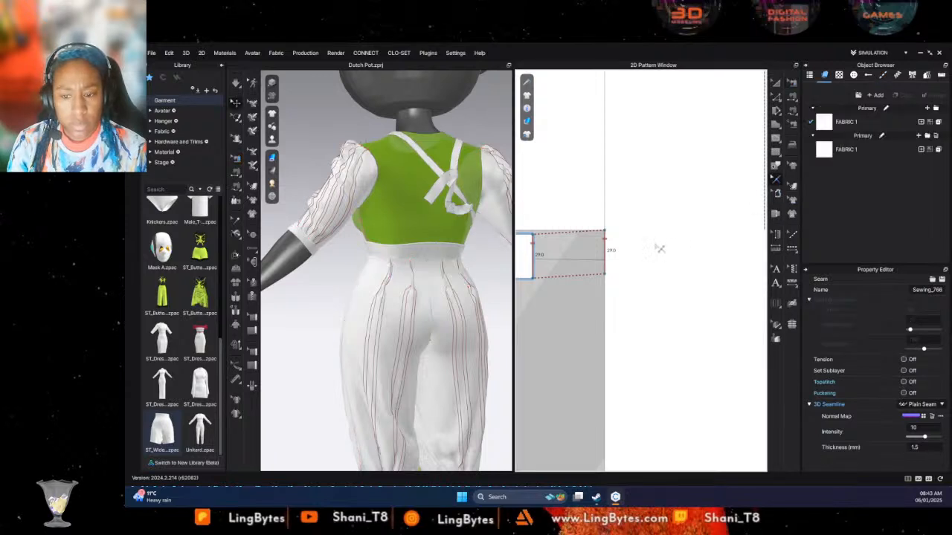
left_click(606, 237)
mouse_move(685, 246)
middle_mouse_down()
mouse_move(497, 216)
mouse_move(544, 228)
mouse_move(743, 230)
middle_mouse_up()
scroll(632, 228, "down", 3)
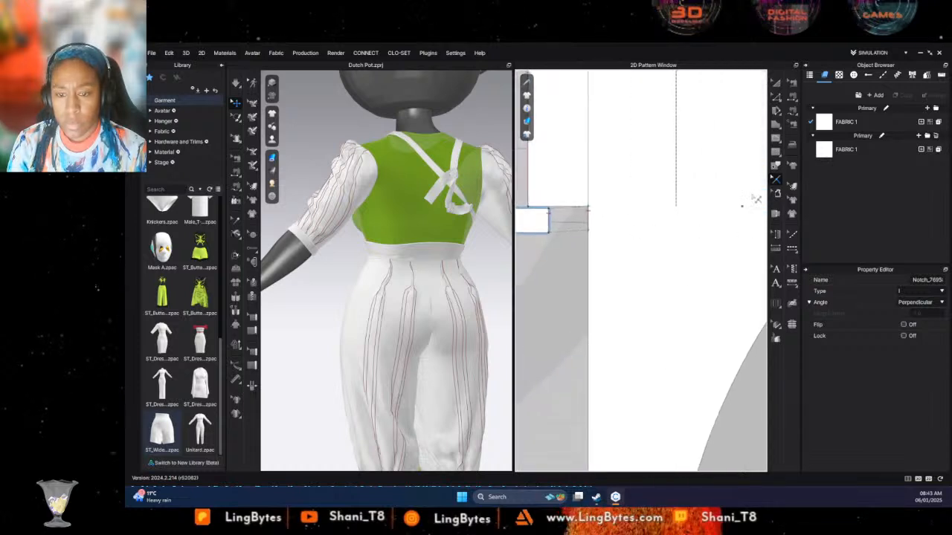
left_click(590, 207)
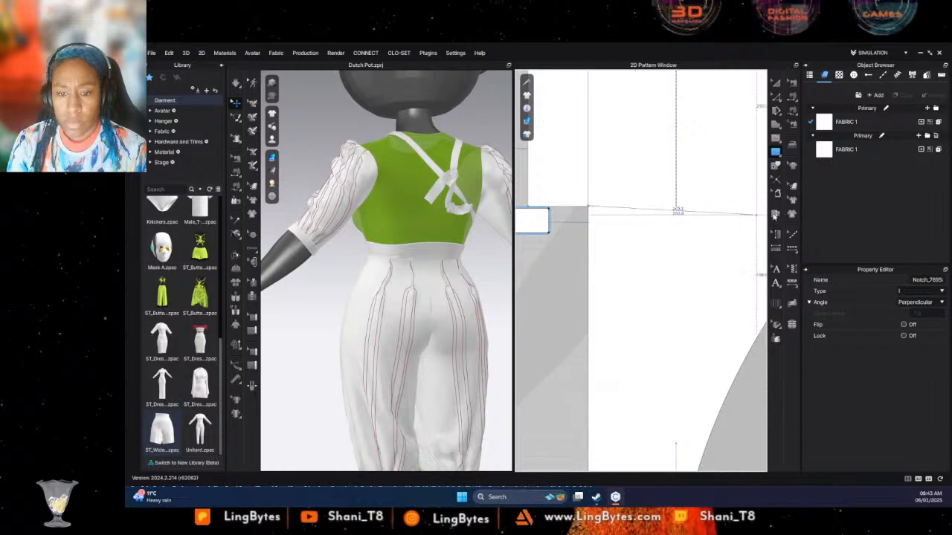
middle_click_drag(764, 210, 732, 223)
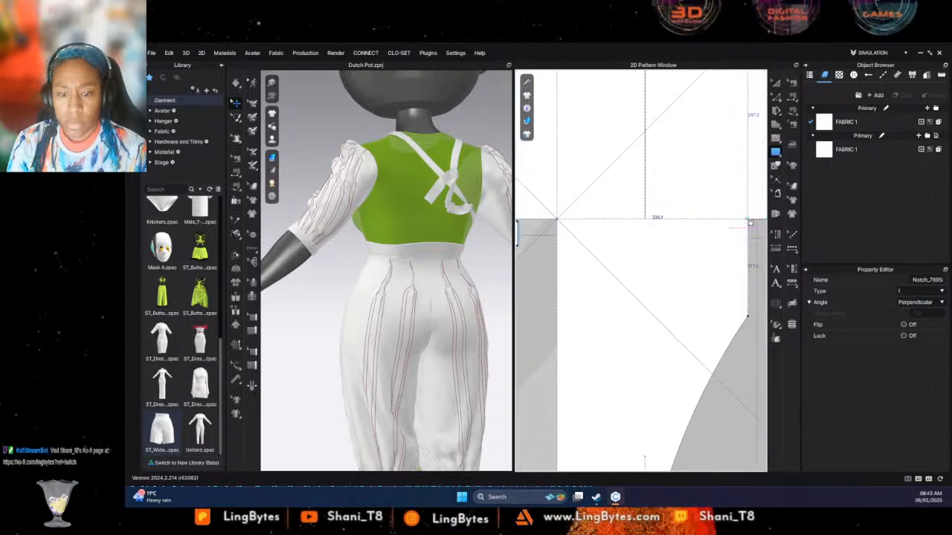
left_click_drag(748, 220, 748, 243)
middle_click_drag(749, 244, 735, 245)
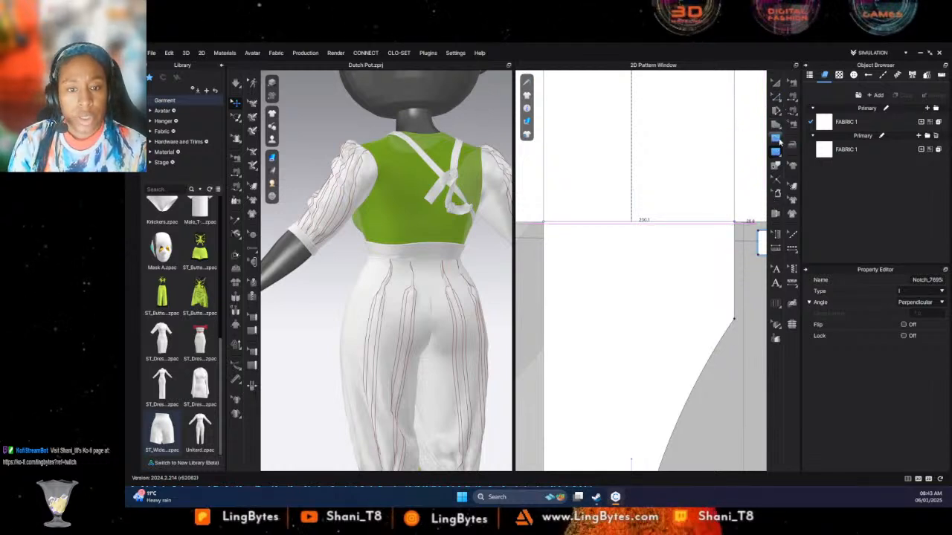
left_click(792, 110)
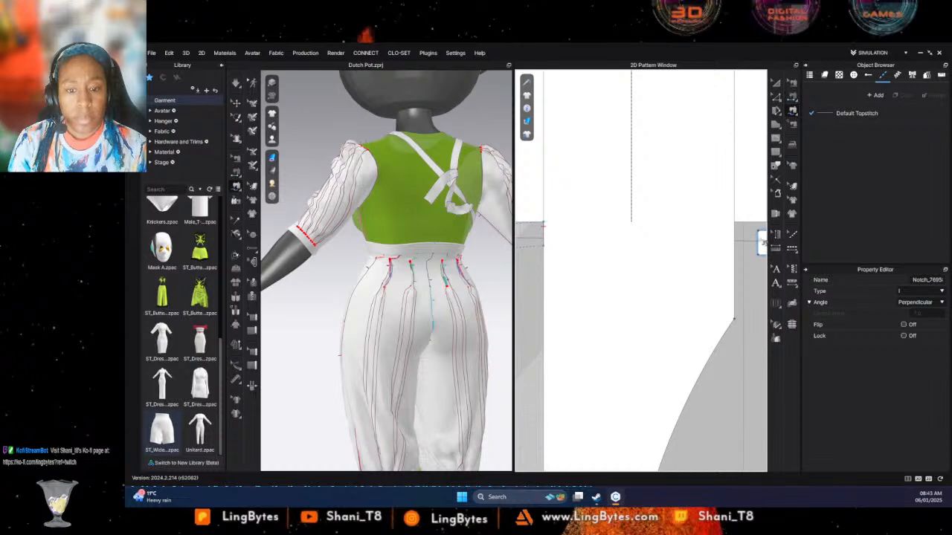
left_click(775, 152)
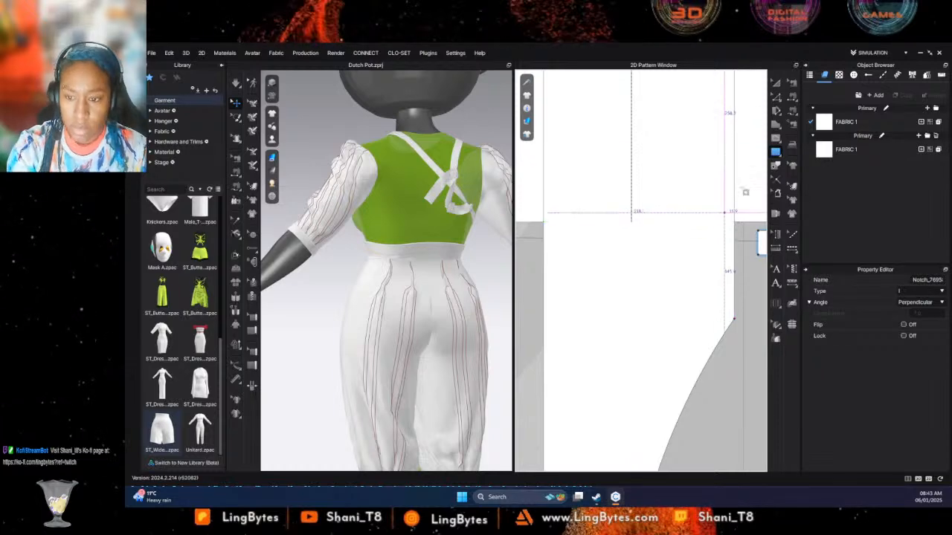
- Move the long panel further down and draw a horizontal baseline about 230 mm long across it from the waist strip seam's upper end
left_click(775, 82)
left_click(639, 287)
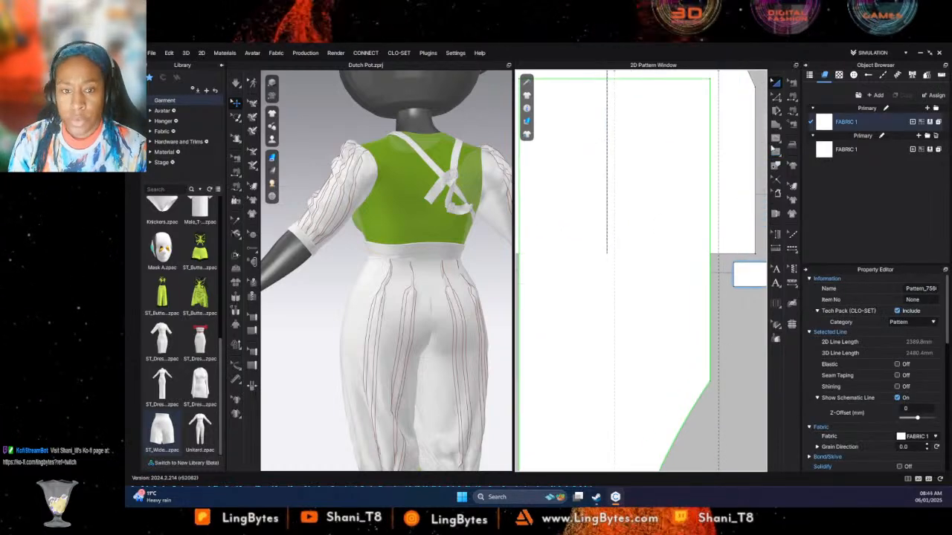
left_click(776, 150)
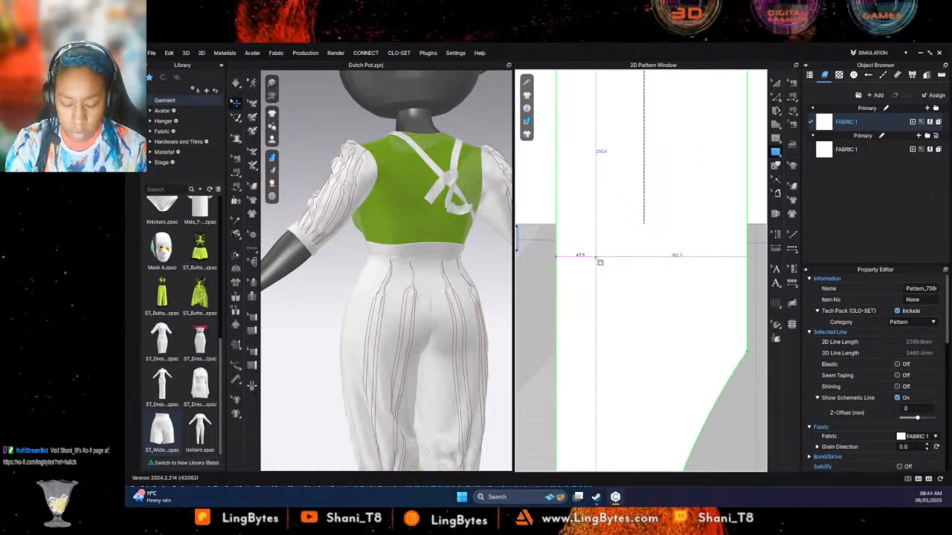
scroll(573, 267, "down", 1)
scroll(569, 262, "up", 4)
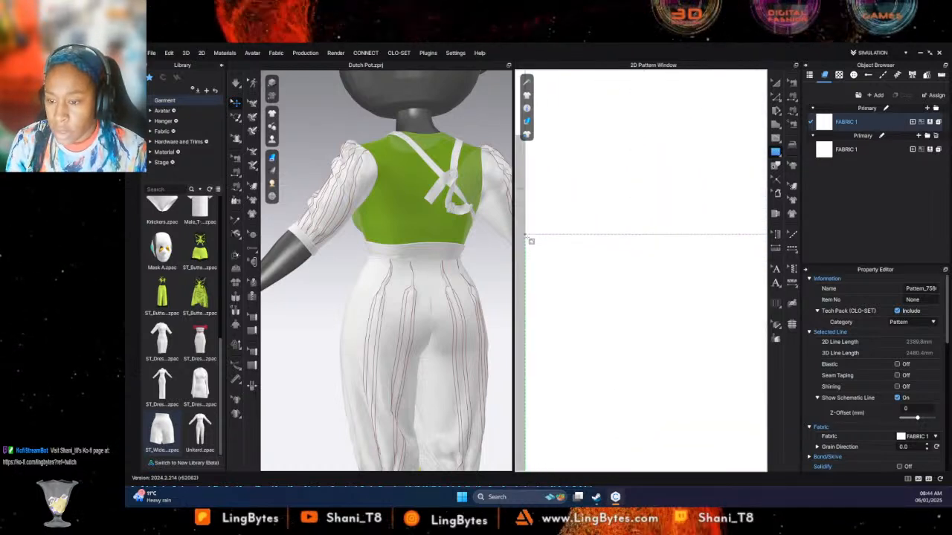
scroll(530, 241, "down", 3)
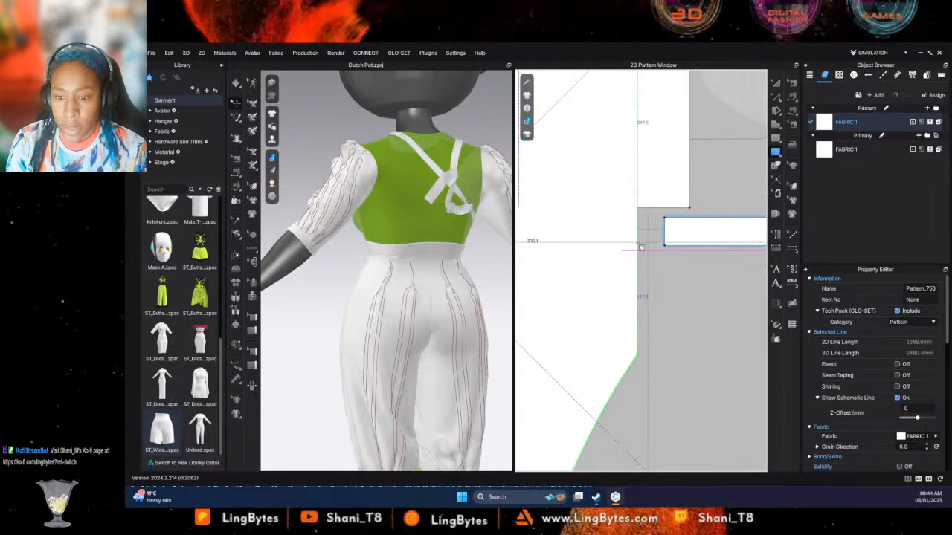
left_click(637, 243)
key("Return")
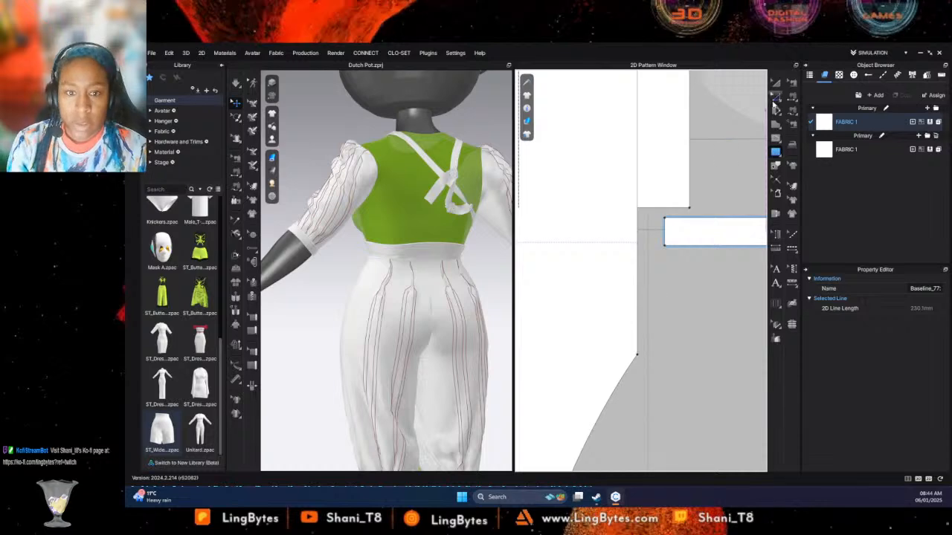
- Sew the end of the second waist strip to a 29 mm section of the long panel's opposite edge, starting at the baseline
left_click(793, 109)
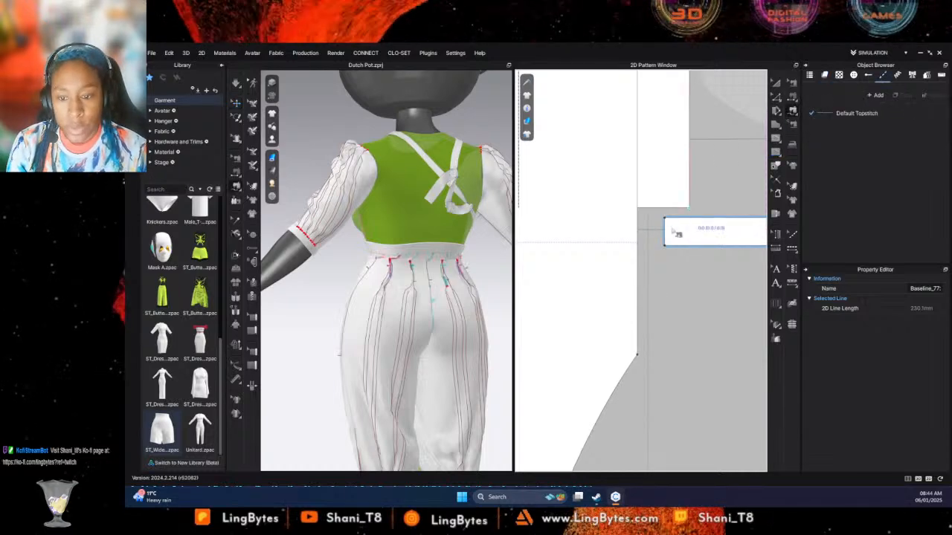
left_click(665, 219)
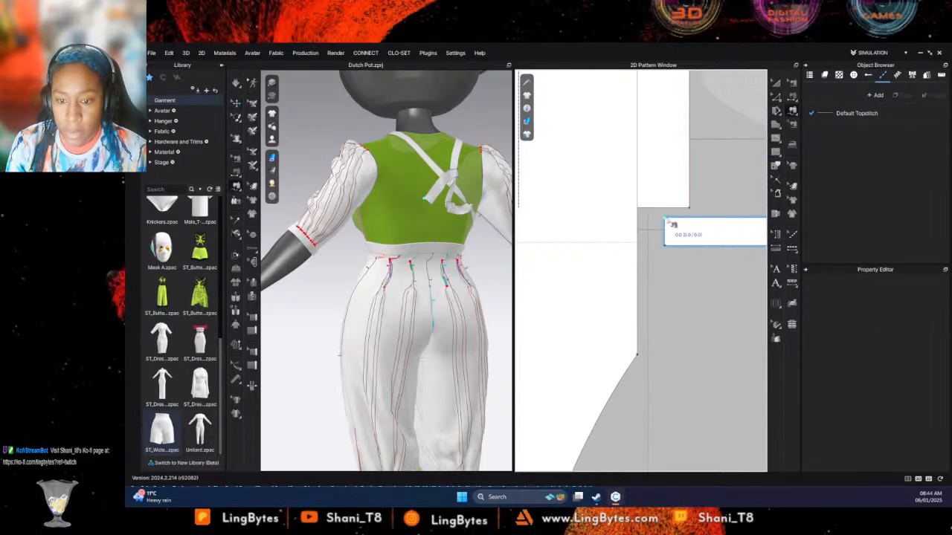
left_click(637, 269)
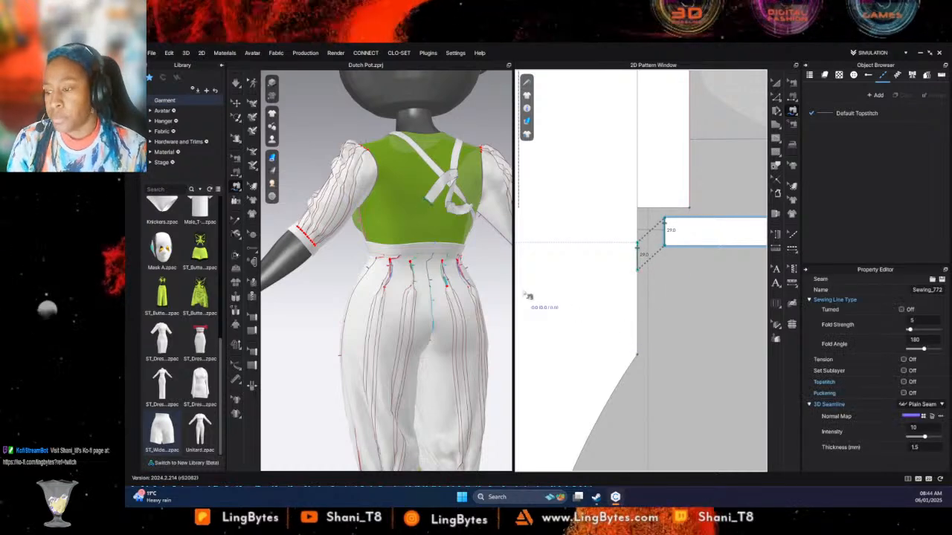
- Simulate the newly sewn waist strip and inspect the garment's drape from the front and back
key("space")
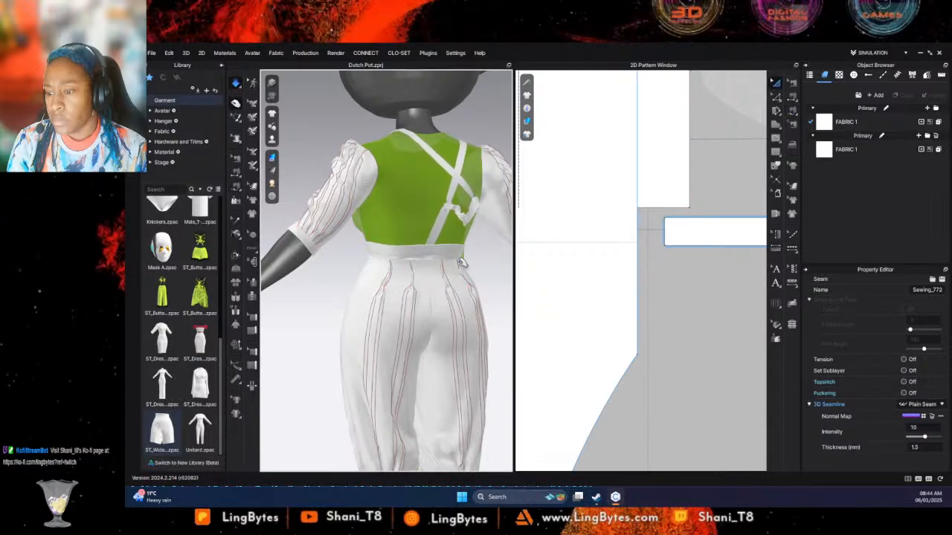
key("m")
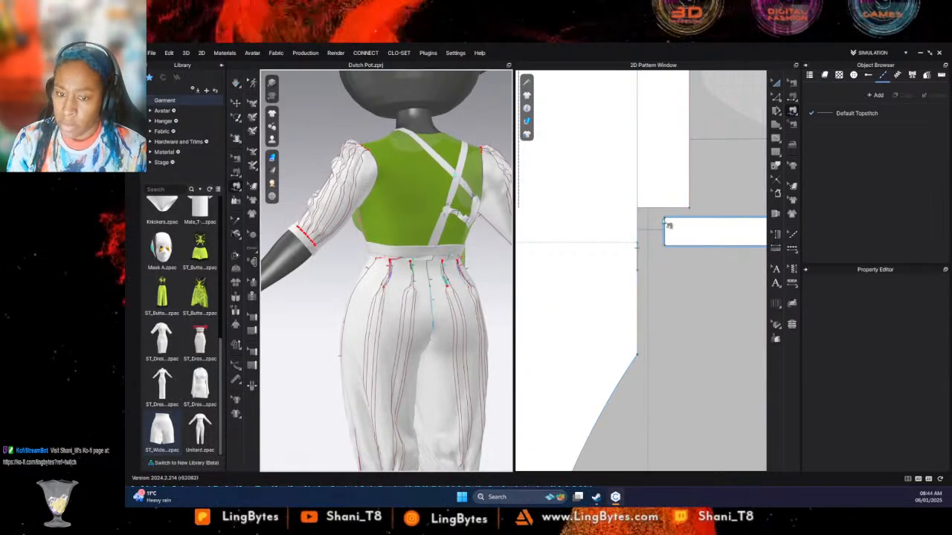
scroll(668, 224, "down", 5)
scroll(667, 224, "down", 5)
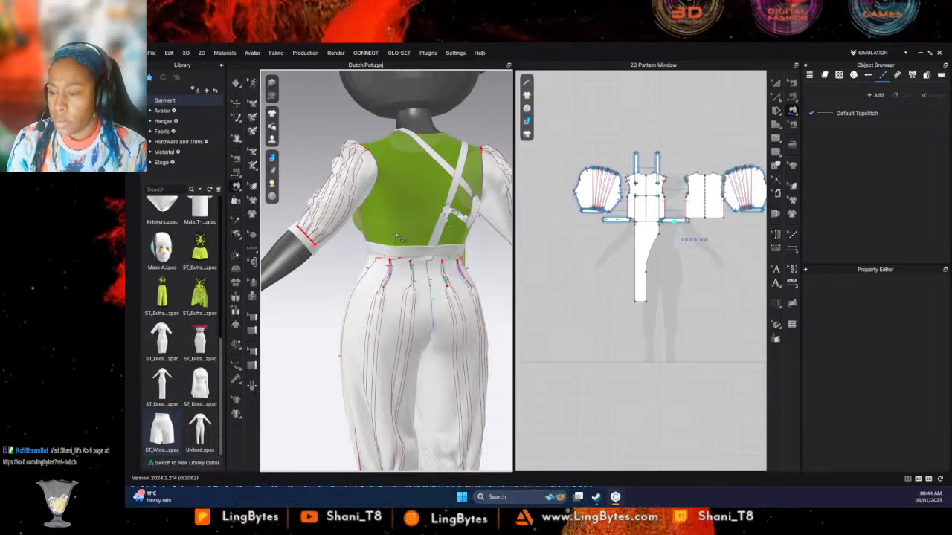
right_click_drag(400, 237, 527, 263)
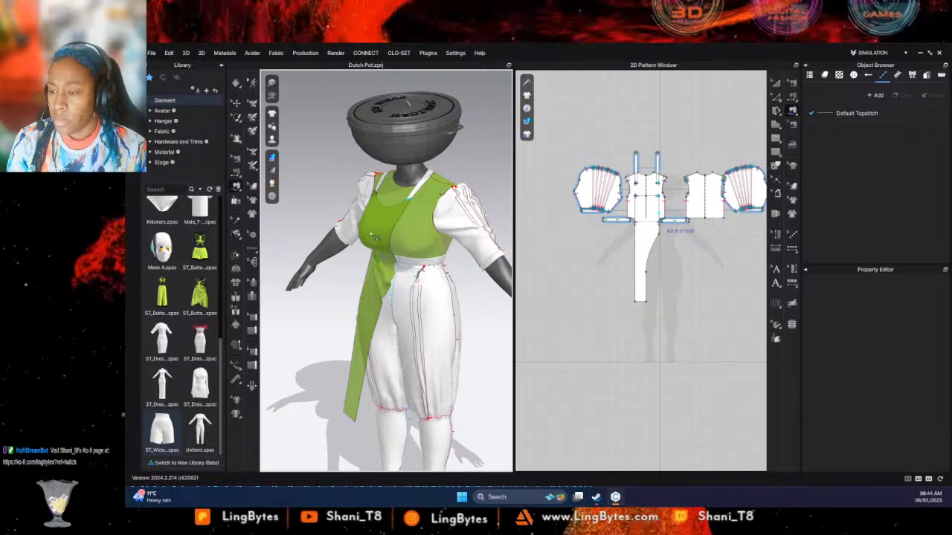
mouse_move(273, 128)
right_click_drag(487, 255, 399, 251)
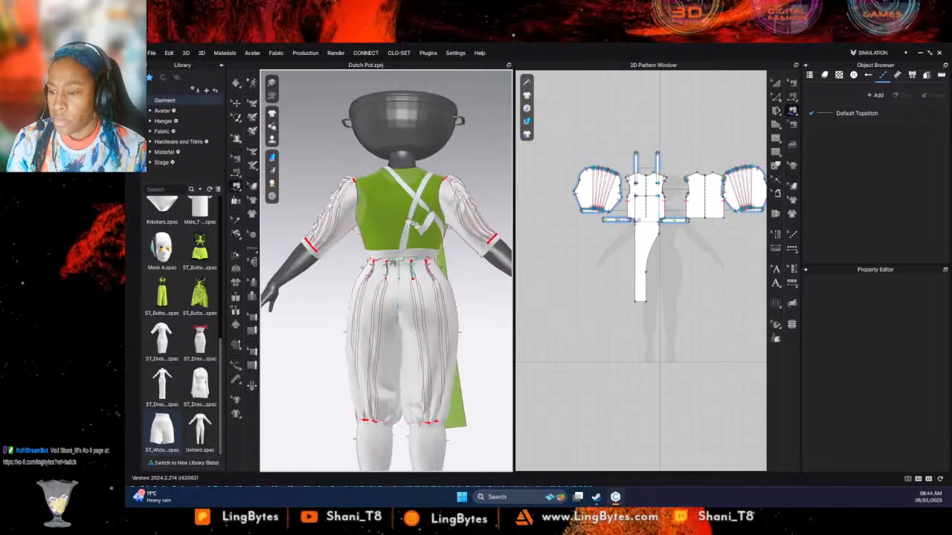
- Run the simulation again and pull the buttoned waist strip and straps into place across the mannequin's back
key("space")
left_click_drag(400, 251, 320, 256)
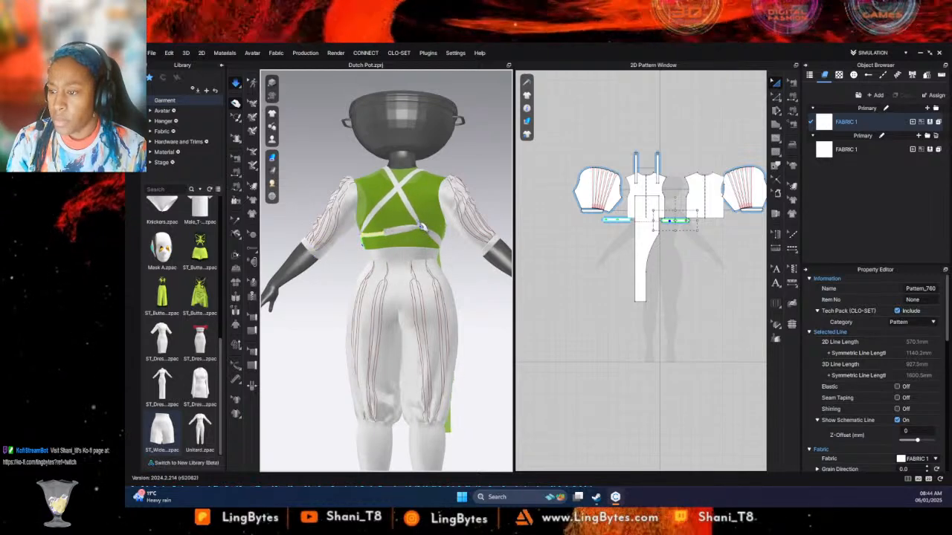
left_click(447, 251)
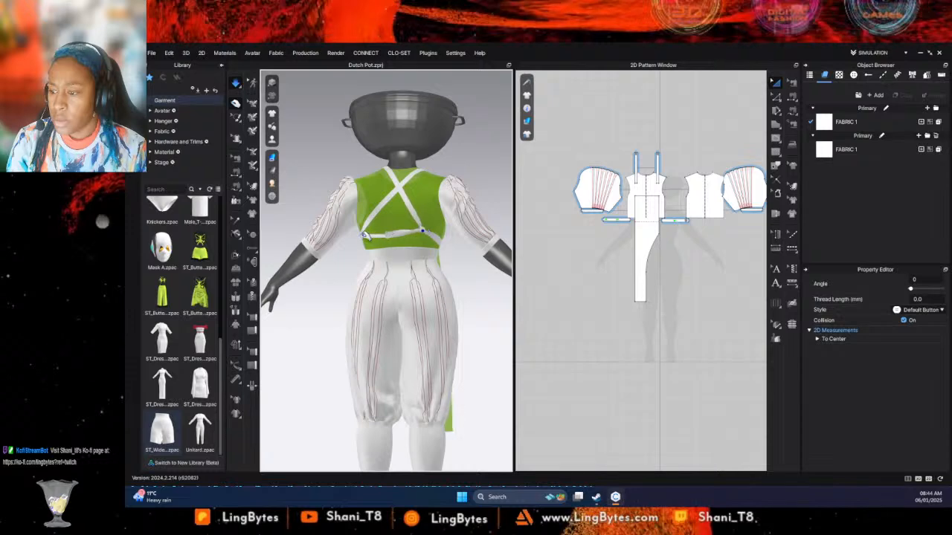
- Pull the waist strip across the mannequin's back and lengthen both straps slightly by moving their upper ends upward
left_click(396, 247)
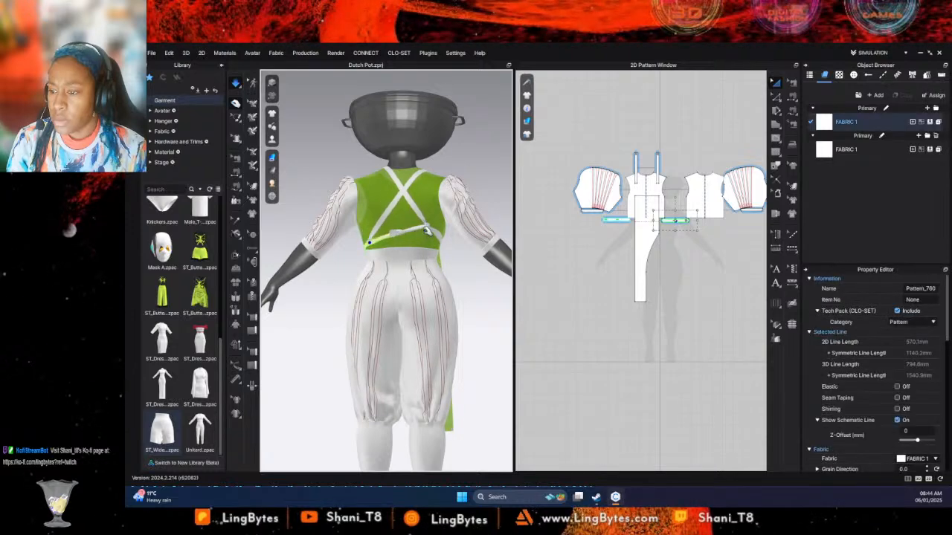
left_click(426, 229)
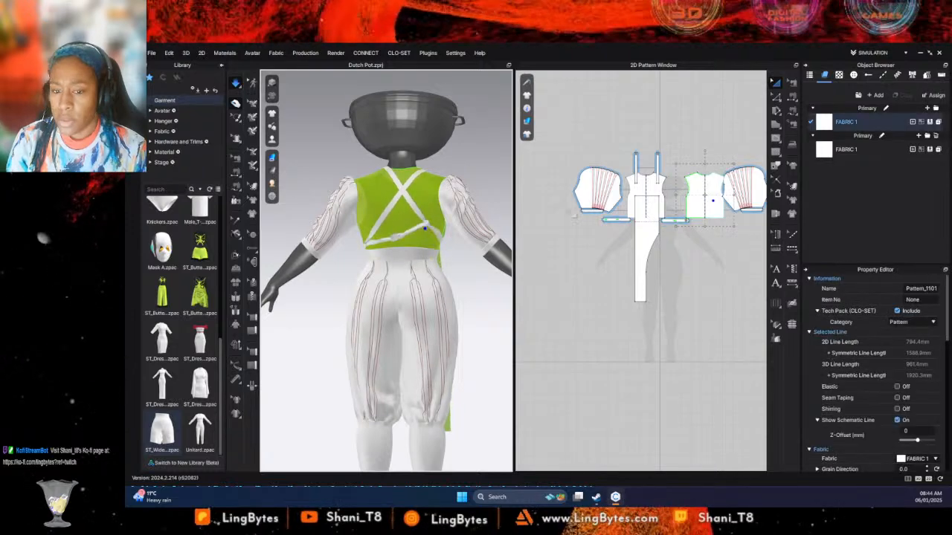
left_click(776, 97)
left_click(638, 154)
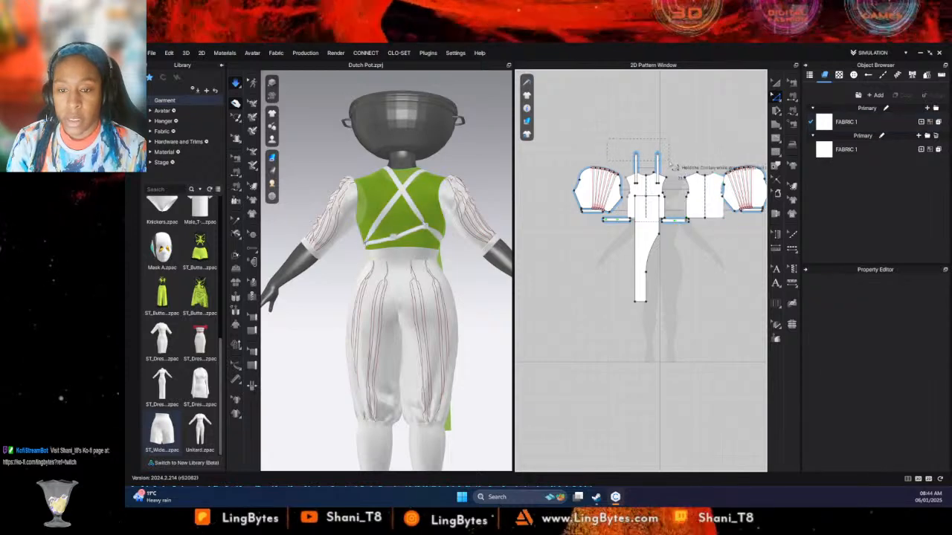
key("Up")
key("Up")
key("Up")
key("Up")
key("Up")
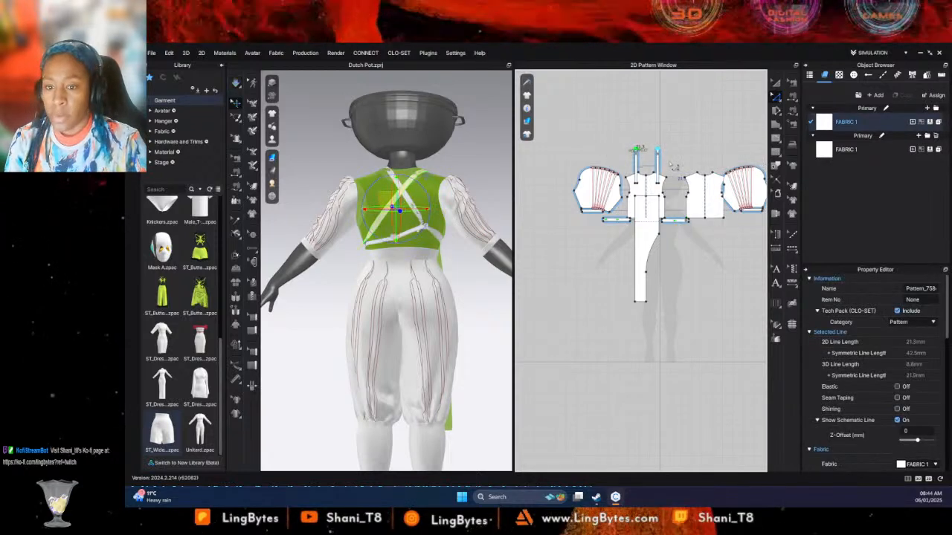
key("Up")
key("Up")
key("Up")
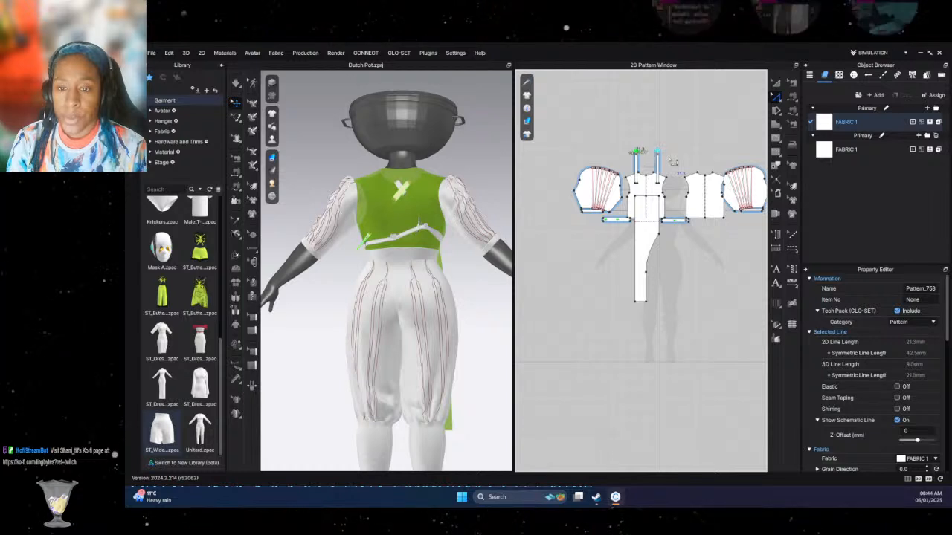
left_click(672, 162)
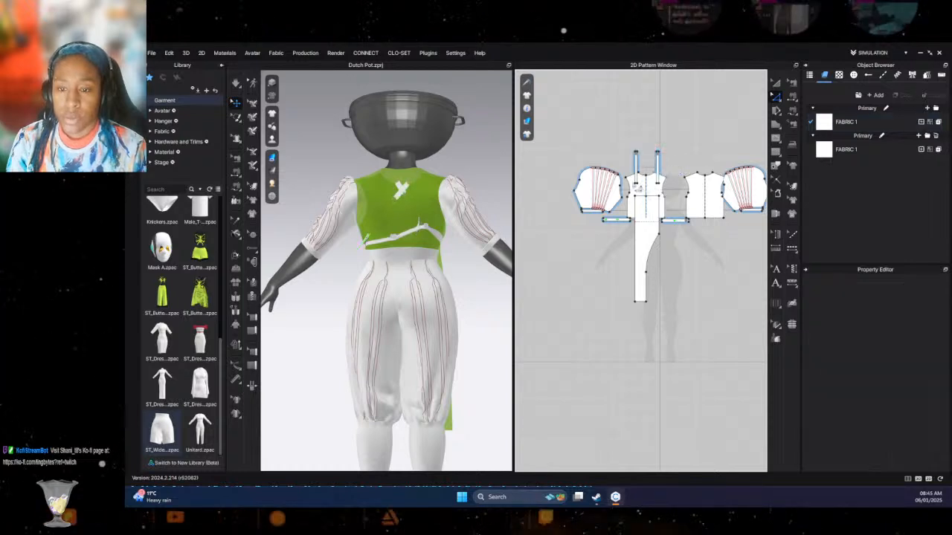
- Move both straps up clear of the bodice patterns and extend their lower ends downward
left_click(776, 83)
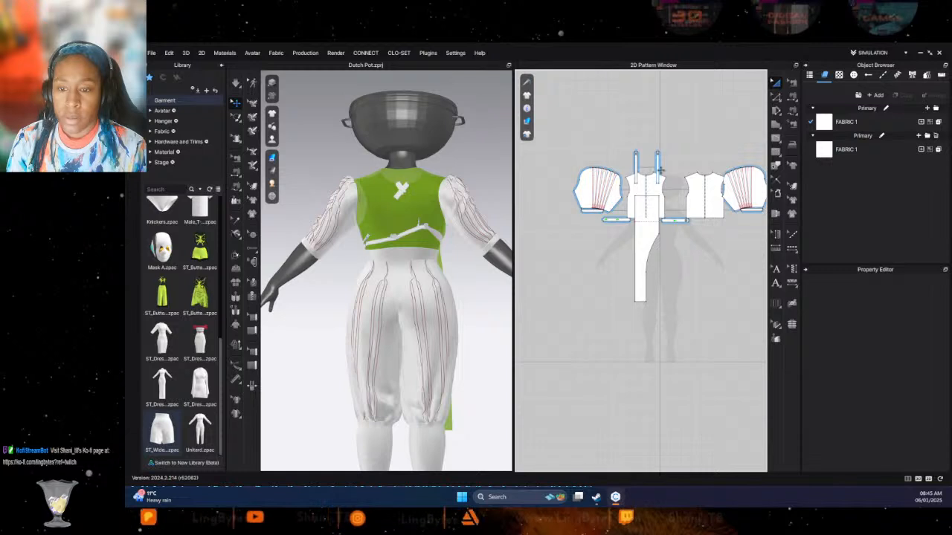
left_click(658, 170)
left_click(637, 169, "shift")
left_click_drag(637, 170, 638, 115)
left_click(775, 97)
left_click(637, 128)
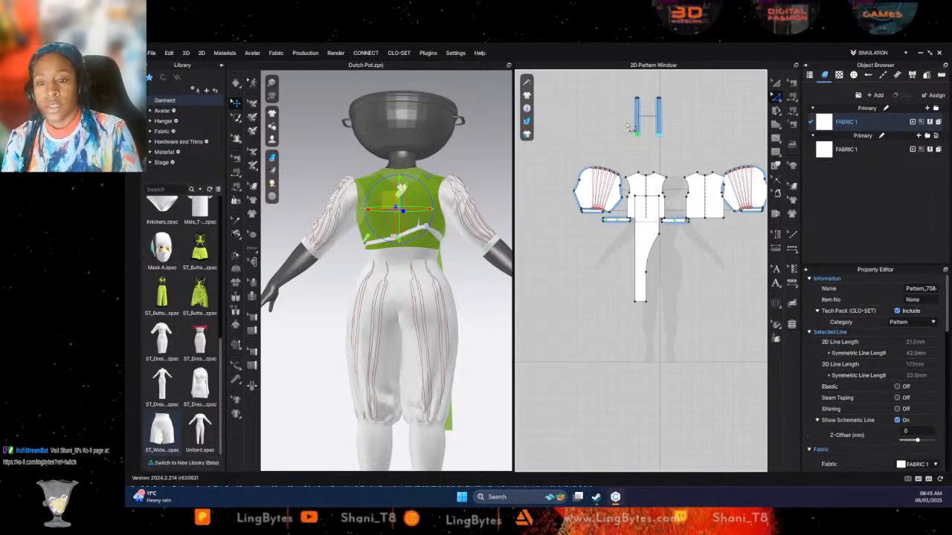
- Simulate the lengthened straps and pull them into place over the mannequin's shoulders, checking the drape from the front, side and back
key("space")
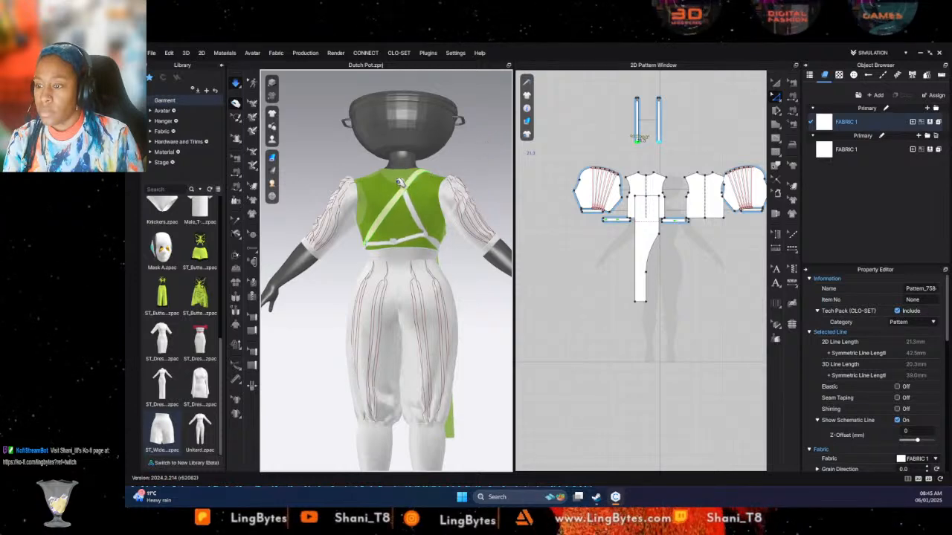
right_click_drag(400, 180, 540, 225)
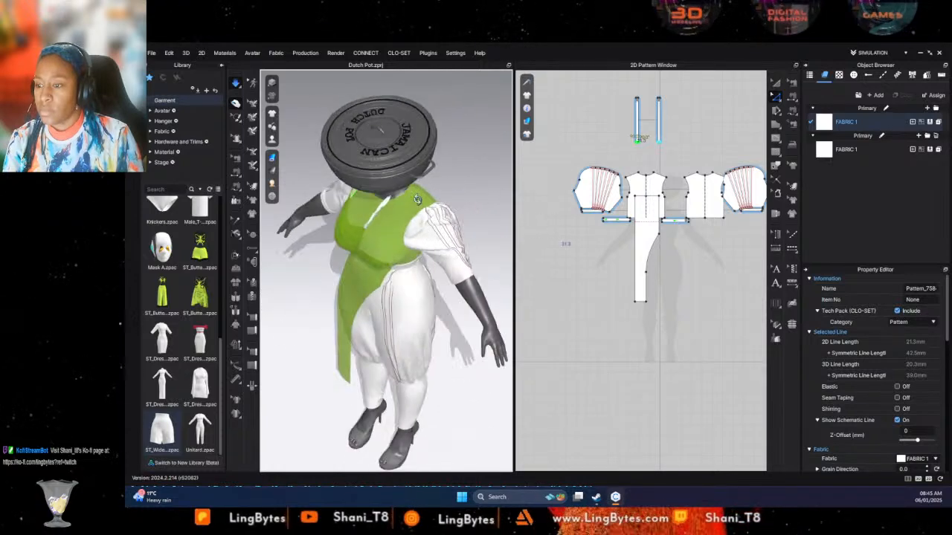
key("2")
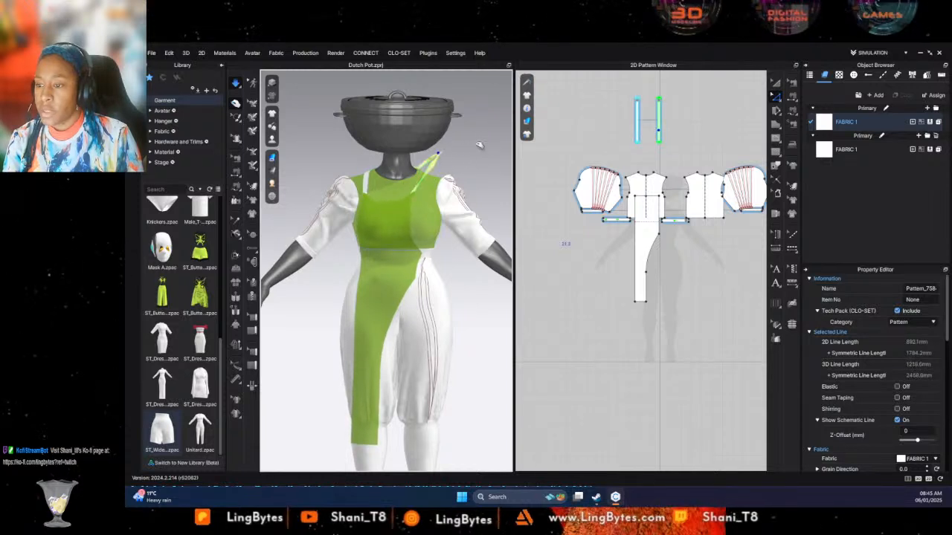
left_click(419, 241)
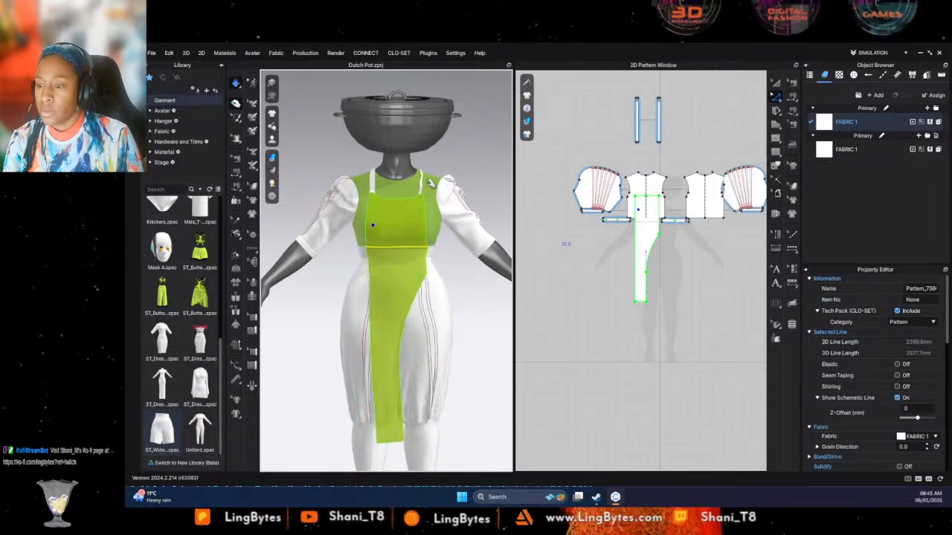
left_click(425, 175)
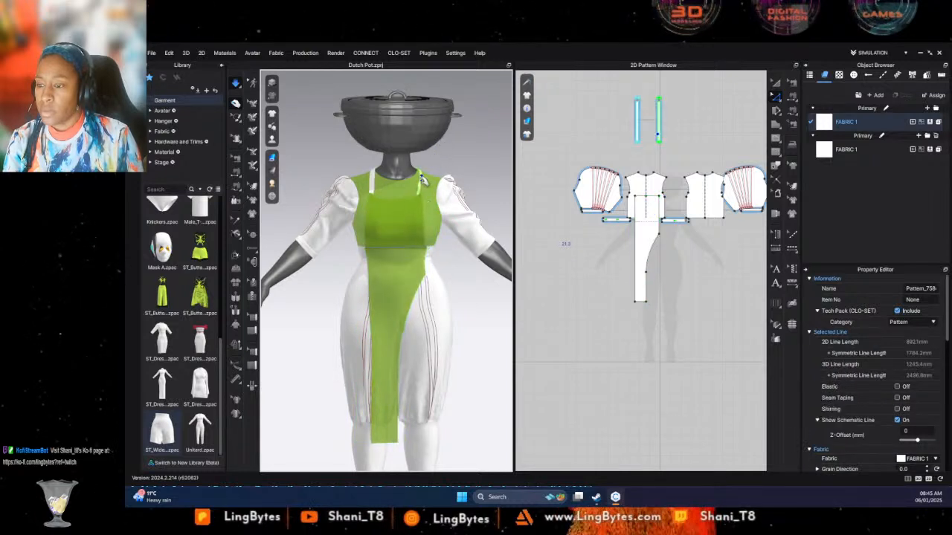
right_click_drag(448, 143, 423, 181)
left_click(442, 167)
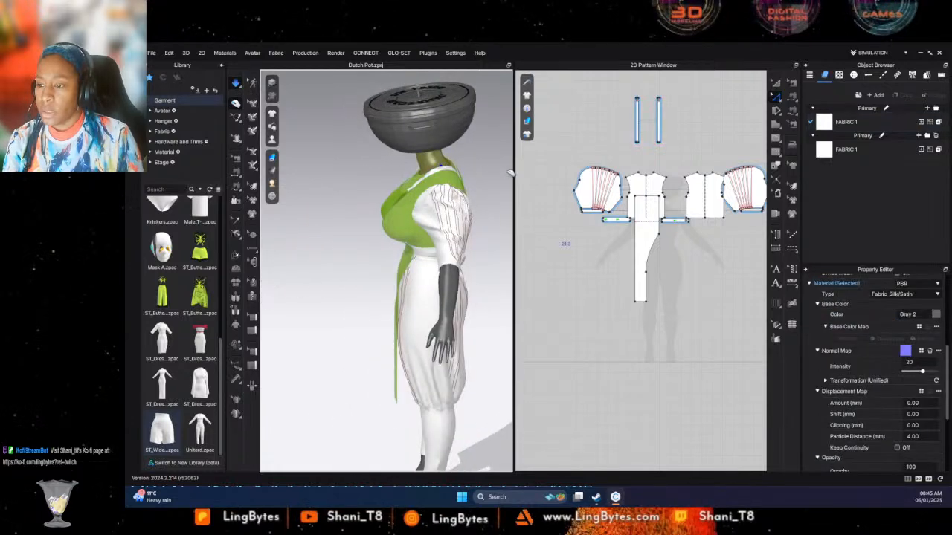
left_click(465, 171)
right_click_drag(468, 189, 552, 199)
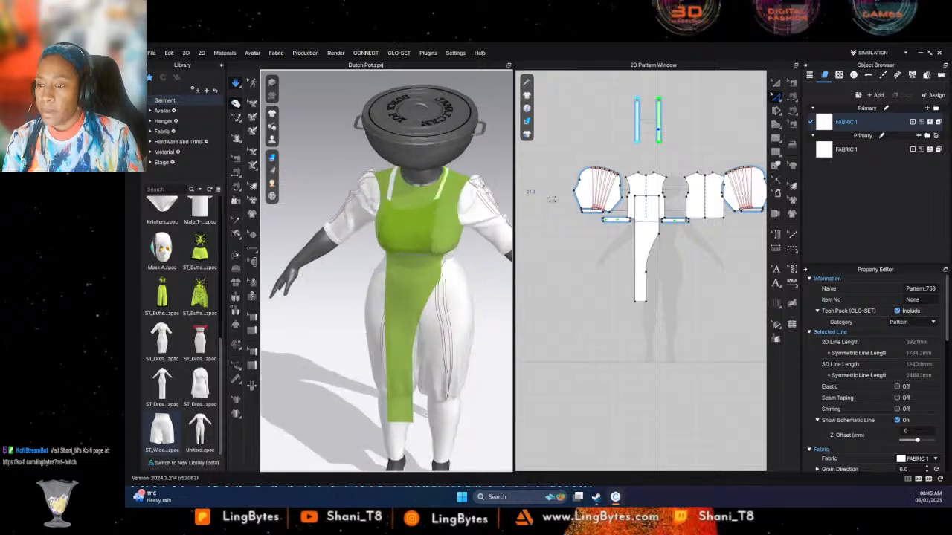
right_click_drag(387, 167, 285, 162)
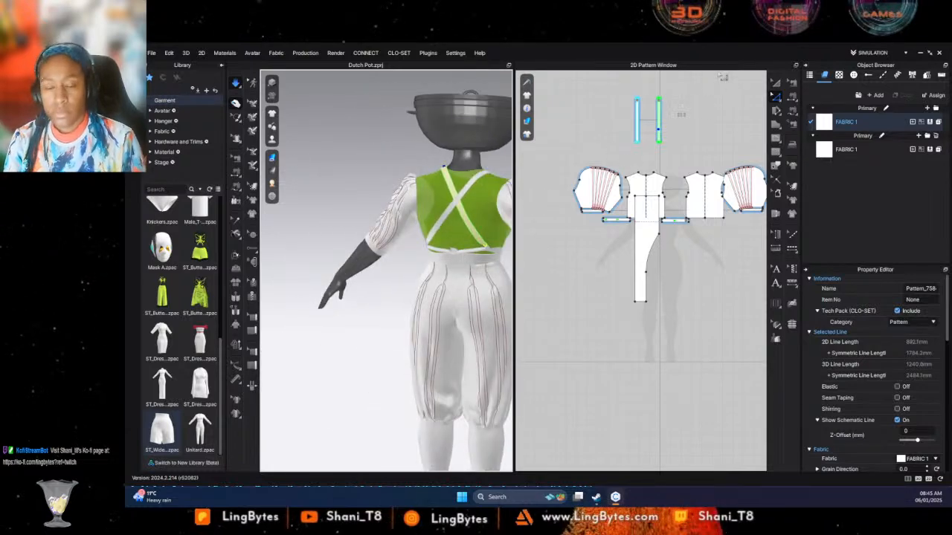
- Extend the lower ends of both straps a little further downward and simulate the garment
left_click(695, 124)
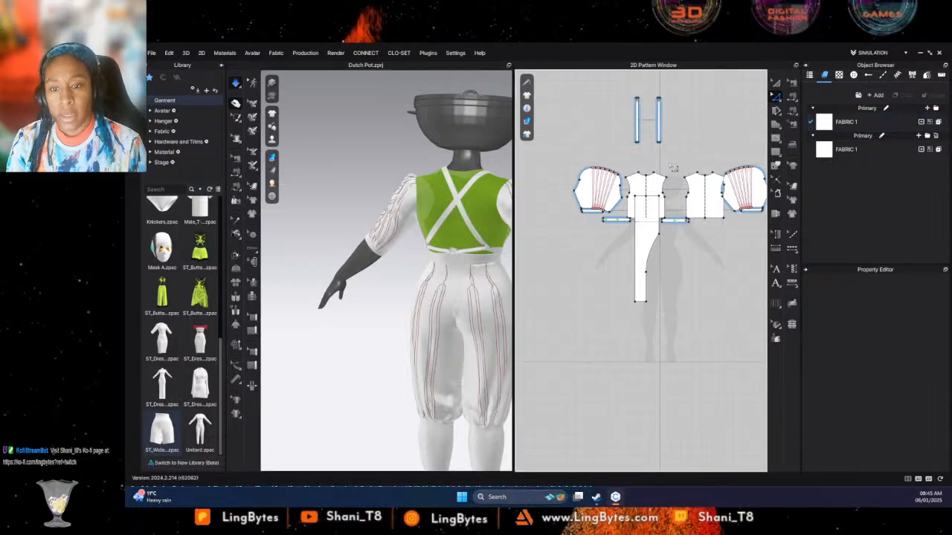
left_click(638, 139)
key("space")
key("Down")
key("Down")
key("Down")
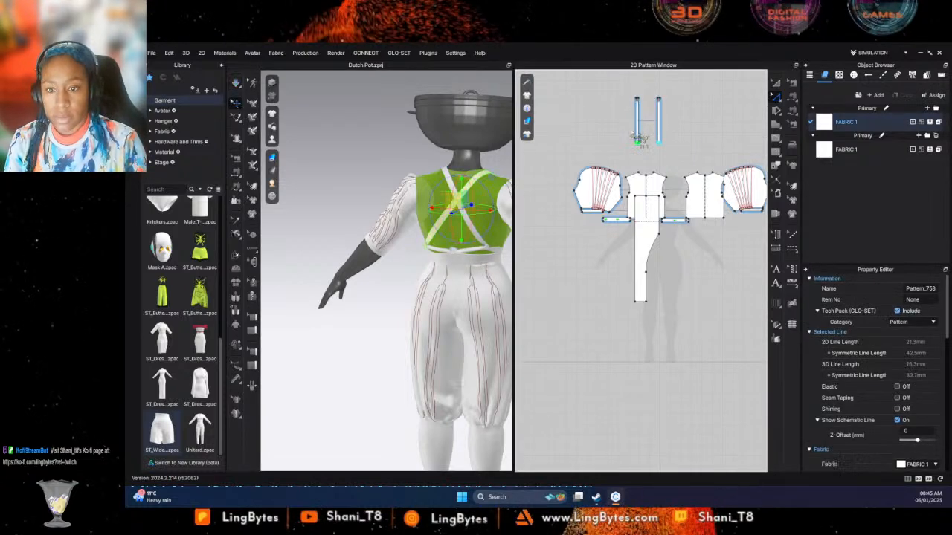
key("space")
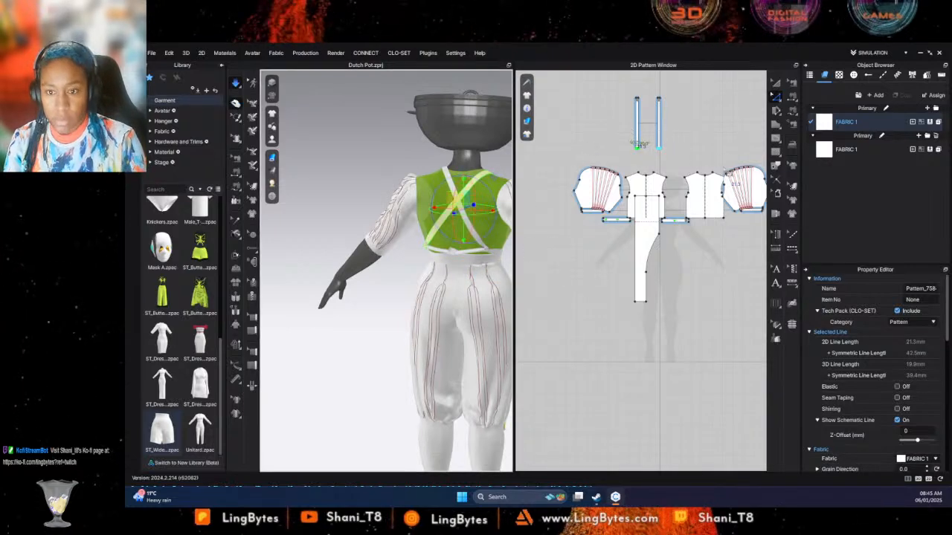
- Pause the simulation, lengthen the straps again from their lower ends, and simulate the new length
key("space")
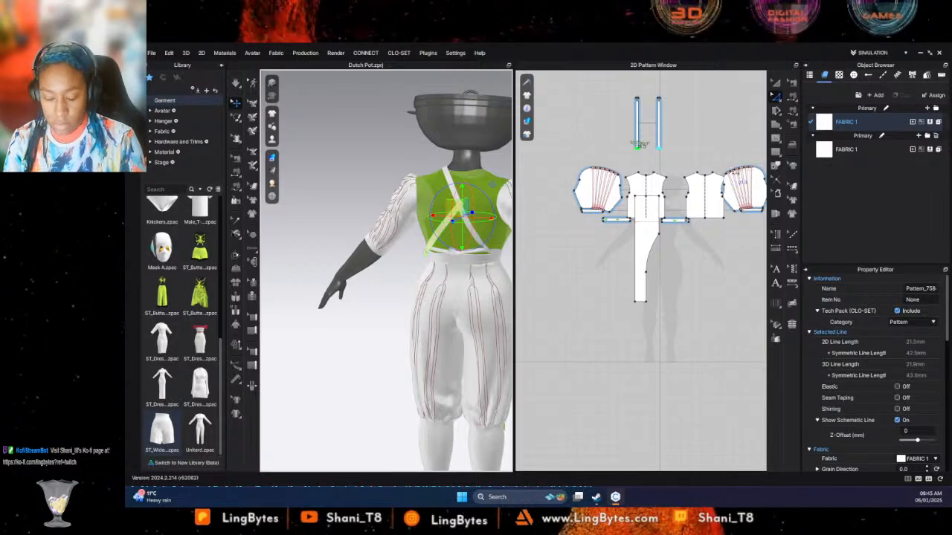
key("ctrl+z")
key("ctrl+z")
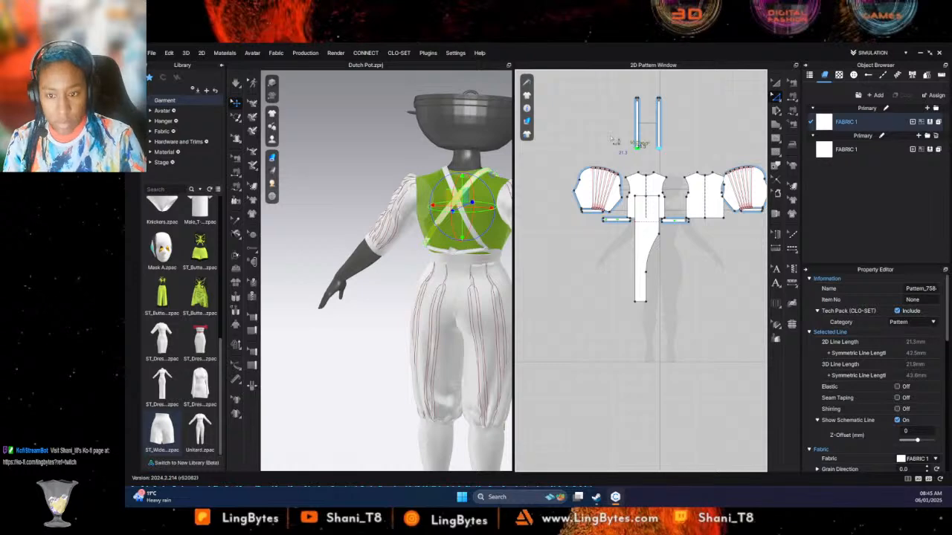
key("ctrl+z")
key("space")
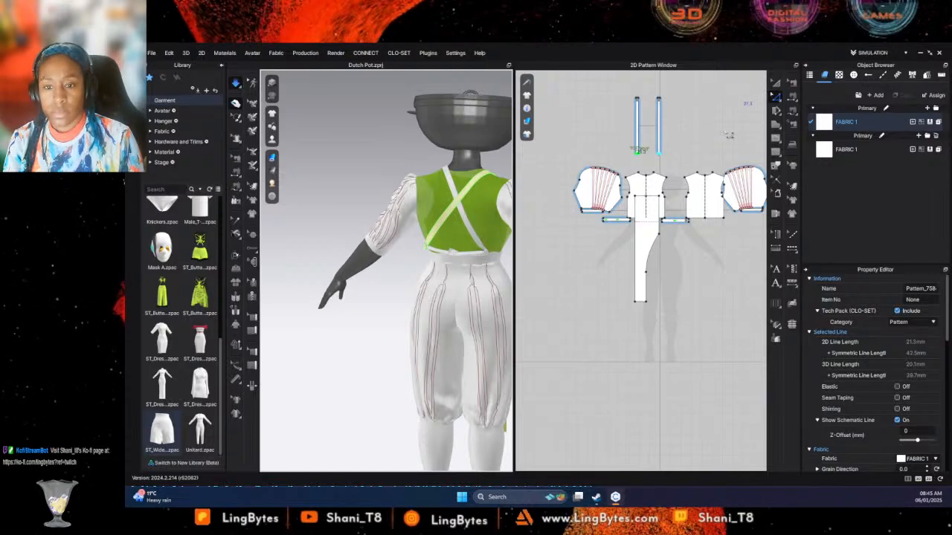
left_click_drag(623, 142, 684, 171)
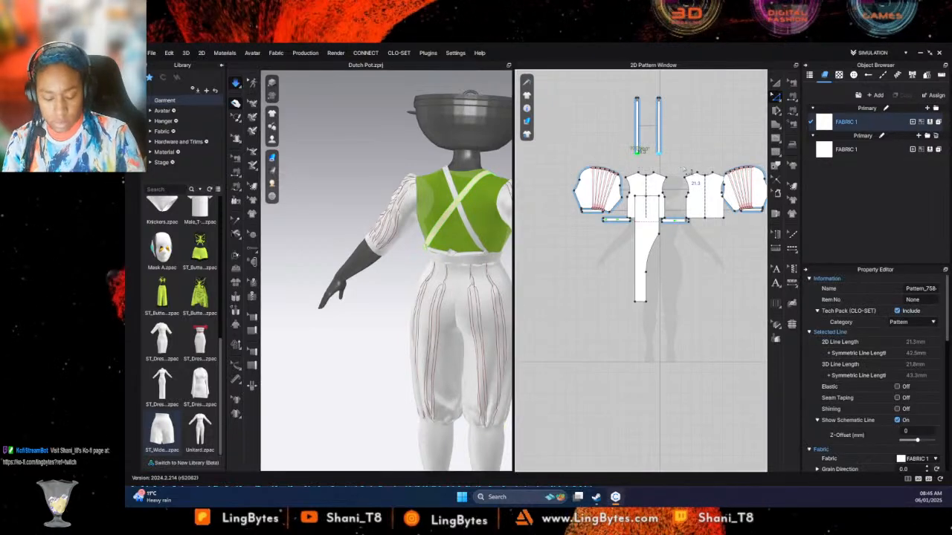
- Nudge the straps' lower ends down once more, rerun the simulation and check the fit from the front
key("space")
key("Down")
key("Down")
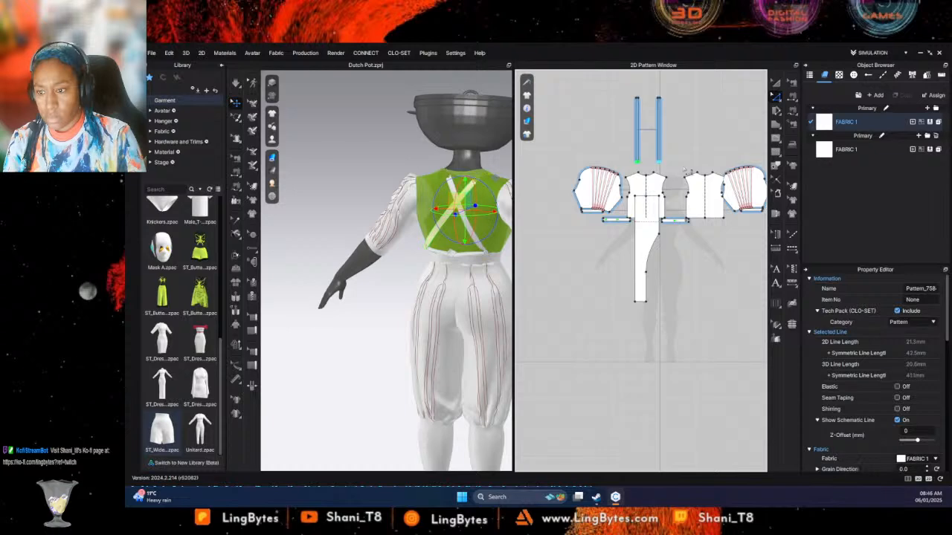
key("Down")
key("Down")
key("space")
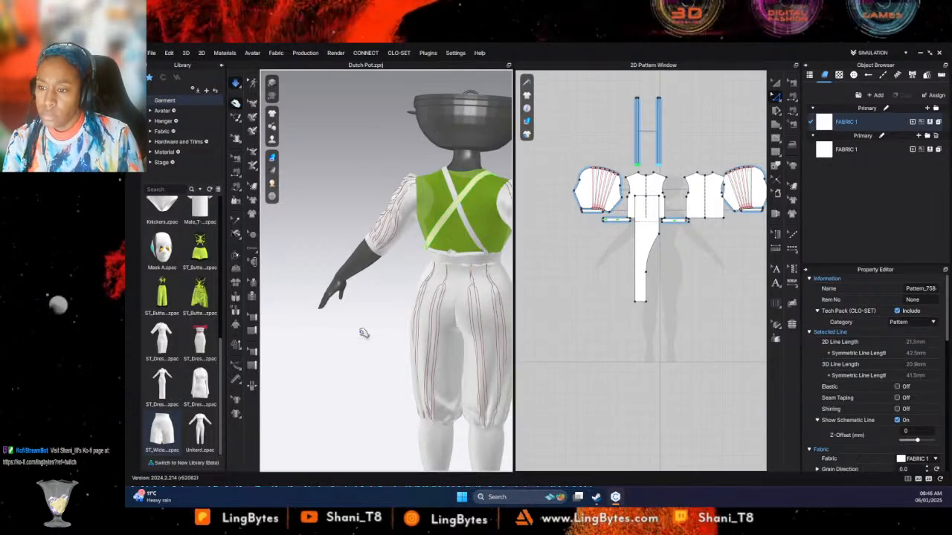
right_click_drag(364, 333, 499, 332)
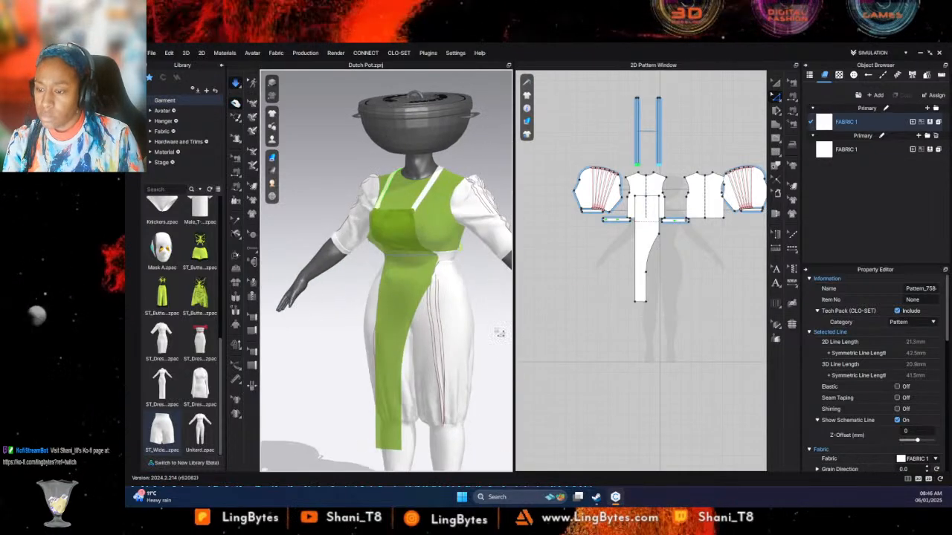
- Select the long panel, both waist strips and both straps, and move them together to empty space beside the sleeve and bodice patterns
left_click(644, 242)
left_click(654, 220)
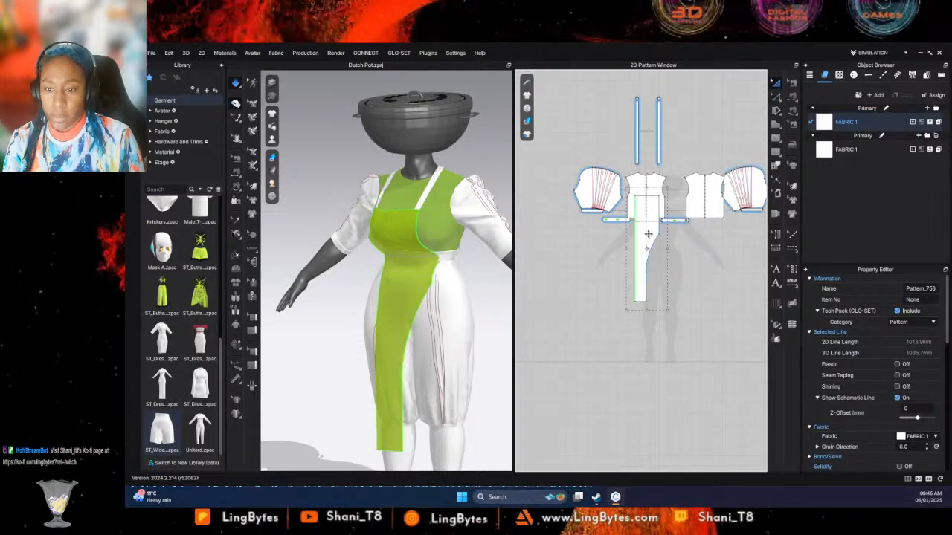
left_click(641, 231)
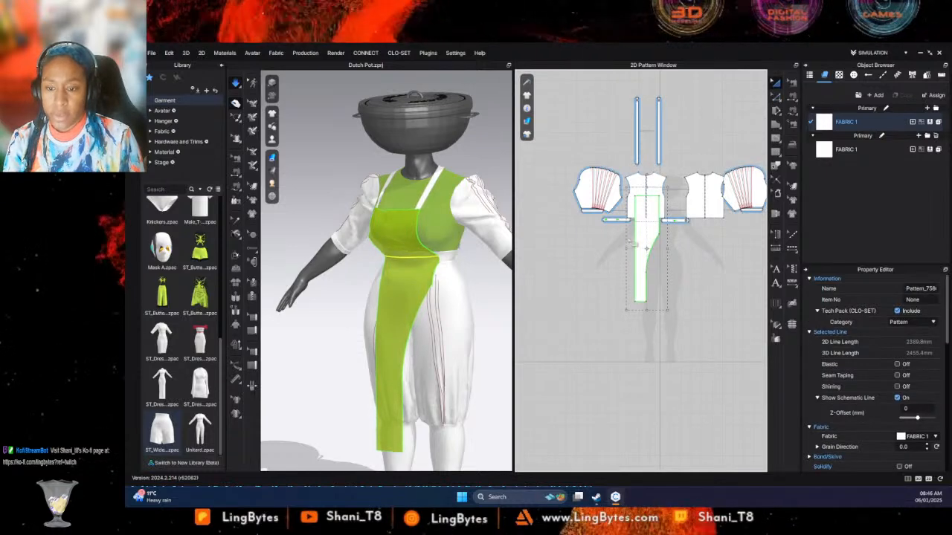
left_click(621, 219, "shift")
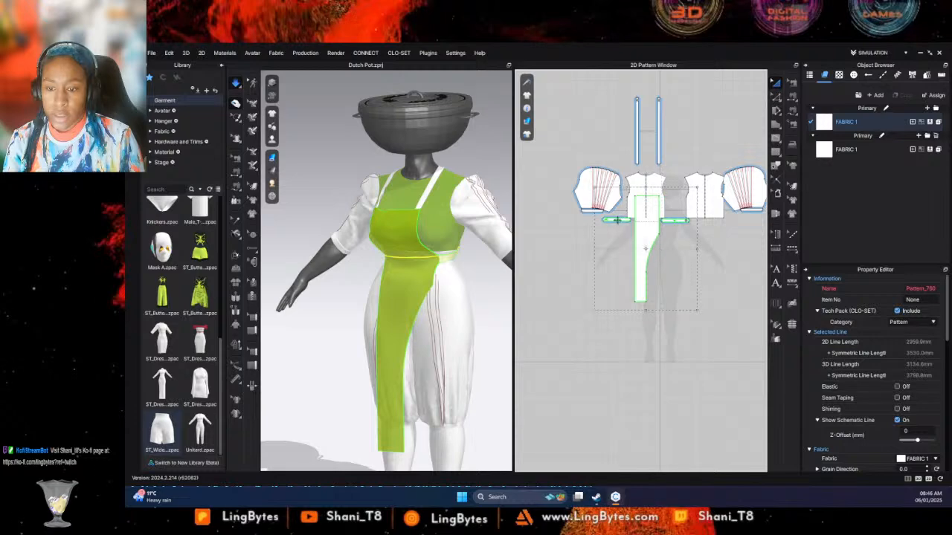
left_click(637, 132, "shift")
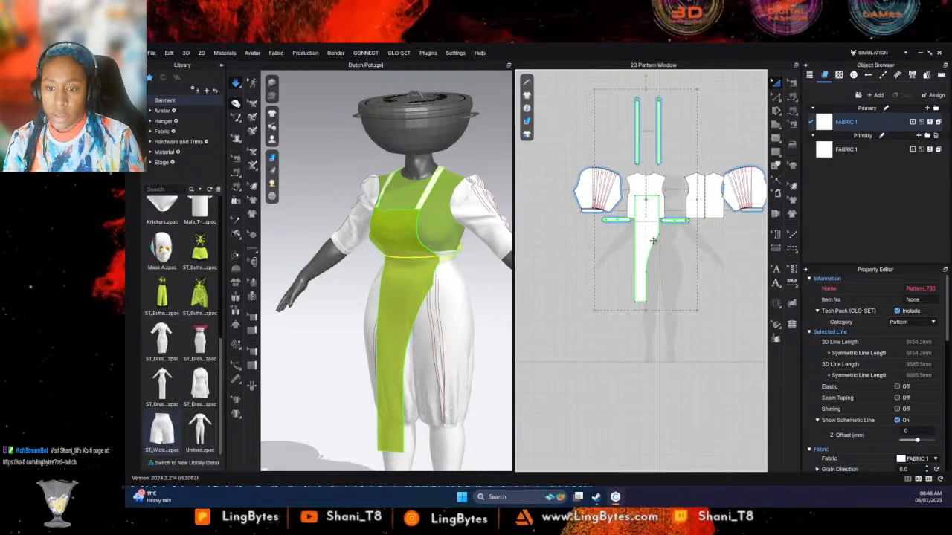
left_click_drag(653, 240, 534, 241)
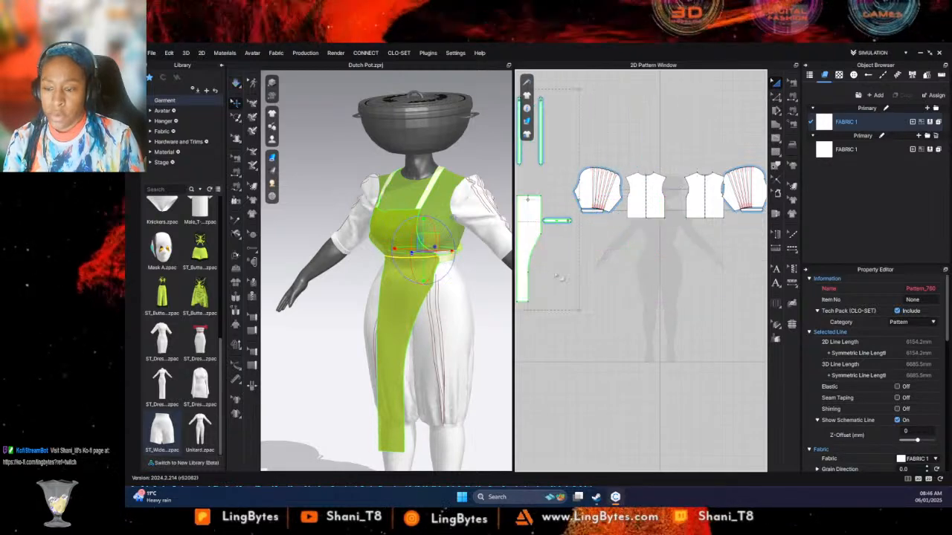
right_click_drag(558, 278, 663, 272)
- Widen the long panel by stretching its straight side outward
left_click(643, 259)
left_click(626, 247)
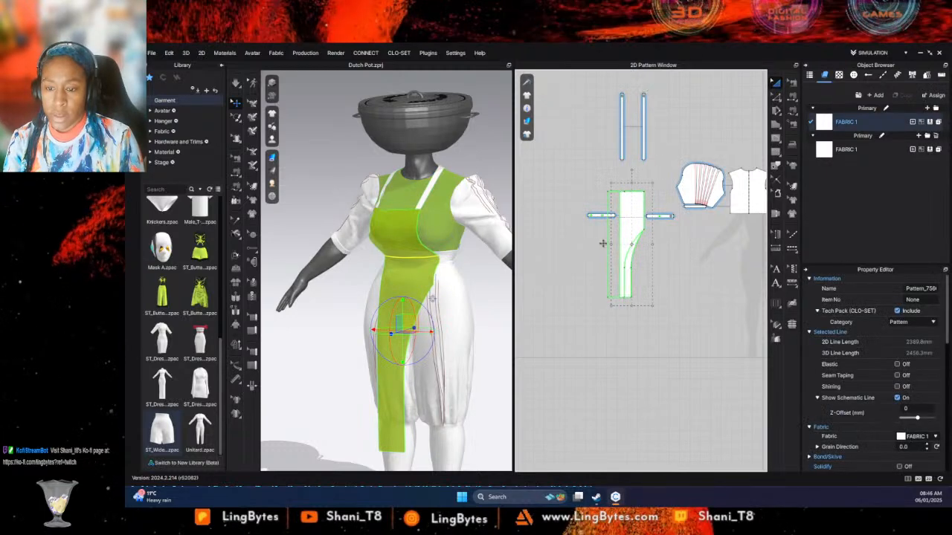
left_click_drag(620, 246, 609, 246)
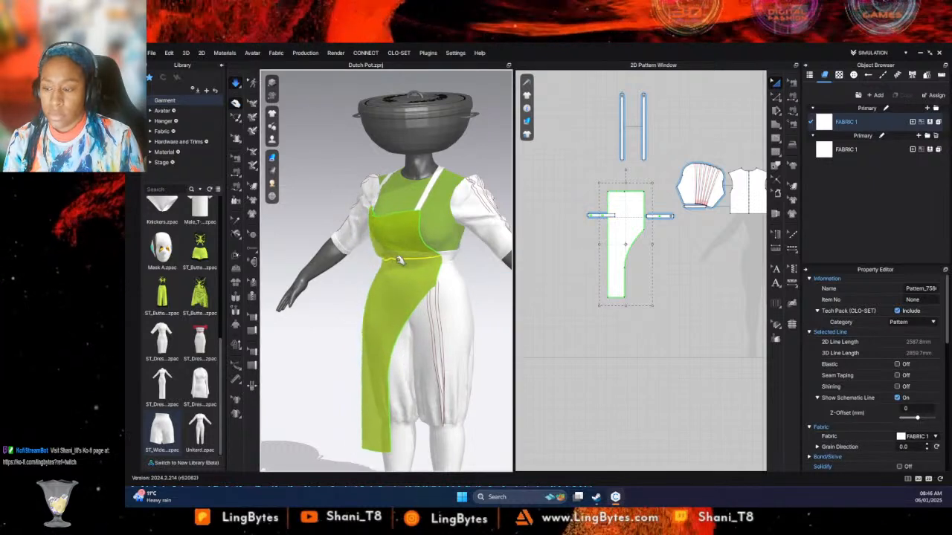
- Simulate the widened panel and pull its upper corner and the straps into place on the mannequin's front
right_click_drag(505, 277, 480, 257)
left_click_drag(479, 257, 471, 252)
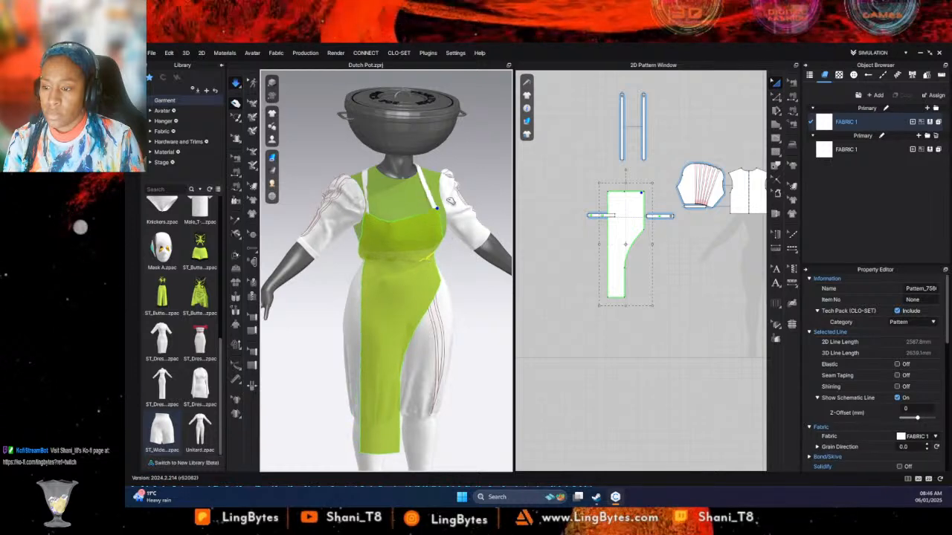
left_click(374, 188)
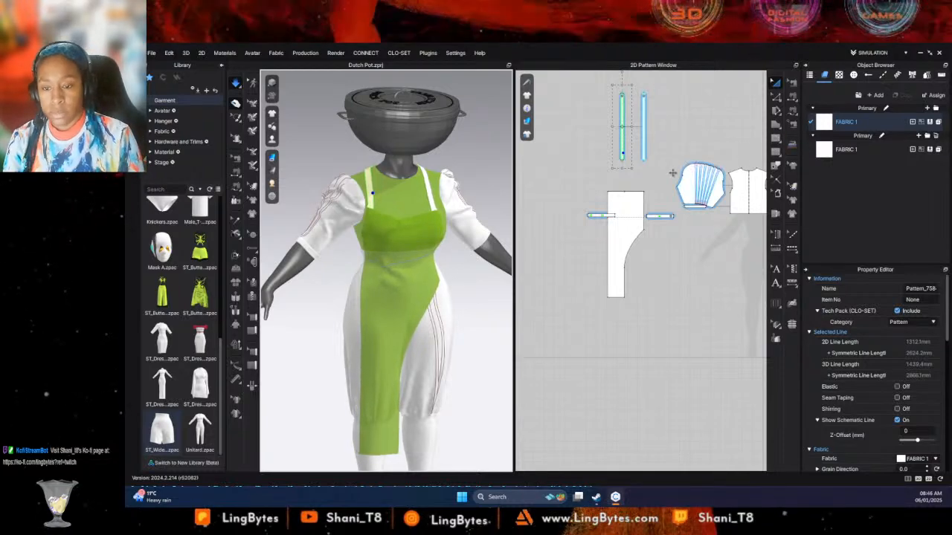
- Draw a straight internal baseline about 344 mm long across the long panel, just below its upper edge
scroll(613, 184, "up", 4)
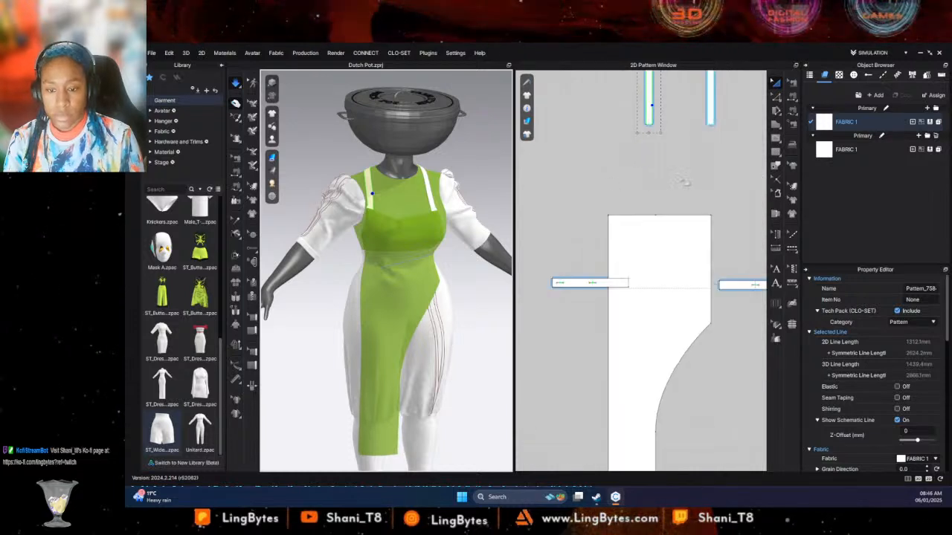
middle_click_drag(682, 181, 655, 179)
scroll(694, 146, "up", 2)
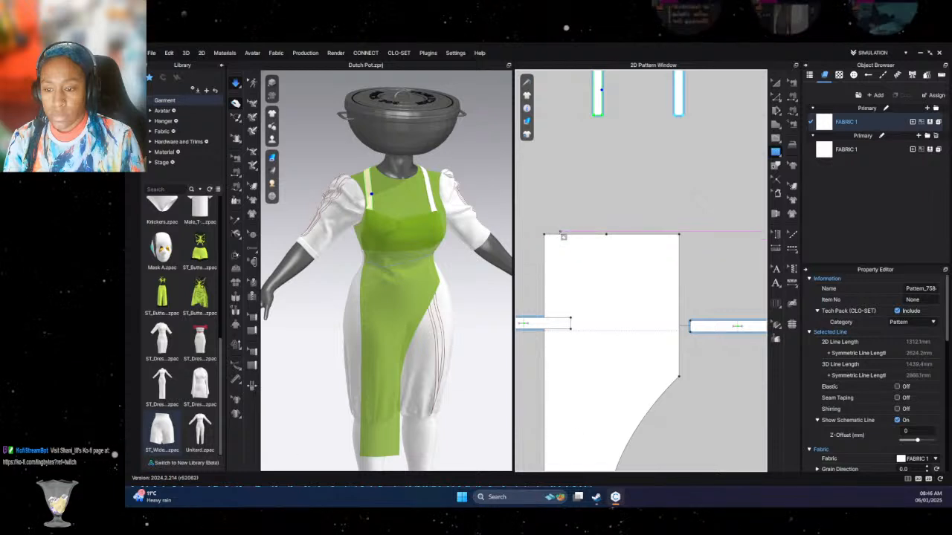
left_click(544, 241)
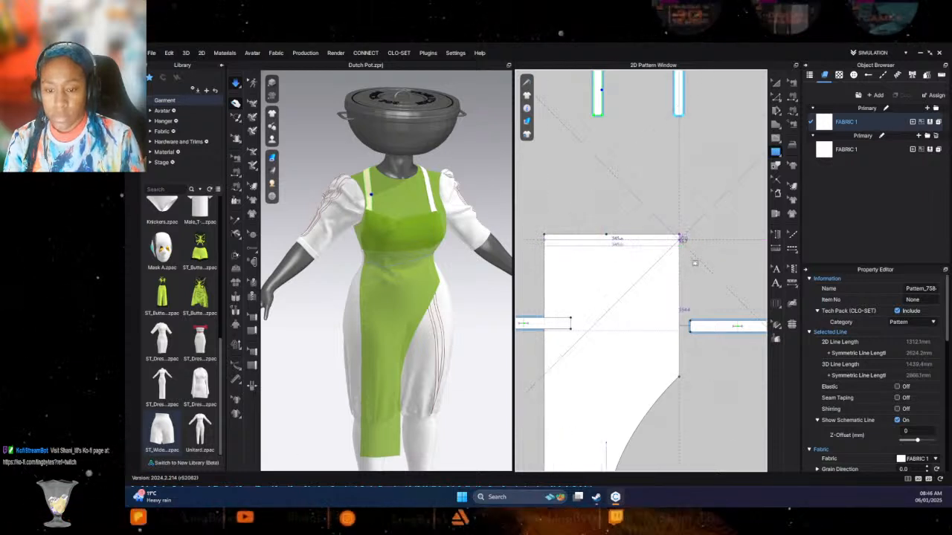
left_click(679, 237)
key("Return")
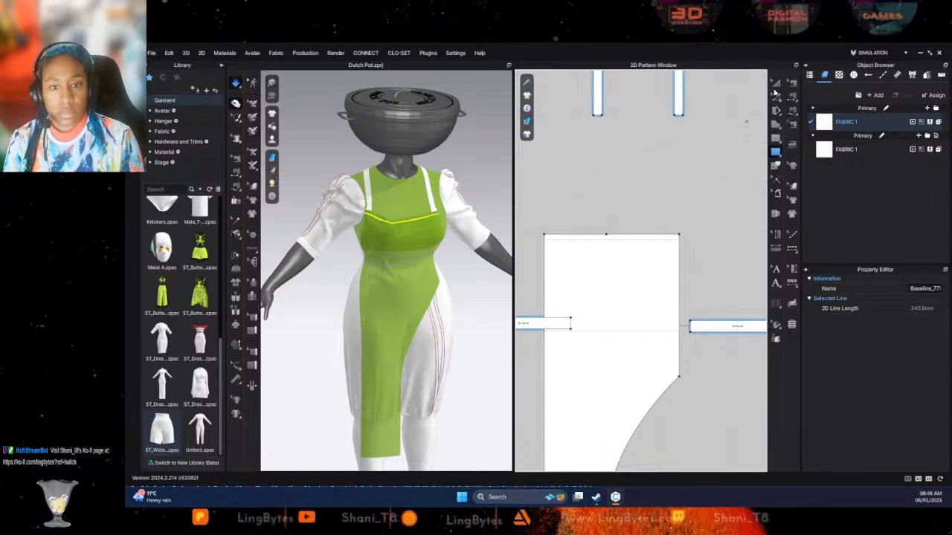
left_click(552, 267)
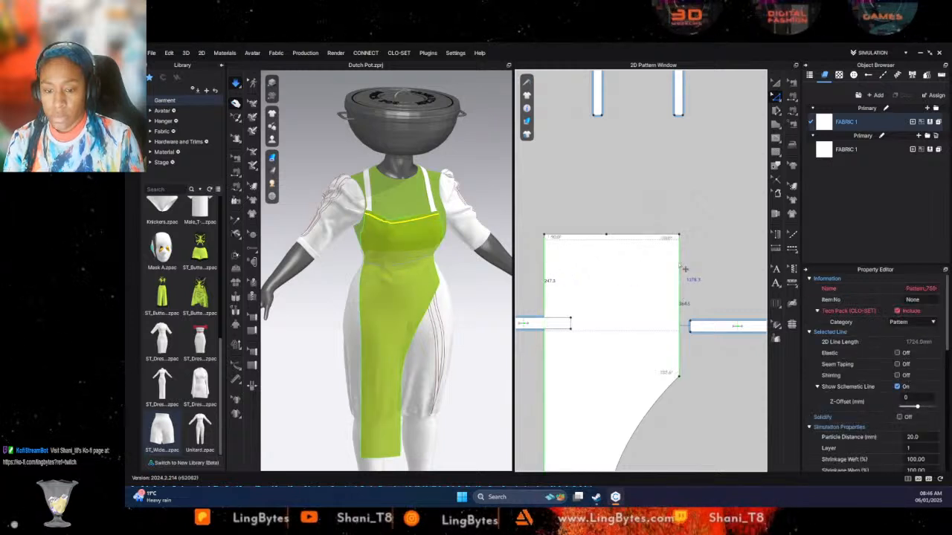
right_click(682, 267)
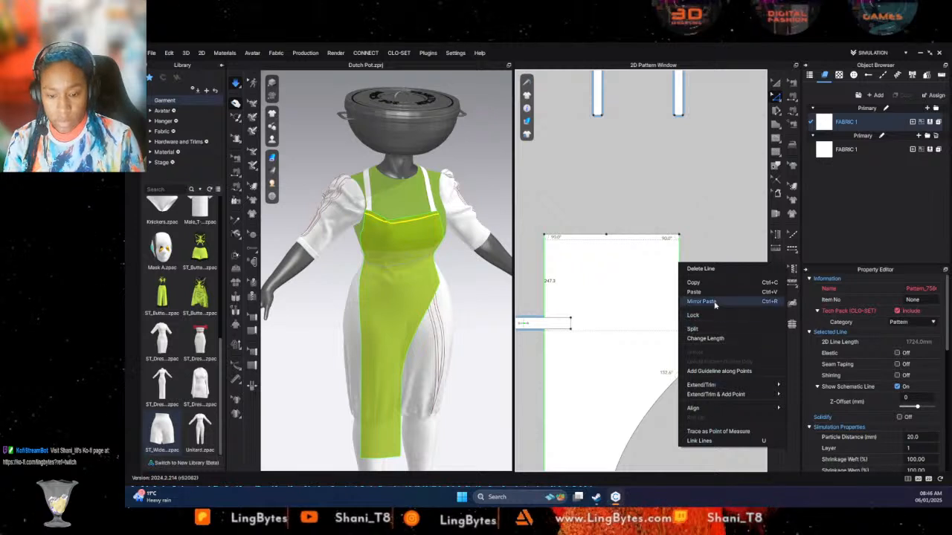
mouse_move(716, 387)
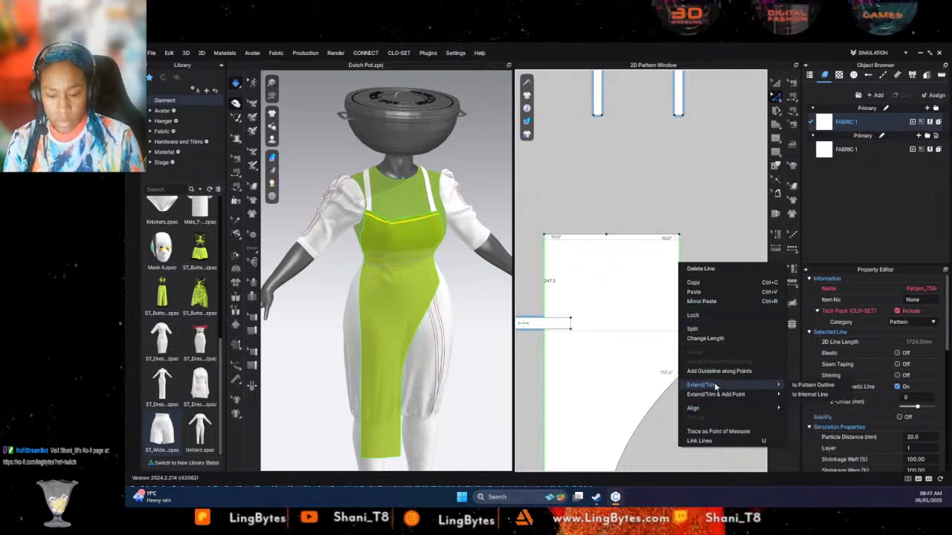
left_click(714, 205)
- Offset both straight sides of the long panel inward by 21 mm as internal lines, with one offset each and Extend on
left_click(681, 271)
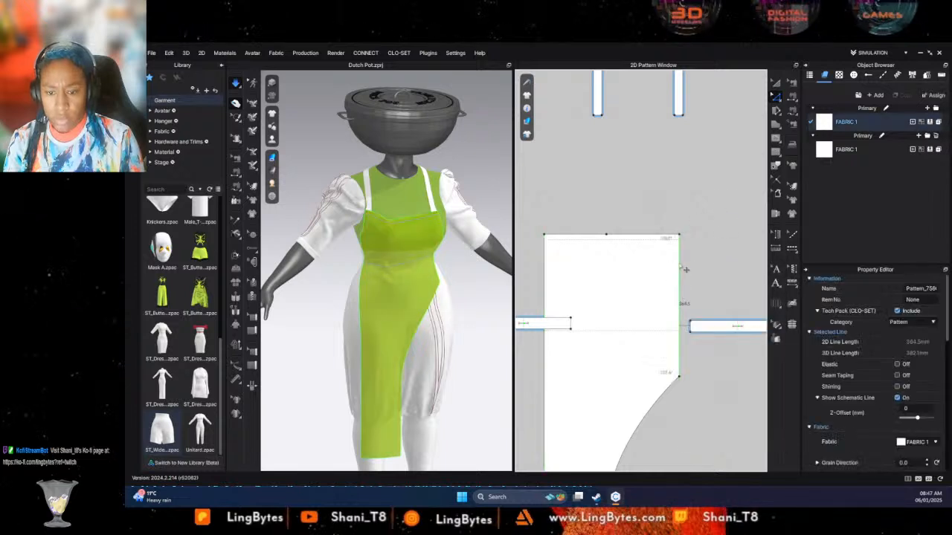
right_click(681, 270)
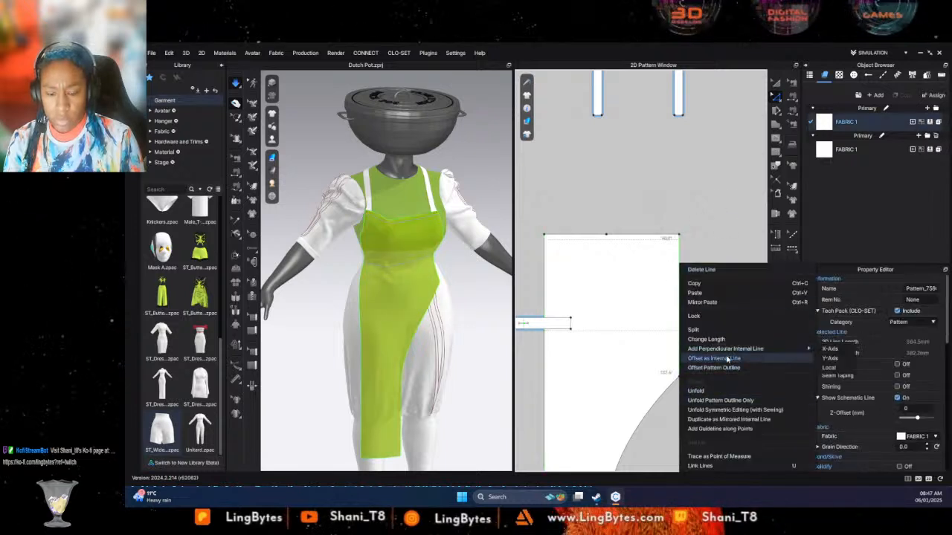
left_click(714, 358)
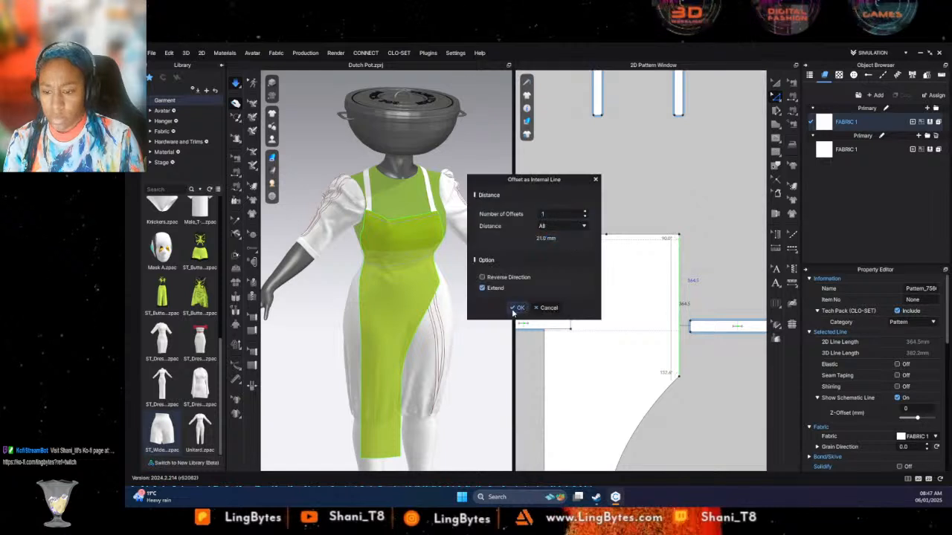
left_click(518, 308)
left_click(547, 283)
right_click(544, 277)
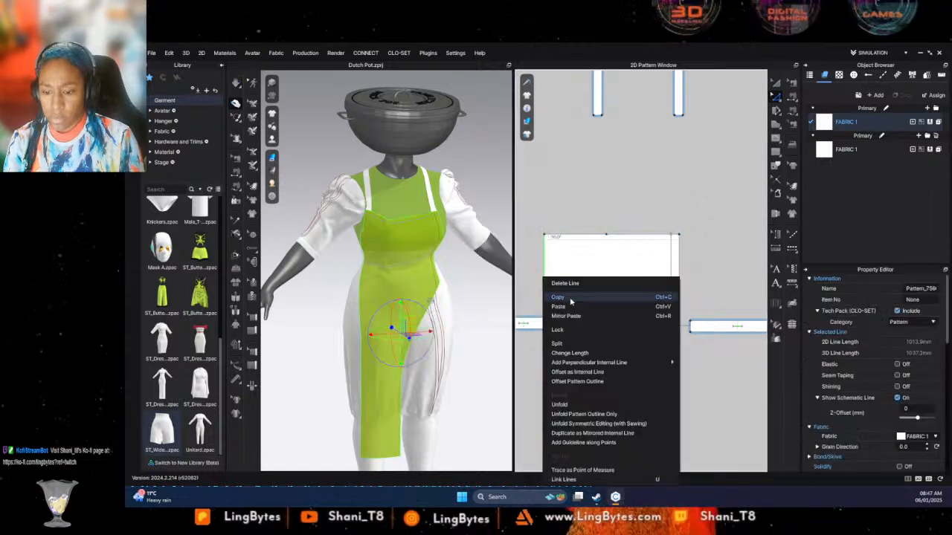
left_click(579, 372)
left_click(519, 308)
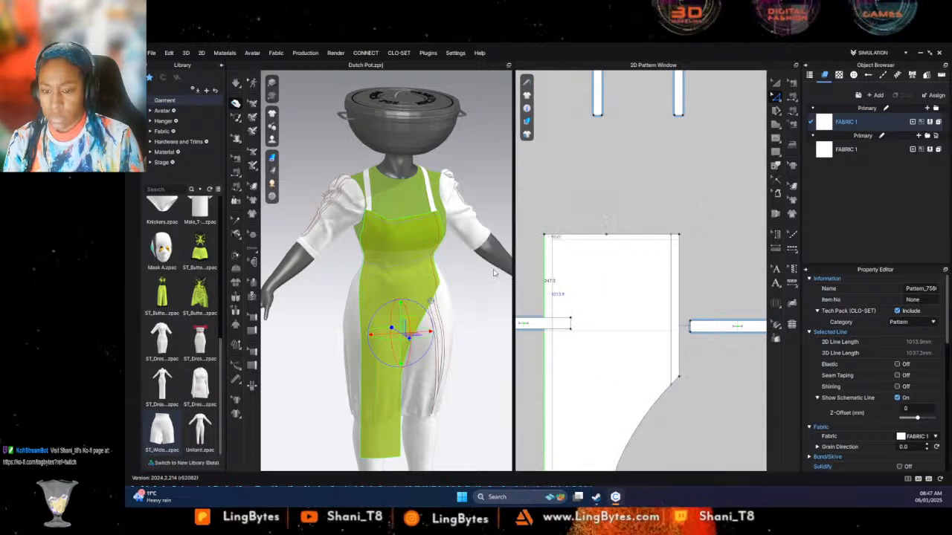
left_click(554, 148)
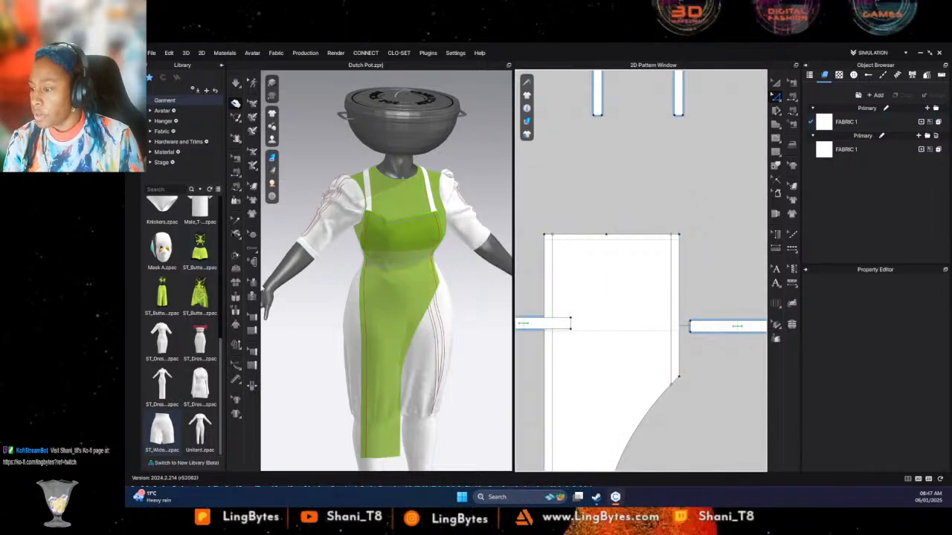
- Place a buttonhole where the internal line and baseline cross at the long panel's upper-left corner
left_click(253, 255)
scroll(551, 254, "up", 3)
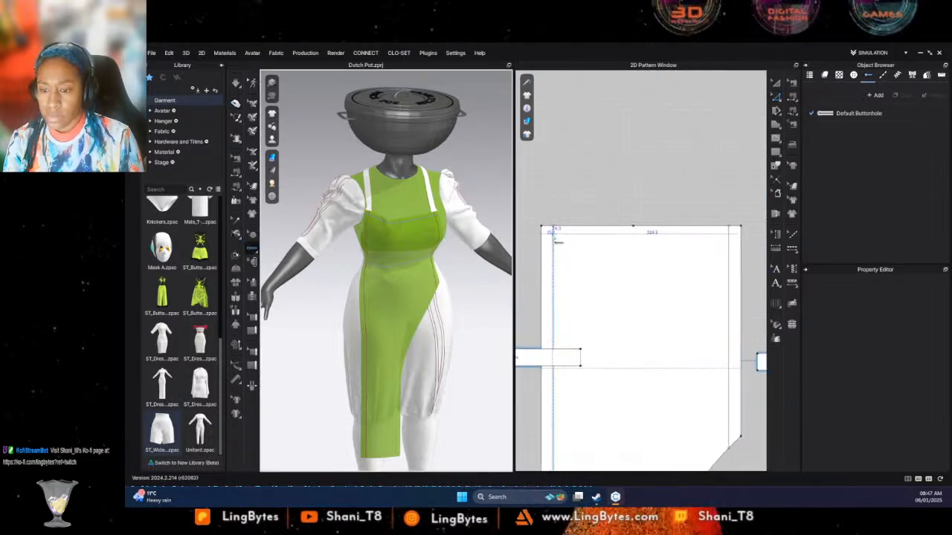
left_click(554, 236)
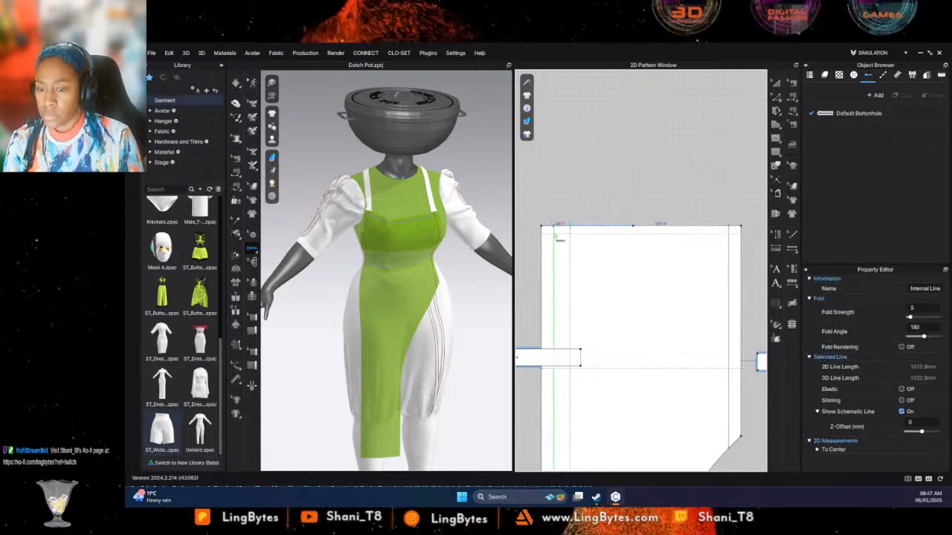
scroll(571, 223, "up", 4)
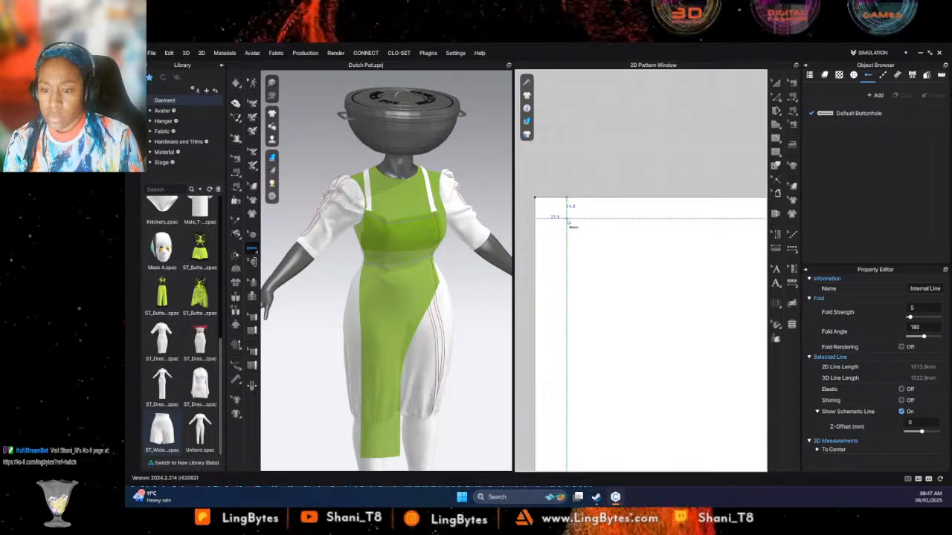
scroll(716, 241, "down", 4)
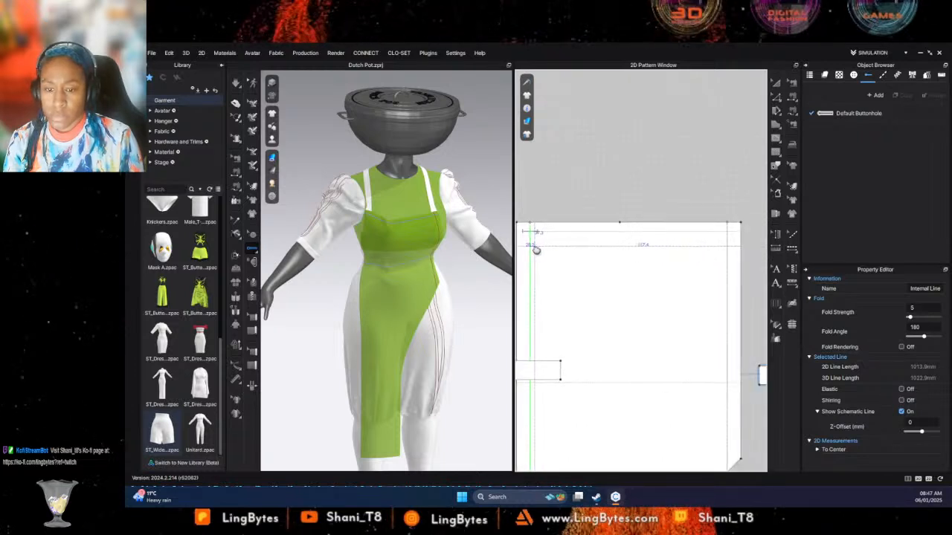
- Place a second buttonhole at the line crossing in the long panel's upper-right corner
scroll(732, 232, "up", 4)
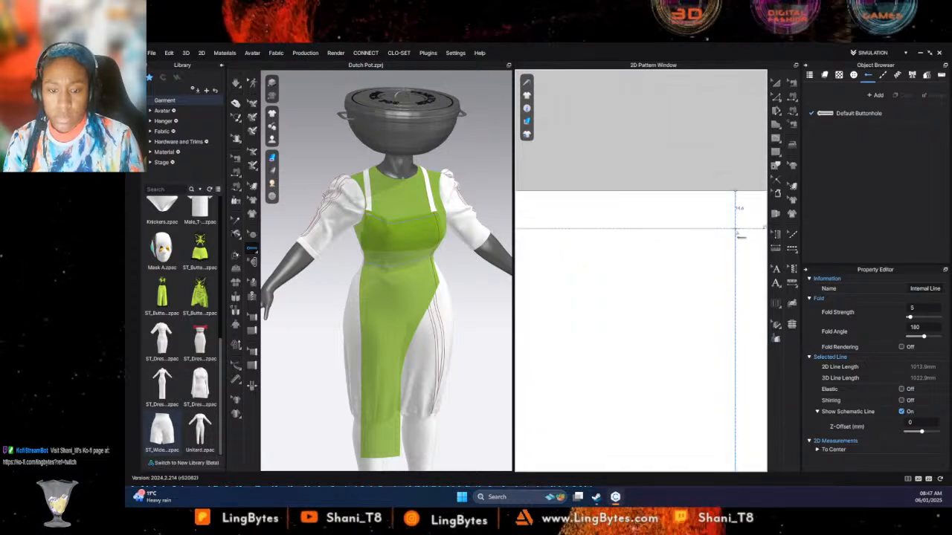
left_click(736, 232)
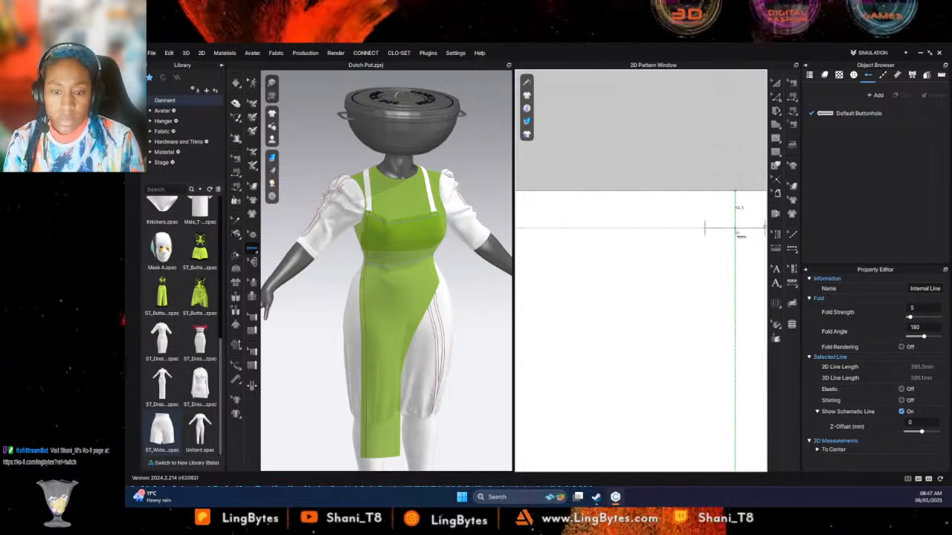
scroll(703, 230, "up", 3)
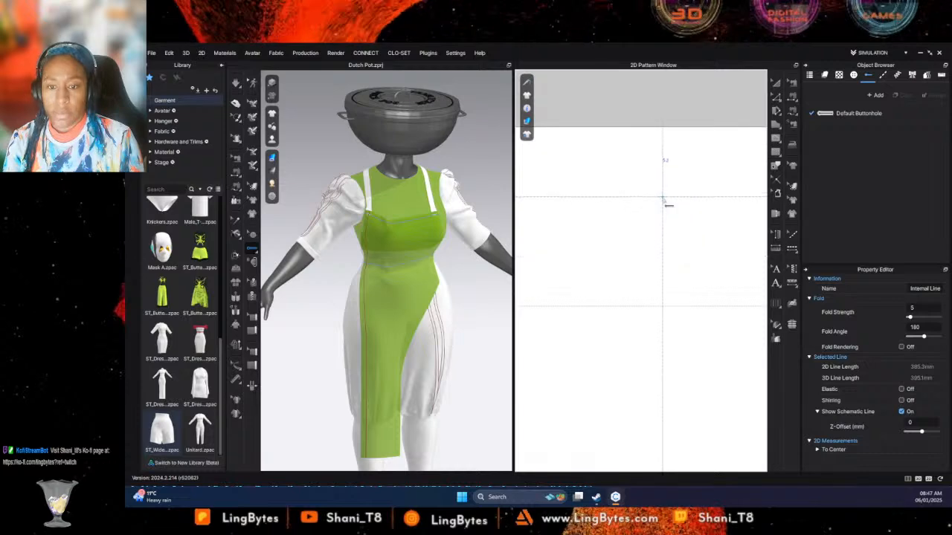
scroll(674, 209, "down", 4)
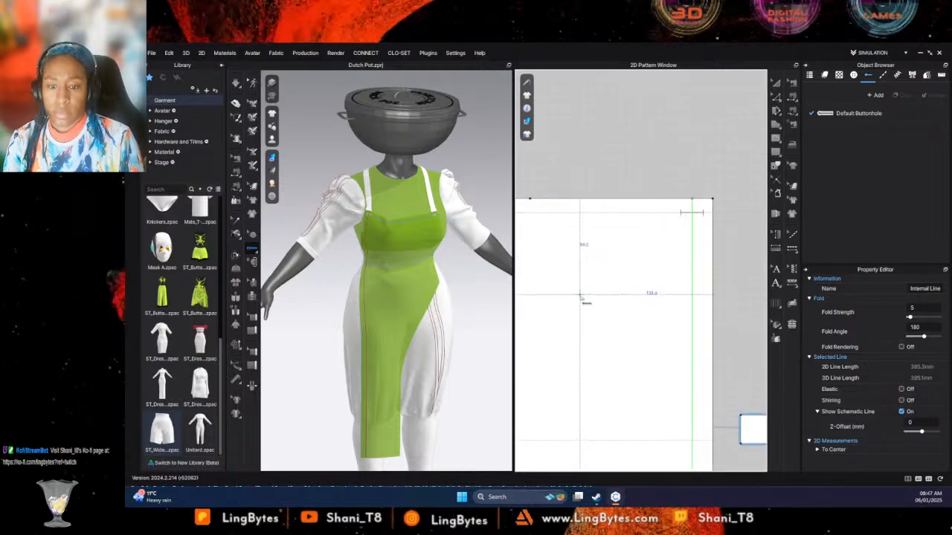
scroll(606, 182, "down", 3)
- Draw two crossing baselines at the strap's lower end, one about 21 mm across its width and one about 23 mm lengthwise
middle_click_drag(605, 183, 691, 322)
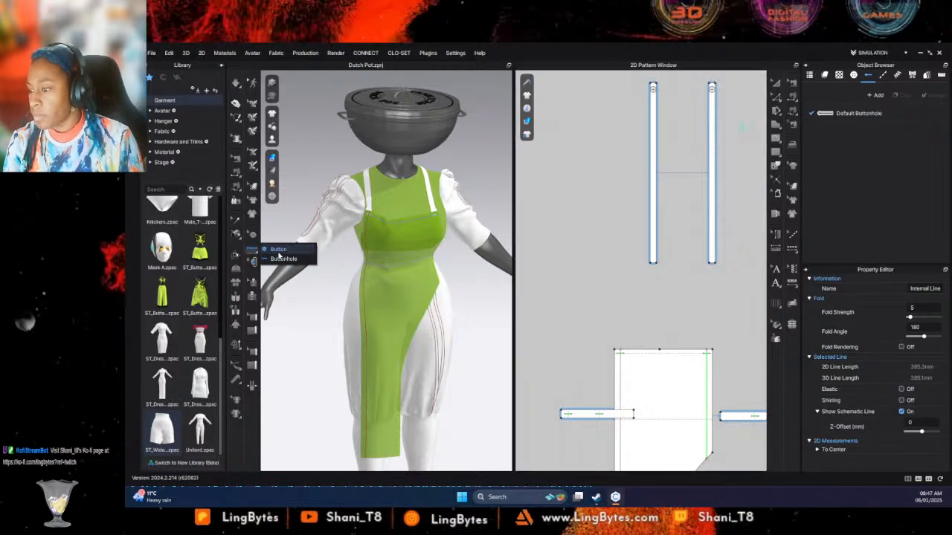
left_click(252, 247)
scroll(654, 266, "up", 5)
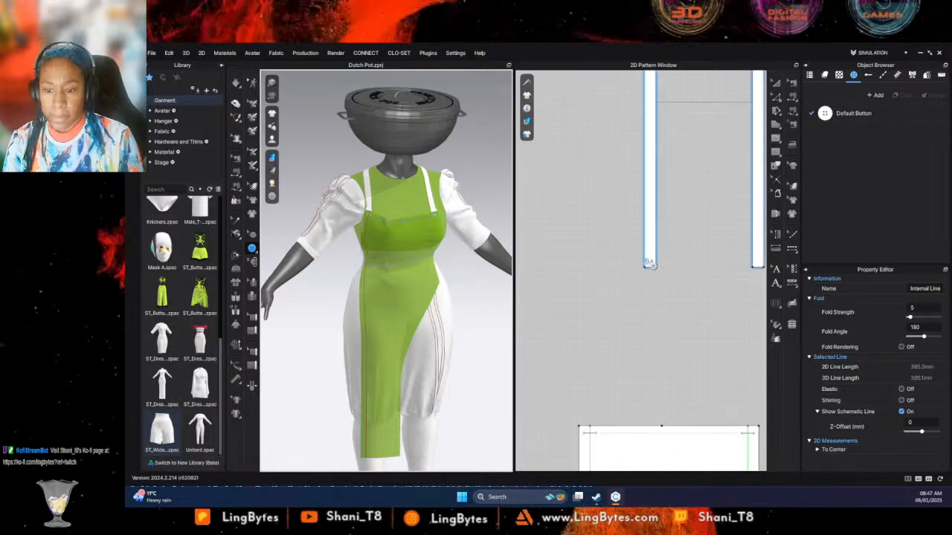
scroll(654, 264, "up", 2)
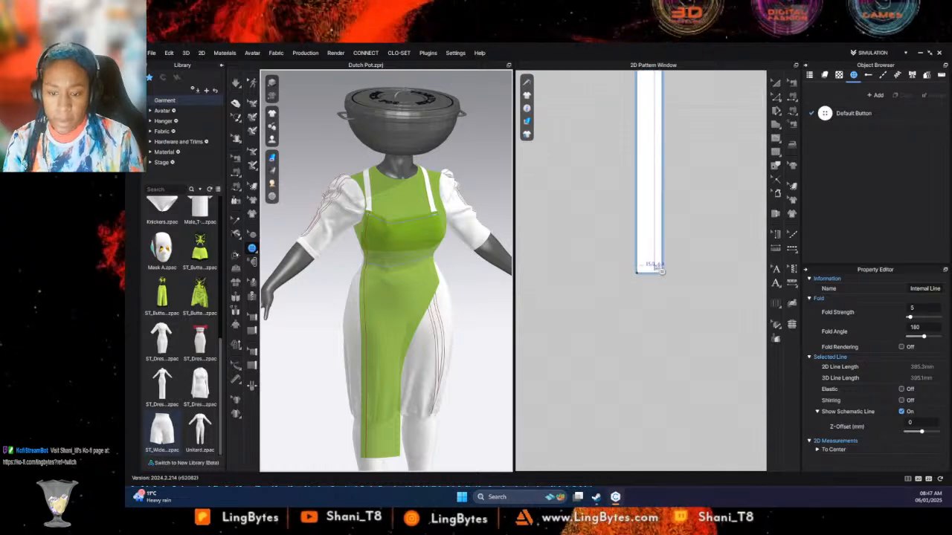
left_click(772, 156)
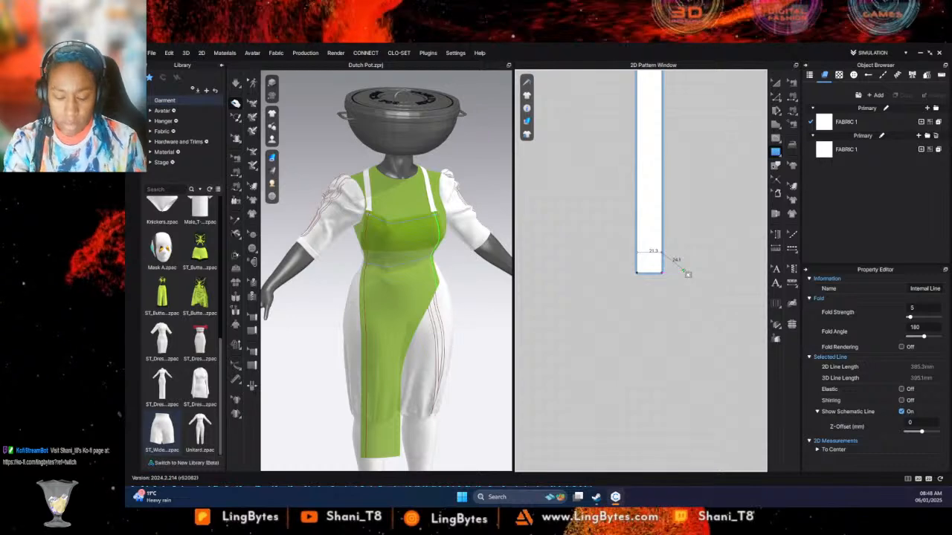
key("Return")
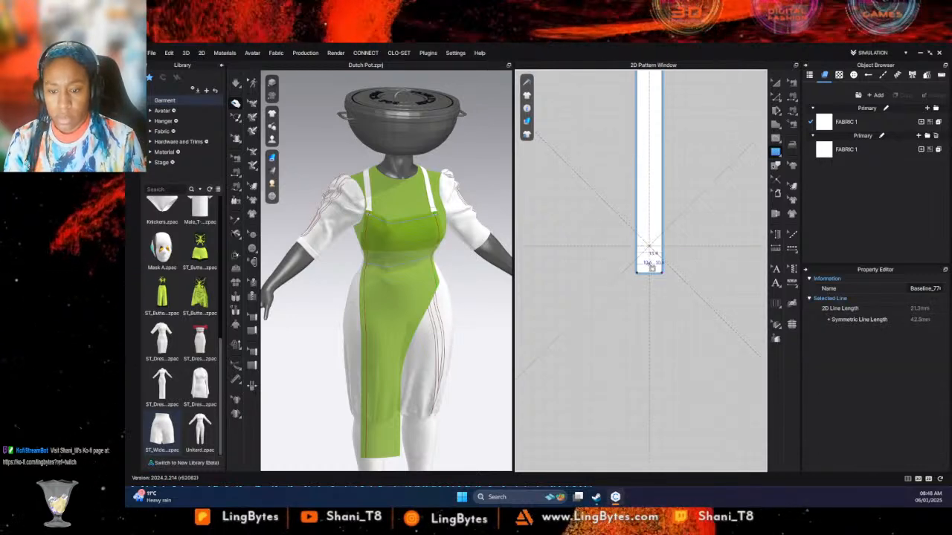
left_click(652, 274)
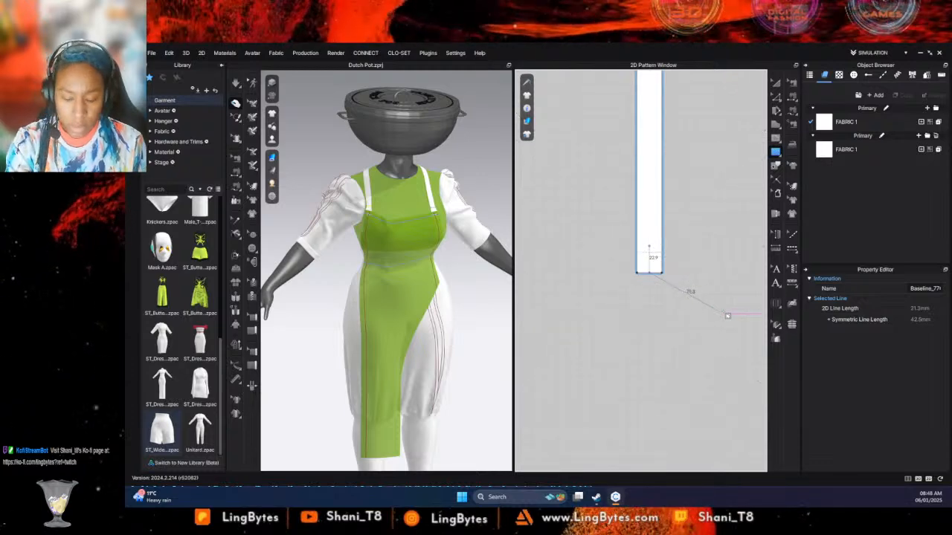
key("Return")
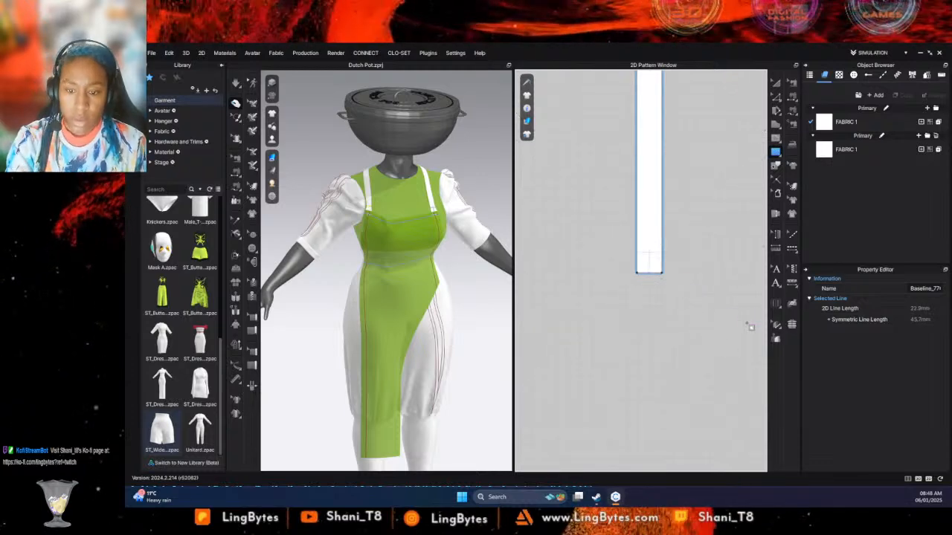
- Place a default button on the crossing of the baselines at the strap's lower end
left_click(252, 247)
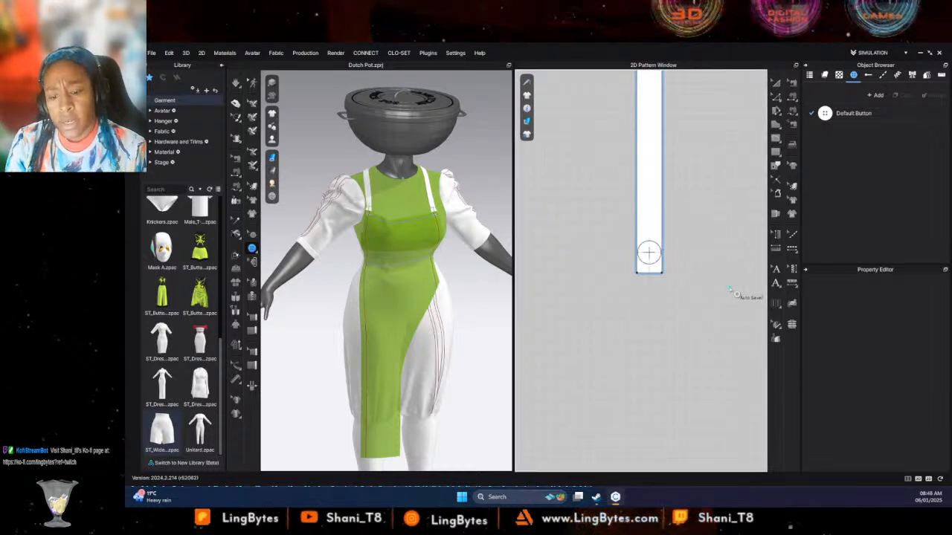
middle_click_drag(729, 290, 709, 306)
scroll(623, 258, "up", 3)
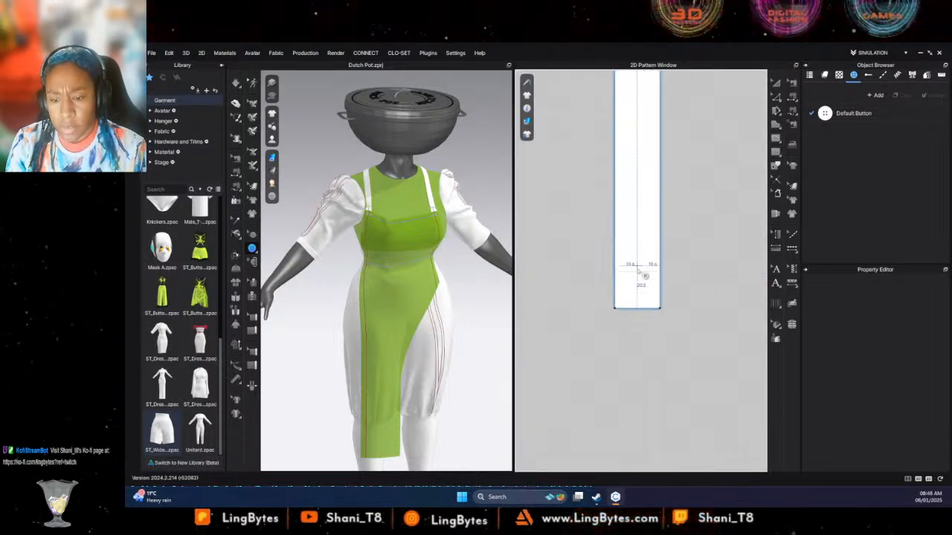
scroll(644, 275, "up", 2)
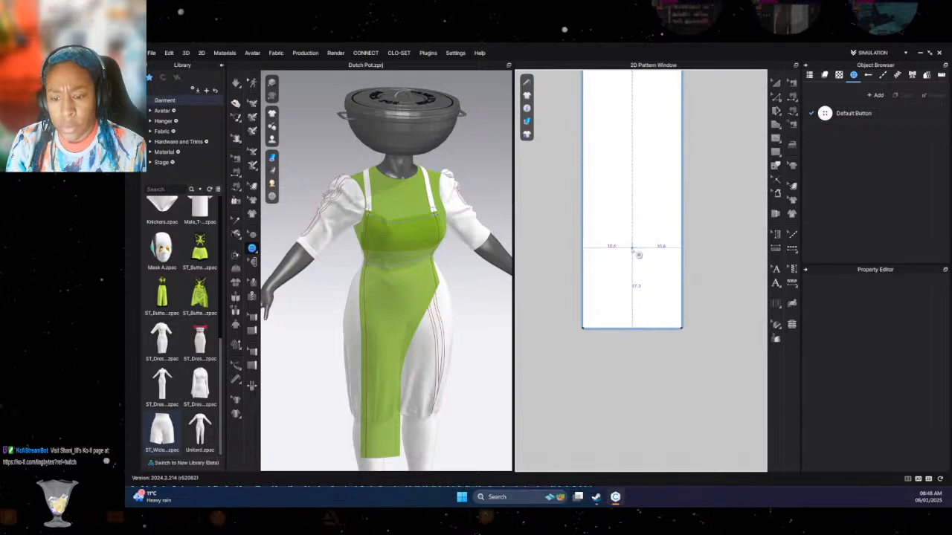
scroll(607, 272, "down", 4)
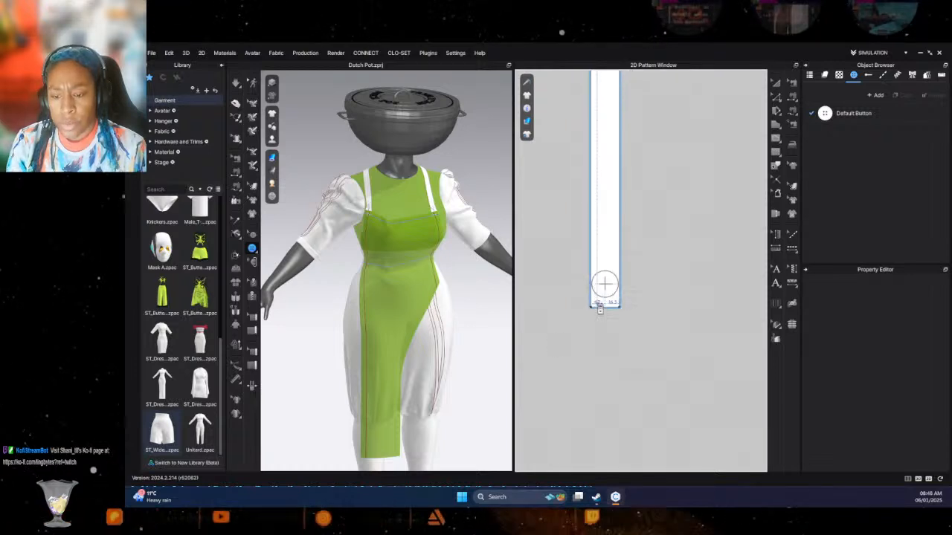
scroll(602, 301, "down", 3)
- Fasten the buttons on the straps' lower ends to the buttonholes at the long panel's upper corners
middle_click_drag(571, 365, 558, 197)
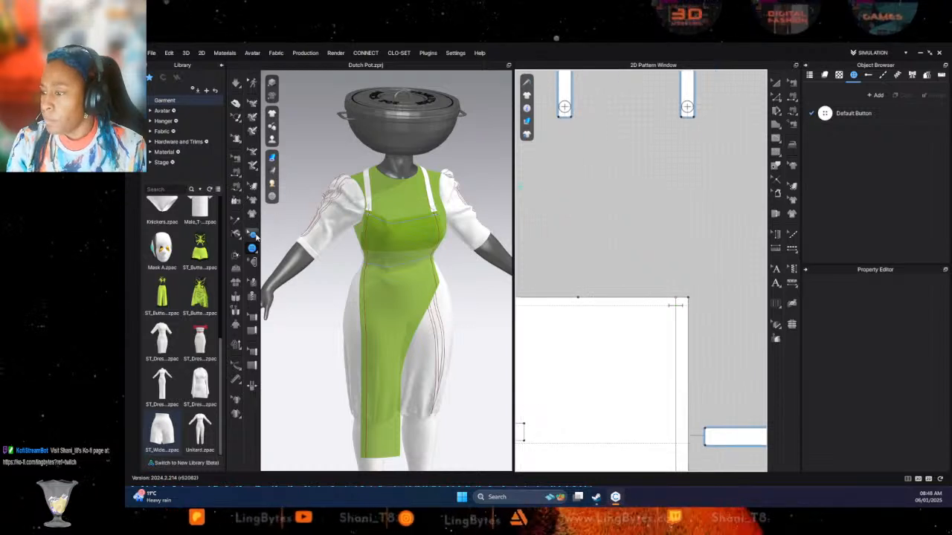
left_click(253, 261)
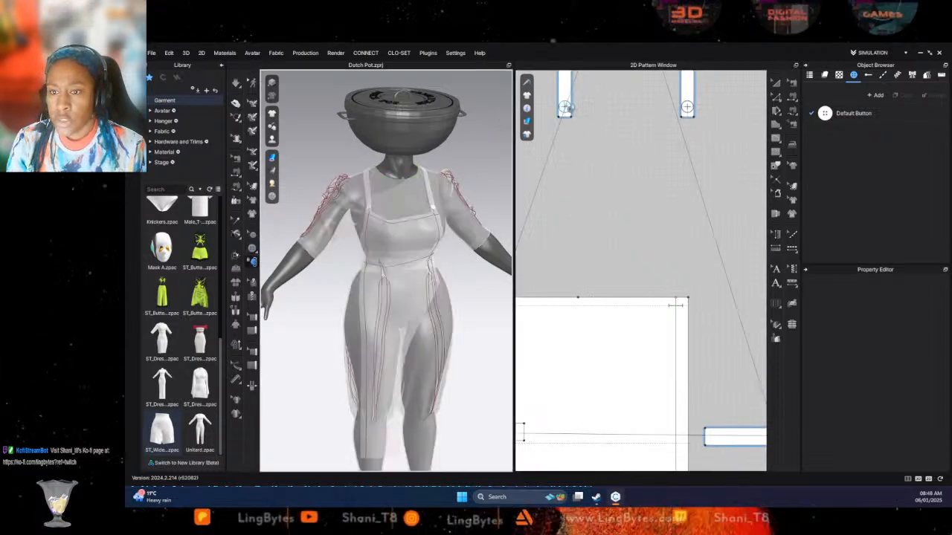
left_click(566, 107)
mouse_move(702, 217)
middle_mouse_down()
mouse_move(716, 211)
mouse_move(685, 225)
middle_mouse_up()
scroll(605, 230, "up", 2)
scroll(592, 276, "down", 4)
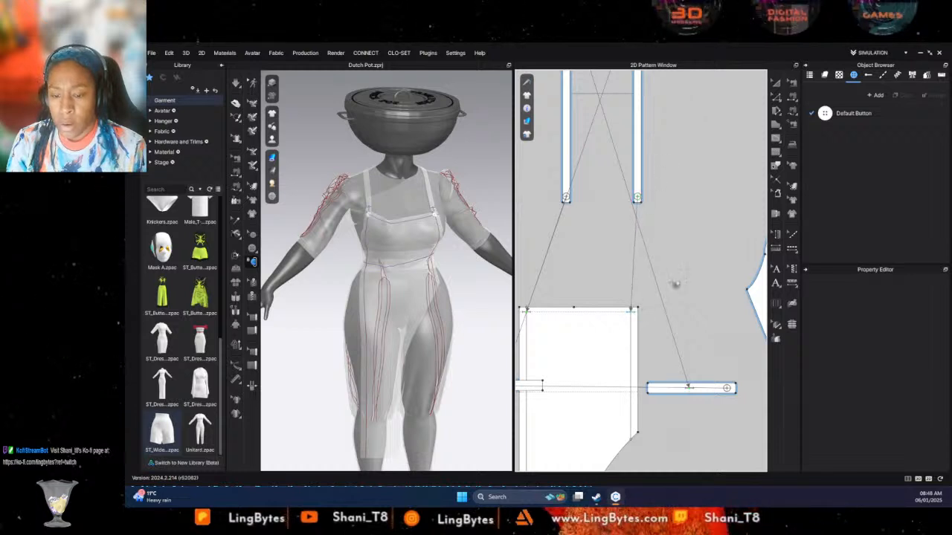
- Delete the seams joining the straps' lower ends to the long panel's upper corners and simulate the garment
left_click(792, 82)
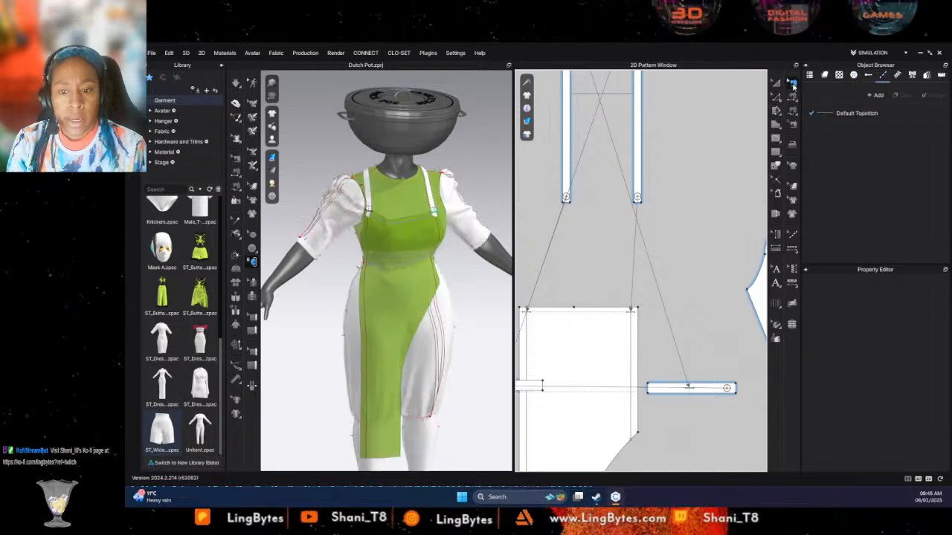
left_click(568, 202)
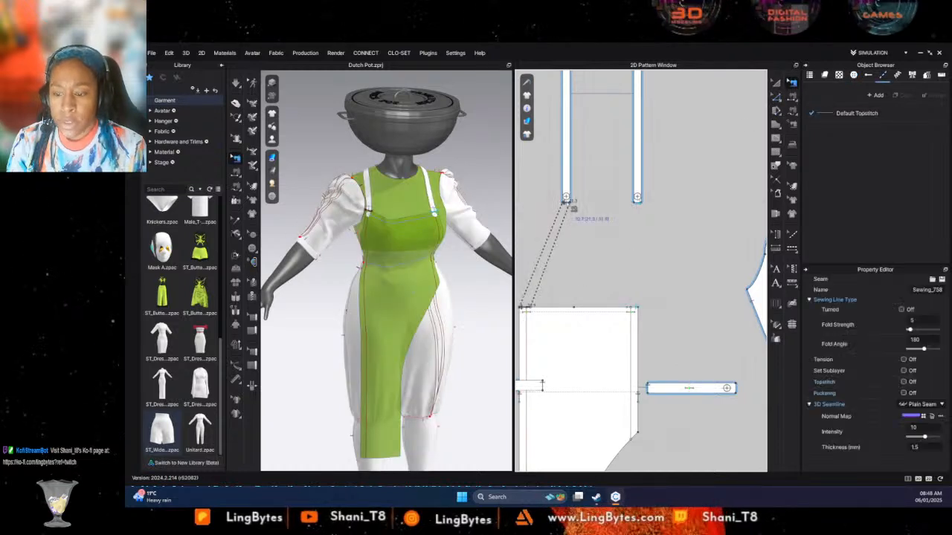
key("Delete")
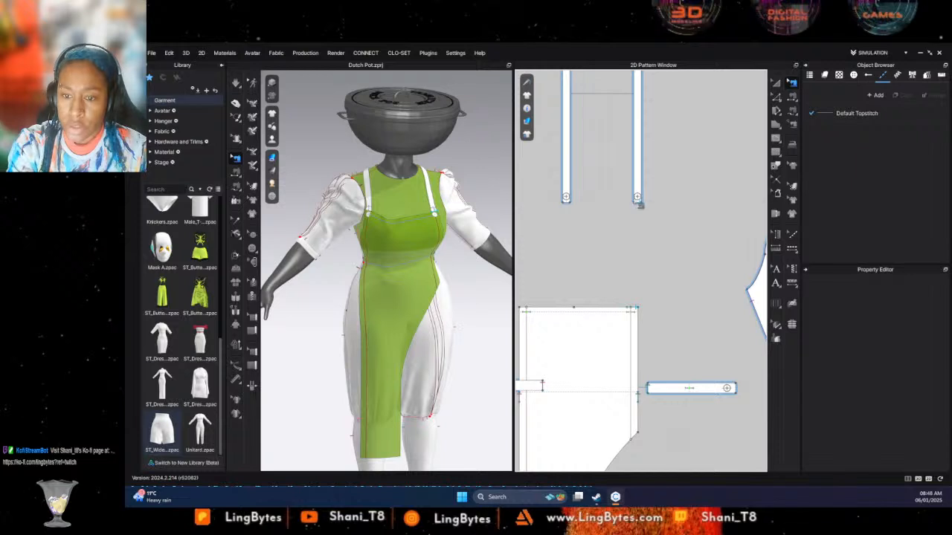
left_click(637, 203)
key("Delete")
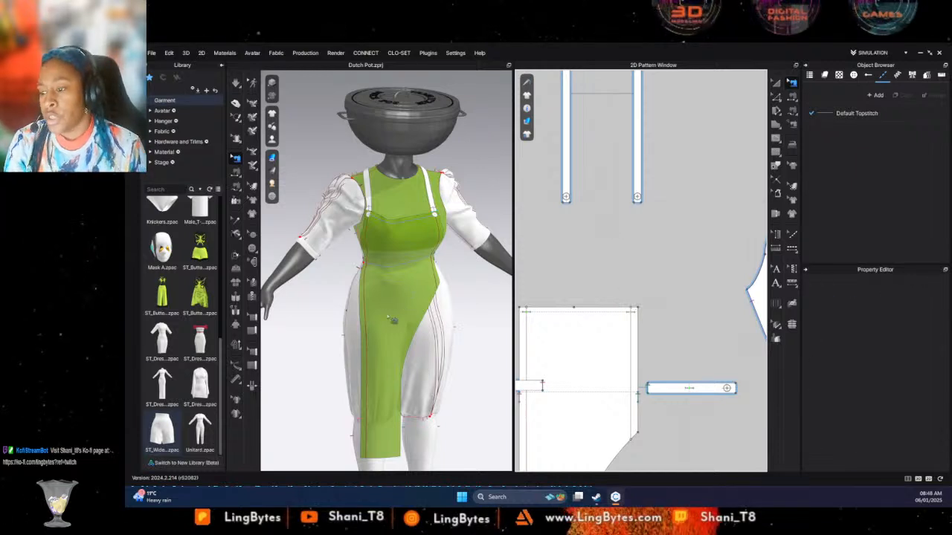
key("space")
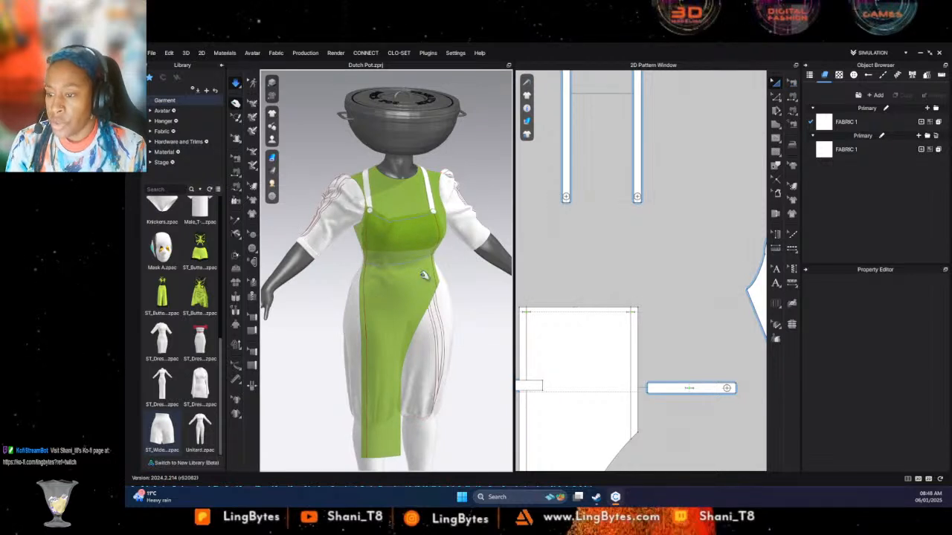
- Assign the library's (Custom)_Poly_Steel fabric to the long apron panel, both straps and both waist strips
left_click(440, 231)
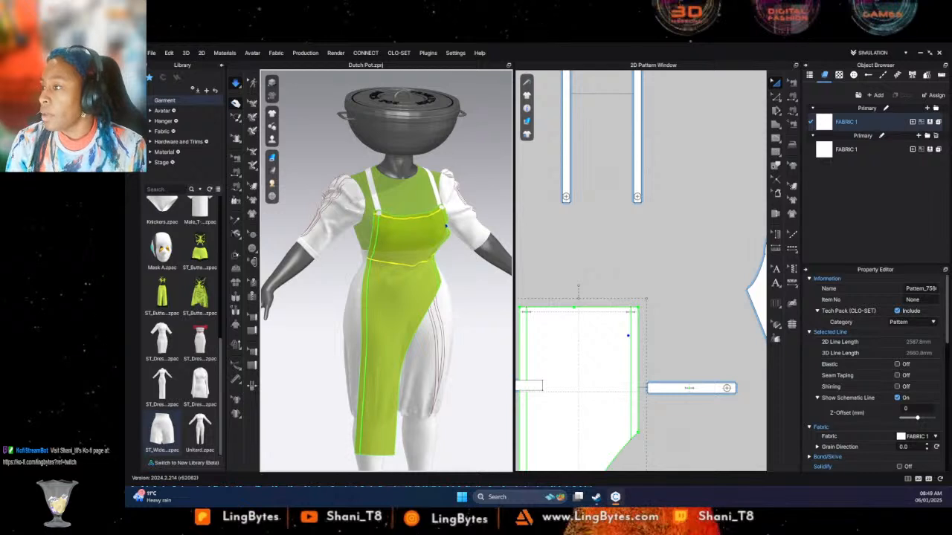
left_click(166, 155)
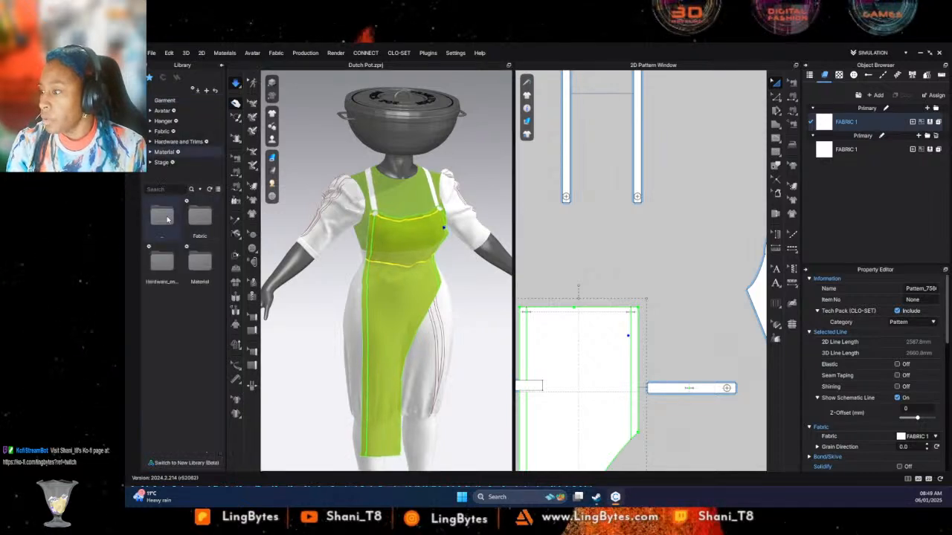
left_click(169, 142)
left_click(165, 133)
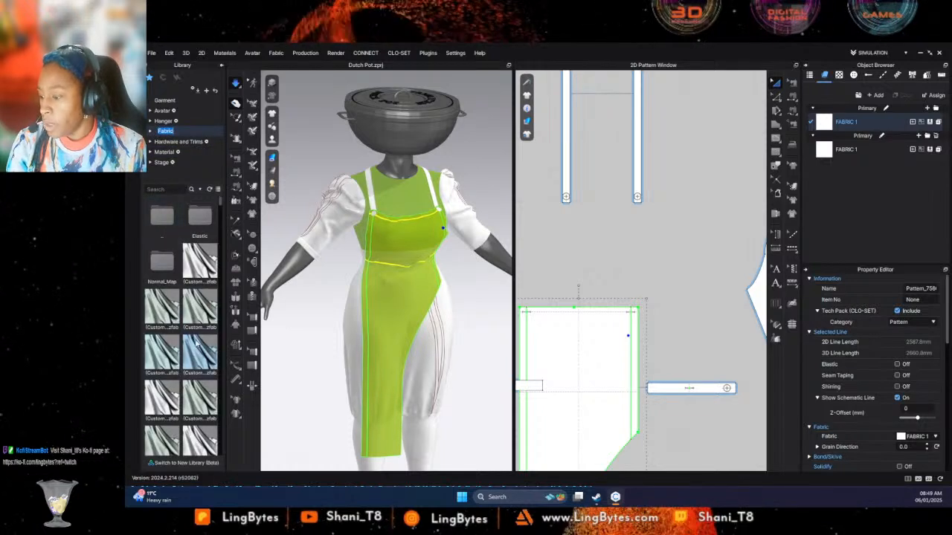
left_click_drag(178, 374, 592, 363)
scroll(573, 215, "down", 2)
scroll(569, 202, "down", 1)
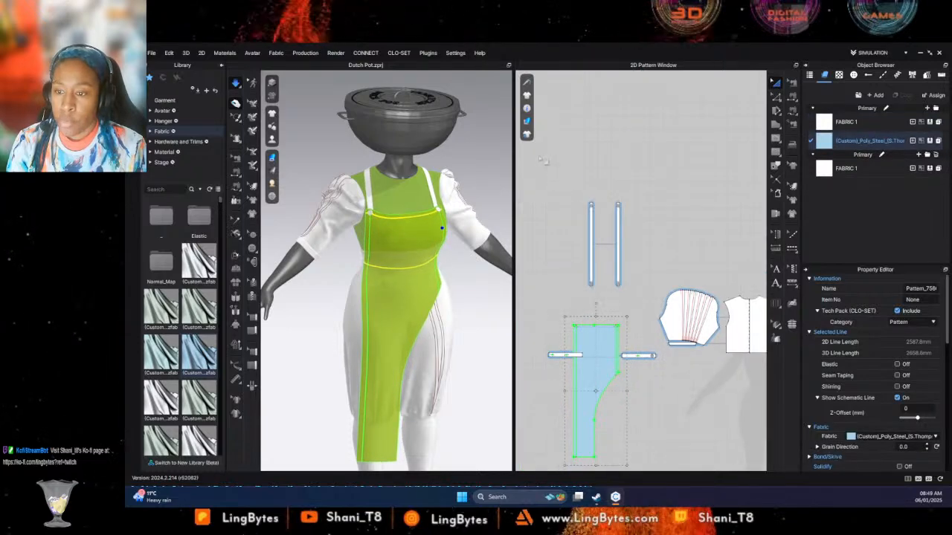
left_click_drag(528, 162, 681, 476)
left_click_drag(195, 354, 595, 351)
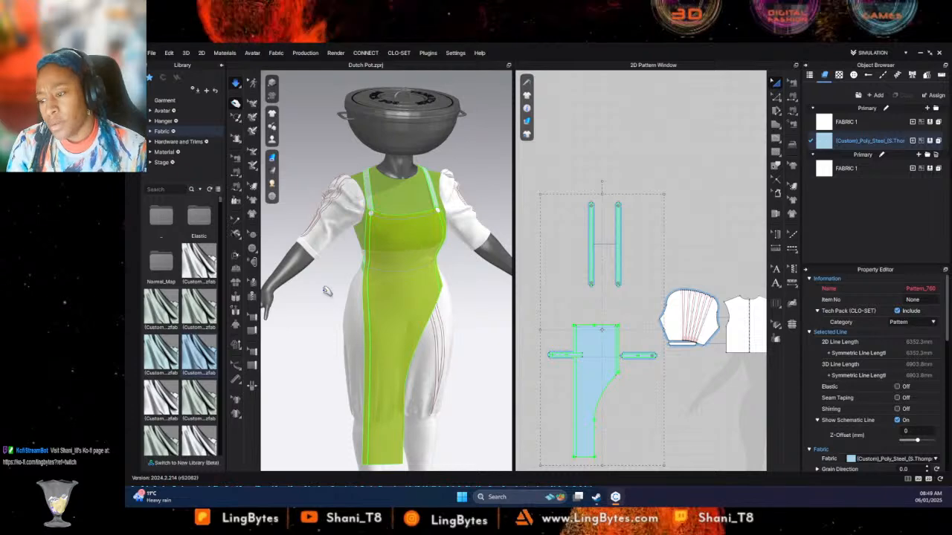
- Pull the waist strip into place across the mannequin's back while the simulation runs
right_click_drag(327, 291, 484, 298)
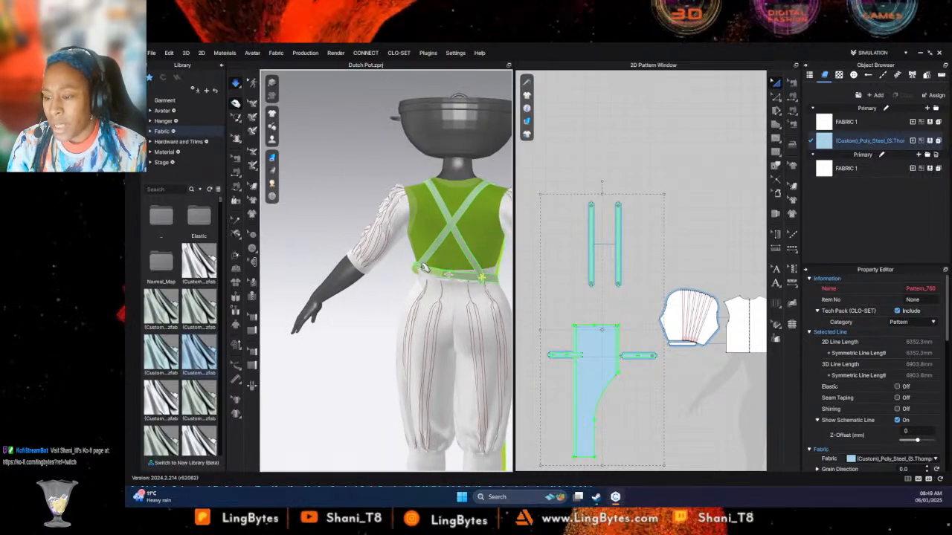
mouse_move(424, 288)
left_mouse_down()
mouse_move(423, 277)
mouse_move(397, 295)
mouse_move(421, 282)
left_mouse_up()
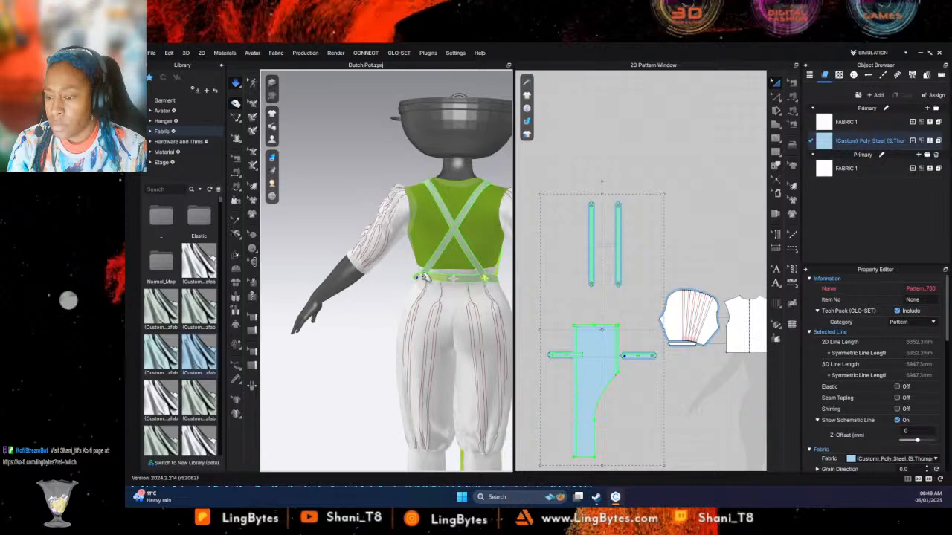
right_click_drag(425, 280, 459, 285)
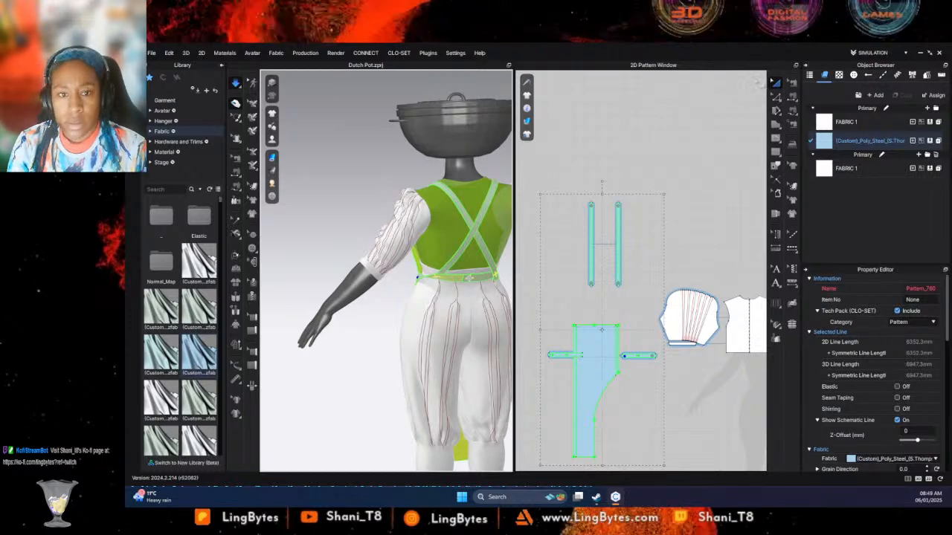
- Reverse the sewing between the right waist strip's inner end and the long panel, and simulate the garment
left_click(790, 83)
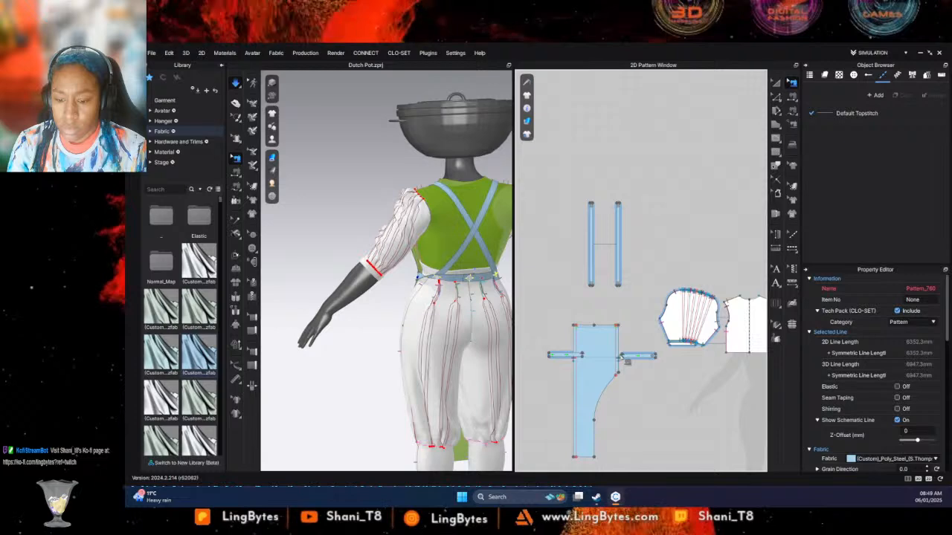
left_click(627, 360)
right_click(624, 356)
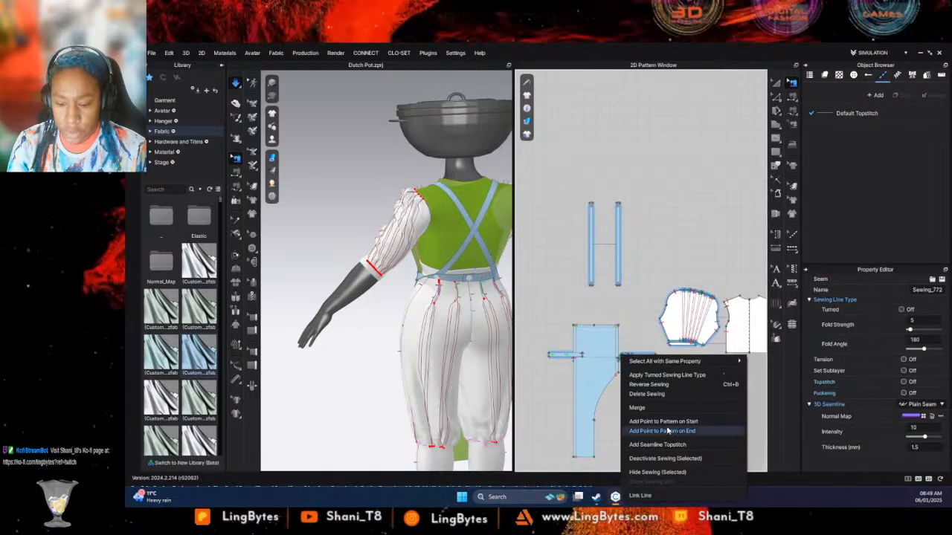
left_click(652, 386)
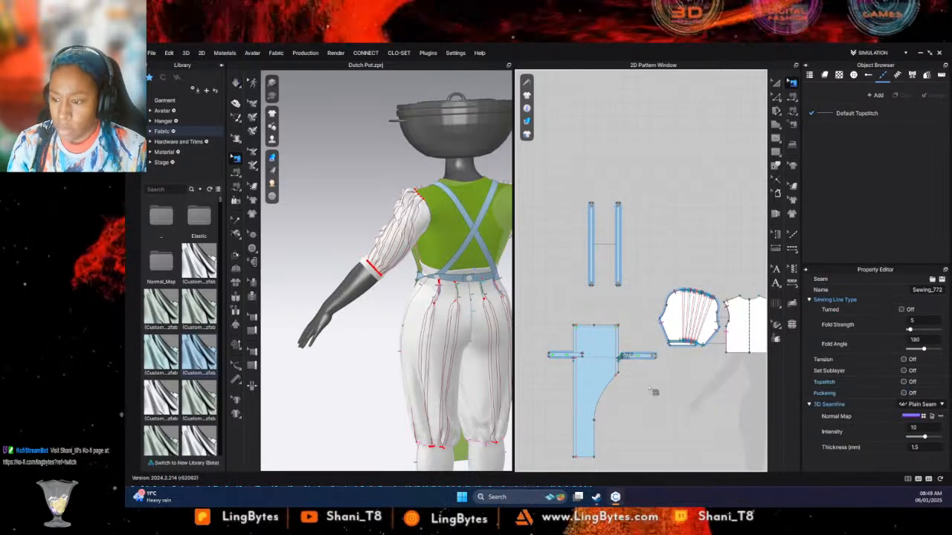
key("space")
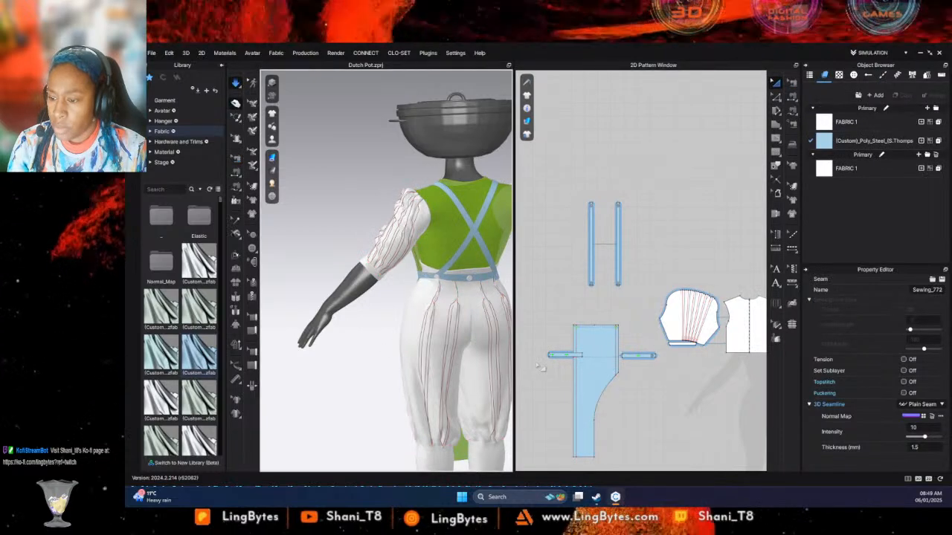
- Adjust the crossed strap's end where it meets the waist strip at the mannequin's back
right_click_drag(527, 324, 491, 309)
left_click(483, 285)
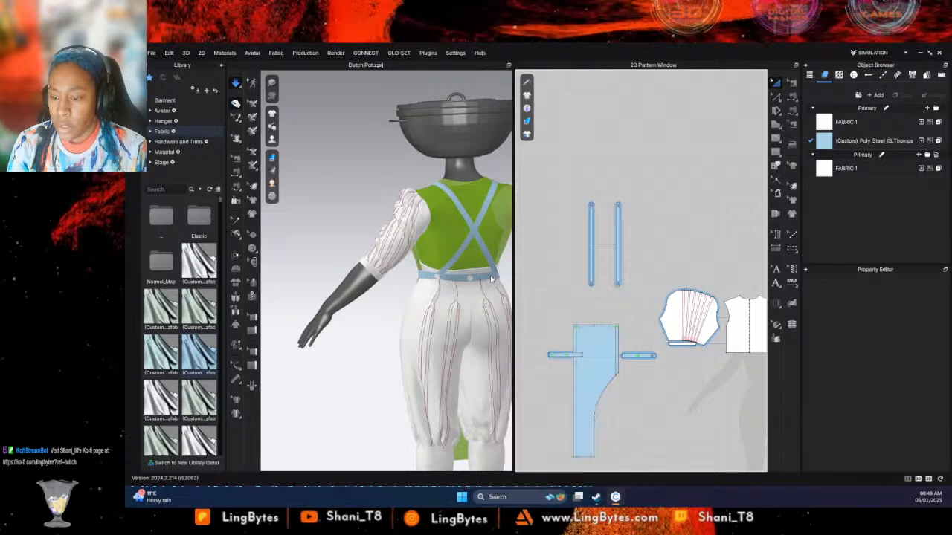
left_click(494, 277)
left_click(499, 276)
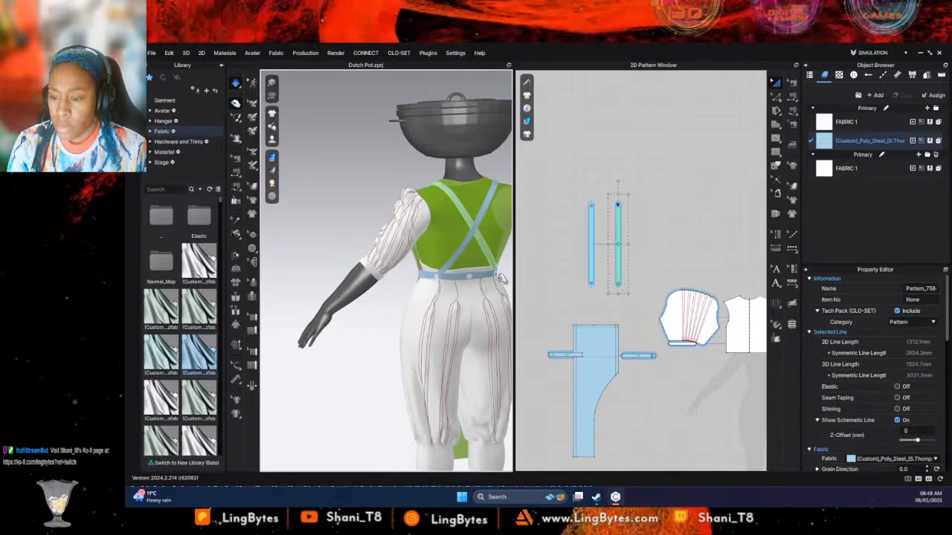
- Pull the apron panel's lower end away from the trouser leg in the running simulation
left_click(368, 333)
right_click_drag(372, 334, 52, 341)
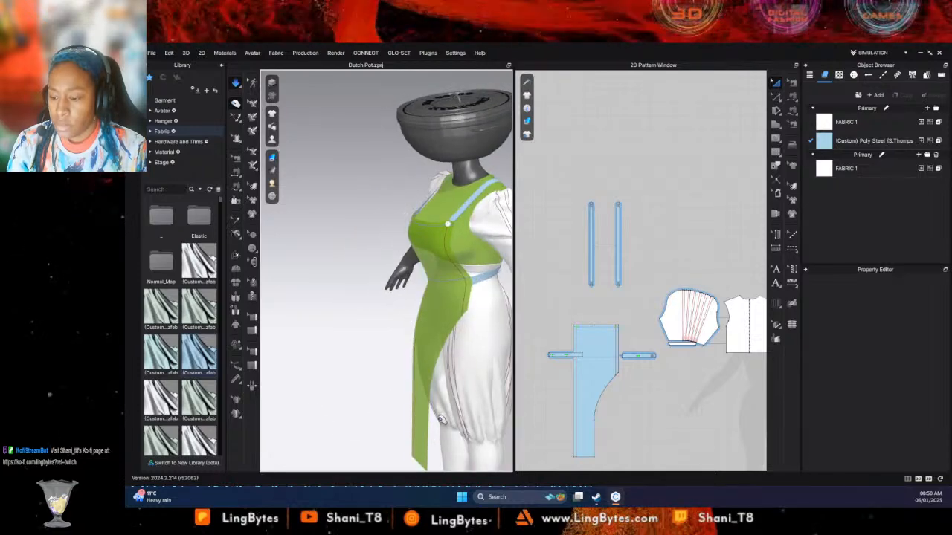
left_click(426, 421)
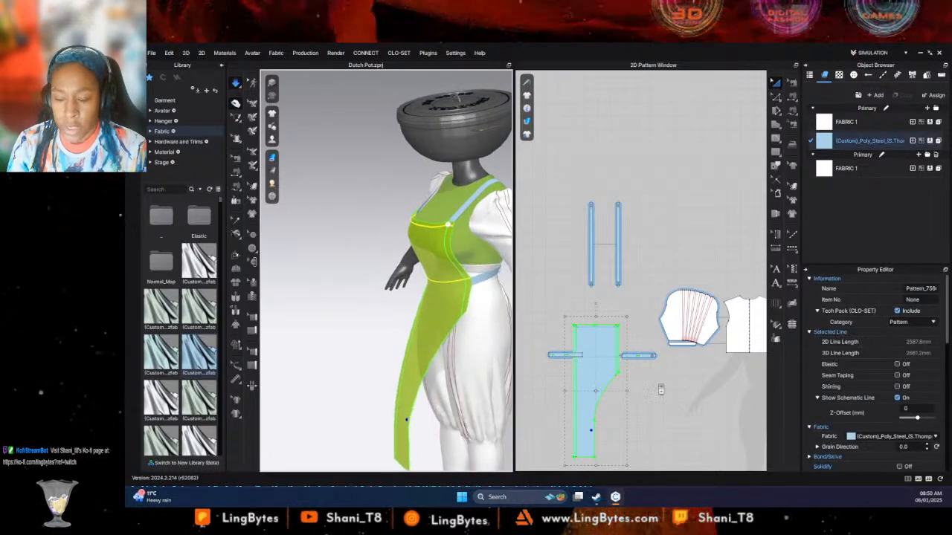
- Draw an internal line about 344 mm long across the apron panel at waist level, from edge to edge
scroll(661, 390, "up", 1)
scroll(661, 391, "up", 2)
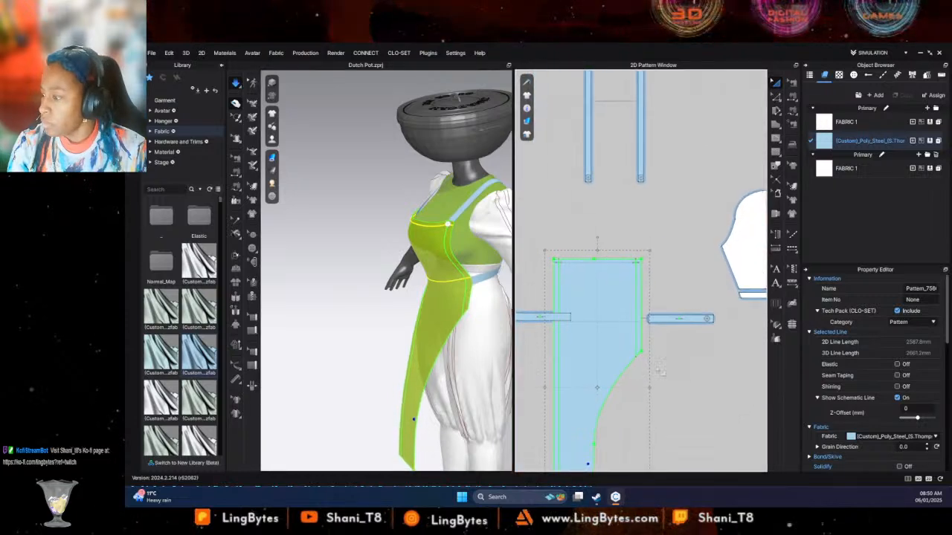
scroll(566, 355, "up", 2)
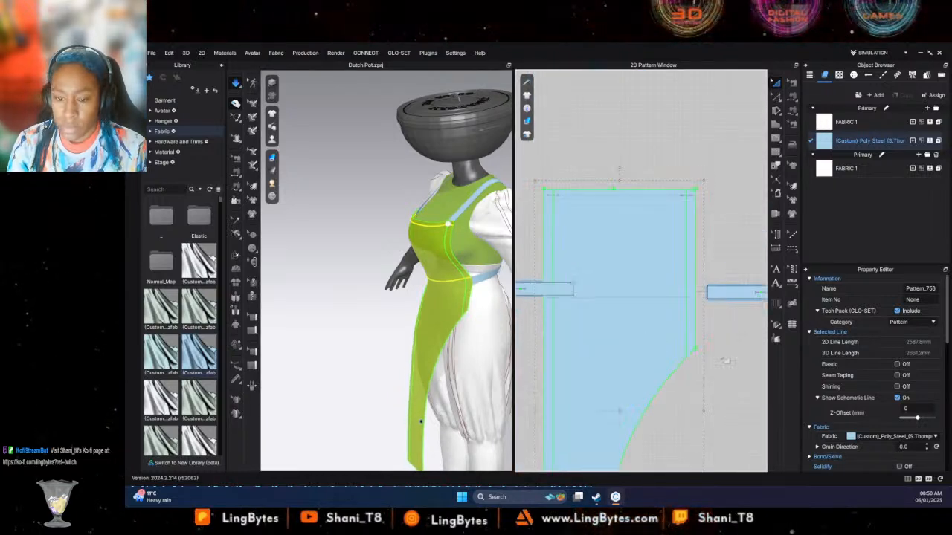
middle_click_drag(725, 360, 751, 337)
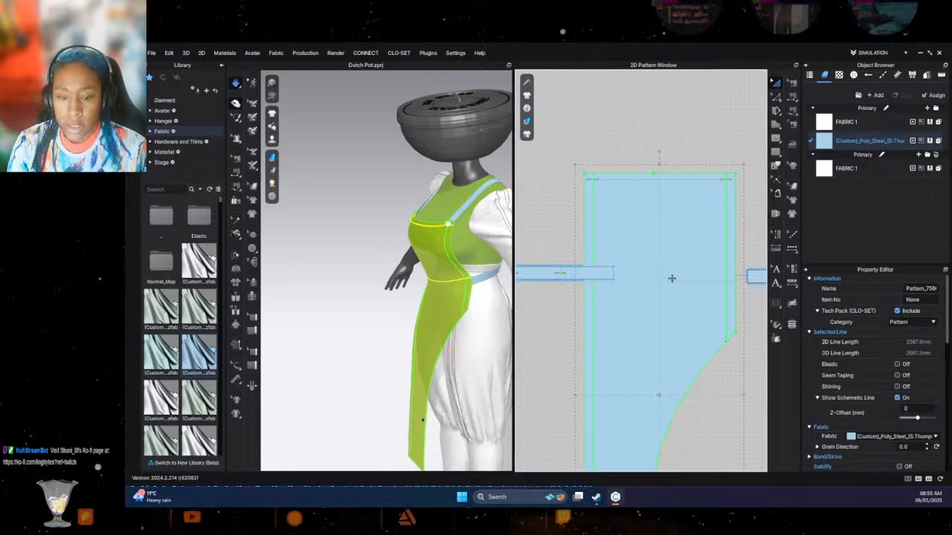
left_click(775, 139)
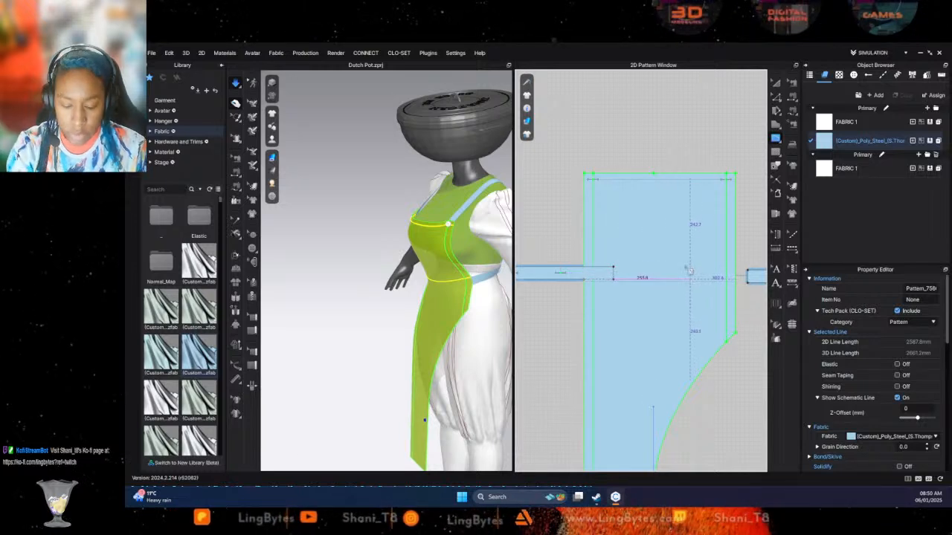
scroll(684, 276, "down", 2)
scroll(654, 298, "up", 6)
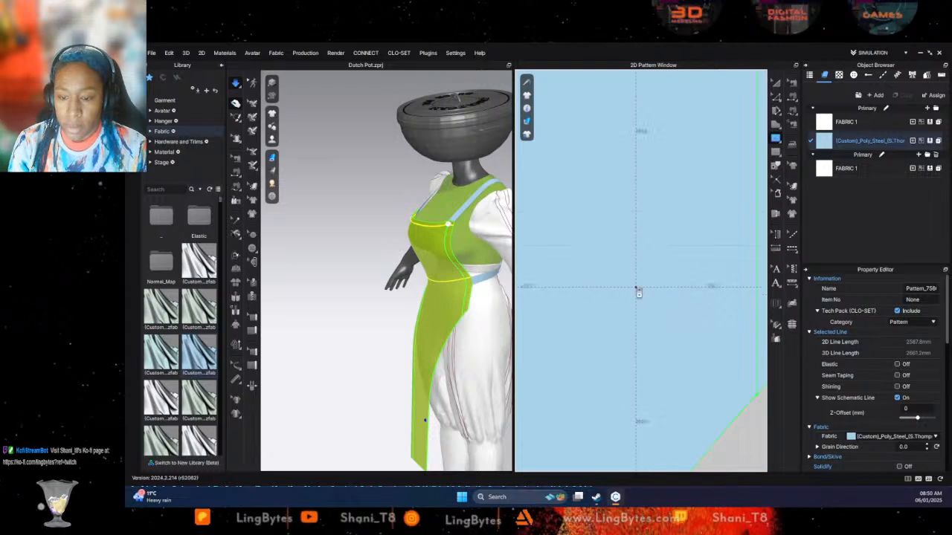
scroll(638, 292, "down", 3)
scroll(747, 268, "up", 3)
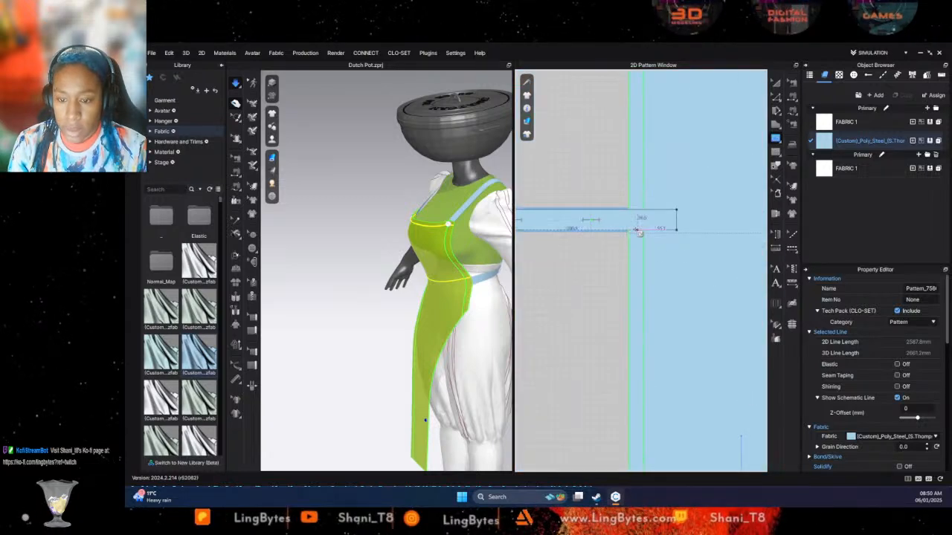
middle_click_drag(700, 253, 535, 251)
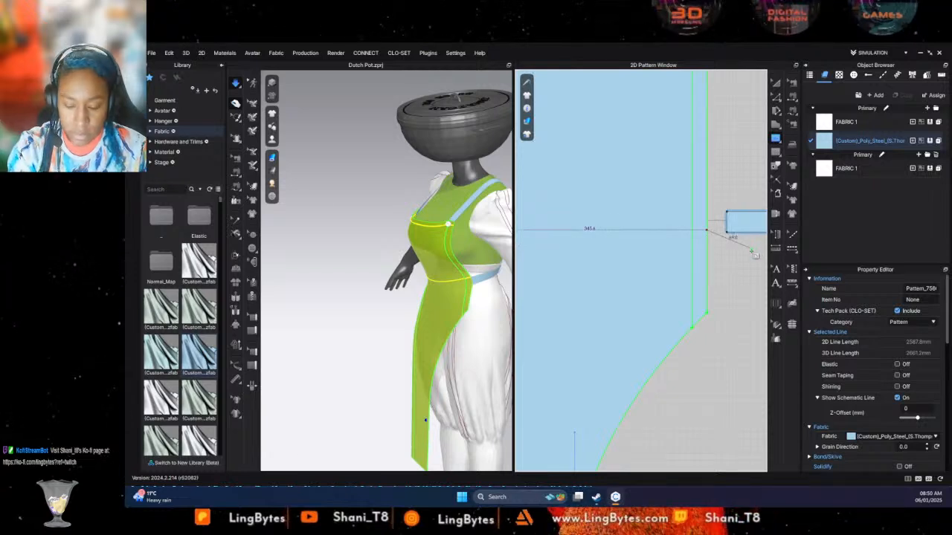
key("Return")
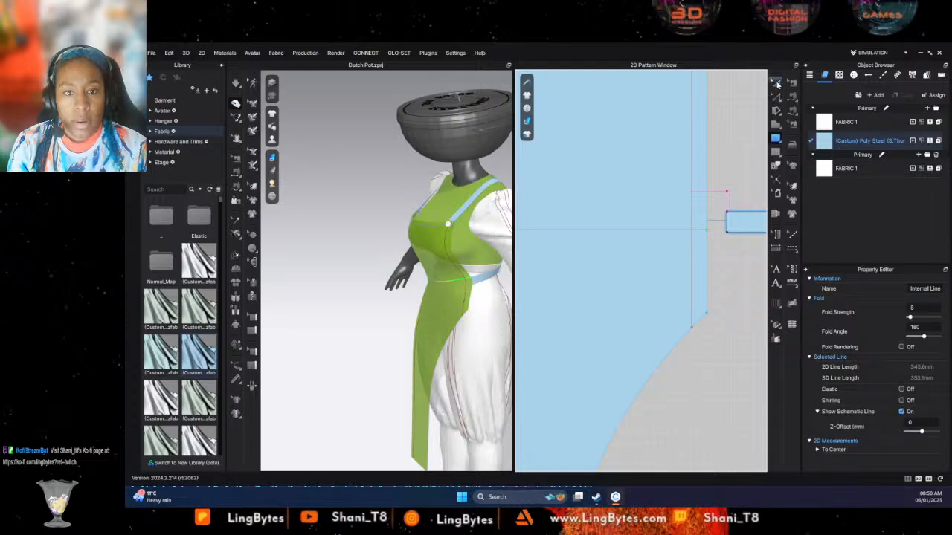
- Move the right waist strip against the apron panel's side edge, aligning its upper edge with the waist line
left_click_drag(749, 222, 726, 246)
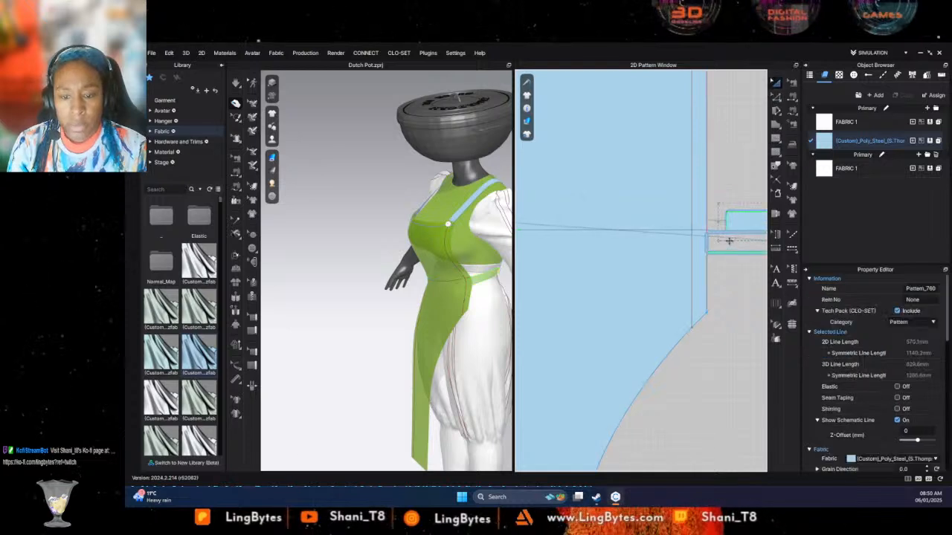
scroll(719, 240, "up", 5)
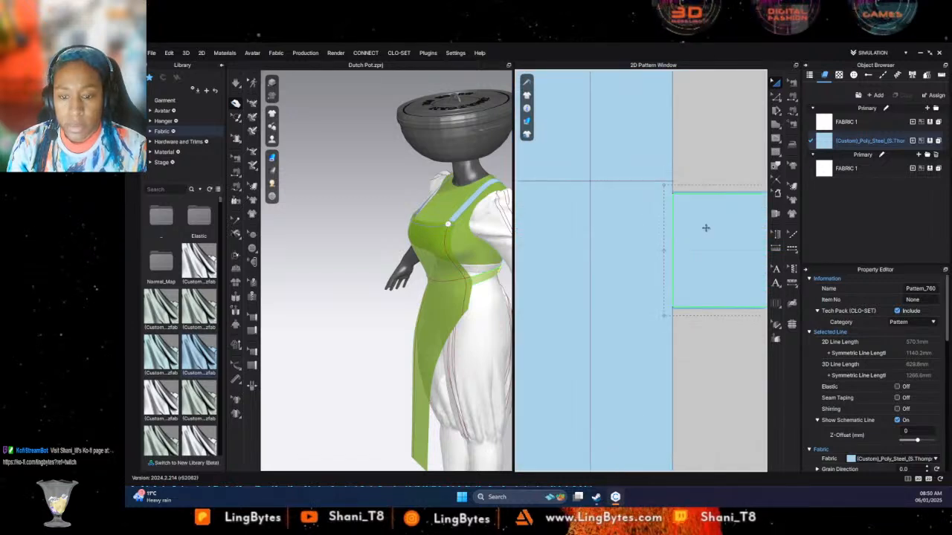
left_click_drag(706, 228, 701, 218)
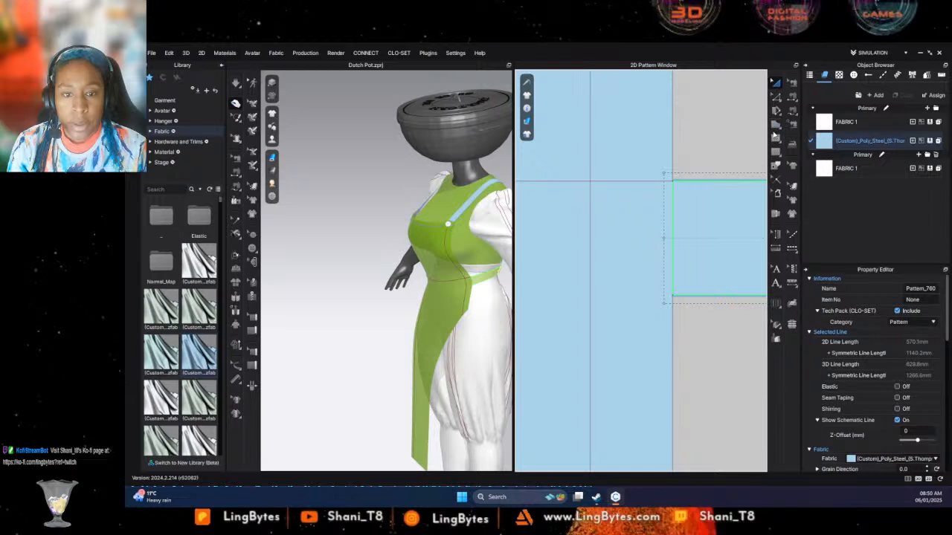
- Draw a second internal line about 346 mm long across the apron panel, level with the waist strip's lower edge
scroll(669, 257, "down", 3)
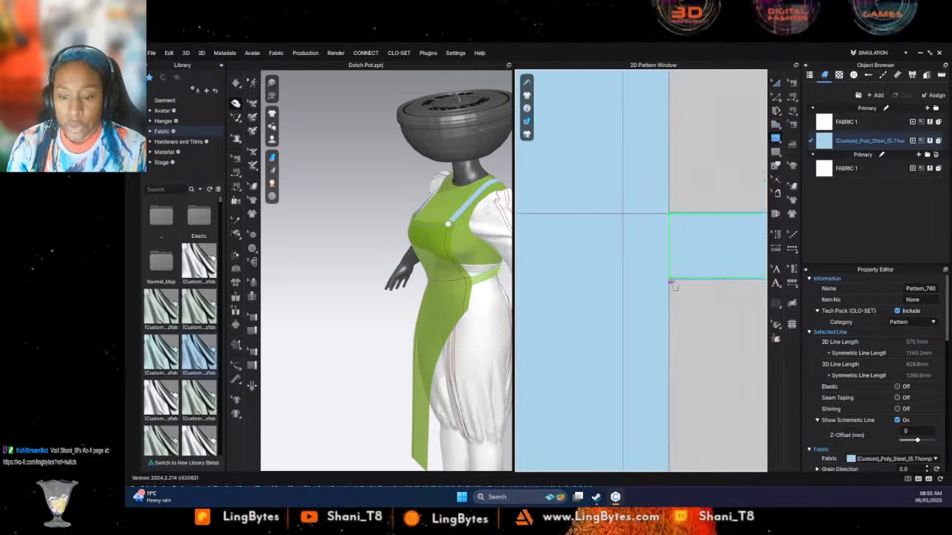
scroll(666, 281, "up", 2)
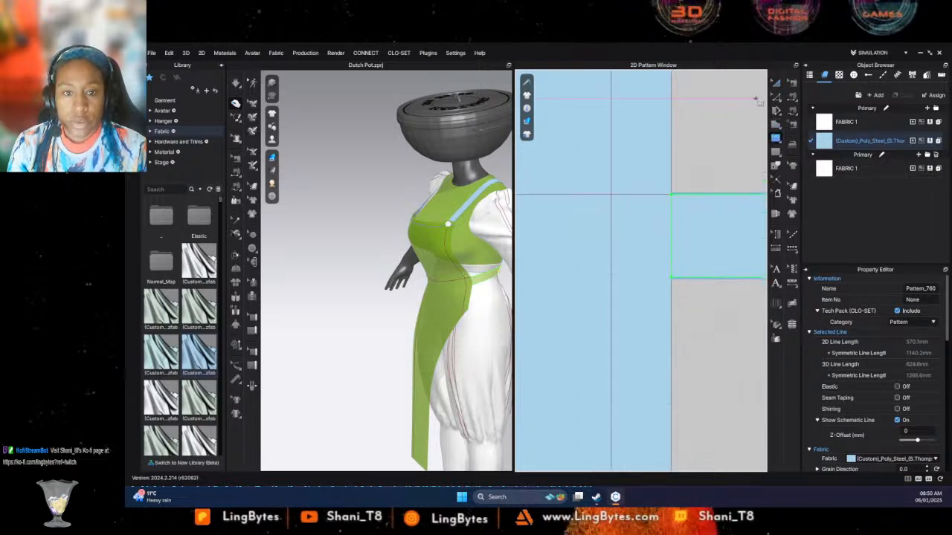
left_click(719, 212)
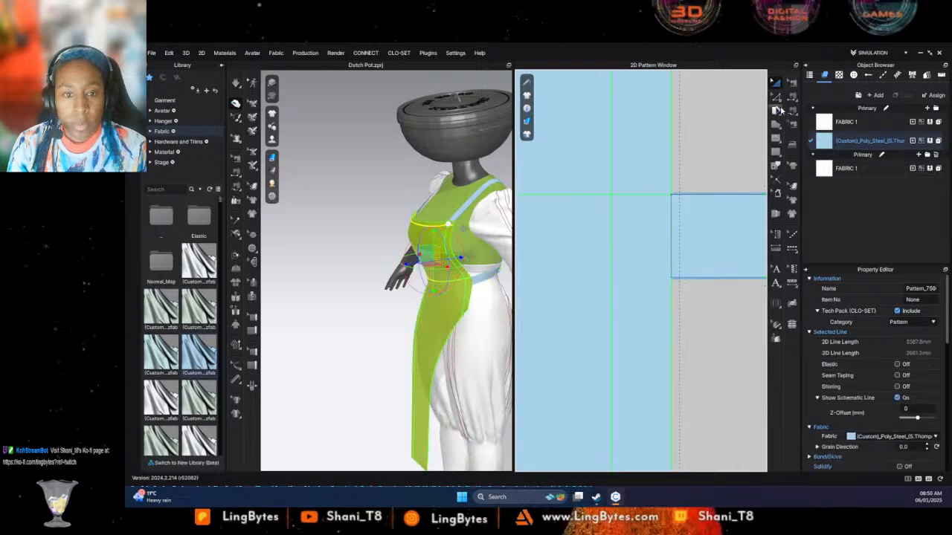
left_click(775, 137)
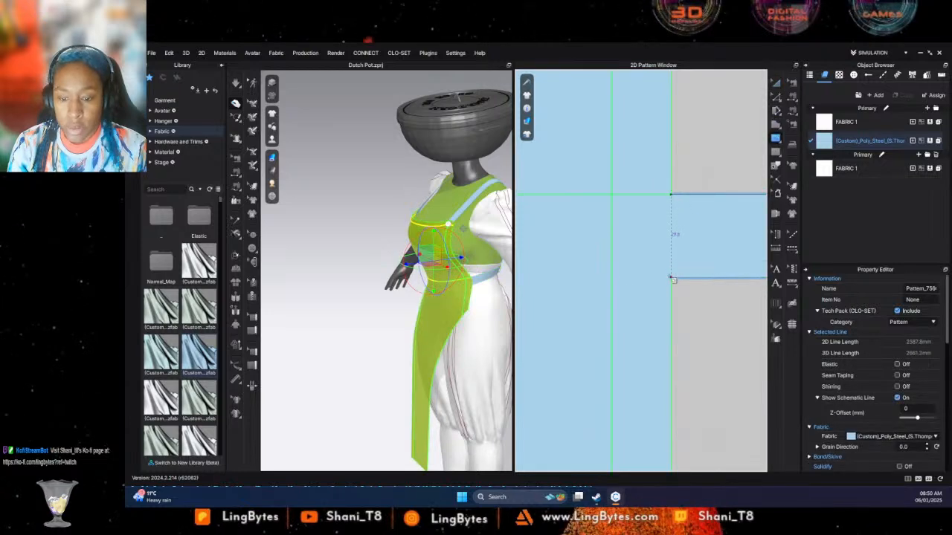
scroll(572, 299, "down", 3)
middle_click_drag(590, 288, 849, 257)
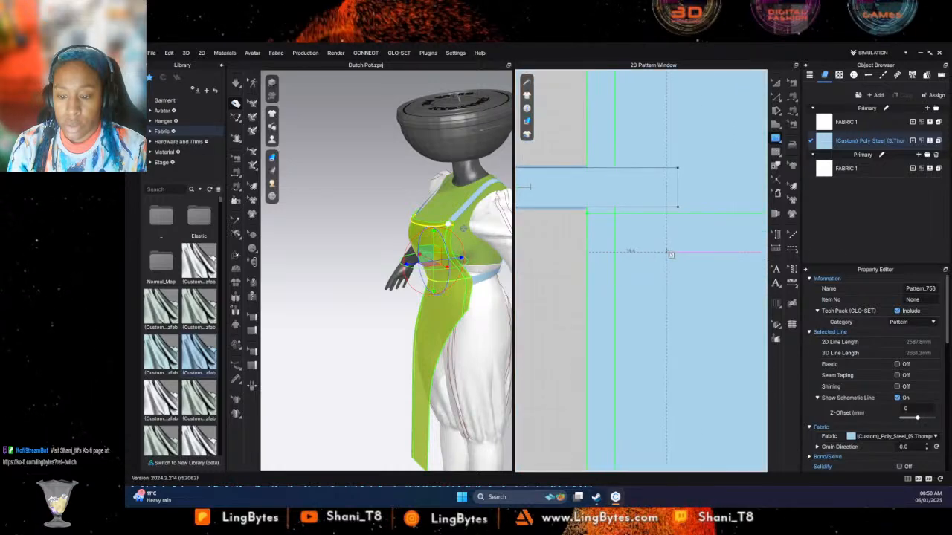
left_click(587, 253)
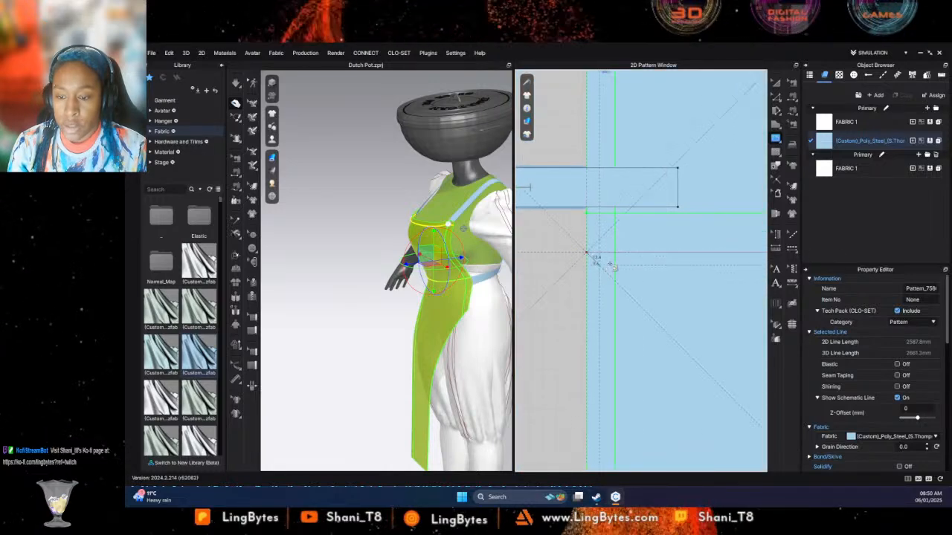
middle_click_drag(660, 252, 634, 269)
key("Return")
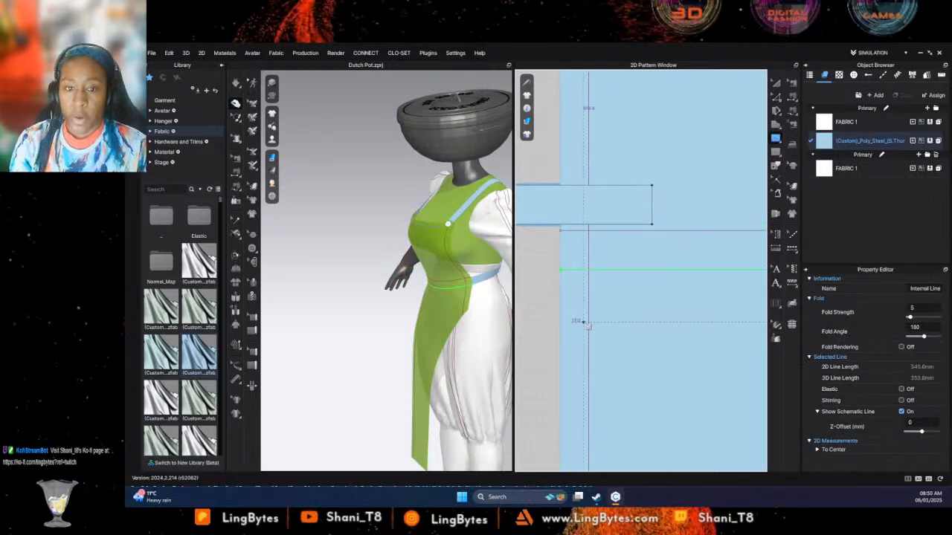
- Cut the apron panel along both horizontal waist lines into an upper piece, a waistband and a lower piece
left_click(777, 96)
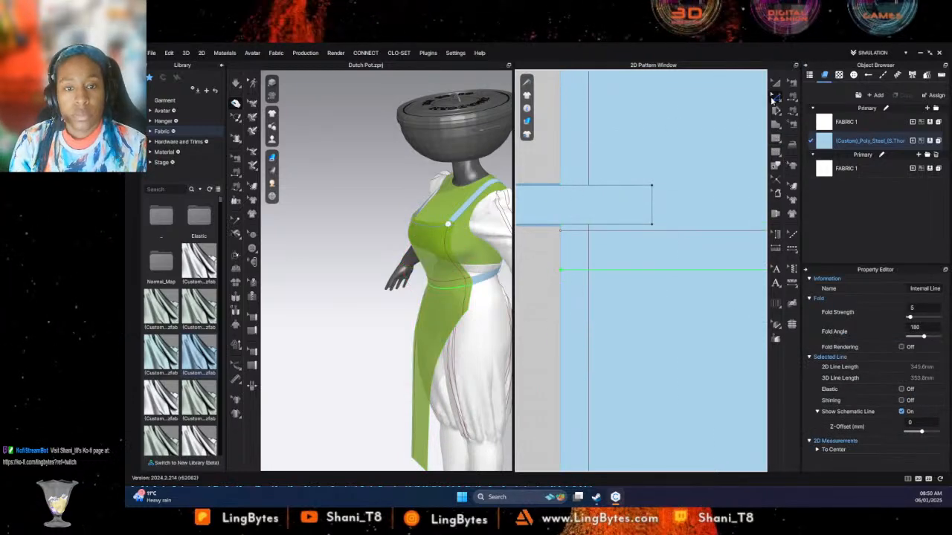
left_click(626, 230)
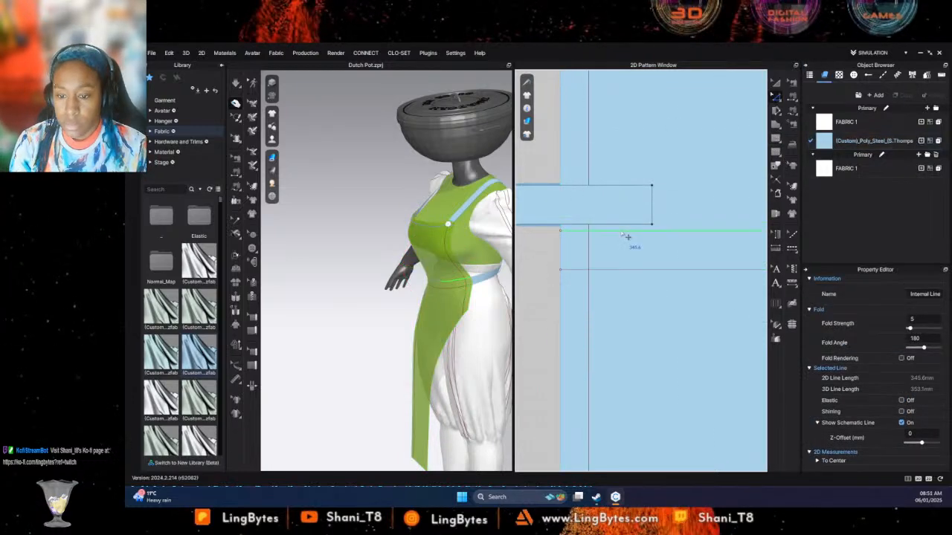
right_click(615, 272)
left_click(610, 276)
left_click(609, 275)
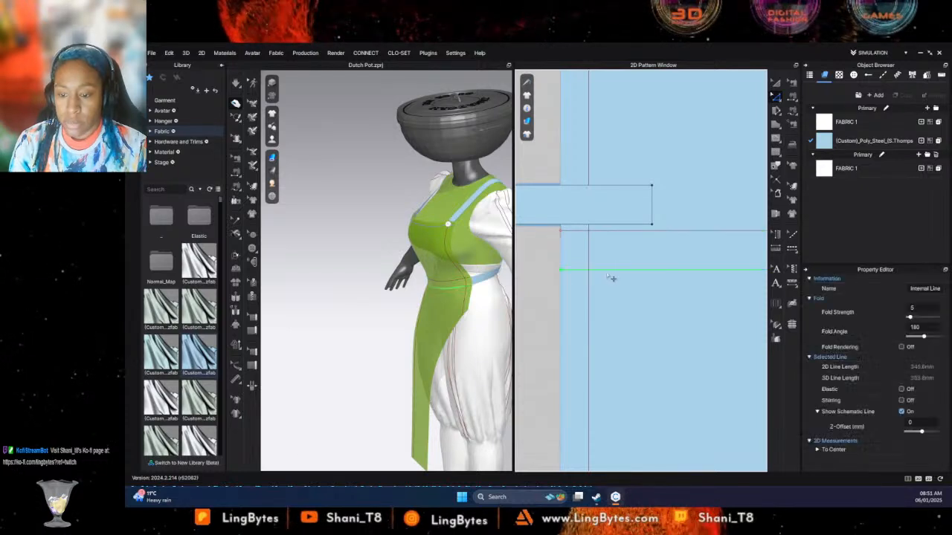
right_click(616, 232)
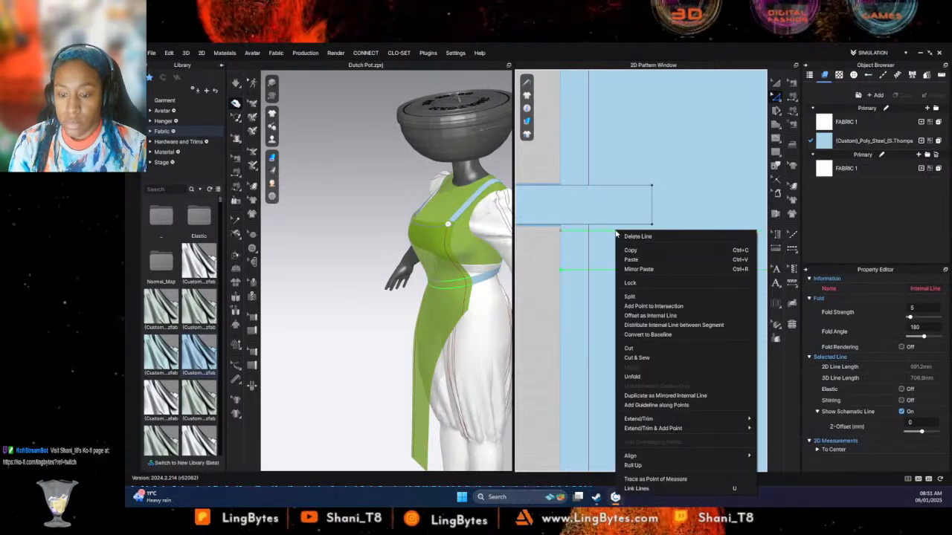
left_click(644, 348)
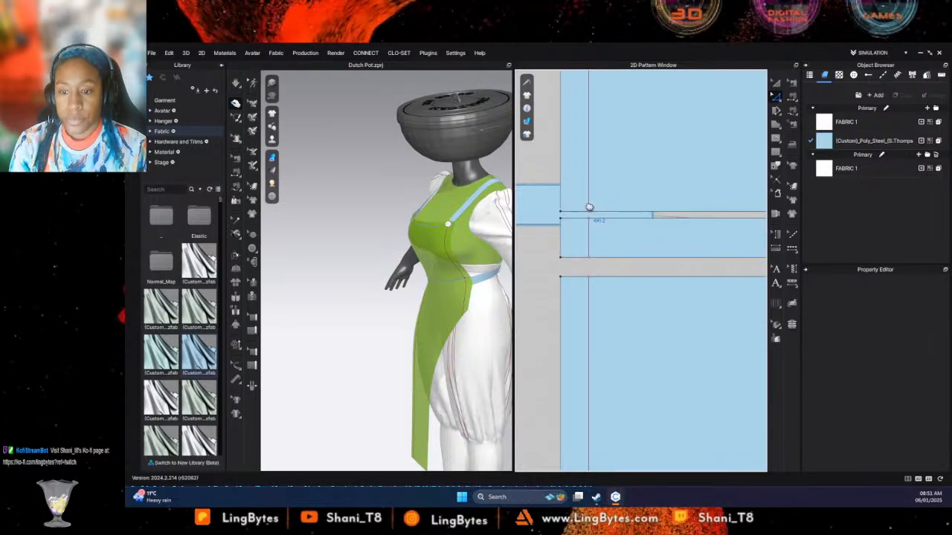
- Move the left waist strip level with the cut waistband, leaving a small gap beside the apron's side edge
middle_click_drag(589, 208, 793, 187)
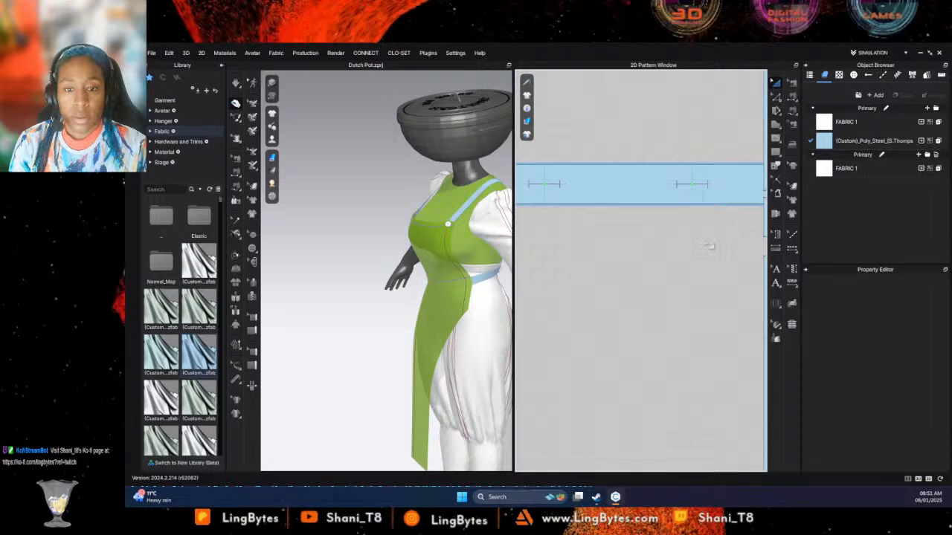
middle_click_drag(709, 246, 601, 224)
left_click_drag(629, 159, 676, 230)
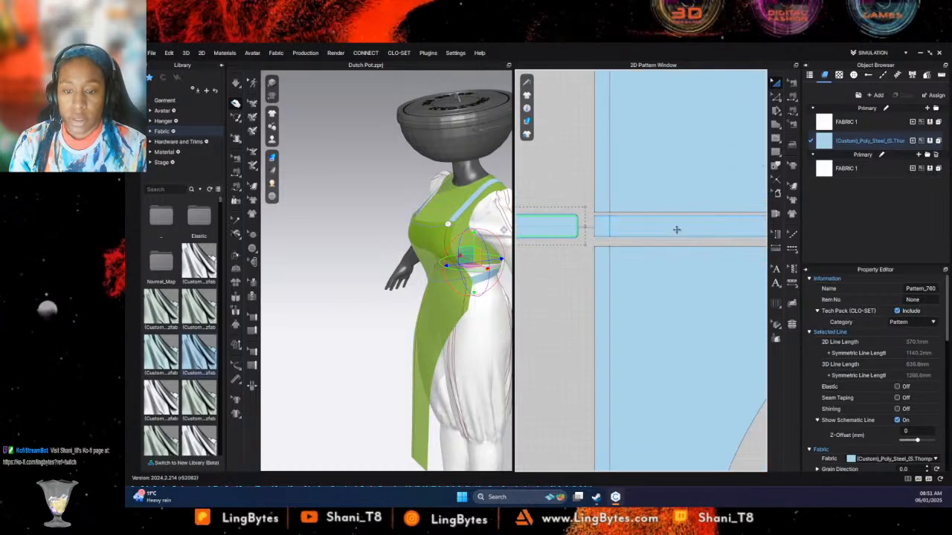
left_click(685, 230)
middle_click_drag(610, 235, 573, 231)
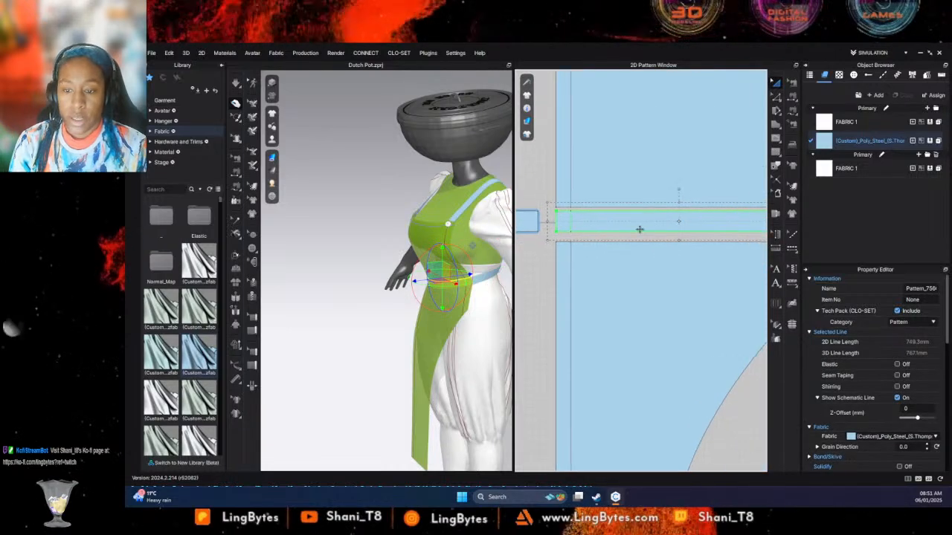
scroll(639, 229, "down", 3)
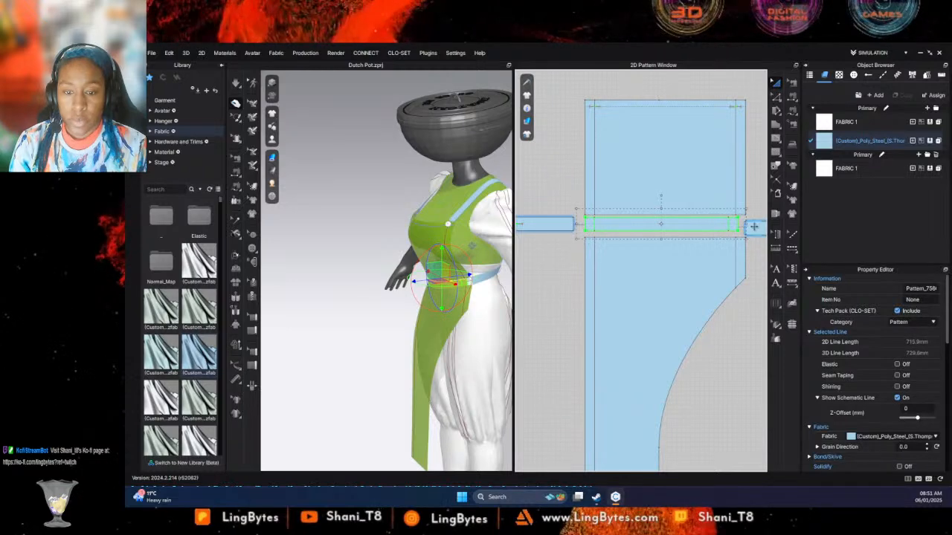
key("ctrl+z")
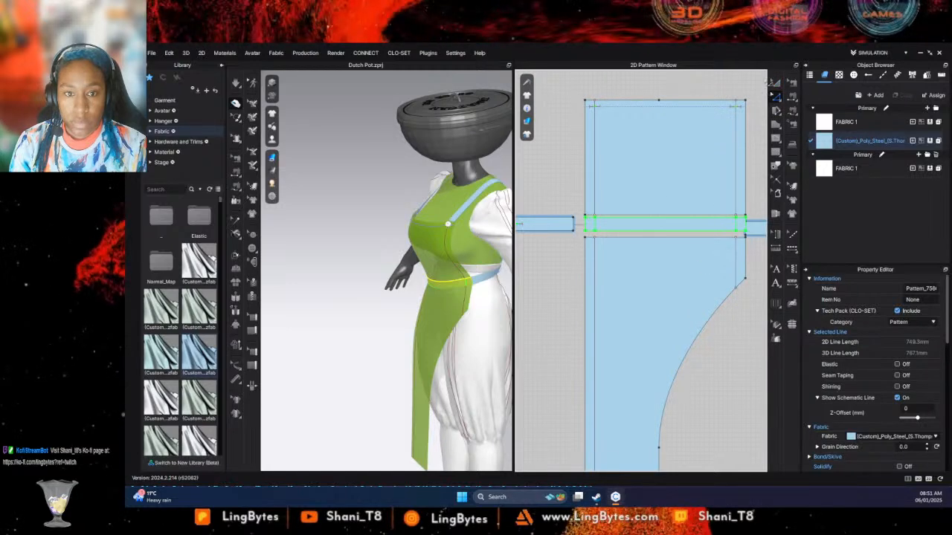
left_click(735, 232)
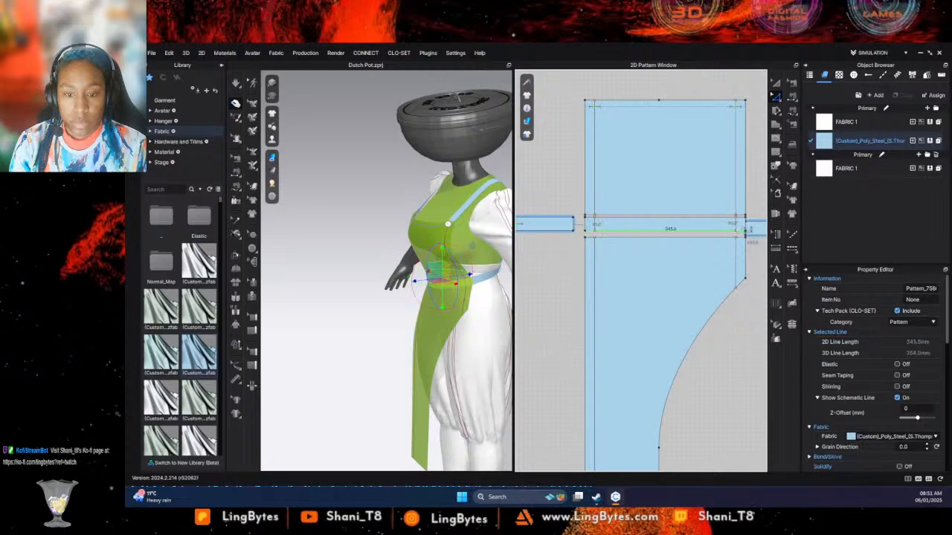
left_click(774, 84)
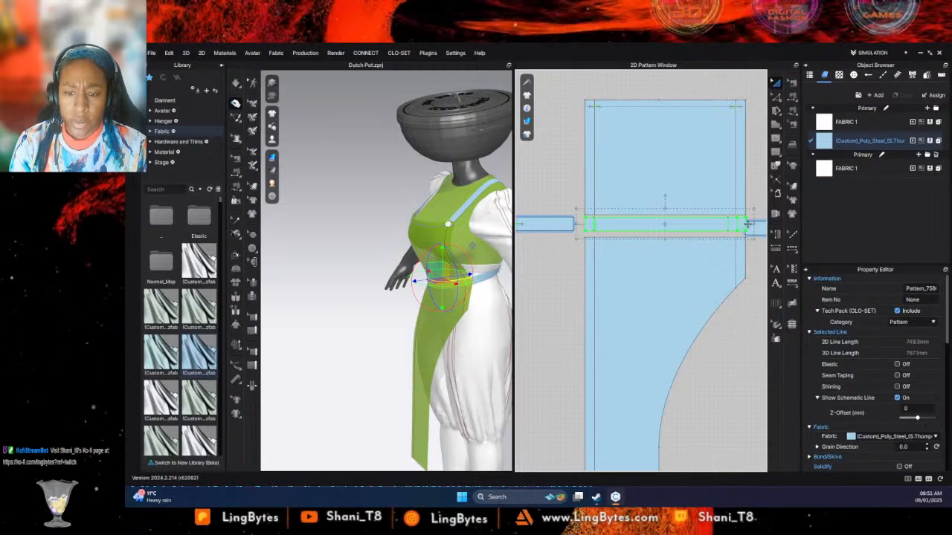
key("ctrl+z")
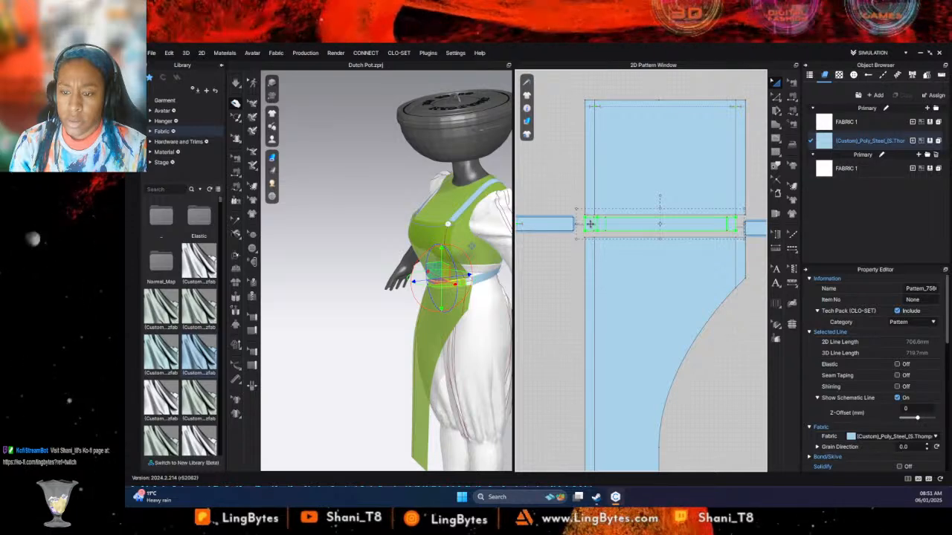
- Narrow the cut waistband piece from both side edges to an outline length of about 521 mm
left_click_drag(590, 224, 601, 224)
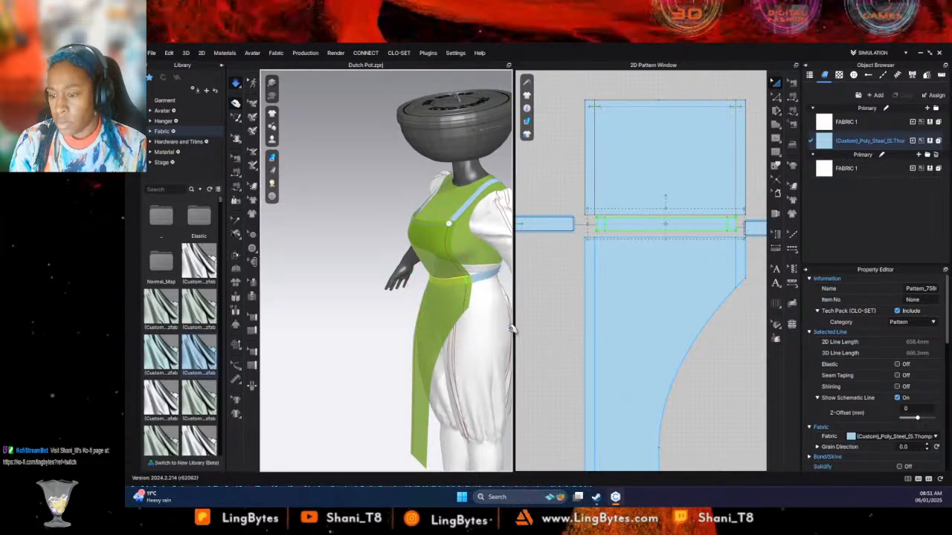
right_click_drag(511, 329, 576, 320)
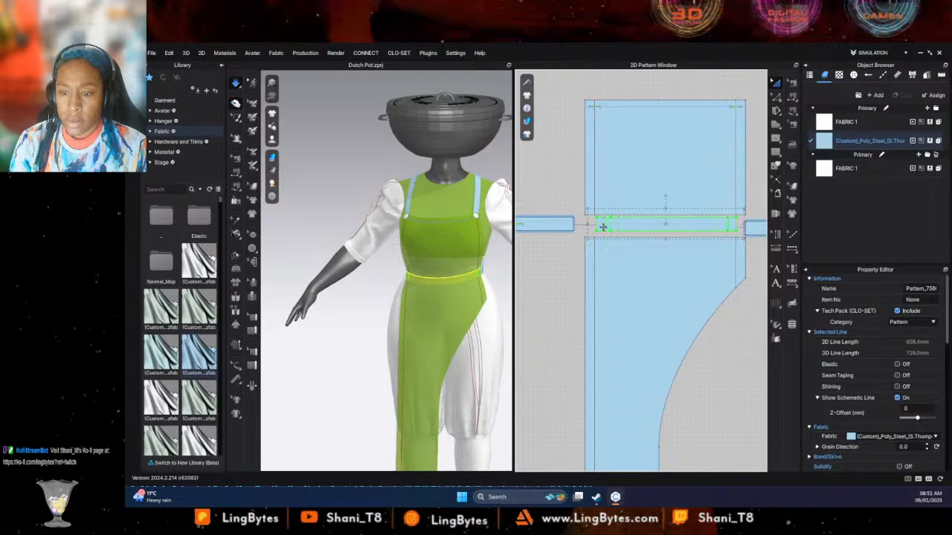
left_click_drag(608, 241, 608, 240)
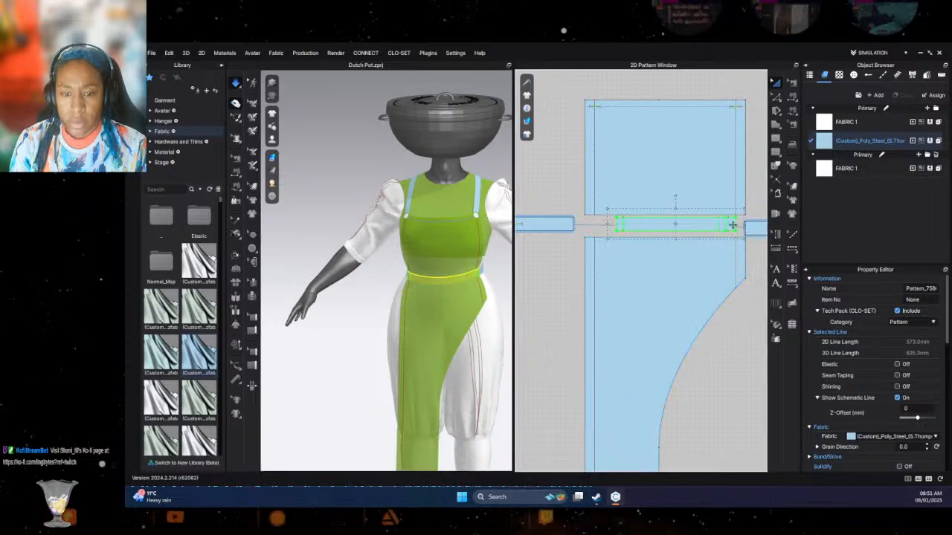
left_click_drag(732, 225, 718, 226)
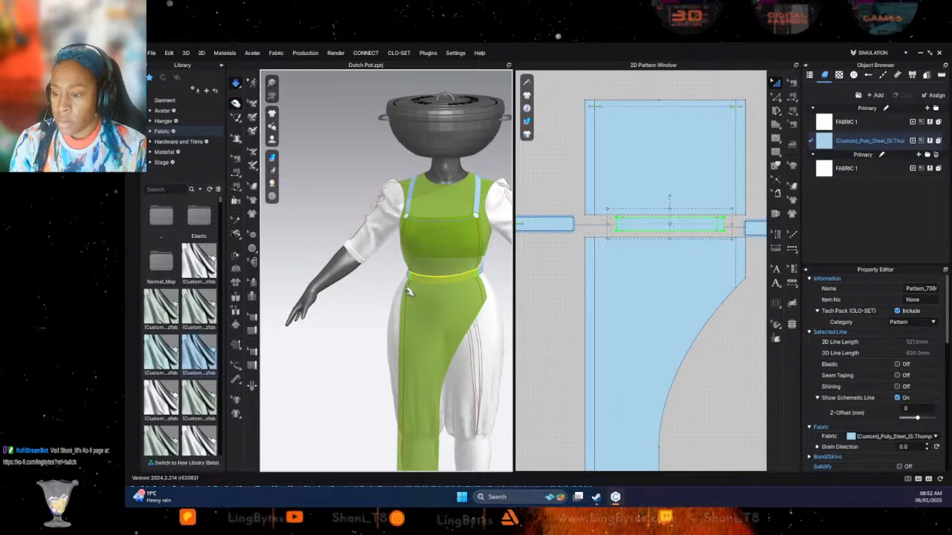
right_click_drag(437, 295, 483, 295)
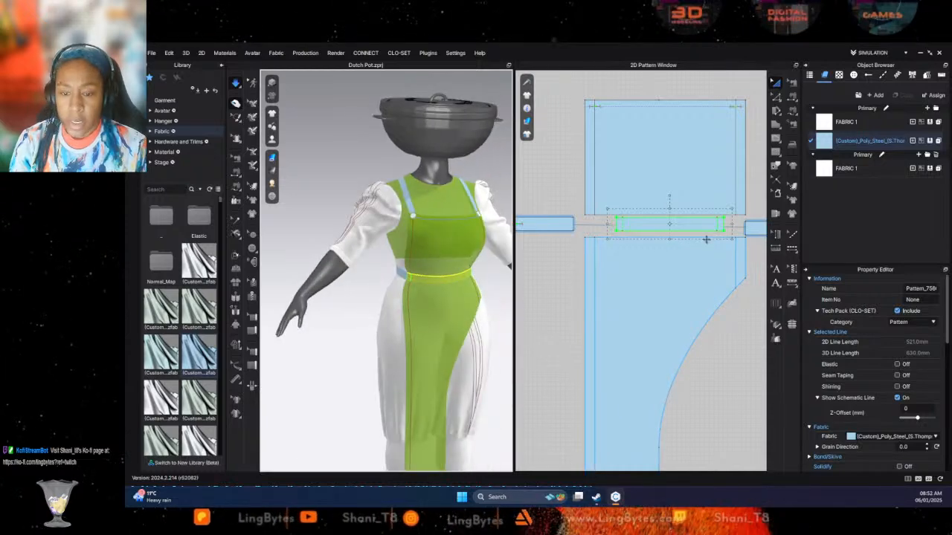
- Merge the waistband's right end edge with the adjoining end edge of the right waist strip
left_click(777, 98)
left_click(730, 227)
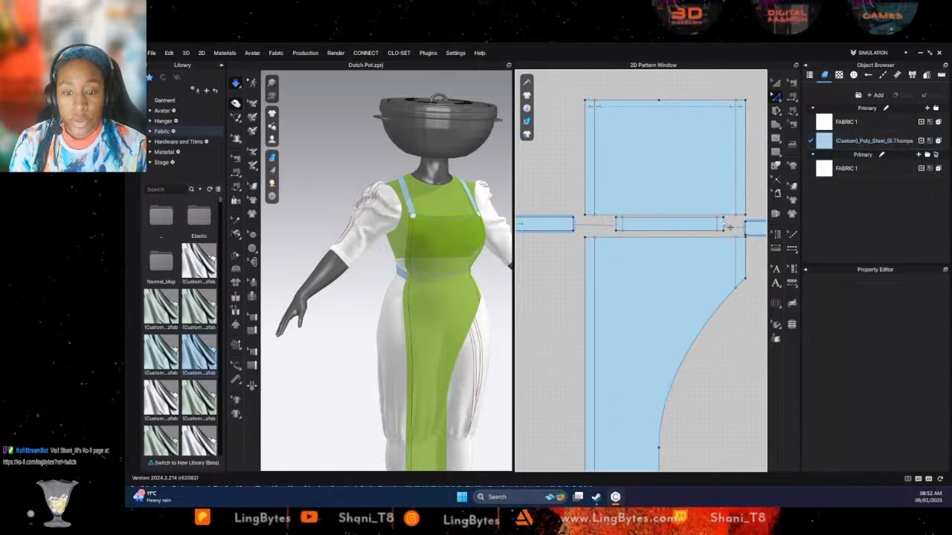
left_click(726, 226)
right_click(748, 232)
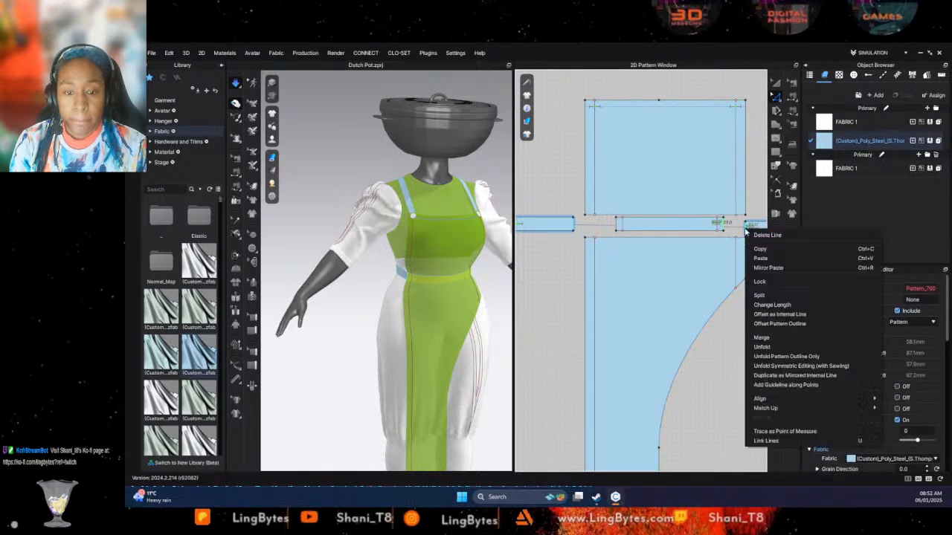
left_click(774, 340)
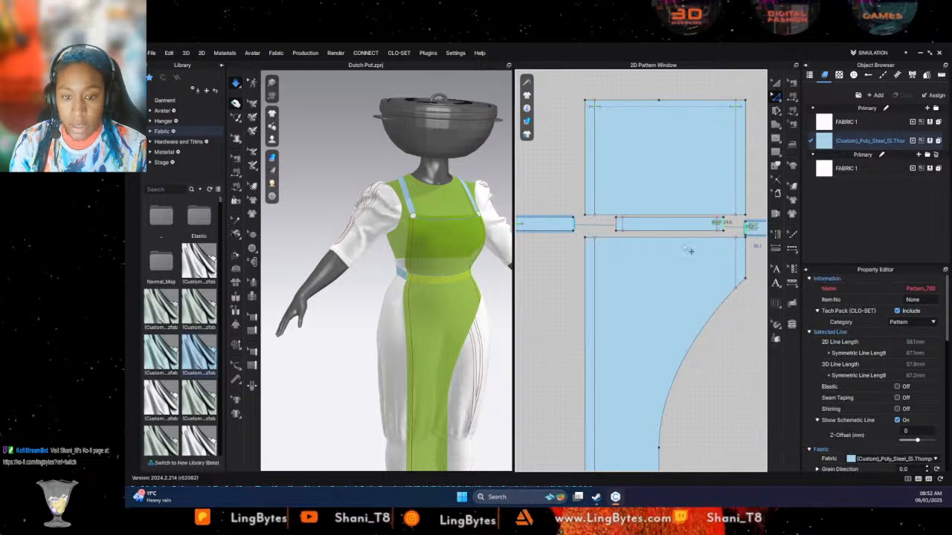
- Merge the left waist strip's end edge with the waistband's left end to form one continuous band
left_click(588, 230)
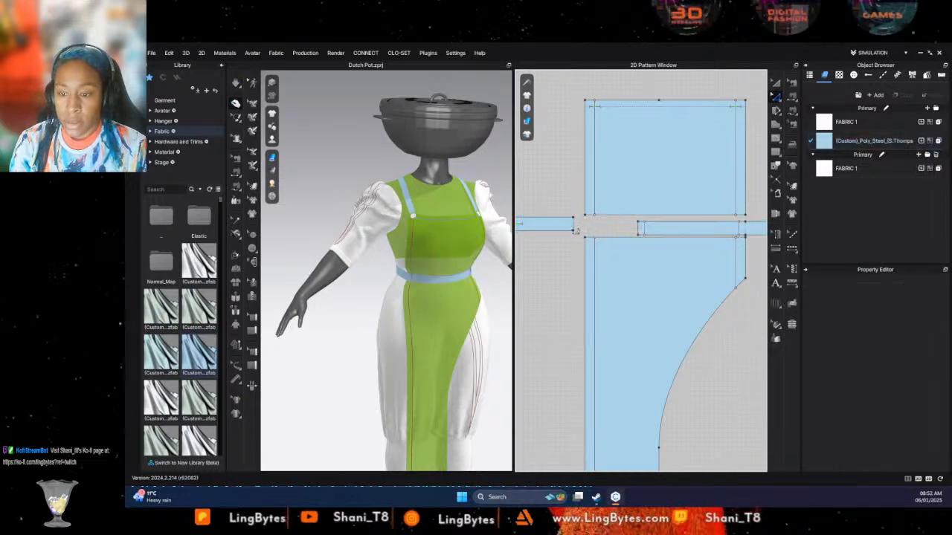
left_click(581, 229)
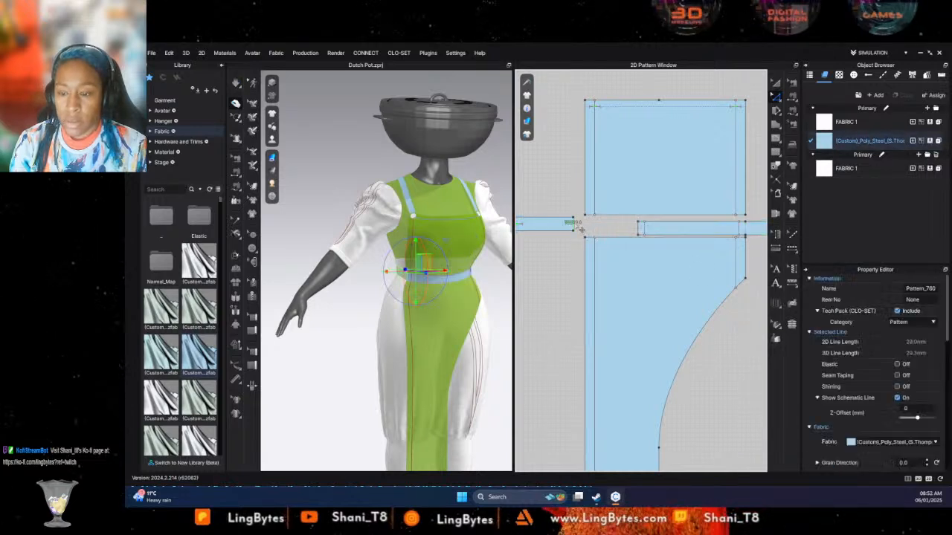
right_click(641, 229)
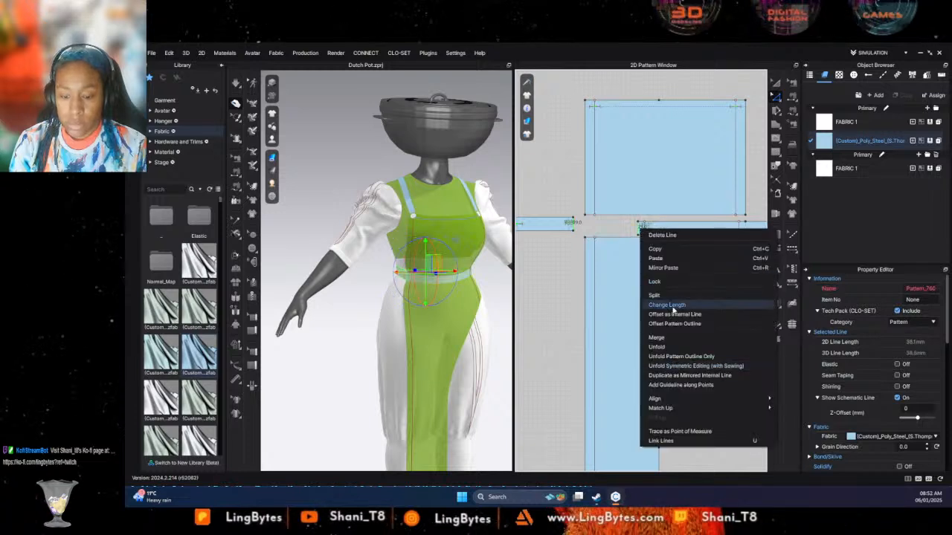
left_click(657, 338)
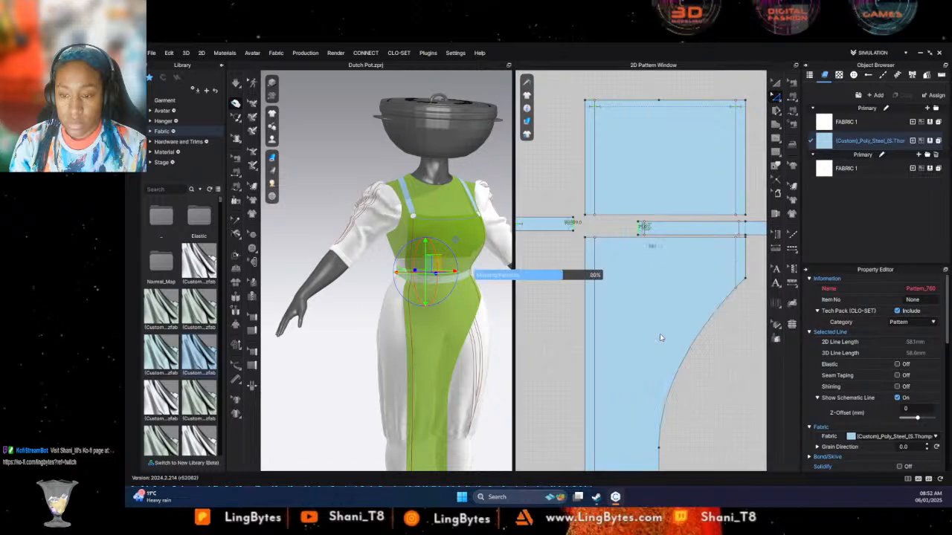
- Inspect the merged waistband in the simulation and its sewing lines to the upper and lower apron pieces
left_click(470, 347)
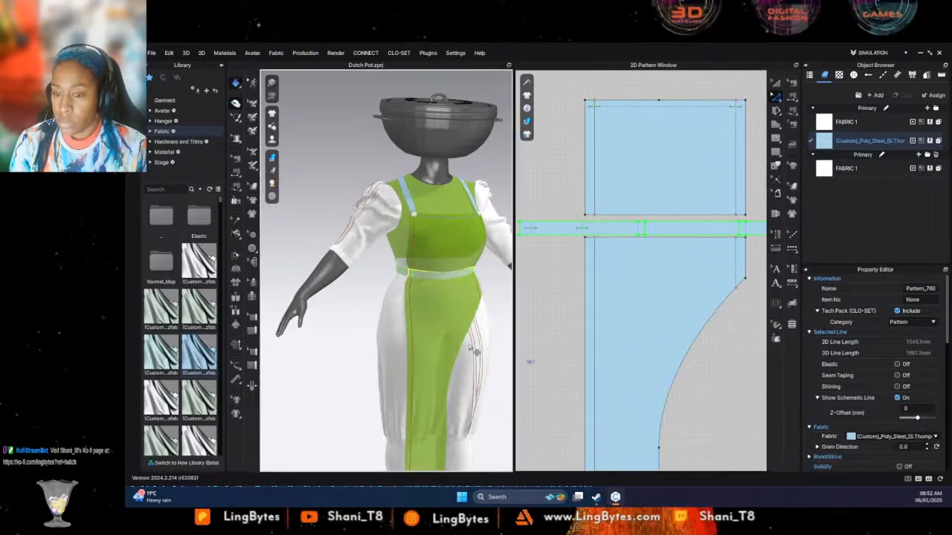
left_click(791, 85)
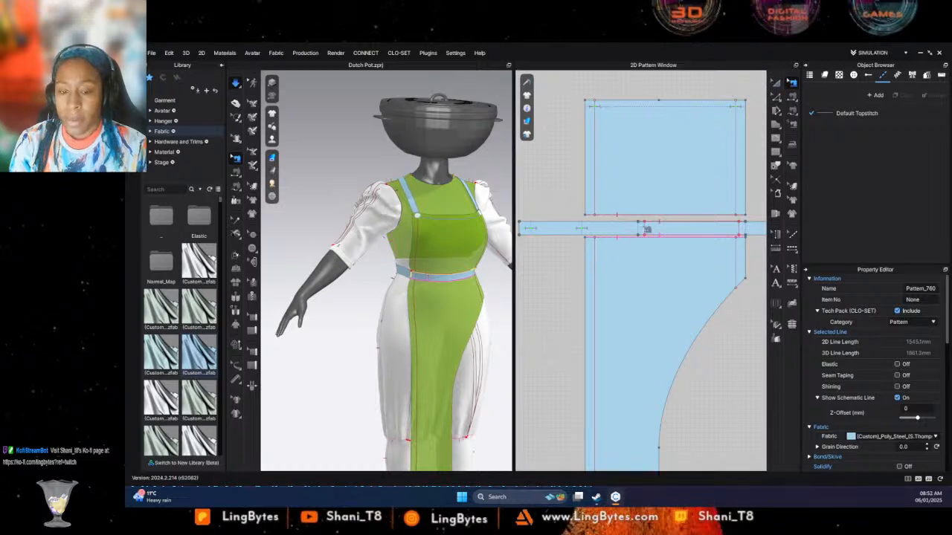
key("a")
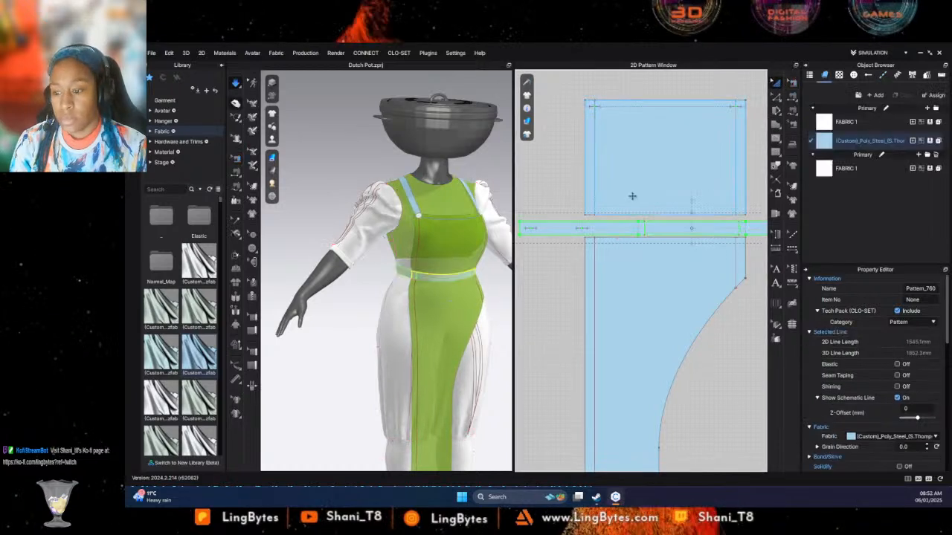
- Tug the waistband into place at the mannequin's side in the running simulation and bring its back into view
left_click(392, 321)
right_click_drag(388, 320, 285, 323)
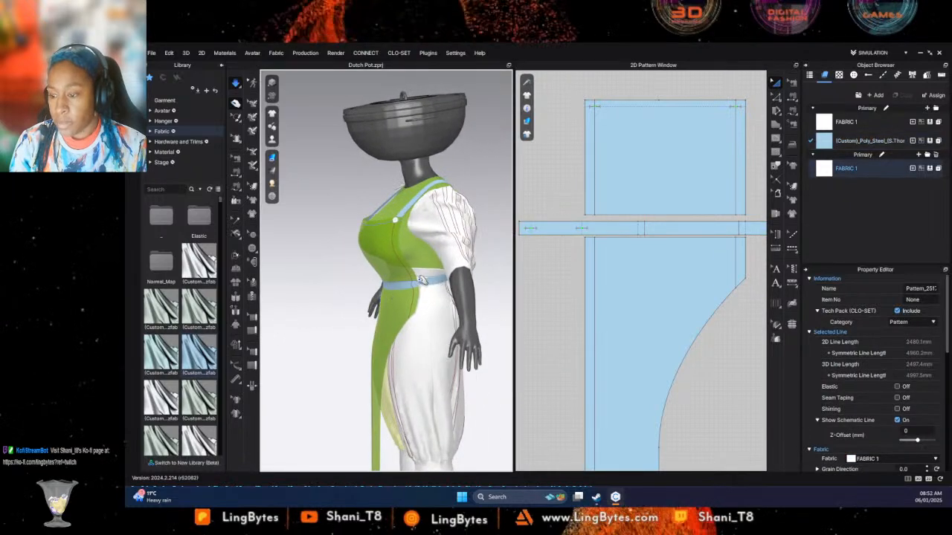
left_click_drag(422, 280, 434, 283)
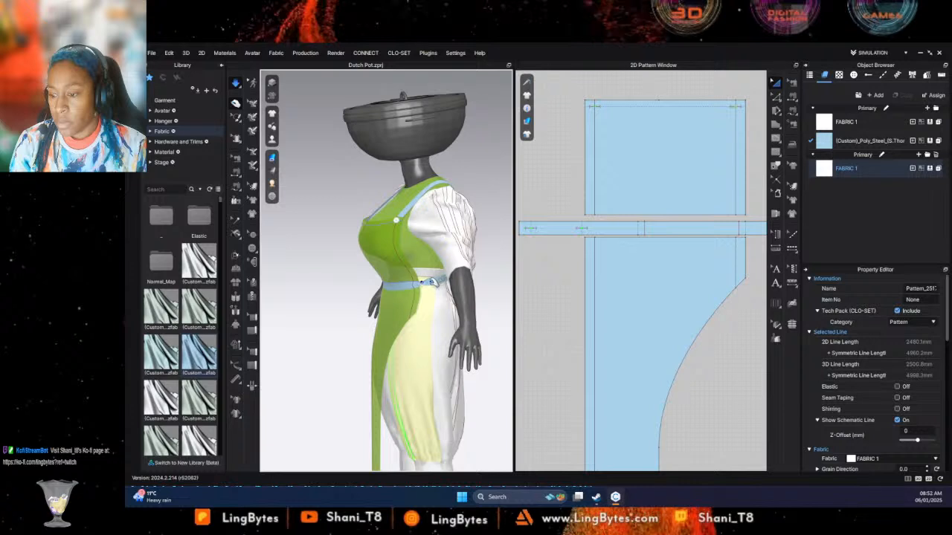
left_click(434, 282)
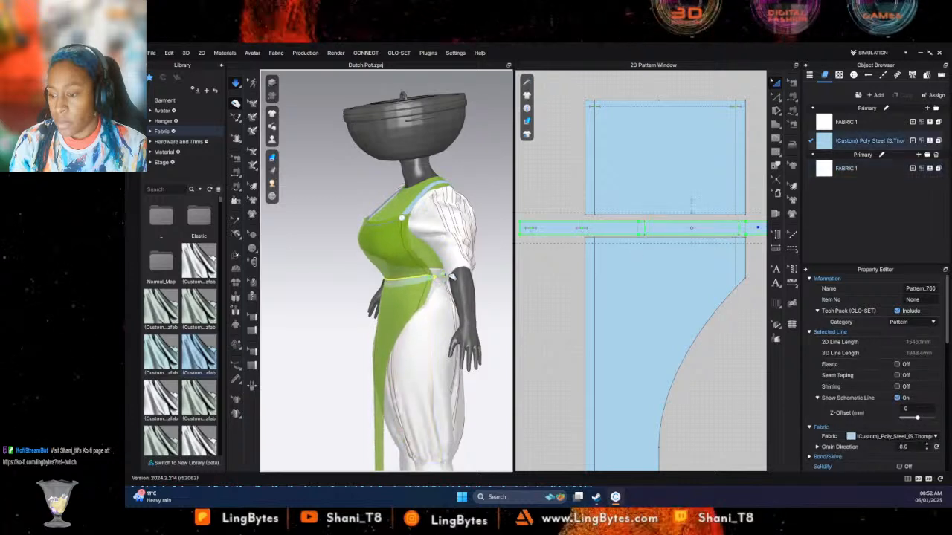
mouse_move(444, 285)
right_mouse_down()
mouse_move(390, 296)
mouse_move(444, 286)
right_mouse_up()
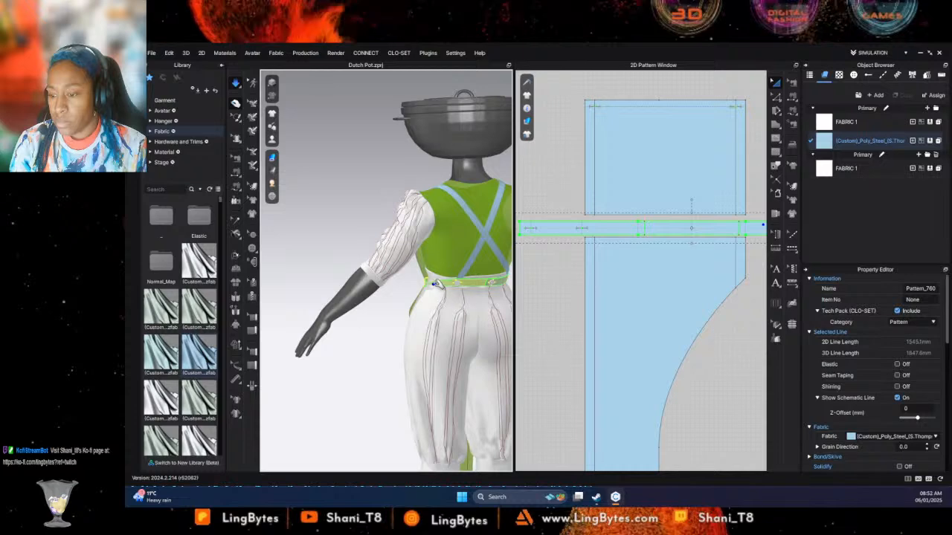
right_click(436, 285)
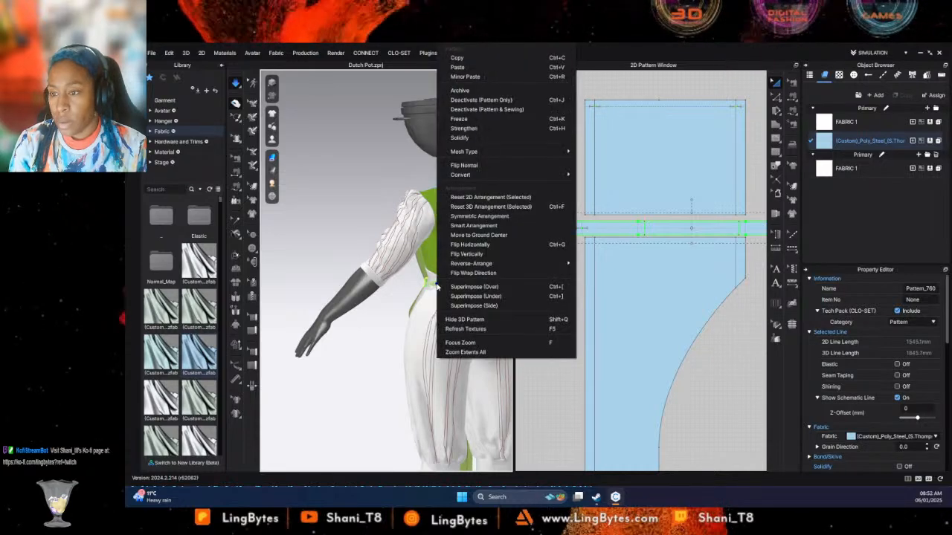
left_click(713, 309)
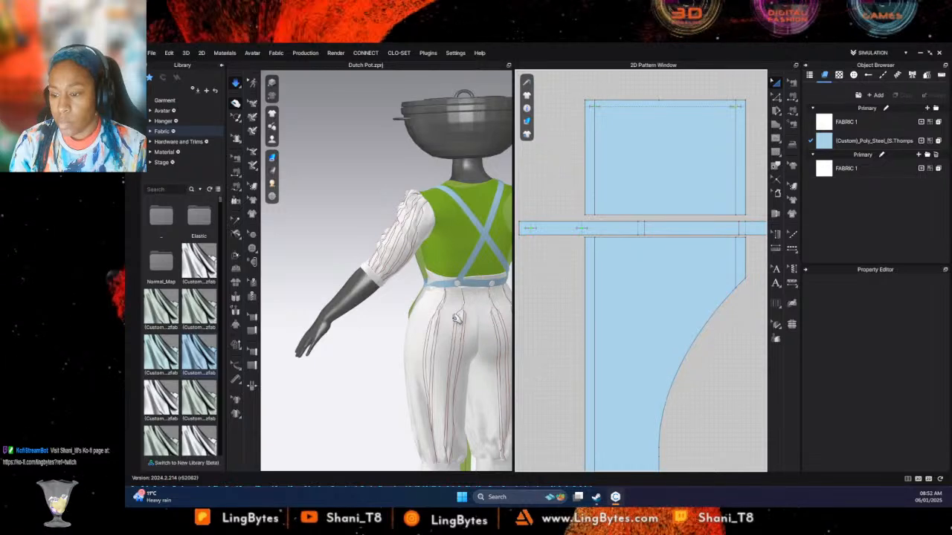
- Pull the back of the waistband down and up around the strap buttons in the simulation to straighten it
left_click(476, 286)
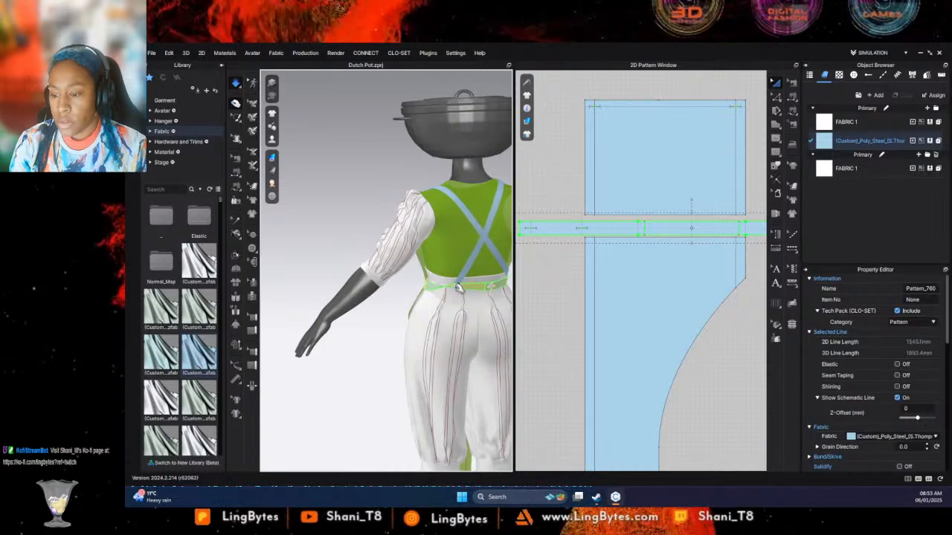
left_click(459, 286)
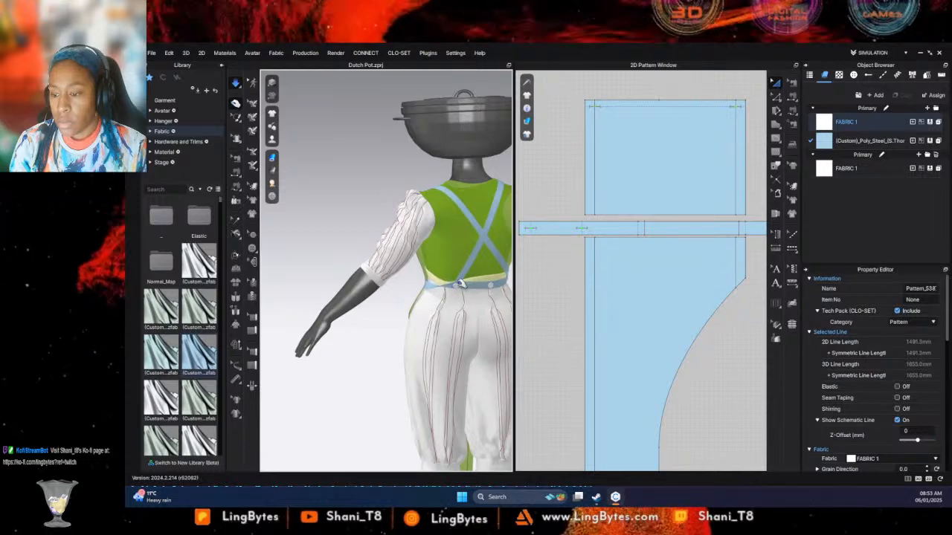
left_click(456, 303)
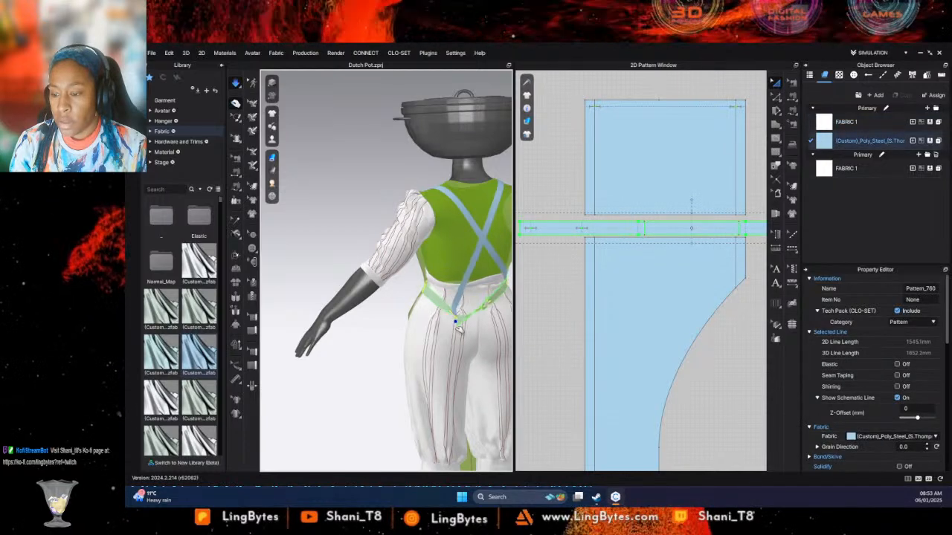
left_click_drag(457, 314, 466, 298)
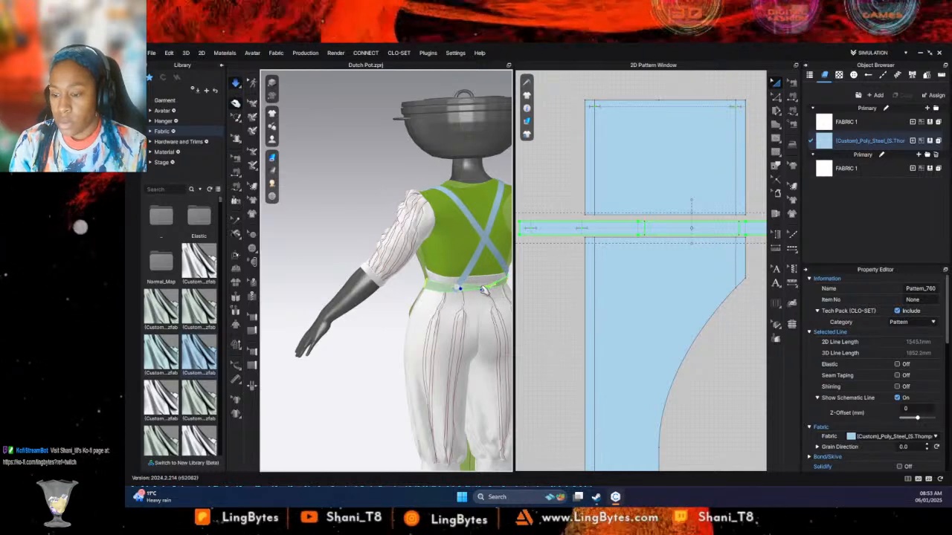
left_click(487, 289)
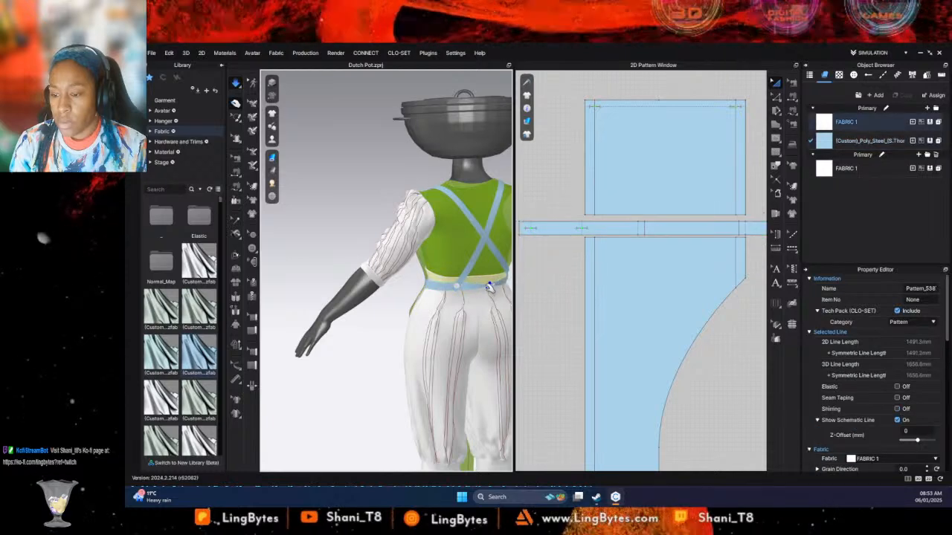
left_click_drag(490, 288, 487, 322)
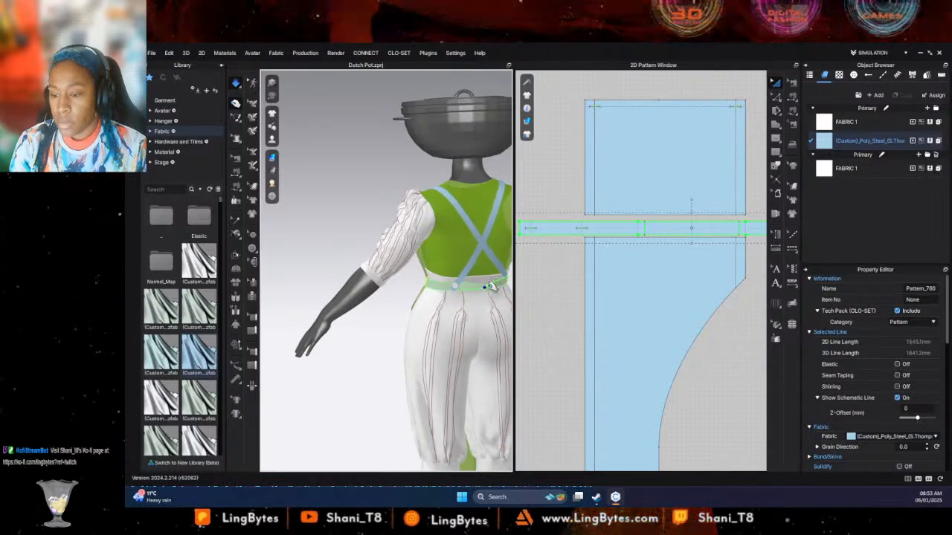
right_click_drag(503, 292, 450, 269)
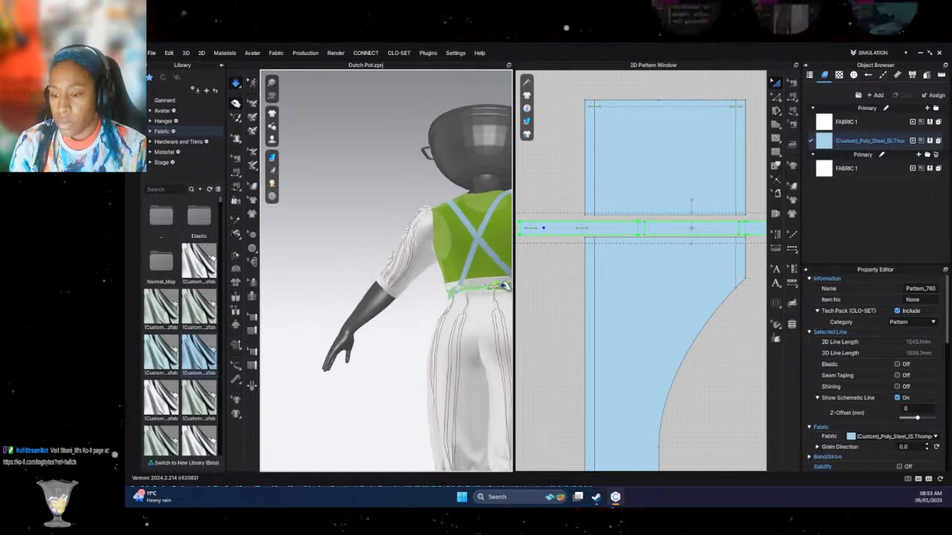
- Try freezing the whole waistband pattern, and release it again
right_click(502, 286)
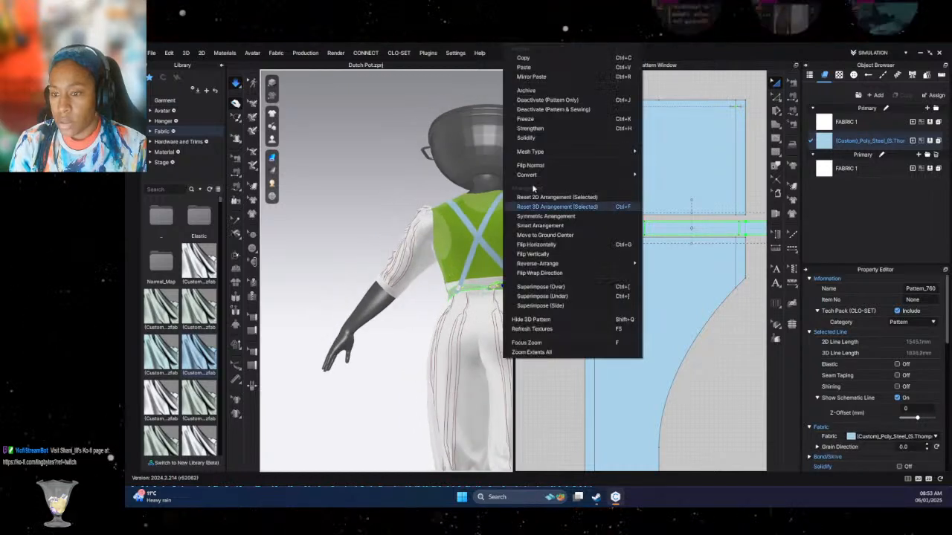
left_click(541, 126)
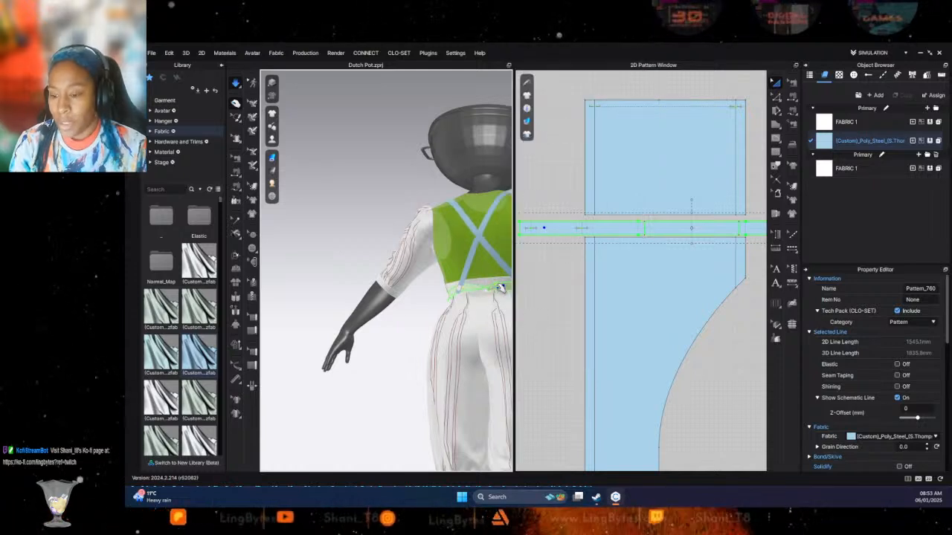
right_click(500, 287)
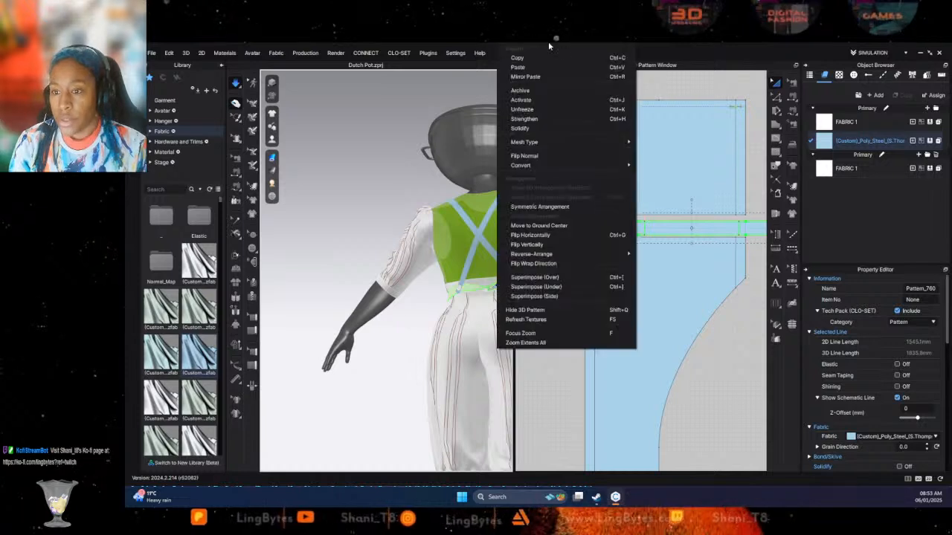
left_click(529, 118)
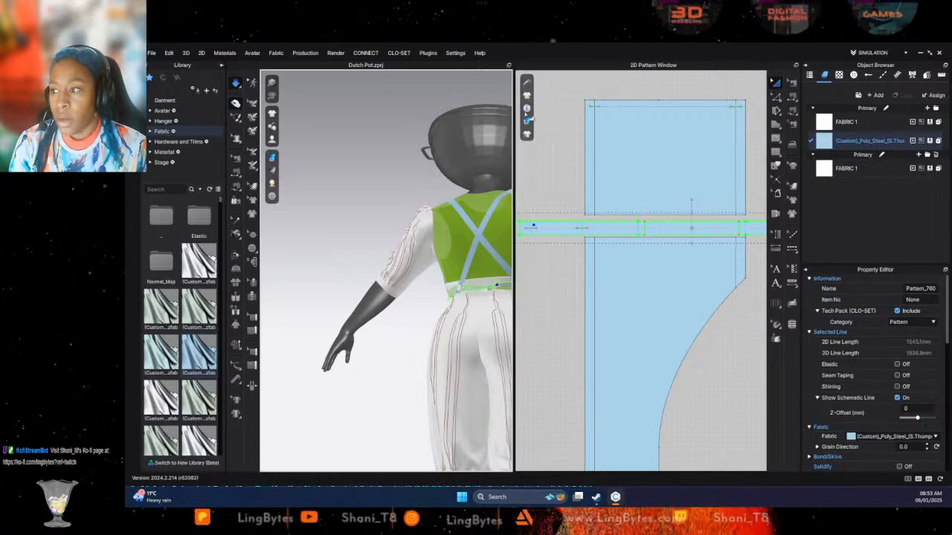
- Brush-select the mesh at the waistband's left end in the 2D pattern and freeze the selected area
left_click(235, 117)
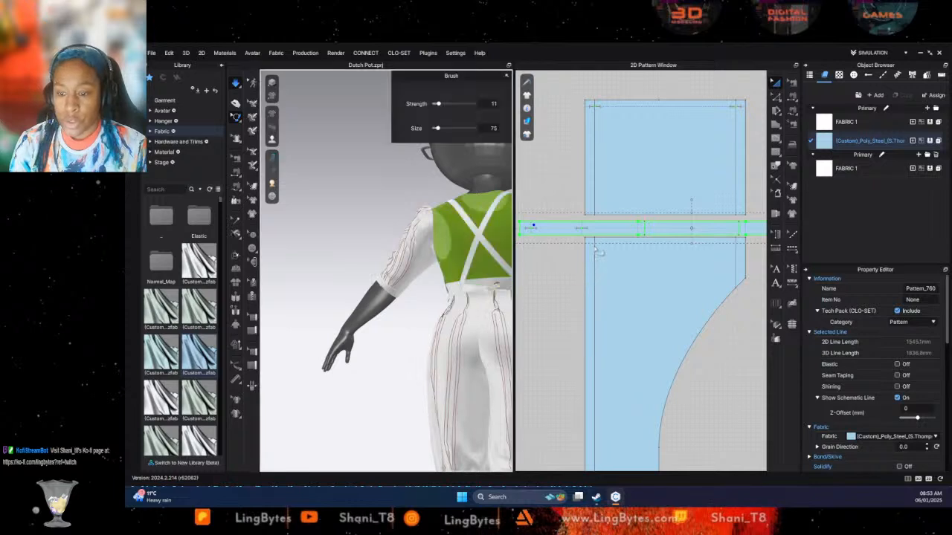
middle_click_drag(590, 256, 542, 270)
scroll(543, 266, "up", 2)
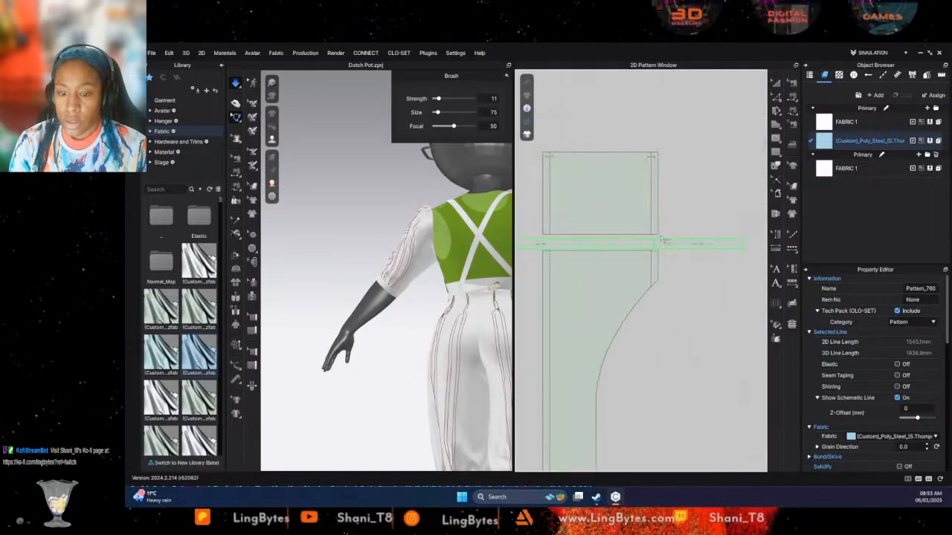
left_click_drag(714, 244, 720, 245)
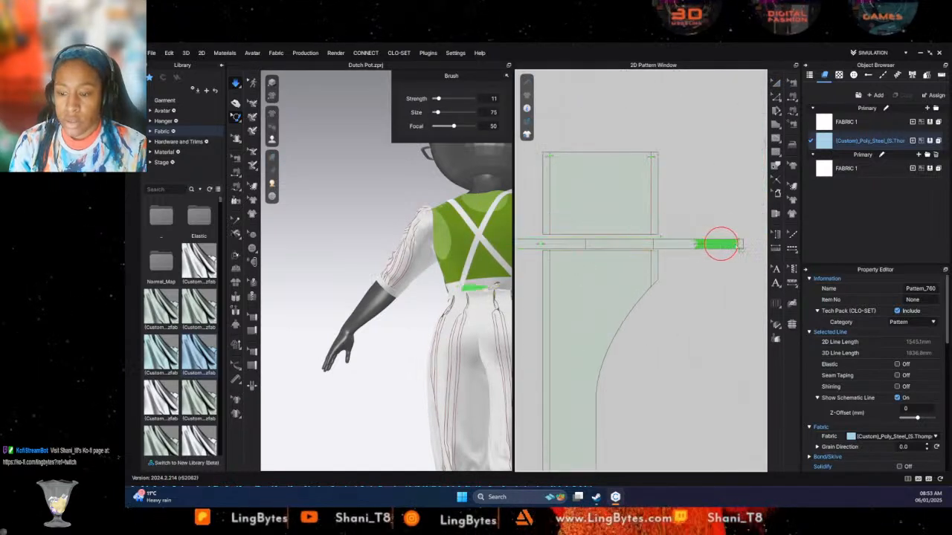
middle_click_drag(557, 256, 686, 260)
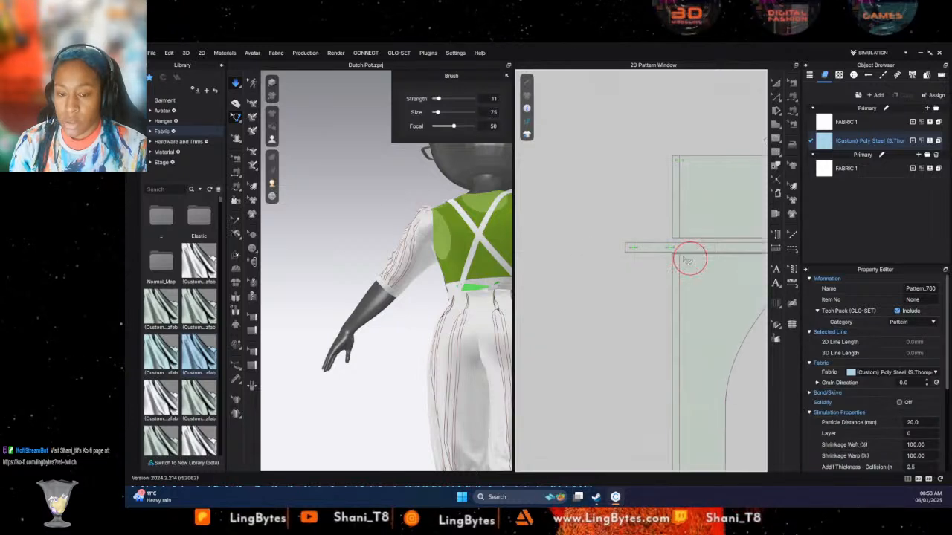
right_click(646, 249)
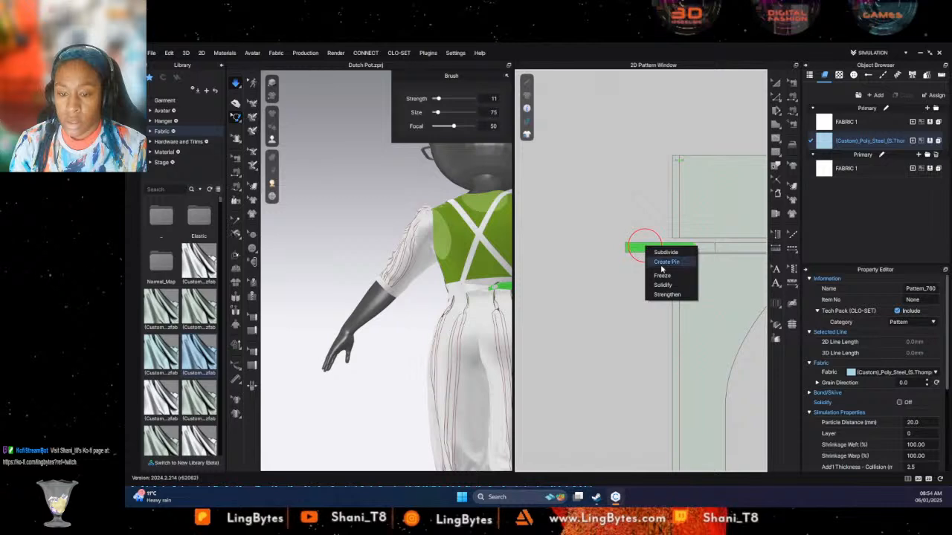
left_click(662, 276)
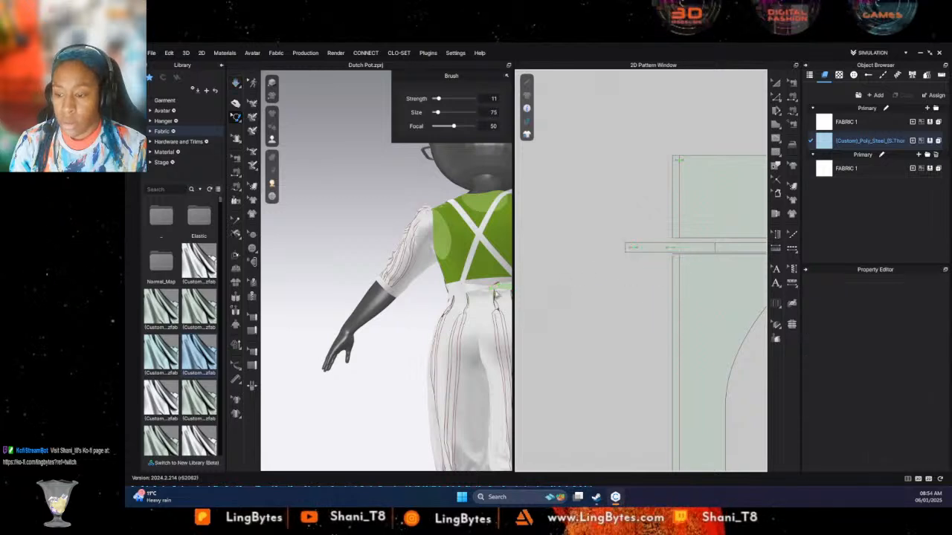
- Restart the simulation and pull the back of the waistband between the two strap buttons into a smoother position
left_click(234, 105)
left_click(470, 290)
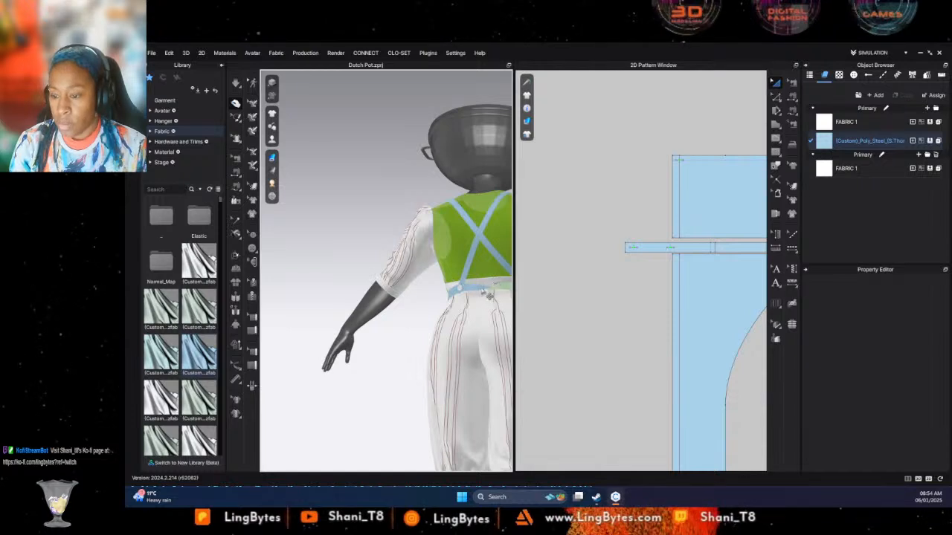
left_click(488, 290)
left_click(601, 321)
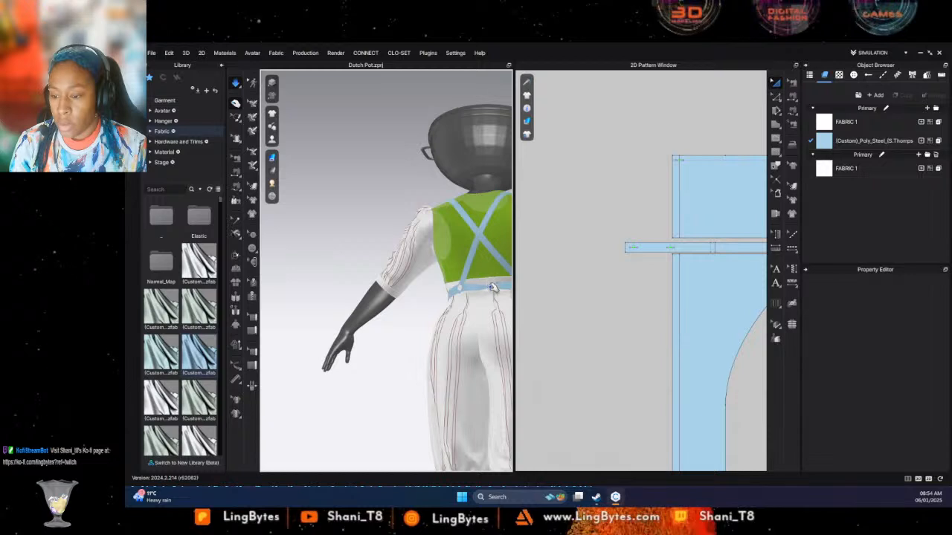
left_click(492, 290)
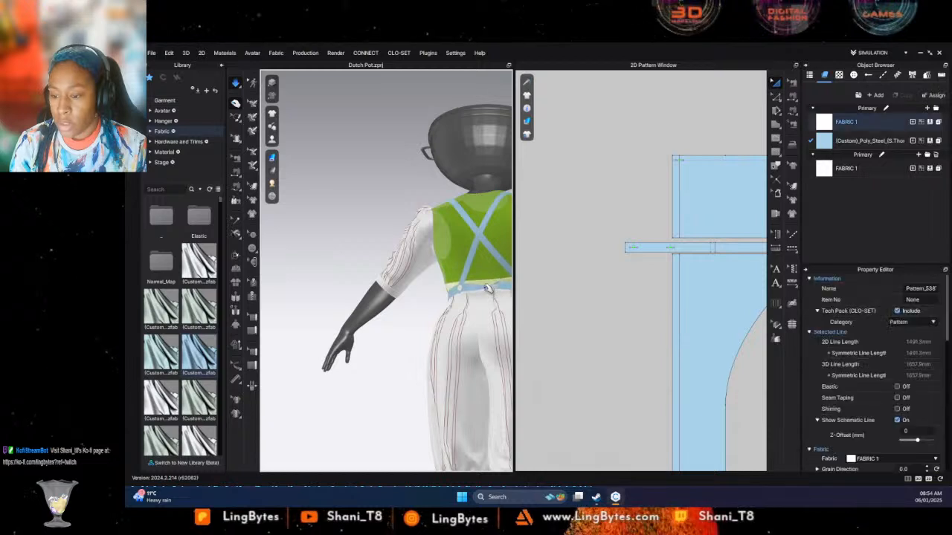
left_click(487, 292)
left_click_drag(478, 334, 386, 257)
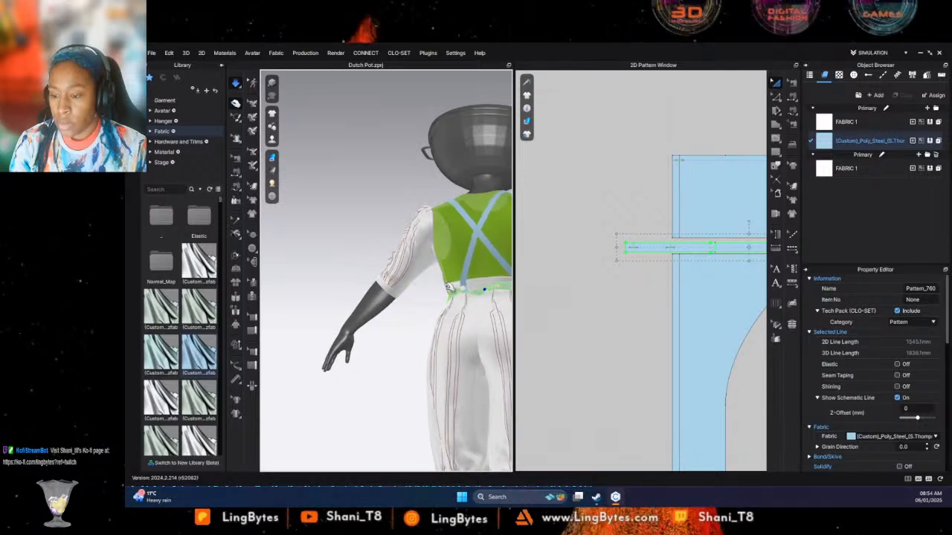
left_click(487, 281)
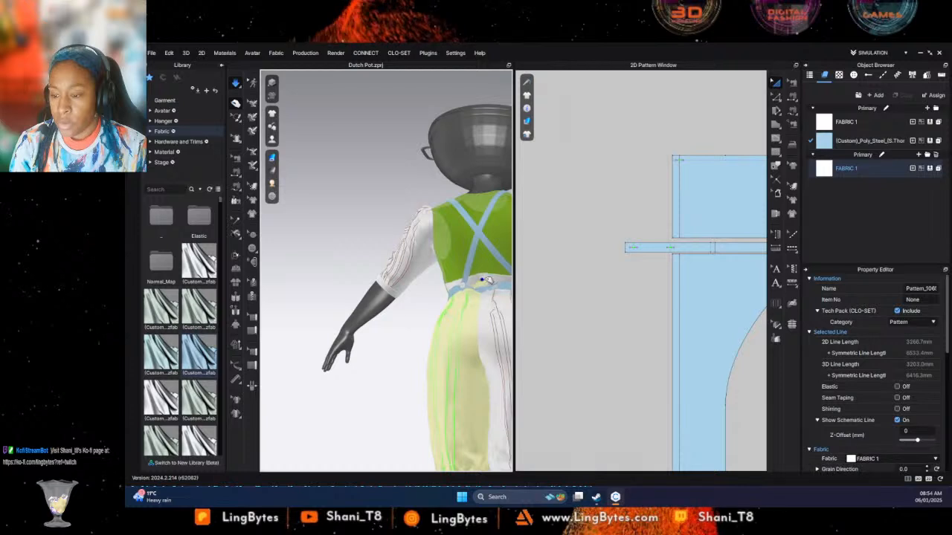
mouse_move(480, 287)
left_mouse_down()
mouse_move(512, 252)
mouse_move(482, 178)
mouse_move(487, 259)
mouse_move(470, 293)
mouse_move(474, 275)
mouse_move(492, 291)
left_mouse_up()
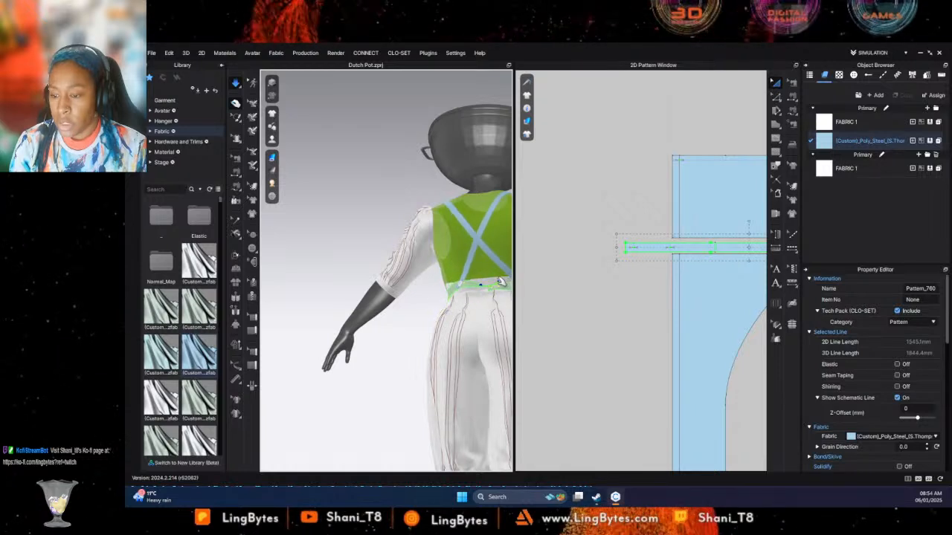
left_click(500, 281)
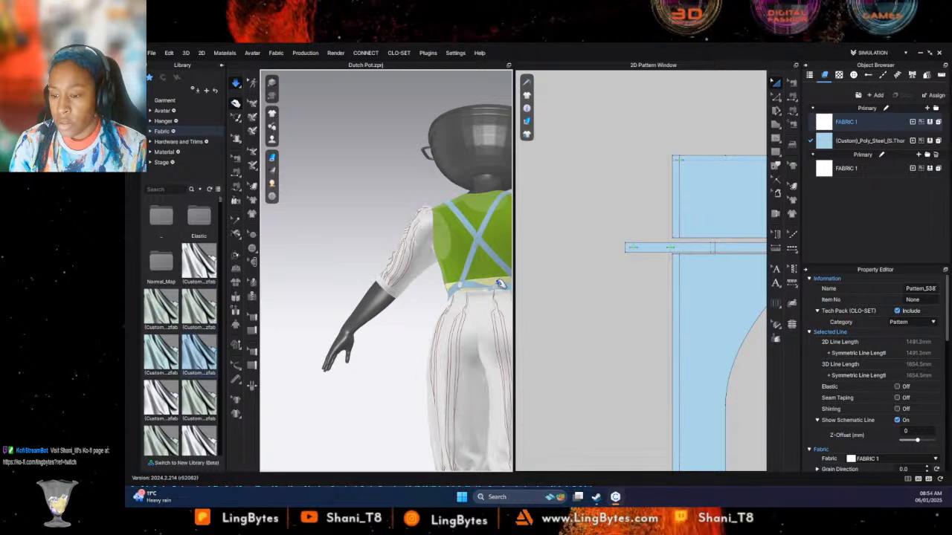
left_click(501, 287)
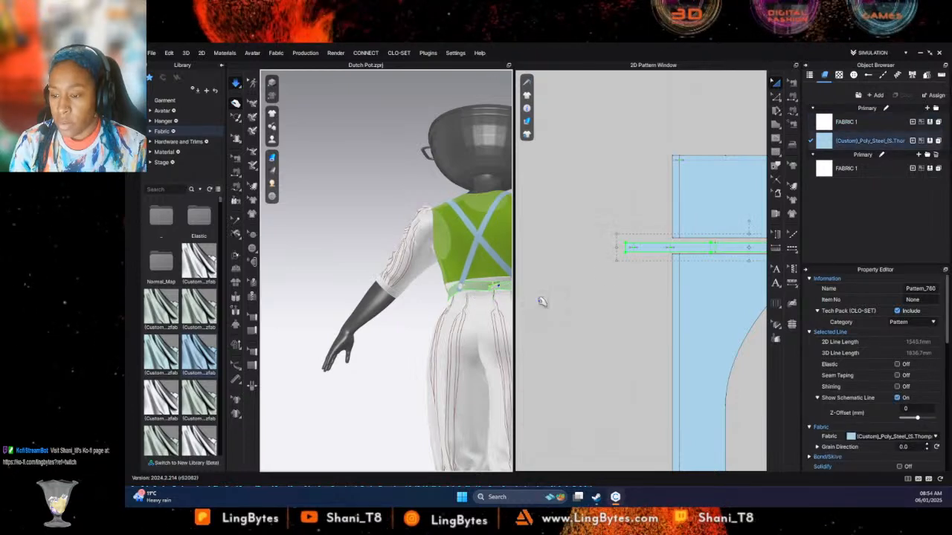
- Check the options available for the waistband pattern and view its fit from the back of the mannequin
right_click(655, 249)
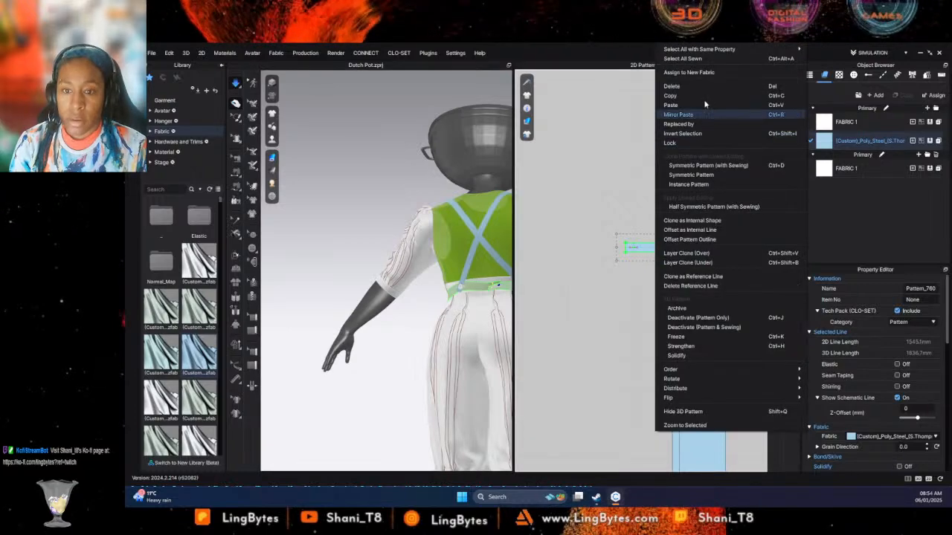
left_click(510, 288)
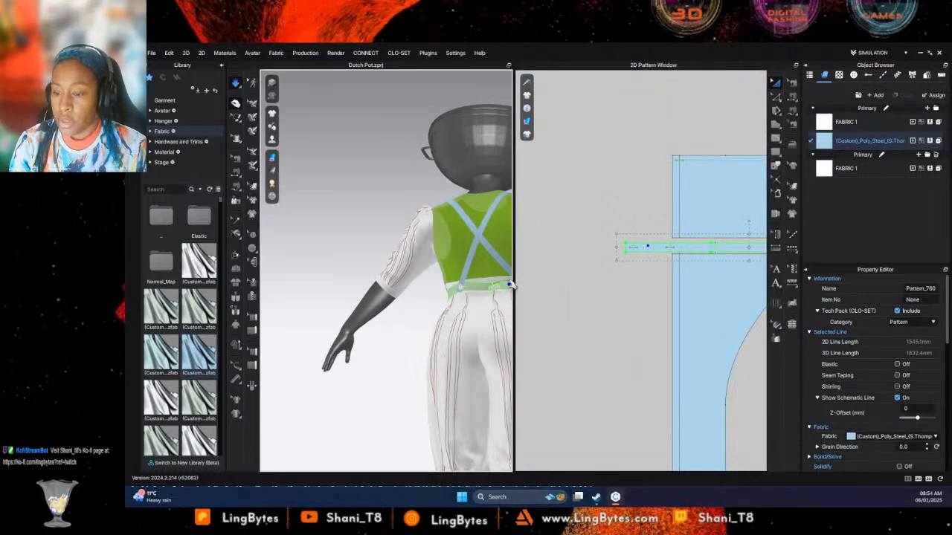
right_click(510, 287)
left_click(534, 302)
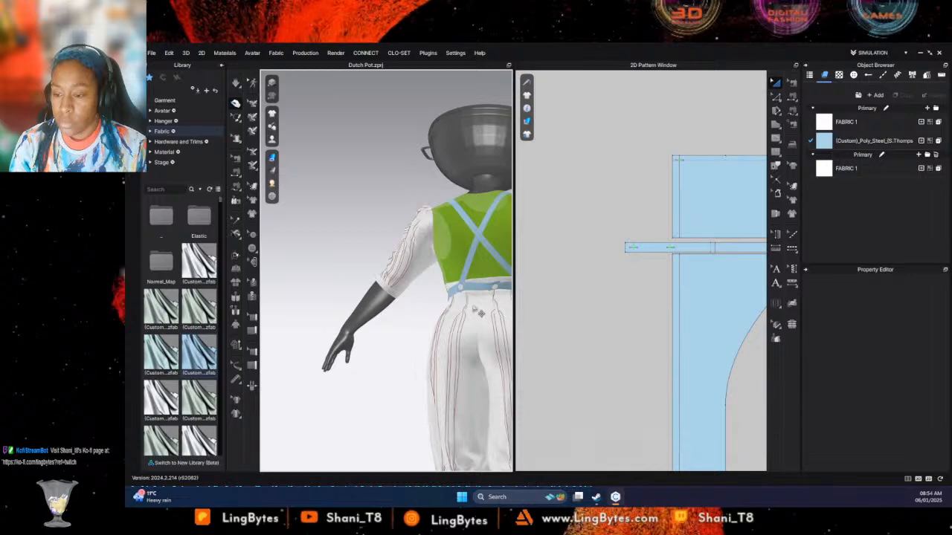
right_click_drag(473, 306, 514, 334)
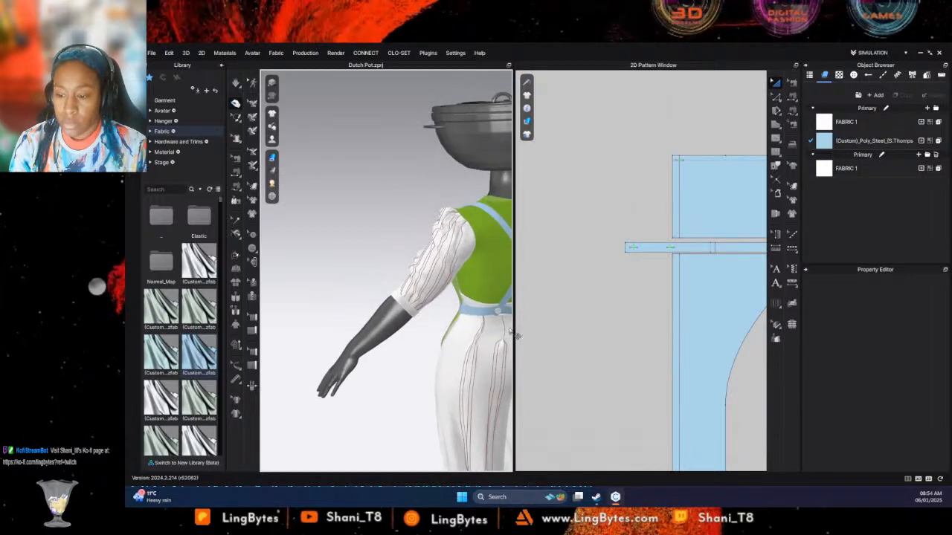
- Freeze the white trouser waistband beneath the apron's waistband and restart the simulation
right_click(471, 306)
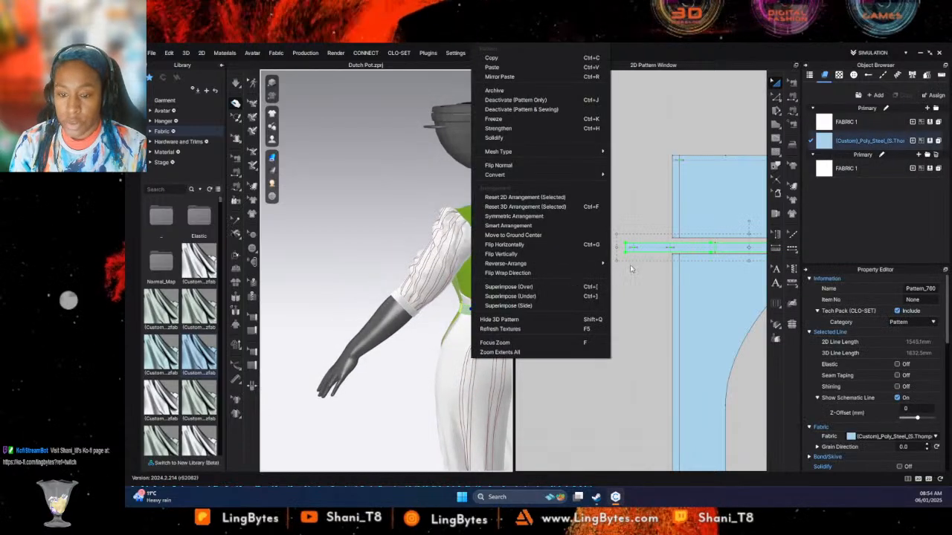
right_click(657, 244)
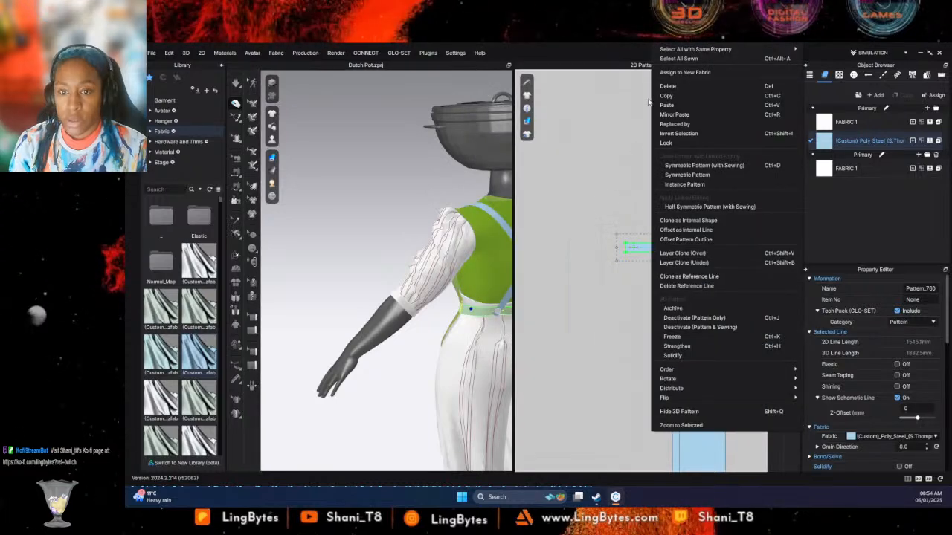
left_click(479, 301)
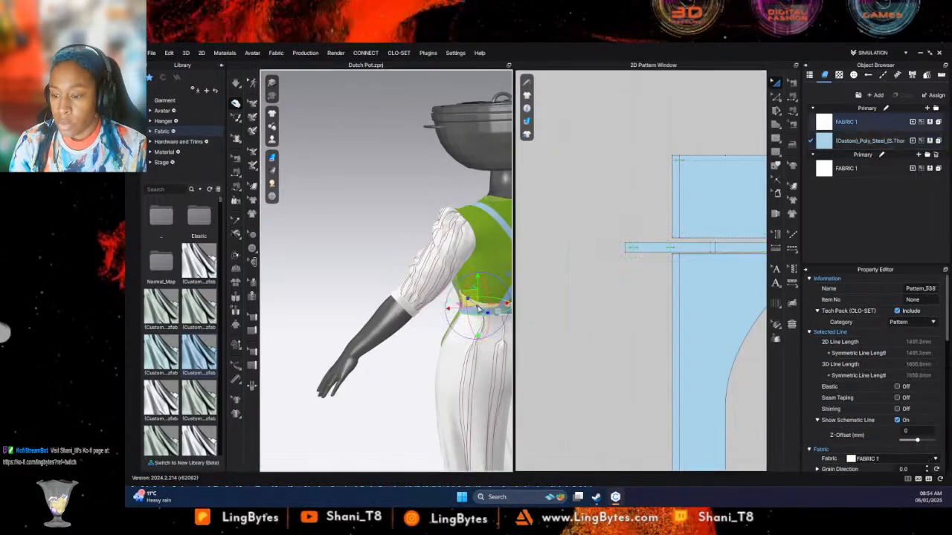
right_click(479, 307)
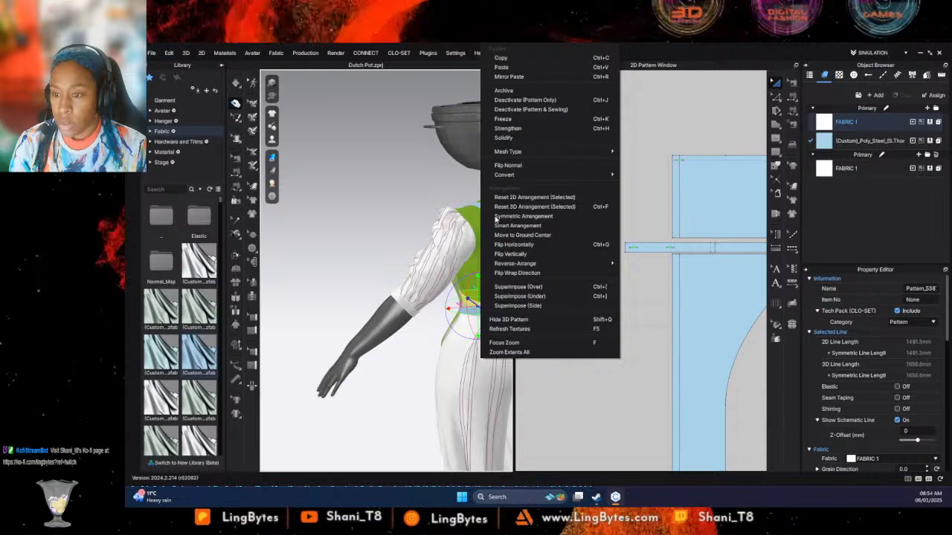
left_click(508, 128)
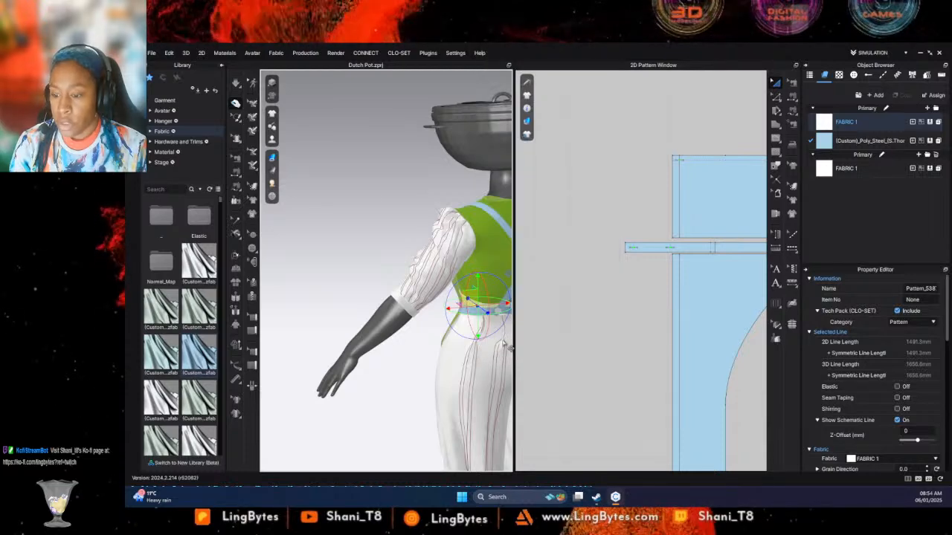
left_click(365, 213)
key("space")
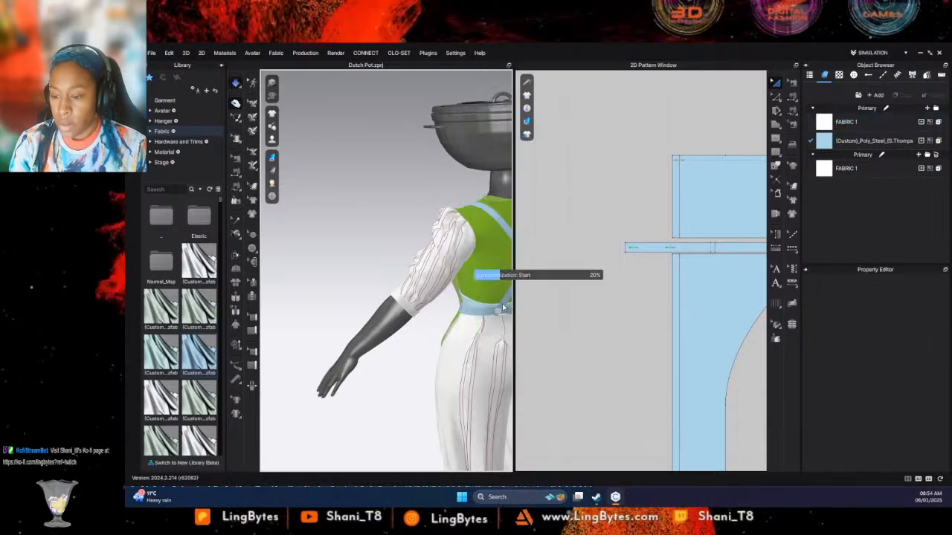
- Pull the lower end of the apron's back strap down onto the waistband
left_click(503, 301)
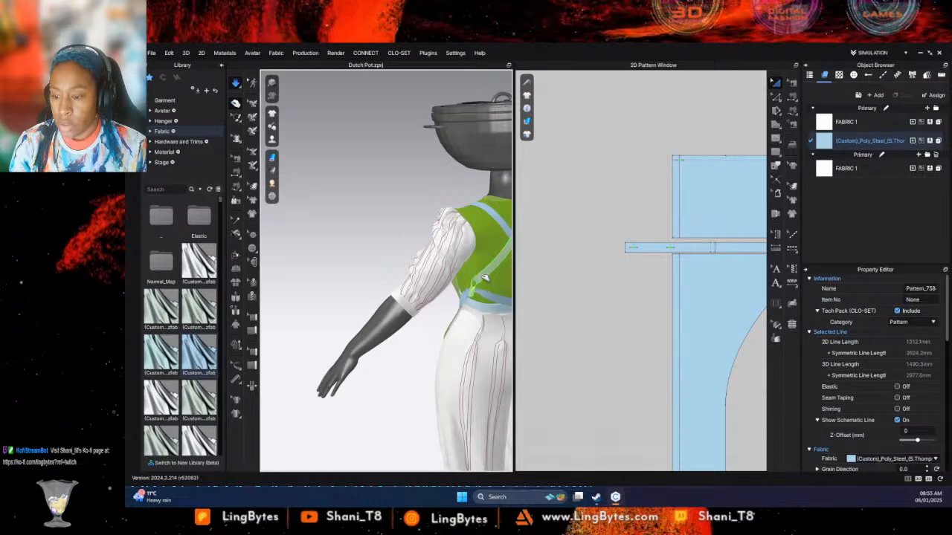
left_click_drag(472, 339, 496, 309)
right_click_drag(495, 309, 489, 311)
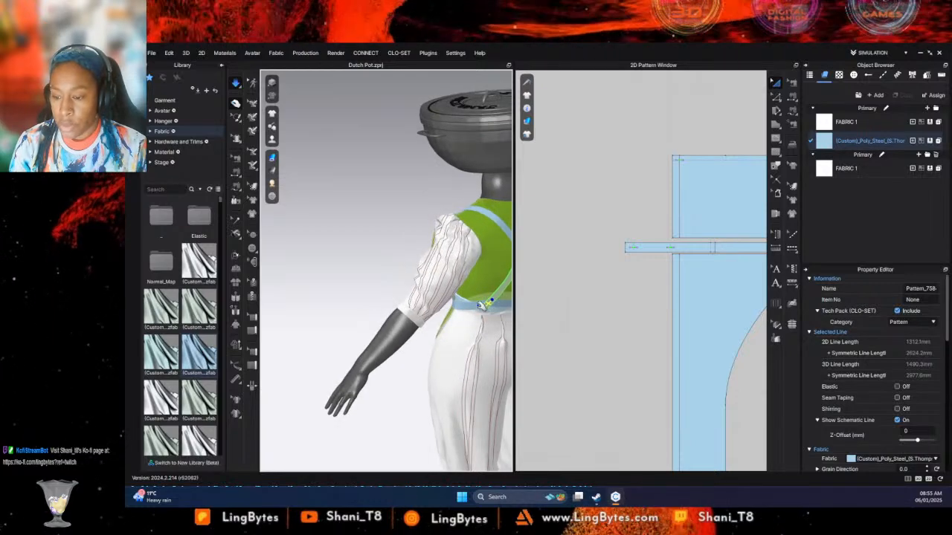
- Freeze the apron's waistband pattern while the simulation is running
left_click(488, 309)
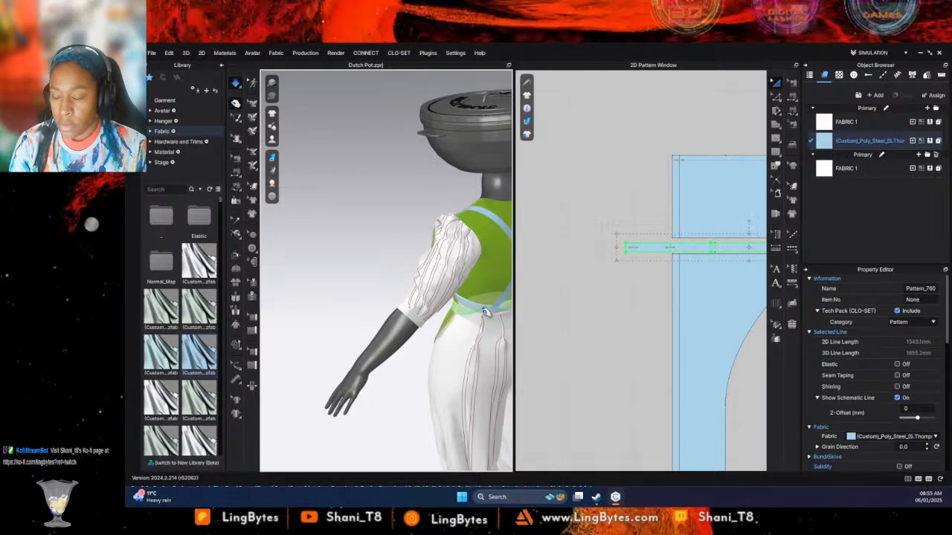
right_click(506, 306)
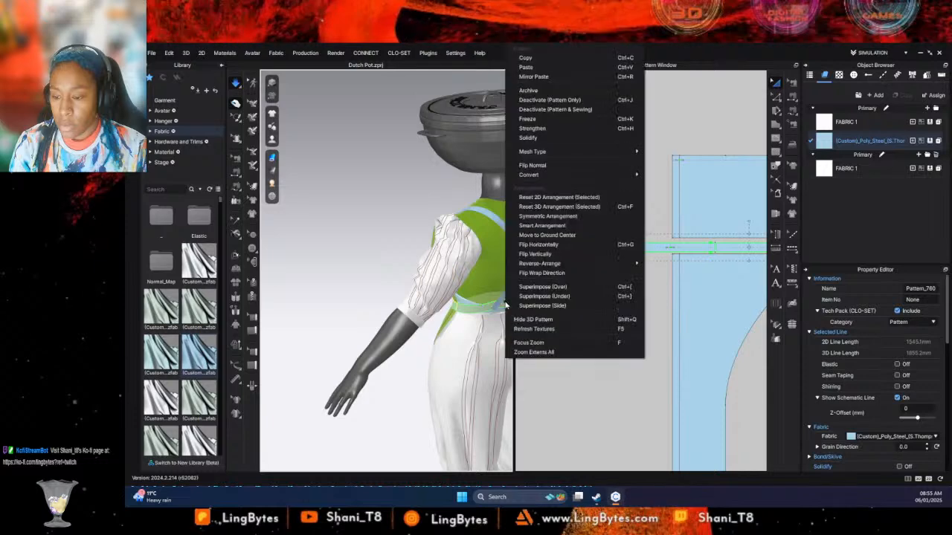
left_click(523, 121)
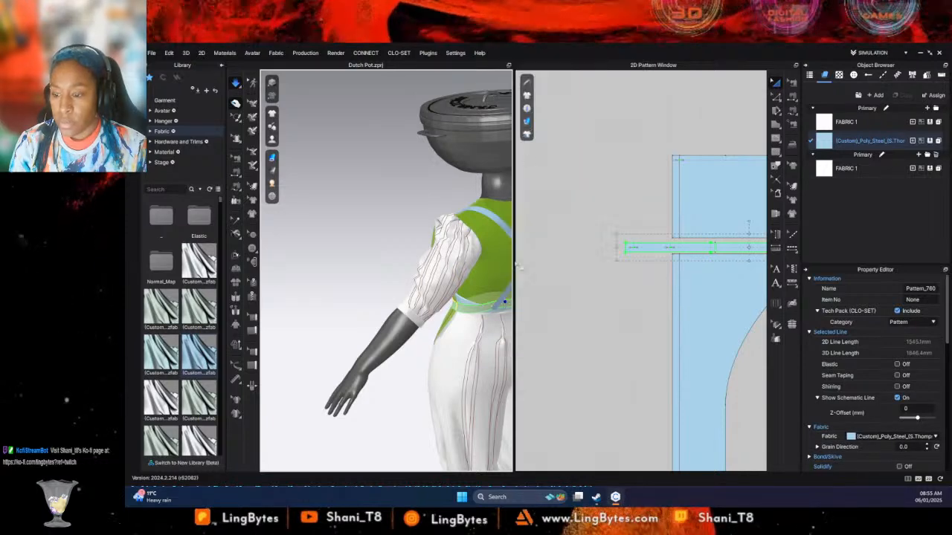
right_click(461, 299)
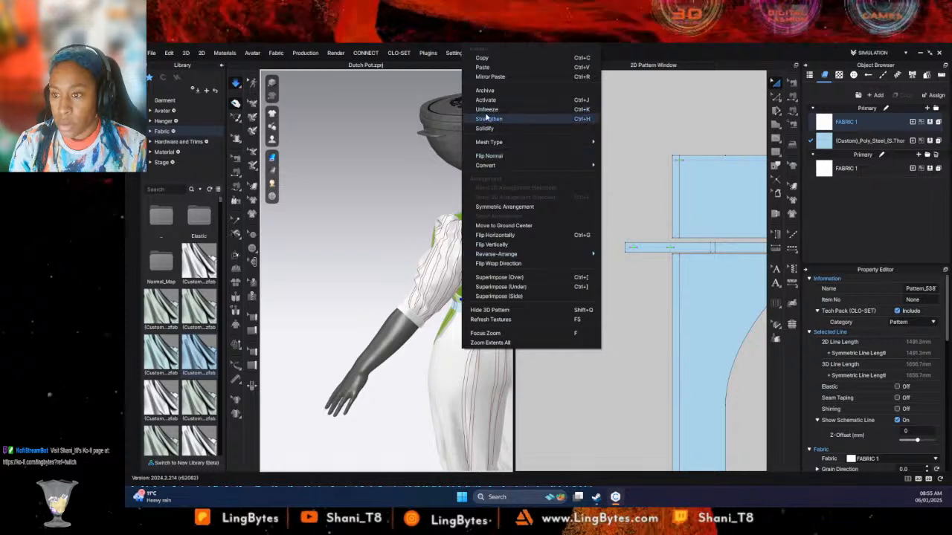
left_click(487, 118)
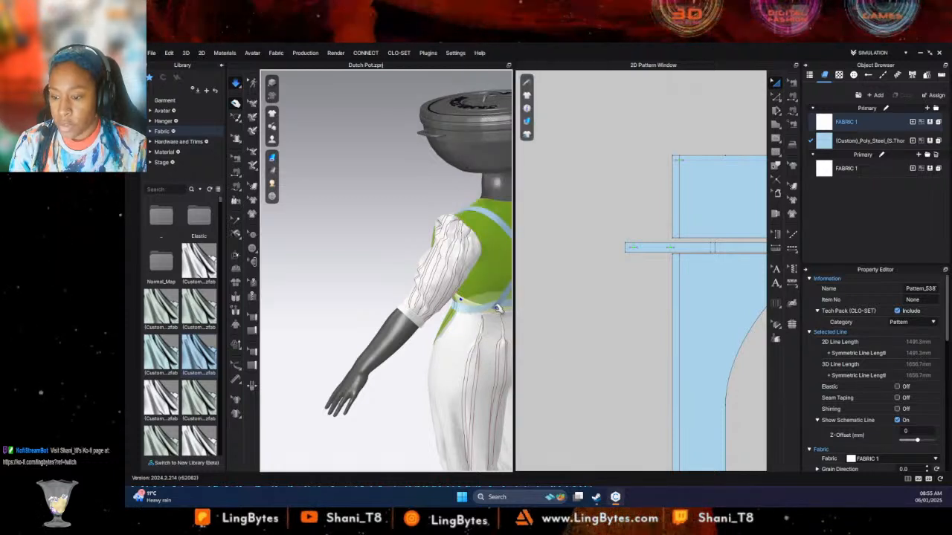
- Pull the back strap's lower end into place against the frozen apron waistband
left_click(499, 308)
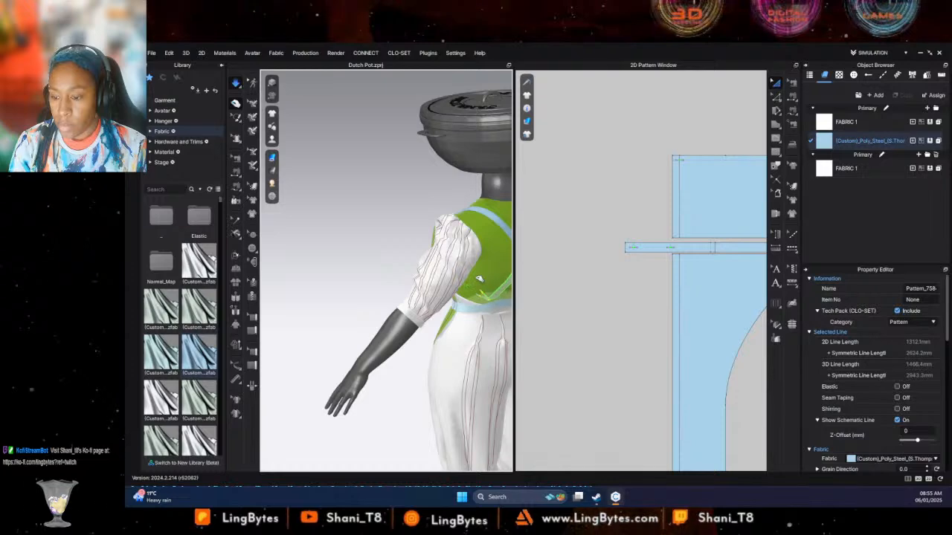
right_click_drag(499, 308, 396, 312)
scroll(396, 312, "up", 8)
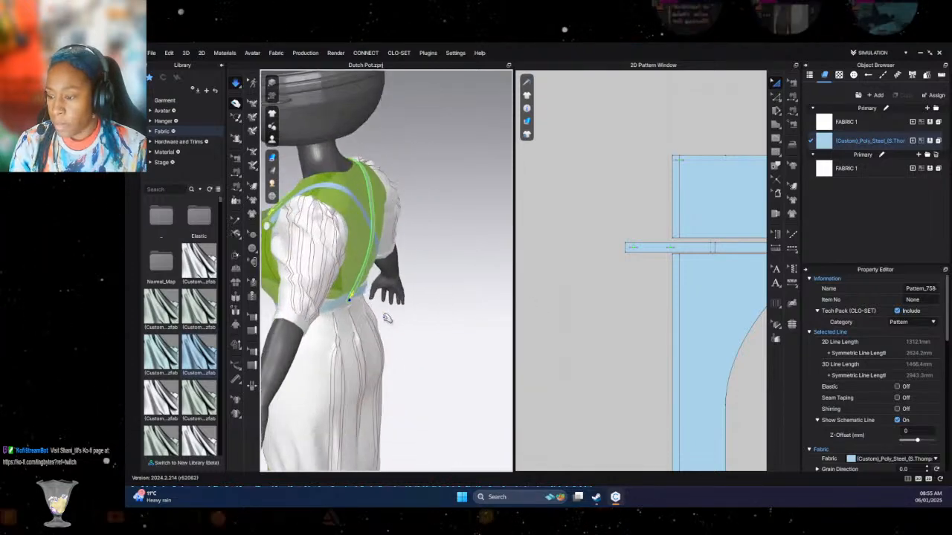
middle_click_drag(441, 279, 448, 272)
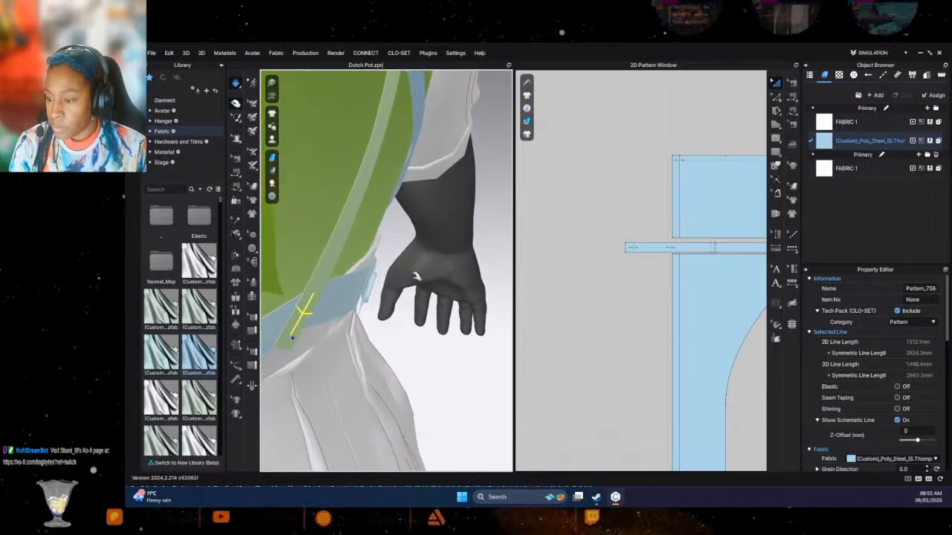
mouse_move(296, 338)
left_mouse_down()
mouse_move(273, 291)
mouse_move(310, 315)
mouse_move(272, 303)
mouse_move(305, 328)
left_mouse_up()
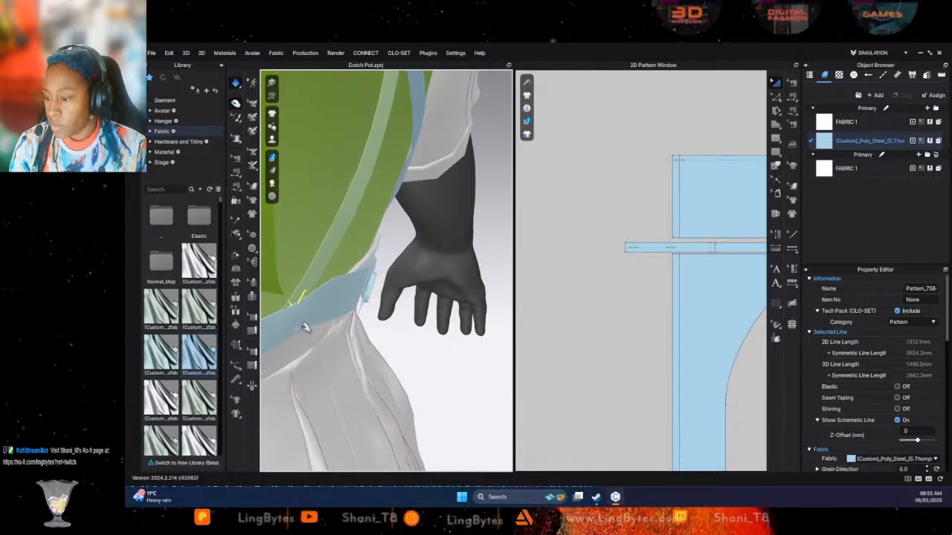
- Examine how the apron waistband, strap end and button sit against the trouser waist from the side and up close
left_click(298, 326)
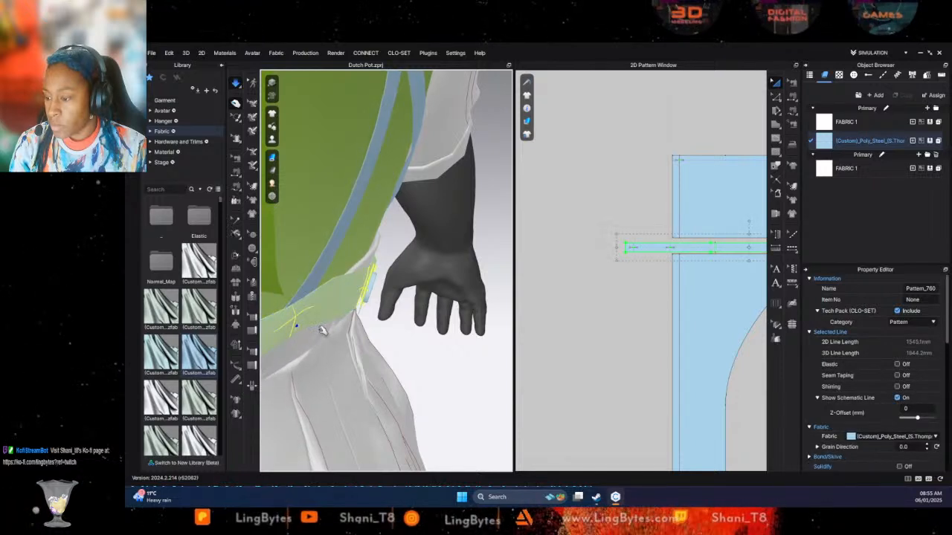
mouse_move(326, 325)
right_mouse_down()
mouse_move(350, 334)
mouse_move(332, 336)
right_mouse_up()
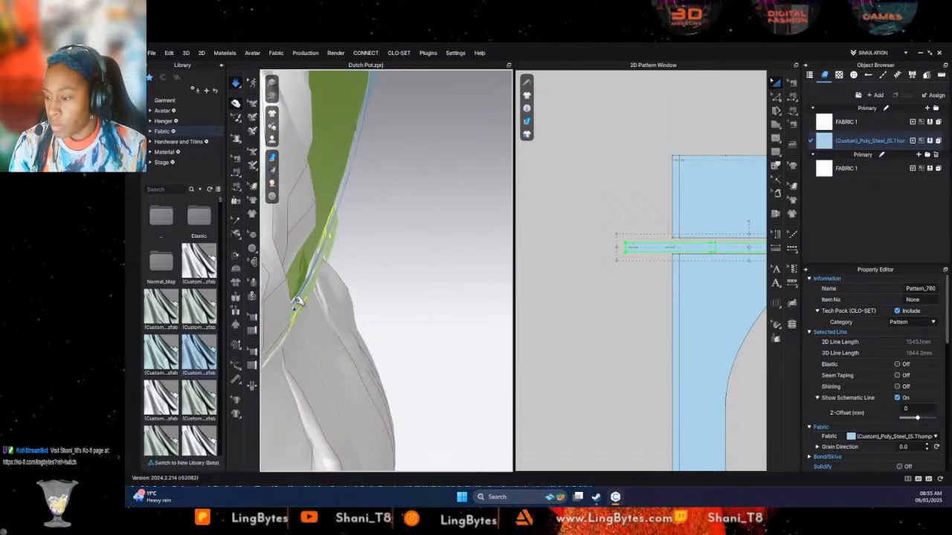
left_click(295, 302)
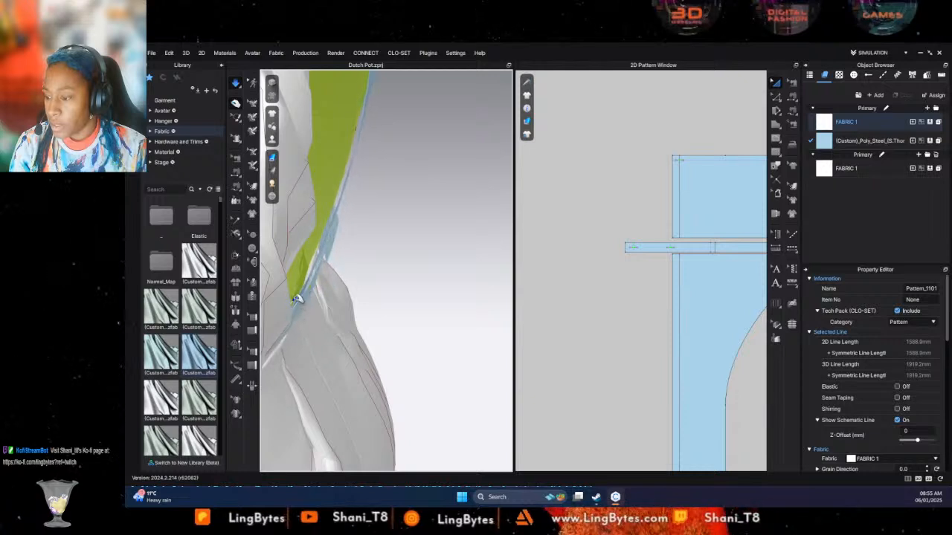
left_click(296, 300)
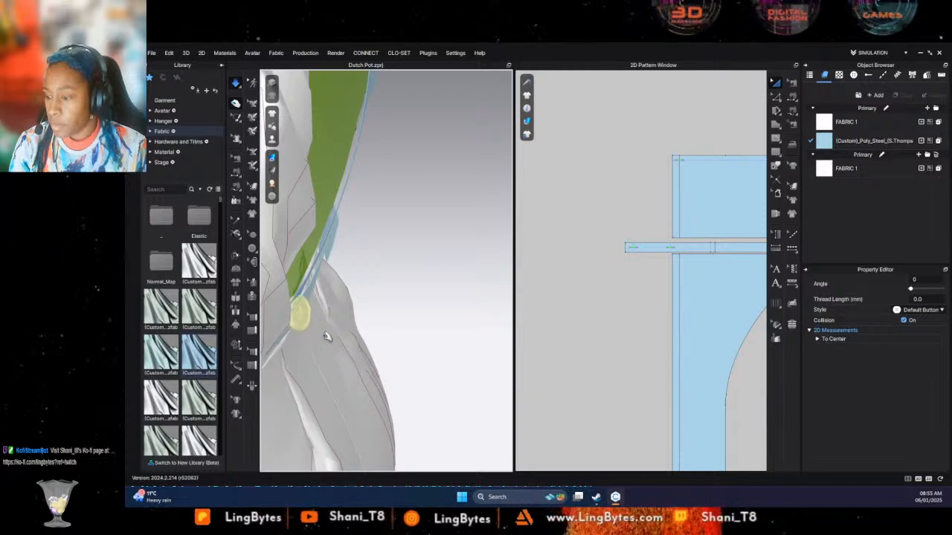
right_click_drag(323, 323, 265, 293)
right_click_drag(374, 317, 258, 372)
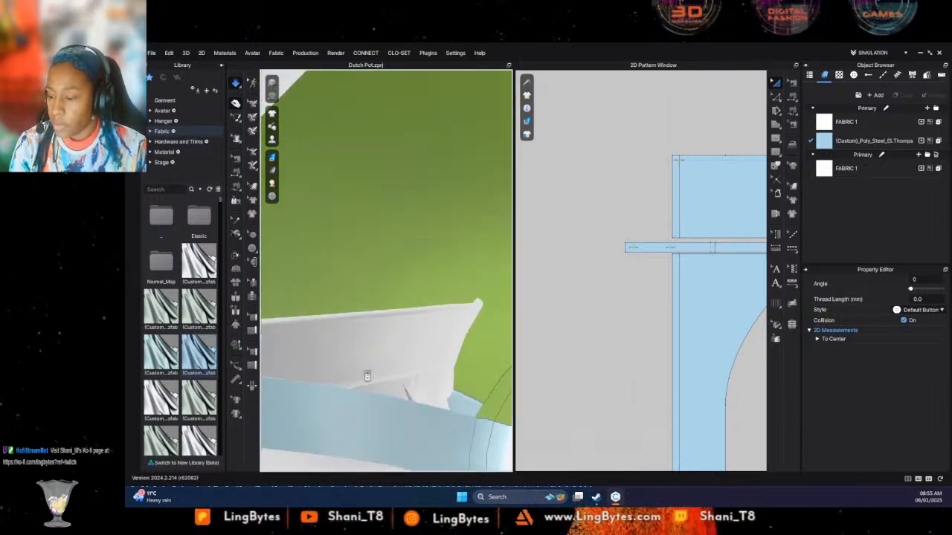
right_click_drag(367, 377, 460, 339)
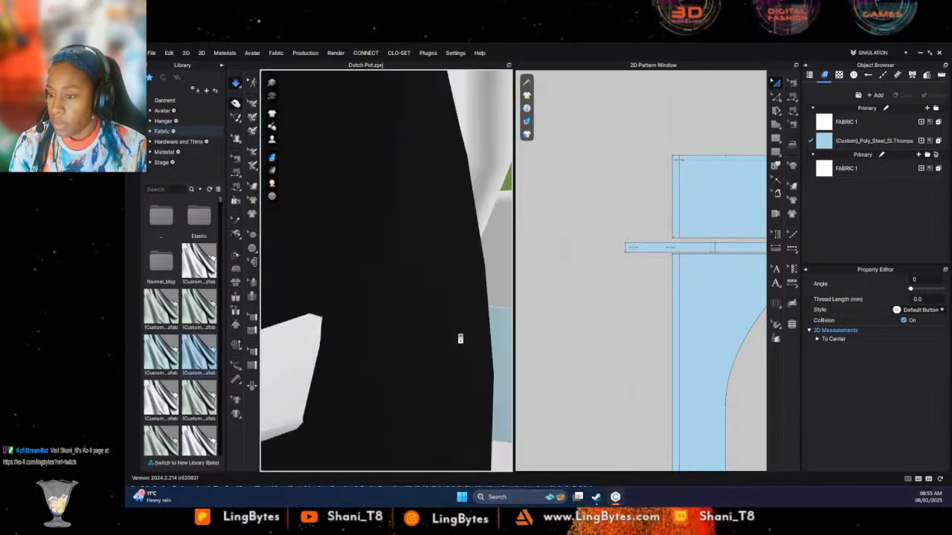
scroll(461, 337, "down", 3)
scroll(452, 344, "up", 2)
scroll(449, 339, "down", 5)
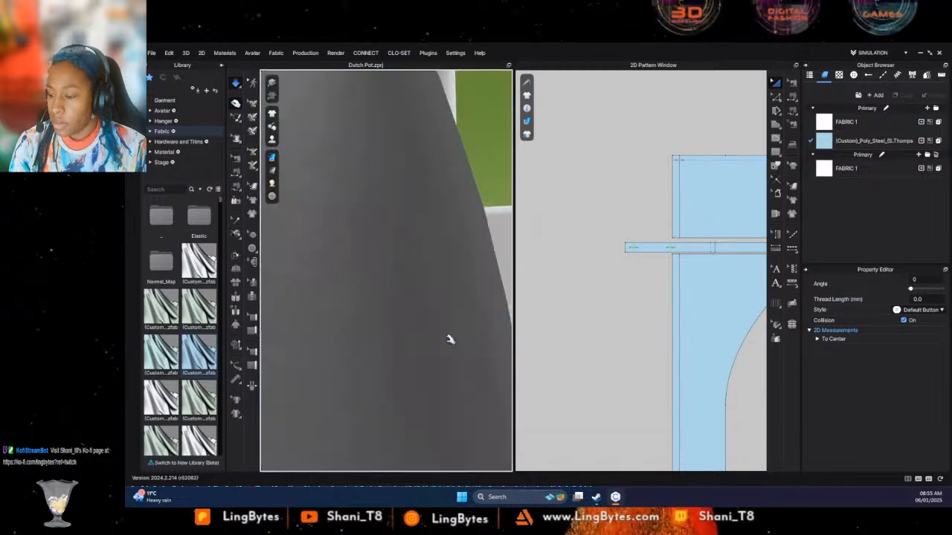
right_click_drag(440, 349, 300, 336)
scroll(438, 316, "down", 4)
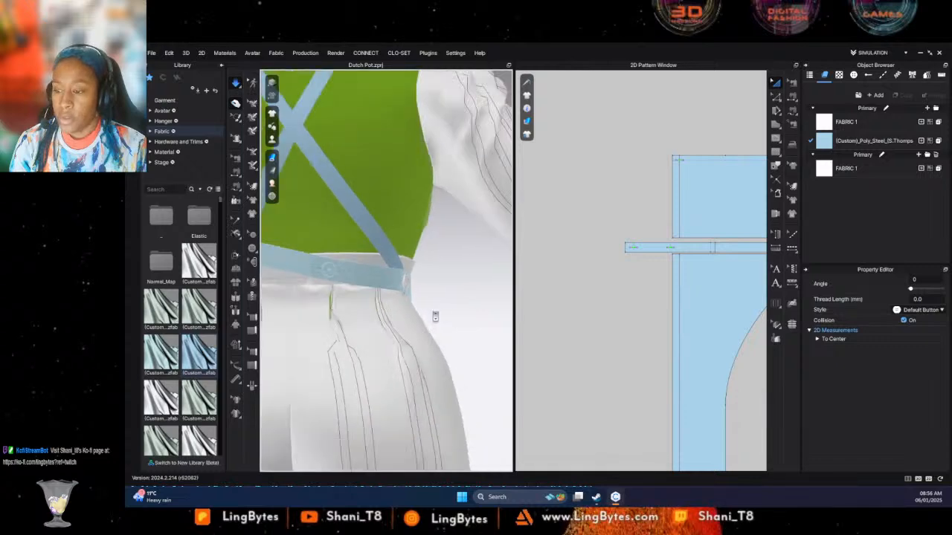
- Try unfreezing the apron waistband and pulling its back section into a smoother position
right_click_drag(436, 317, 333, 283)
left_click(329, 269)
right_click(323, 270)
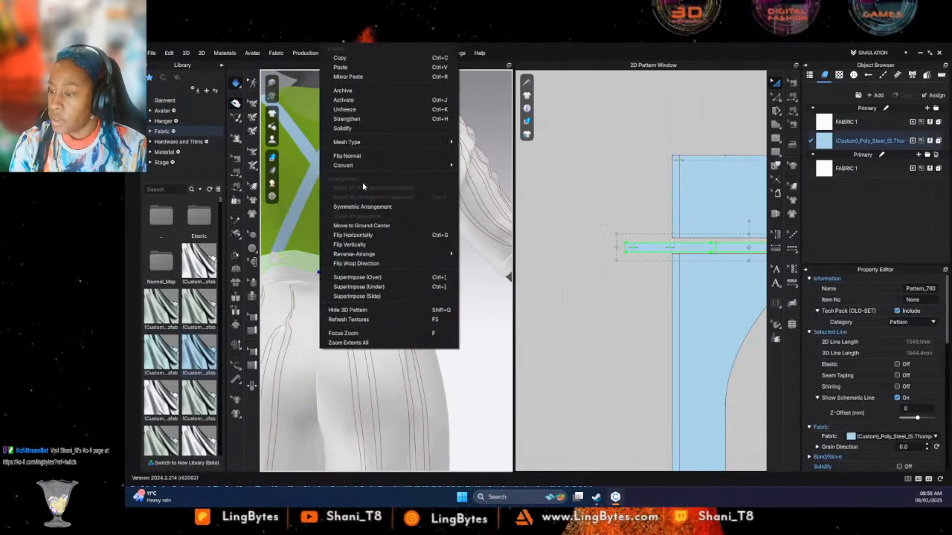
left_click(348, 111)
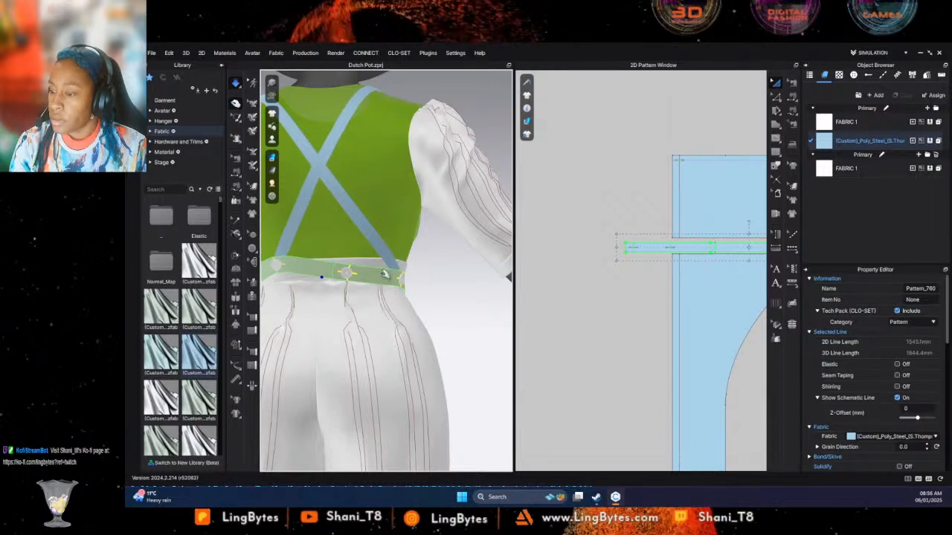
left_click_drag(391, 275, 374, 257)
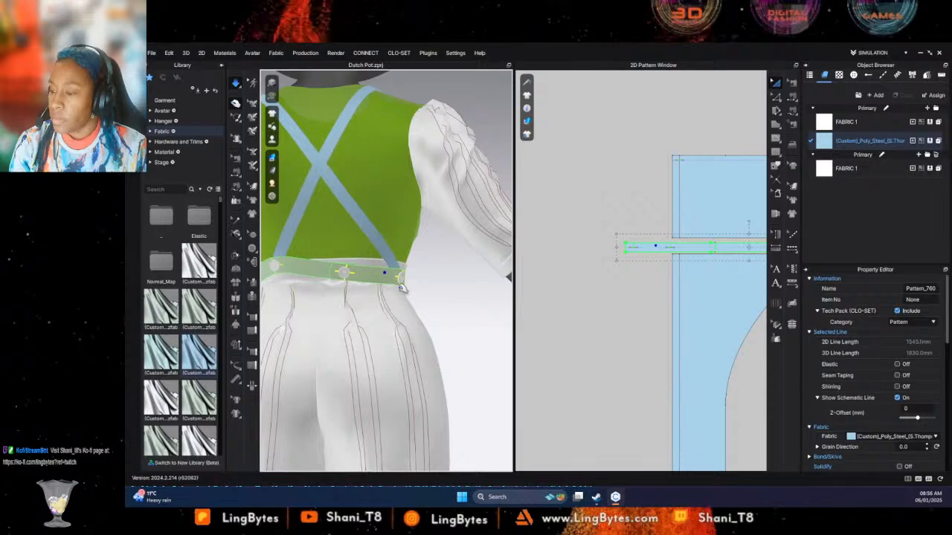
scroll(391, 273, "down", 5)
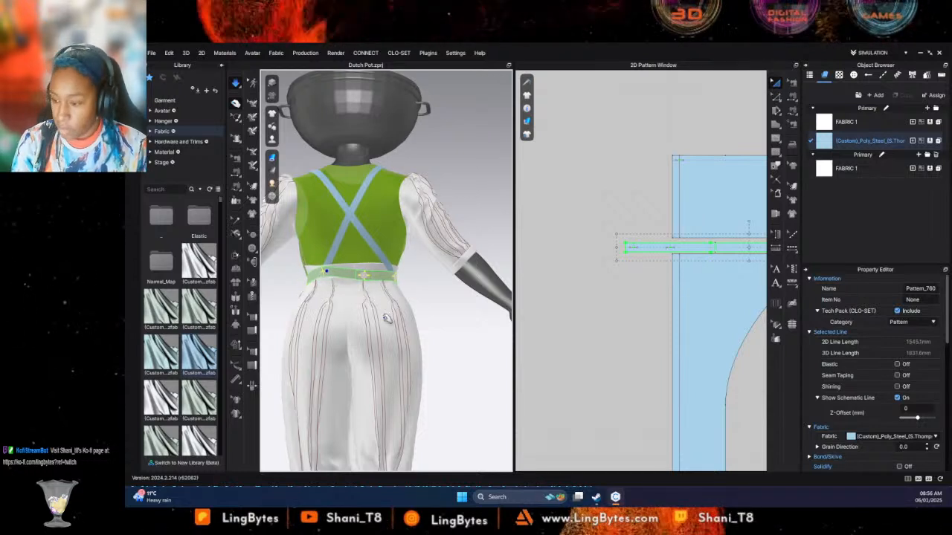
key("space")
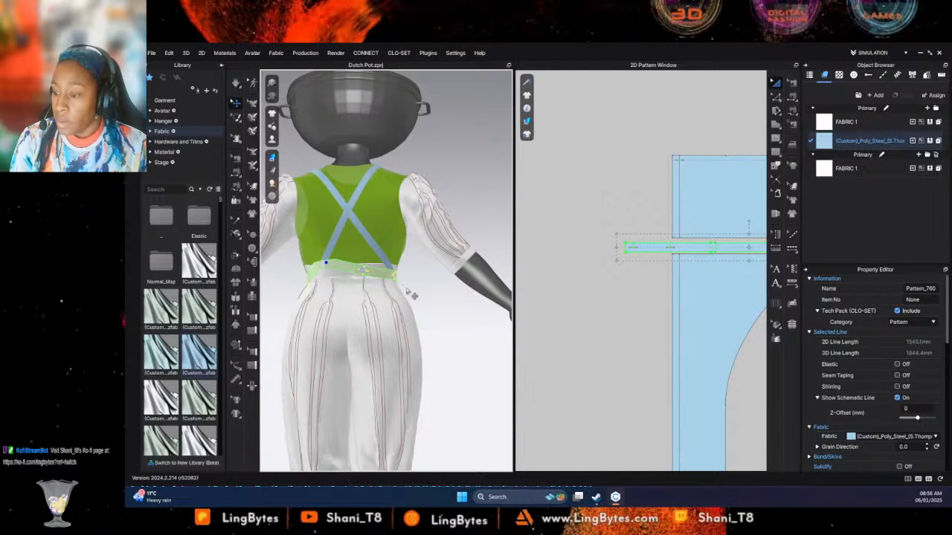
- Change the apron fabric's base color to the dark brown Orange 4
right_click_drag(394, 333, 550, 305)
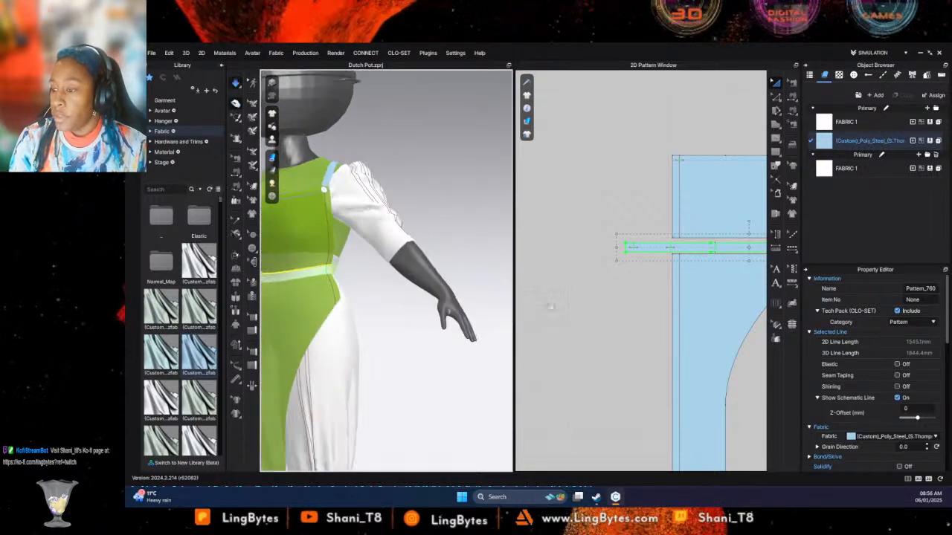
right_click_drag(492, 318, 586, 361)
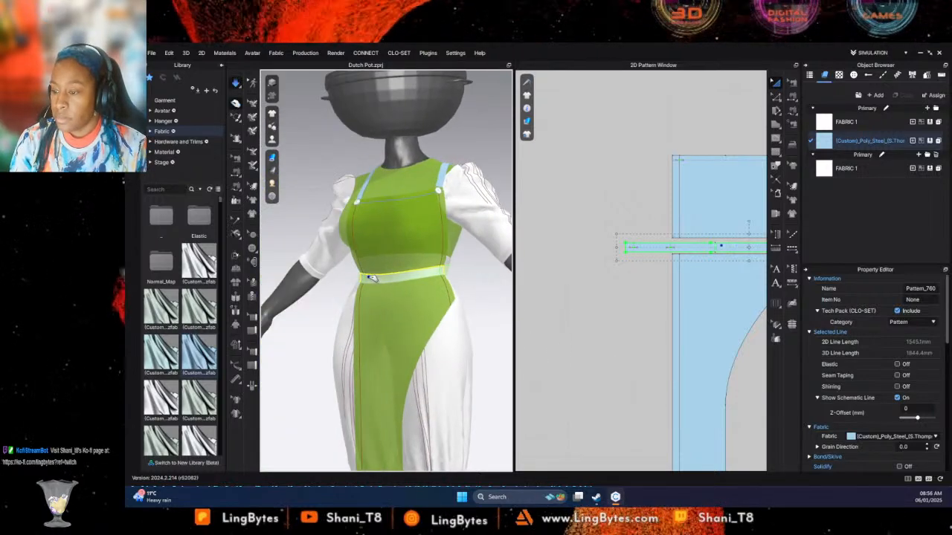
left_click(364, 233)
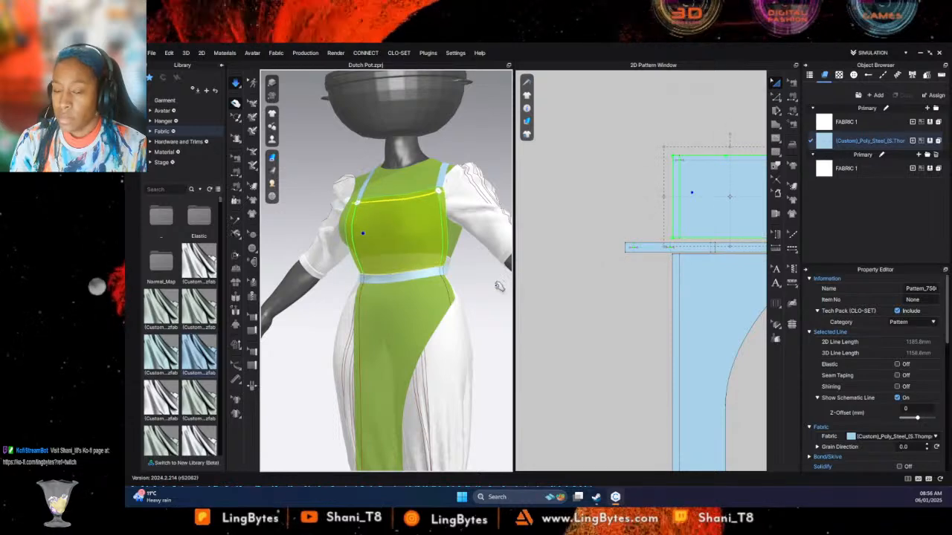
left_click(859, 143)
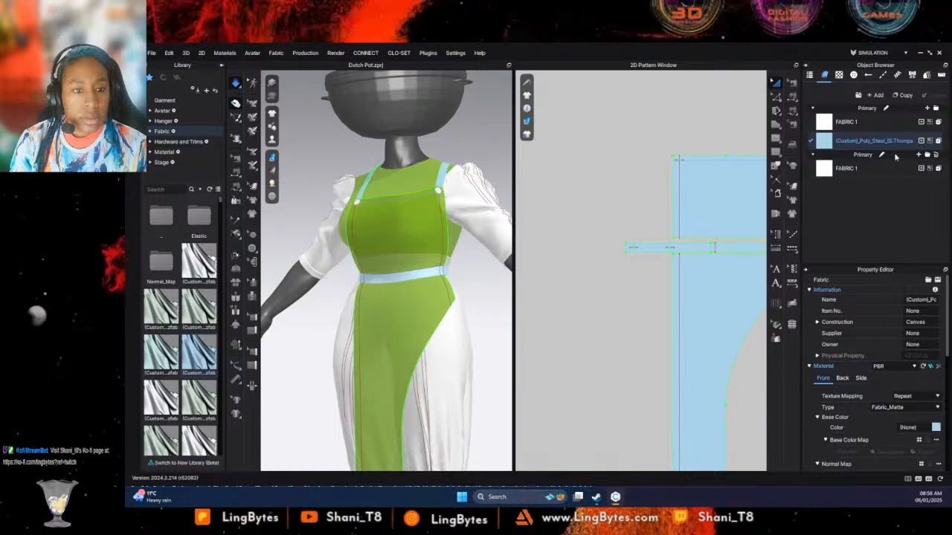
left_click(936, 428)
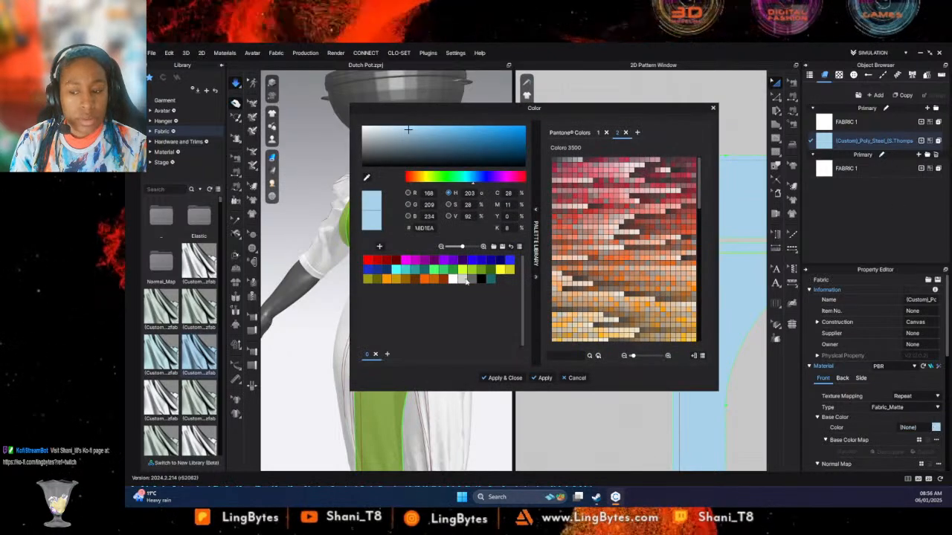
left_click(415, 279)
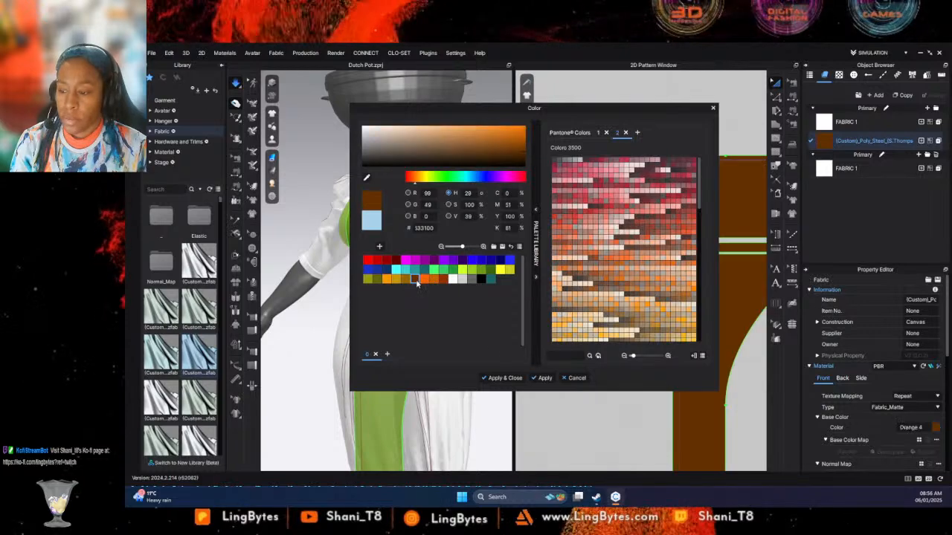
left_click(483, 382)
- Set the brown apron fabric's material type to Leather
scroll(616, 272, "down", 5)
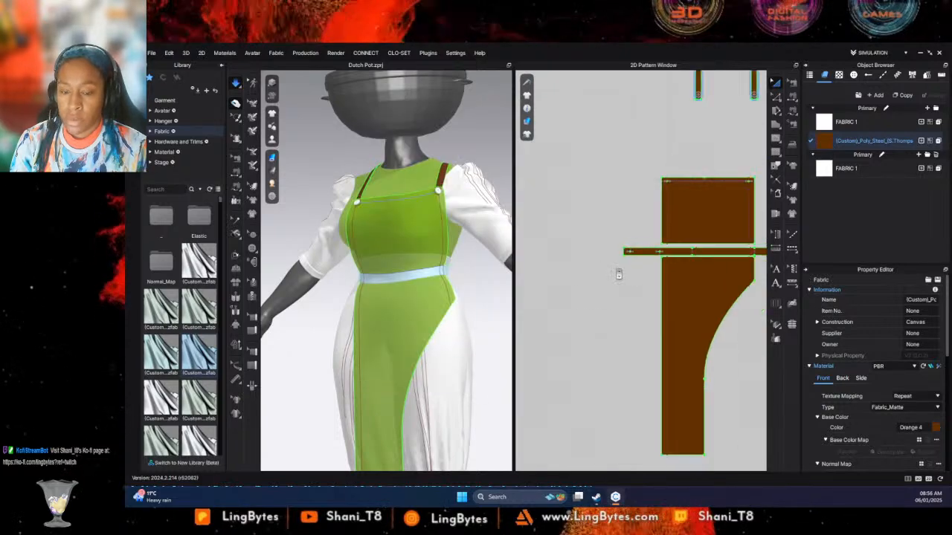
middle_click_drag(728, 306, 757, 235)
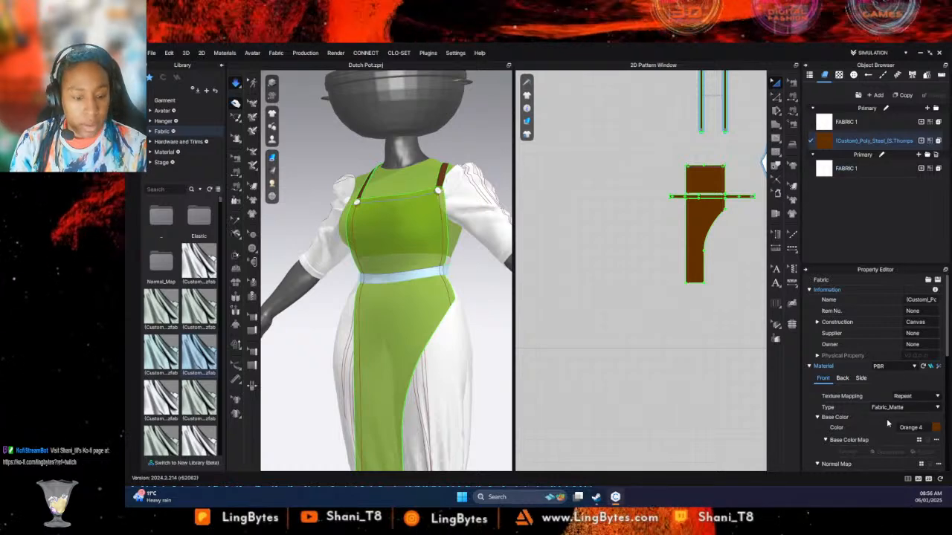
left_click(890, 407)
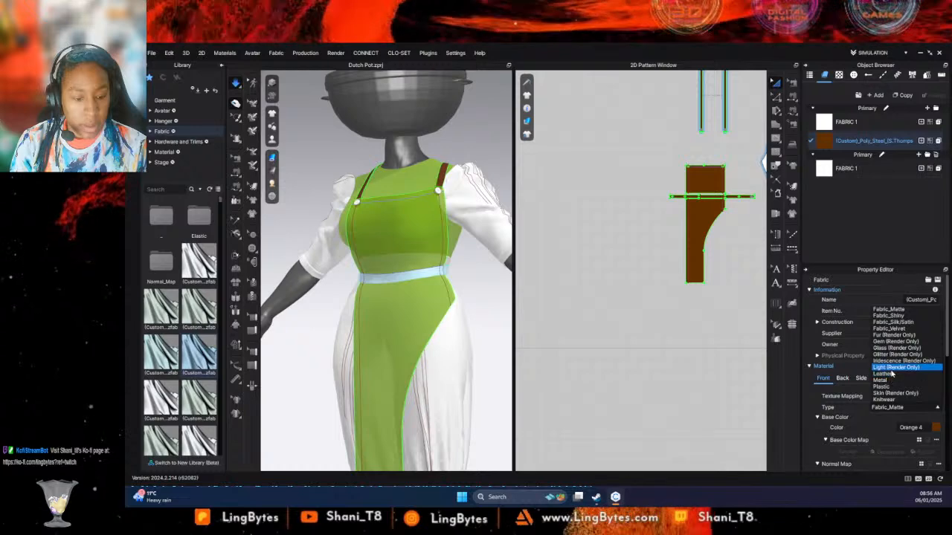
left_click(892, 367)
left_click(887, 407)
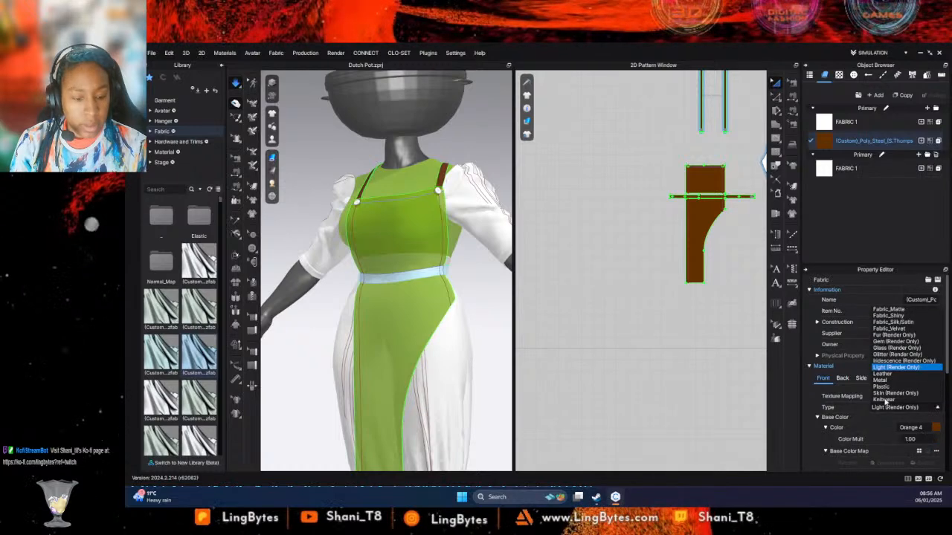
left_click(890, 374)
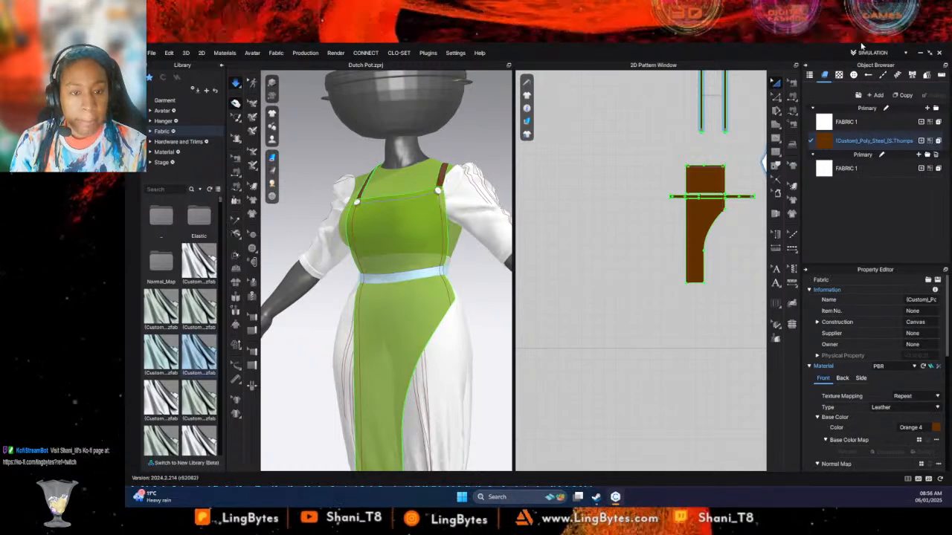
- Duplicate the brown leather fabric and assign the copy to the apron's bib and skirt patterns
left_click(901, 95)
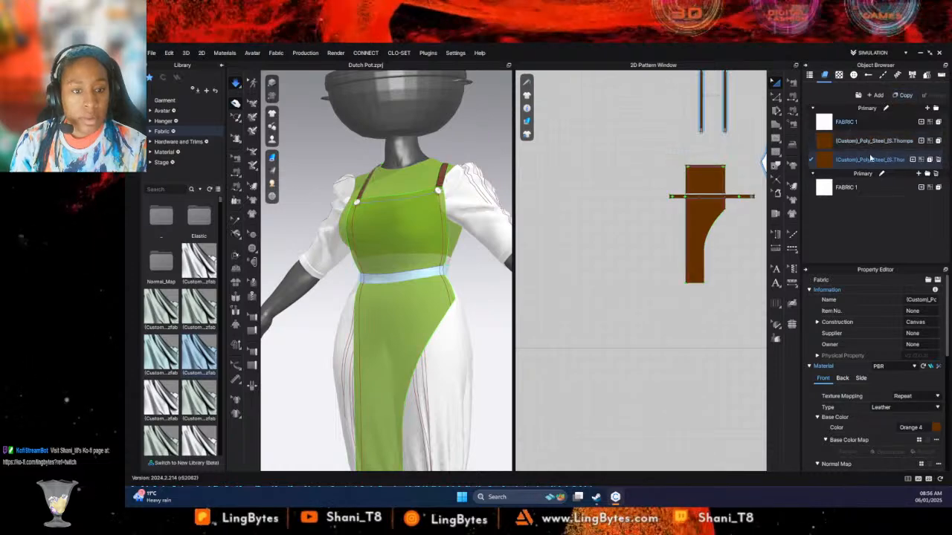
left_click_drag(682, 182, 695, 221)
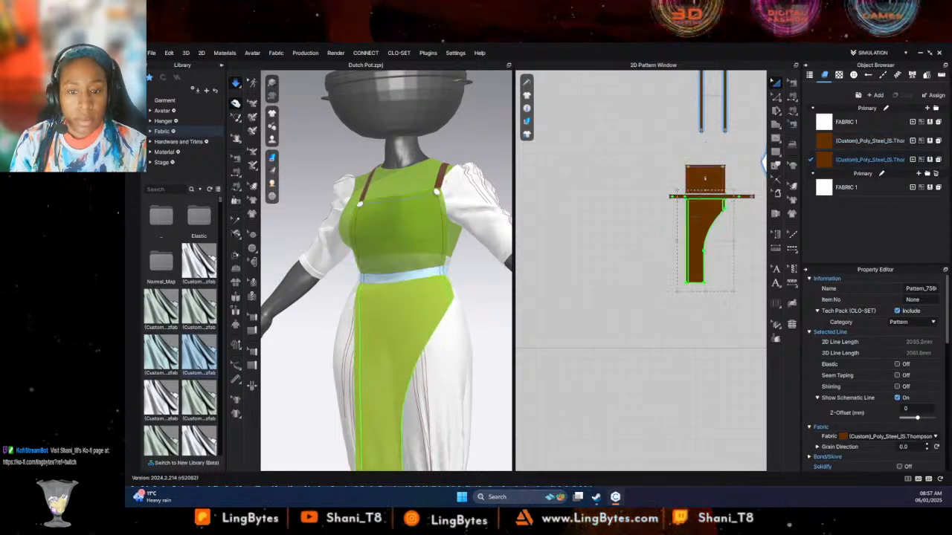
- Set the duplicated leather fabric's base color to the dark navy 031329
left_click(873, 162)
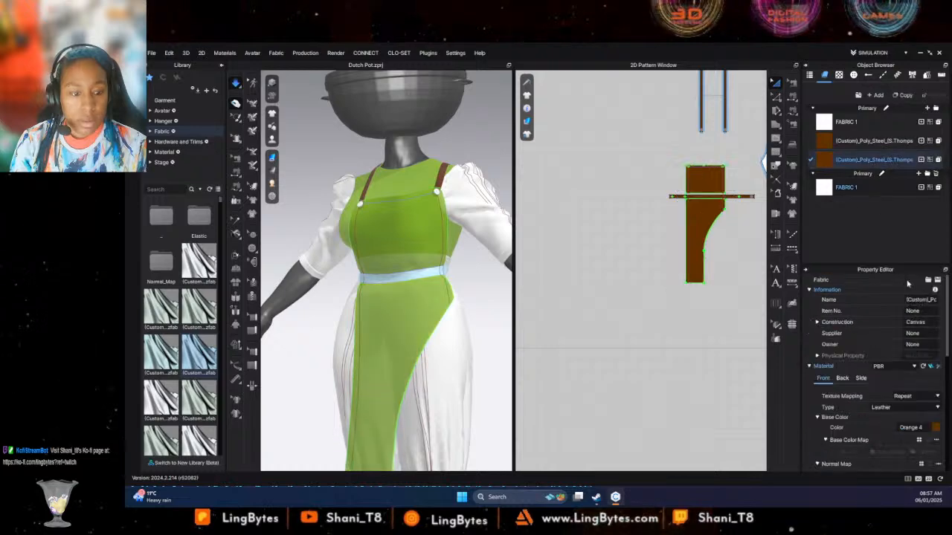
left_click(936, 427)
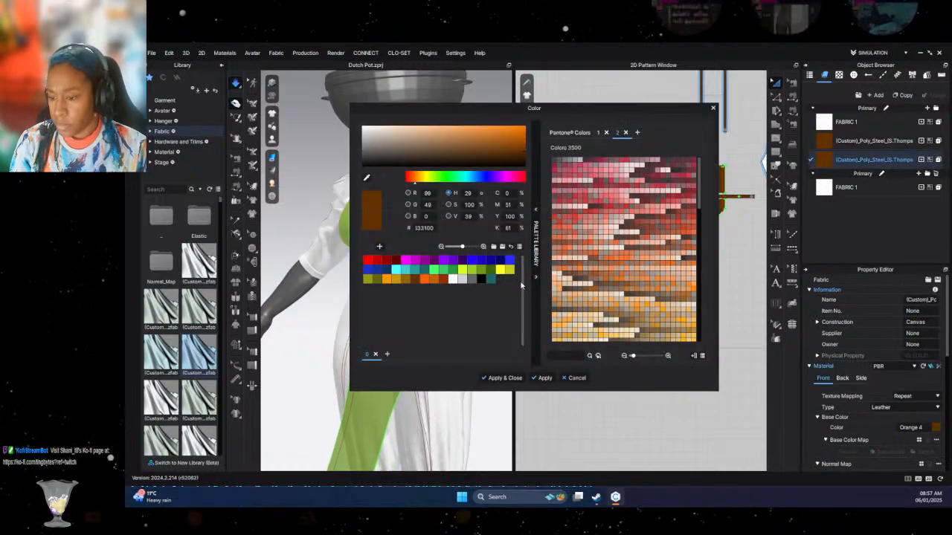
left_click(389, 270)
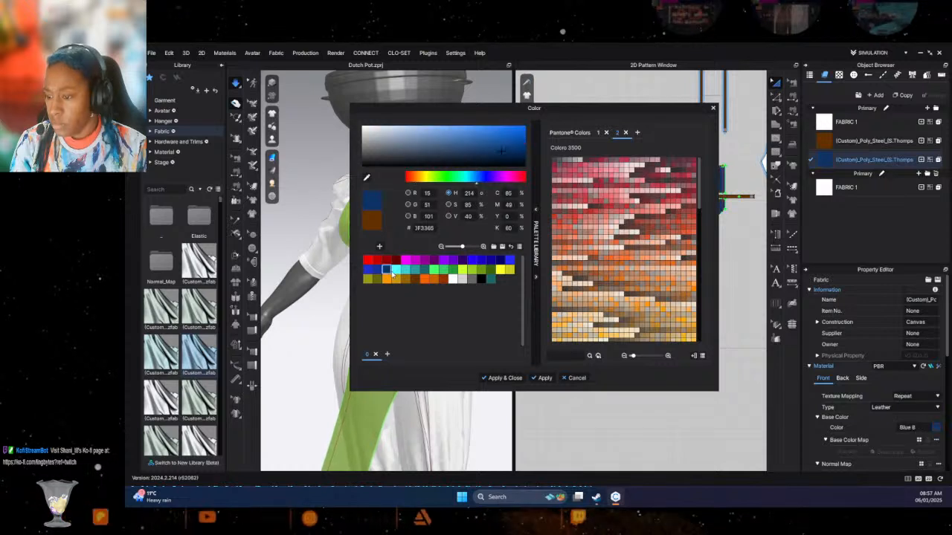
left_click(515, 163)
left_click(498, 377)
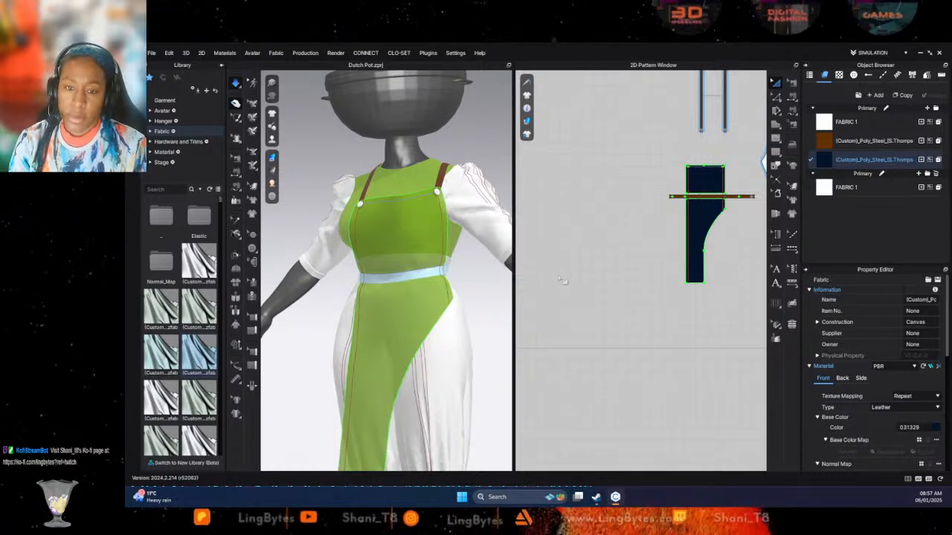
- Replace the bodice and sleeve fabric with Cotton_14_Wale_Corduroy from the fabric library
scroll(645, 194, "down", 4)
middle_click_drag(635, 205, 580, 229)
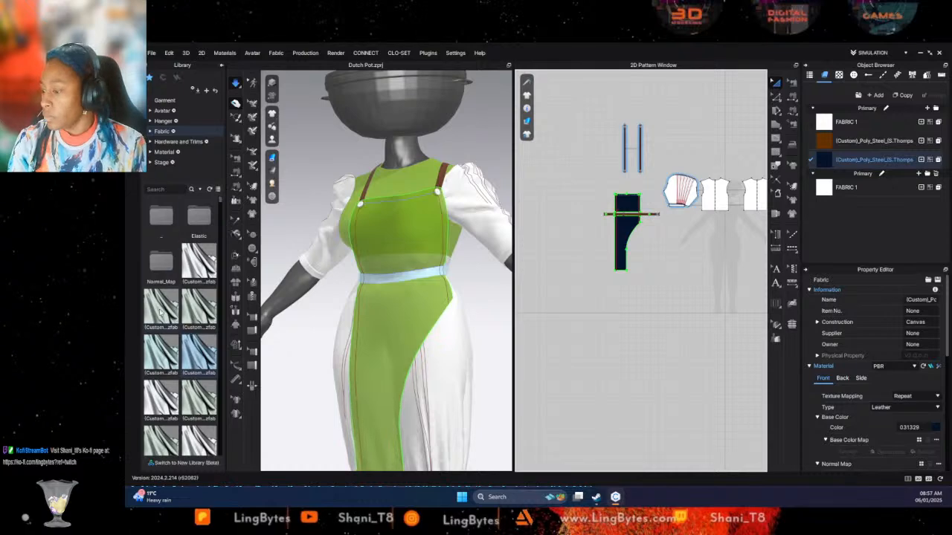
scroll(161, 314, "down", 5)
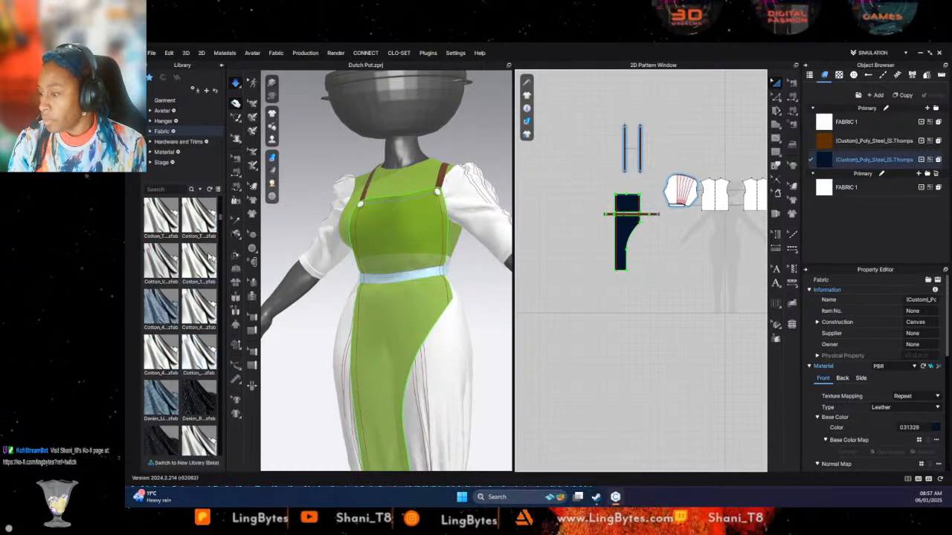
mouse_move(207, 256)
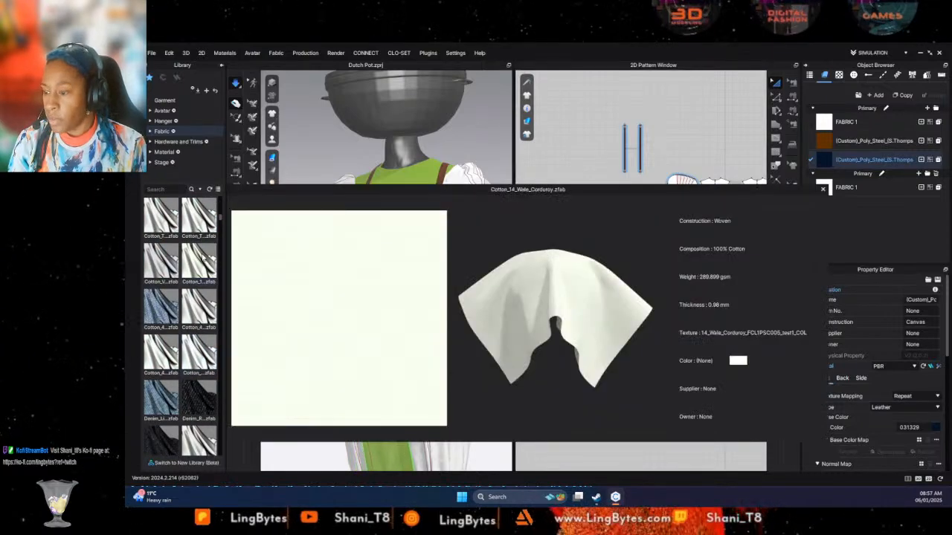
left_click_drag(203, 256, 855, 126)
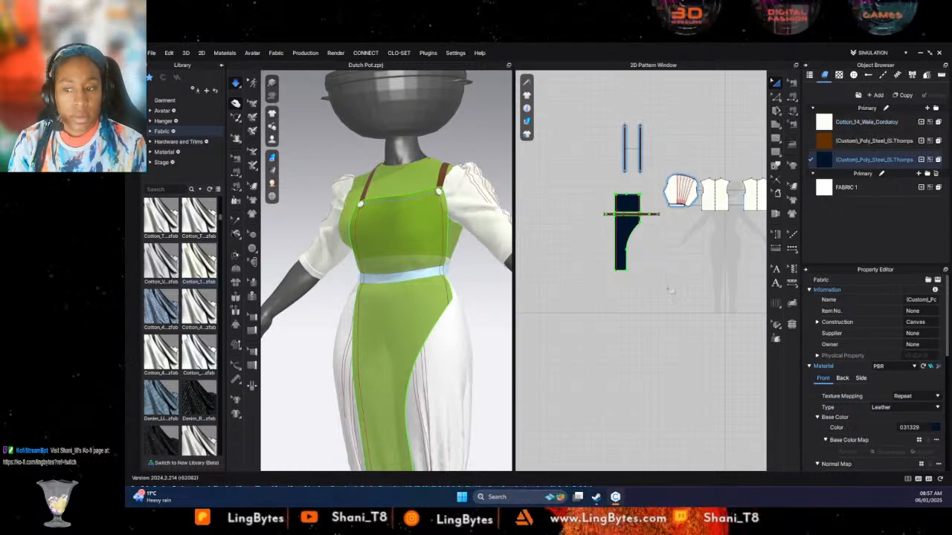
- Try the Denim_Stretch library fabric on the trousers and view it on the mannequin
middle_click_drag(682, 295, 580, 295)
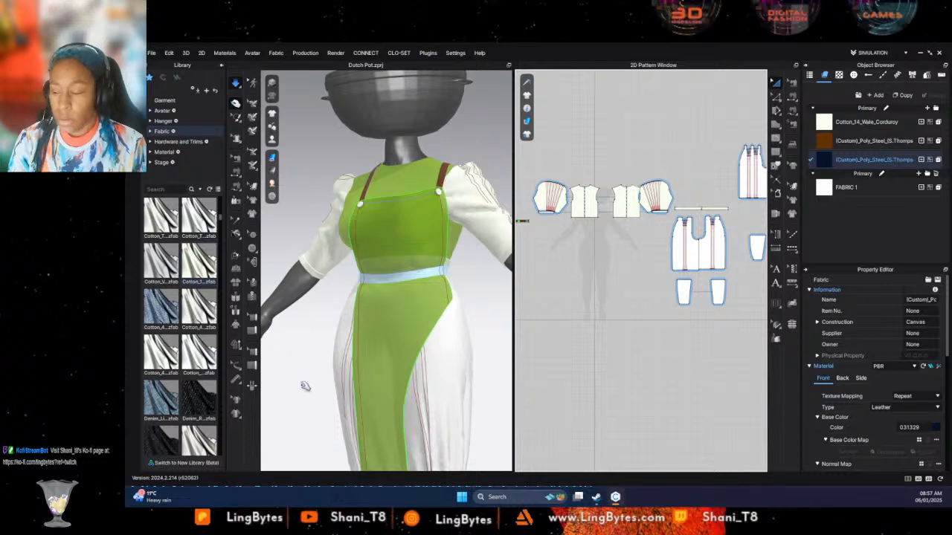
mouse_move(158, 446)
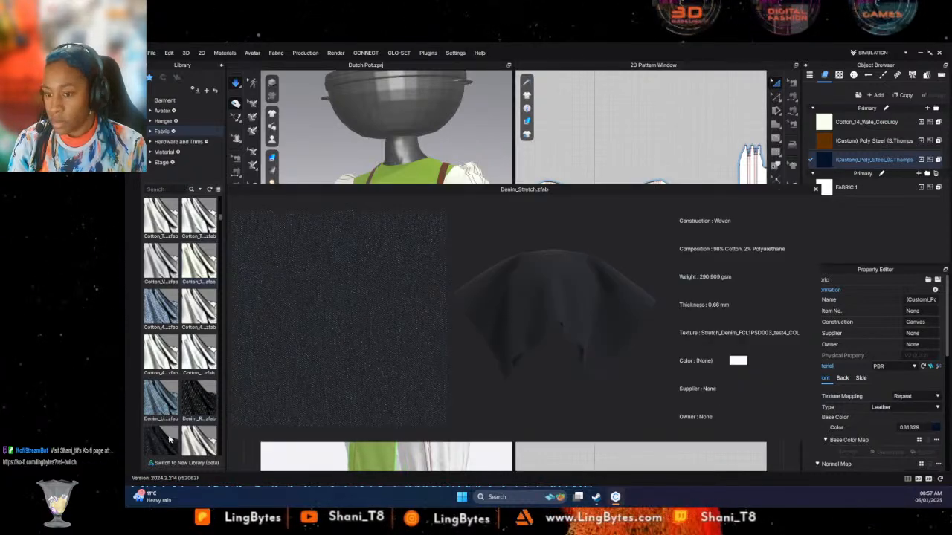
left_click_drag(169, 440, 840, 188)
scroll(436, 400, "down", 5)
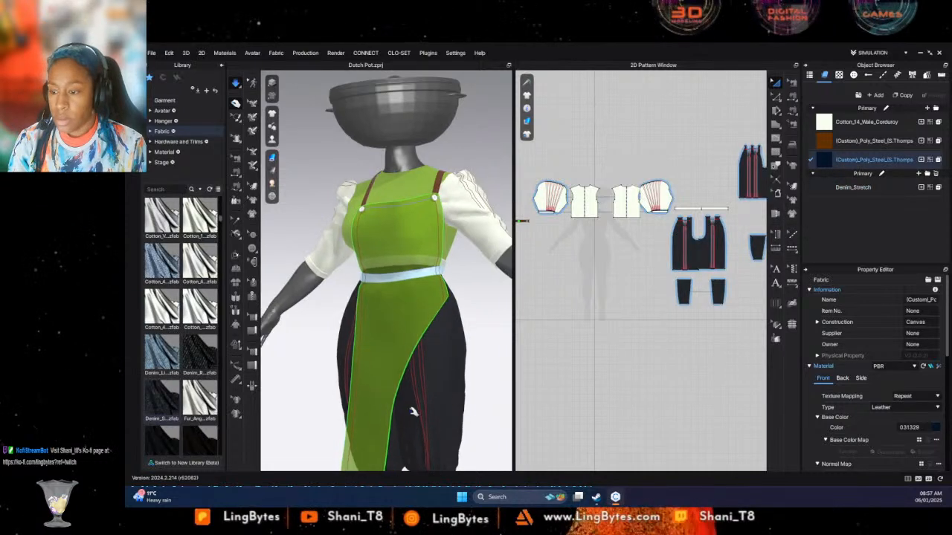
right_click_drag(480, 392, 432, 392)
- Replace the trouser fabric with Leather_Lambskin from the fabric library
scroll(169, 389, "down", 5)
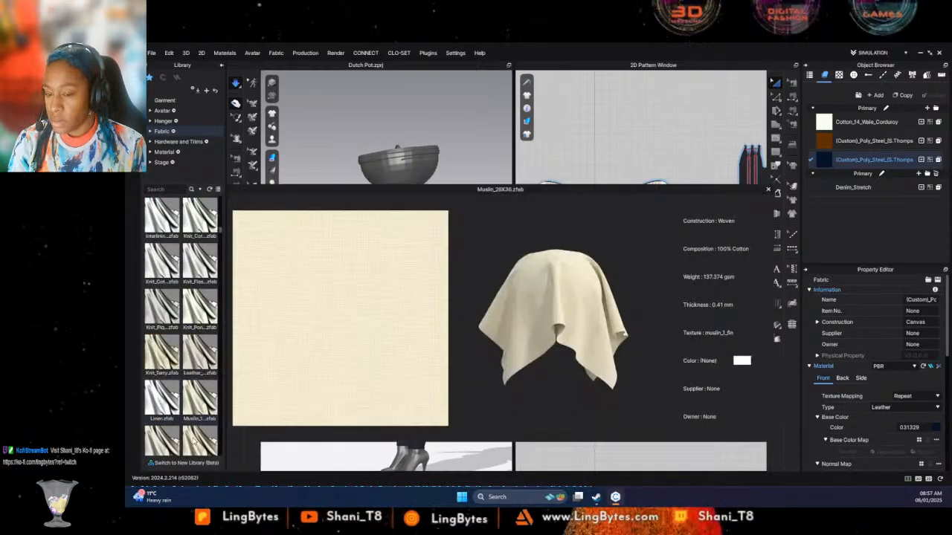
mouse_move(192, 406)
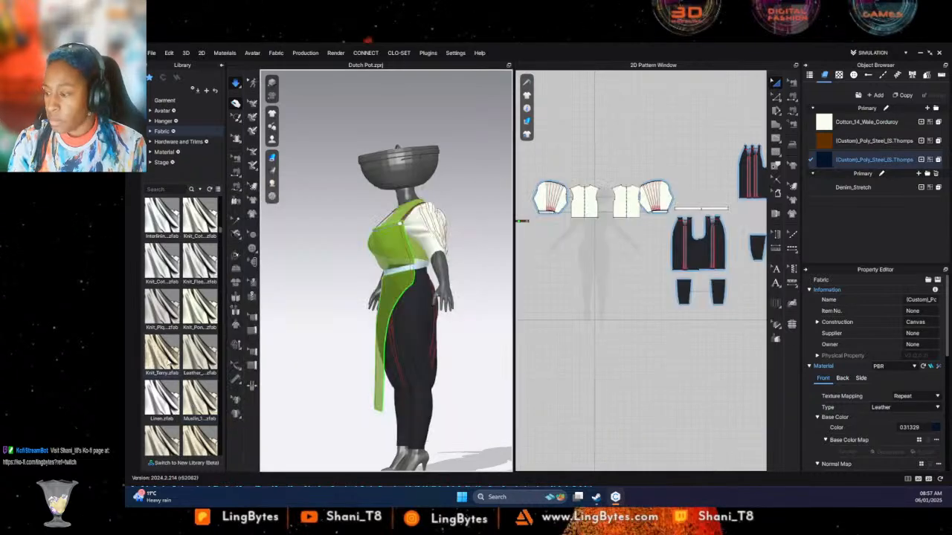
mouse_move(197, 357)
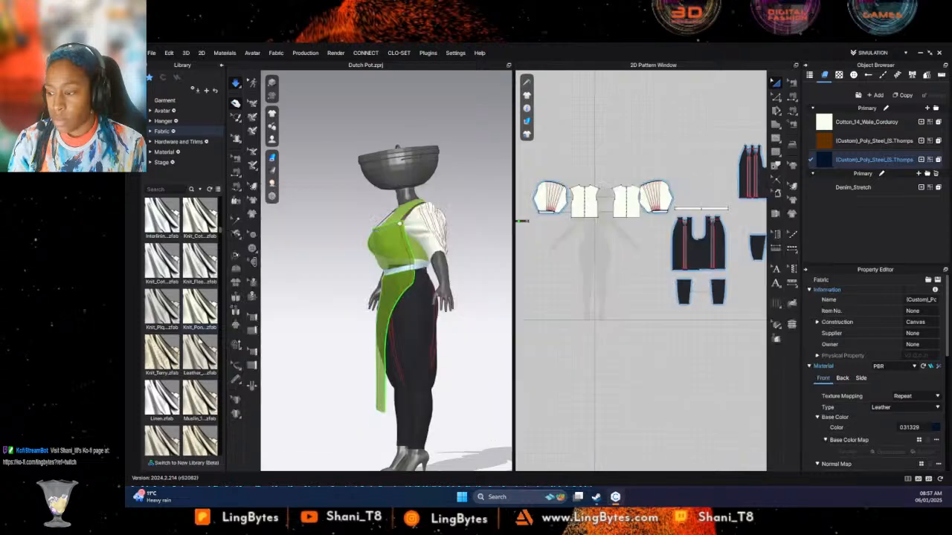
left_click_drag(197, 356, 829, 188)
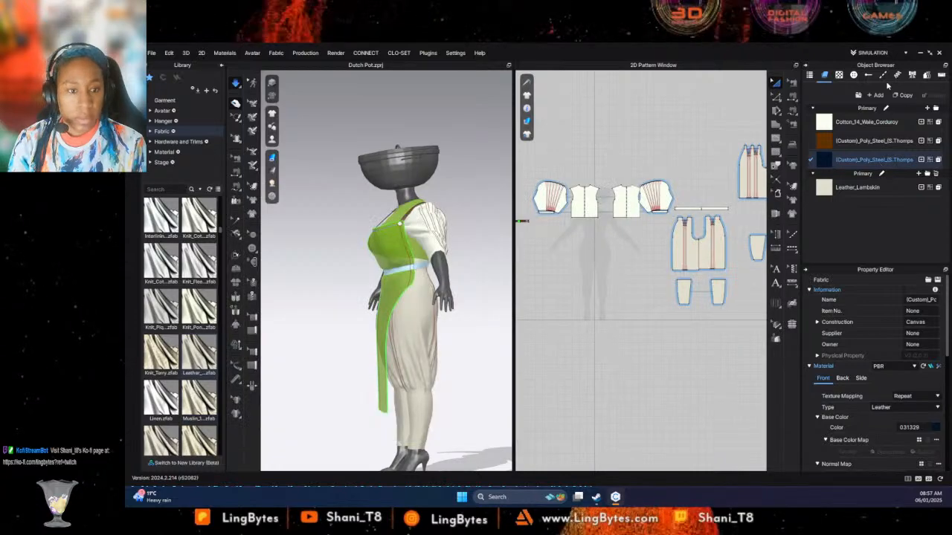
- Match the corduroy fabric's base color to the lambskin leather by sampling its swatch, giving E2DECD
left_click(858, 124)
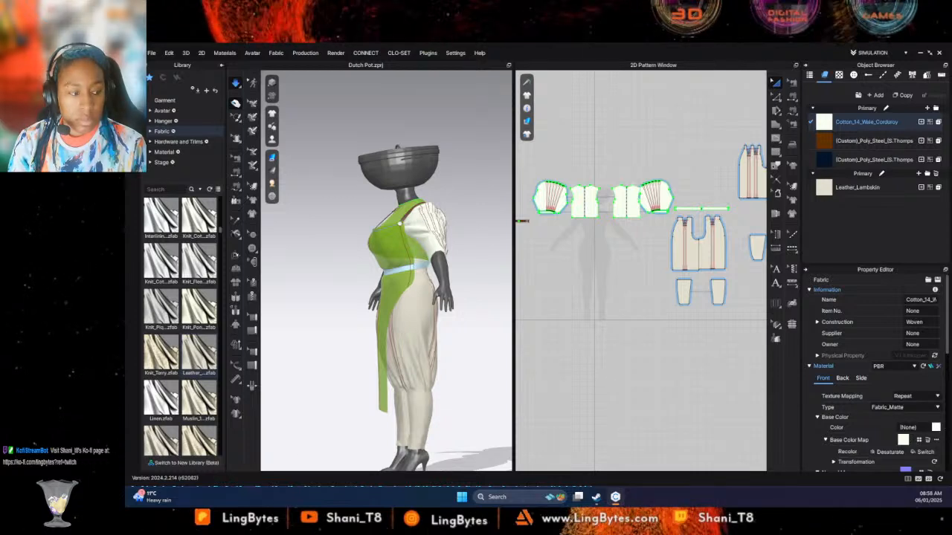
left_click(937, 429)
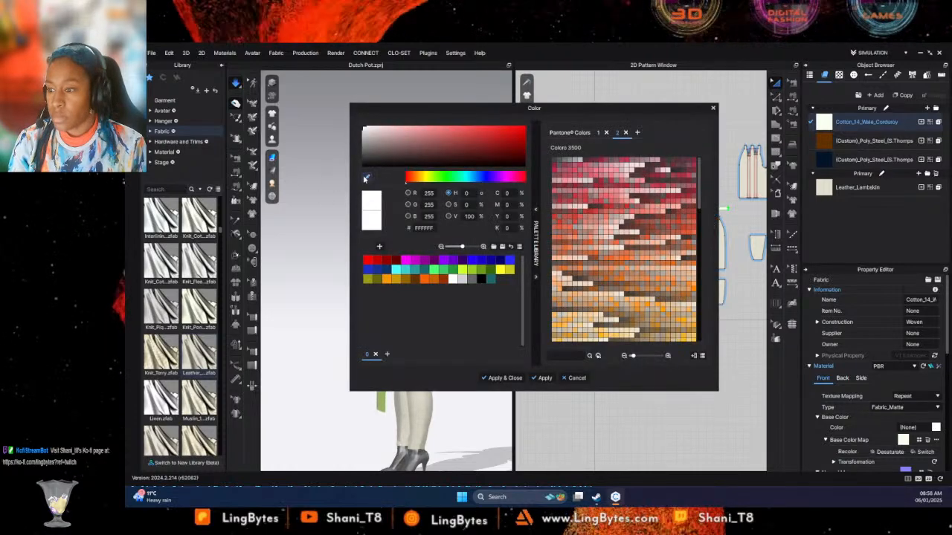
left_click(824, 187)
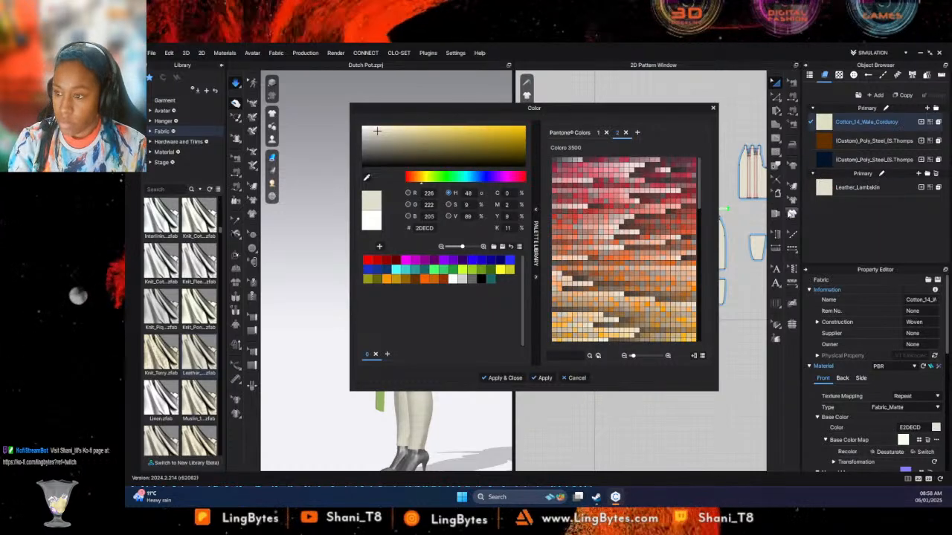
left_click(504, 379)
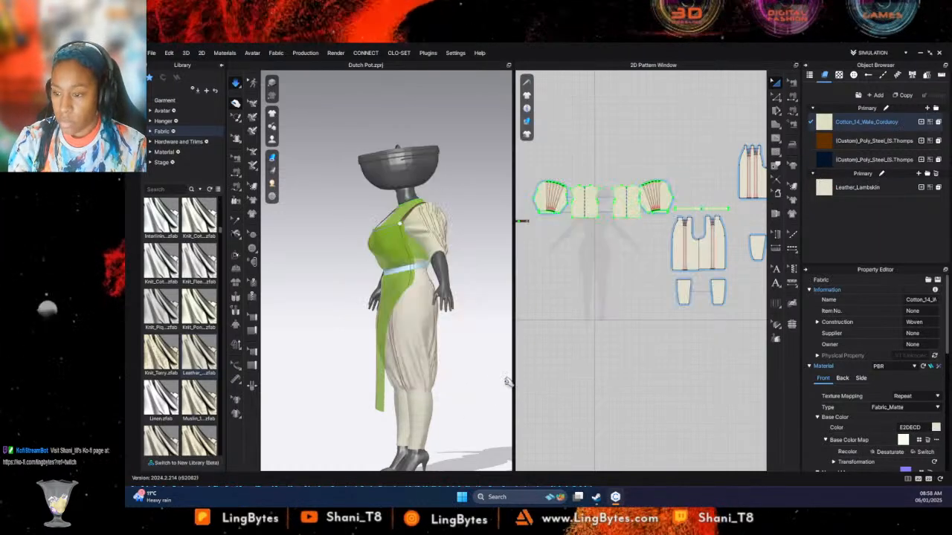
- Save the project and start an interactive render of the outfit from a three-quarter front view
right_click_drag(459, 358, 560, 364)
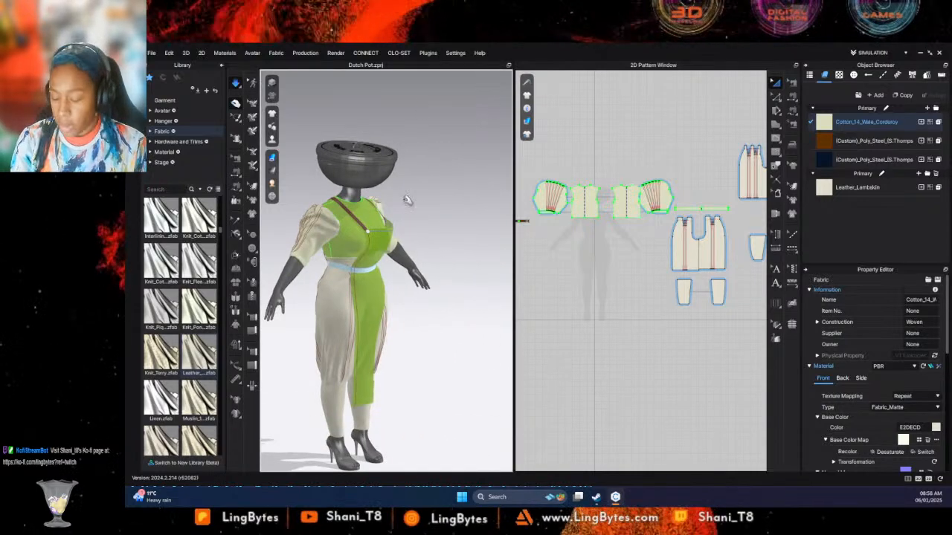
key("ctrl+s")
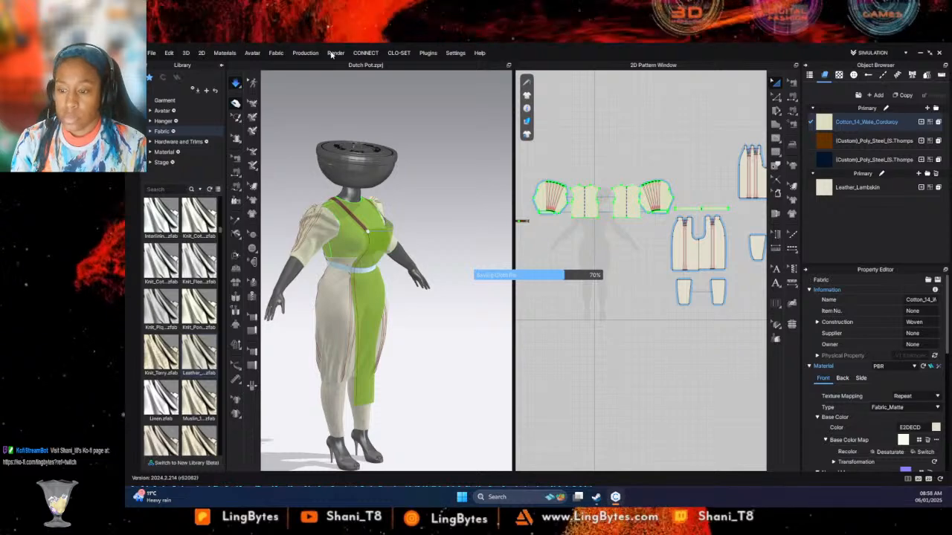
left_click(334, 54)
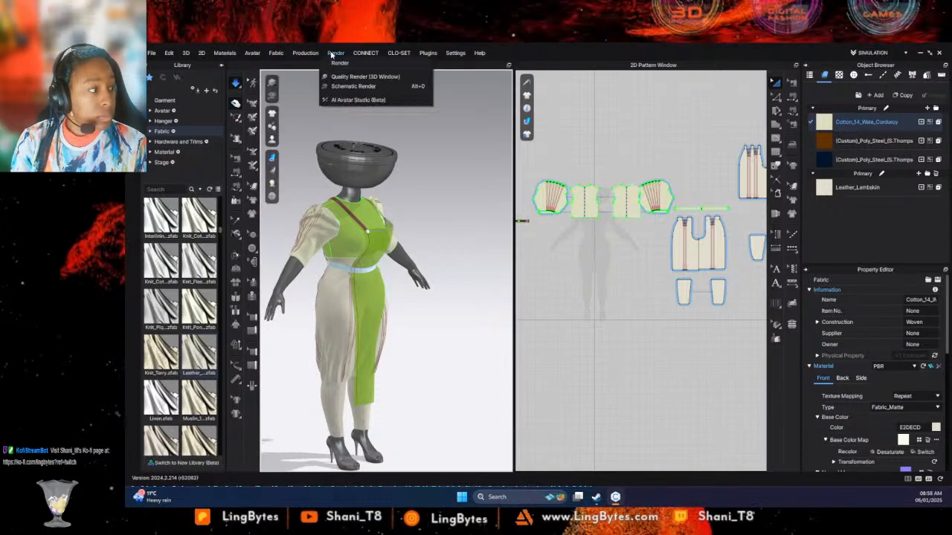
left_click(349, 75)
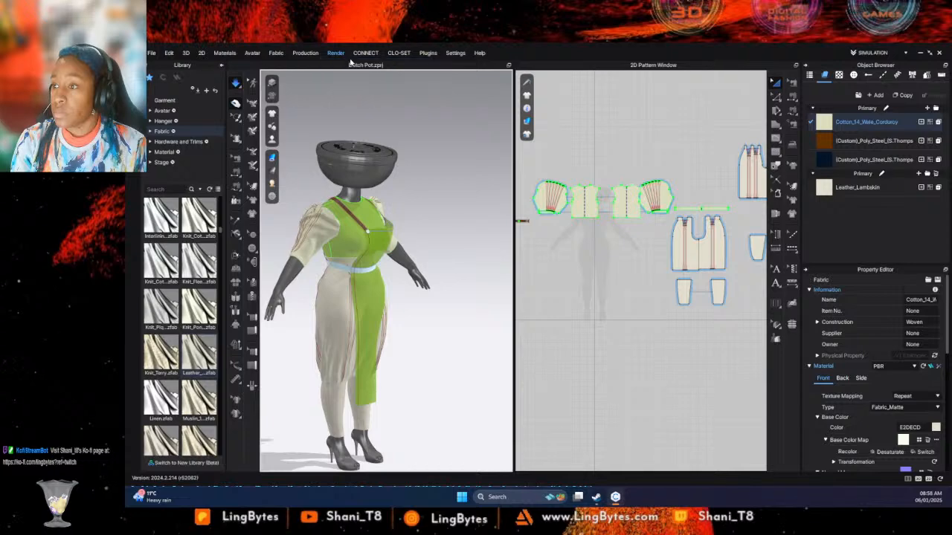
key("space")
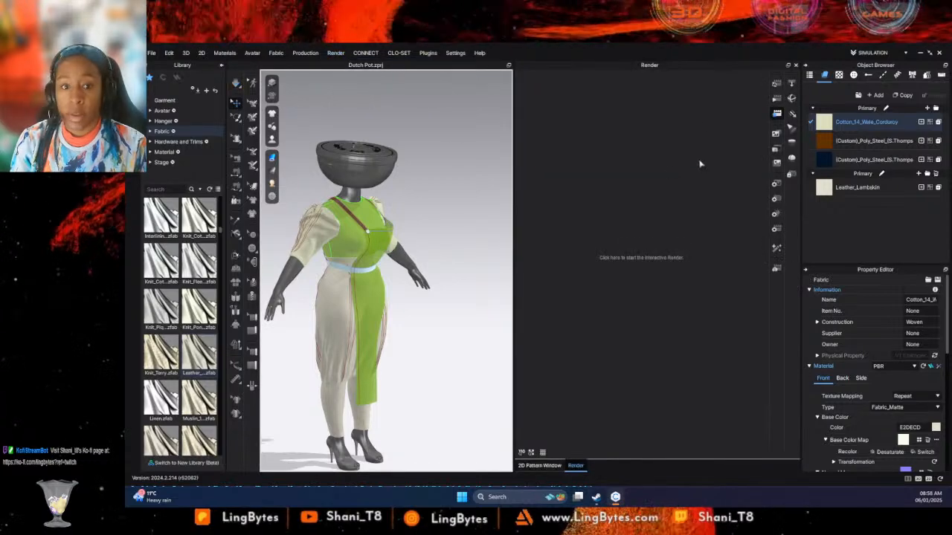
left_click(774, 85)
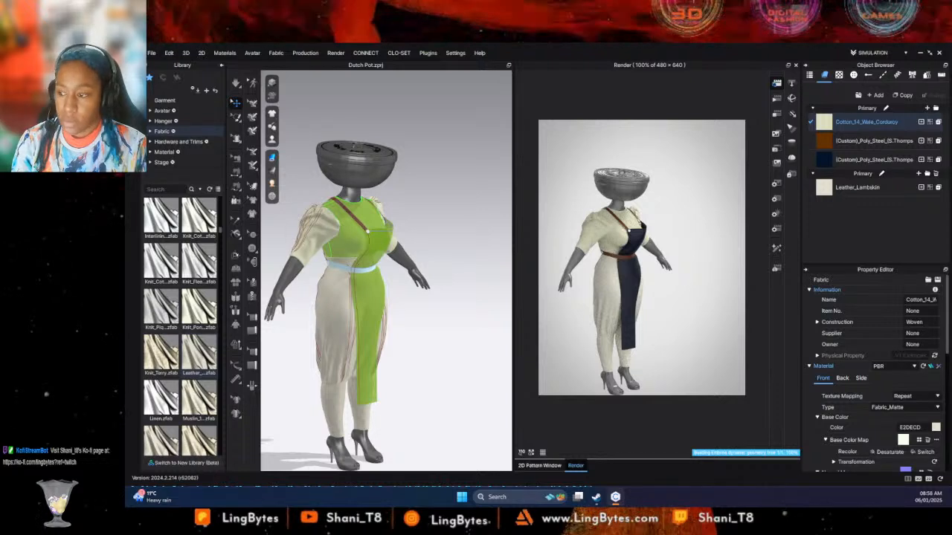
- Replace the mannequin's heels with the black ankle boots from the Female_V2 avatar's Shoes library
left_click(162, 110)
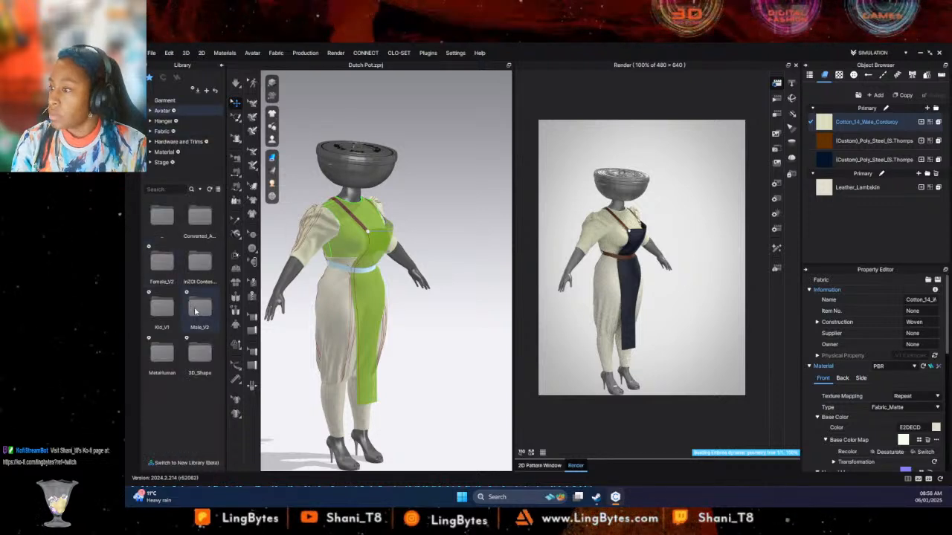
double_click(151, 266)
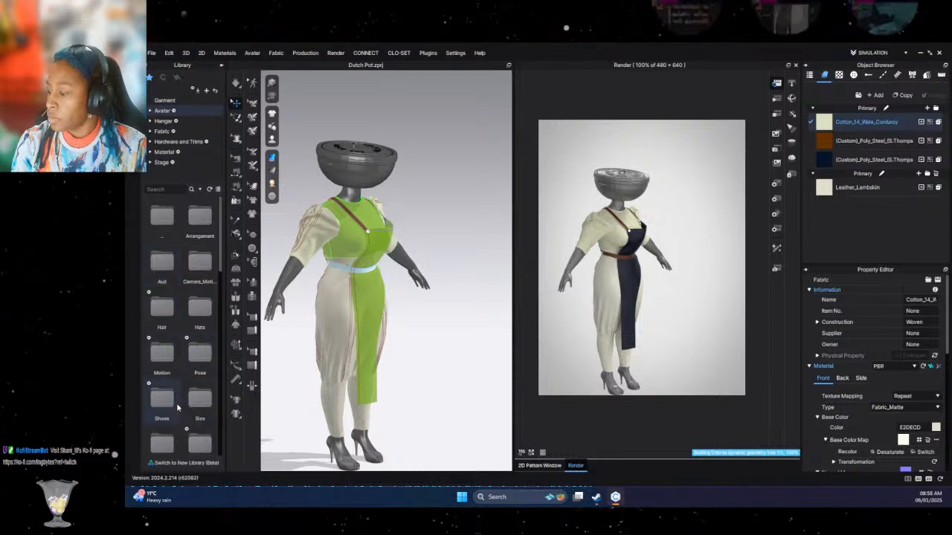
double_click(181, 407)
left_click_drag(178, 259, 345, 420)
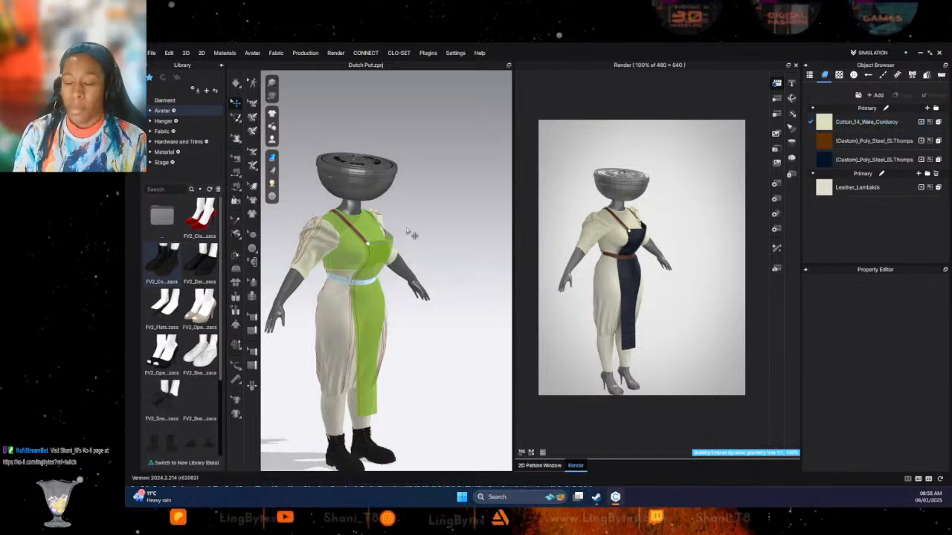
- Refresh the interactive render with the boots on and inspect the outfit from the front and at a slight angle
left_click(777, 89)
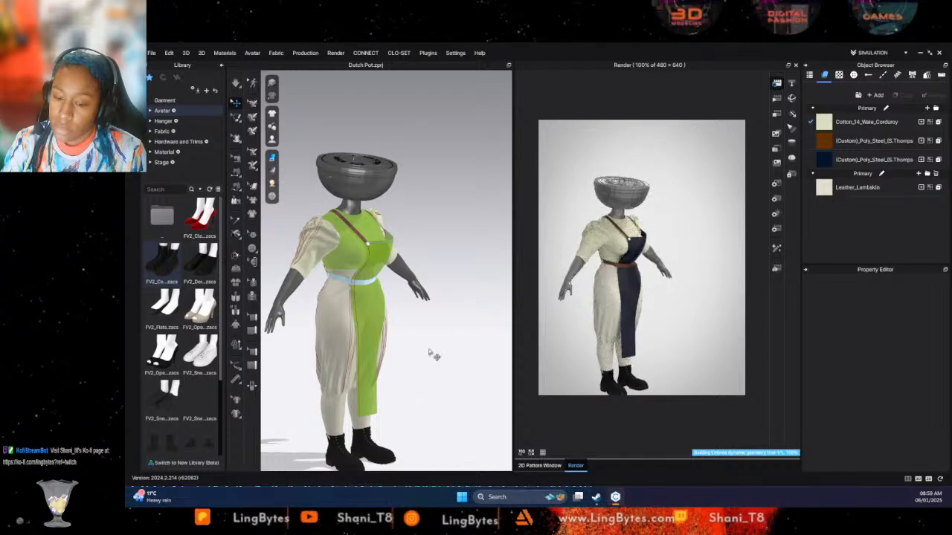
right_click_drag(418, 391, 353, 389)
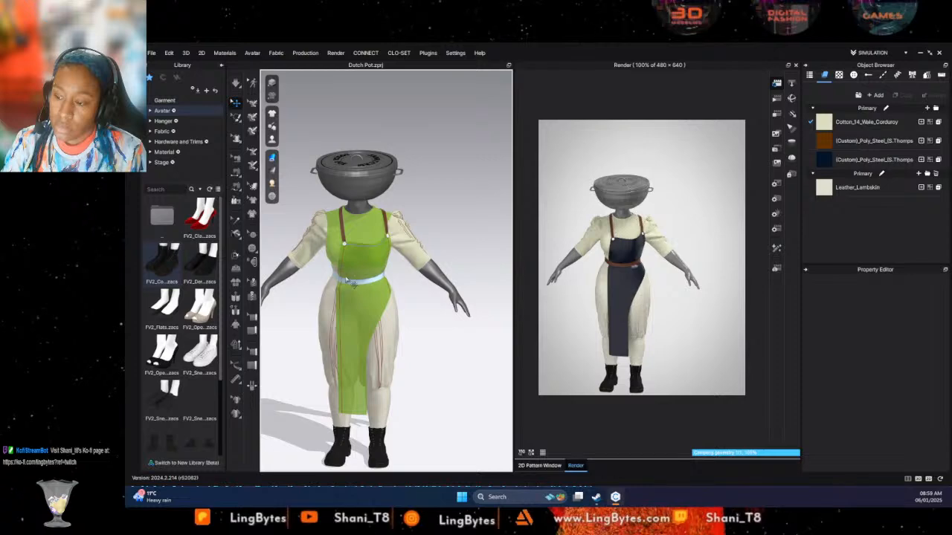
right_click_drag(444, 293, 538, 281)
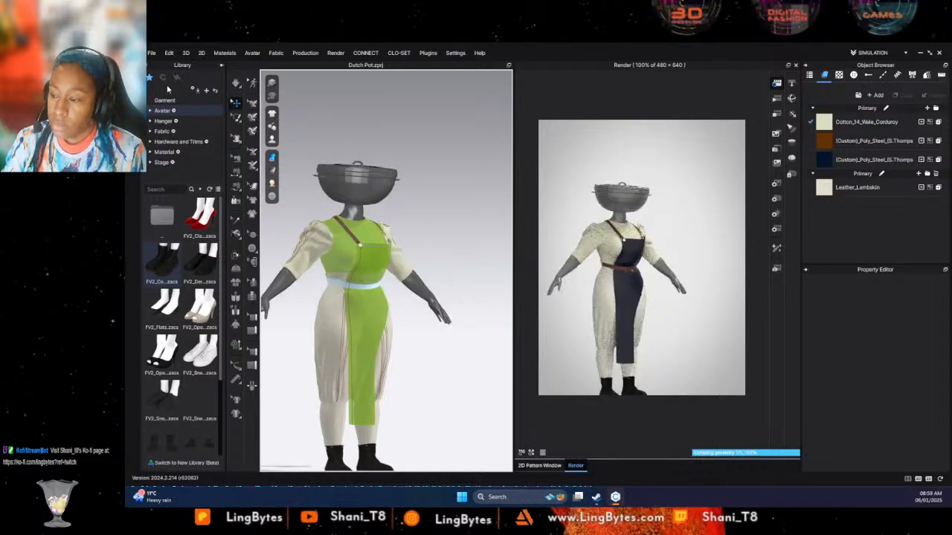
- Return from the shoe library to the Female_V2 avatar folder
double_click(162, 213)
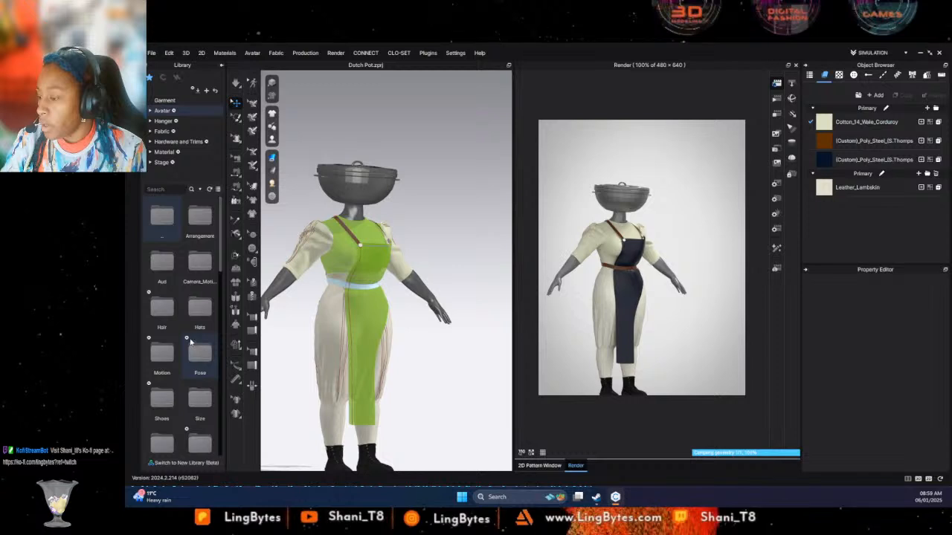
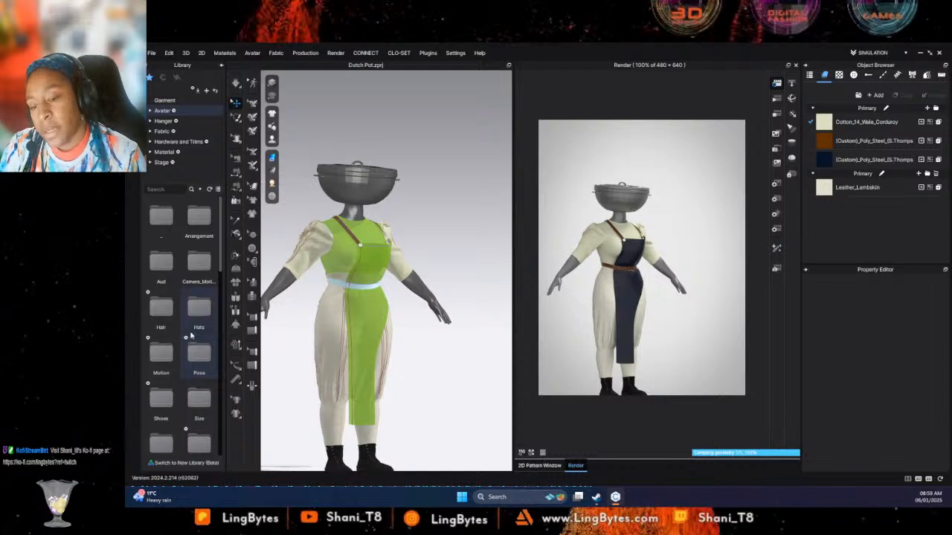
- Apply the F_Waitress pose from the Pose library to the avatar as a full-body, pose-only change, keeping the current shoe pose
double_click(190, 354)
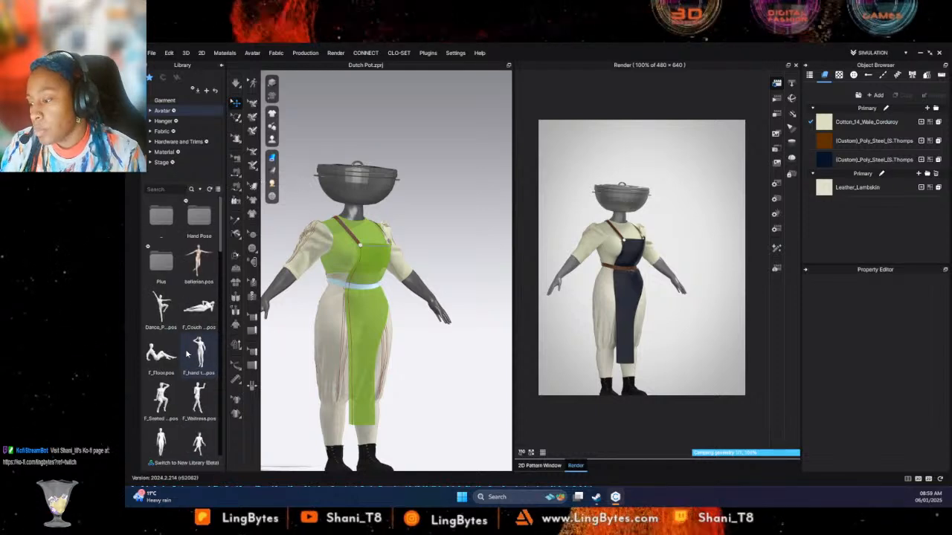
scroll(209, 397, "down", 3)
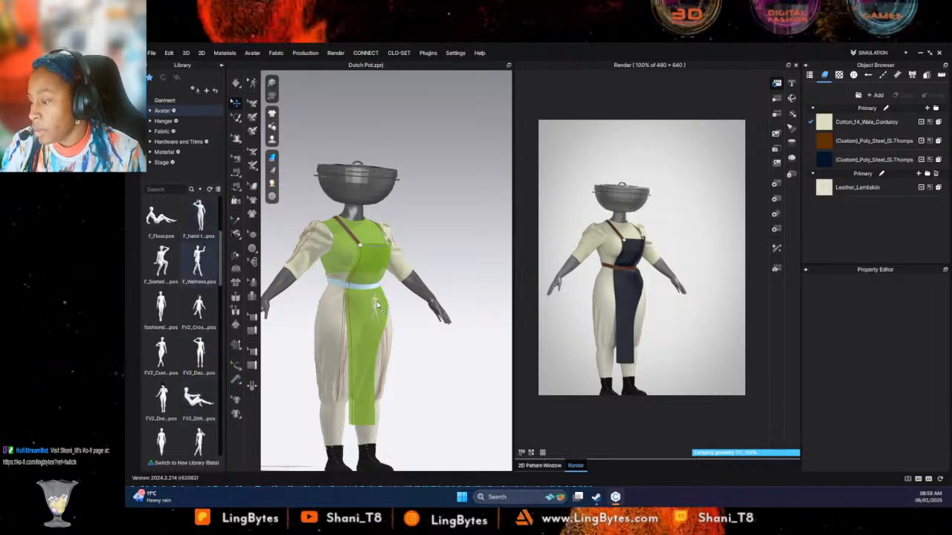
left_click_drag(377, 304, 377, 304)
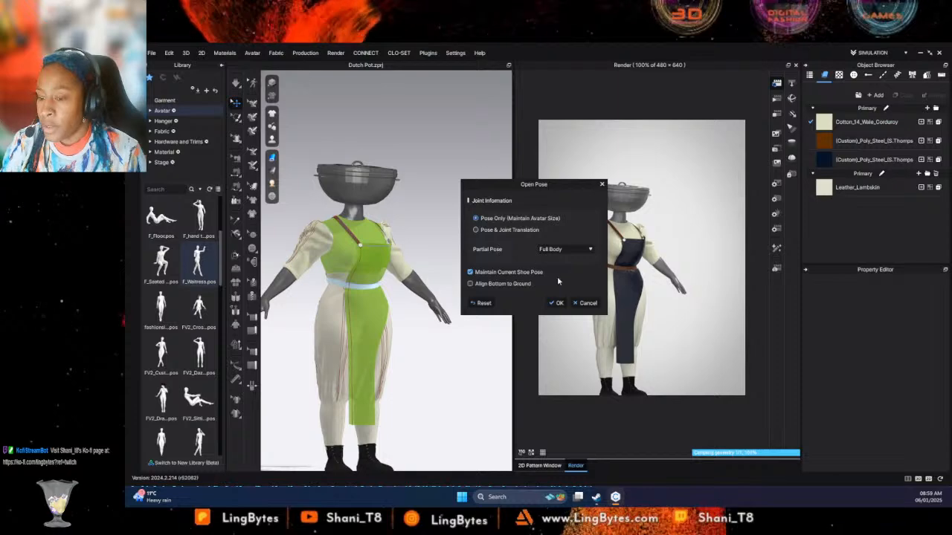
left_click(552, 307)
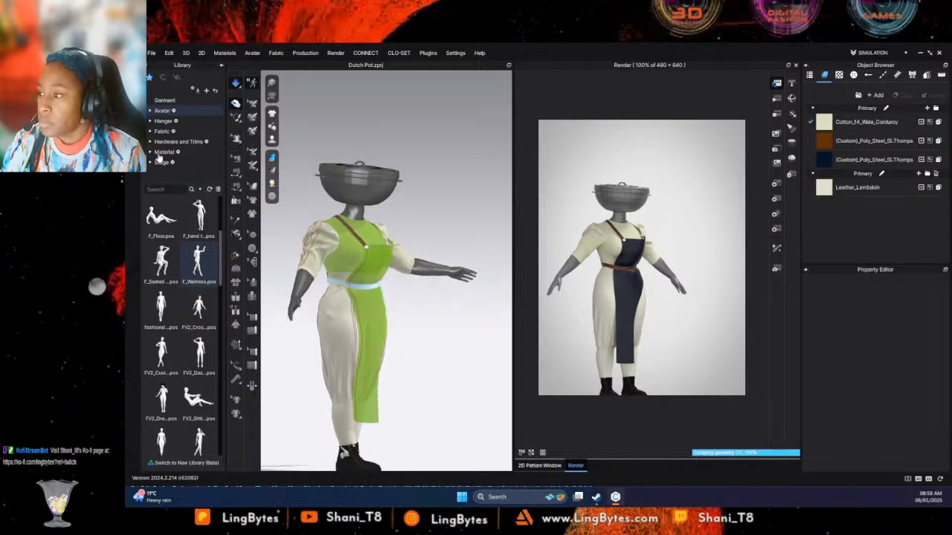
- Replace the Leather_Lambskin fabric with Muslin_32X38 from the Fabric library
left_click(163, 132)
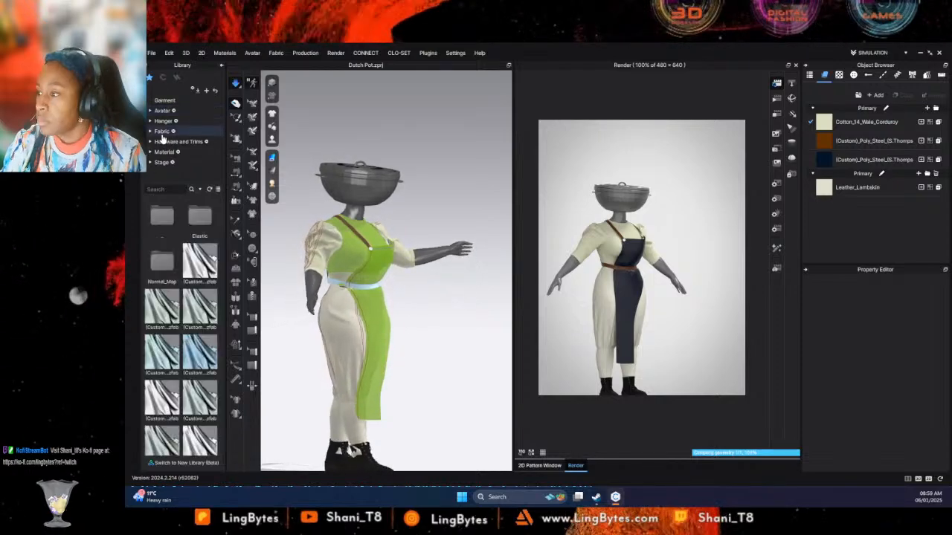
scroll(171, 349, "down", 5)
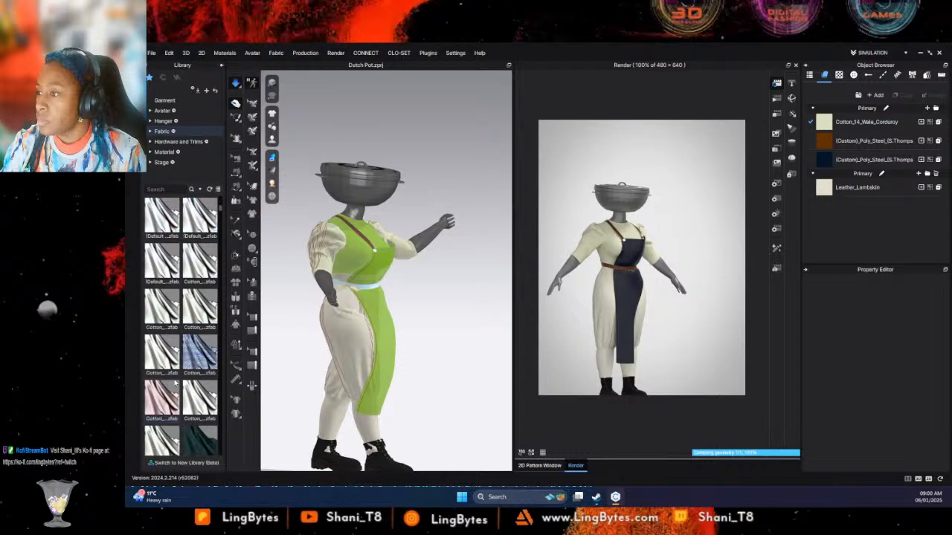
mouse_move(176, 380)
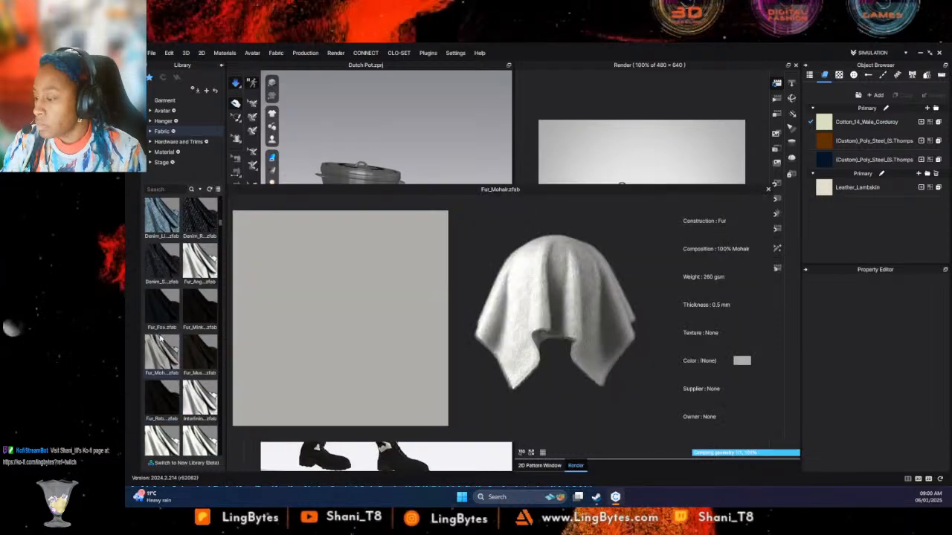
scroll(177, 383, "down", 4)
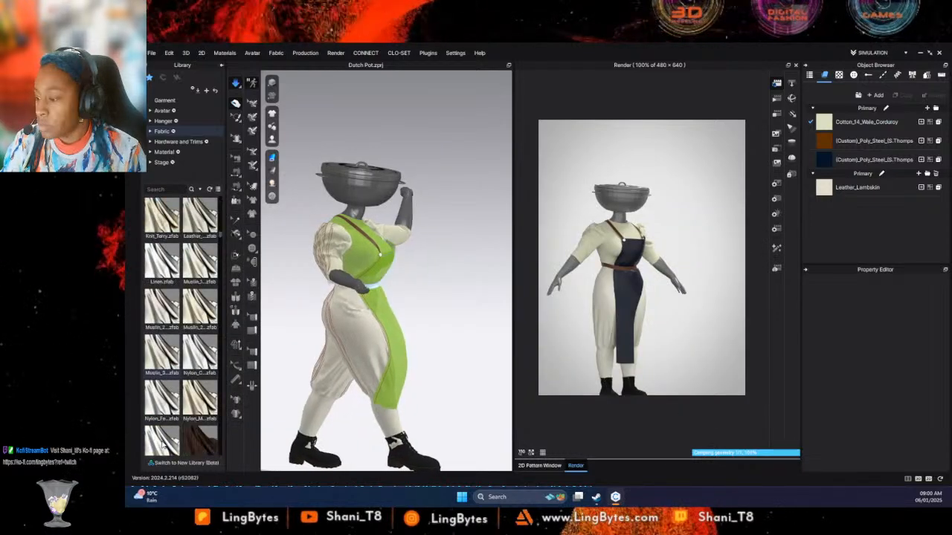
mouse_move(172, 360)
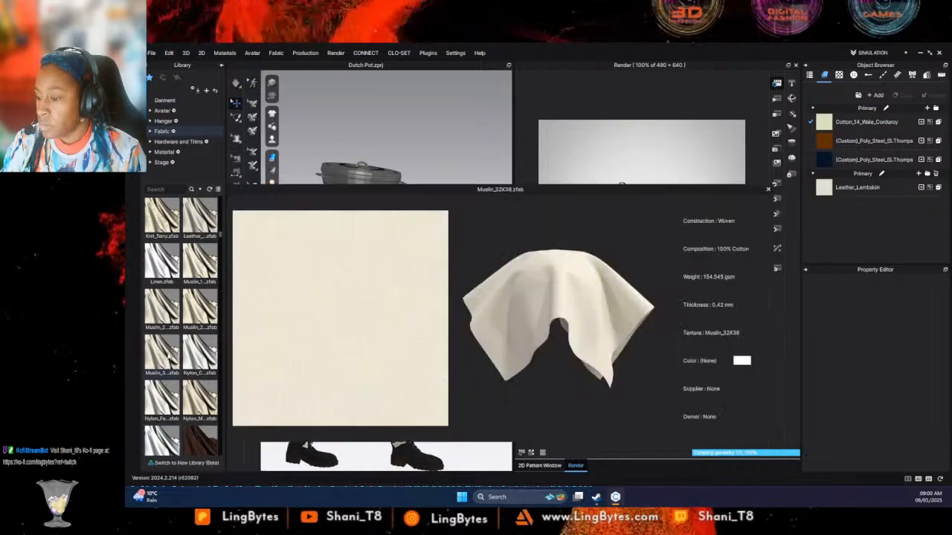
left_click_drag(172, 360, 857, 192)
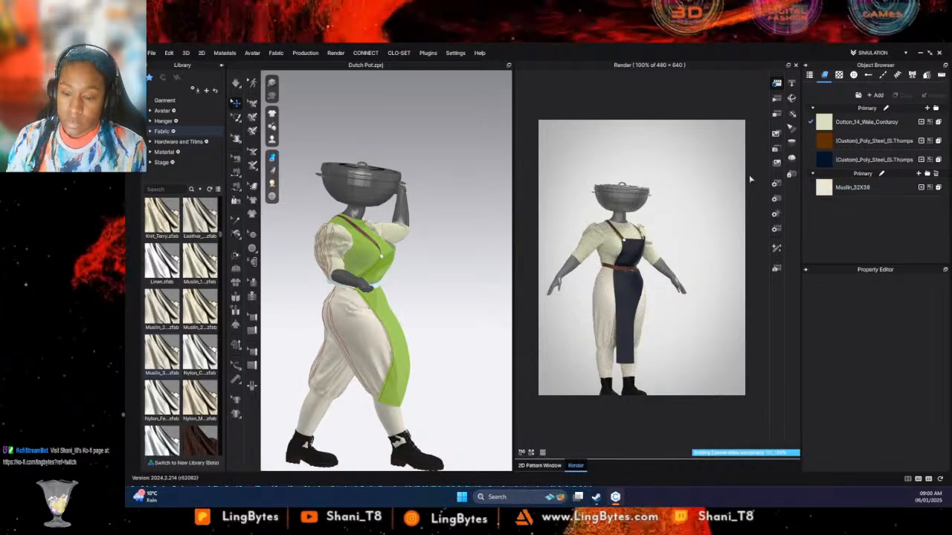
- Stop the running render so the garment can be simulated, and render the posed outfit from the front
key("space")
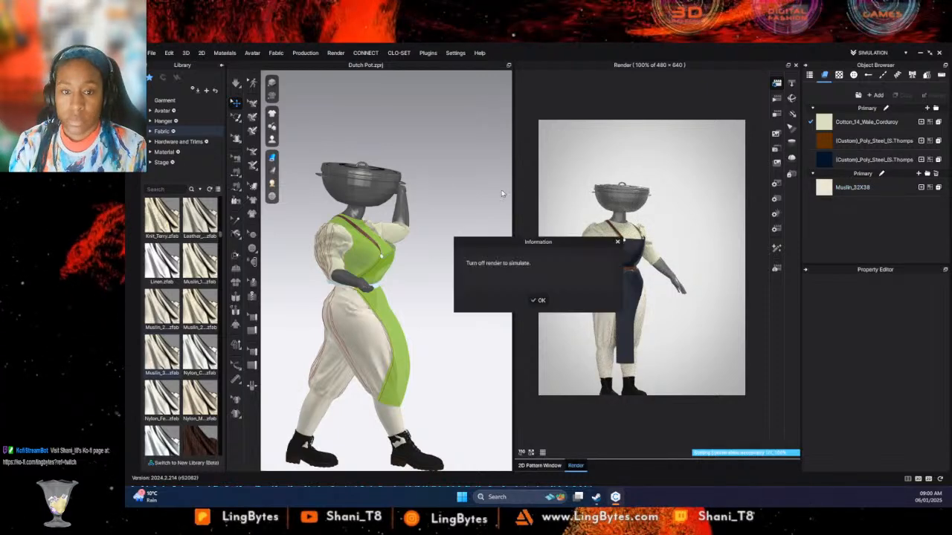
left_click(538, 299)
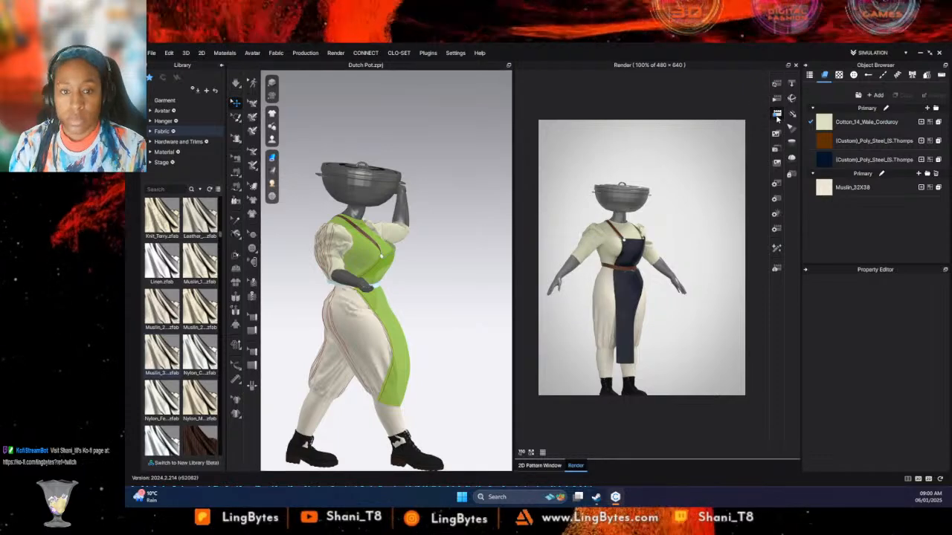
left_click(777, 83)
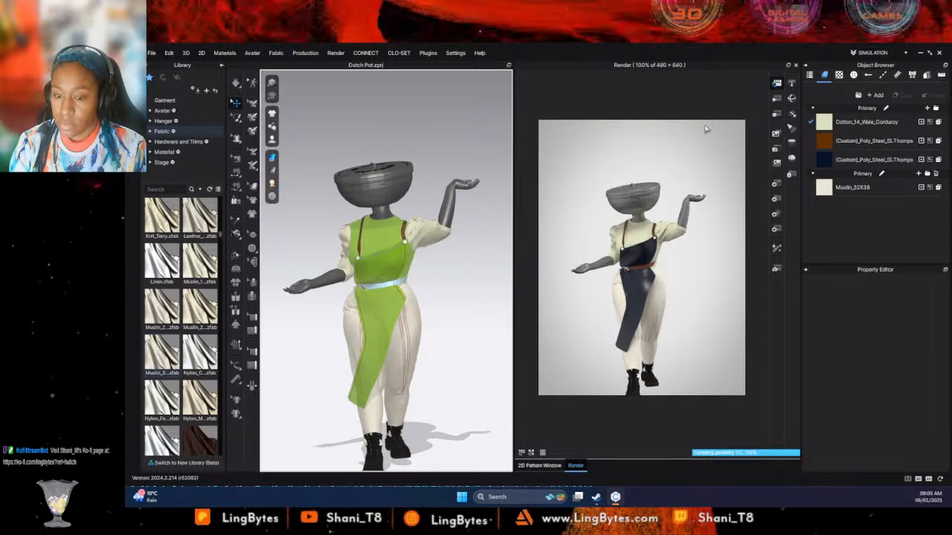
- Stop the render, resume the simulation and unfreeze the apron's waistband
left_click(777, 115)
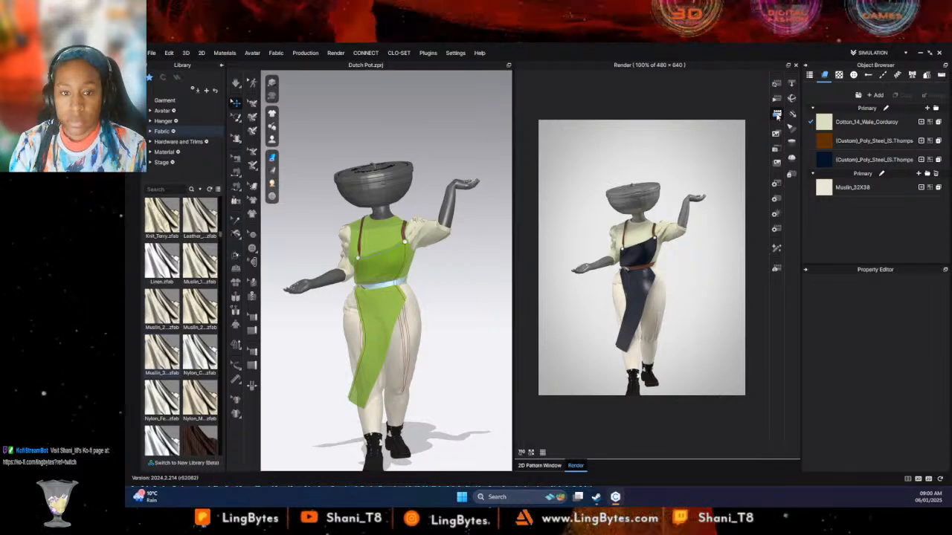
key("space")
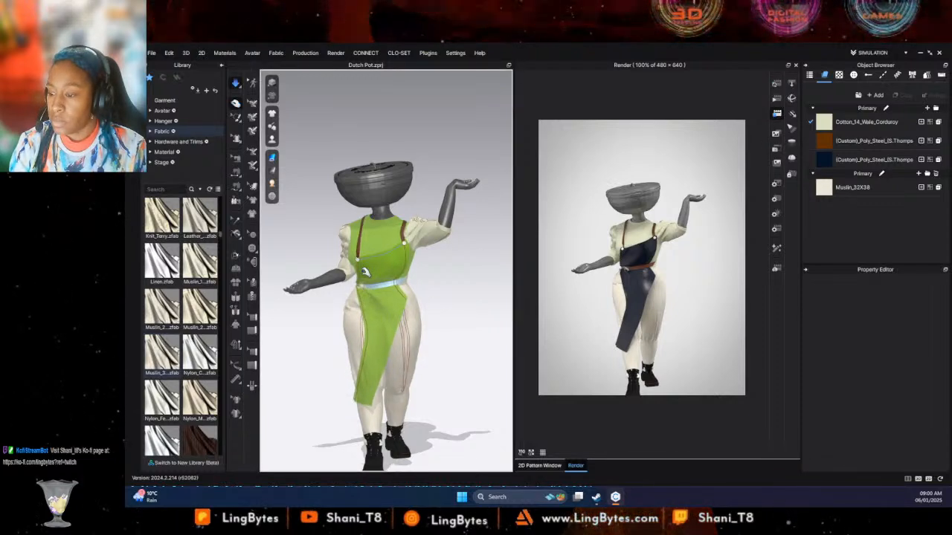
left_click(366, 255)
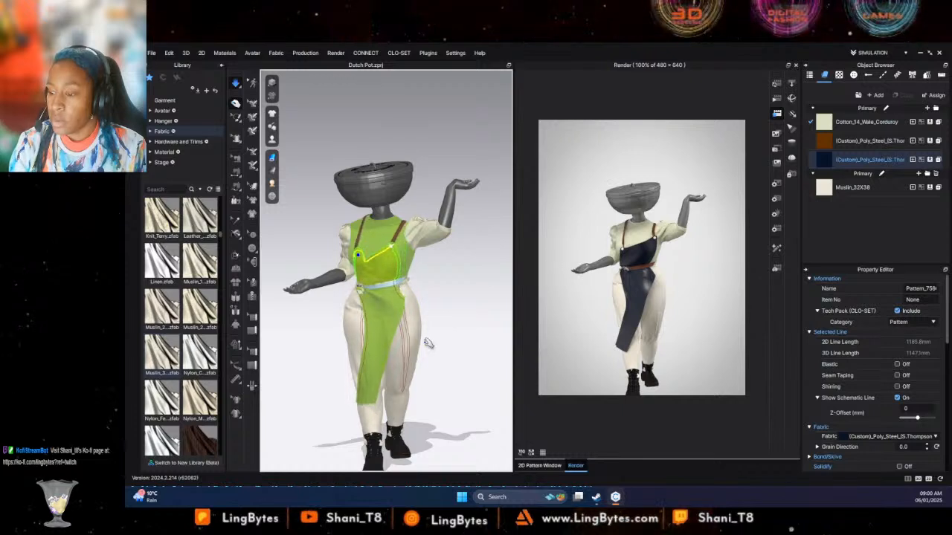
right_click(399, 283)
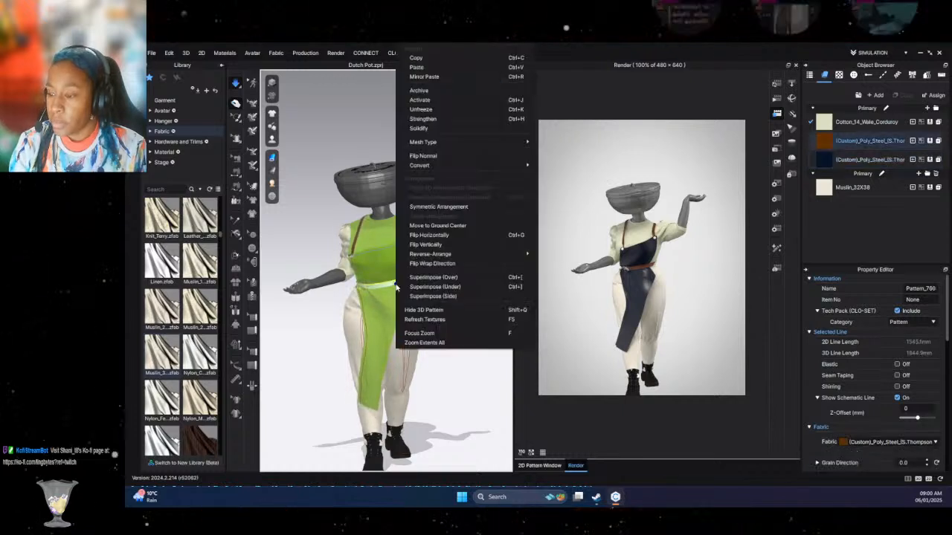
left_click(423, 119)
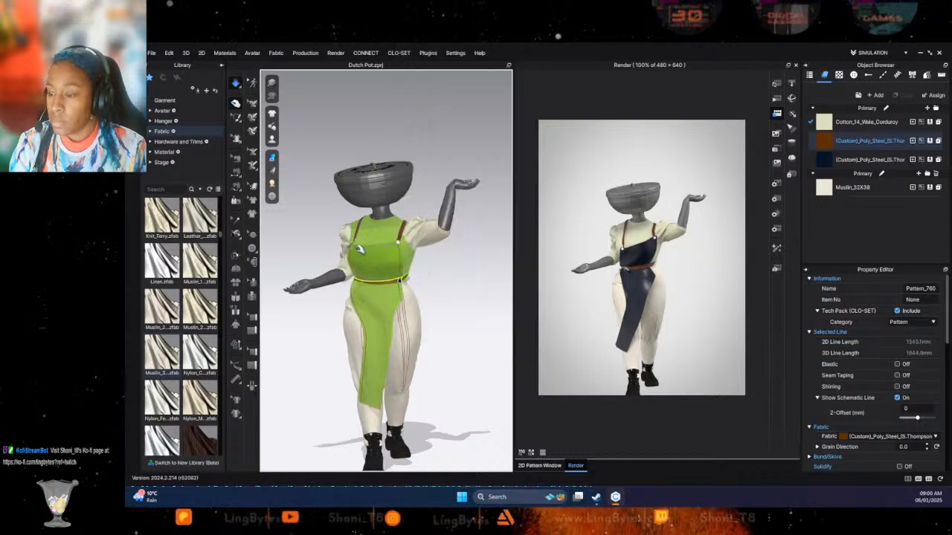
- Pull the slanted upper edge of the apron bib straight across the chest while the garment simulates
left_click(365, 237)
left_click(365, 240)
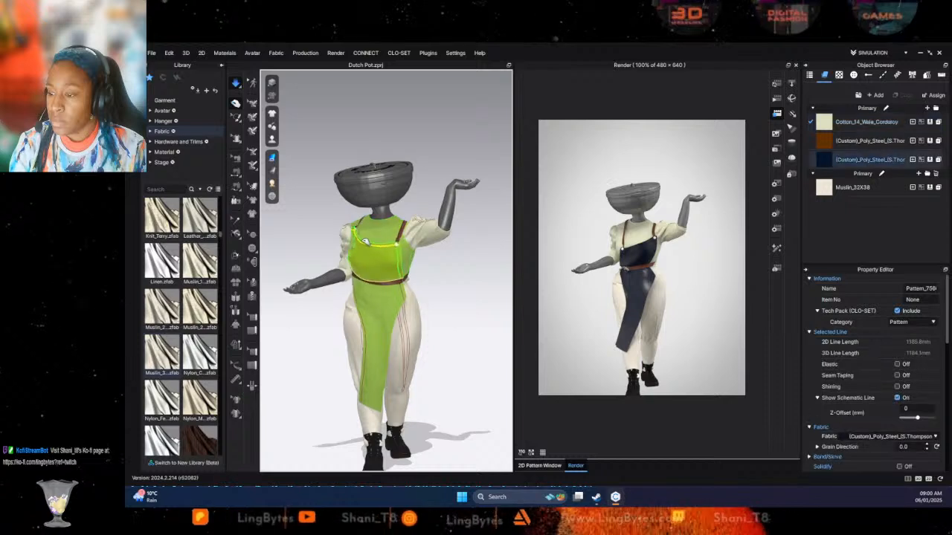
right_click_drag(391, 259, 375, 271)
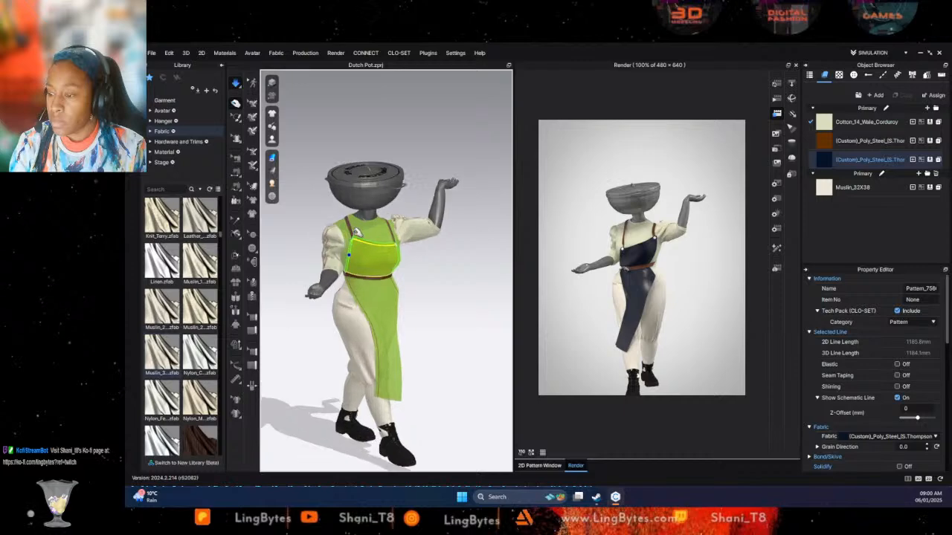
- Tug the end of the shoulder strap and its button into place on the upper corner of the apron bib
scroll(357, 245, "up", 5)
right_click_drag(439, 318, 303, 277)
scroll(336, 347, "up", 4)
right_click_drag(351, 305, 408, 293)
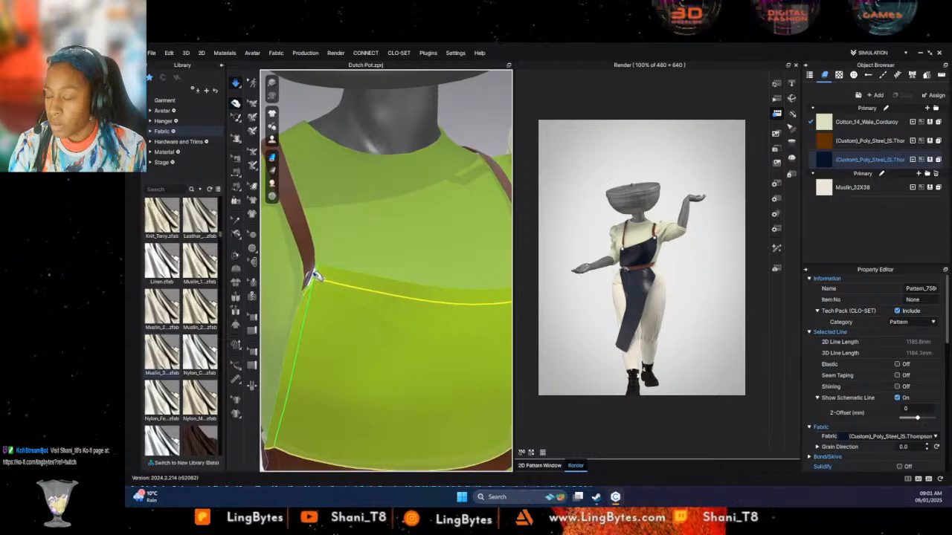
right_click_drag(315, 277, 422, 321)
left_click(433, 292)
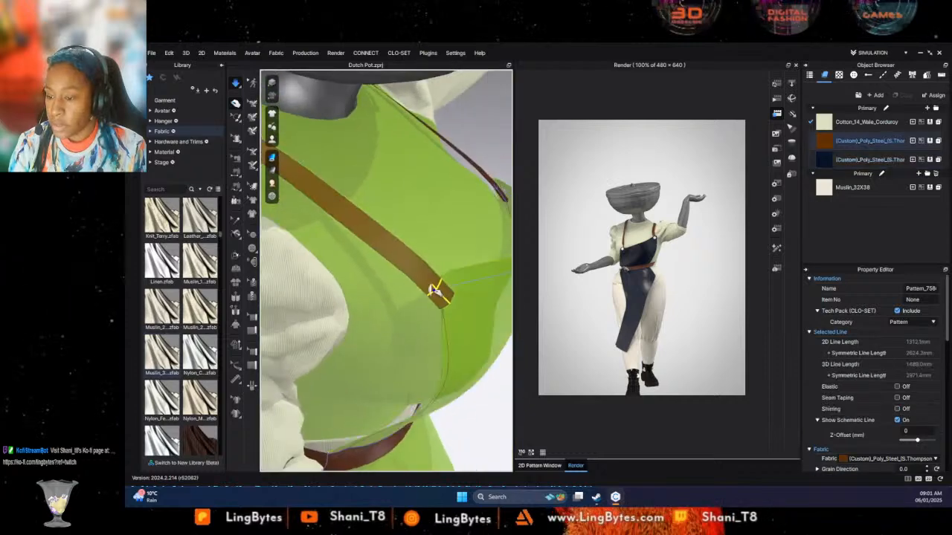
left_click(421, 299)
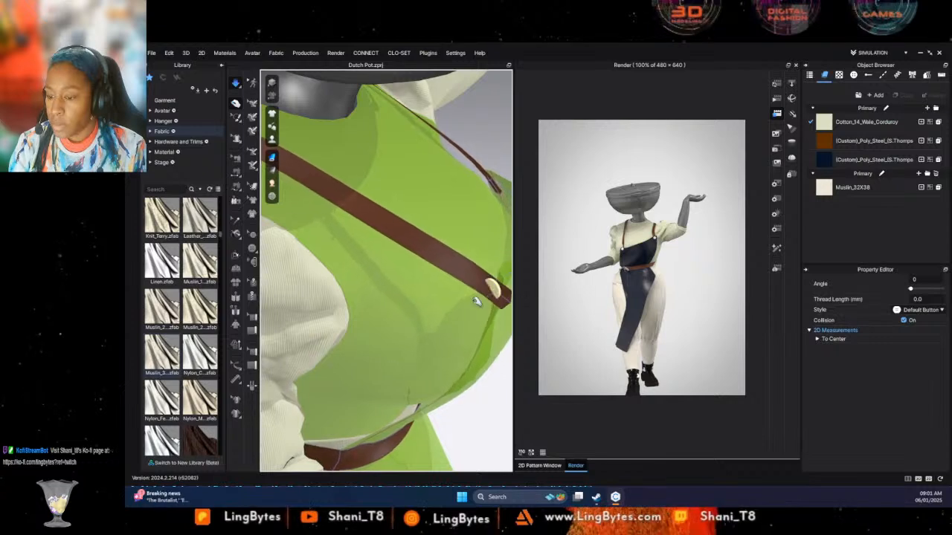
left_click_drag(473, 298, 410, 316)
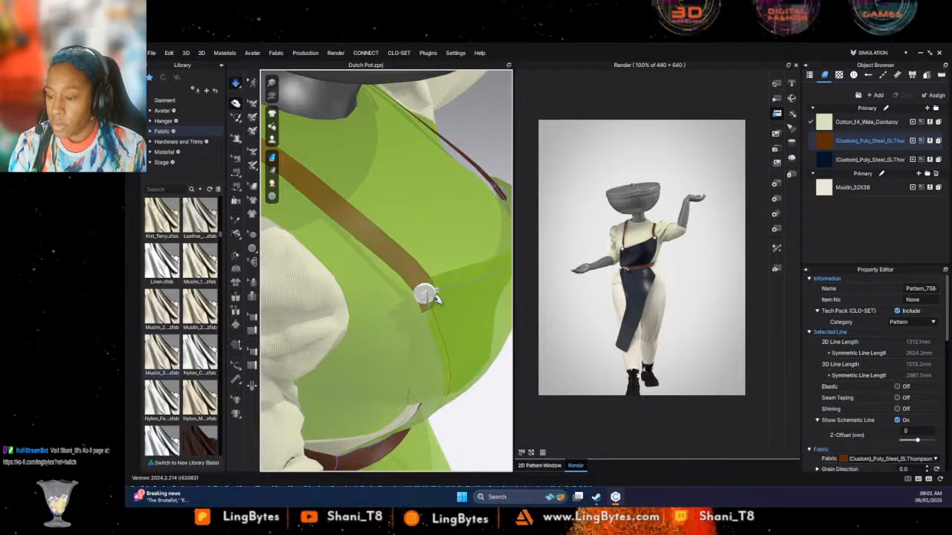
left_click(435, 295)
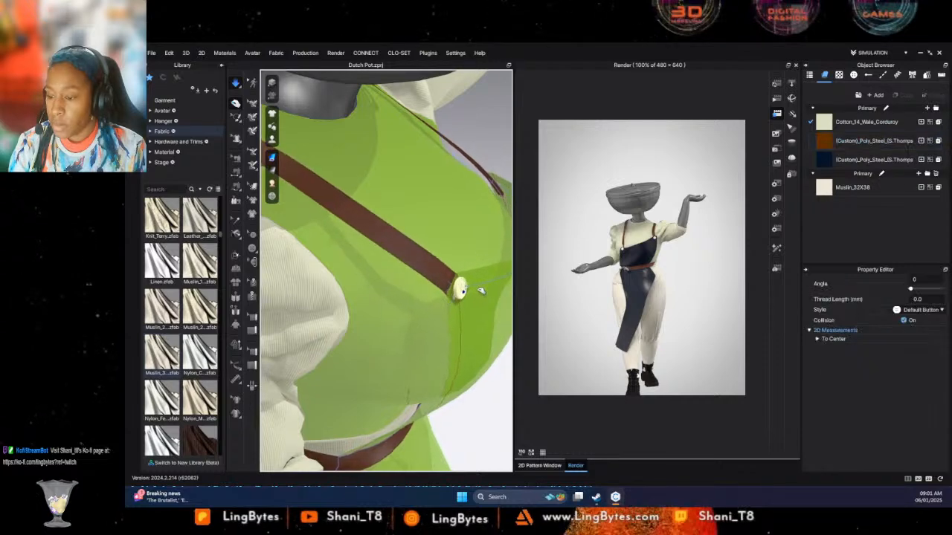
- Return to a full-length front view of the outfit and start the interactive render again
scroll(406, 316, "down", 6)
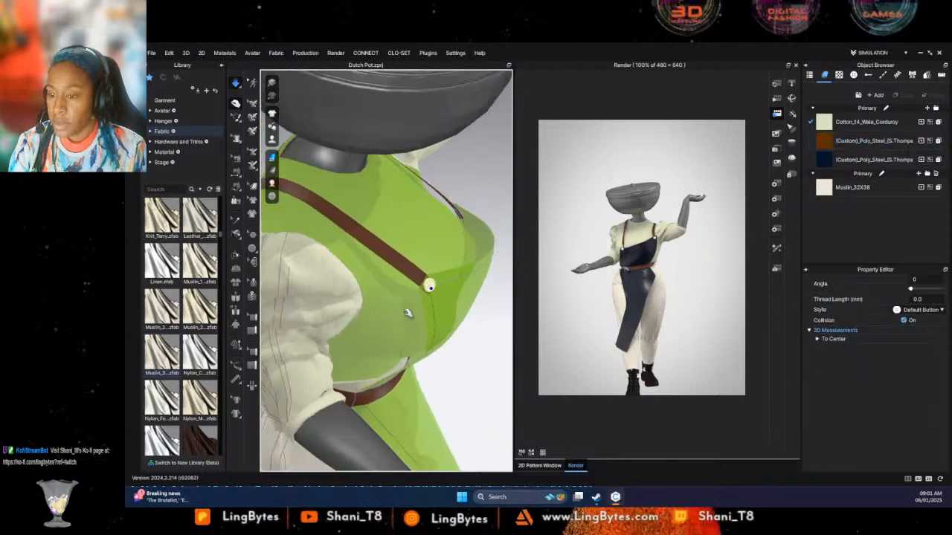
right_click_drag(408, 313, 340, 304)
middle_click_drag(372, 320, 391, 189)
scroll(485, 310, "down", 5)
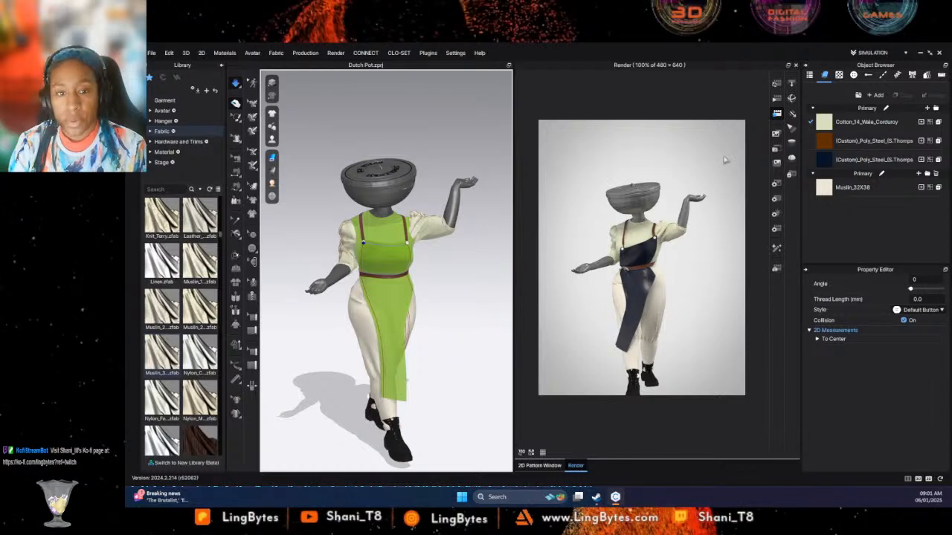
left_click(776, 82)
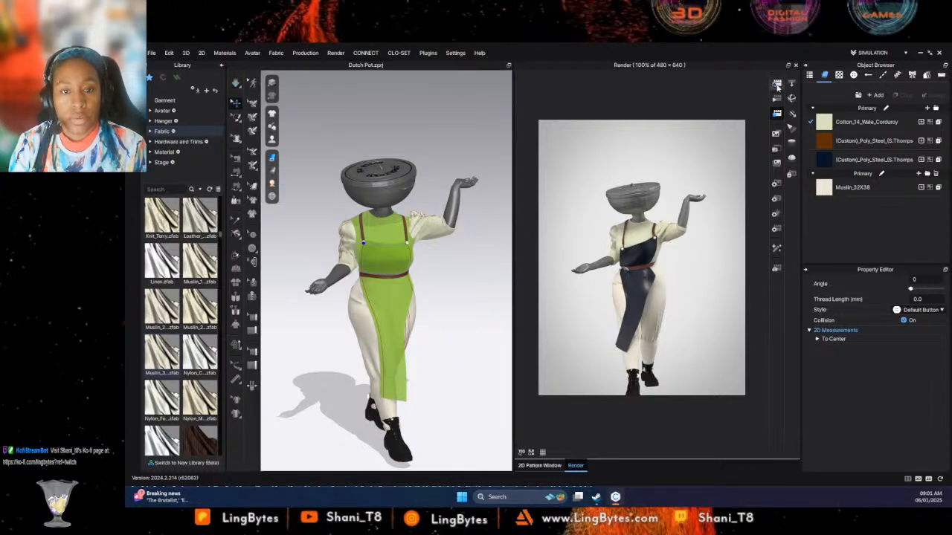